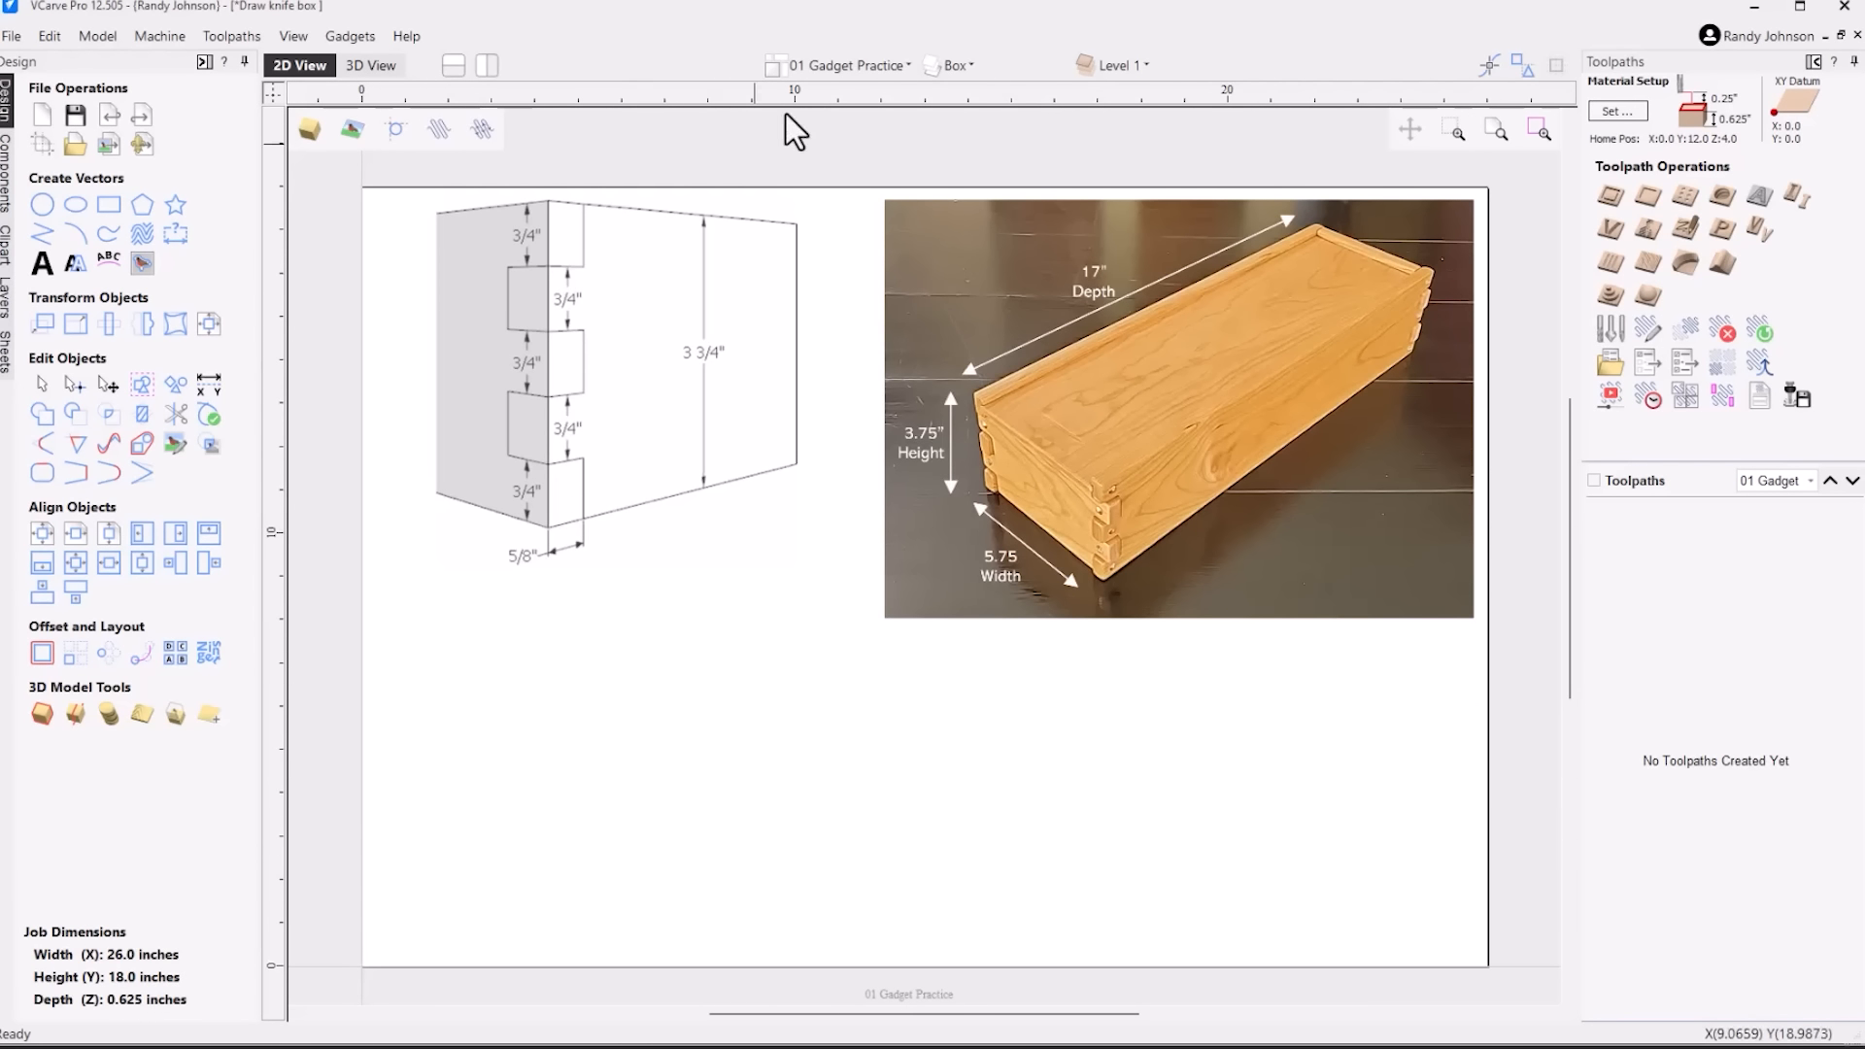
On the 01 Gadget Practice sheet, generate Side 1 and End 1 of a 5.75 × 17 × 3.75 in square-tab box with Box Creator
click(904, 65)
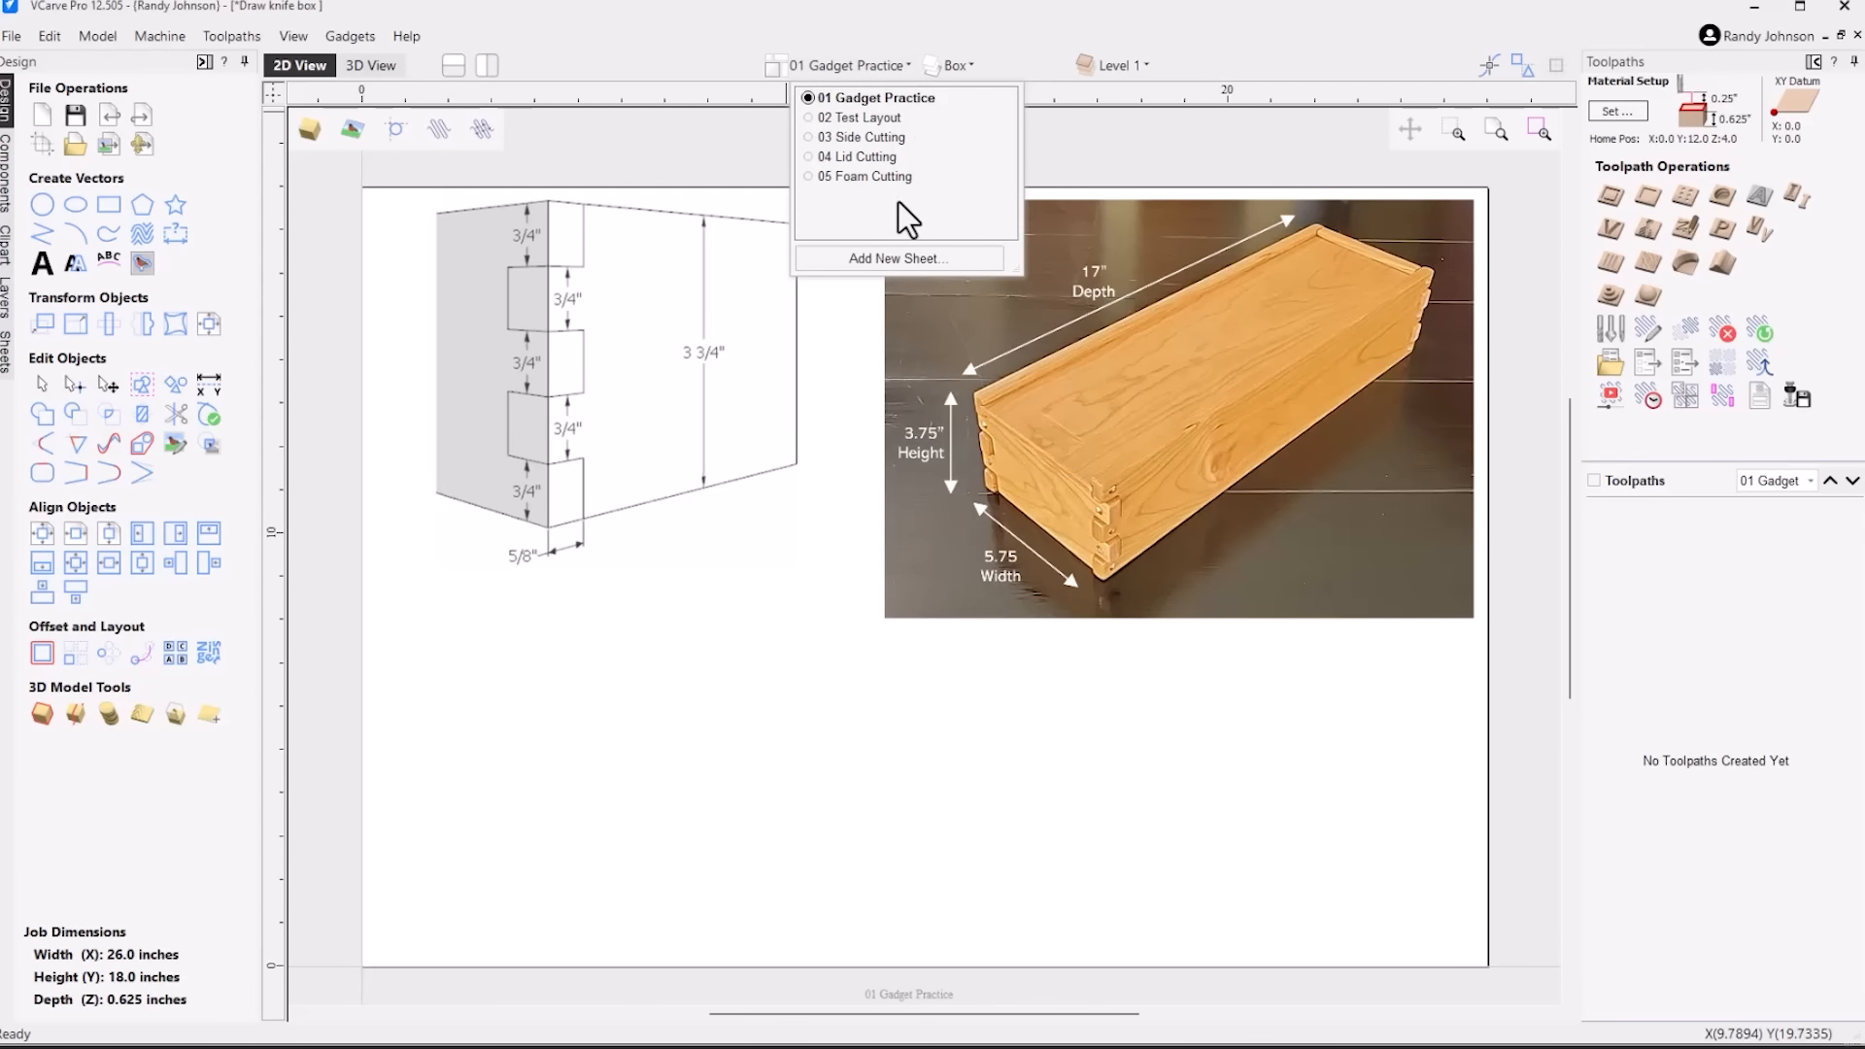
click(888, 103)
click(741, 694)
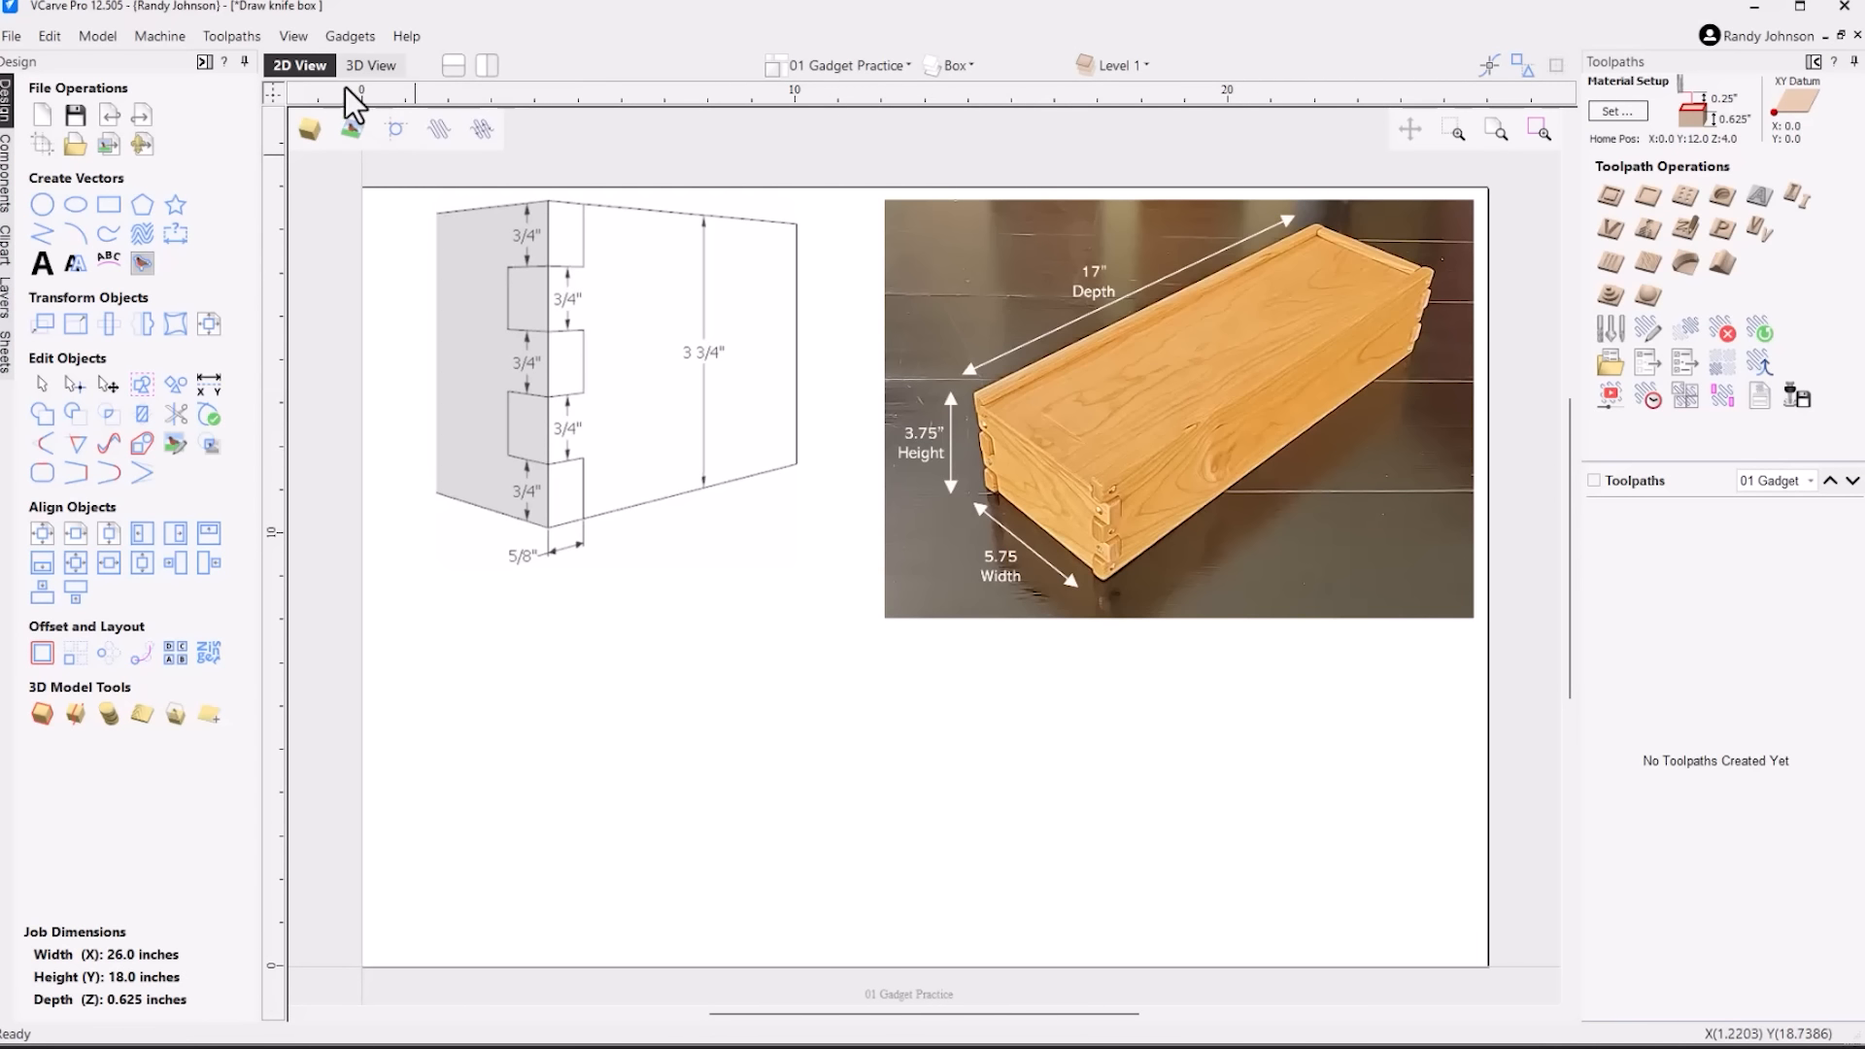
click(349, 37)
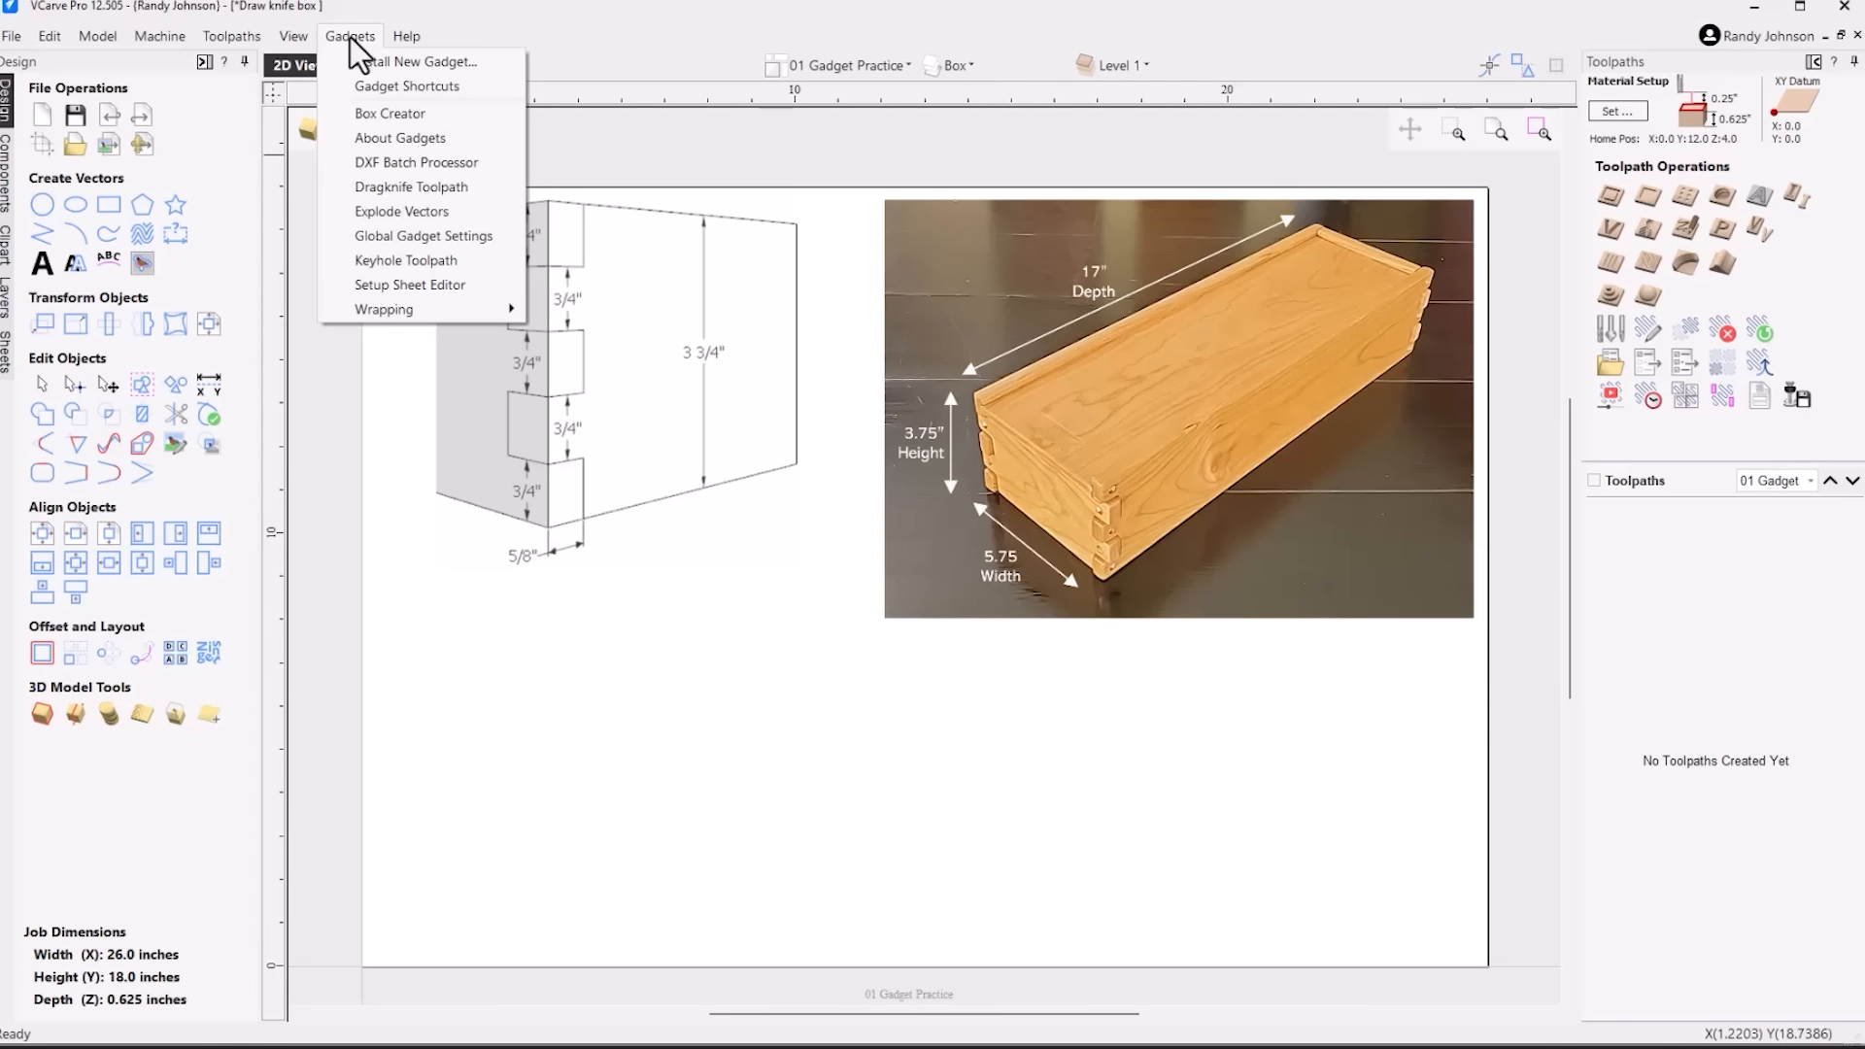
click(404, 113)
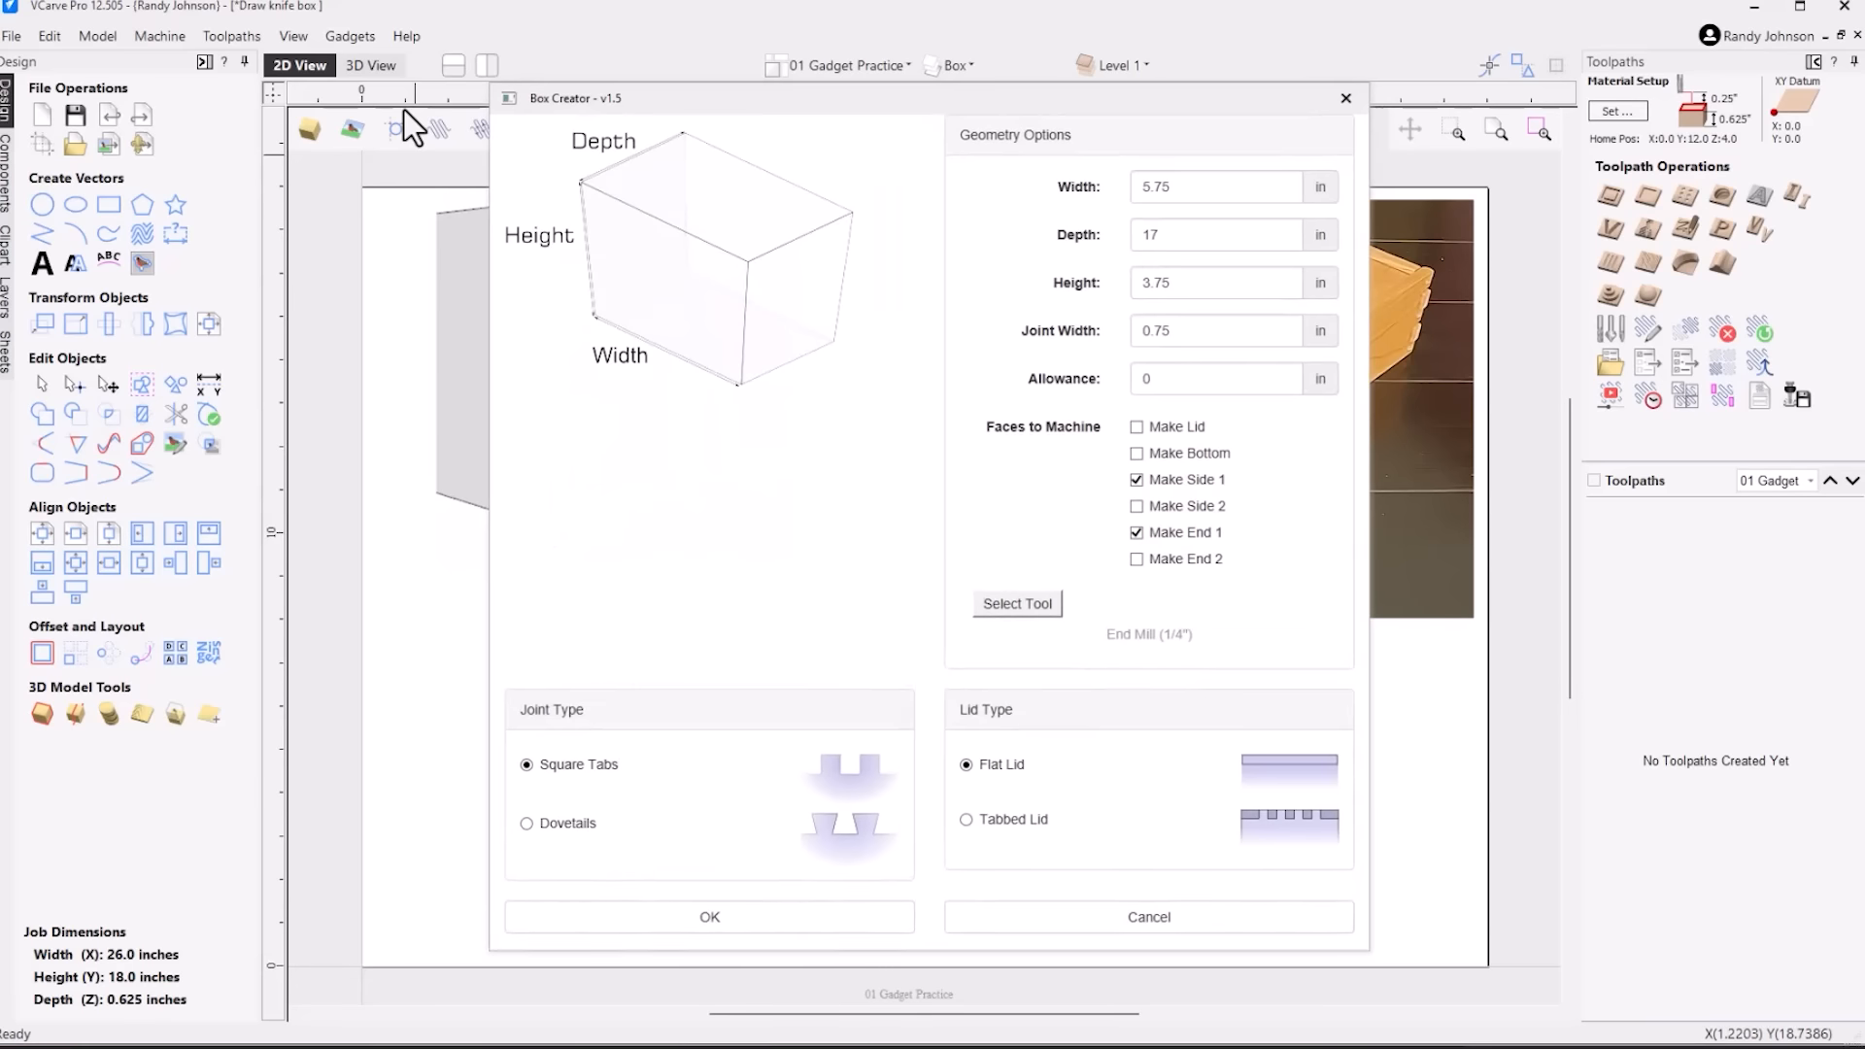
drag(1210, 98, 713, 92)
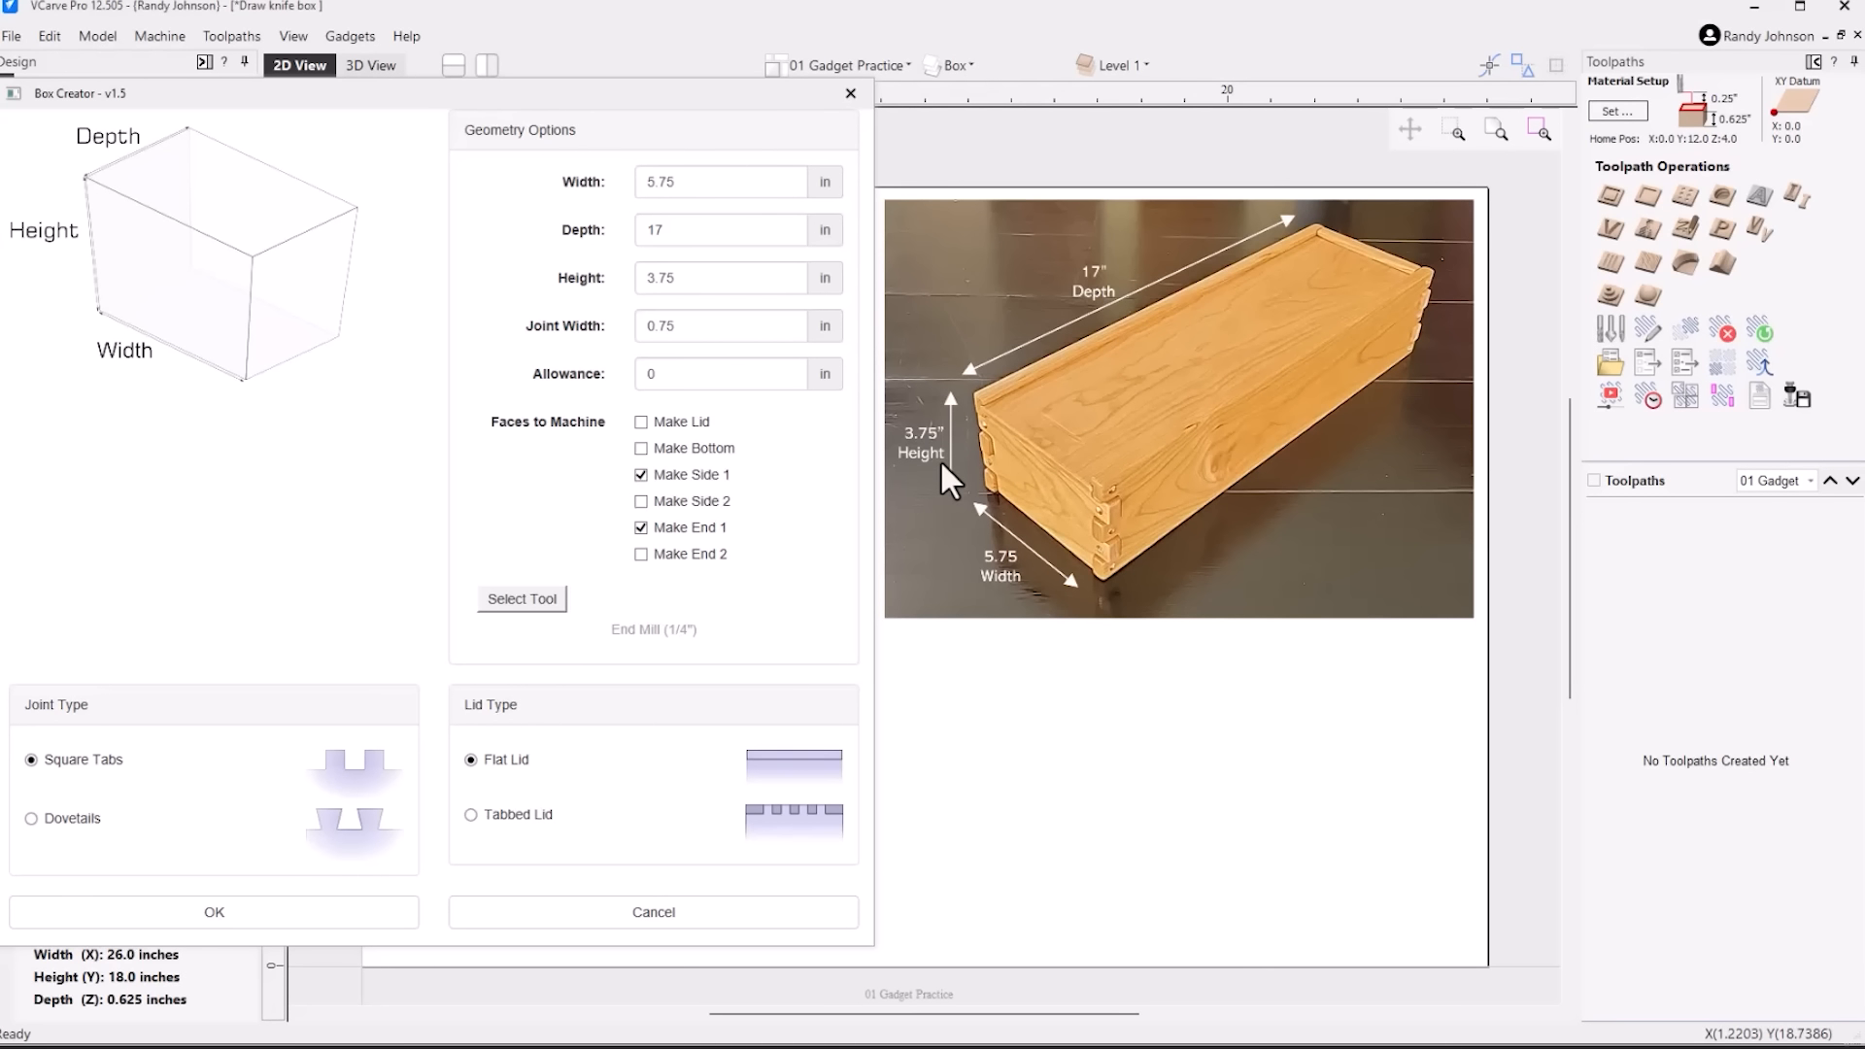
drag(631, 94, 1406, 66)
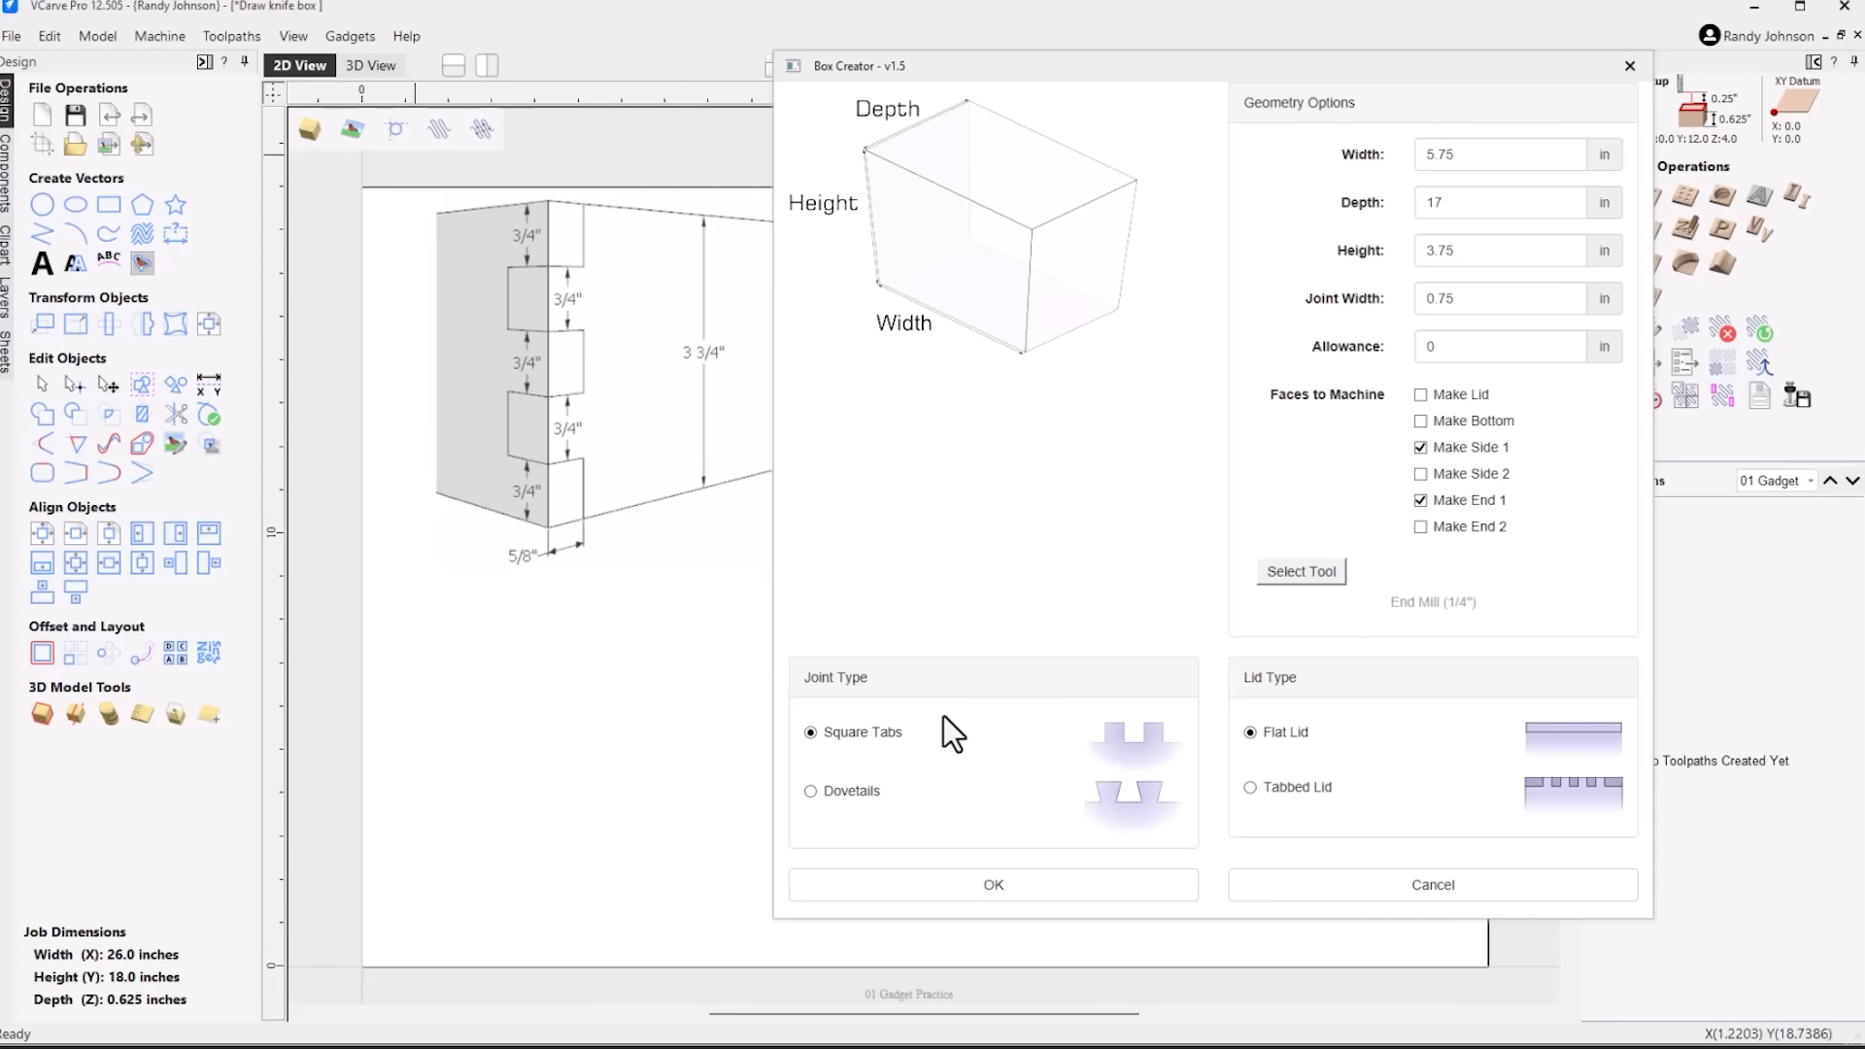
click(1011, 896)
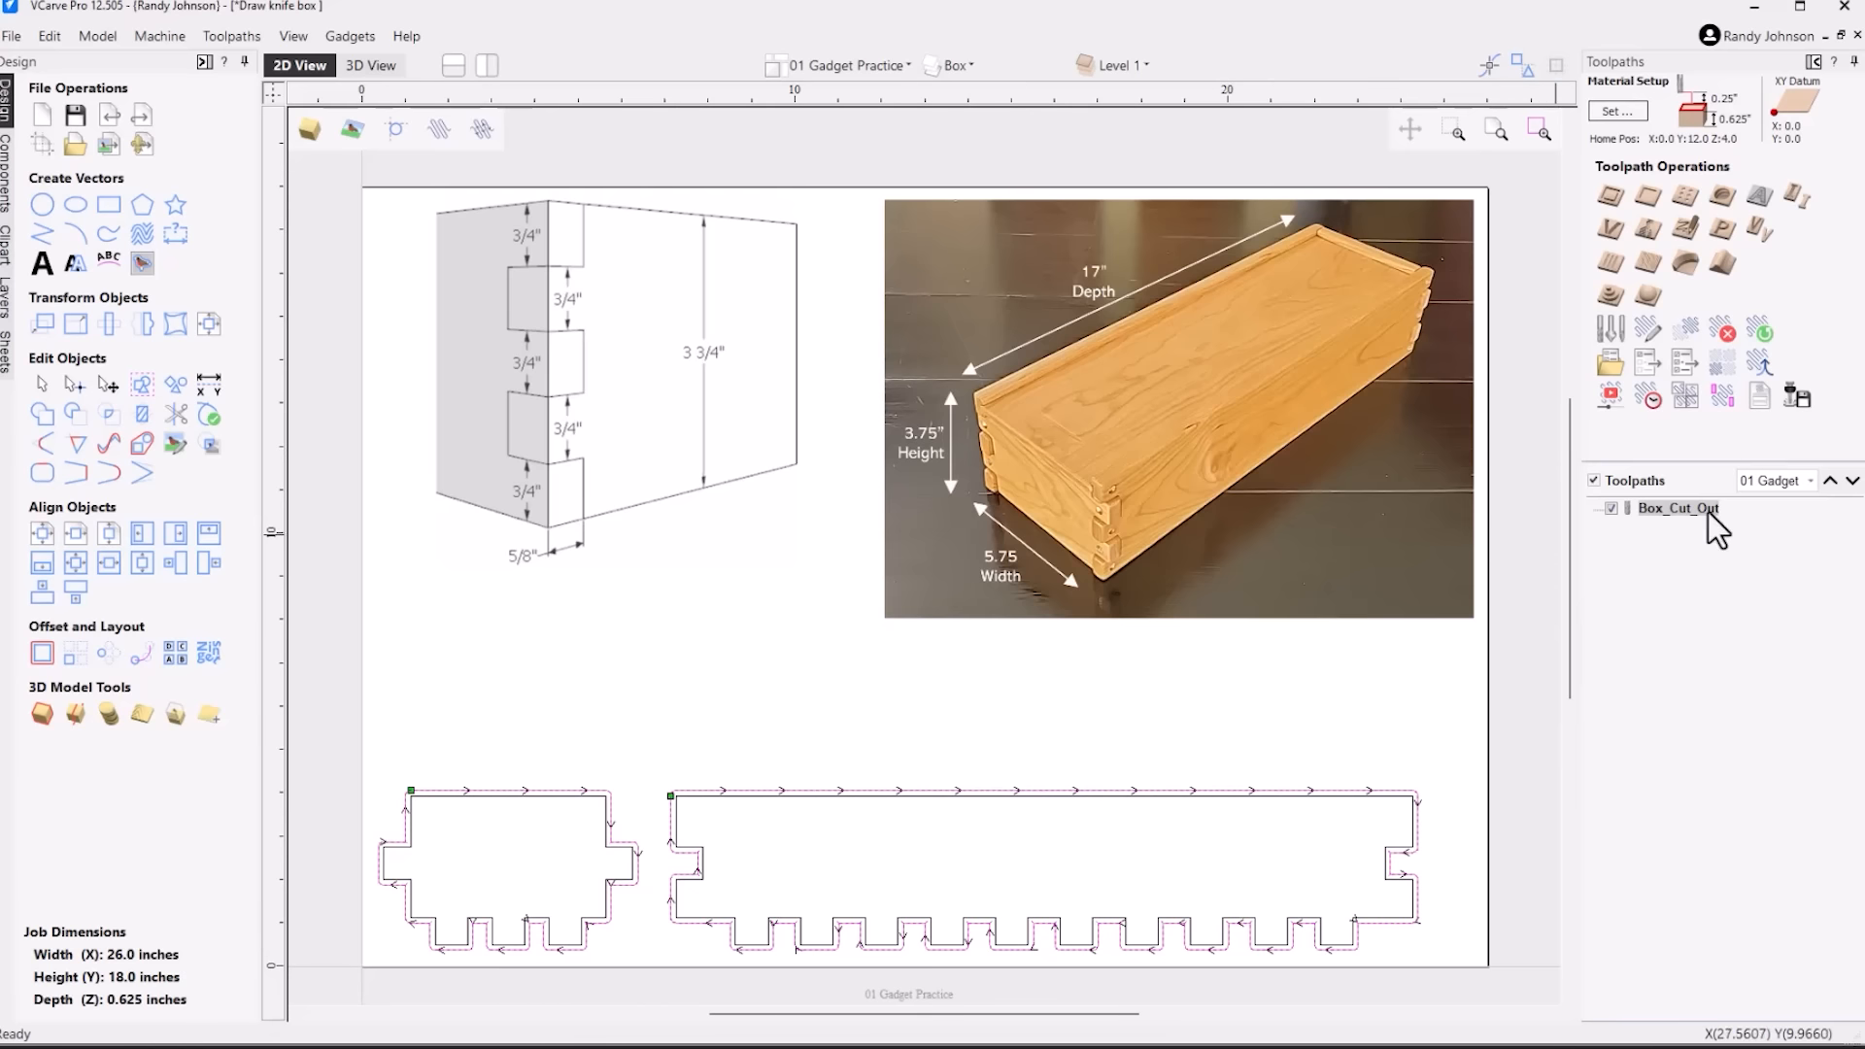
Hide the Box_Cut_Out toolpath preview and examine the side panel's part outline and its surrounding offset outline
mouse_move(1705, 516)
click(647, 864)
scroll(645, 864, up, 5)
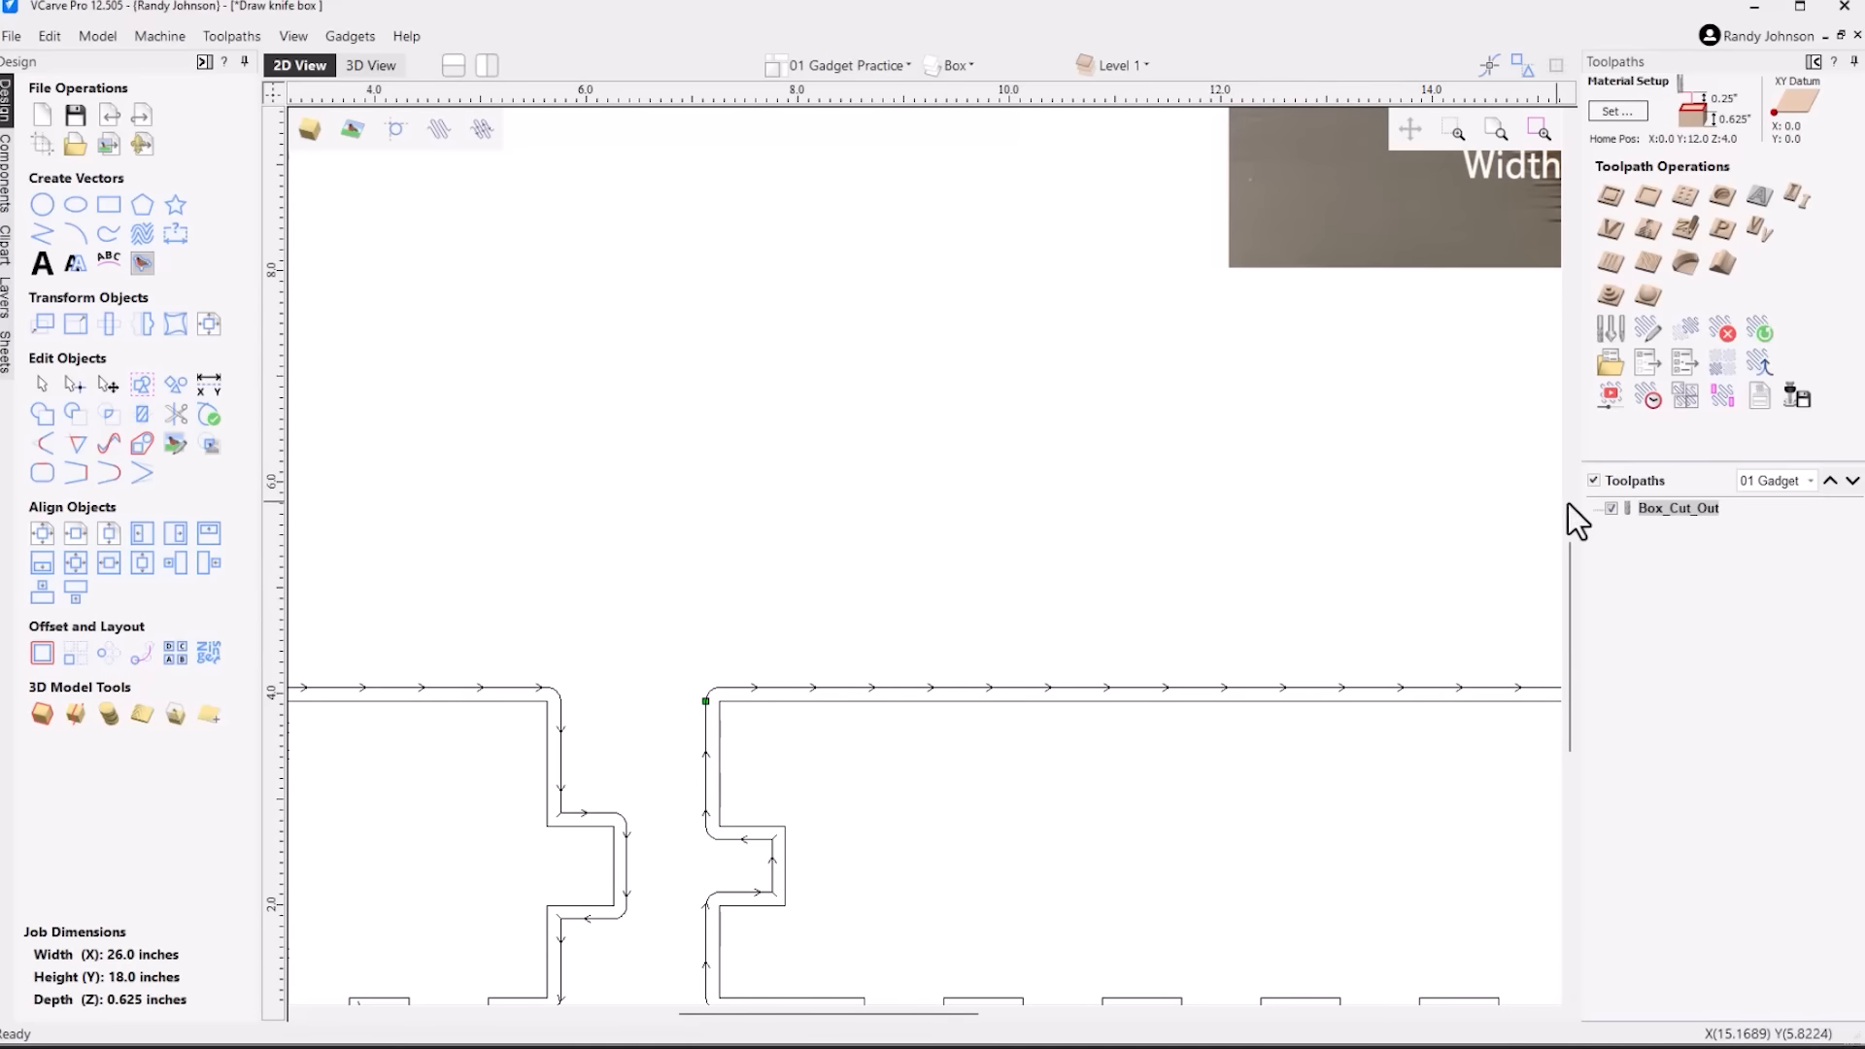
click(1612, 508)
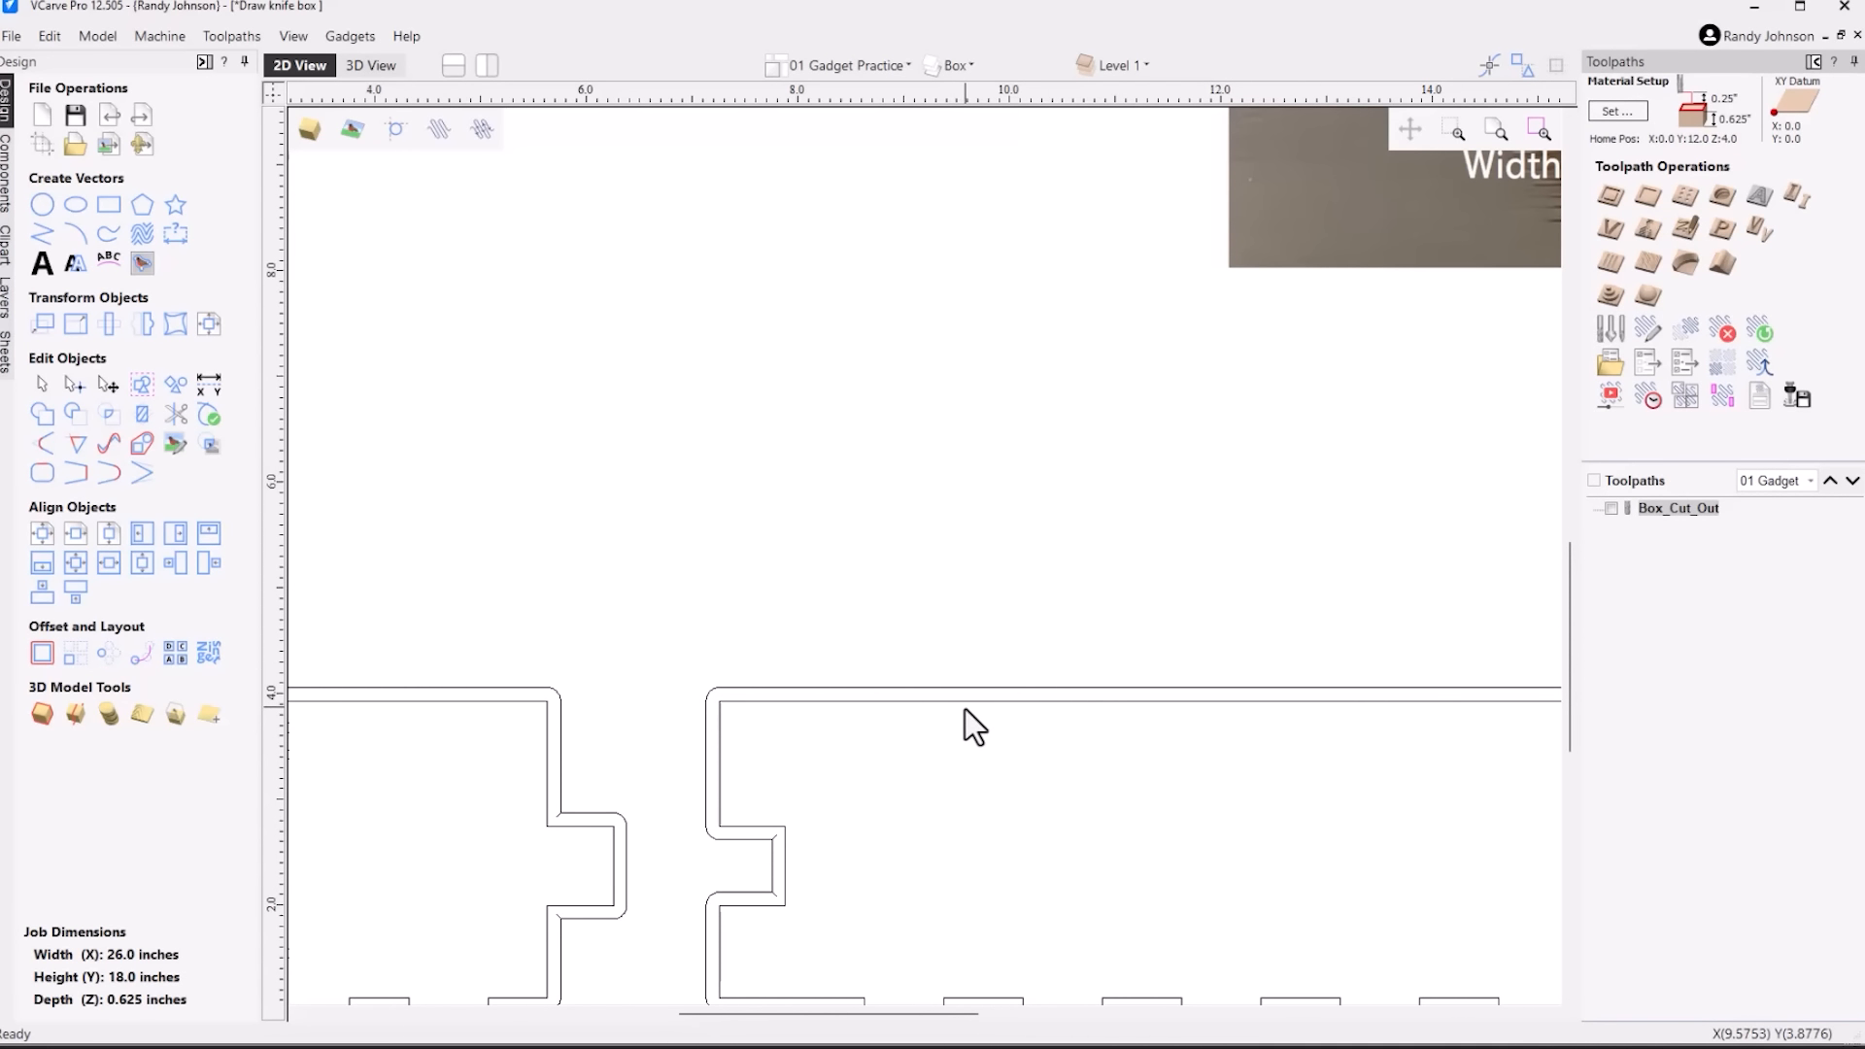
click(866, 701)
scroll(867, 703, down, 3)
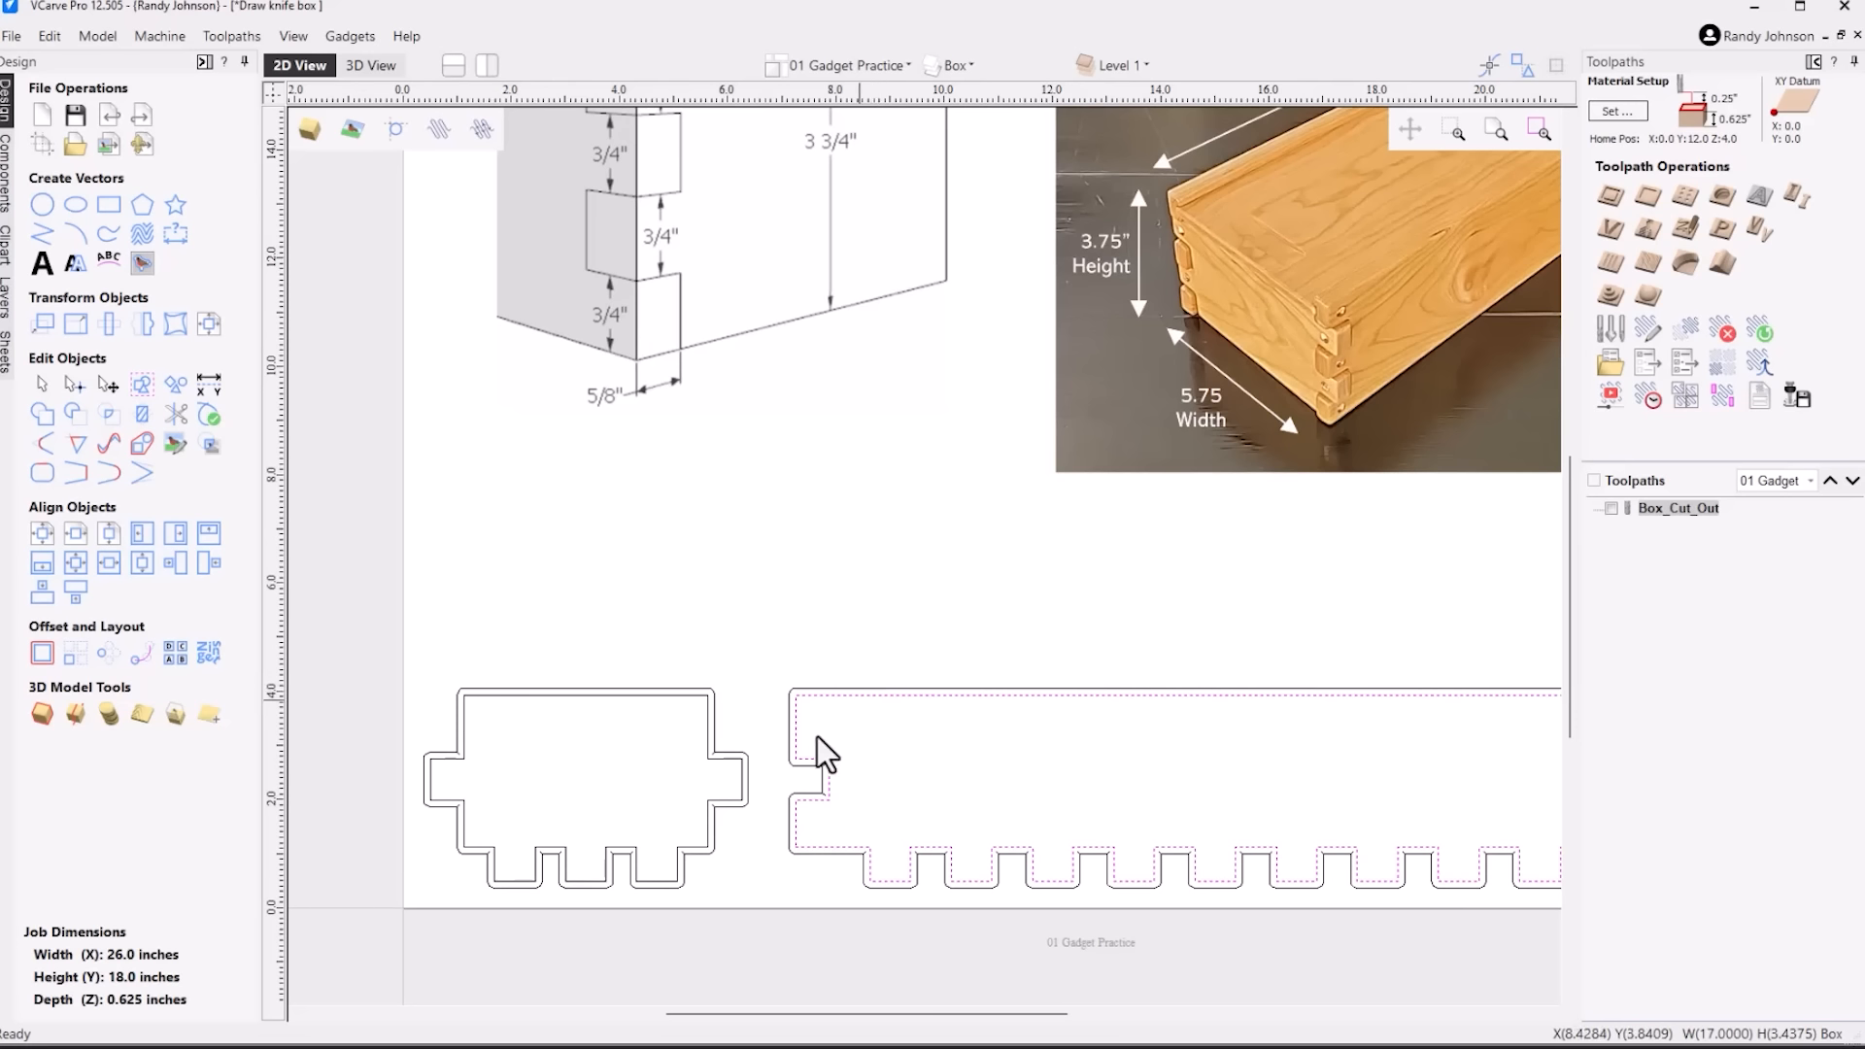
click(791, 766)
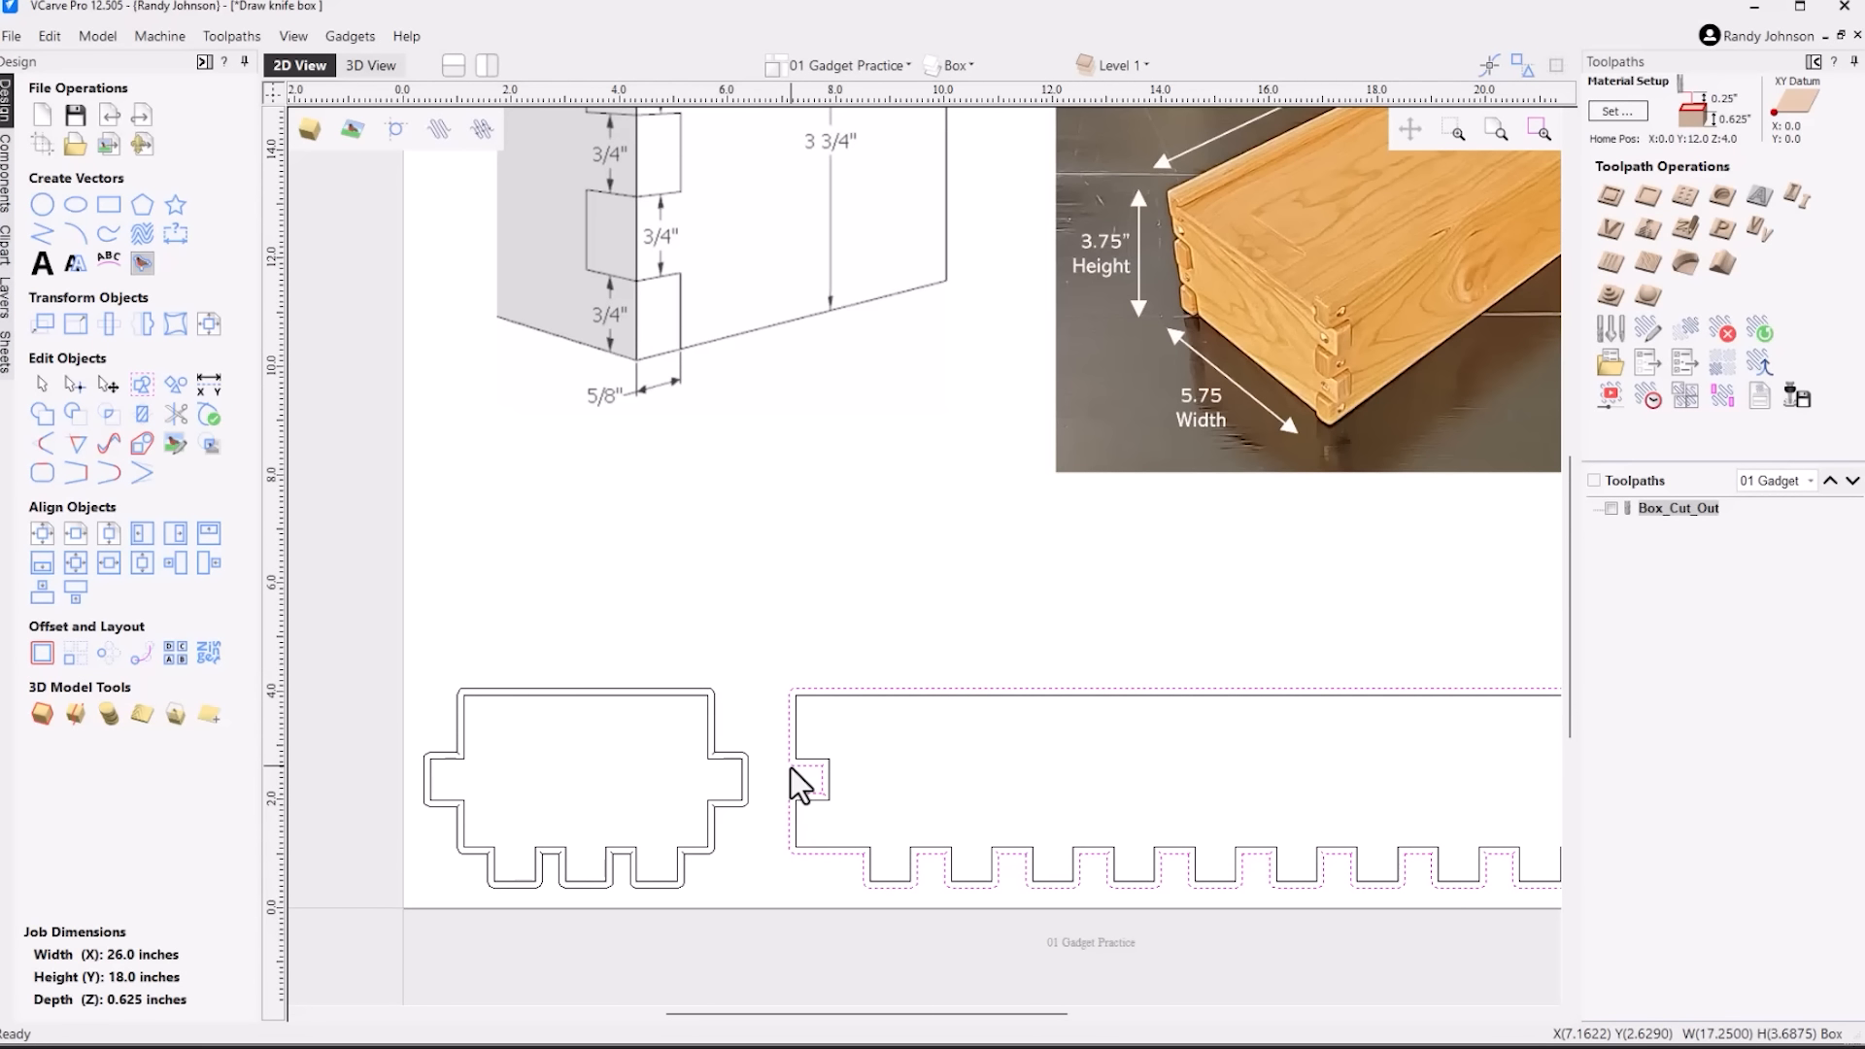
Display the Box_Cut_Out toolpath as a solid cut-width preview and inspect the corners of the side panel's notch
scroll(790, 767, up, 4)
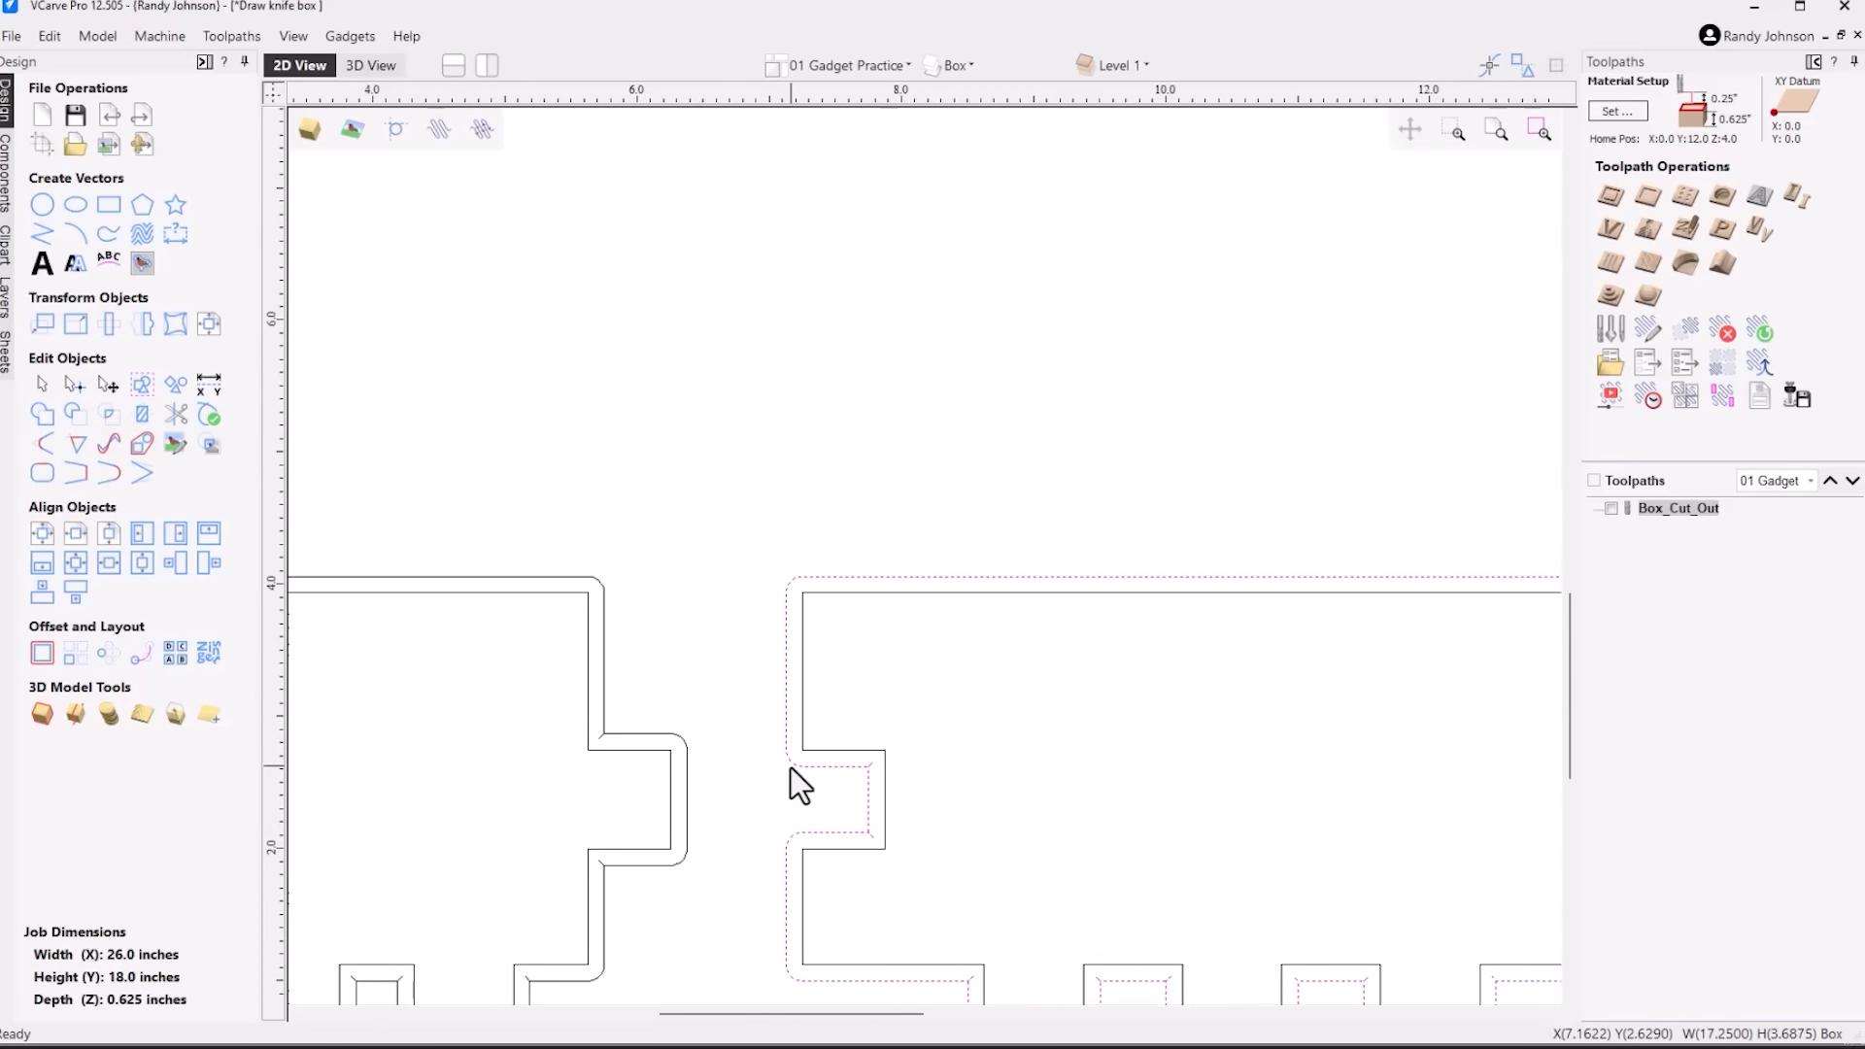
scroll(855, 777, up, 3)
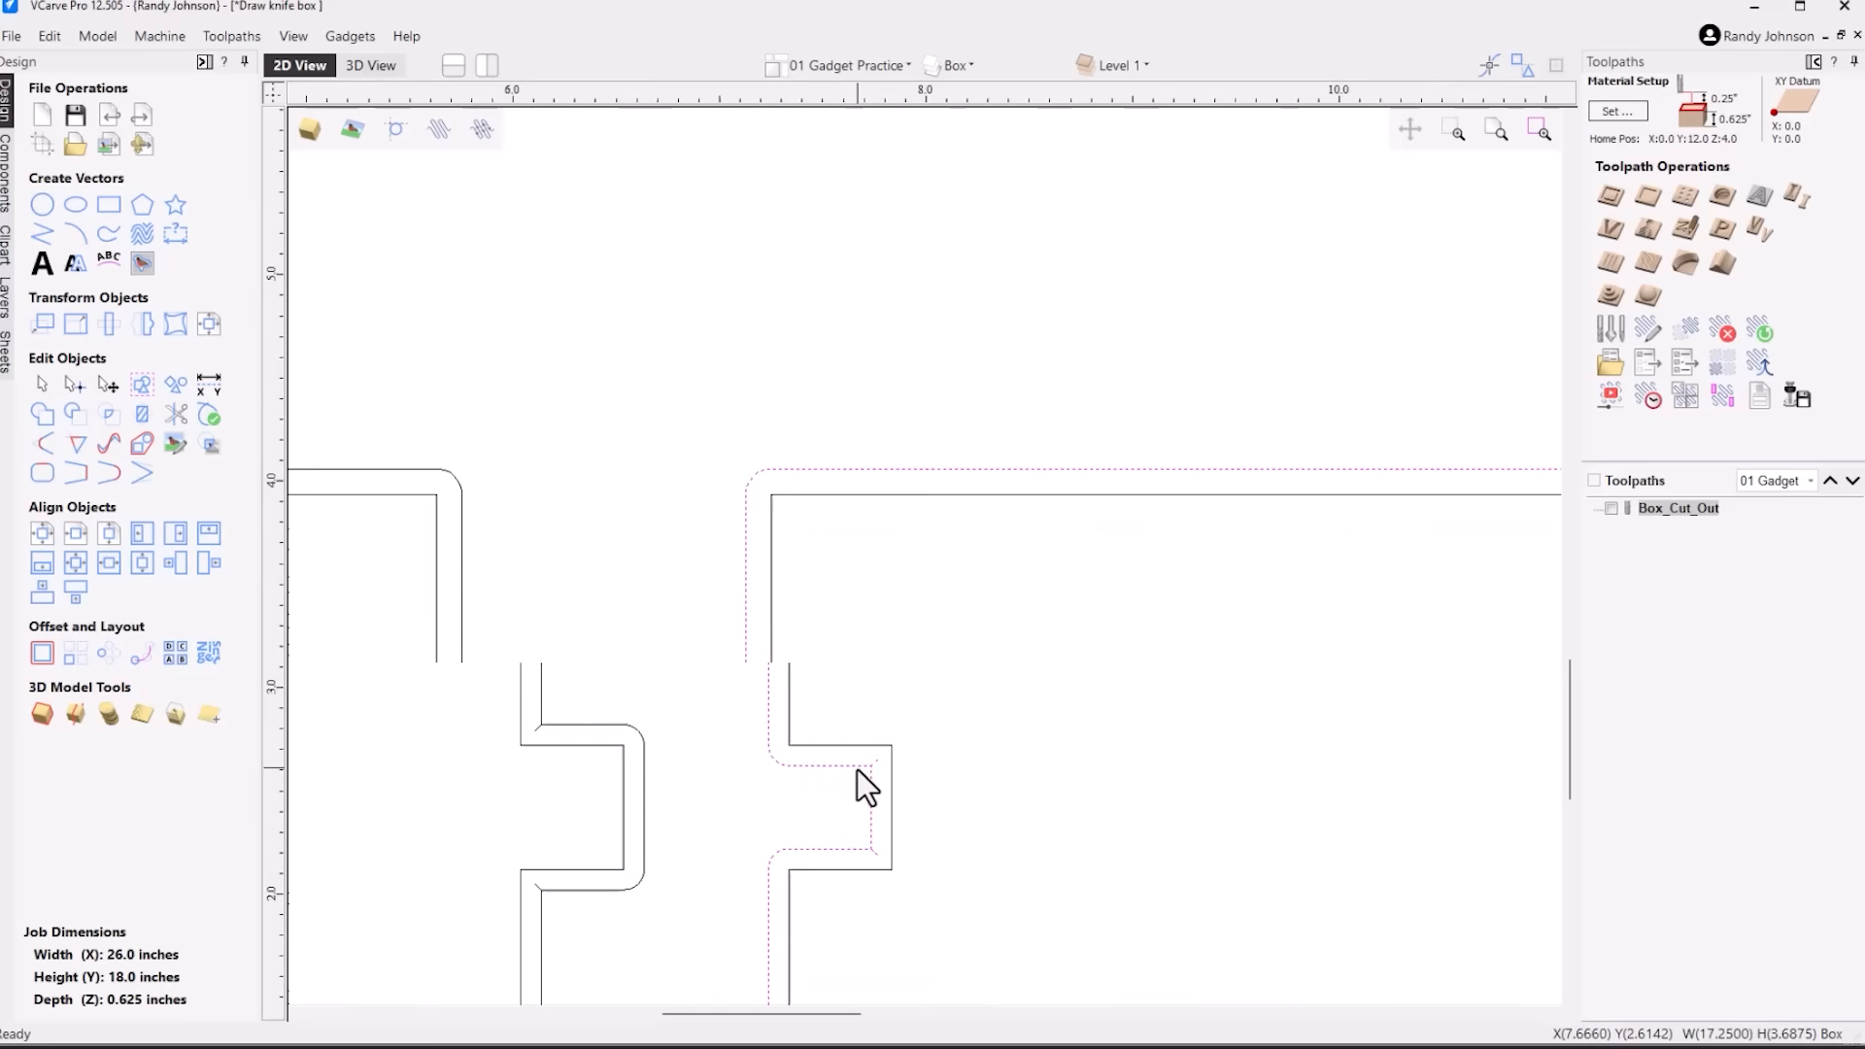
click(1612, 509)
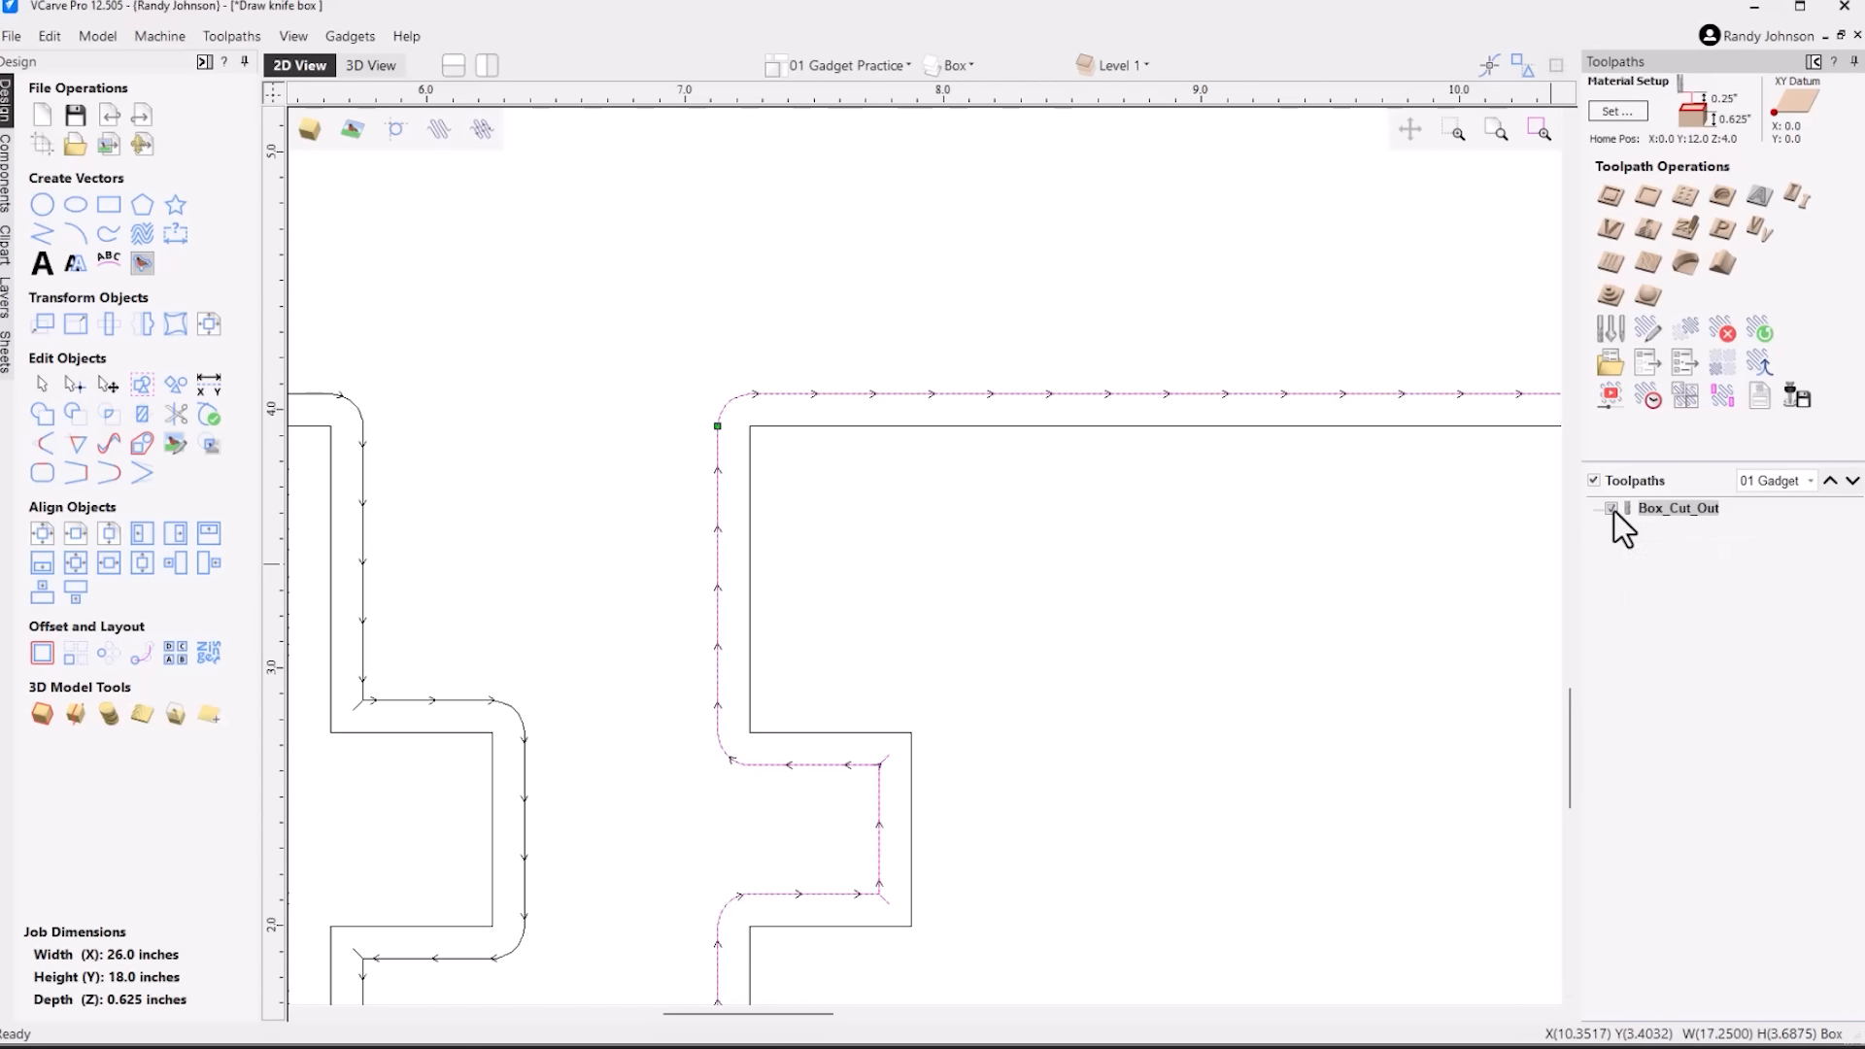
click(476, 131)
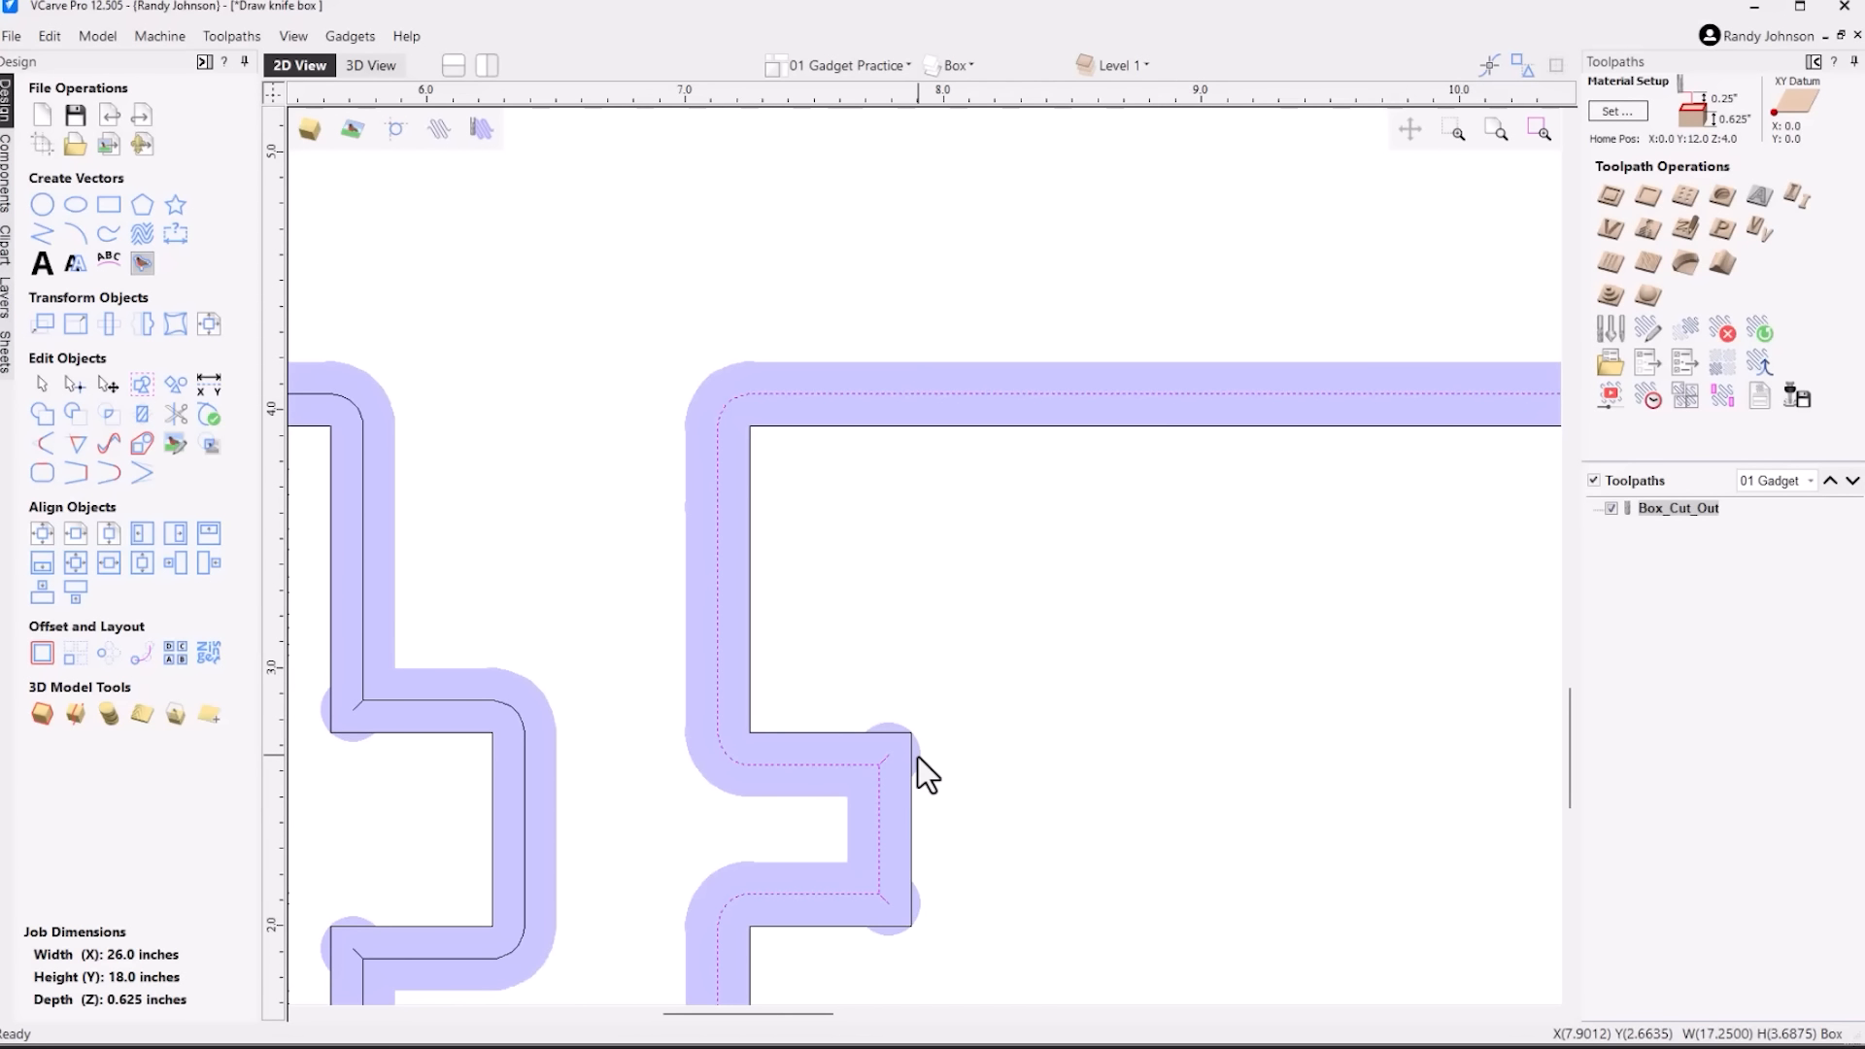
Delete the outer offset outlines around the end and side panels, keeping the part outlines
scroll(1096, 348, down, 2)
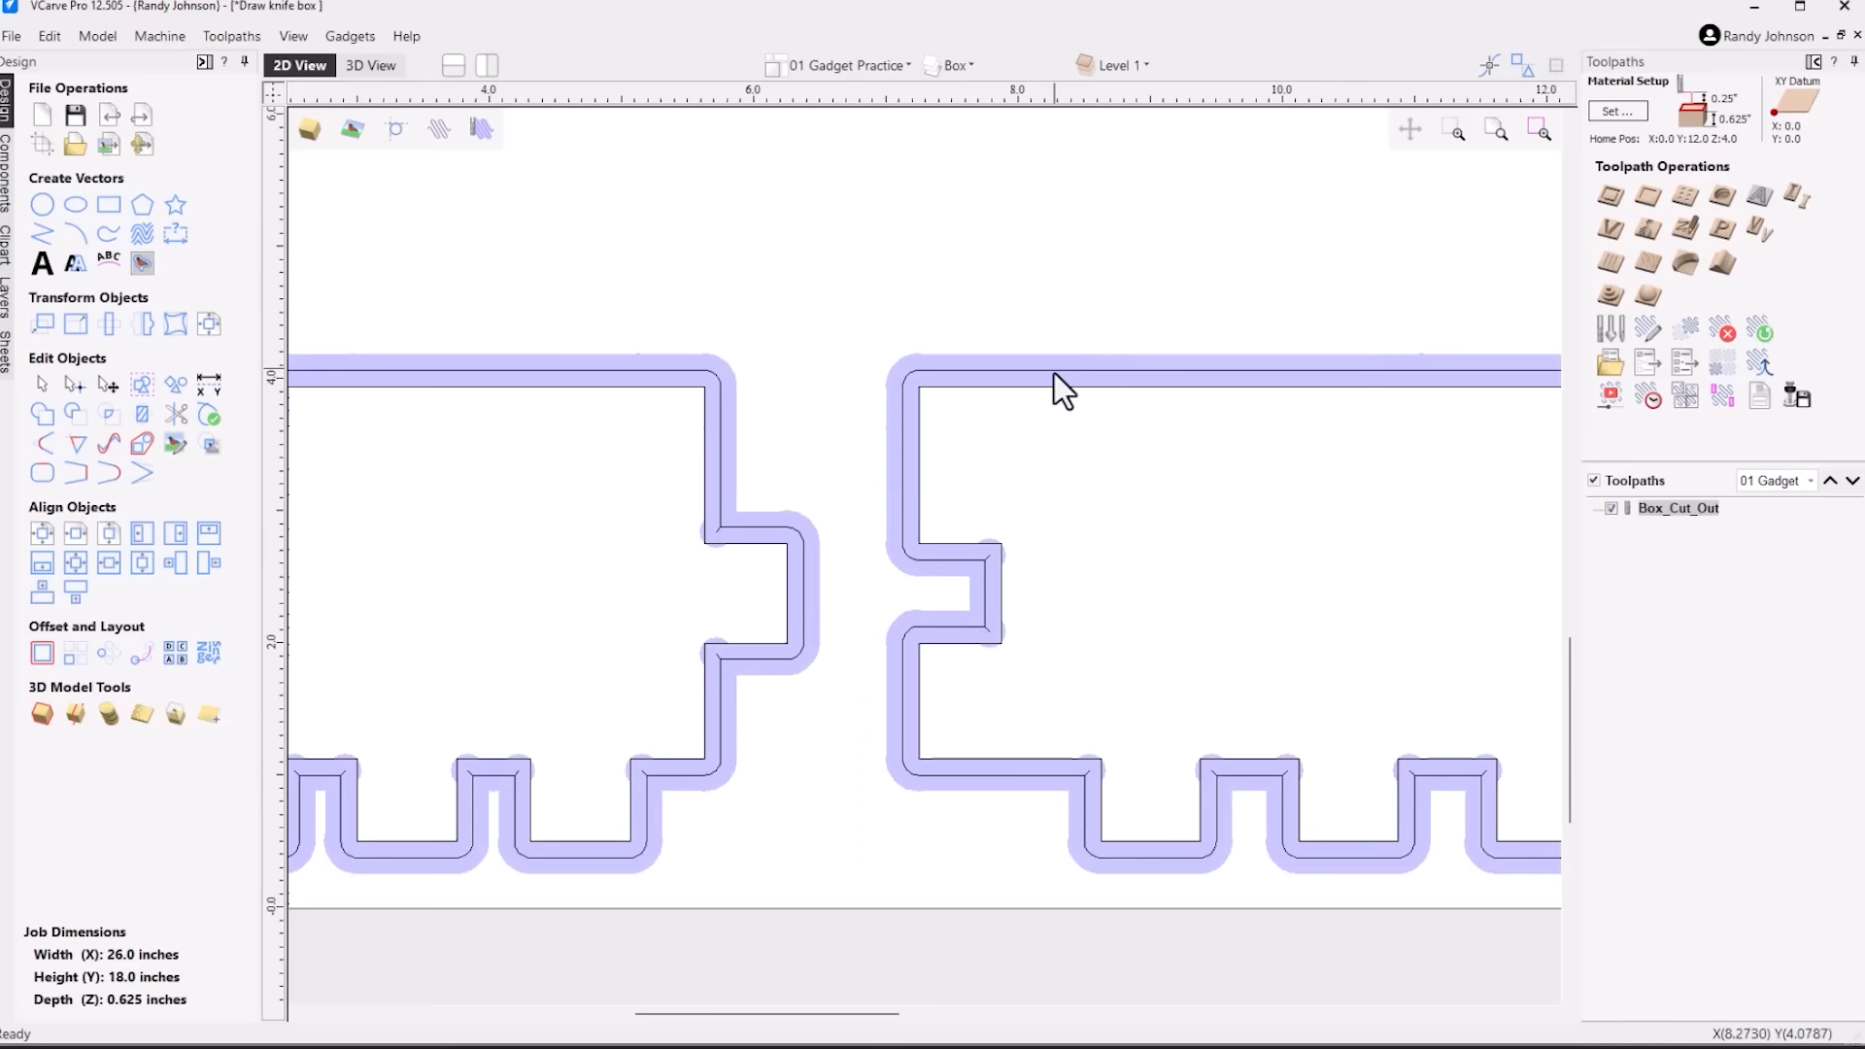
click(903, 480)
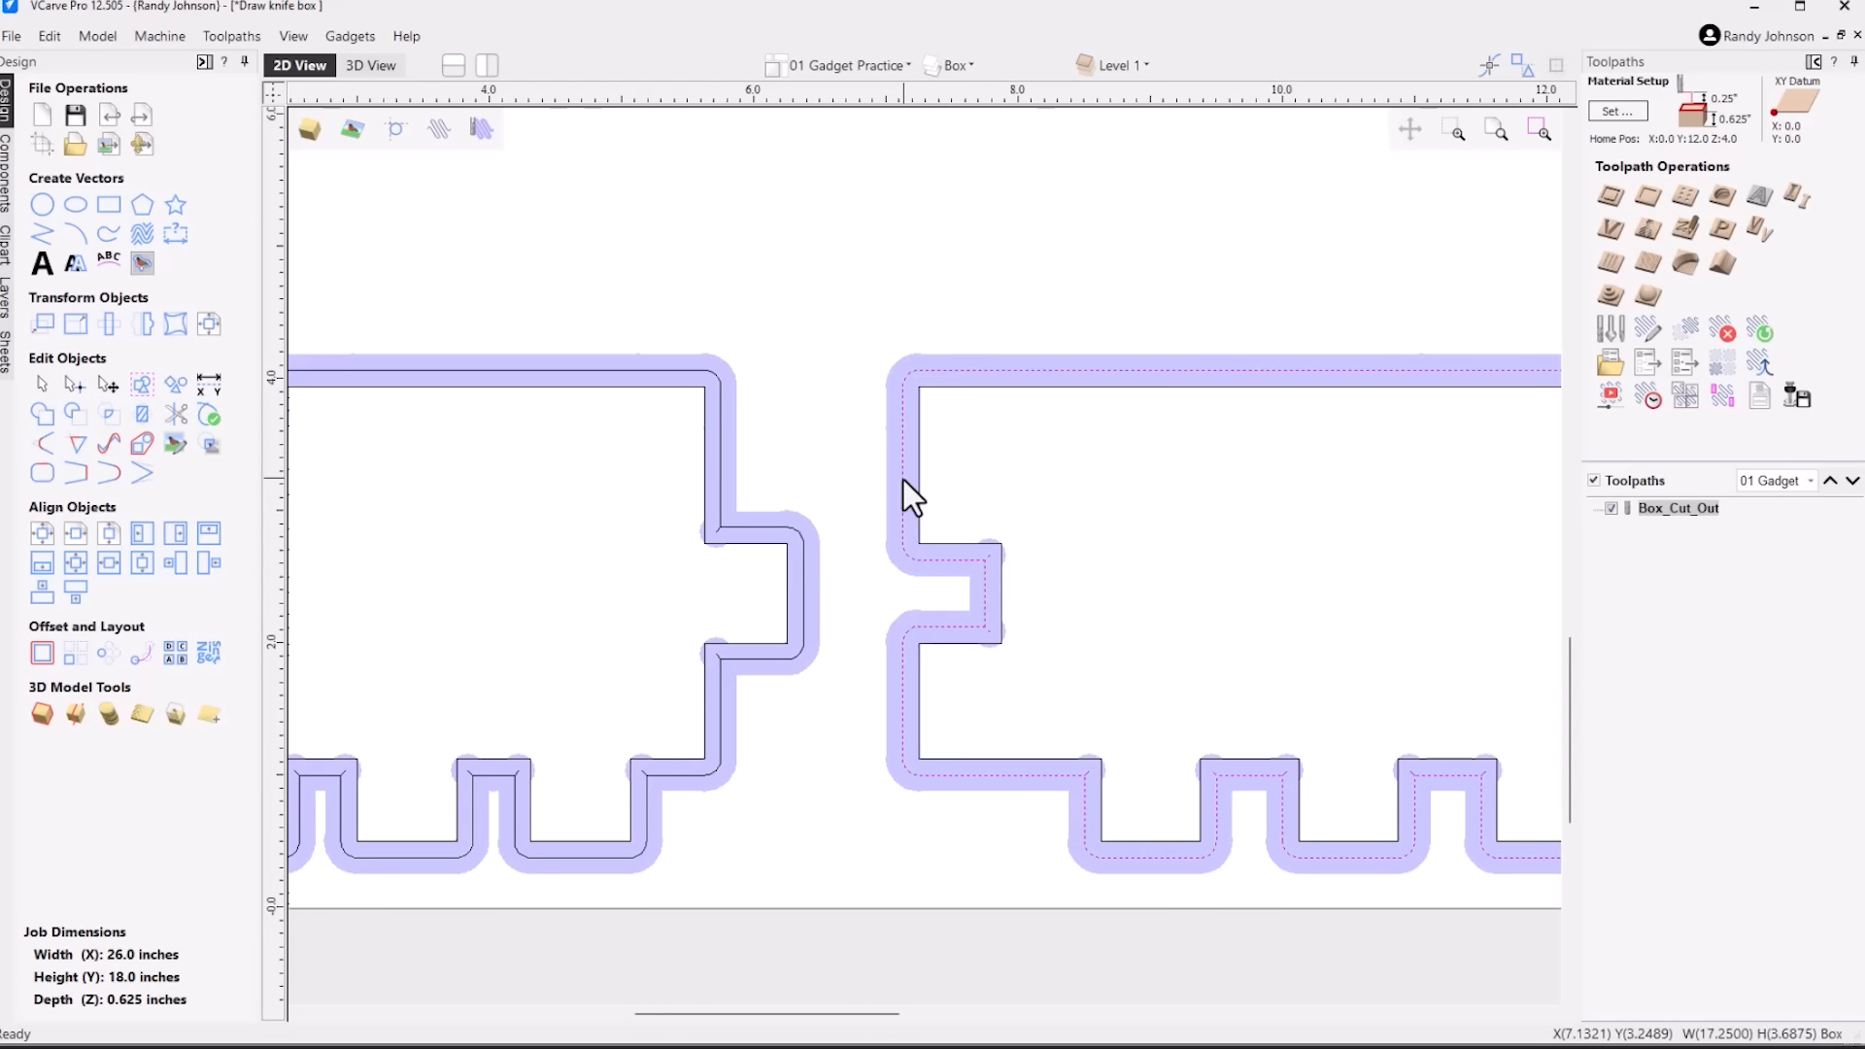
shift+click(721, 471)
key(Escape)
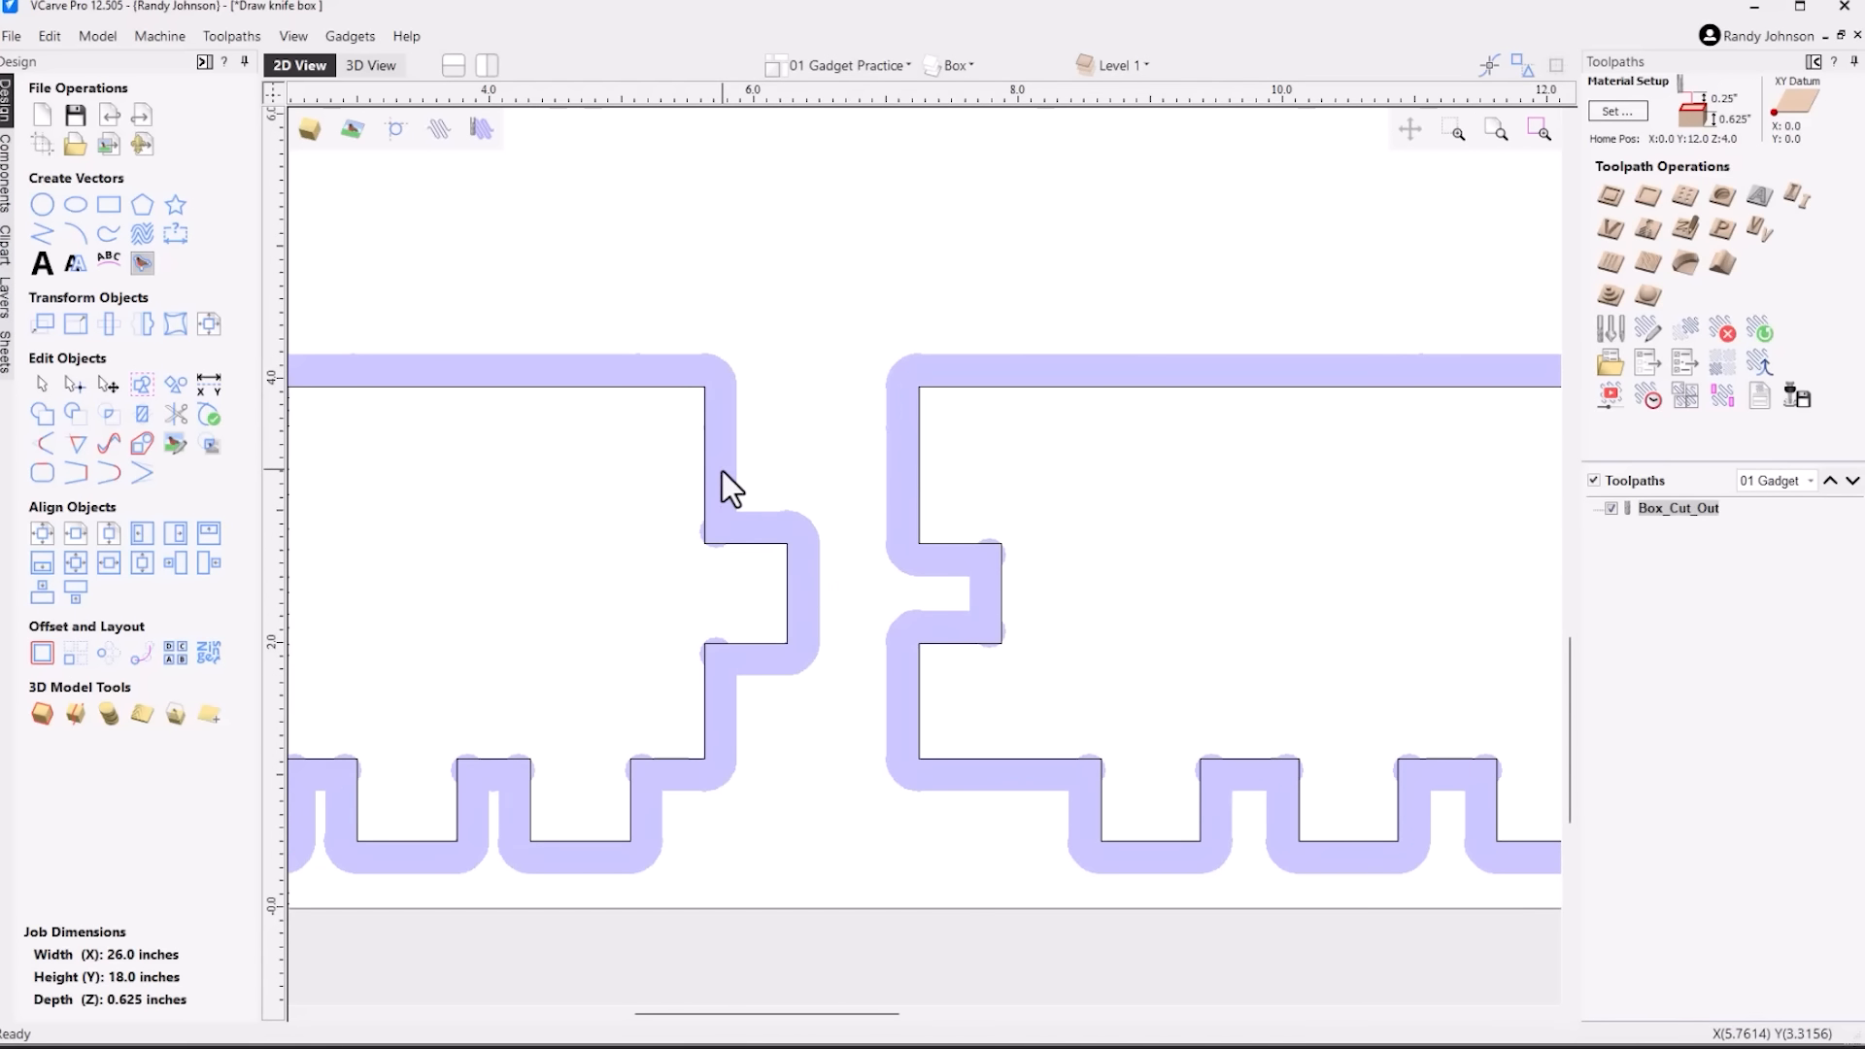
Delete the Box_Cut_Out toolpath
right_click(1667, 509)
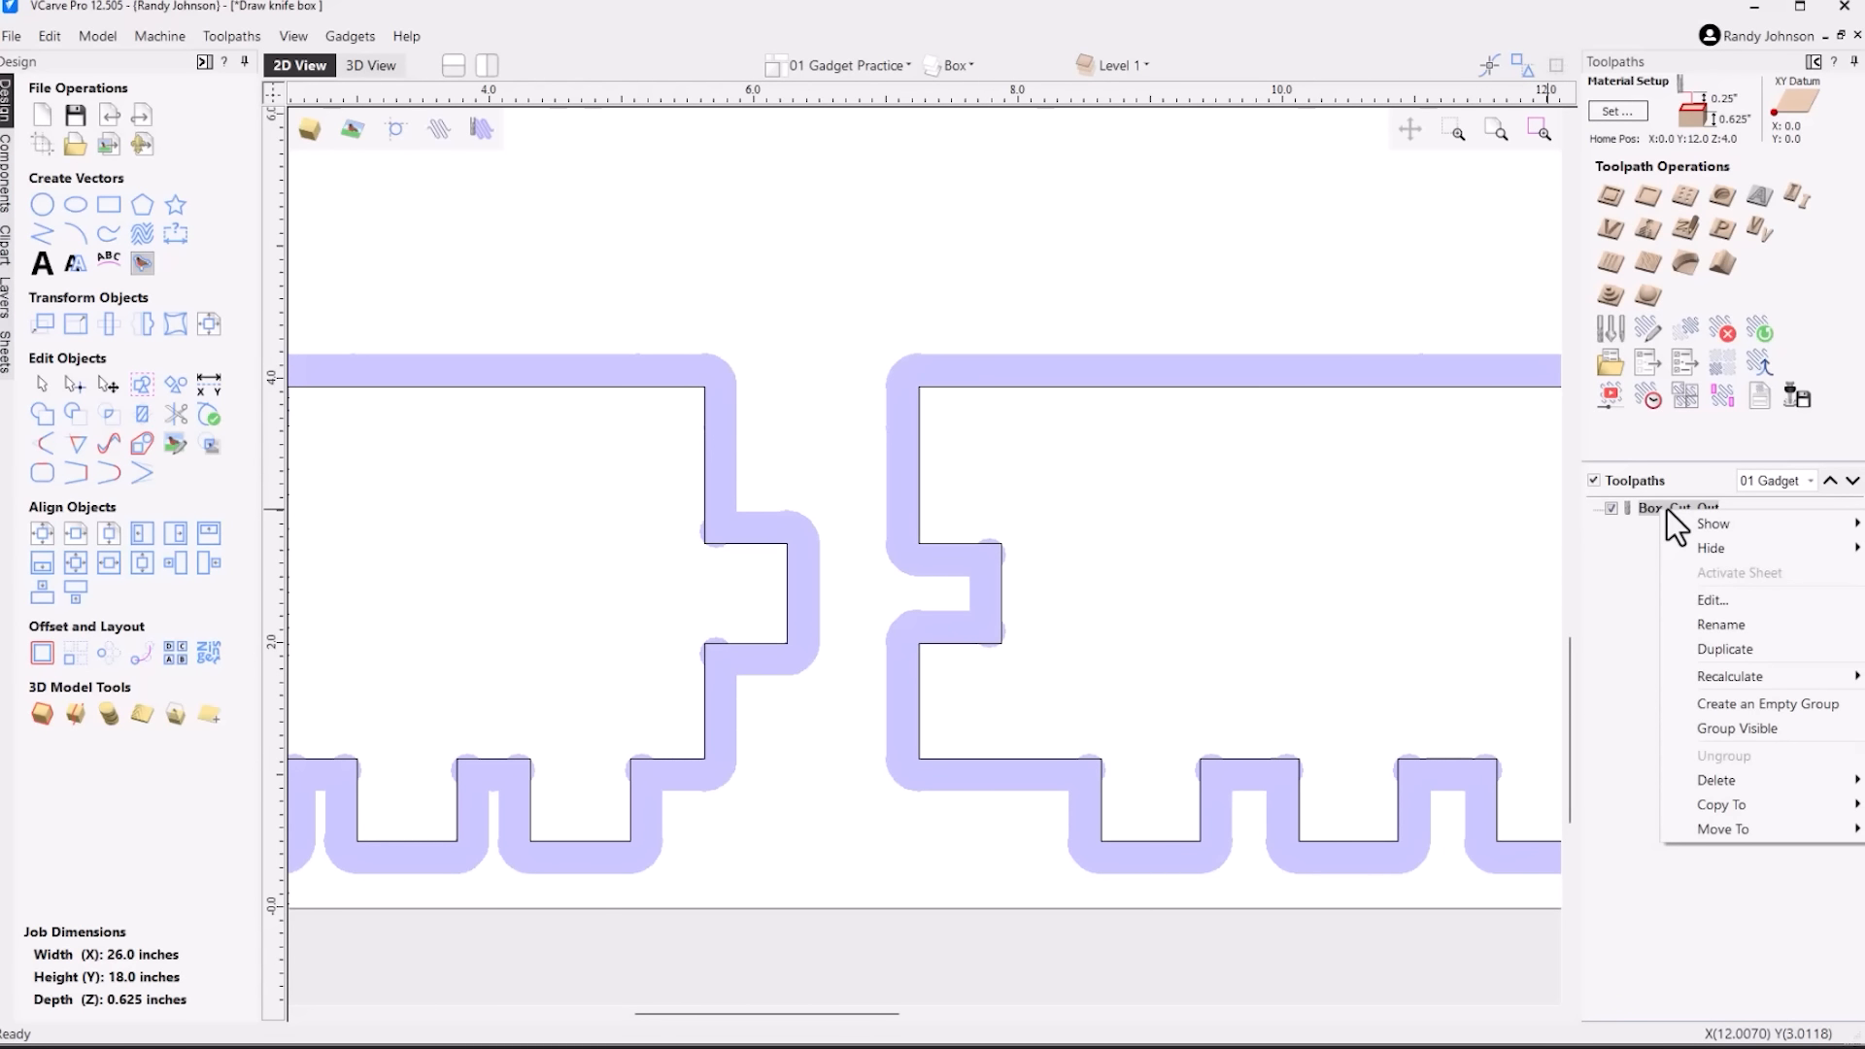
mouse_move(1735, 780)
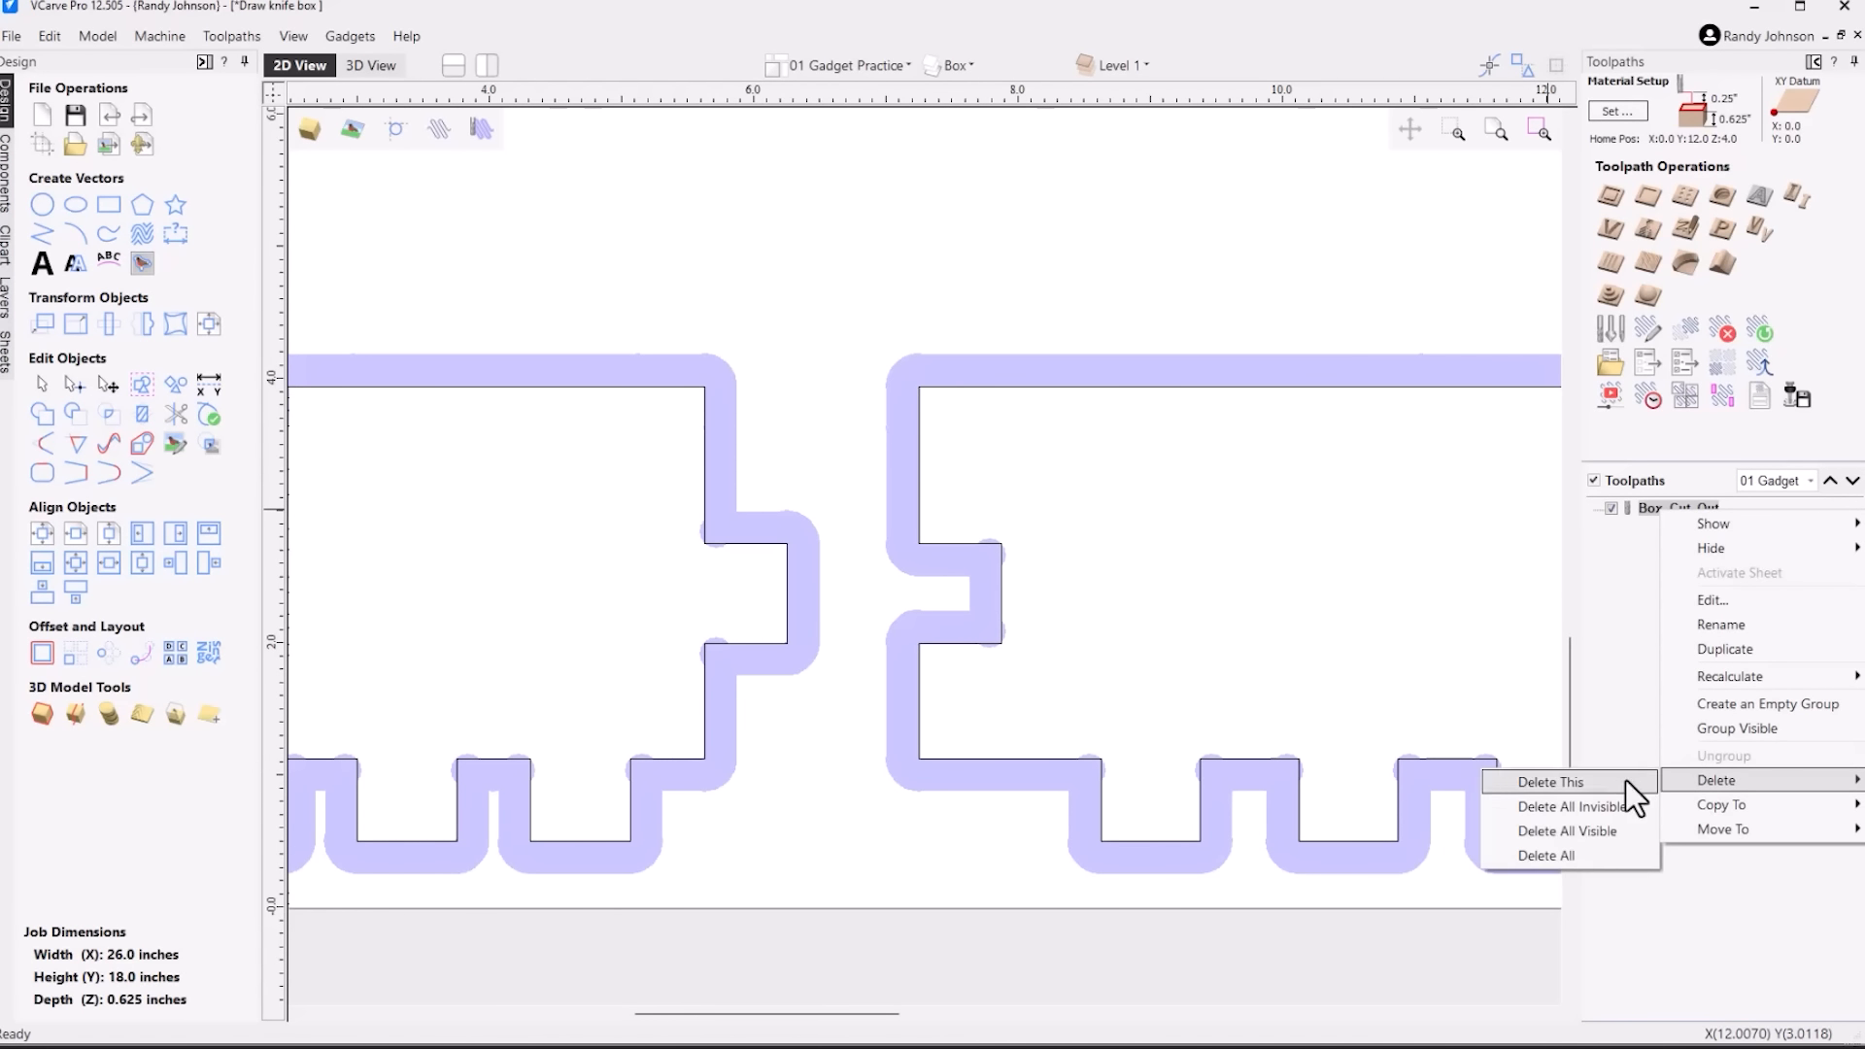
click(1626, 782)
Make the Std Box layer visible to compare its sample box photos with the generated panels
scroll(891, 633, down, 3)
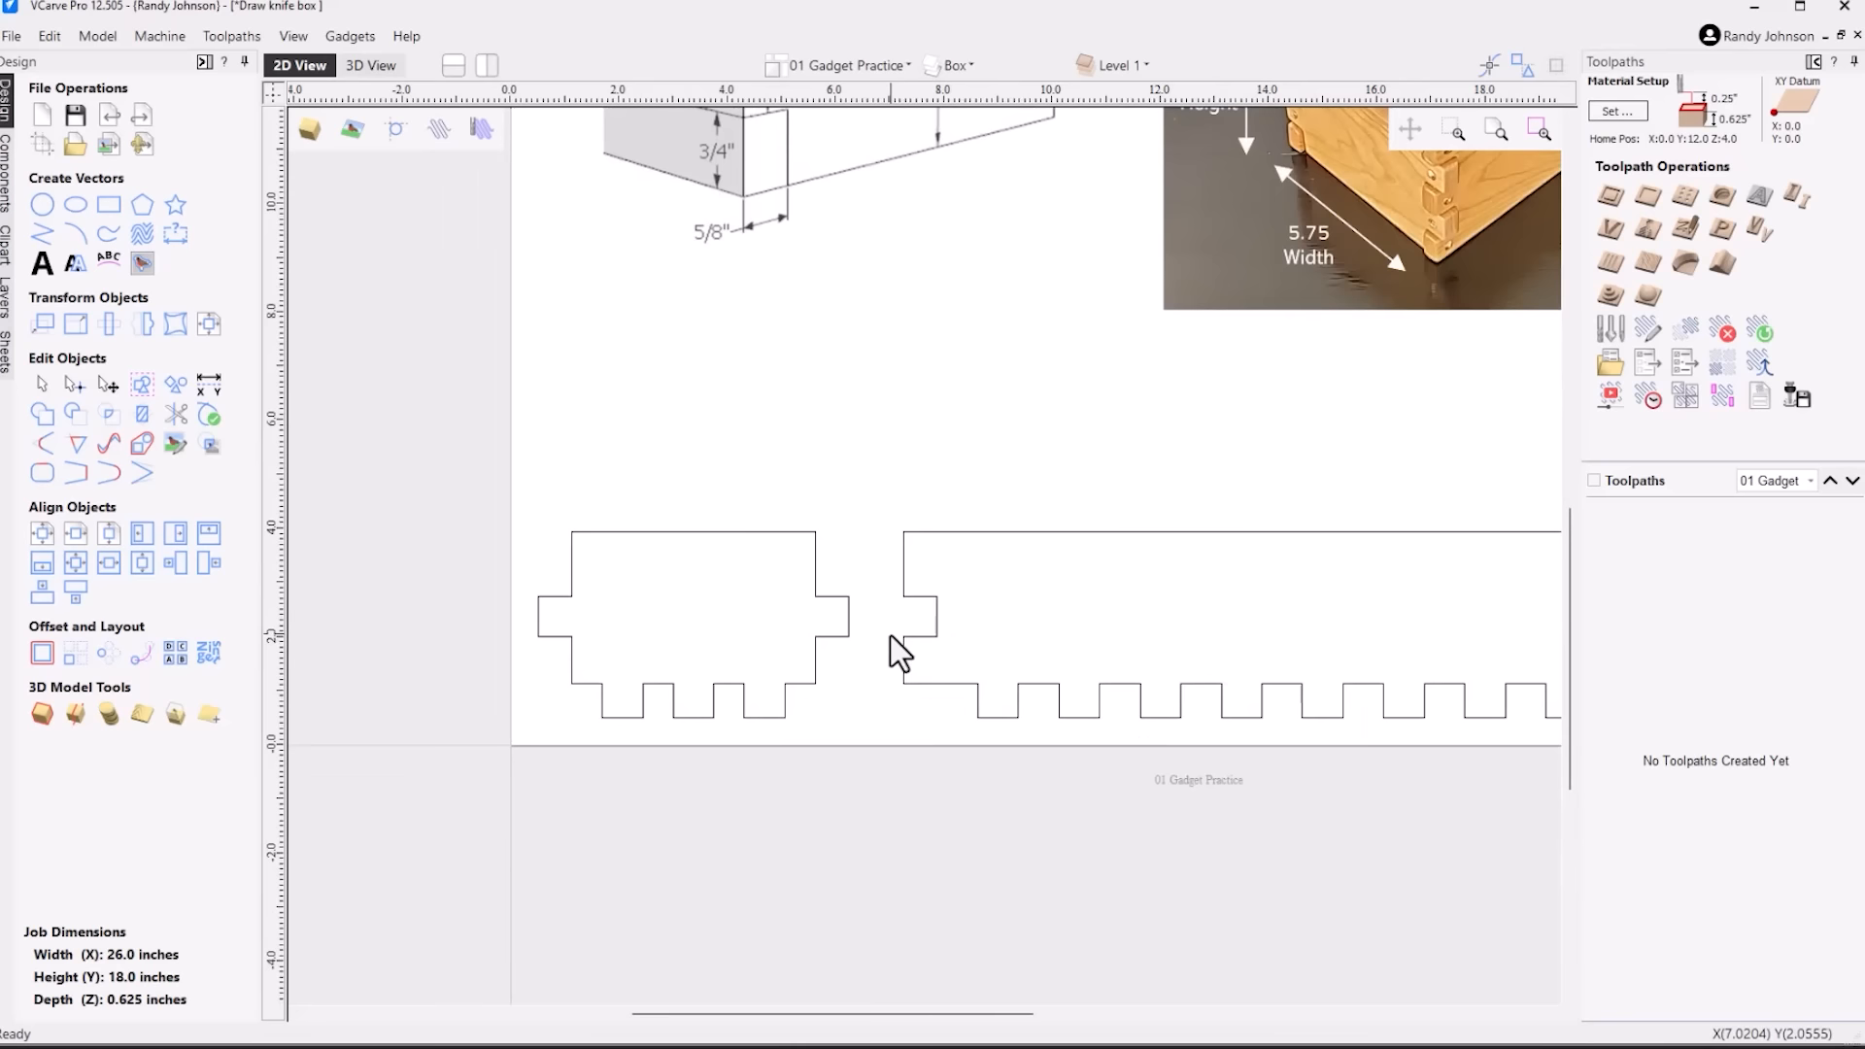
scroll(884, 639, down, 1)
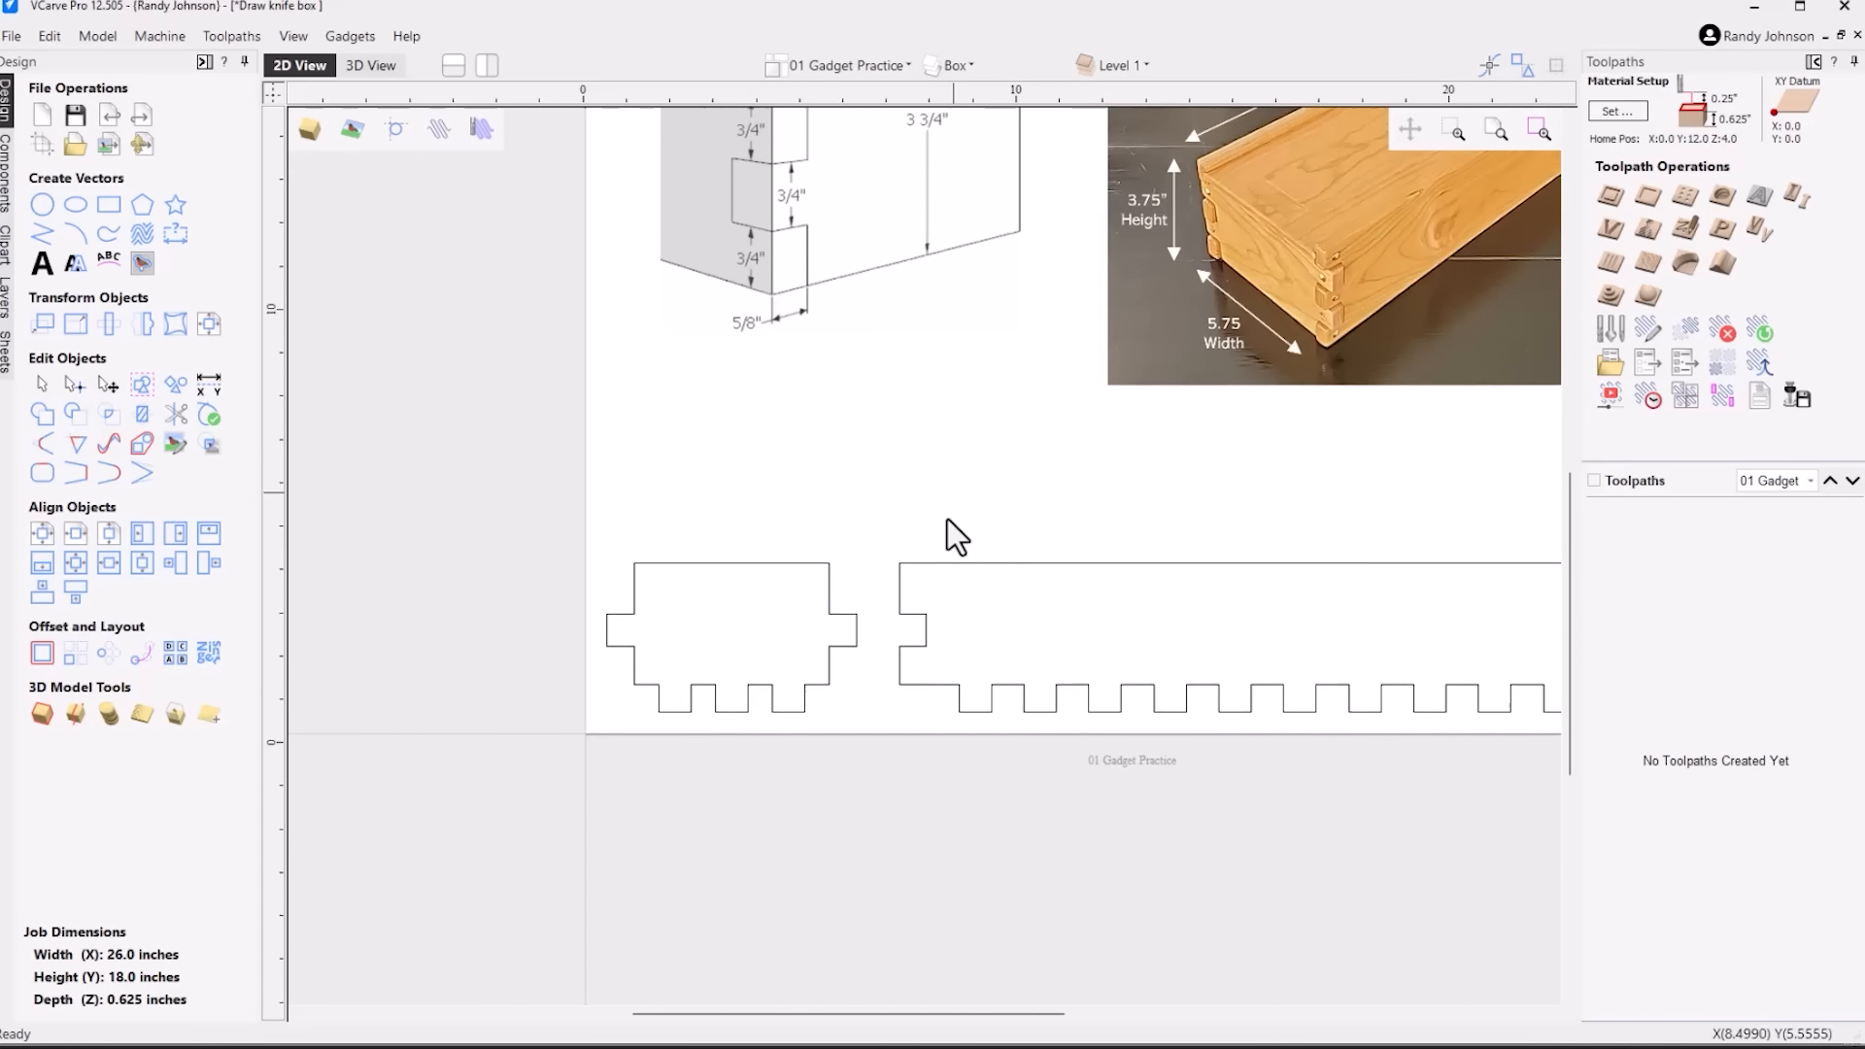
scroll(895, 666, up, 1)
scroll(791, 682, up, 2)
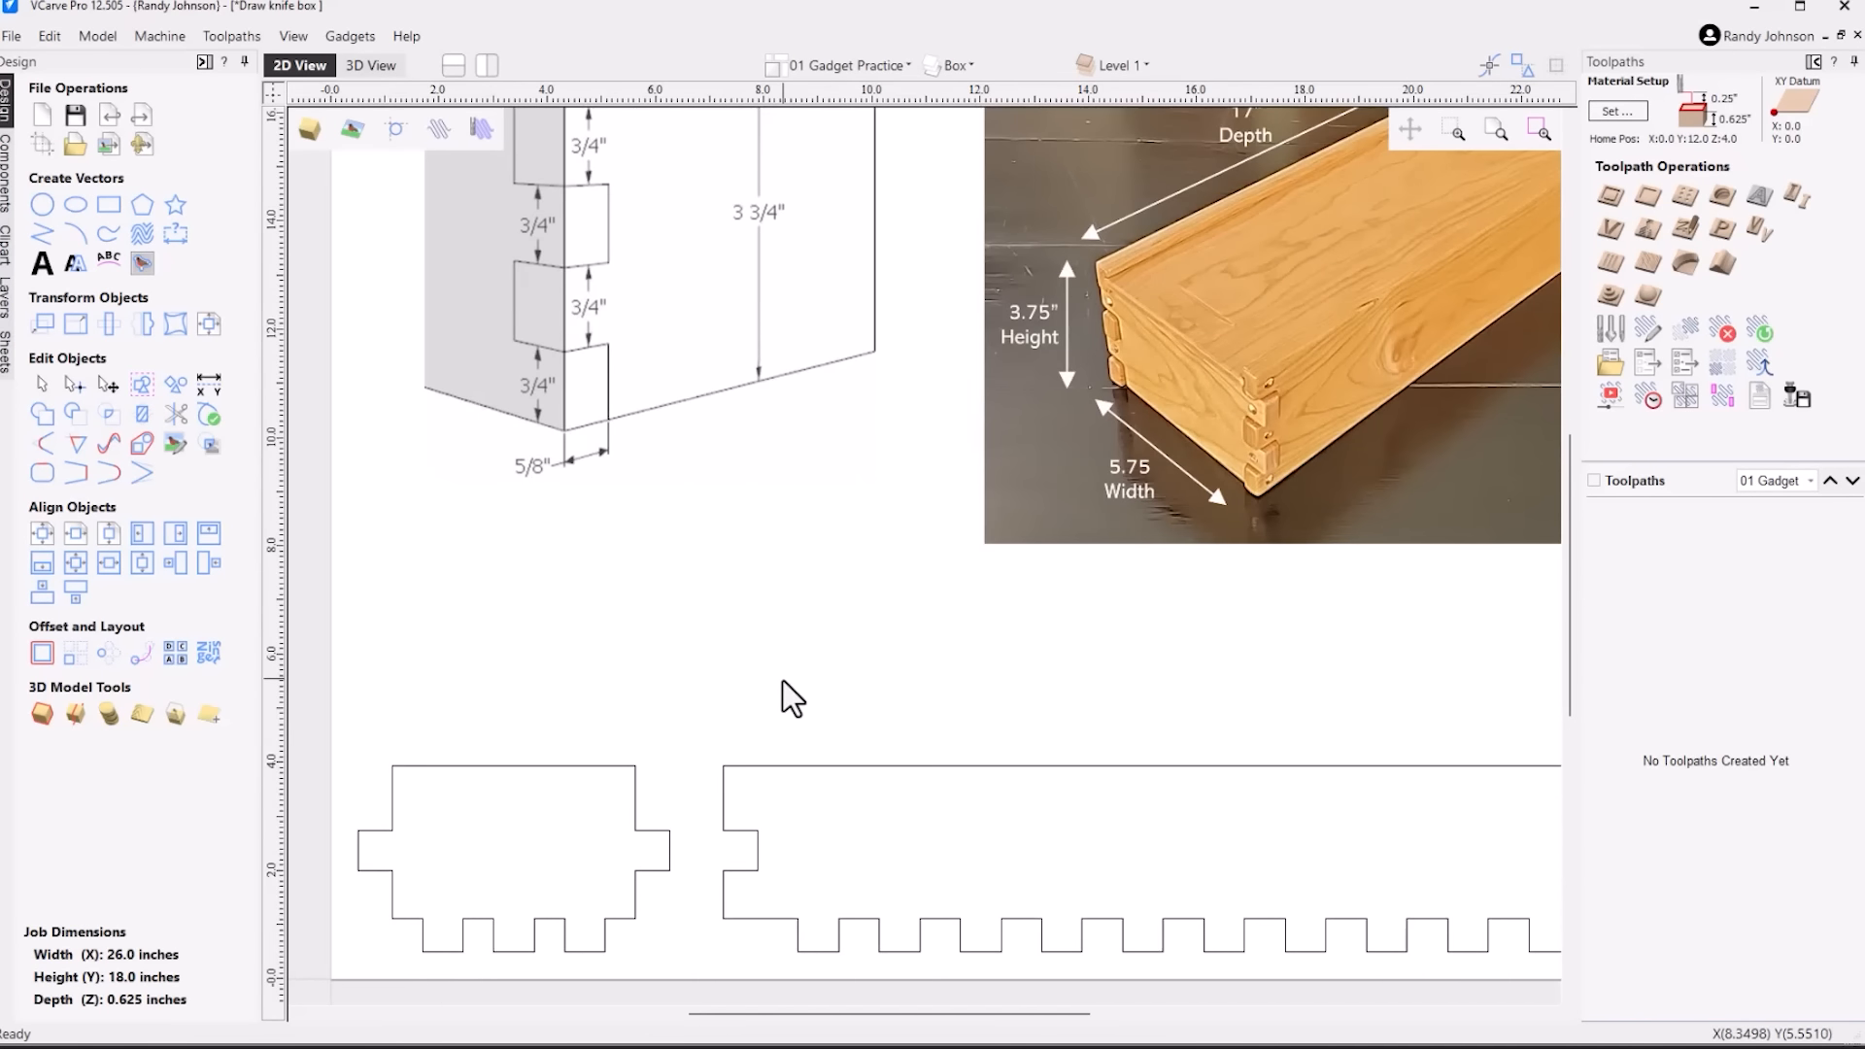
scroll(783, 680, down, 1)
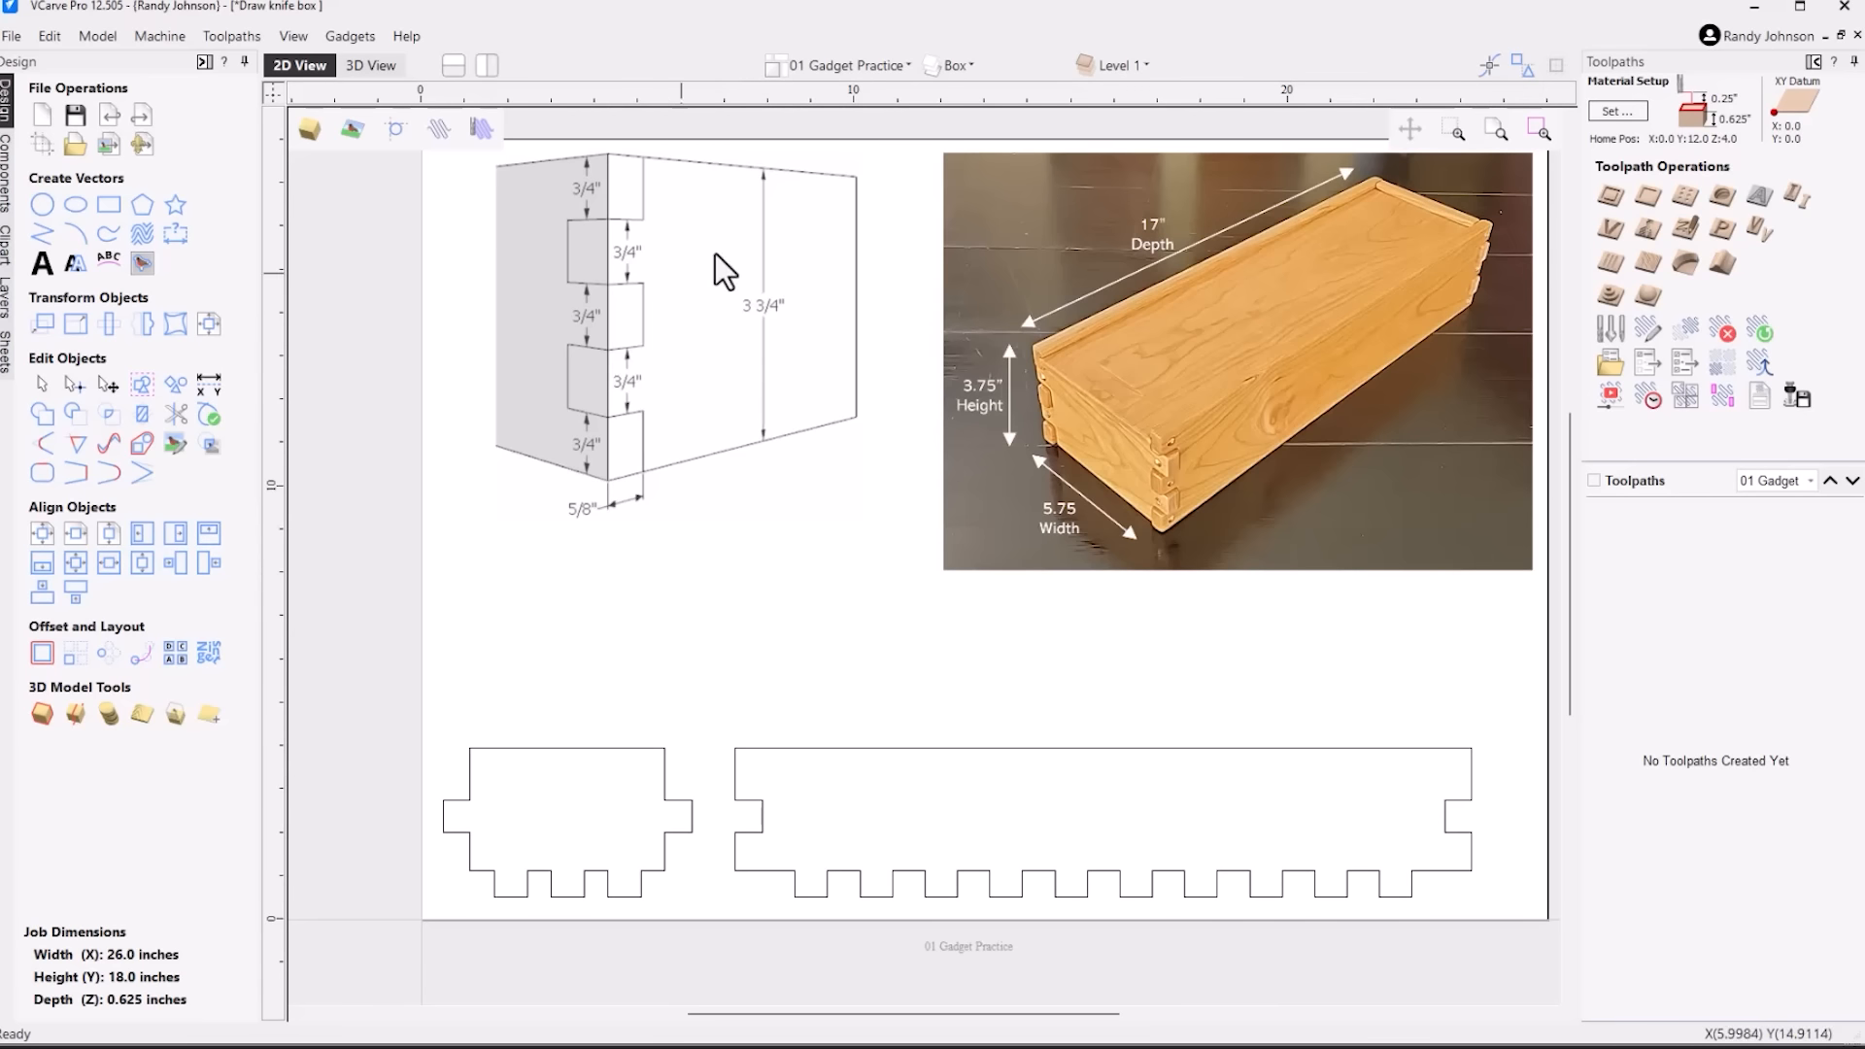
click(975, 65)
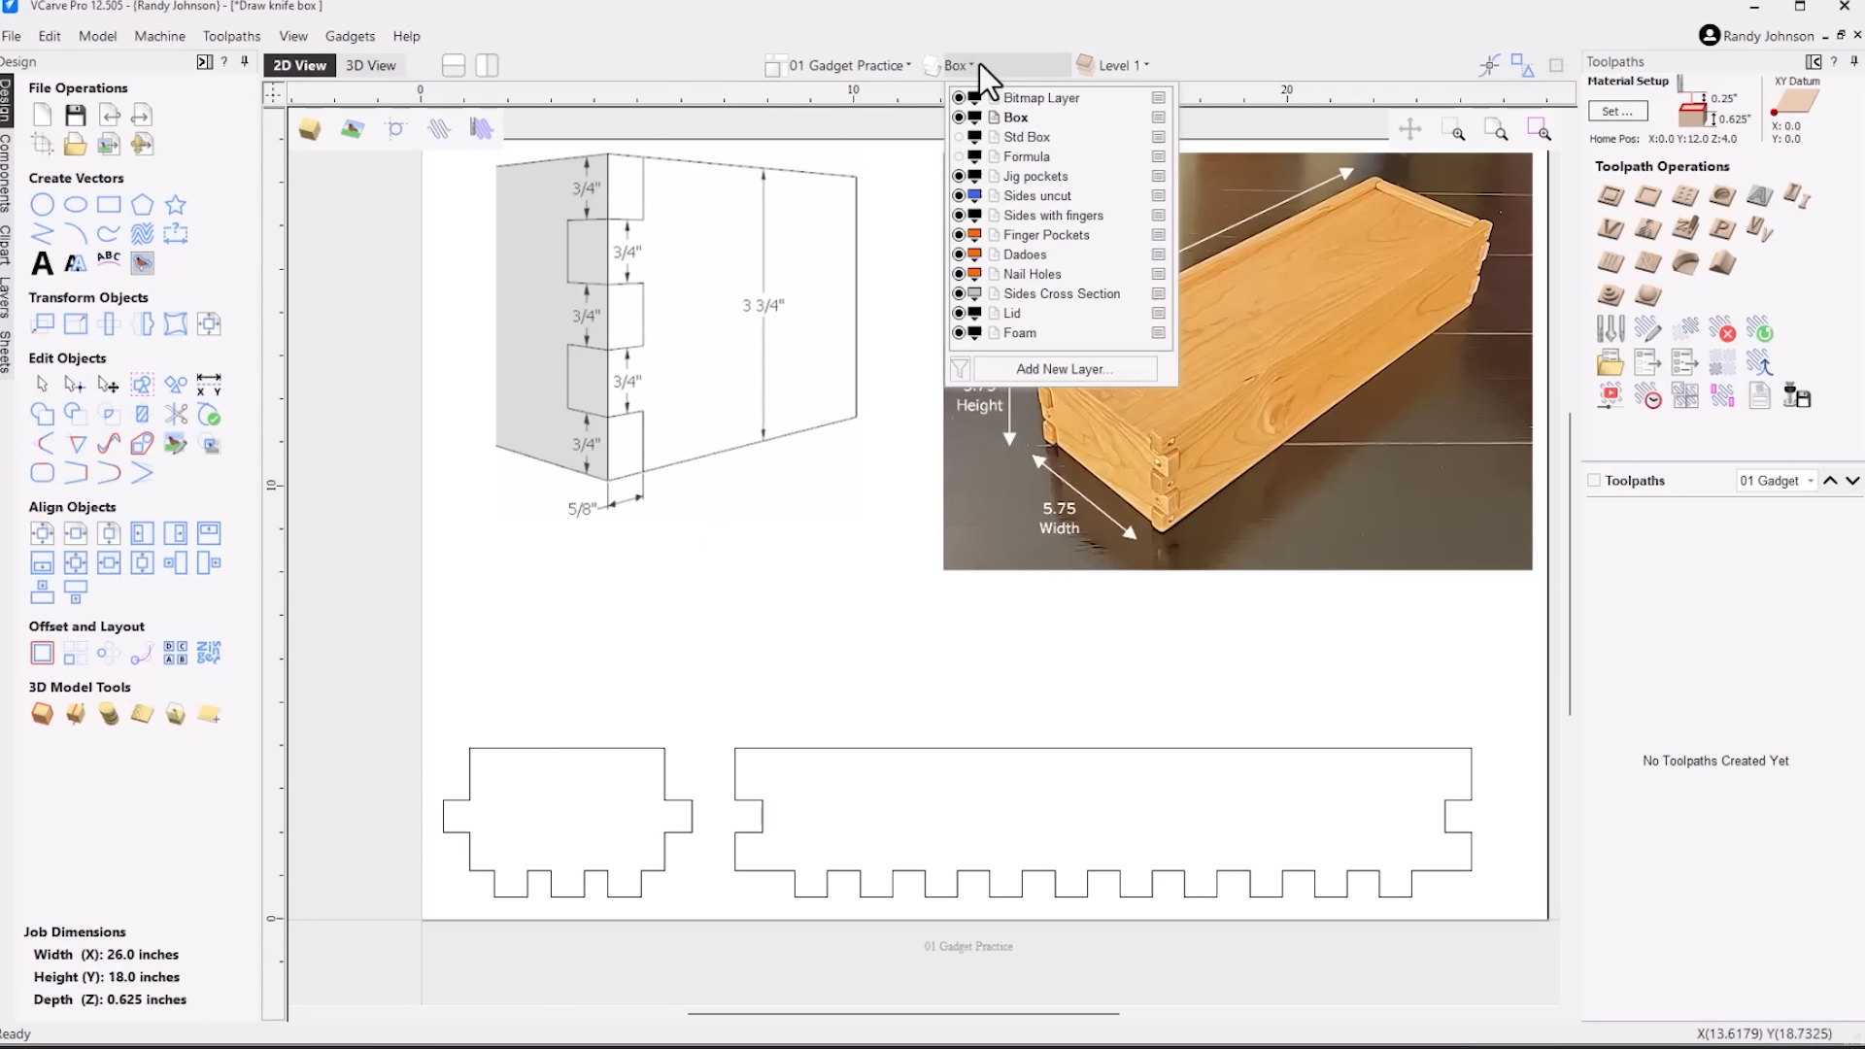
click(958, 137)
click(824, 499)
scroll(1008, 536, down, 2)
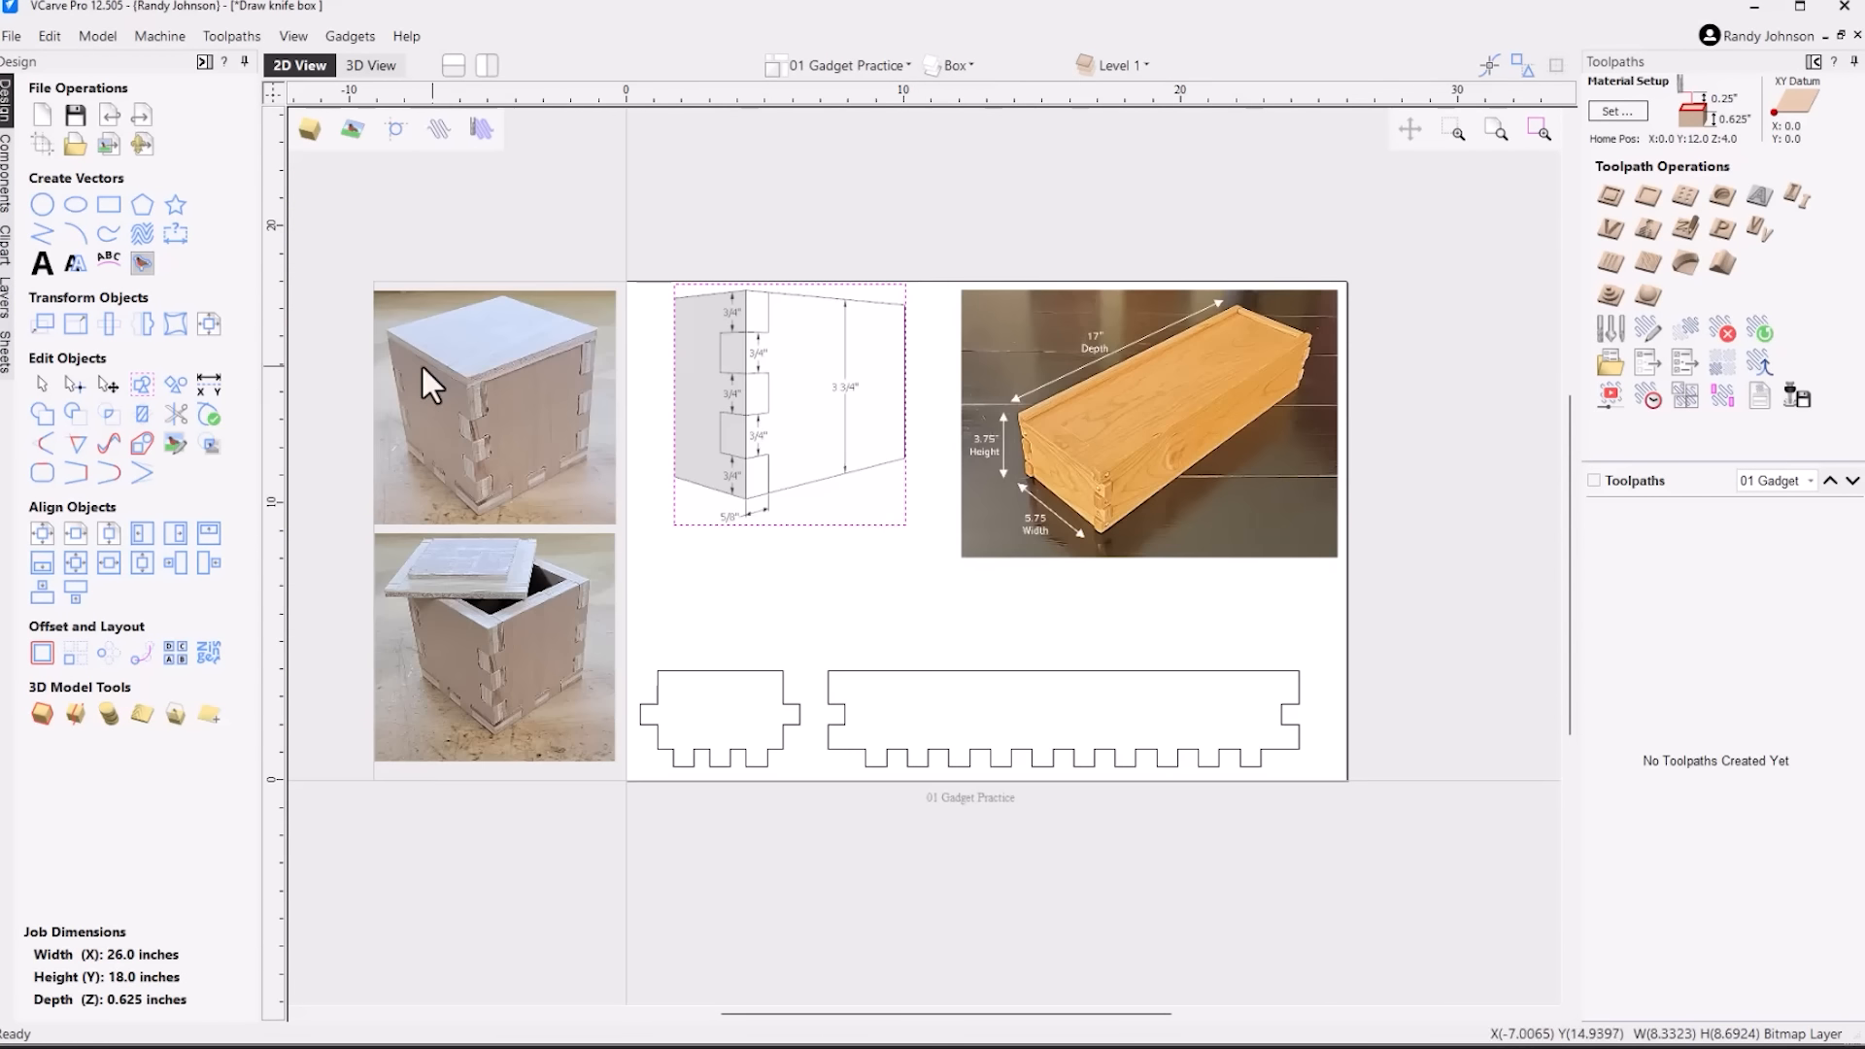
scroll(357, 361, up, 1)
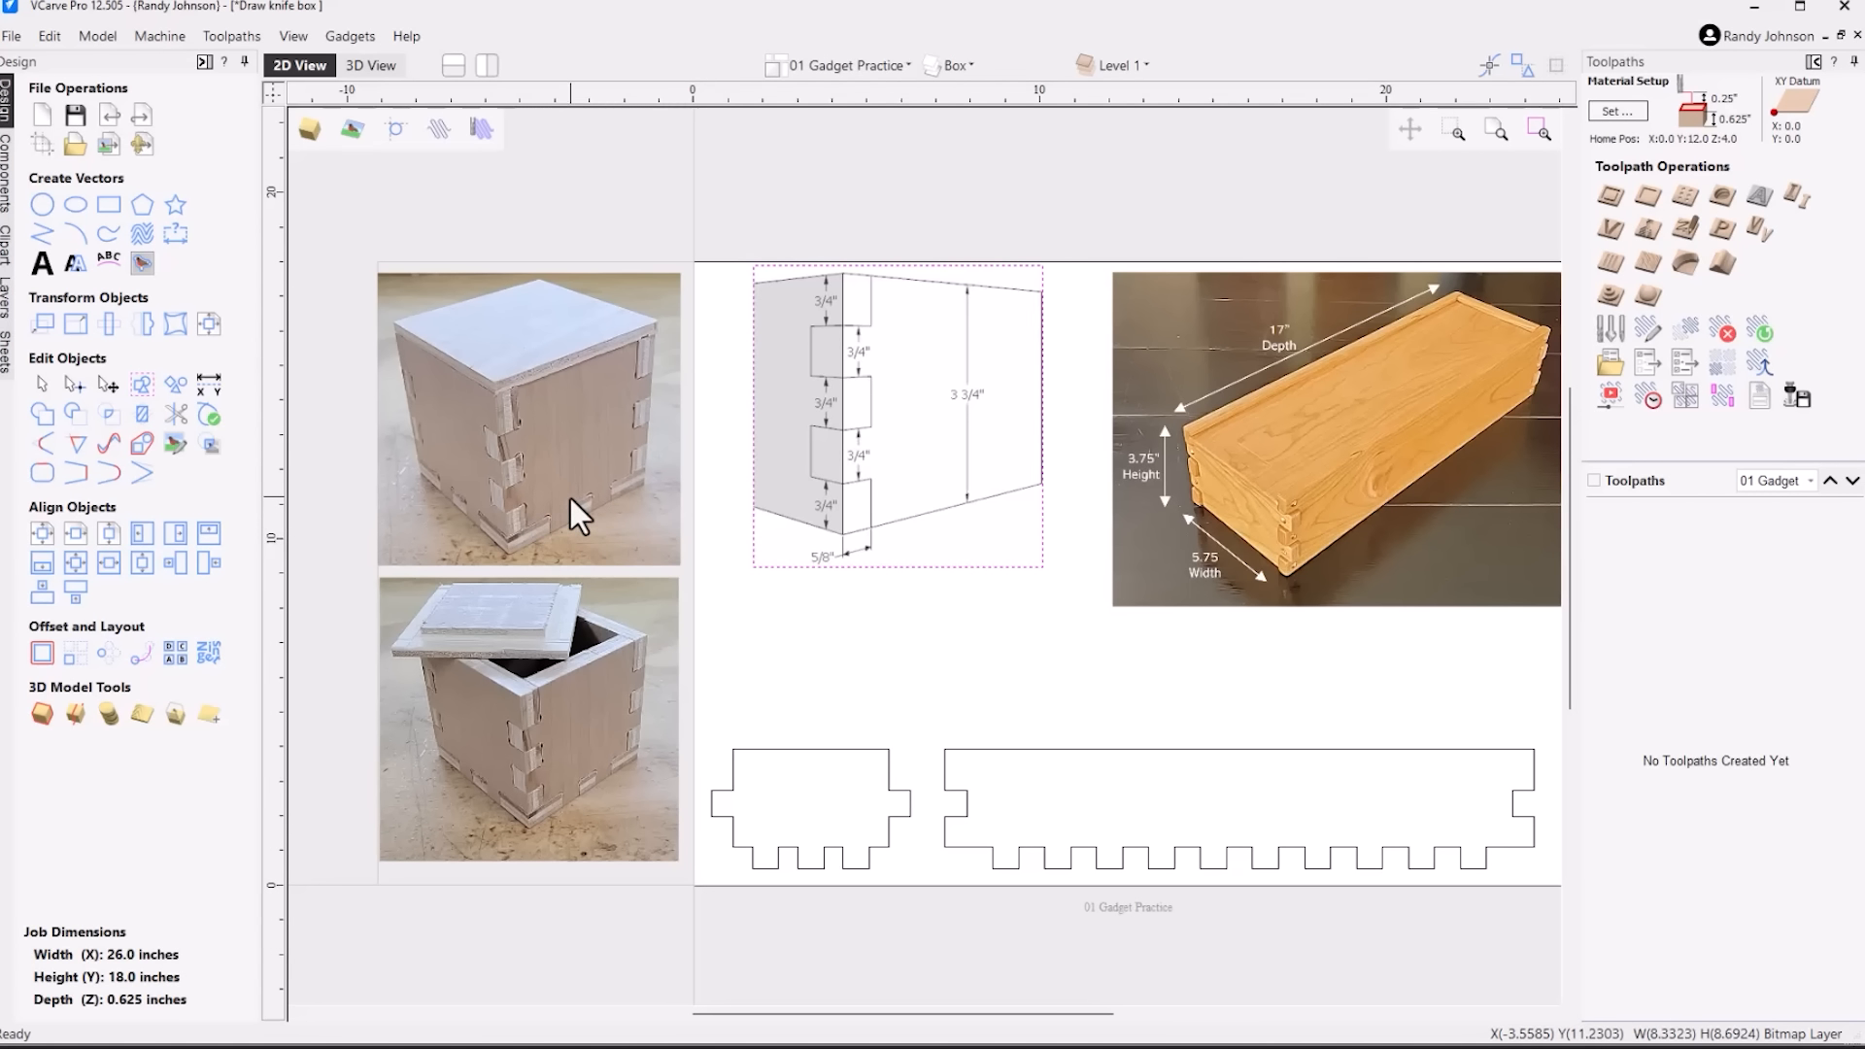
Draw a rectangle about 4.25 in wide from the side panel's upper-left corner and set its height to 0.3125 in
click(110, 216)
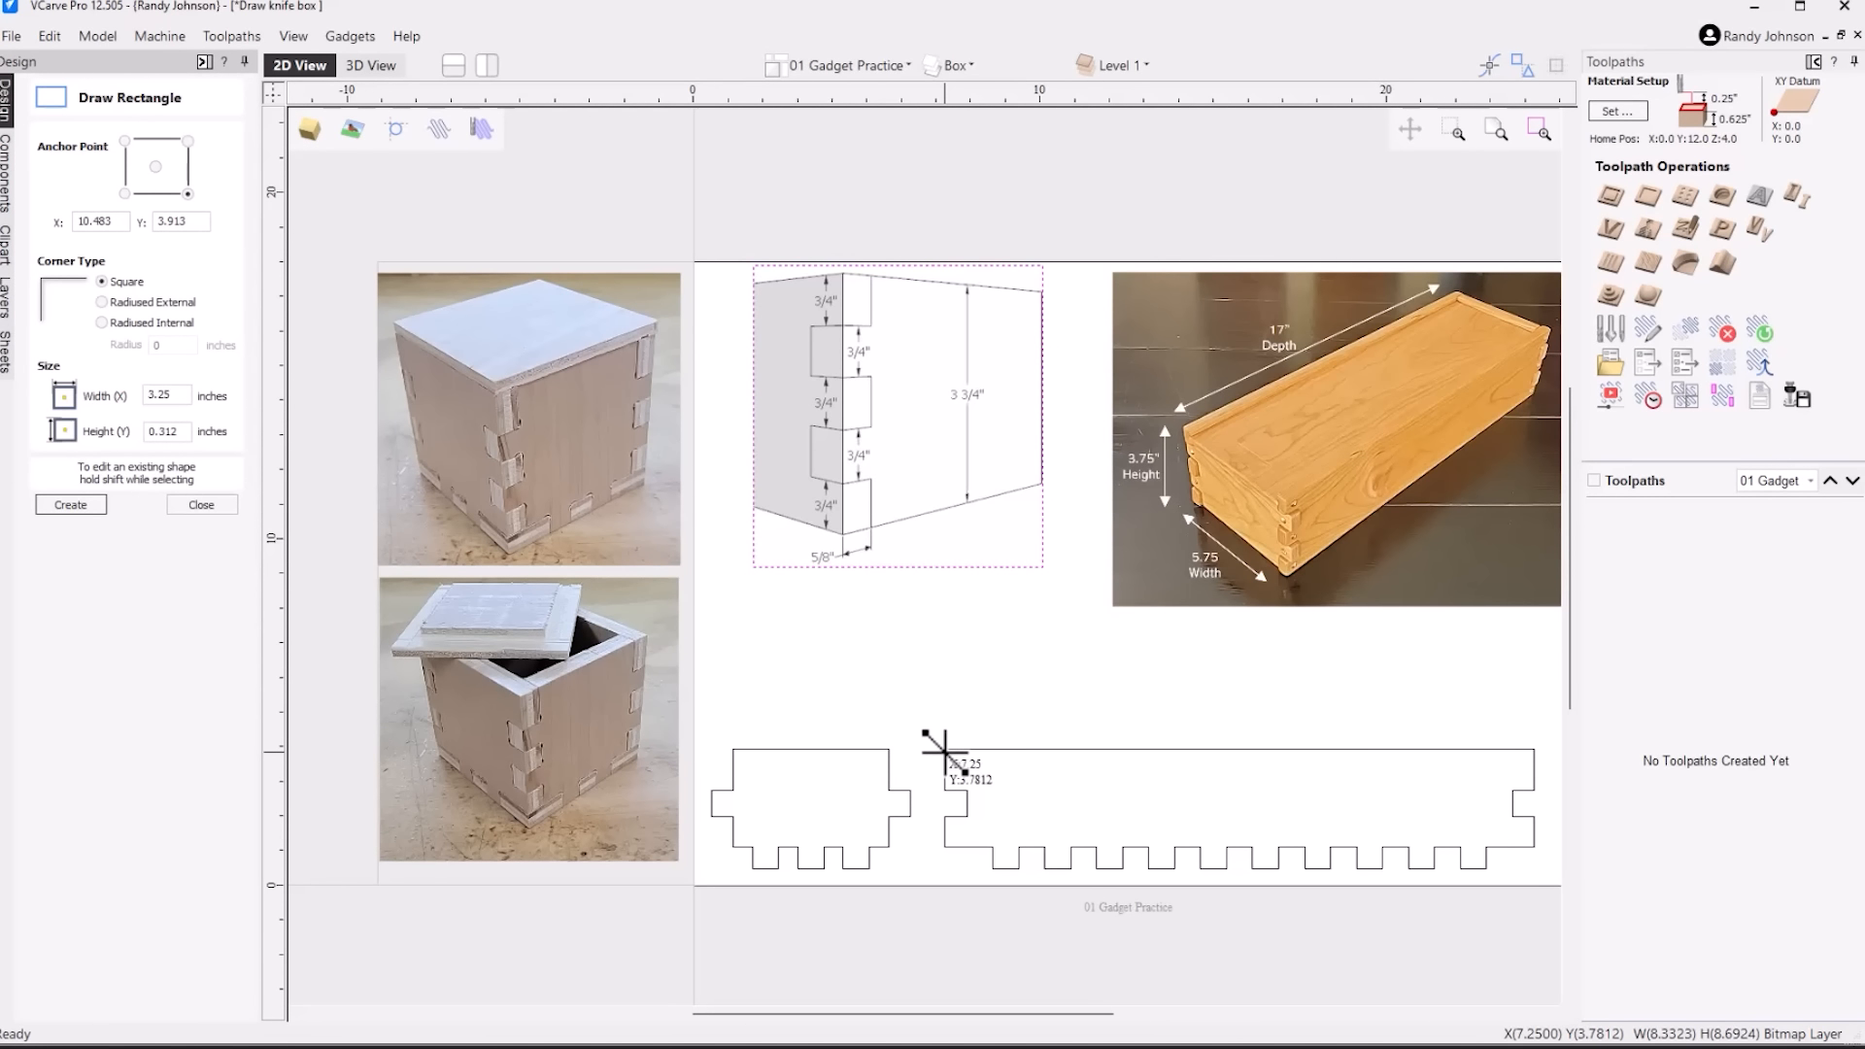
mouse_move(942, 750)
mouse_down()
mouse_move(1116, 675)
mouse_move(1093, 712)
mouse_up()
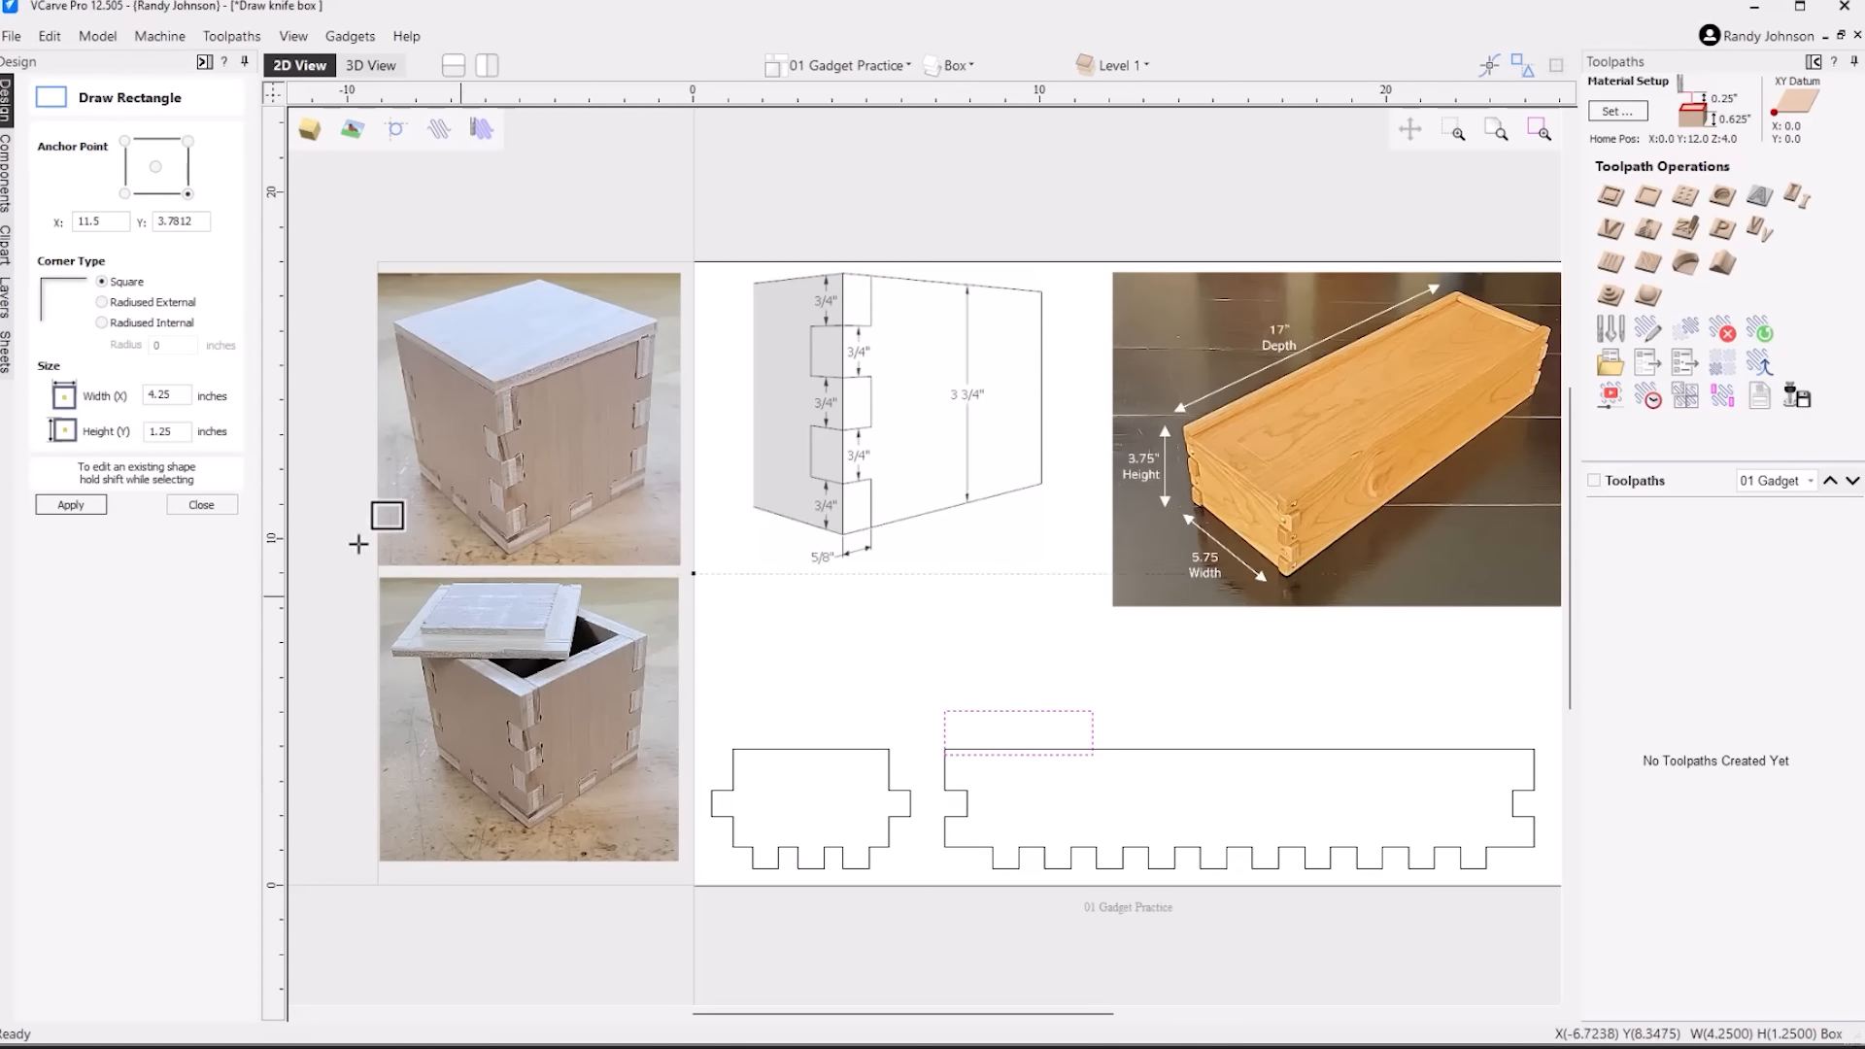
click(185, 432)
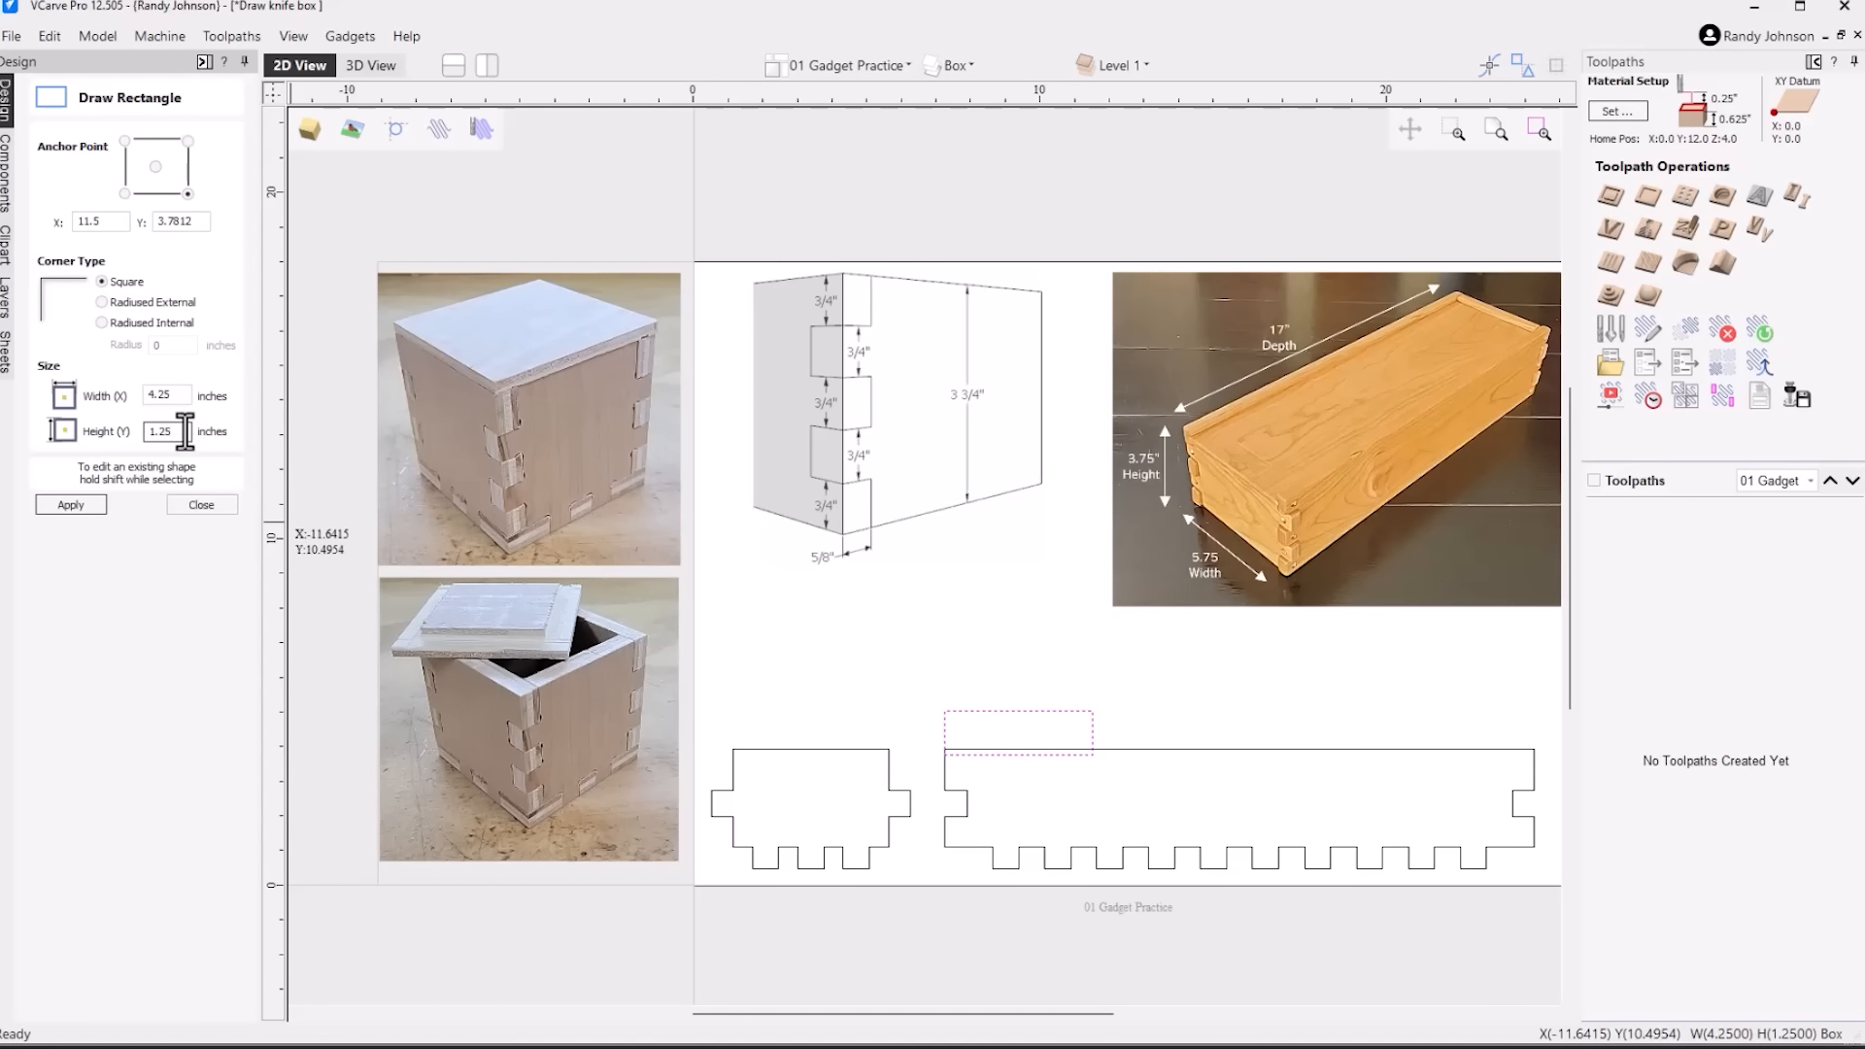
double_click(184, 431)
text(5/8/2)
key(equal)
click(70, 504)
click(201, 504)
Move the thin rectangle so its lower-left corner sits on the side panel's upper-left corner
scroll(954, 754, up, 5)
scroll(954, 754, up, 6)
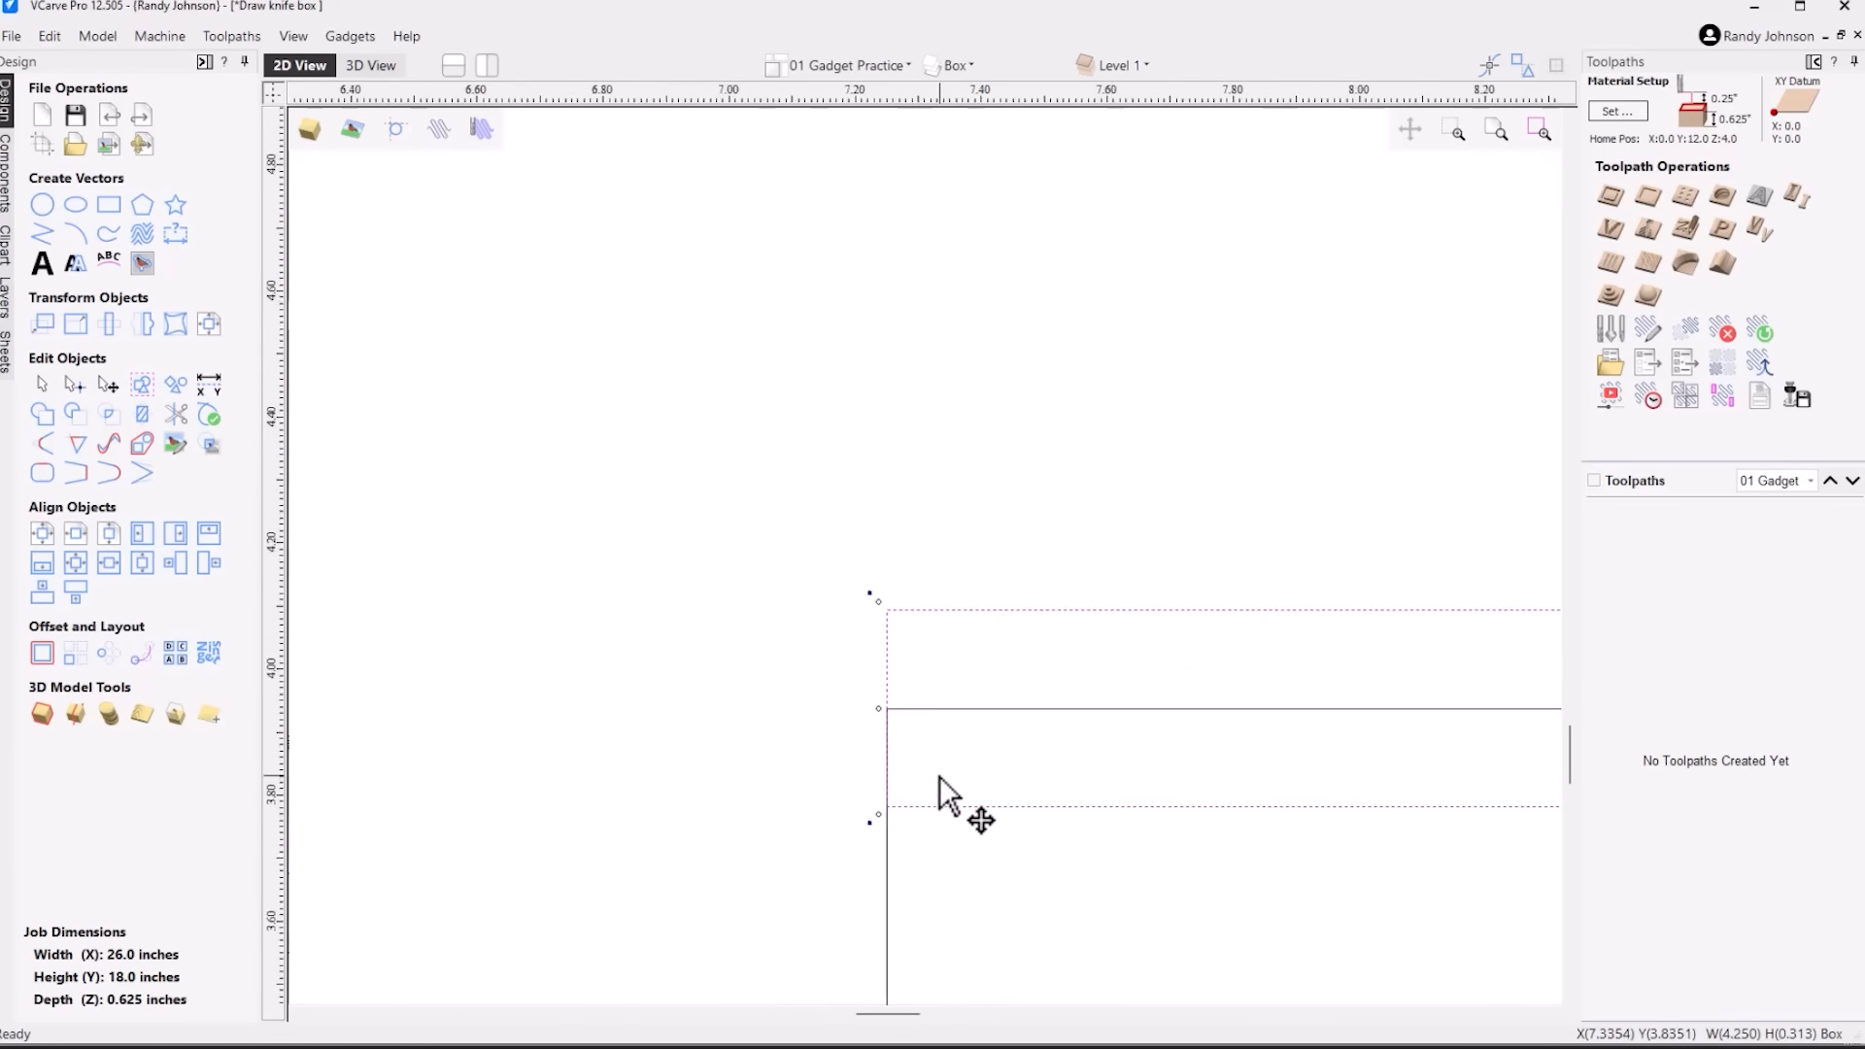
scroll(843, 743, down, 6)
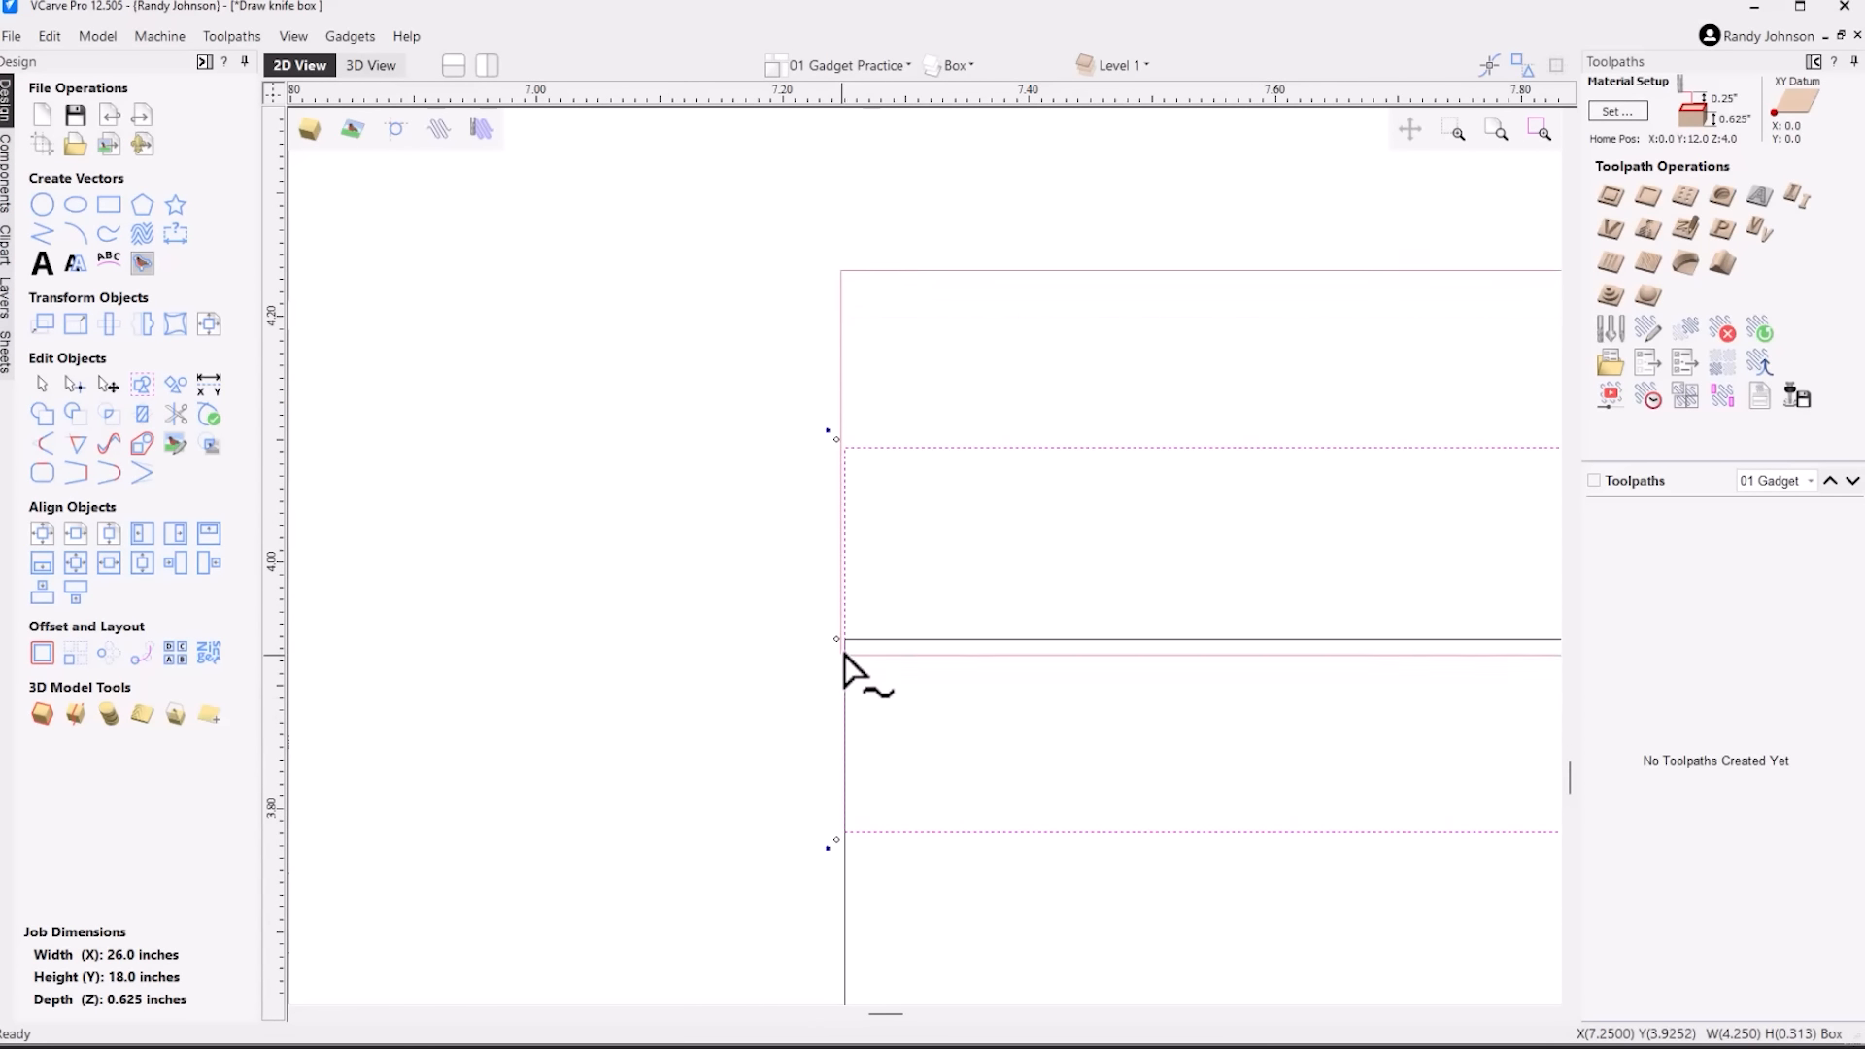
scroll(856, 627, down, 6)
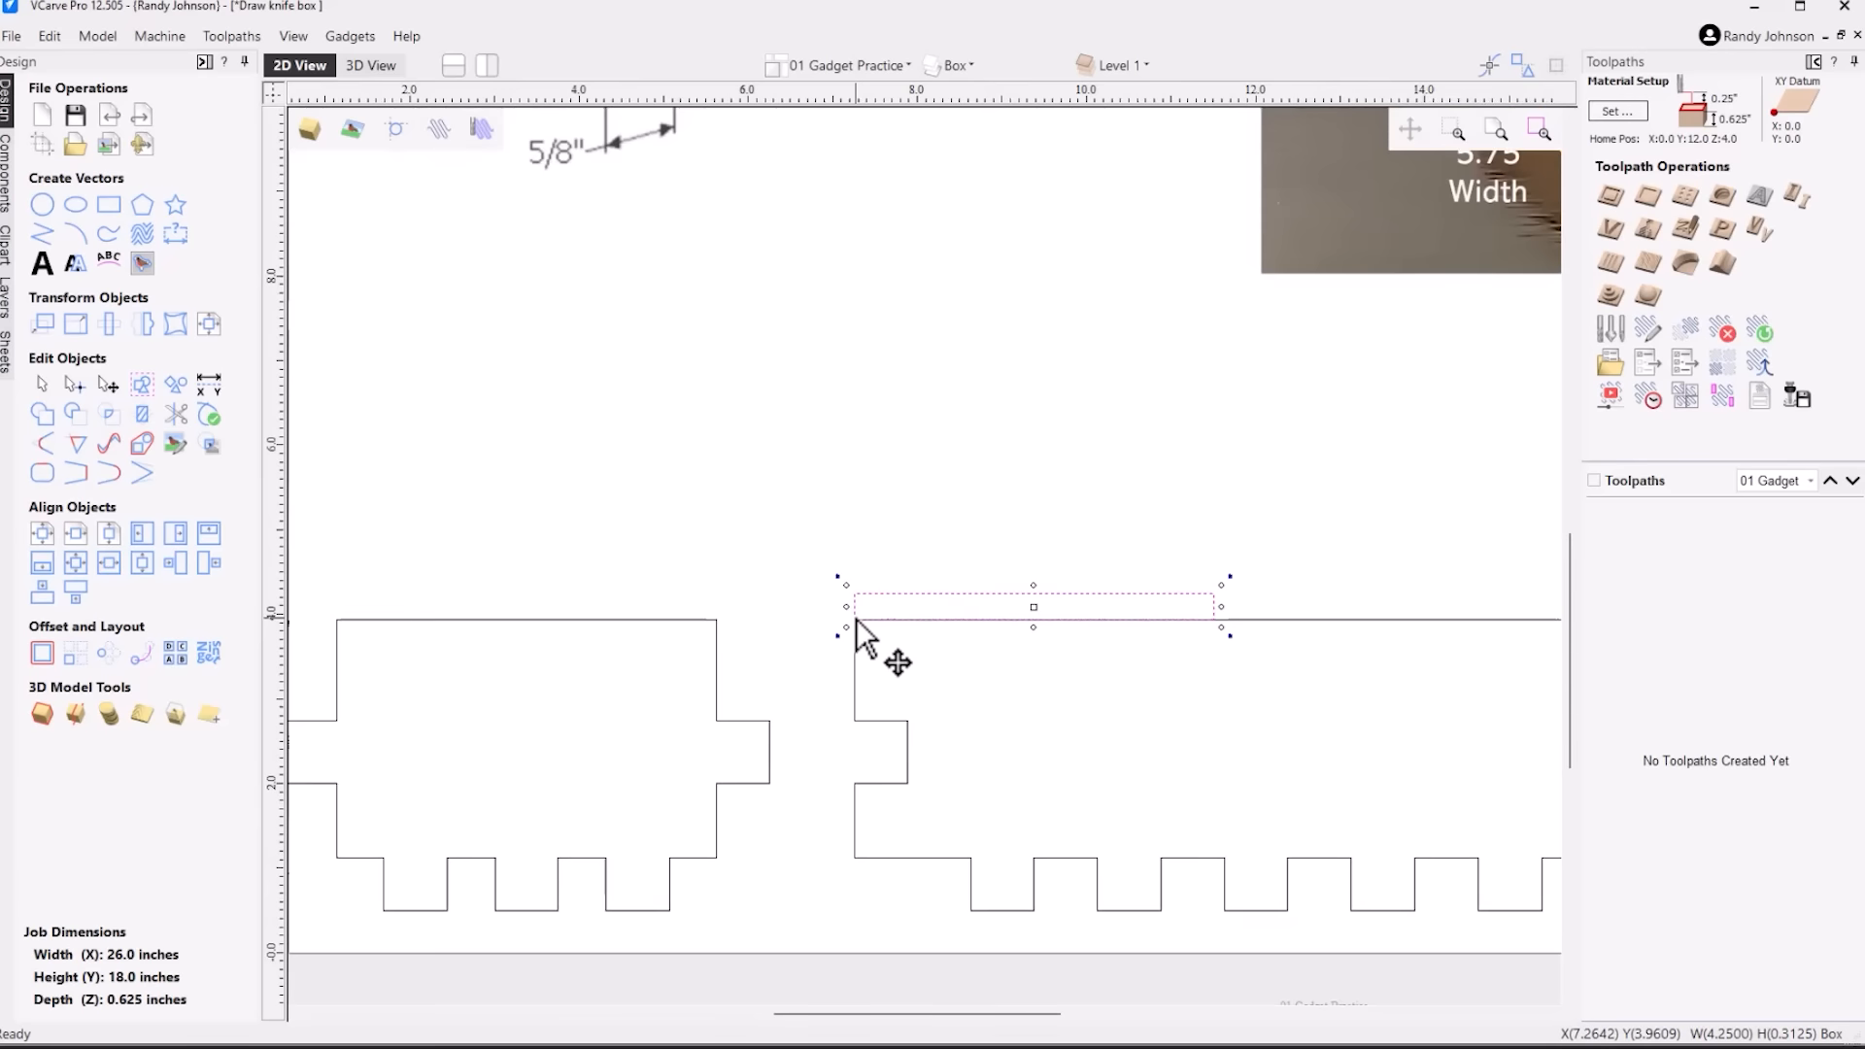
click(907, 529)
scroll(1020, 602, down, 2)
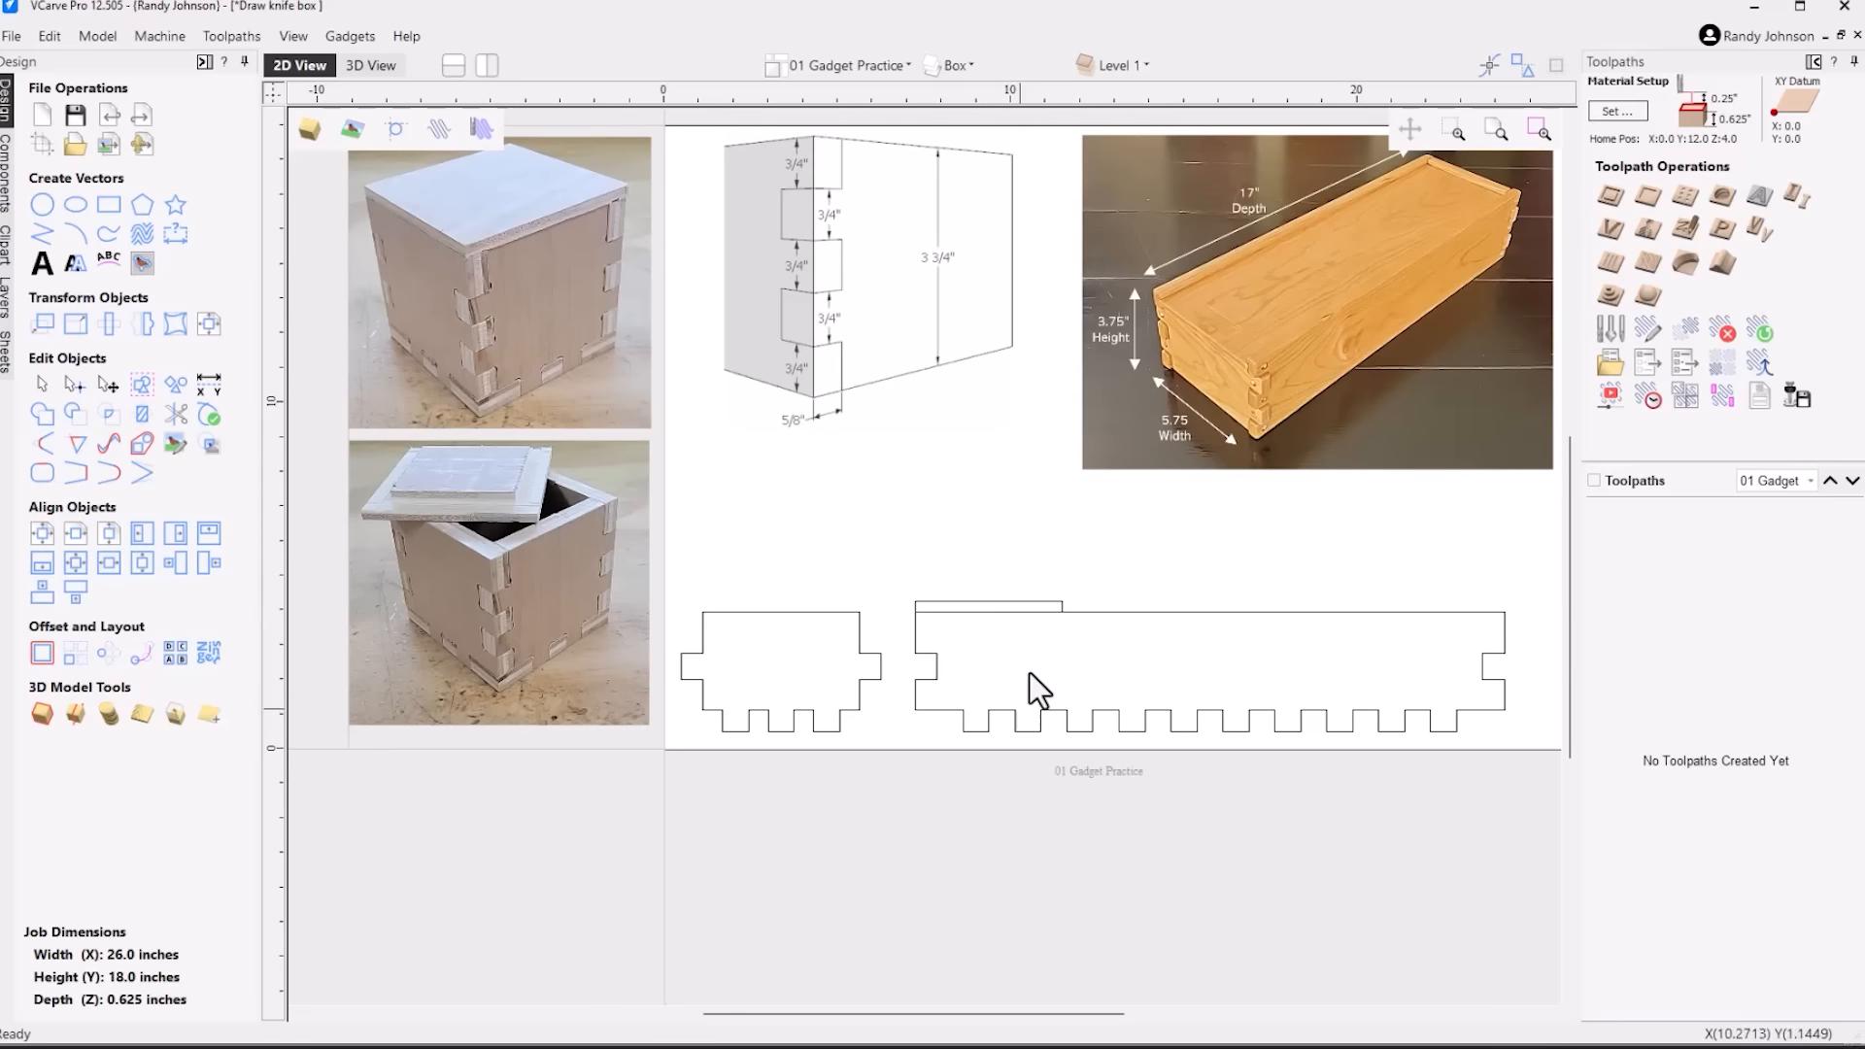
Add a vertical dimension from the side panel's bottom finger edge to the top of the thin rectangle
click(179, 235)
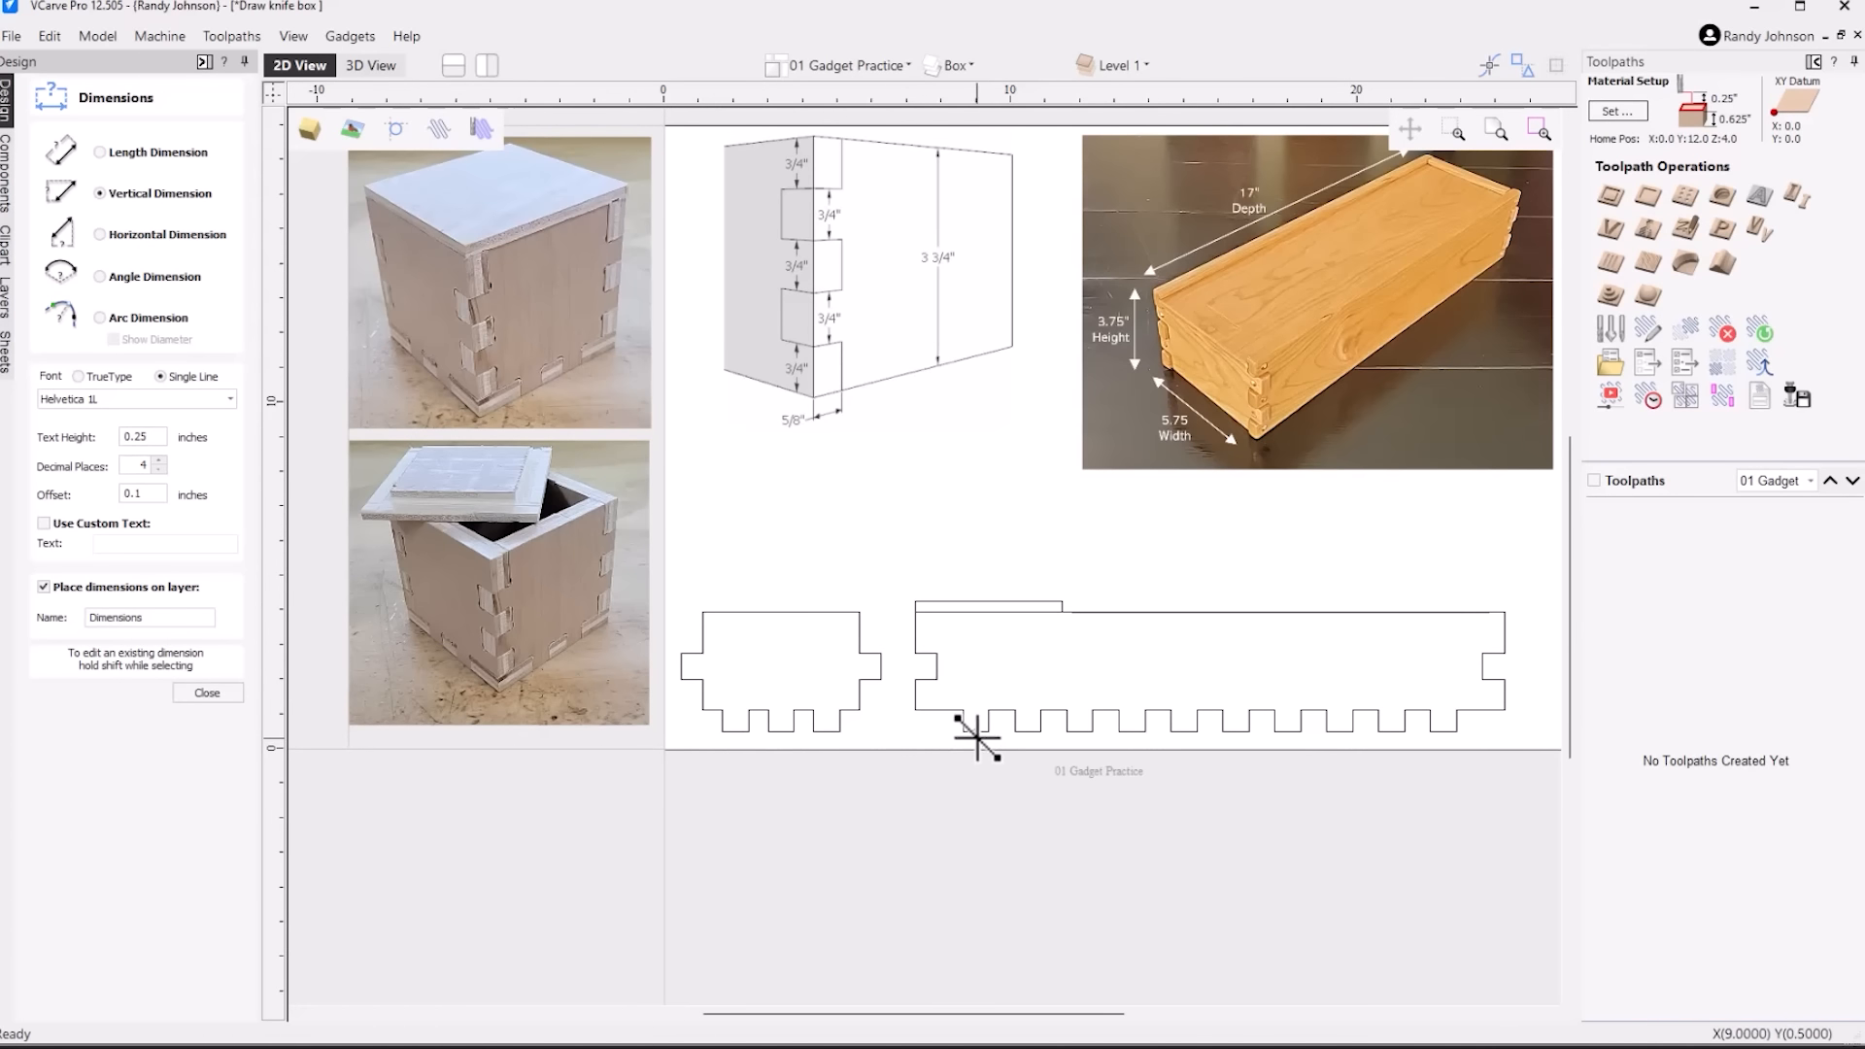
click(974, 605)
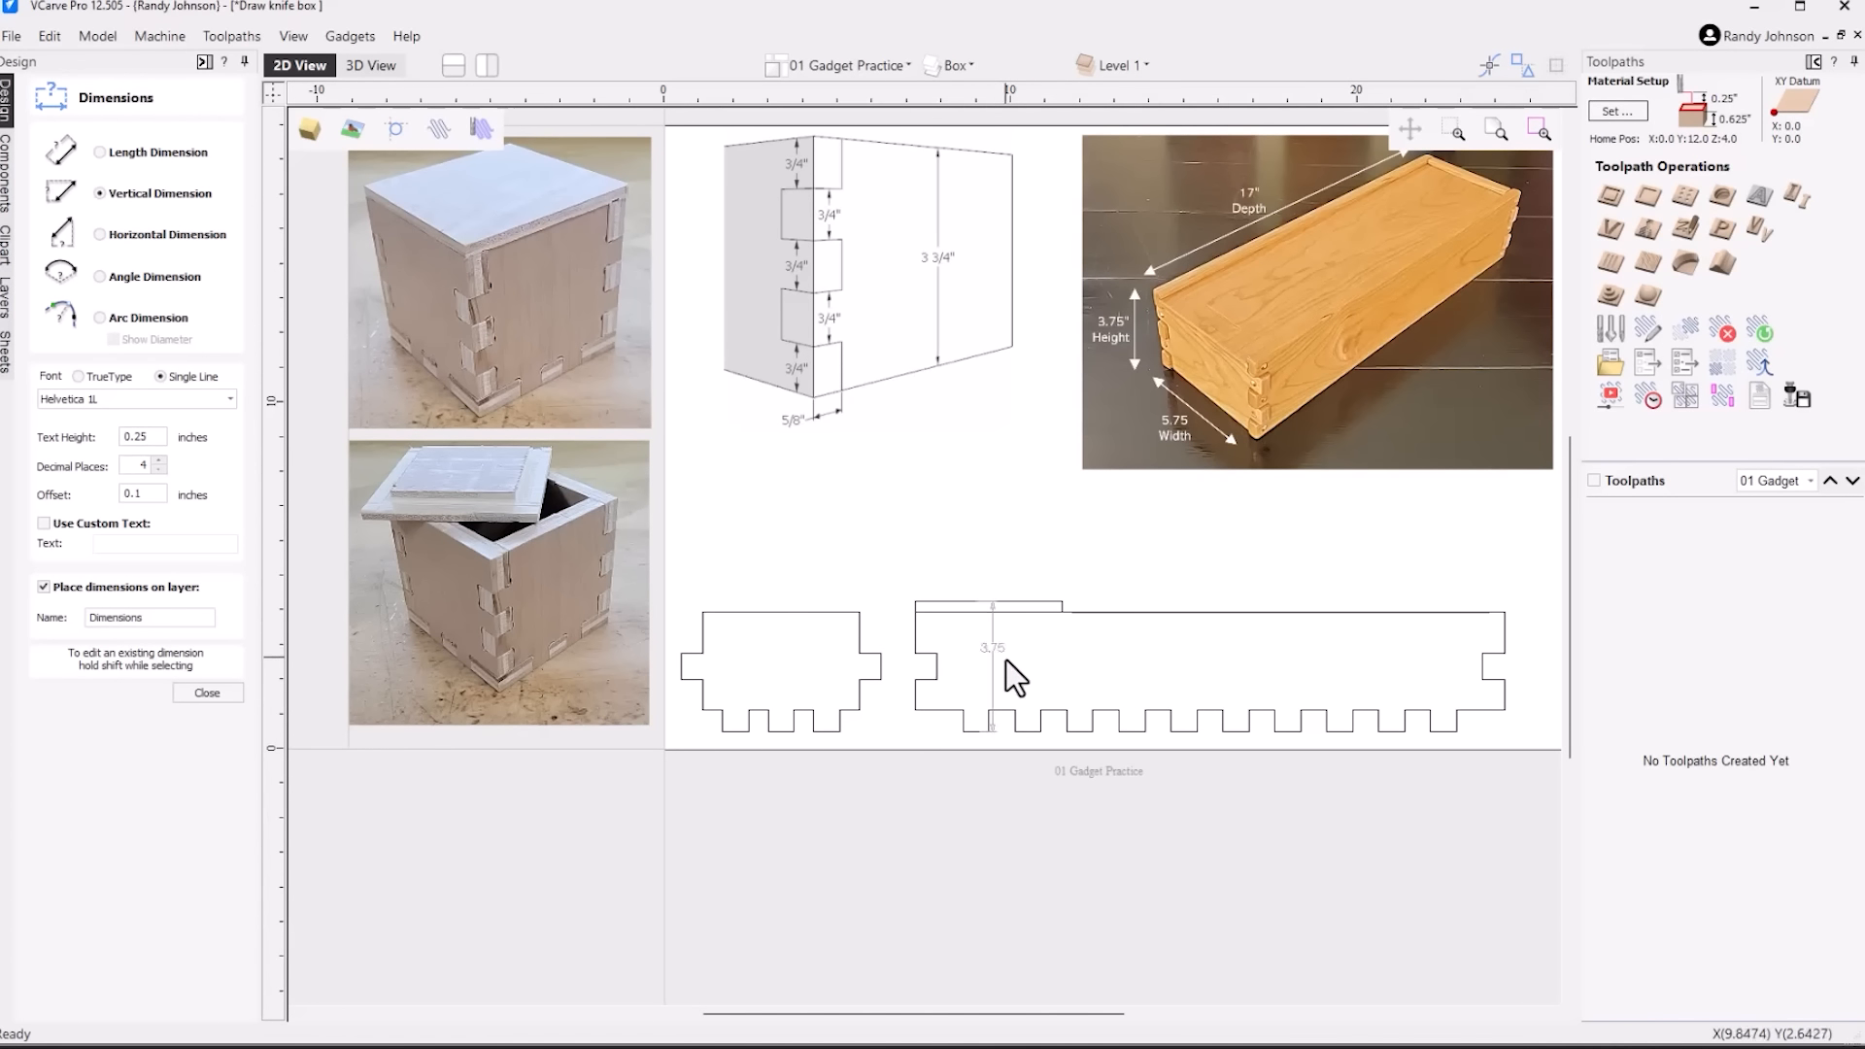
scroll(1013, 663, up, 3)
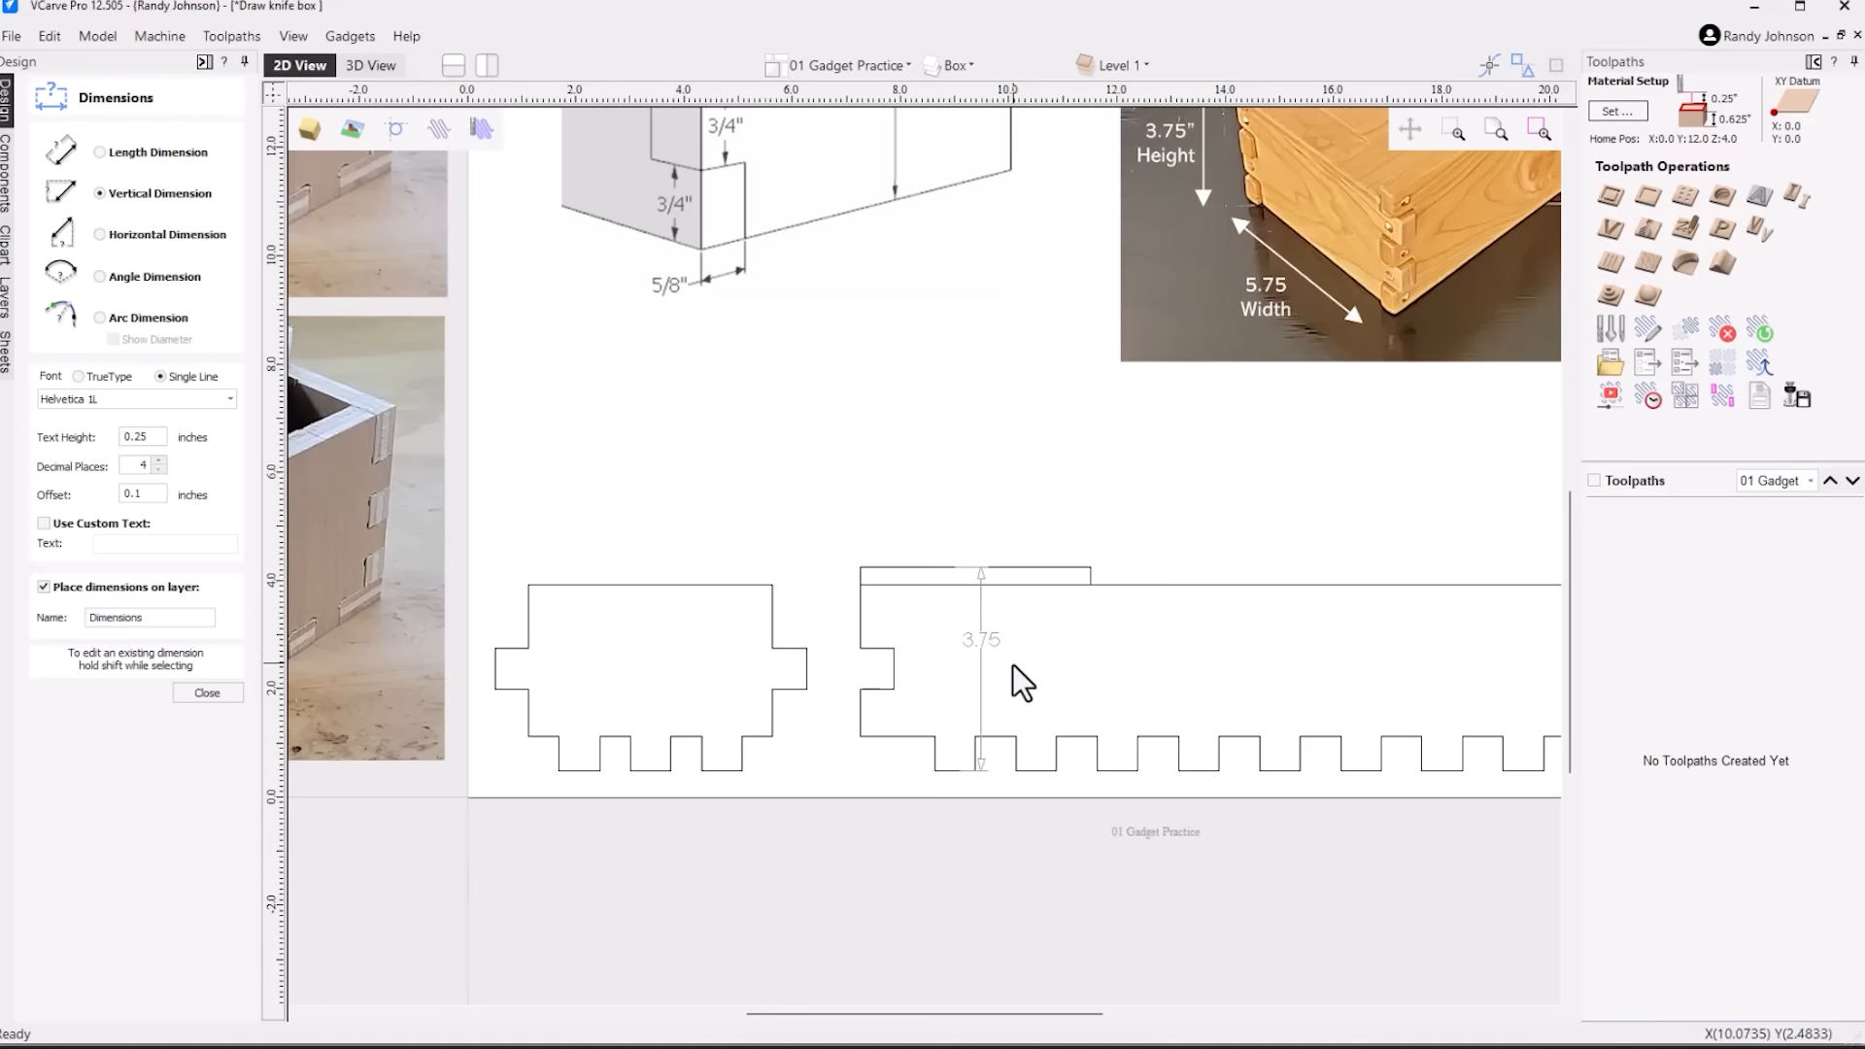
scroll(1012, 665, down, 1)
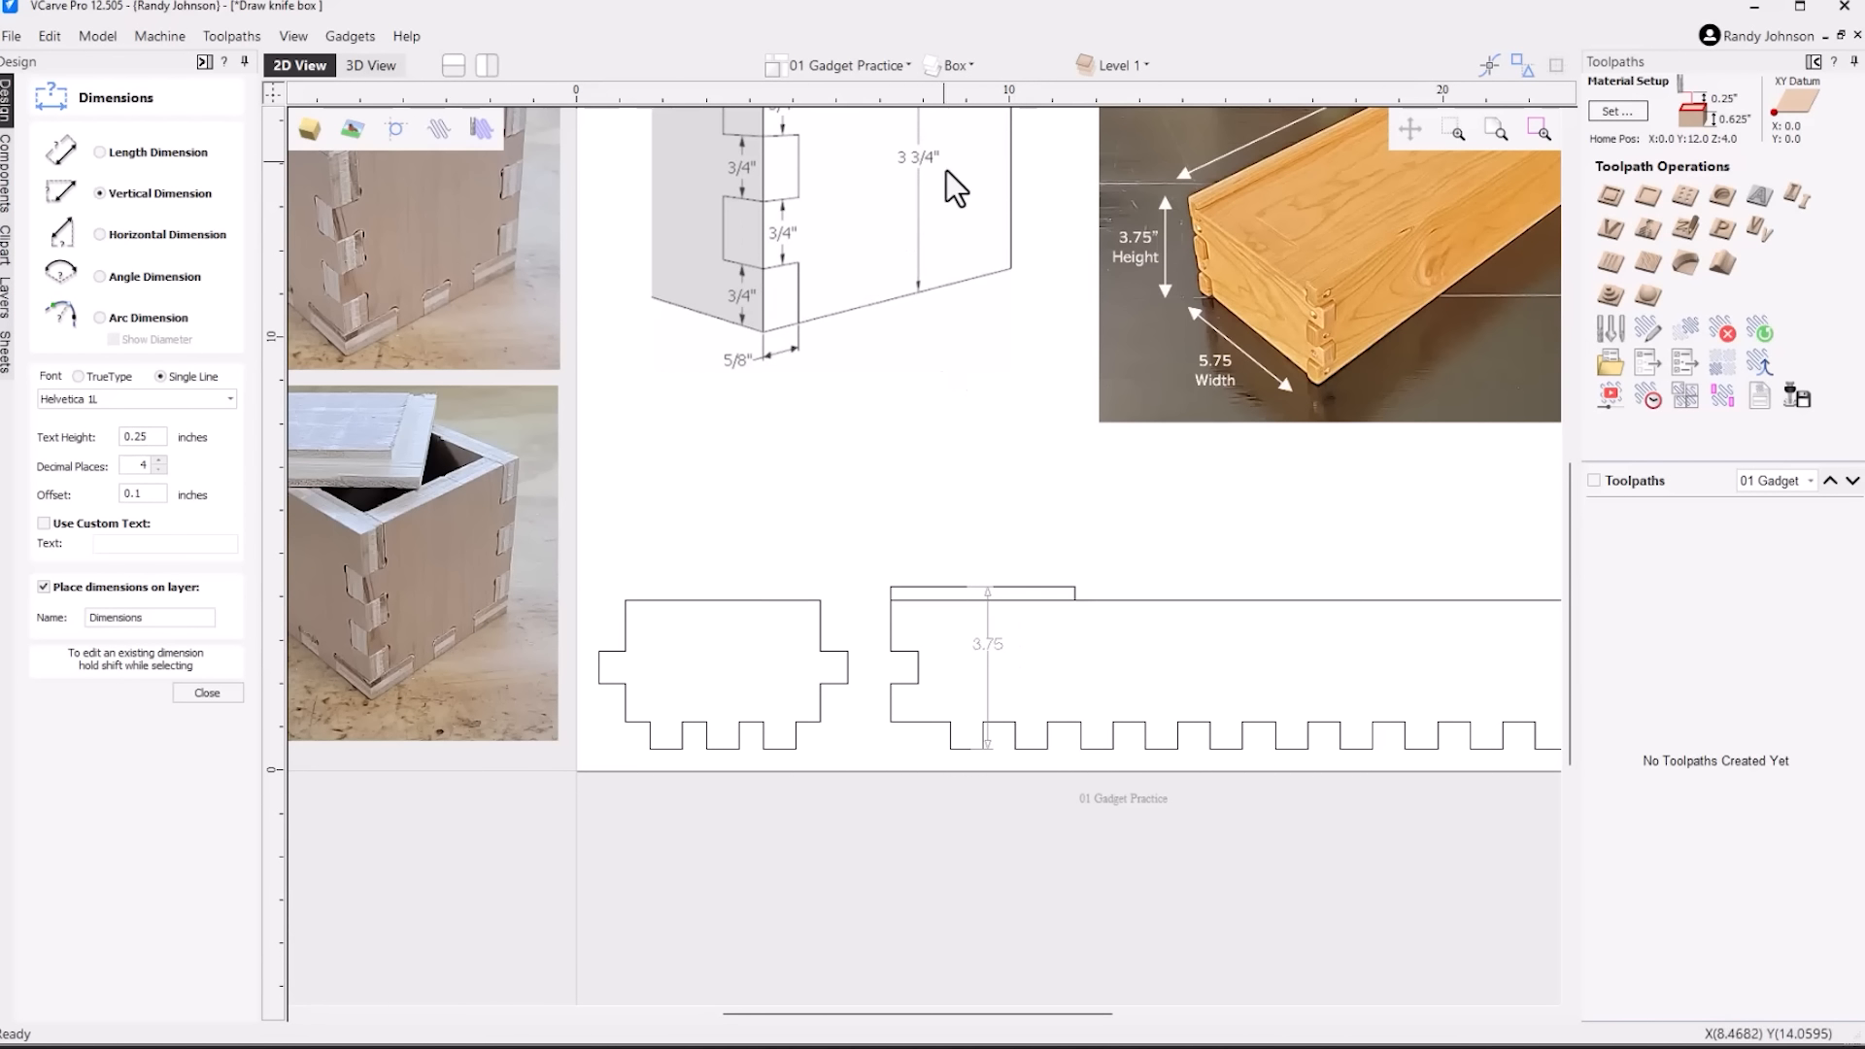
click(993, 585)
click(207, 693)
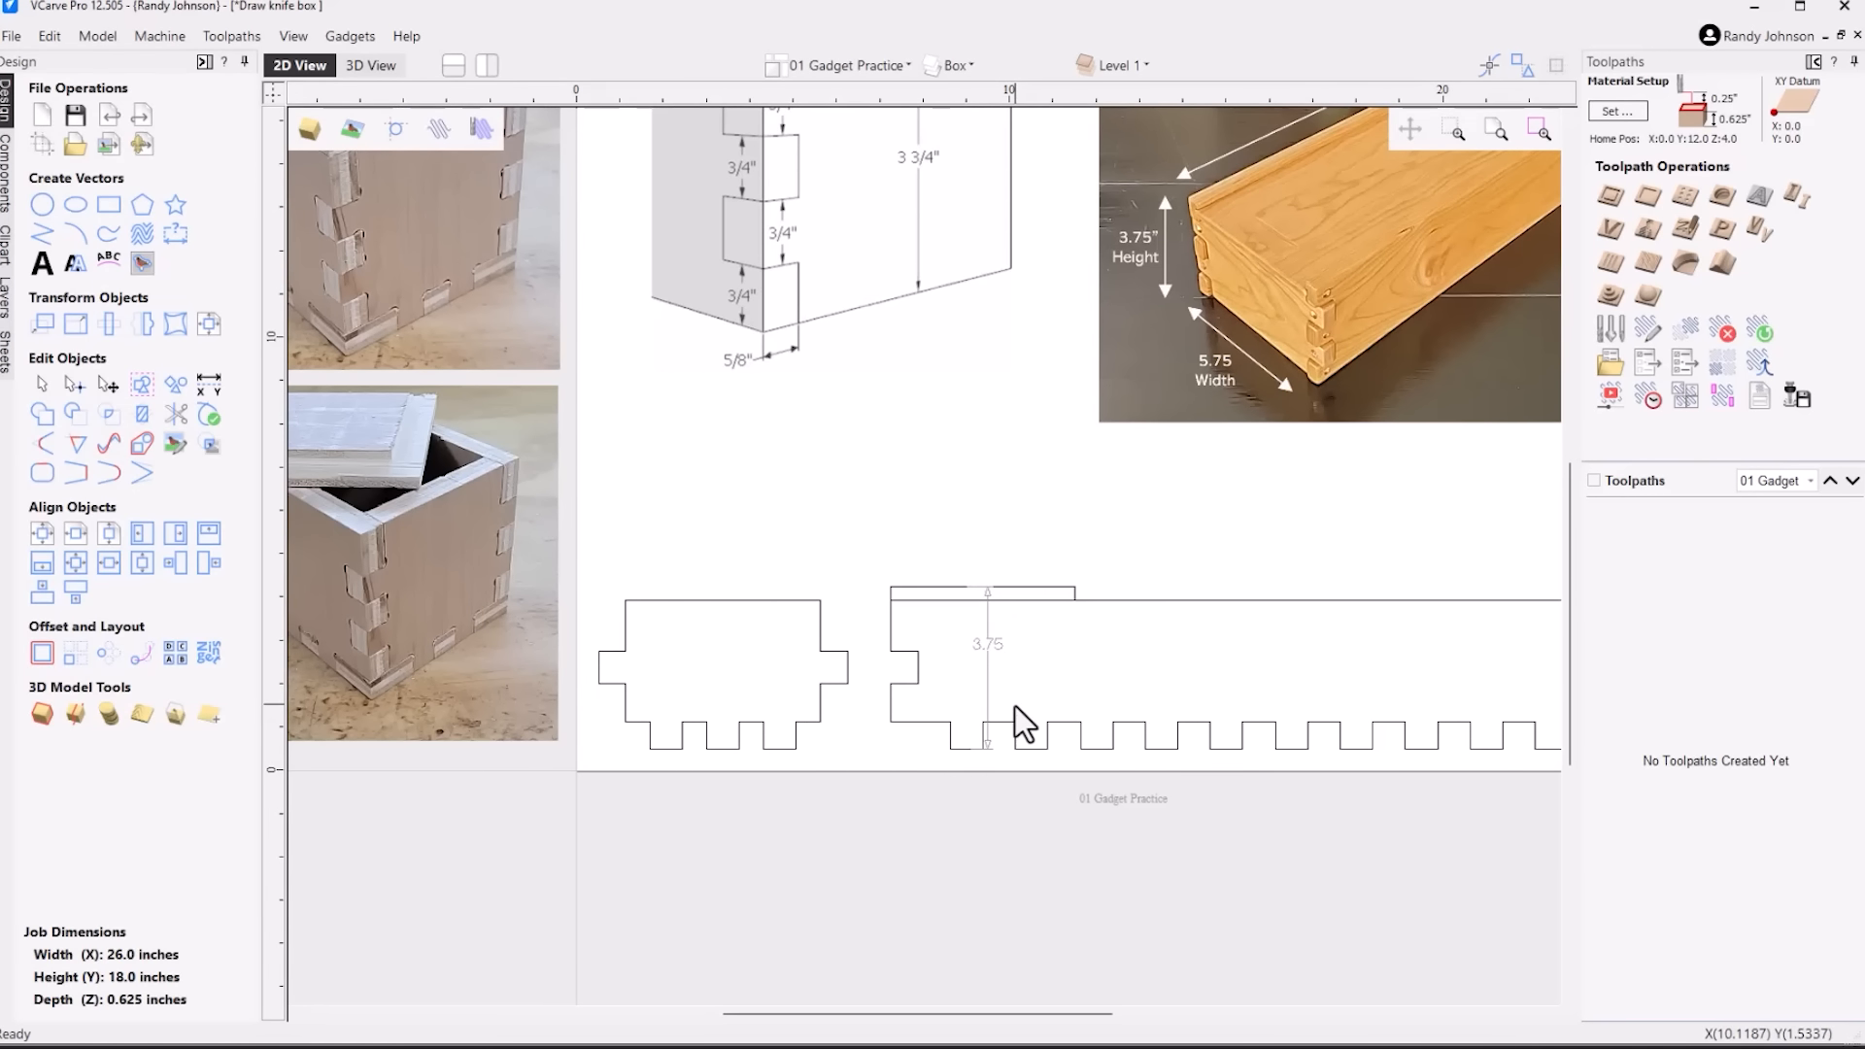
Move both panels, the thin rectangle and the height dimension together to just below the job area
scroll(1025, 723, down, 1)
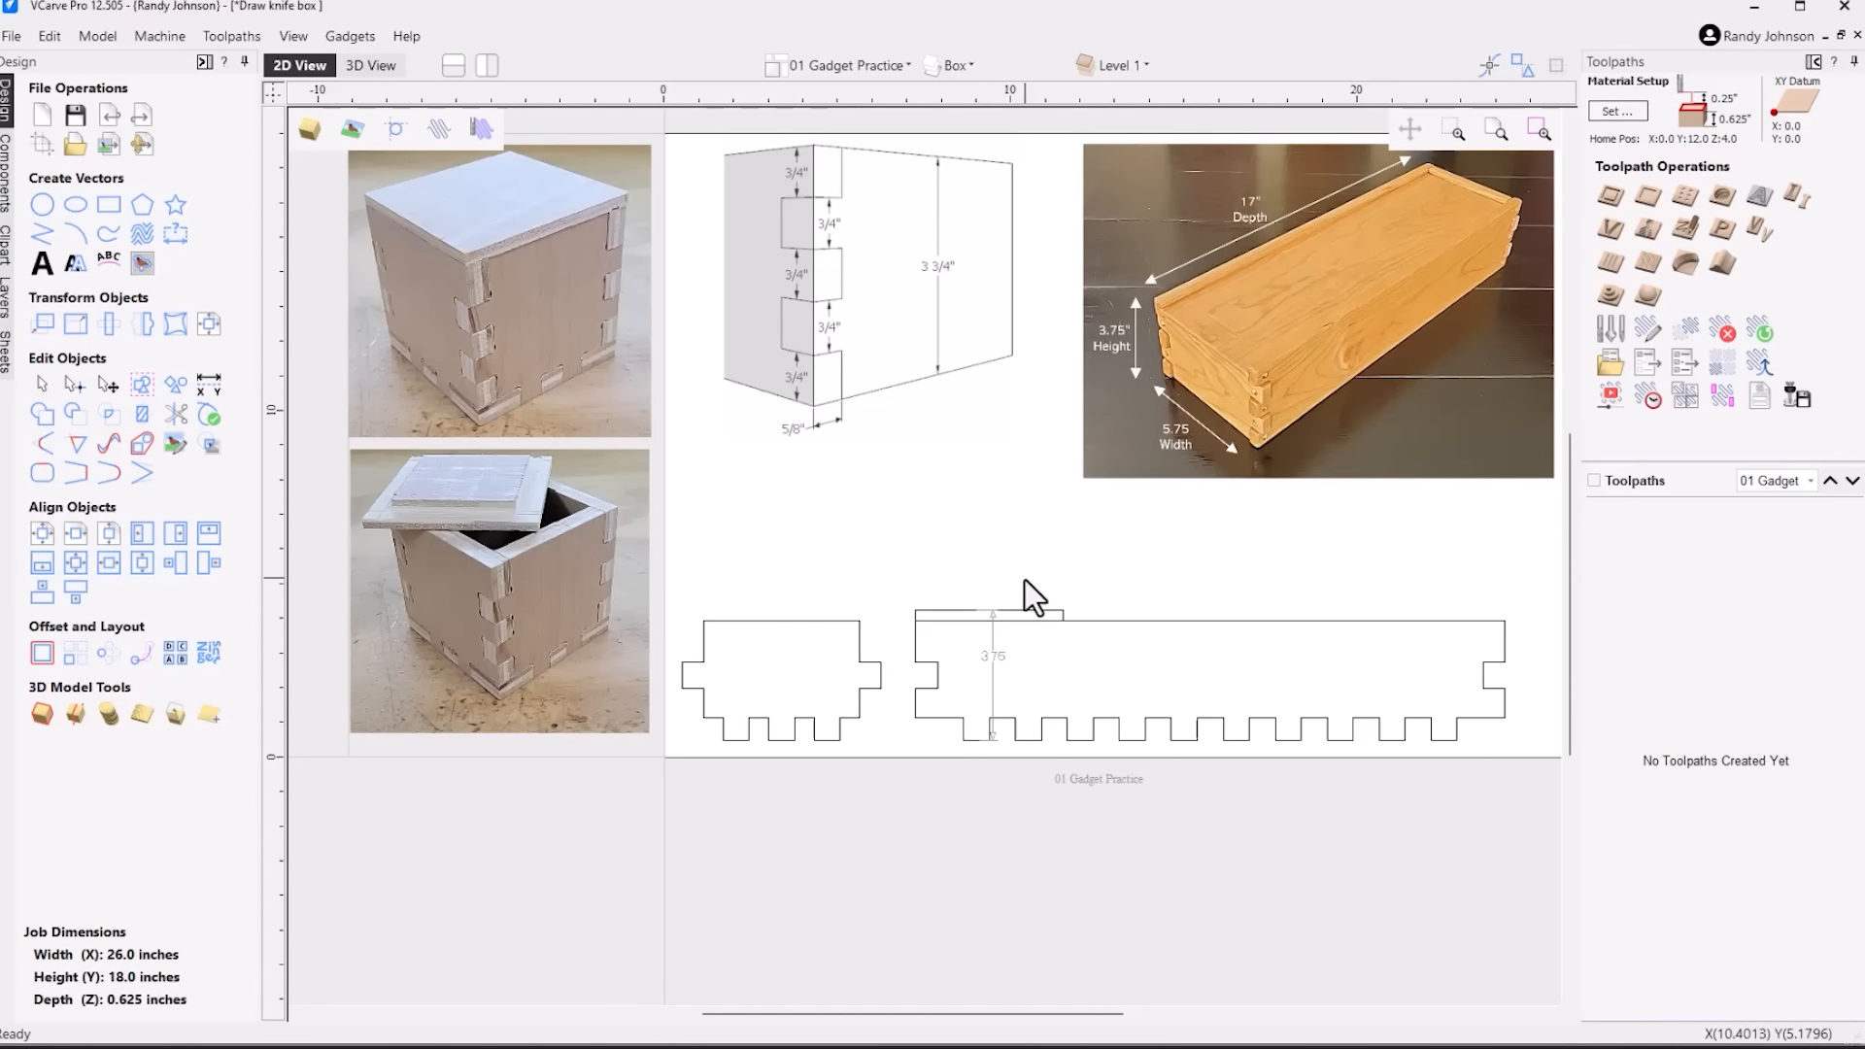
scroll(997, 663, up, 2)
scroll(996, 661, up, 1)
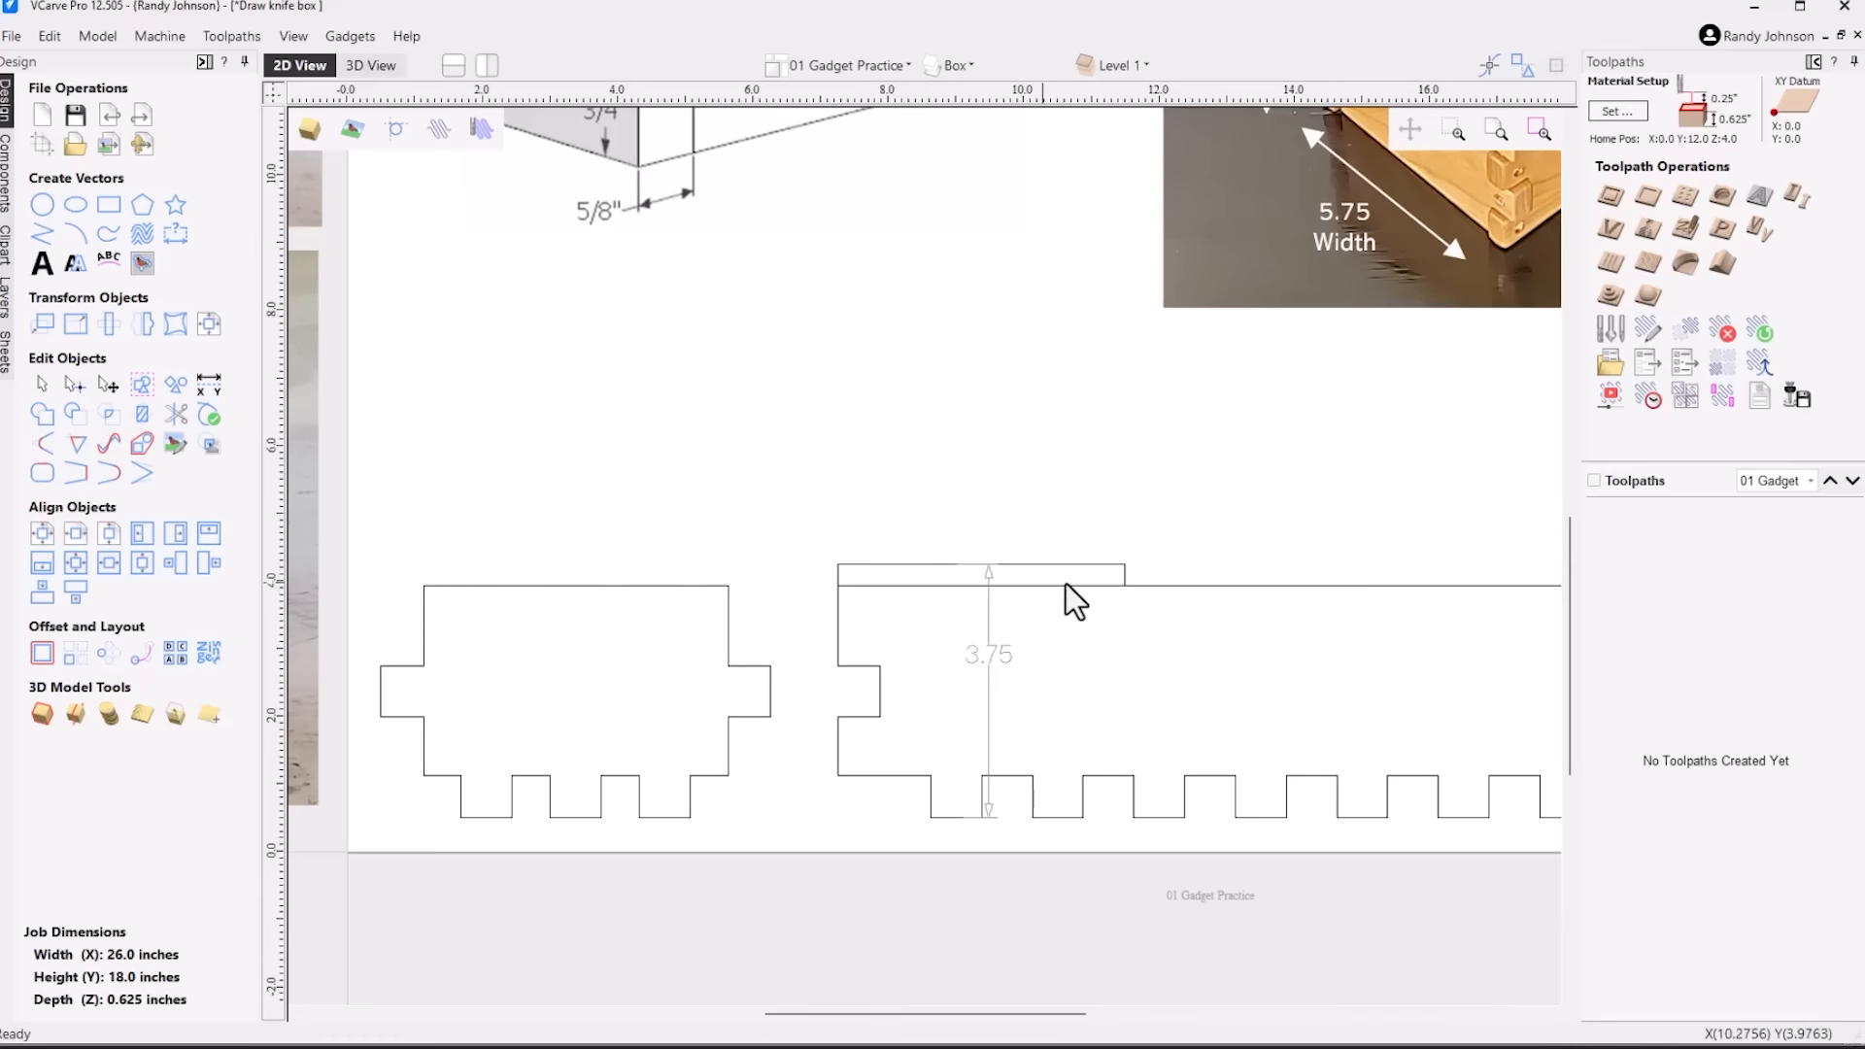
click(1164, 586)
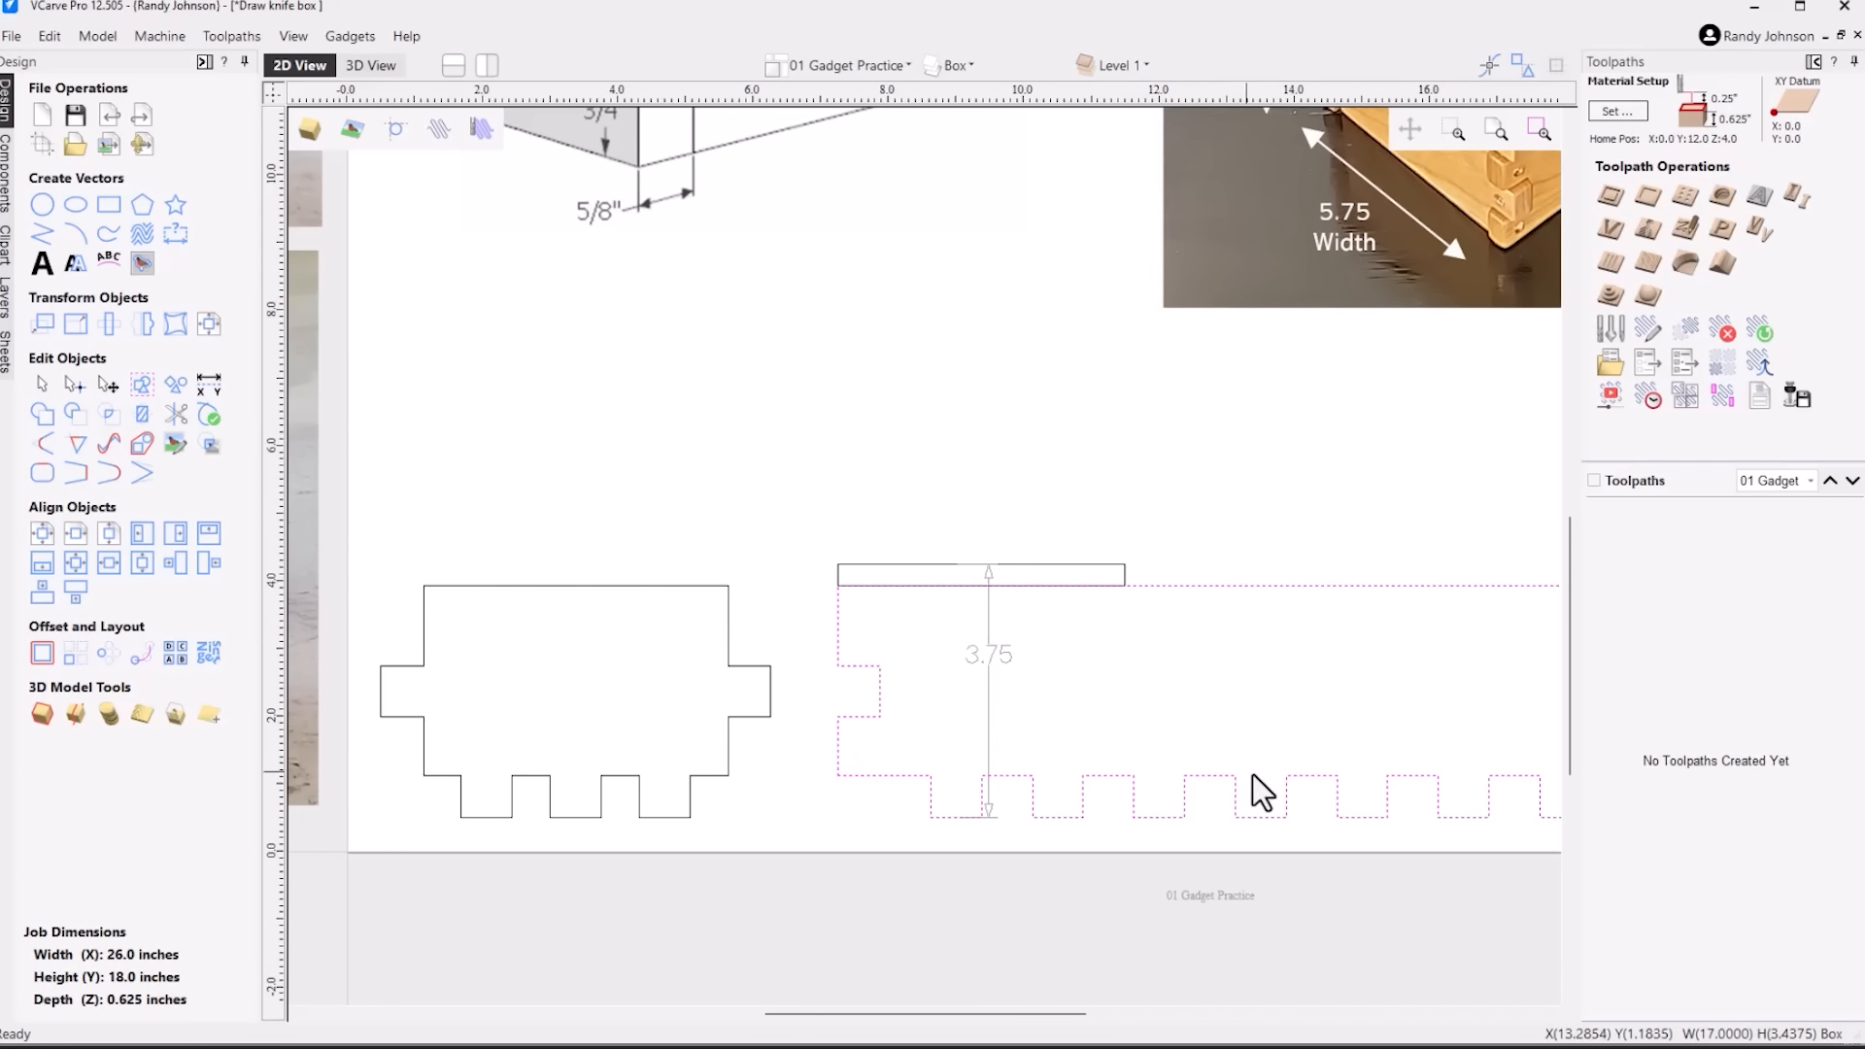
click(1107, 504)
scroll(1064, 544, down, 4)
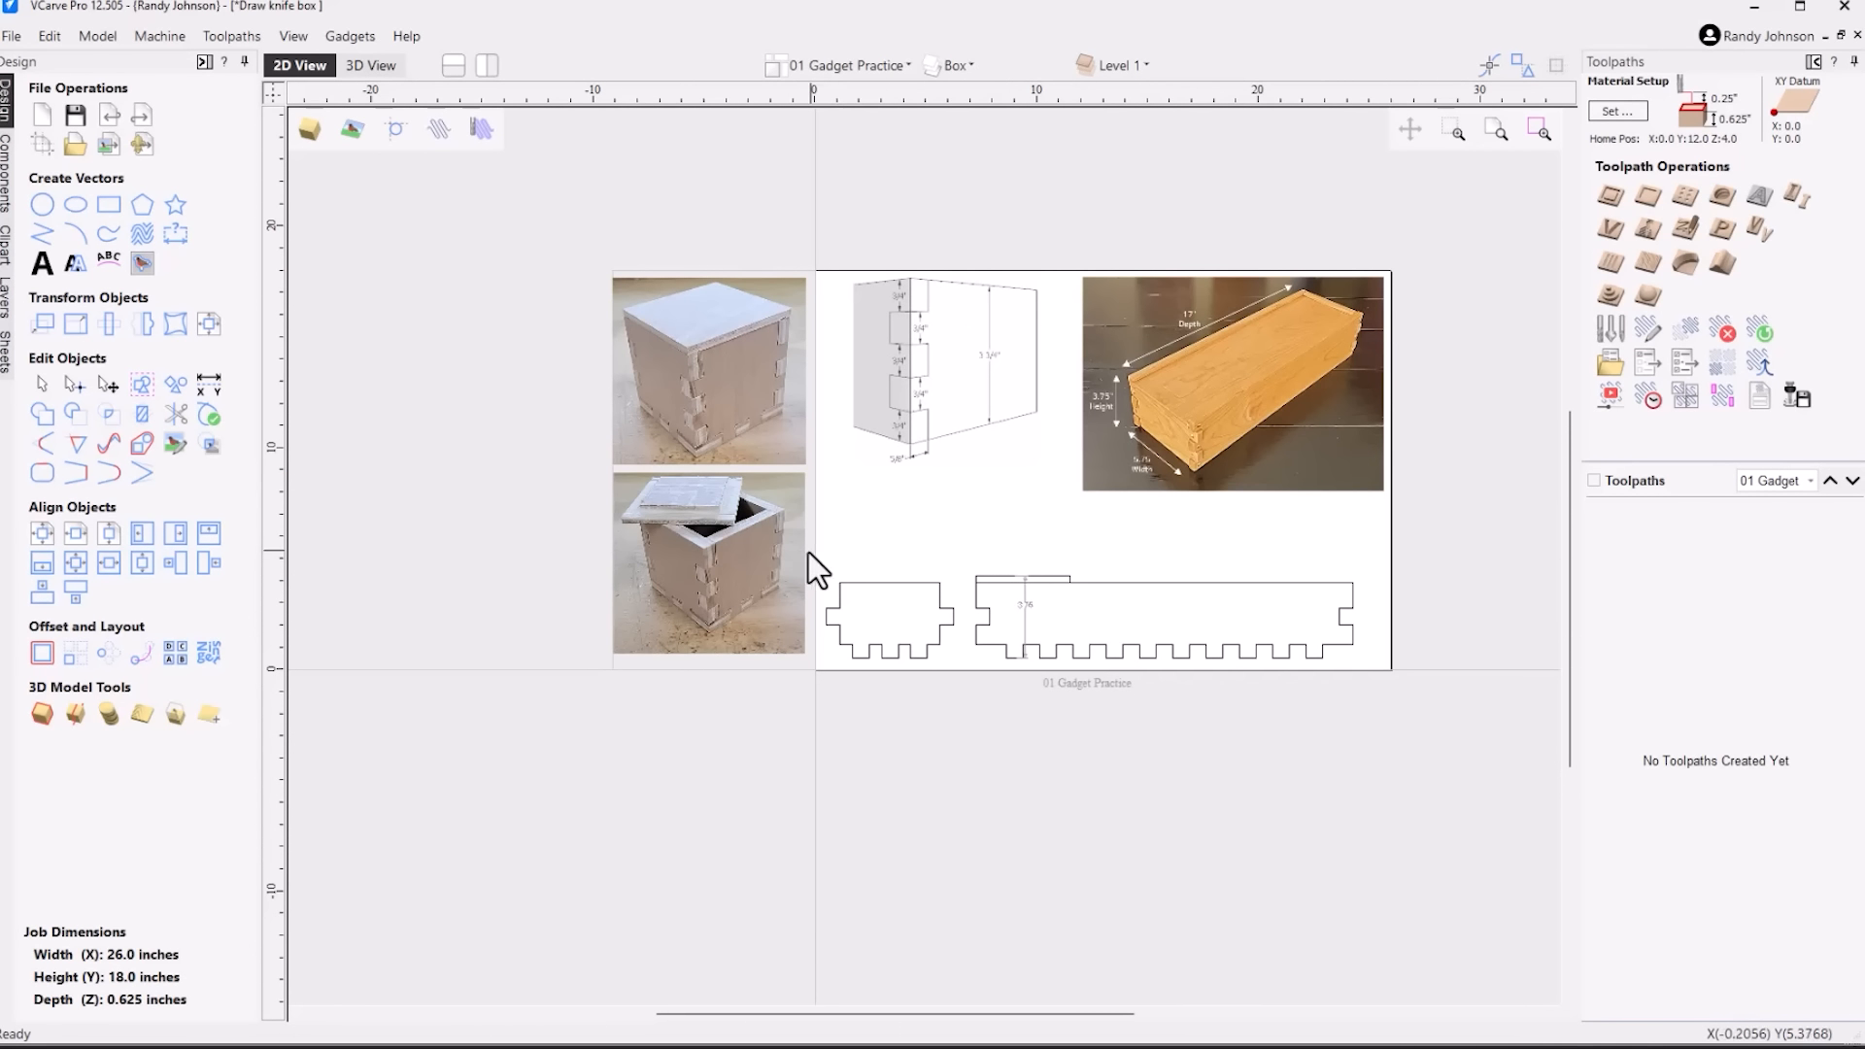
drag(808, 552, 1431, 695)
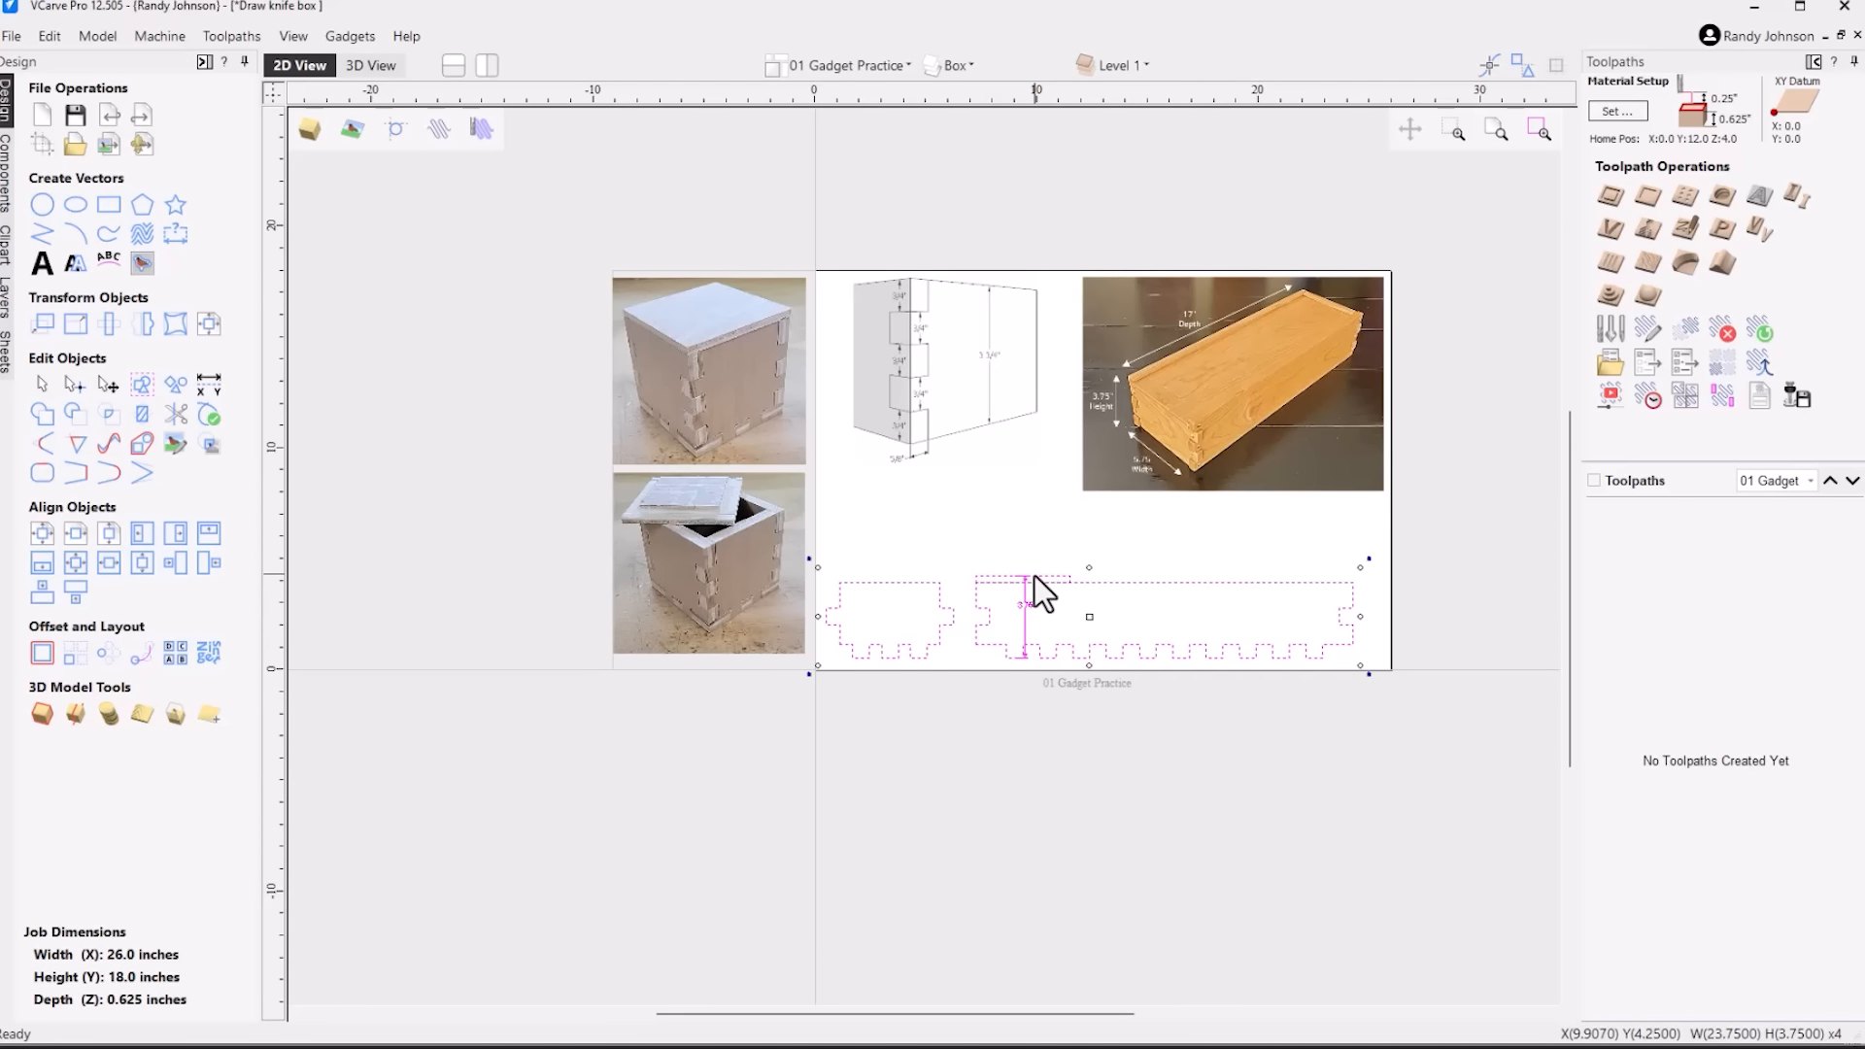
drag(1035, 575, 1032, 692)
click(981, 586)
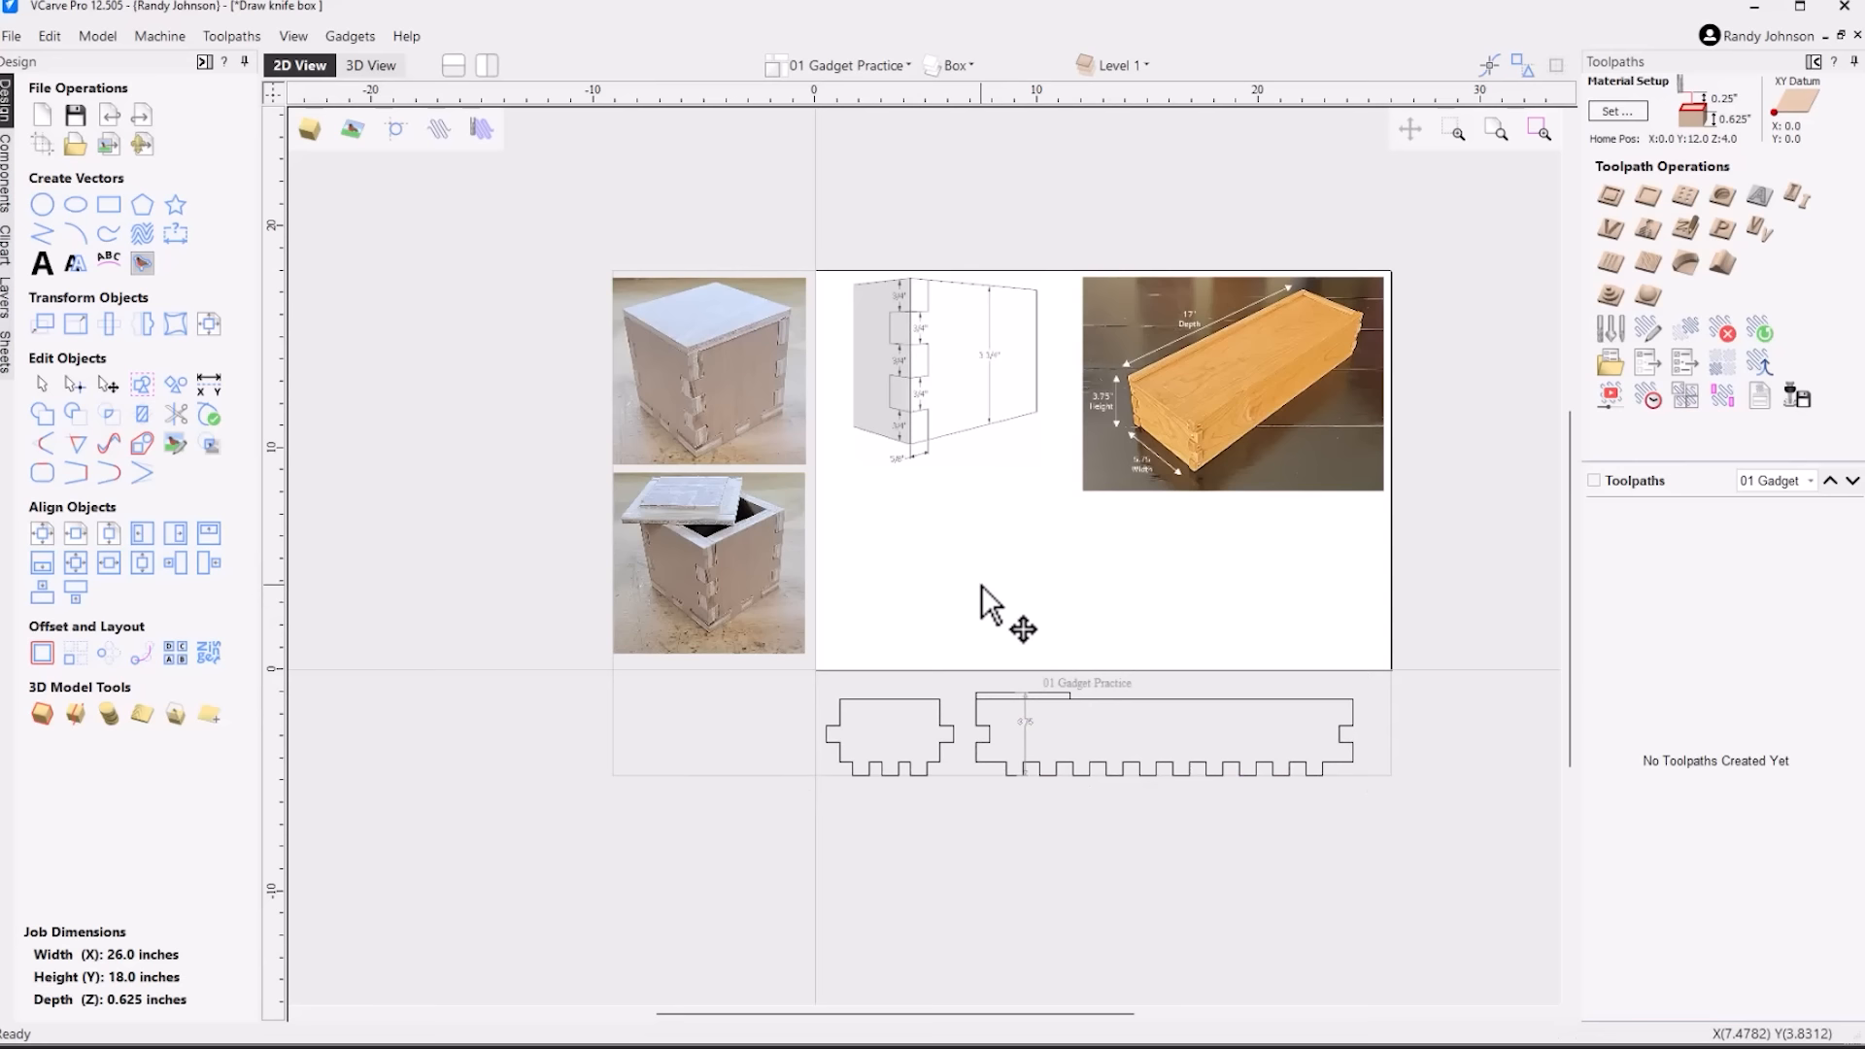
Make the Formula layer visible and examine the box gadget height formula under the joint drawing
click(954, 65)
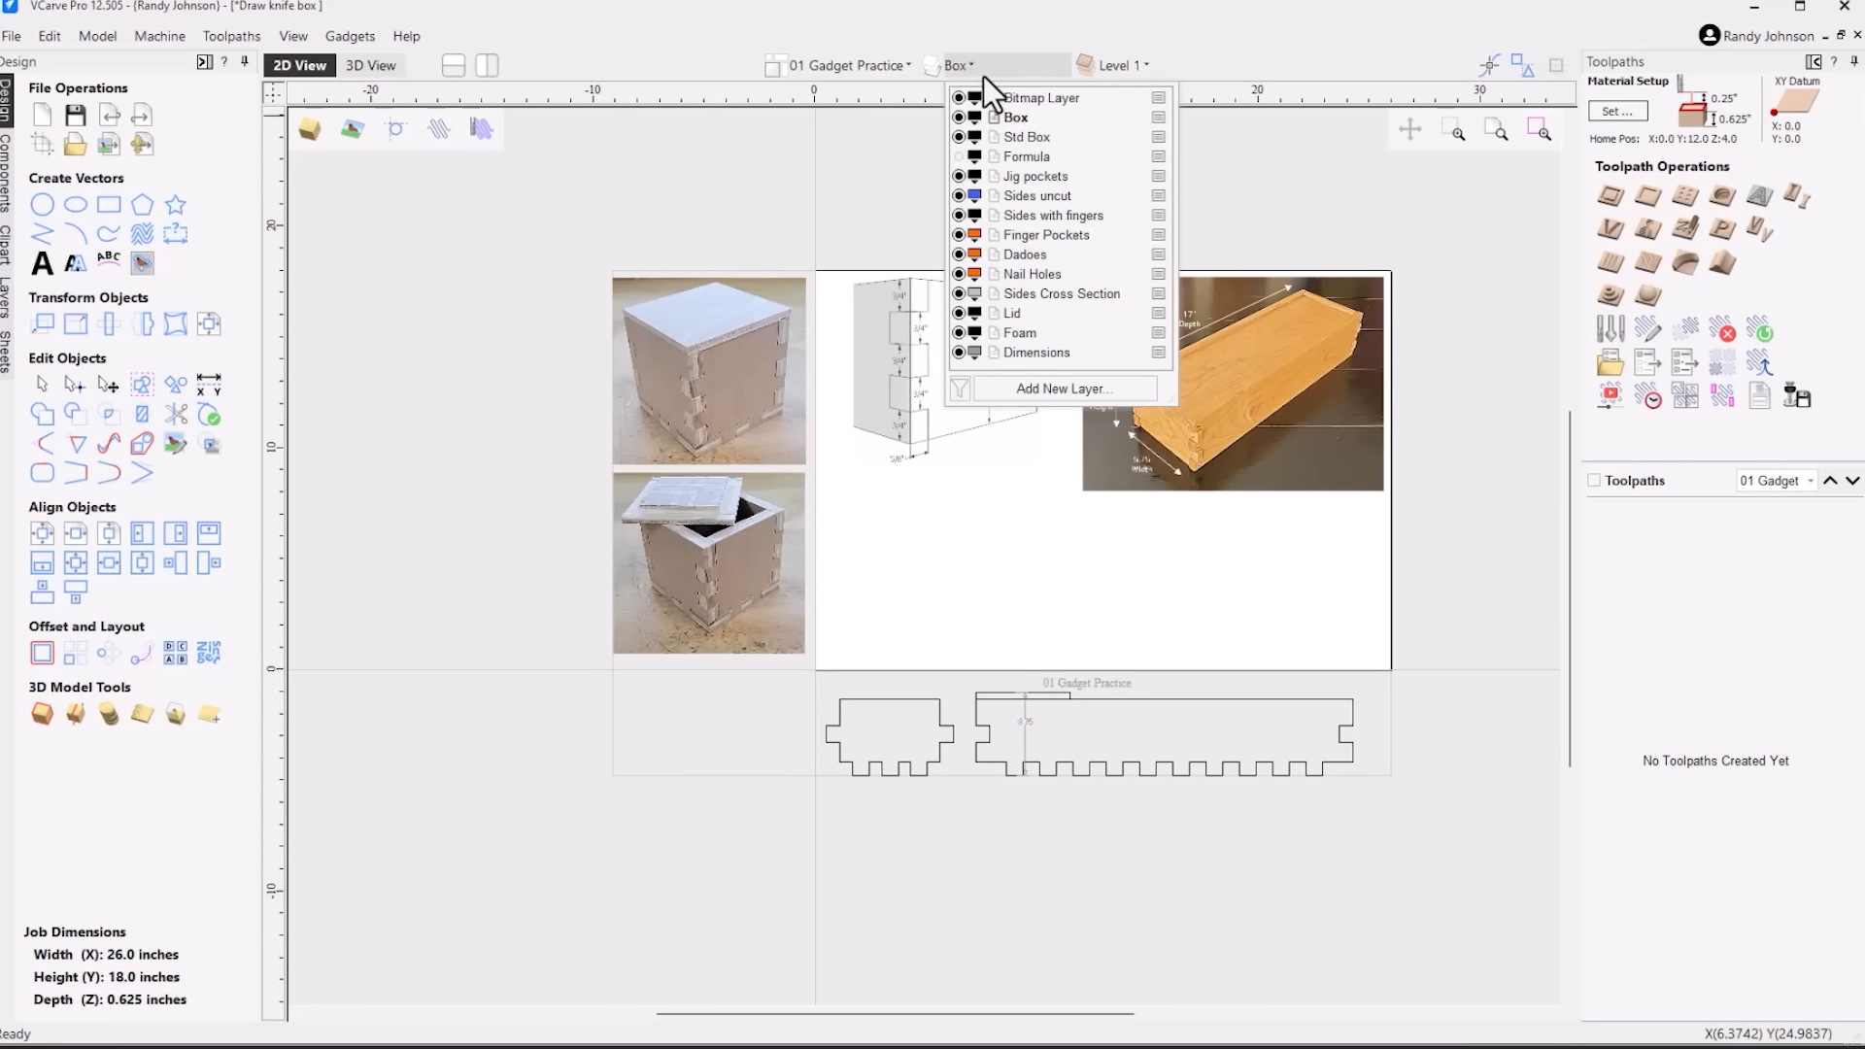
click(960, 156)
click(940, 595)
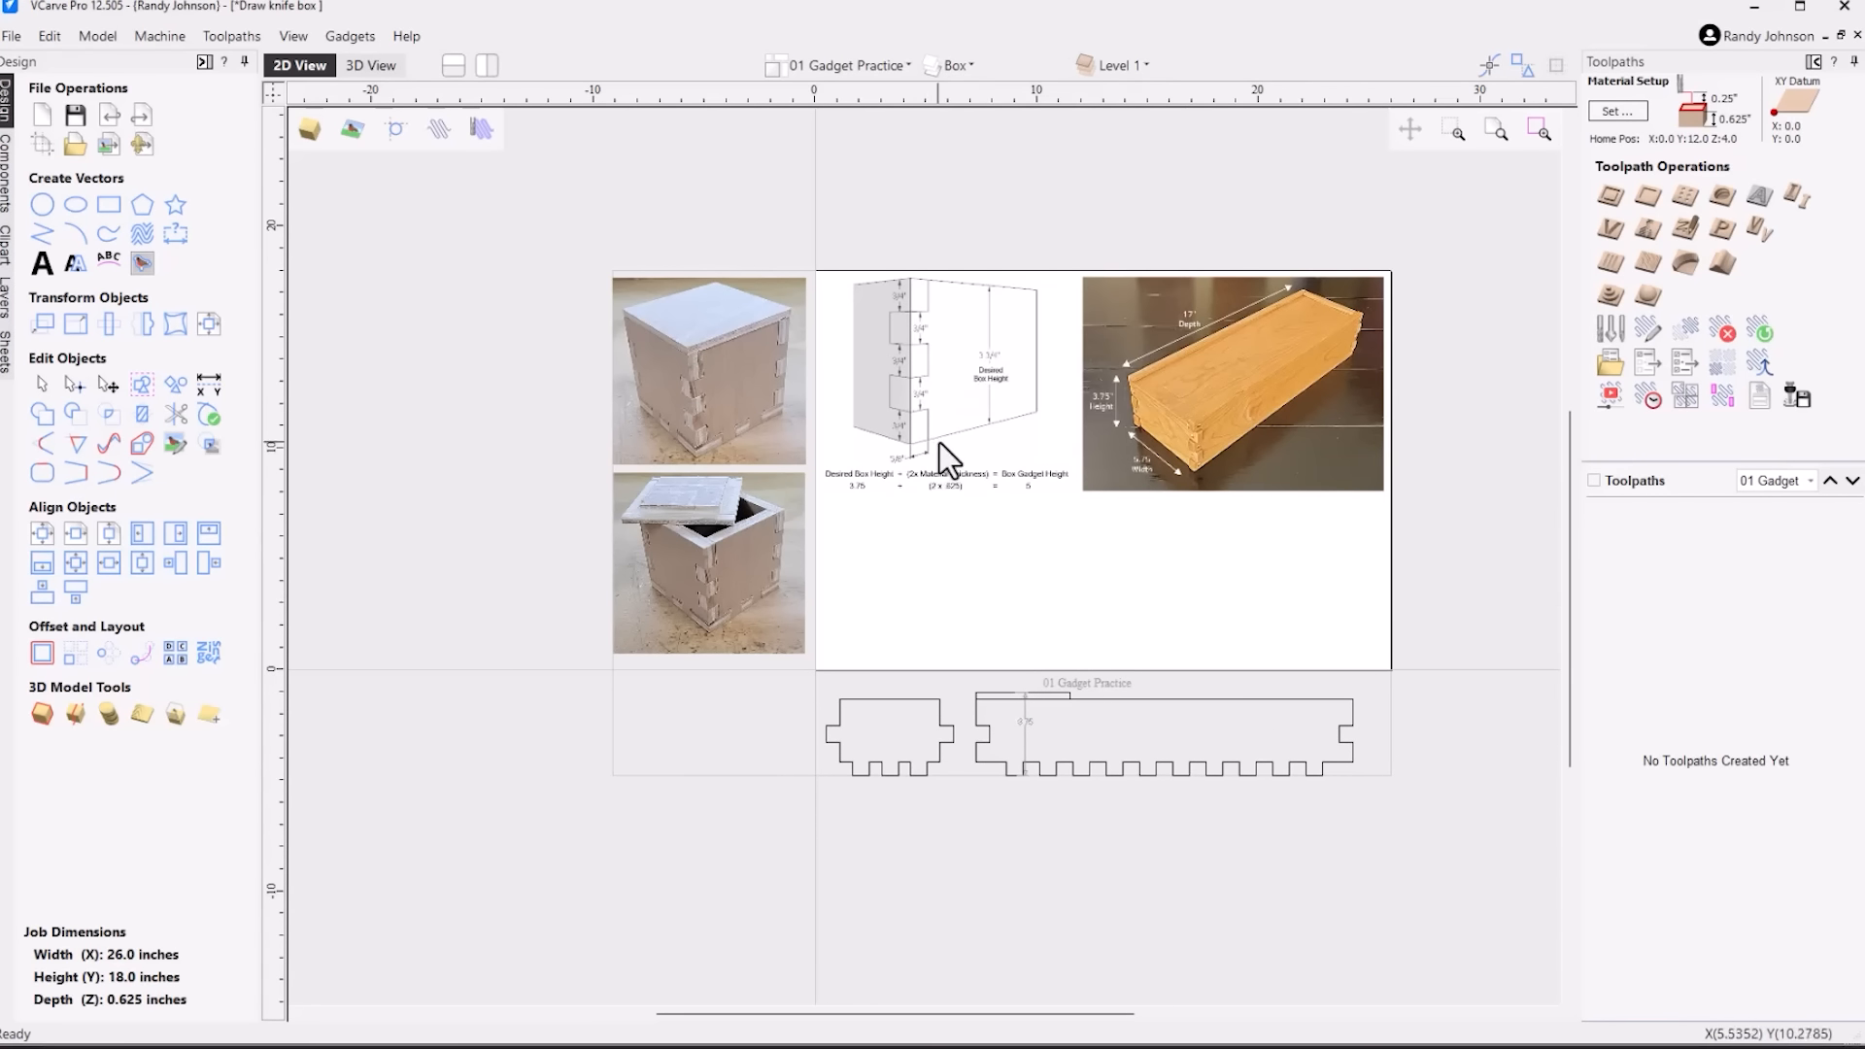
scroll(970, 463, up, 2)
scroll(969, 463, up, 1)
scroll(976, 337, up, 2)
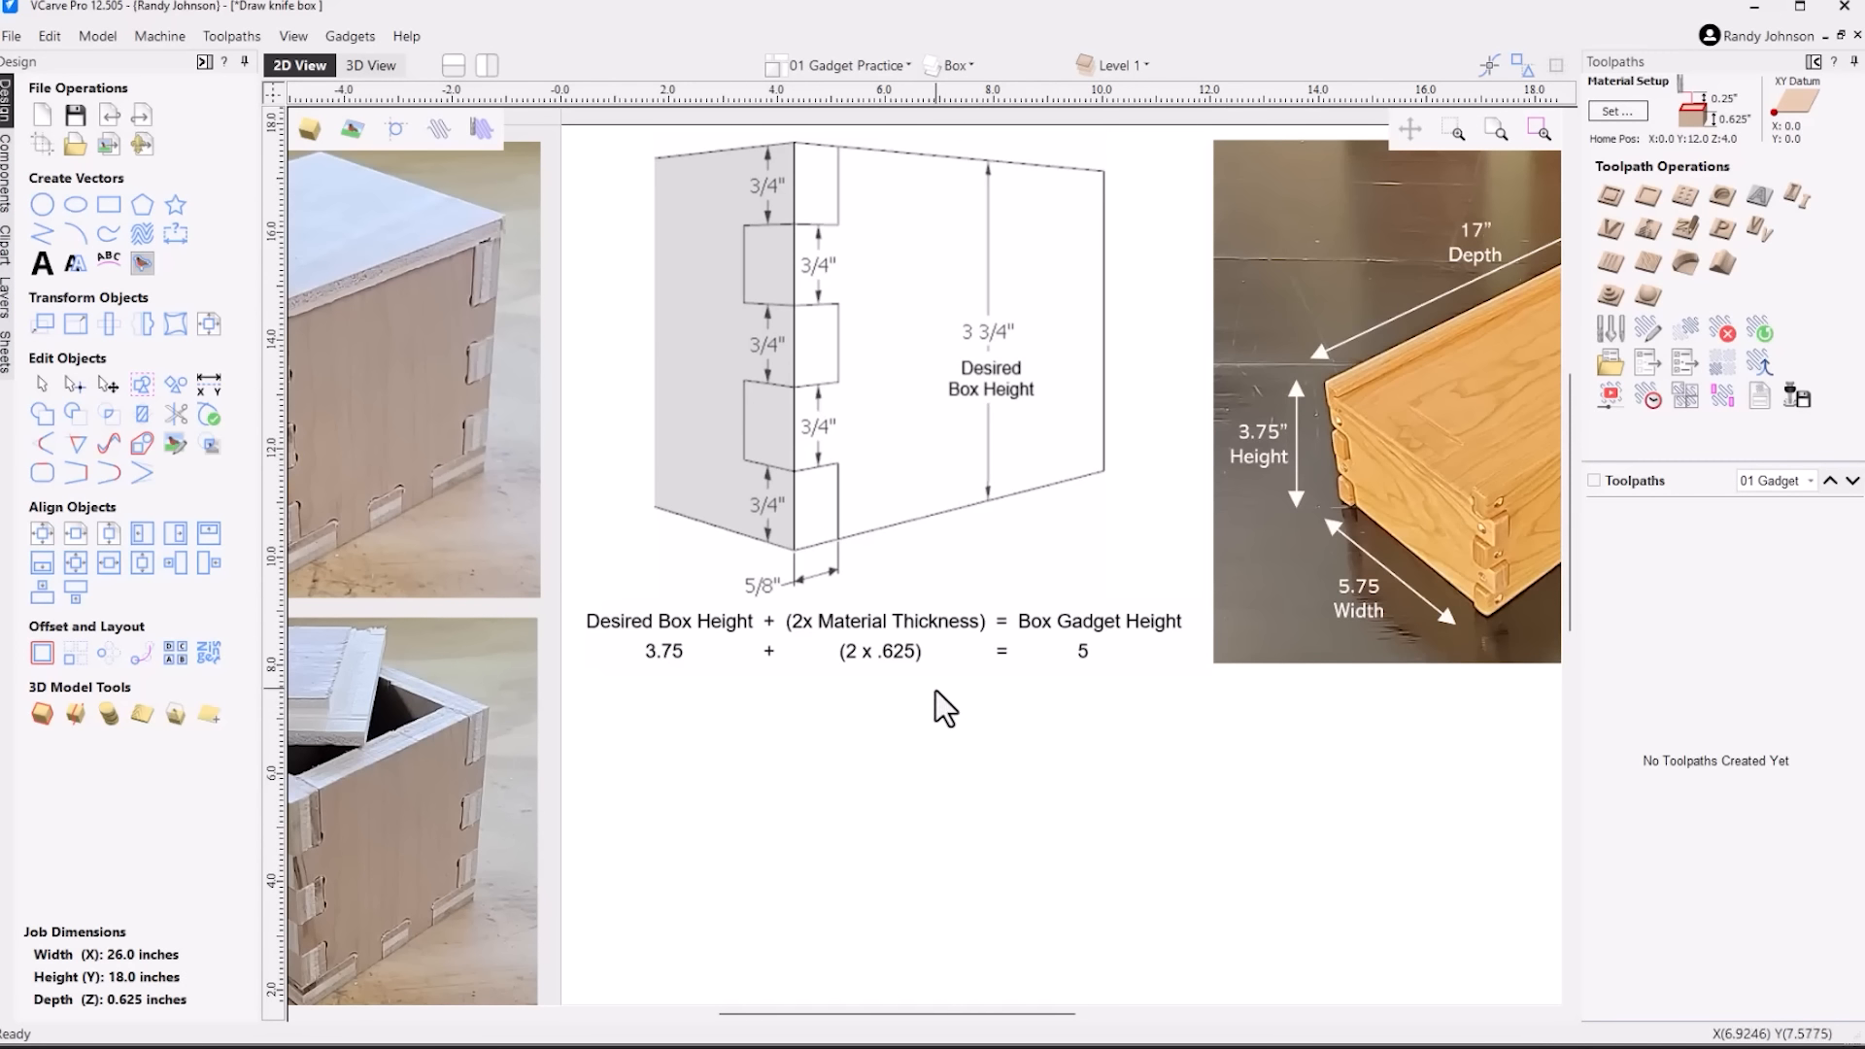
Generate a new side and end panel with the Box Creator gadget, setting the height to 5 in
click(347, 39)
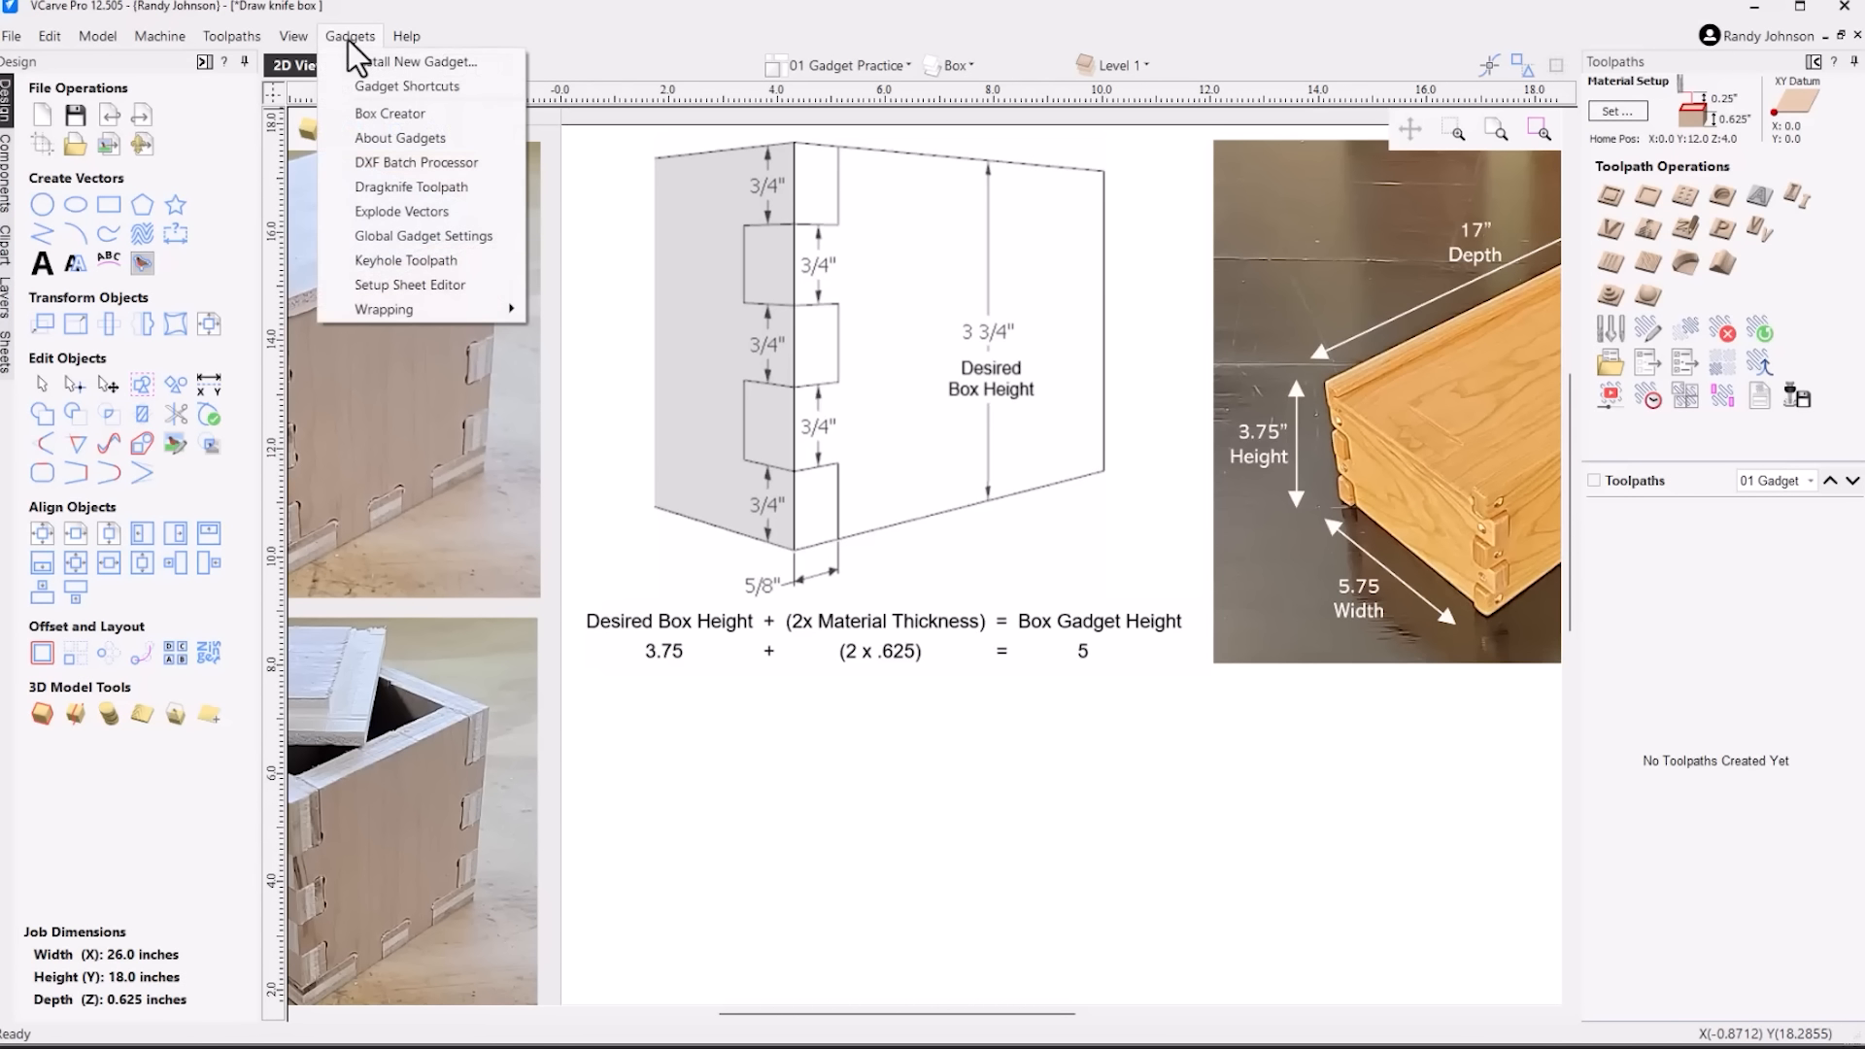
click(369, 114)
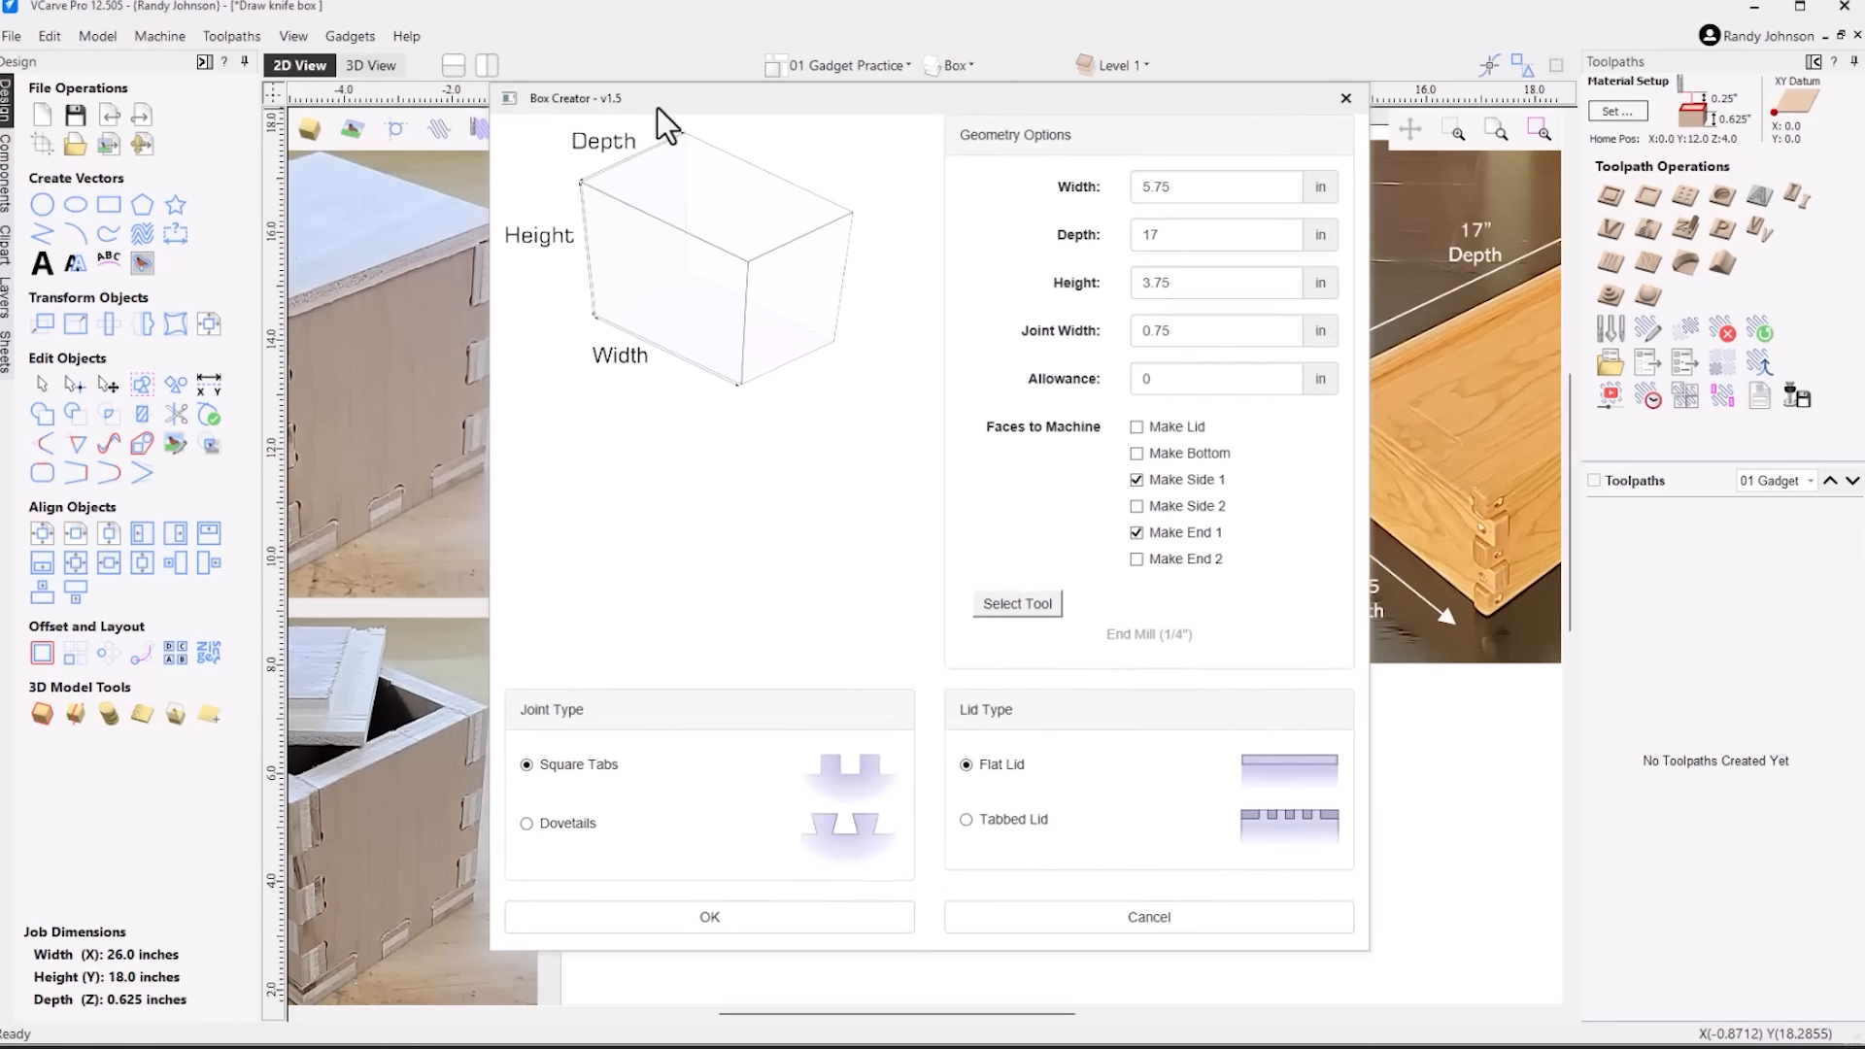
drag(1038, 98, 1269, 142)
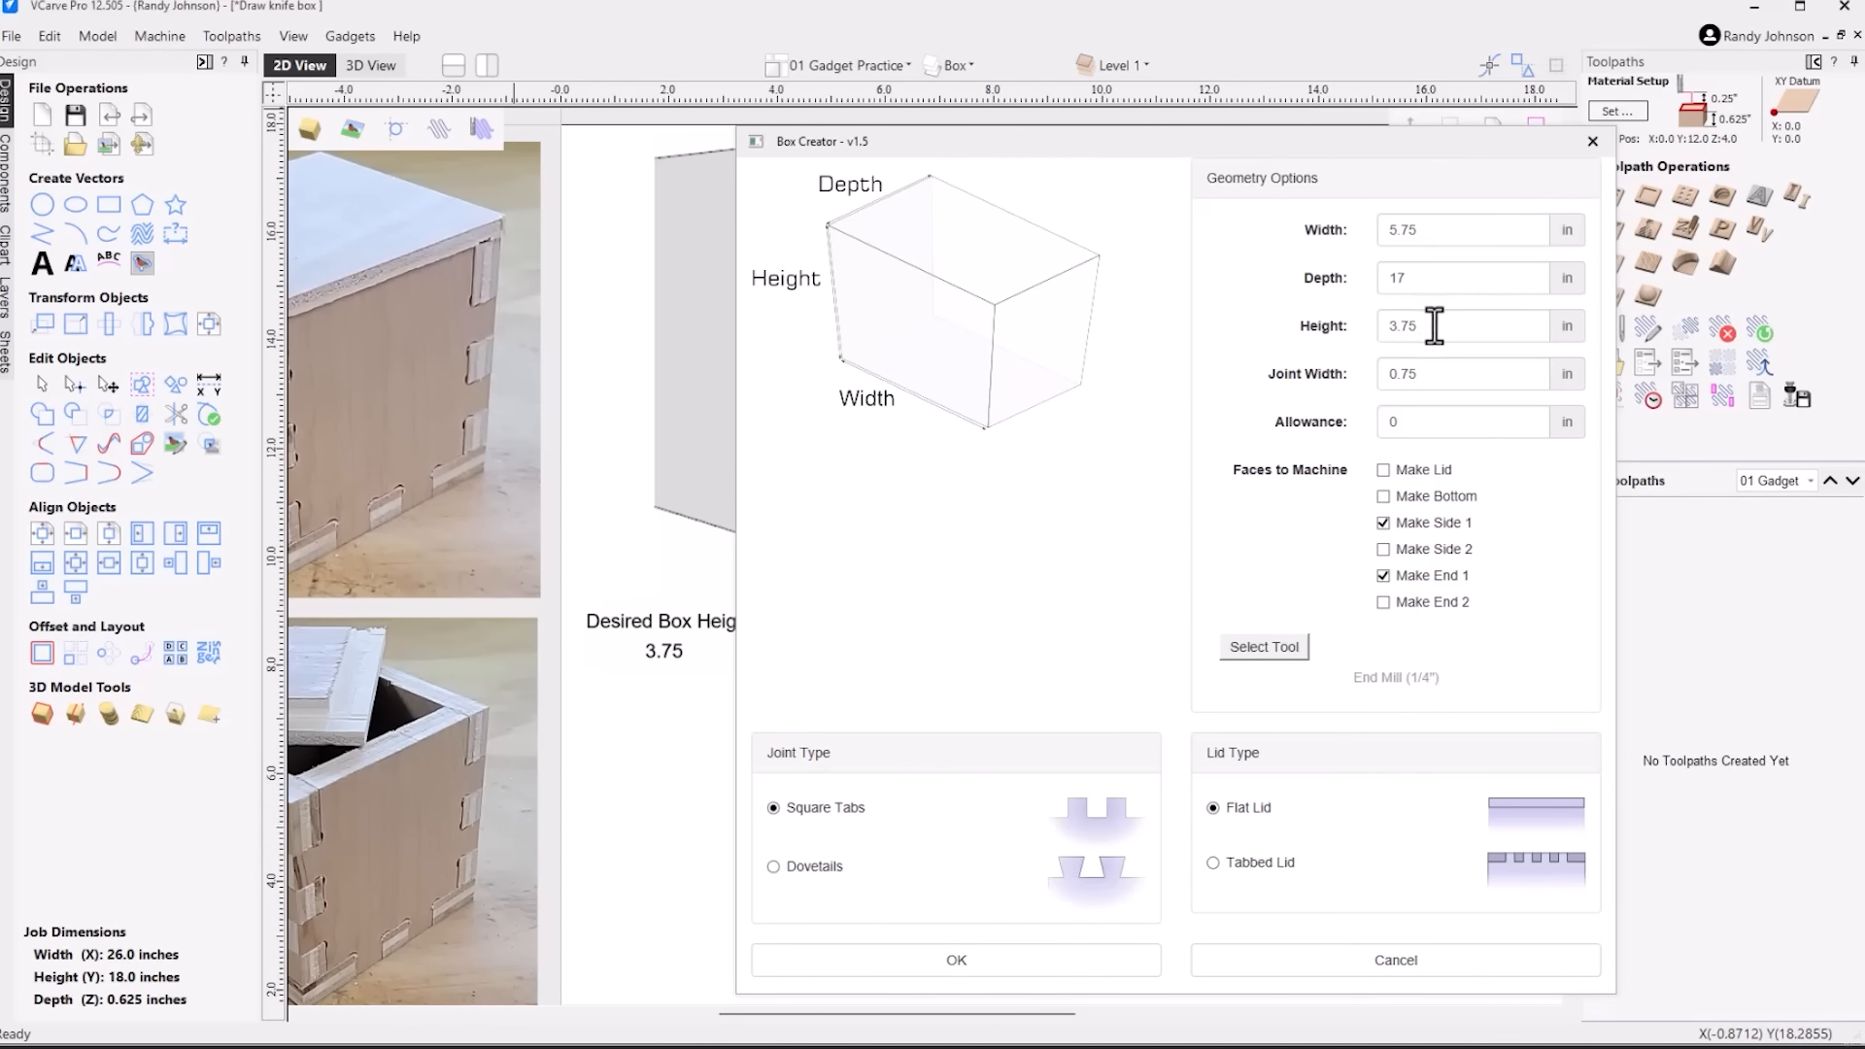
double_click(1423, 315)
text(5)
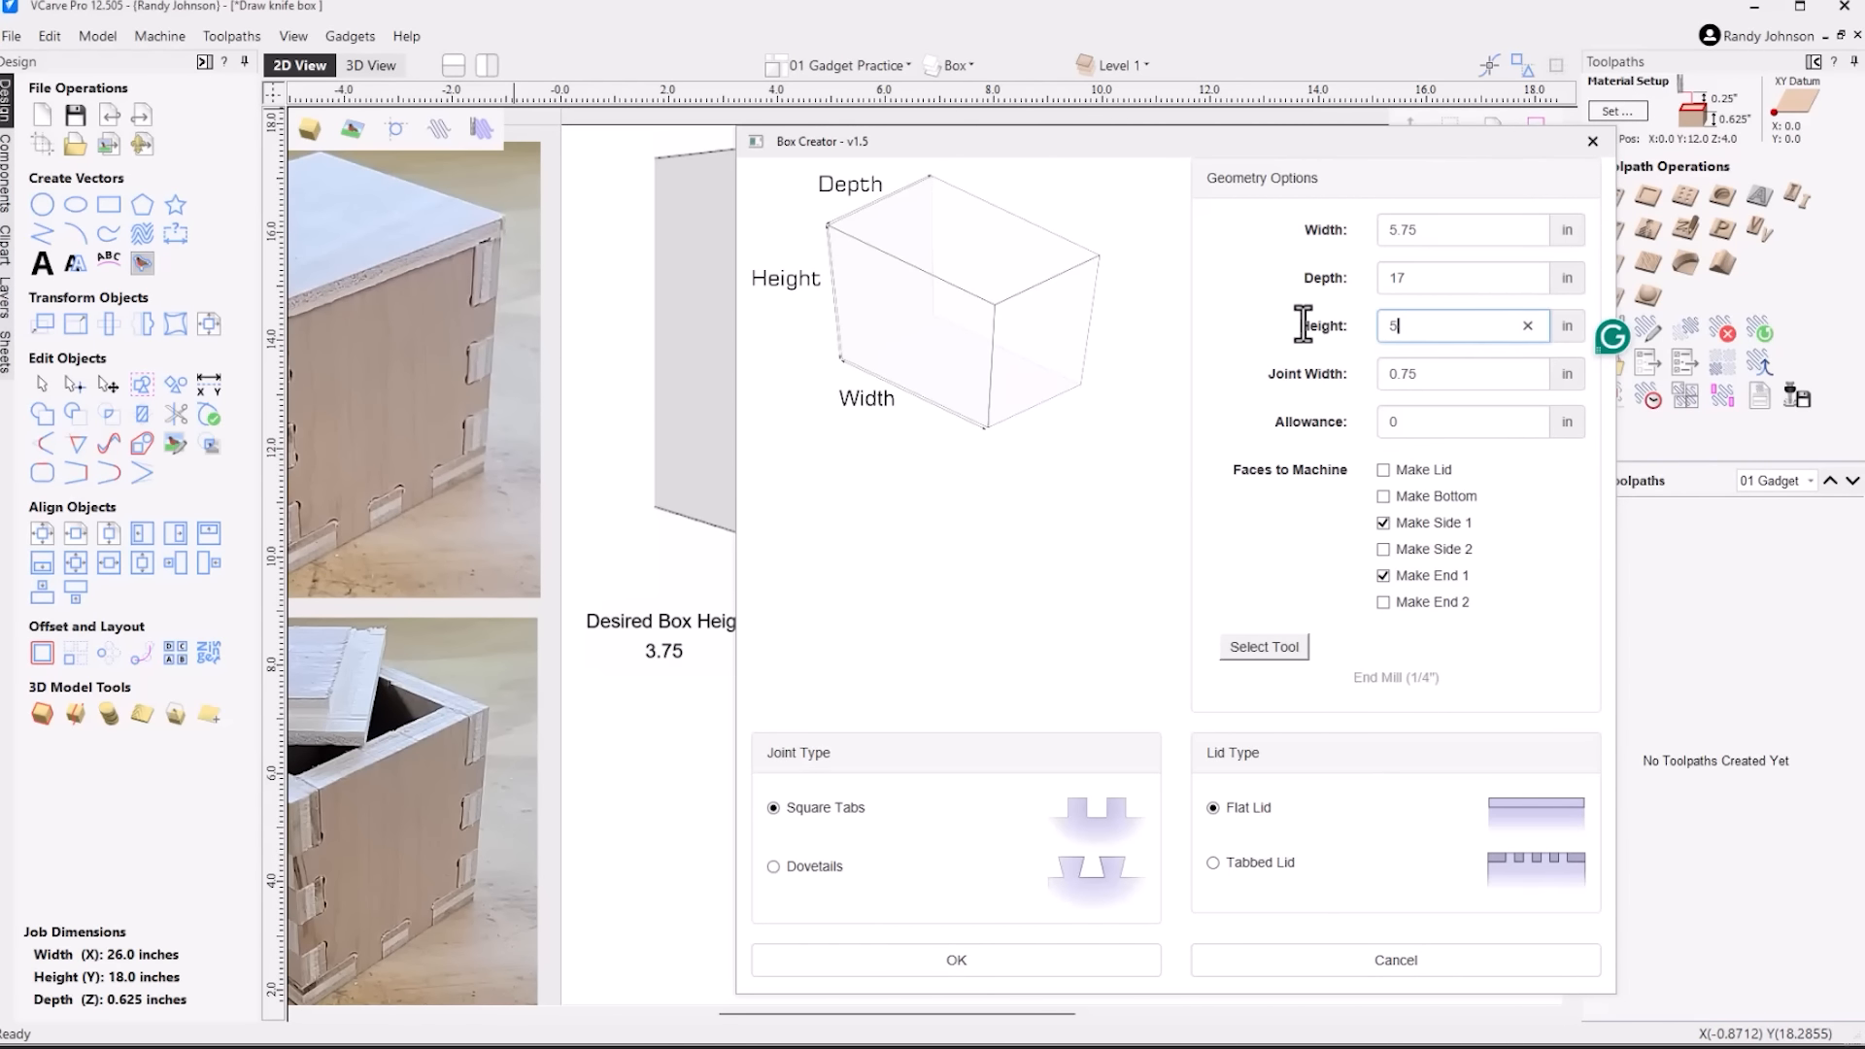
drag(1455, 142, 1276, 755)
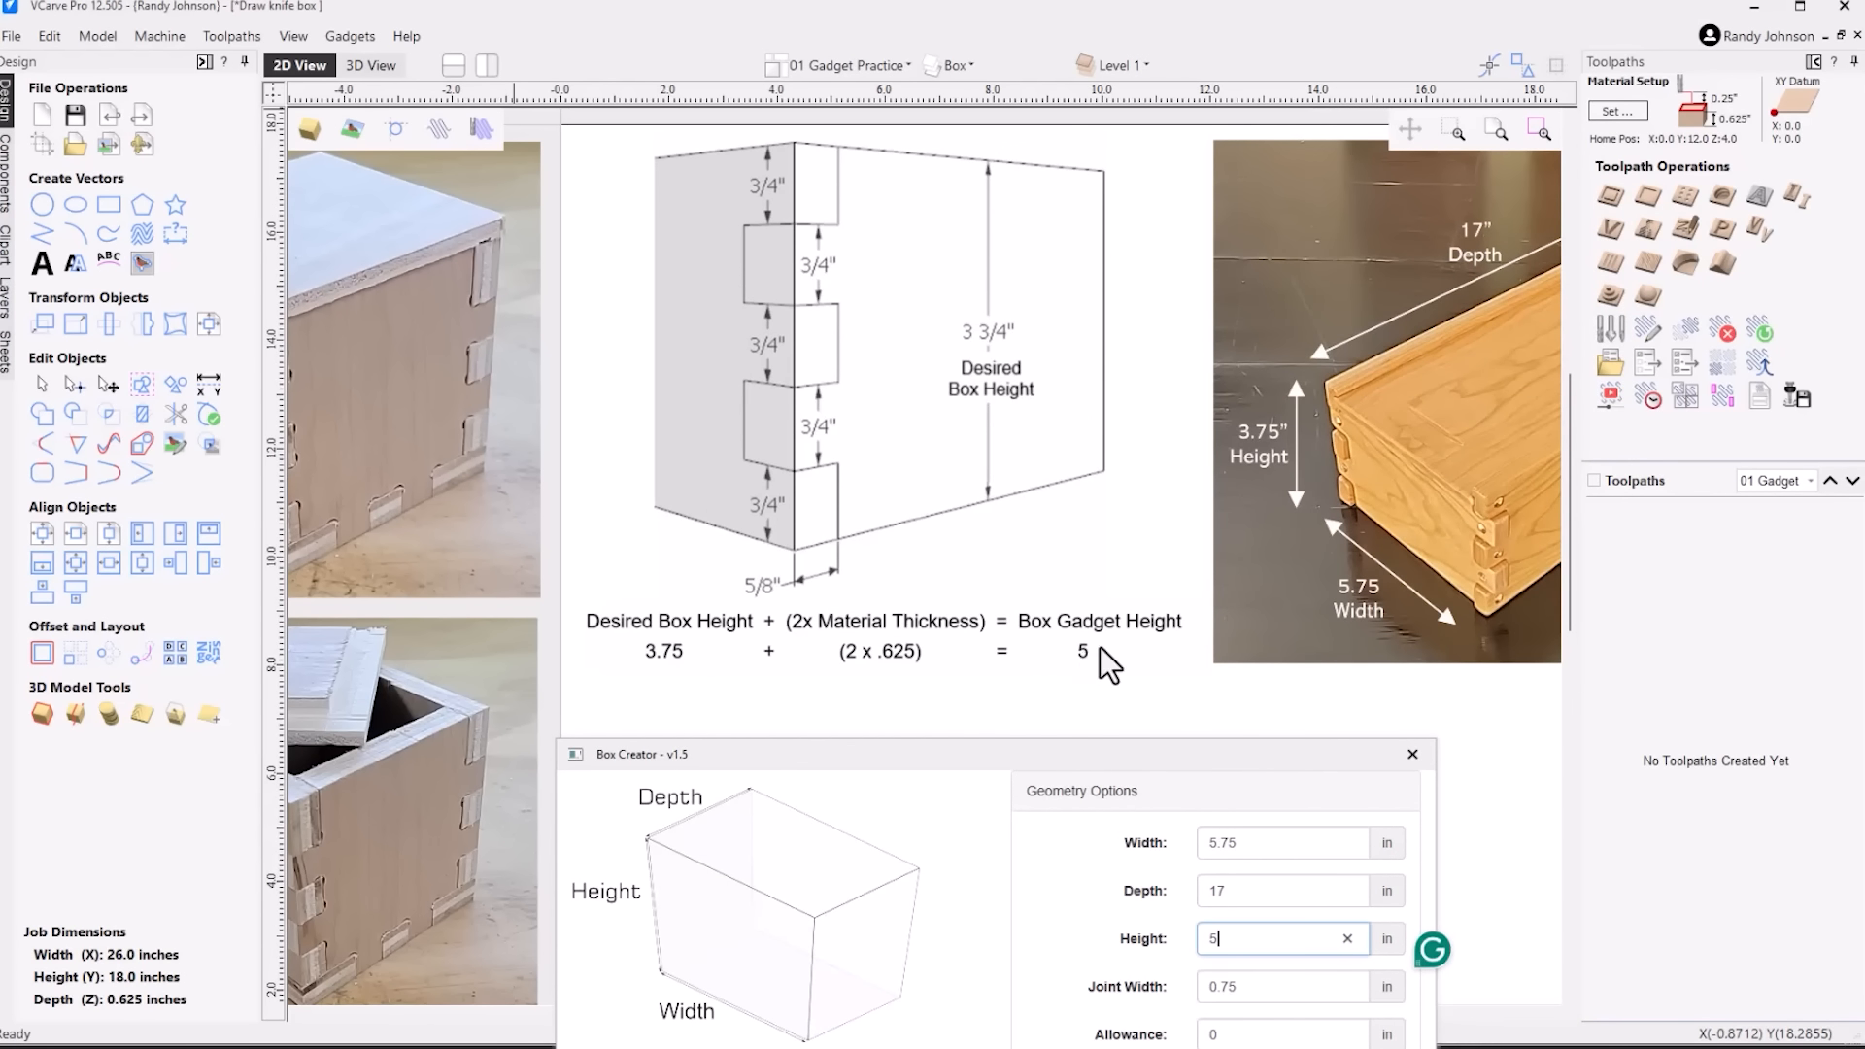
drag(1193, 760, 1329, 124)
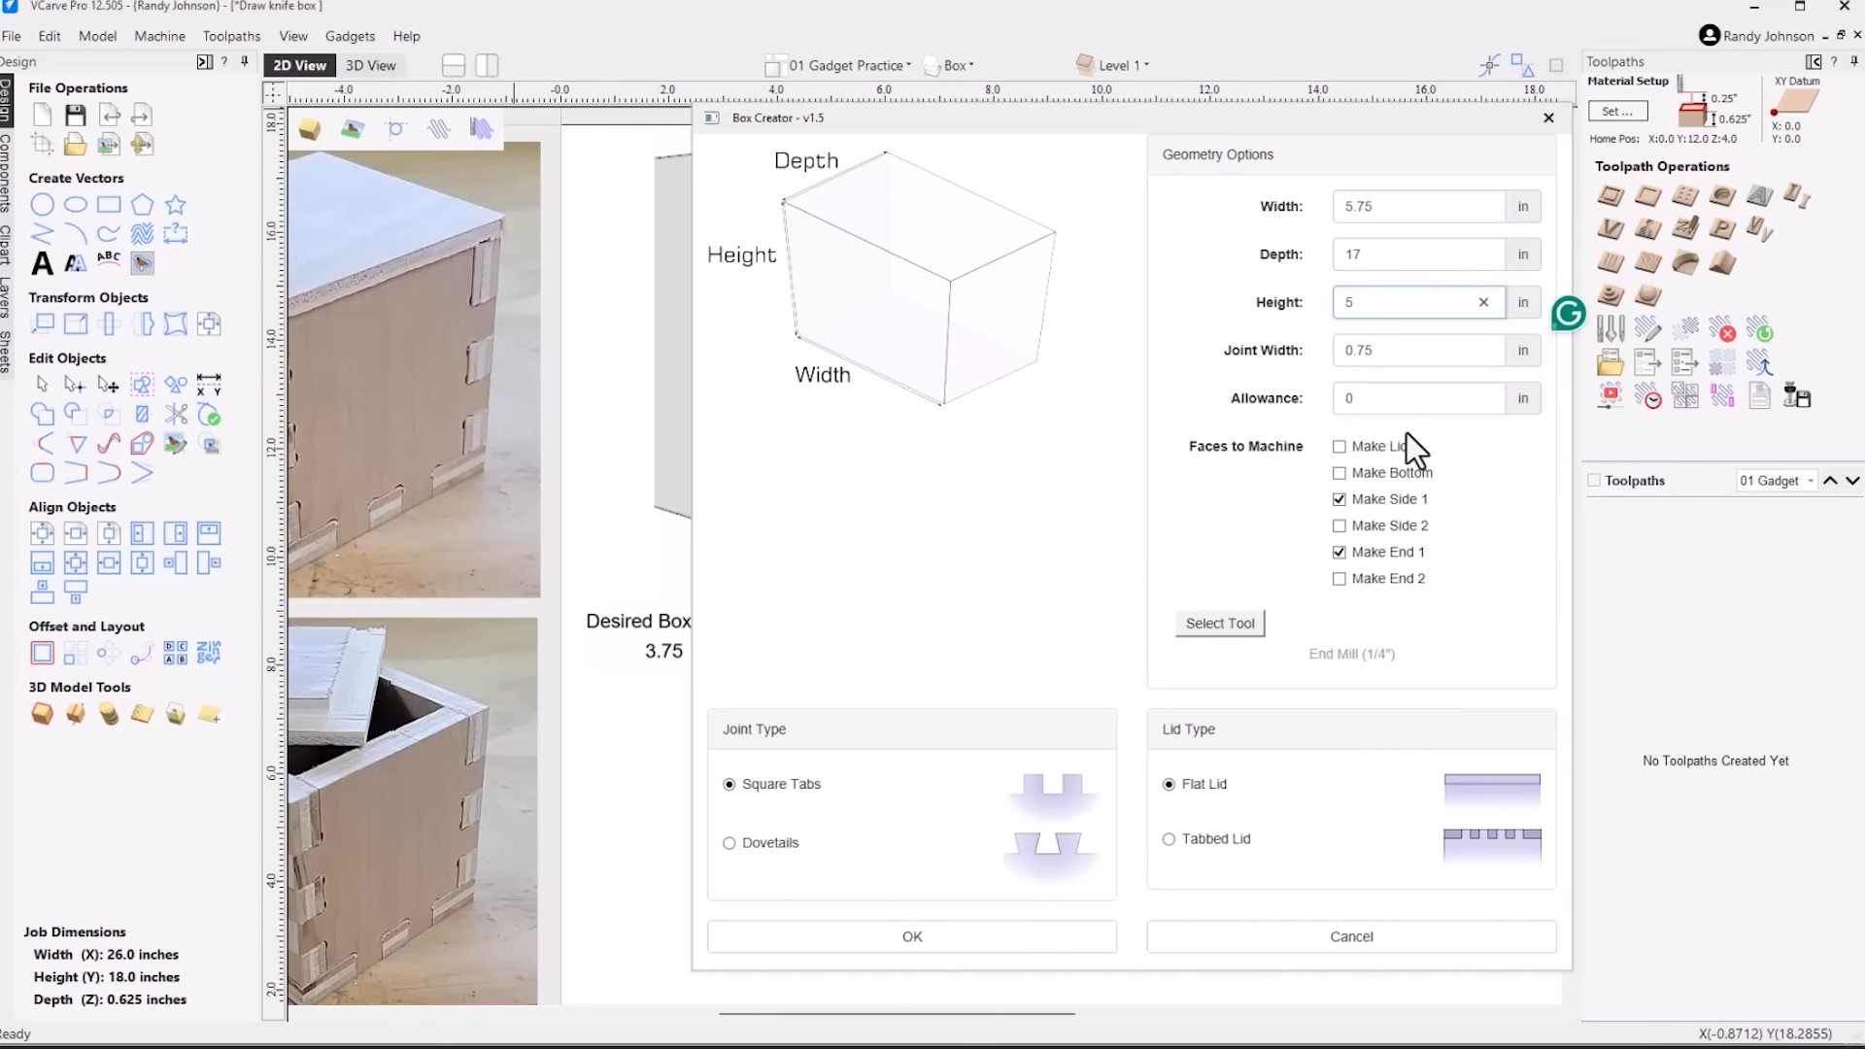
click(908, 947)
Hide the Box_Cut_Out toolpath preview and delete the outer offset outlines around the new side and end panels
scroll(912, 655, down, 2)
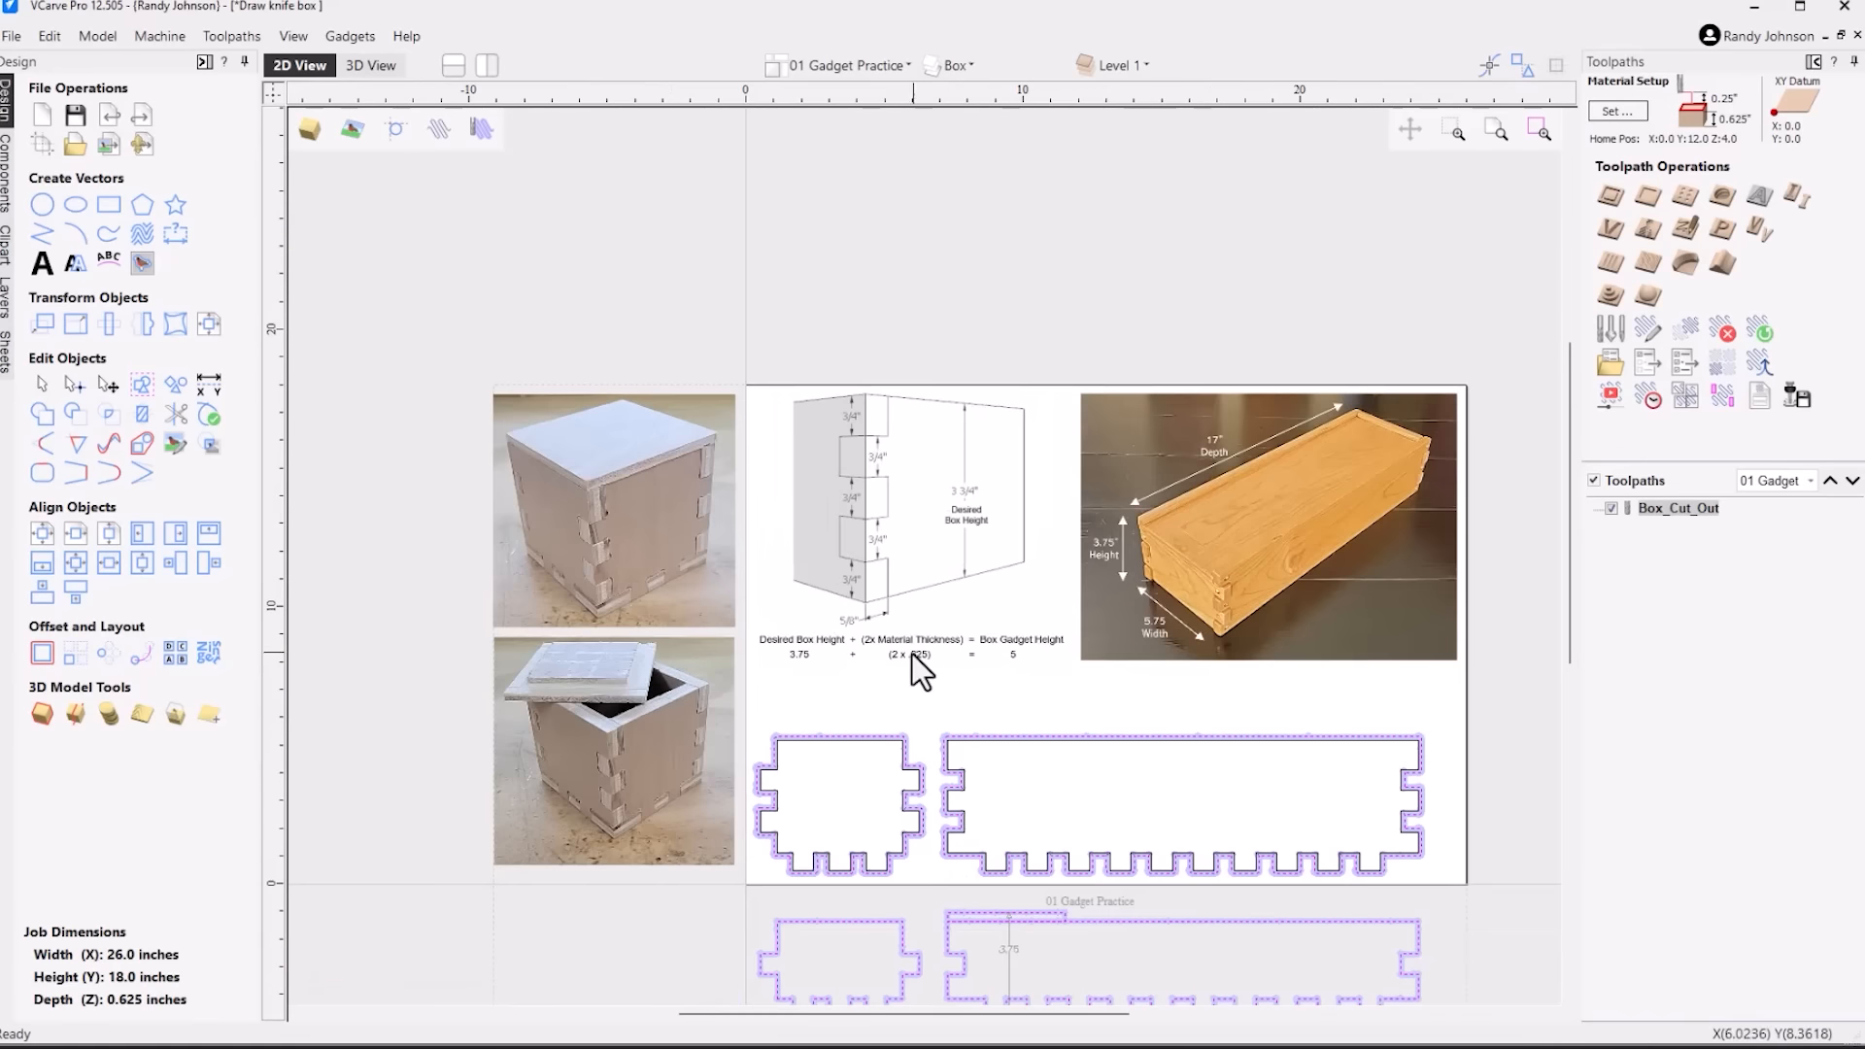
scroll(898, 657, down, 1)
scroll(954, 843, up, 1)
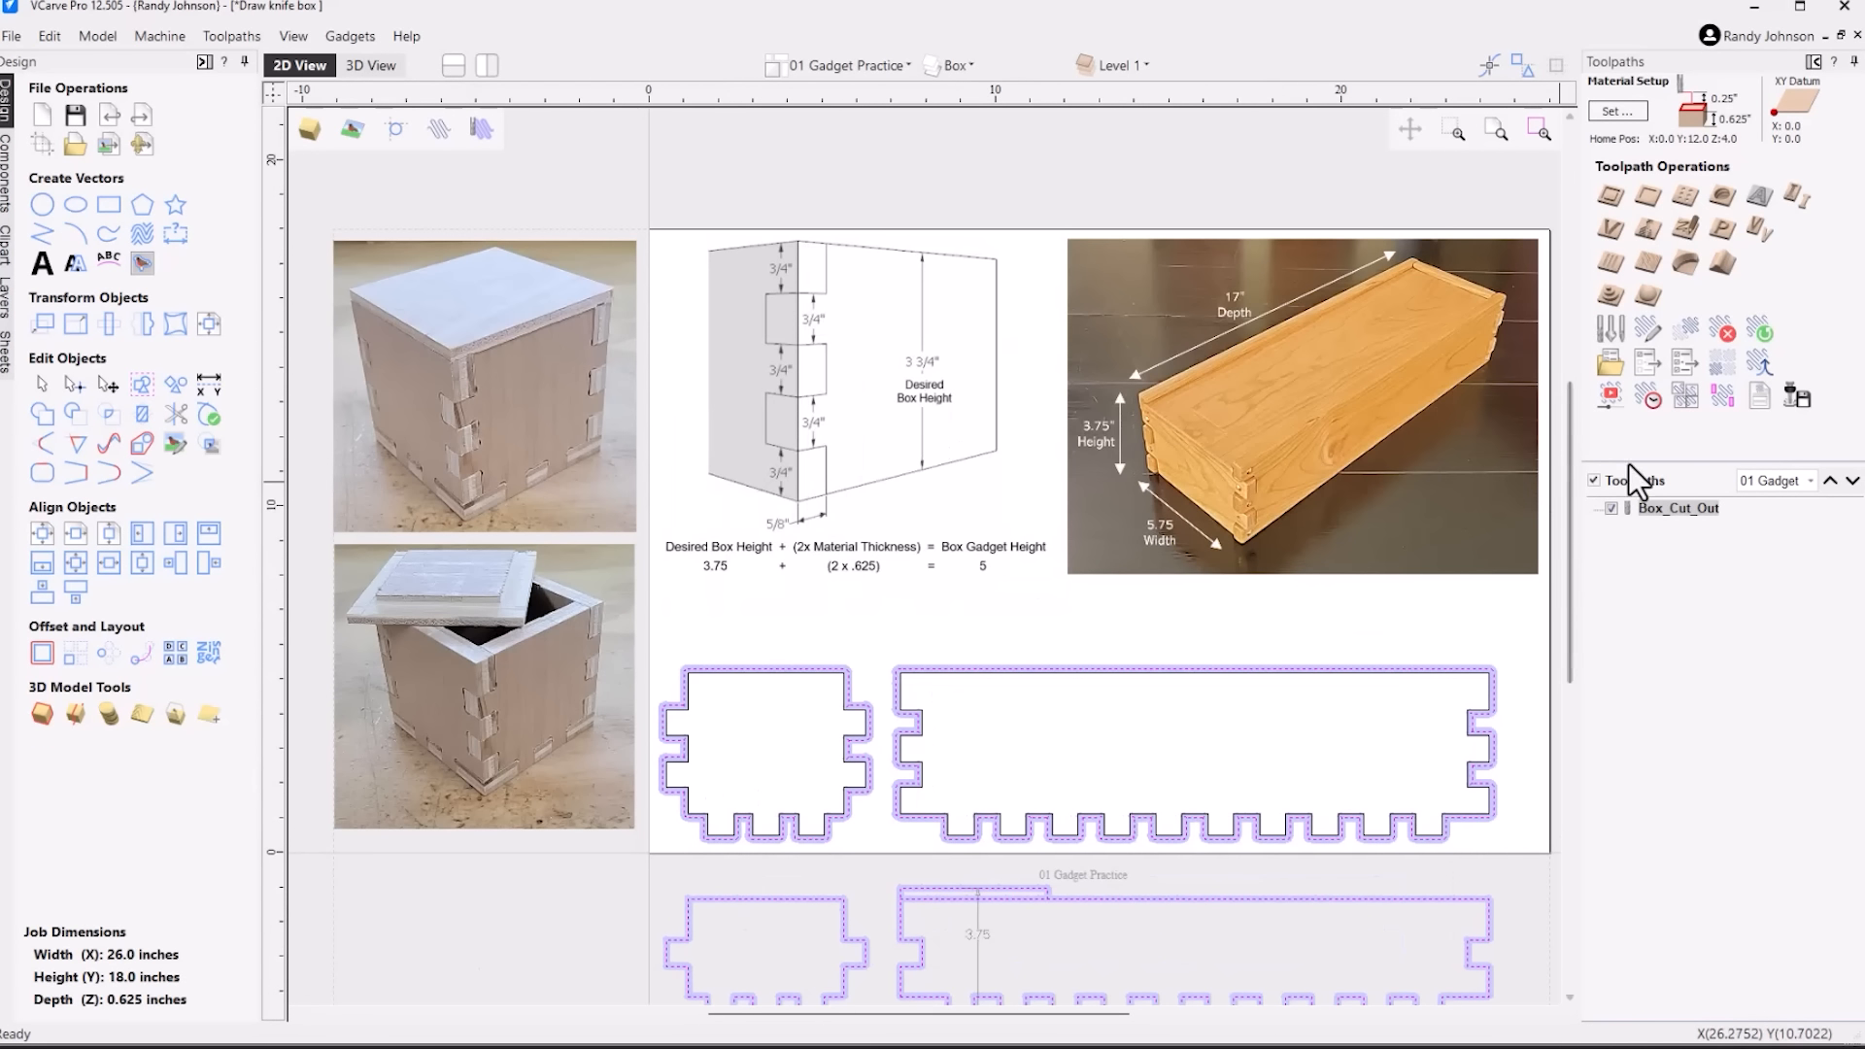
click(1612, 510)
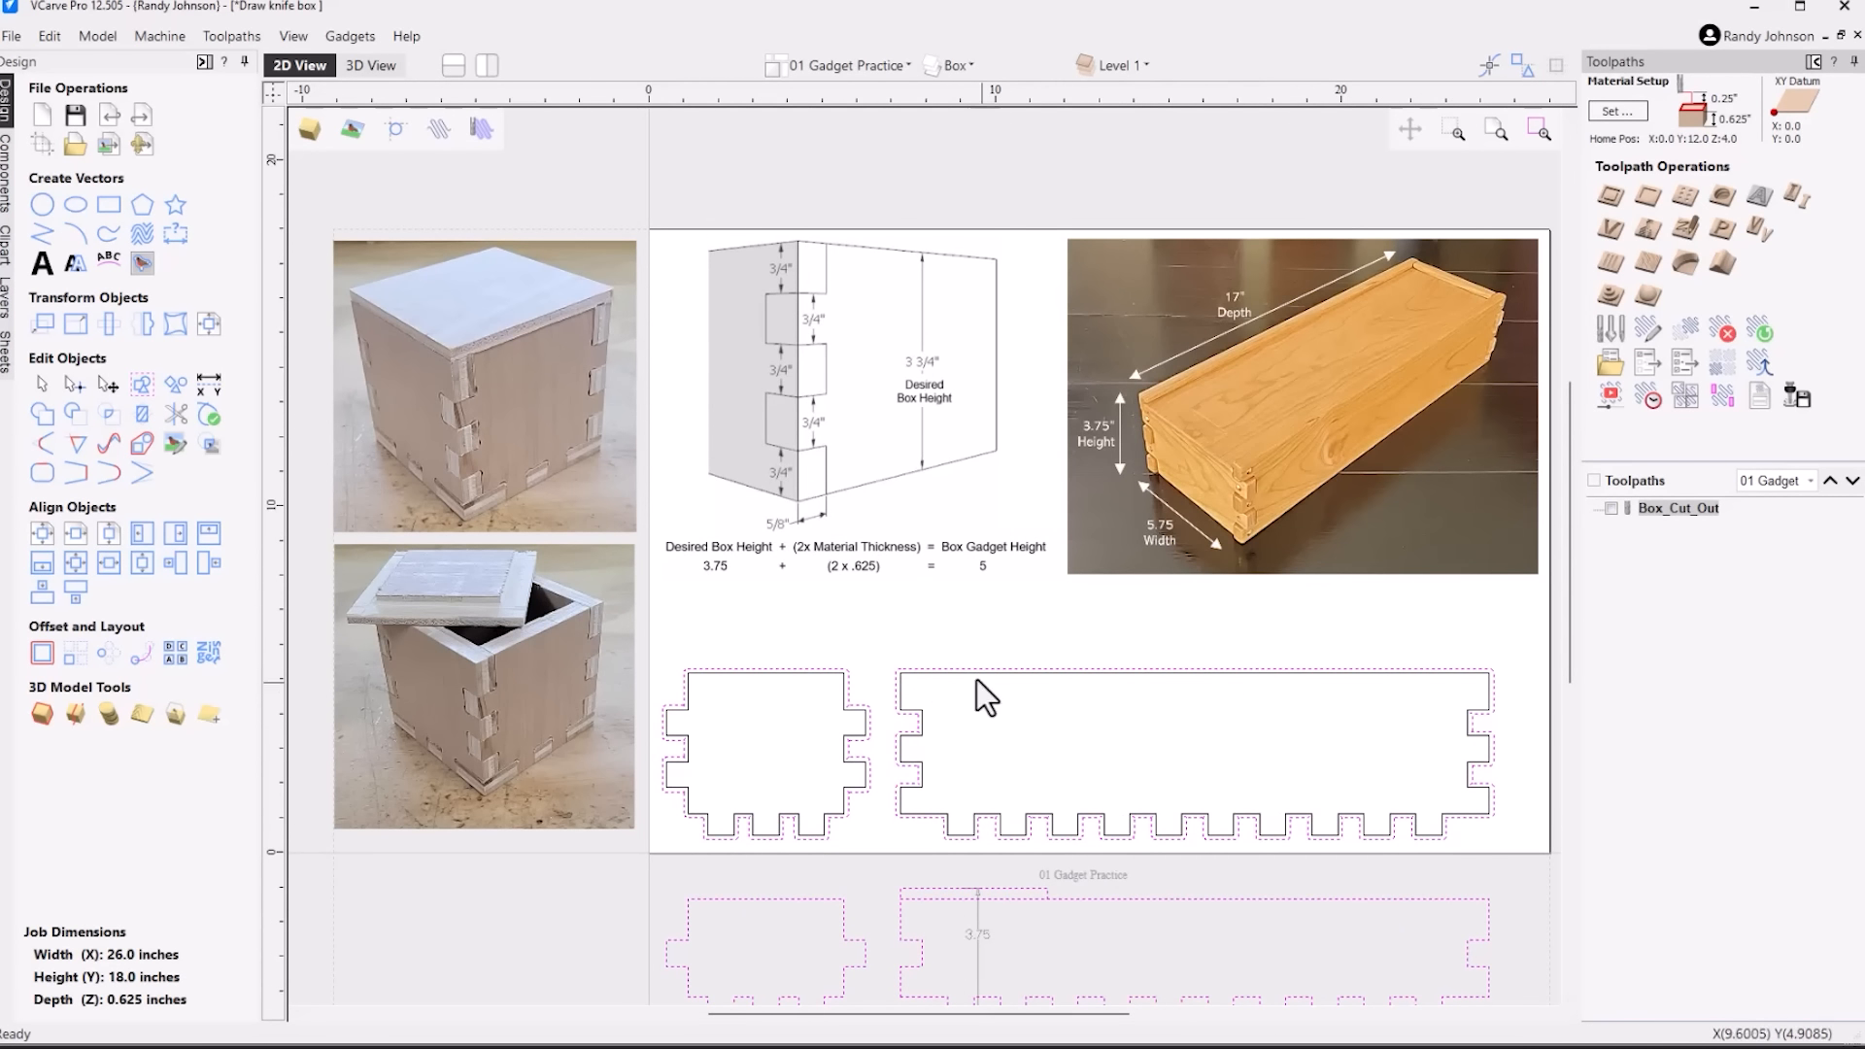
click(888, 673)
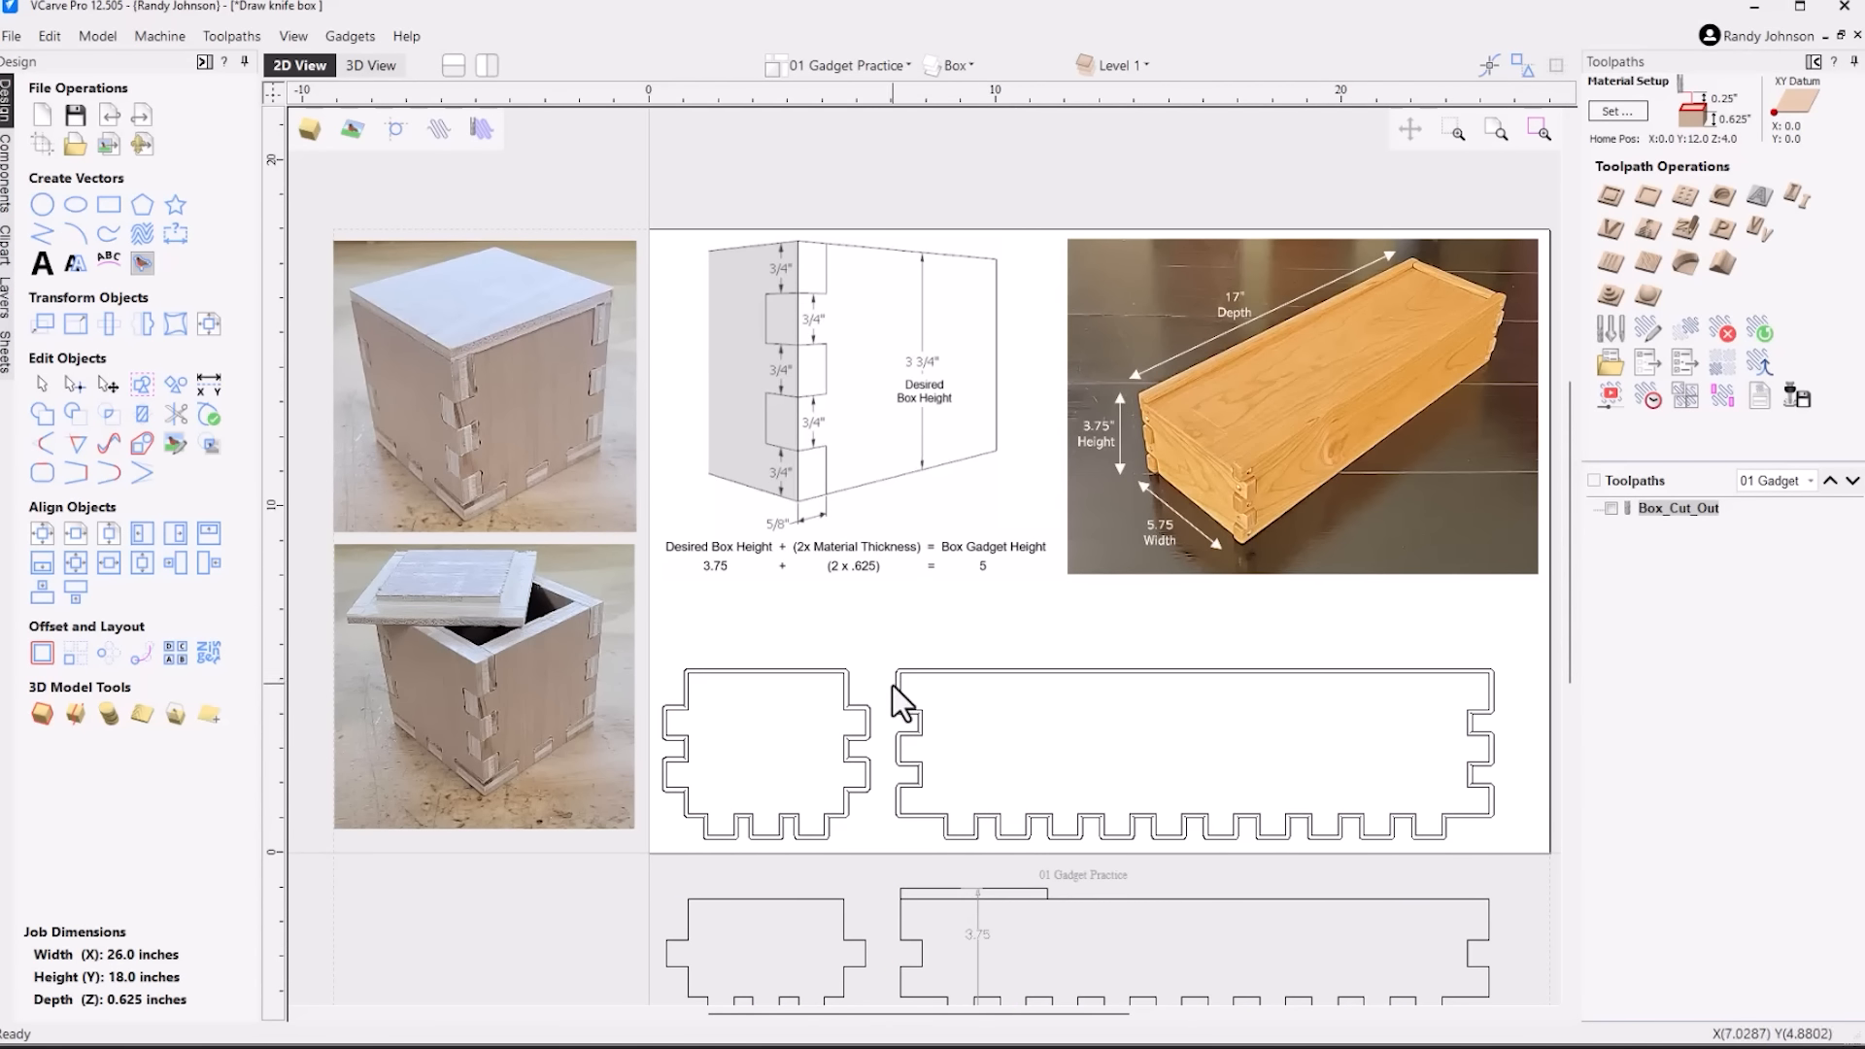
click(895, 686)
scroll(890, 688, up, 4)
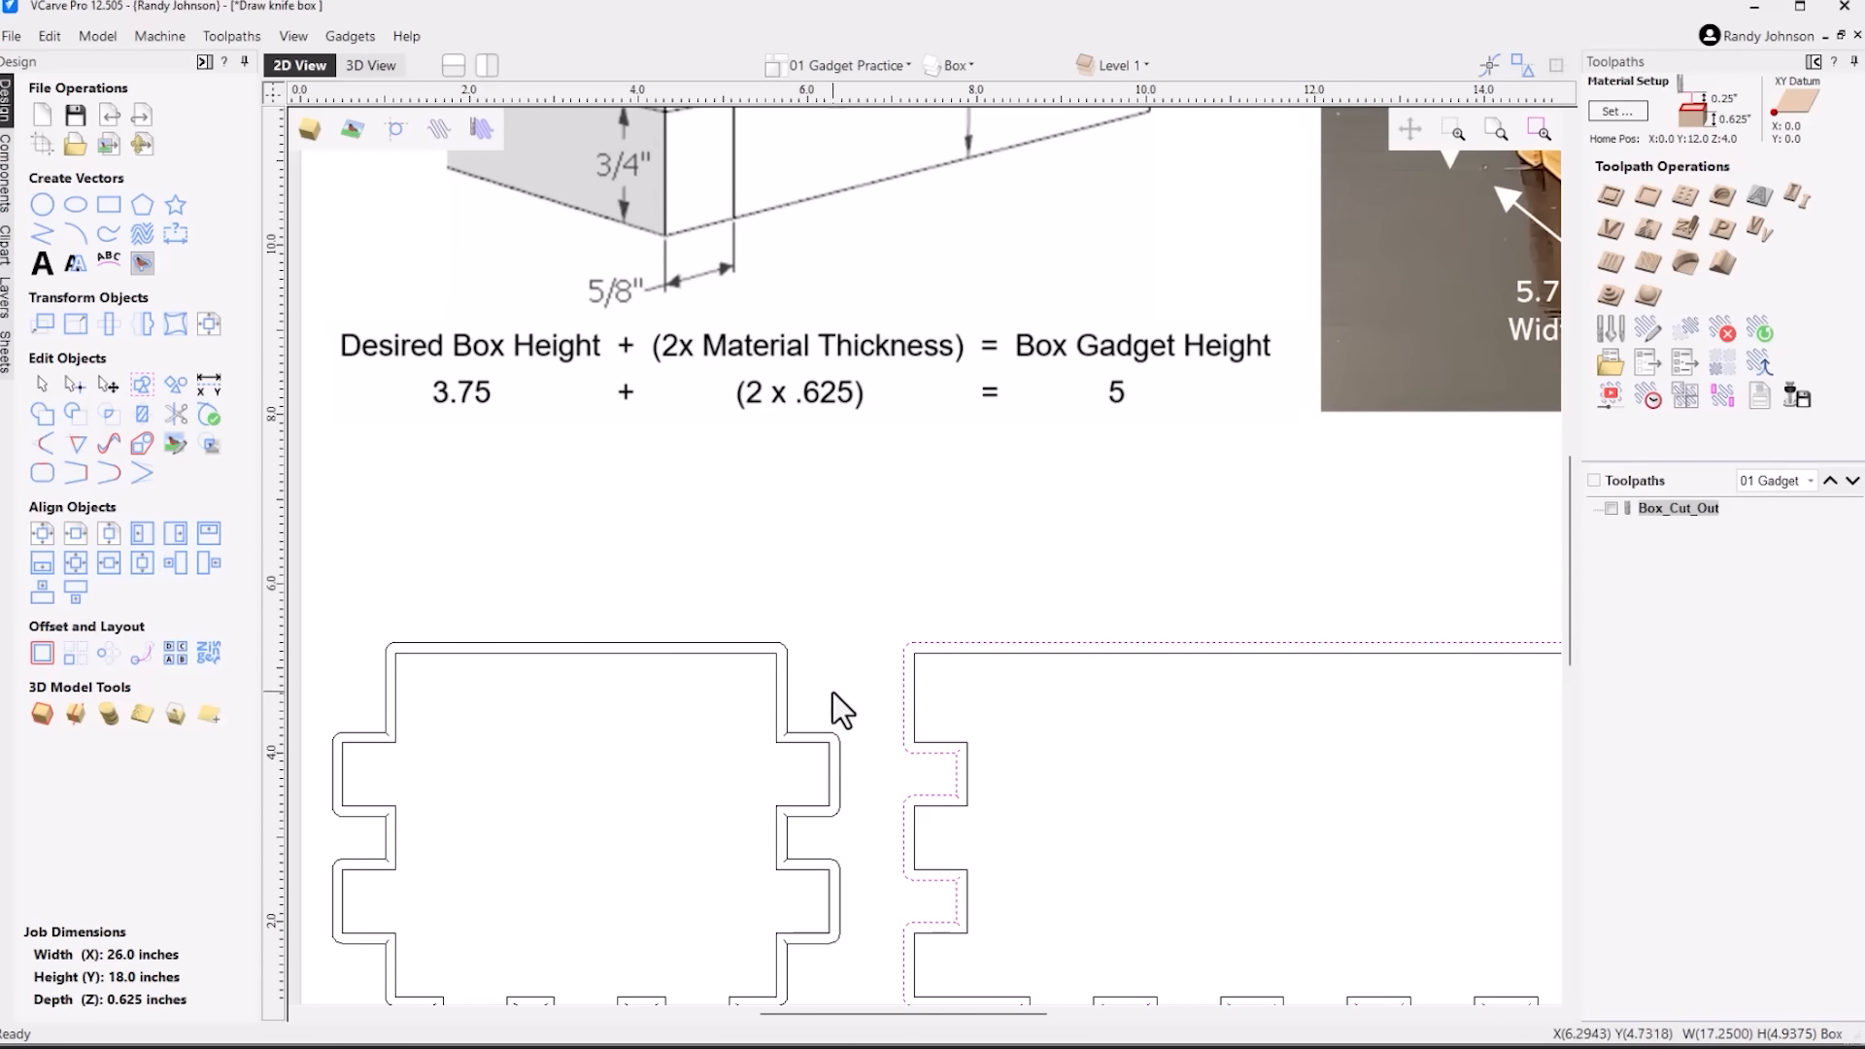
shift+click(785, 686)
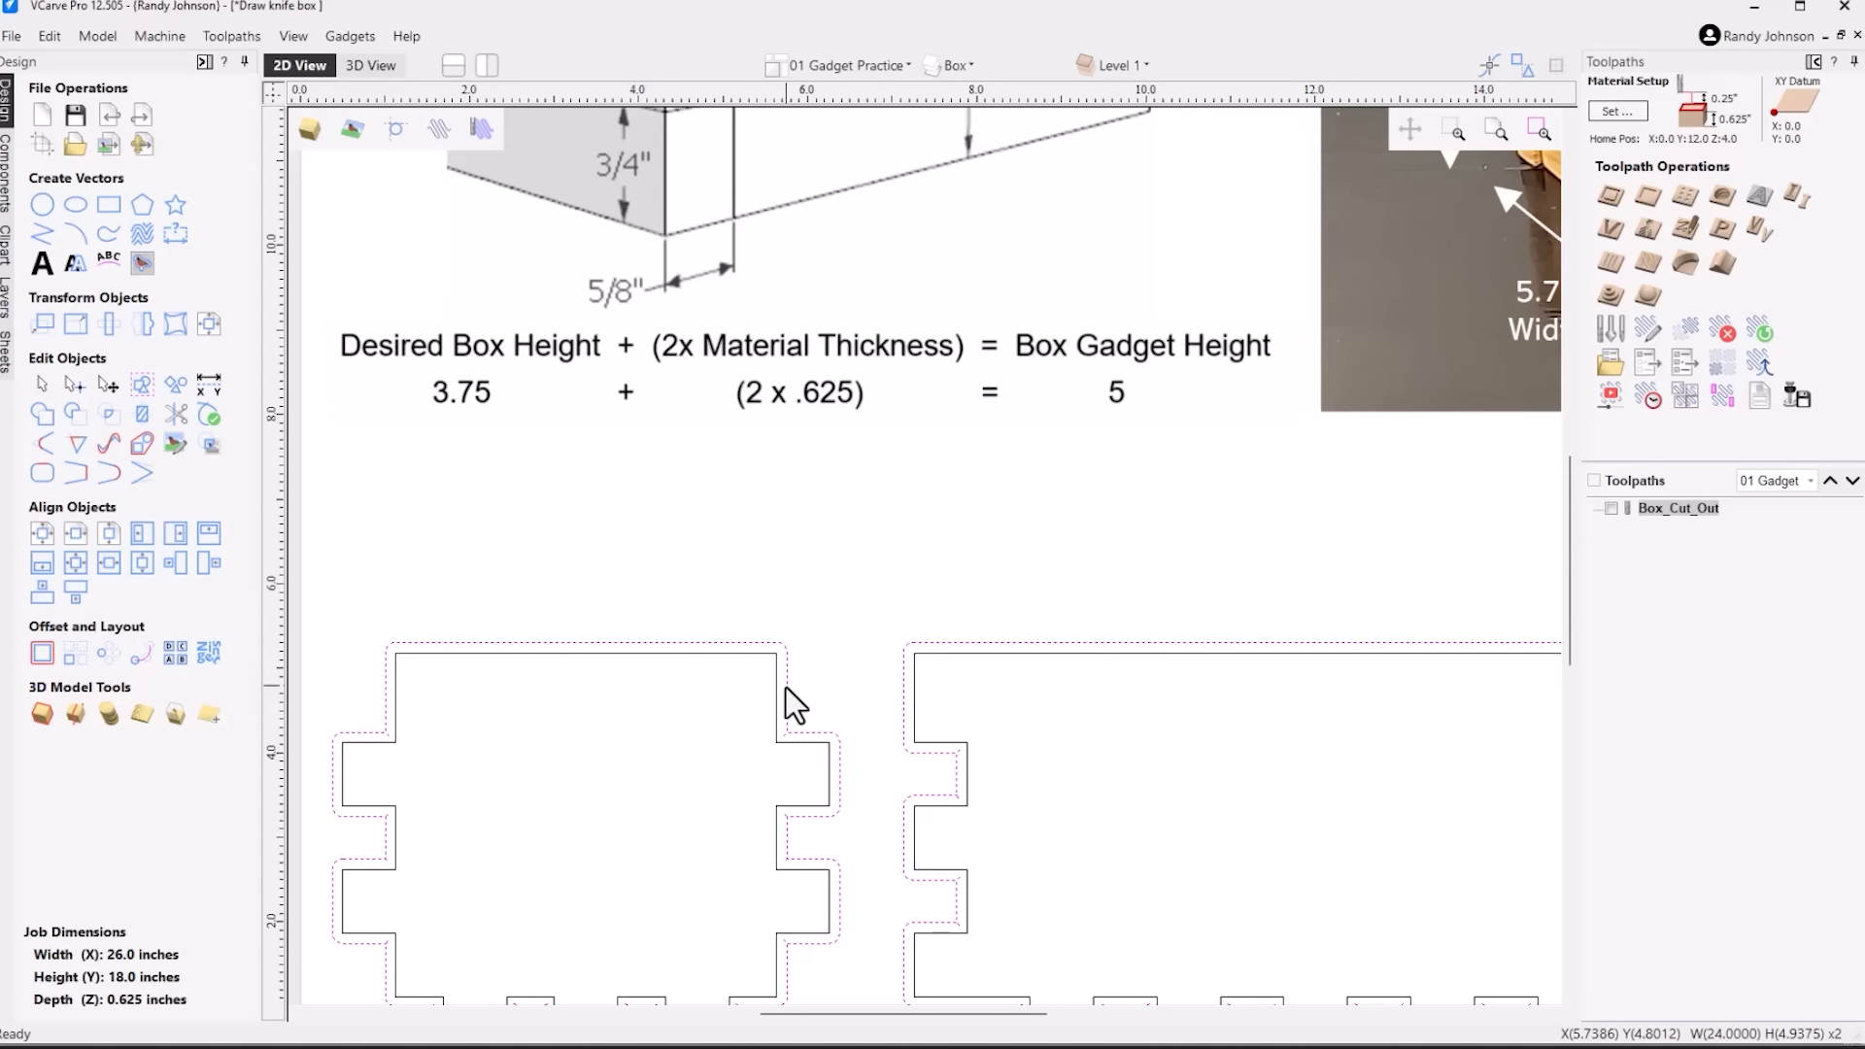
key(Escape)
scroll(785, 686, down, 2)
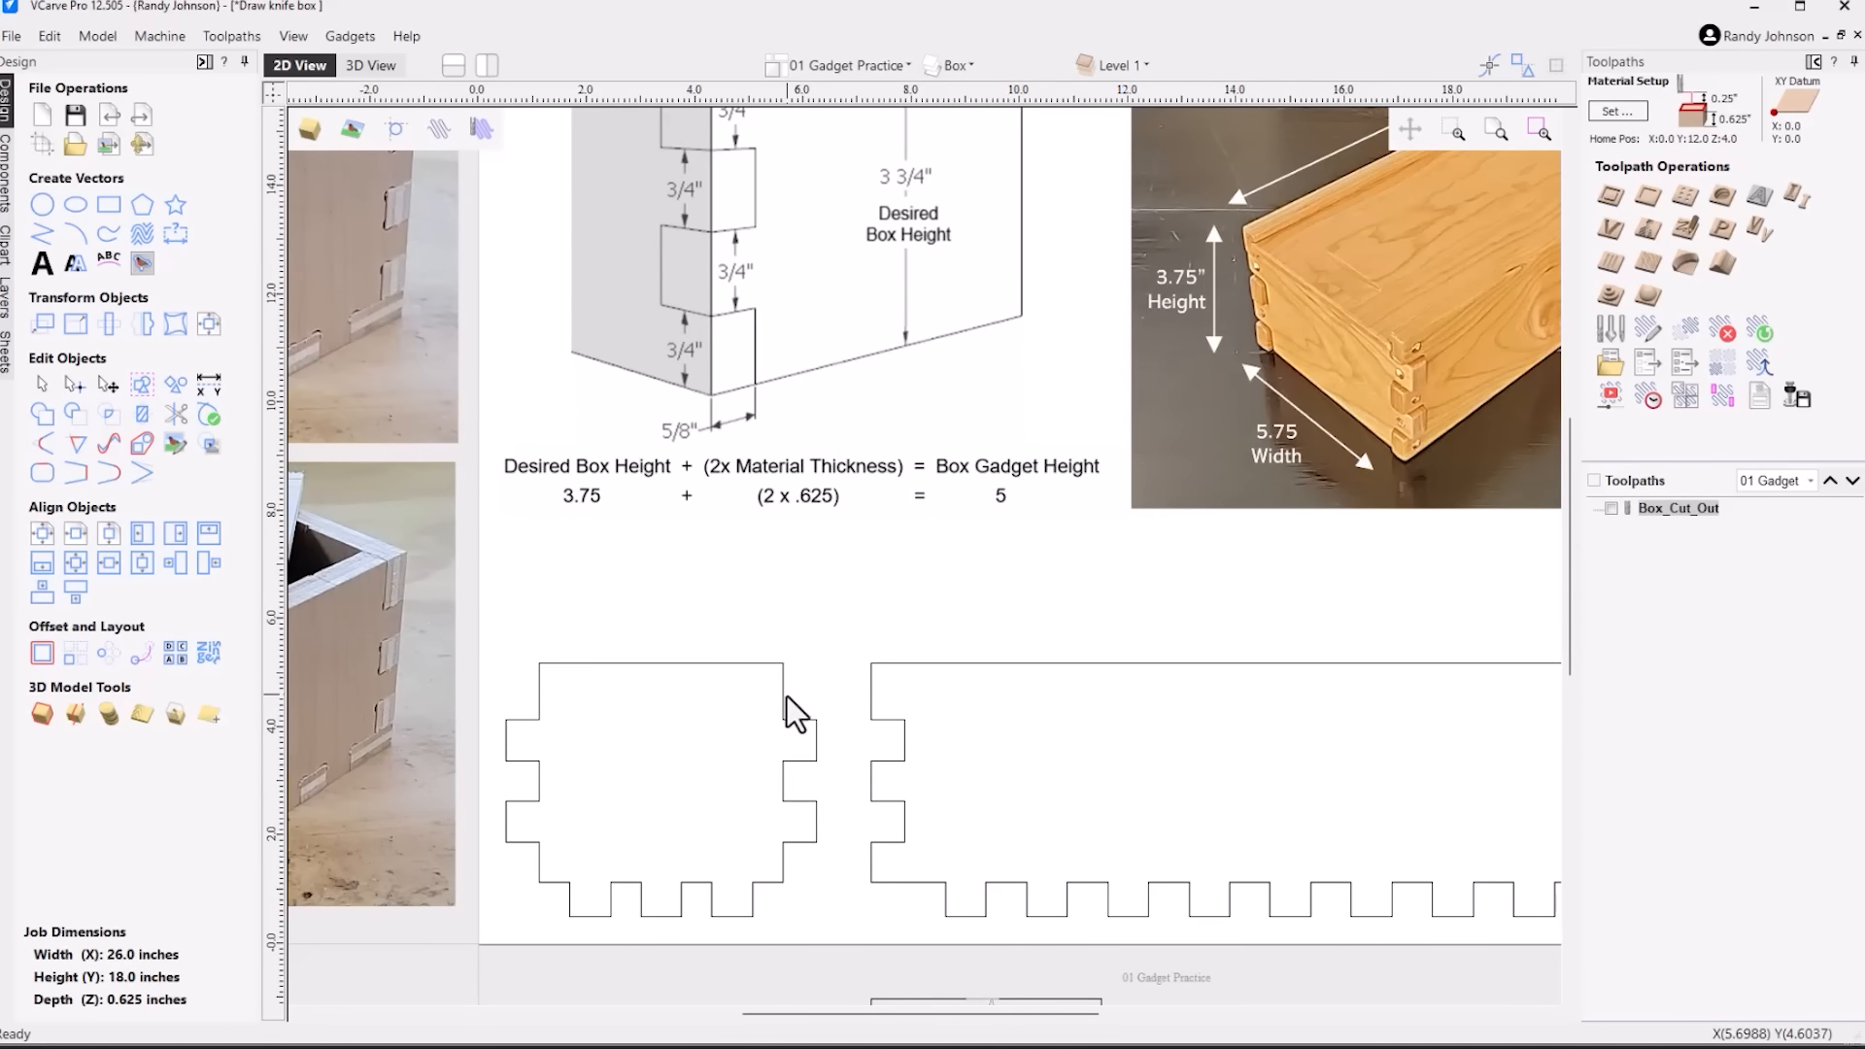
Delete the bottom finger nodes of the new side and end panels in node editing, leaving straight bottom edges
scroll(787, 695, down, 1)
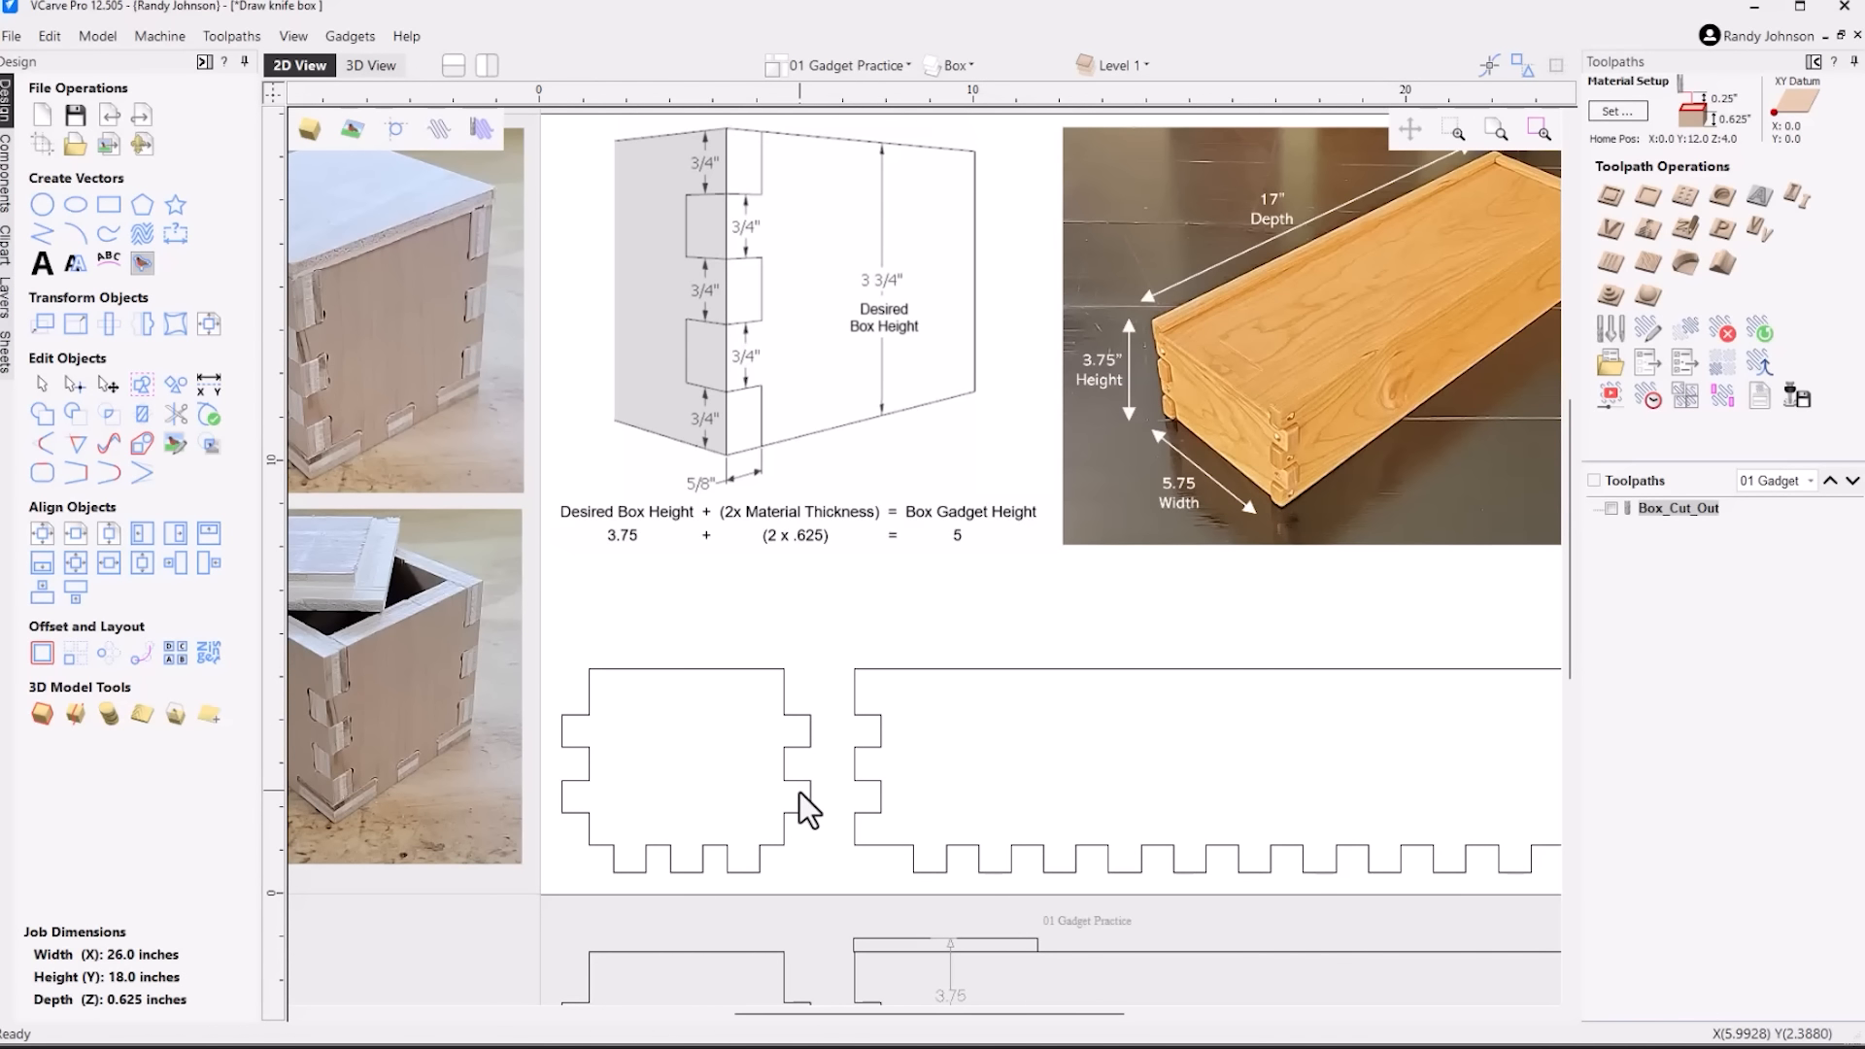
scroll(792, 807, down, 2)
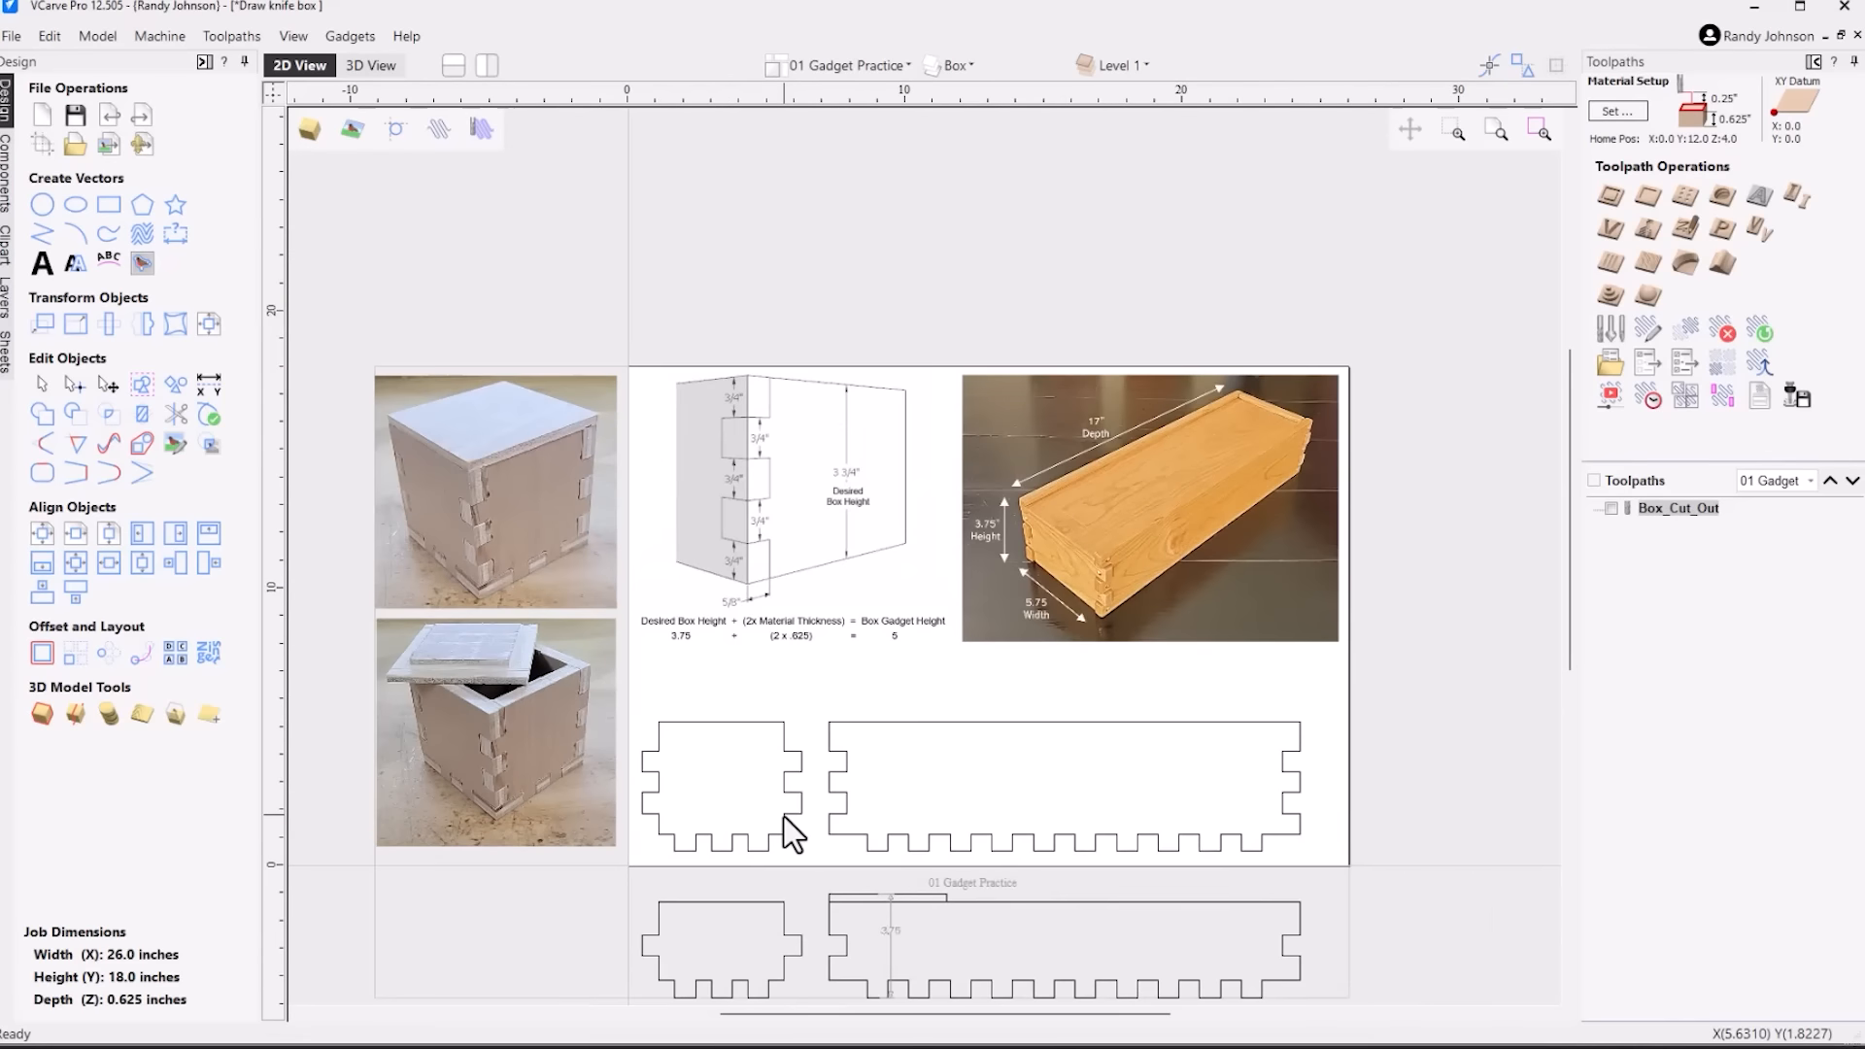
scroll(939, 812, up, 1)
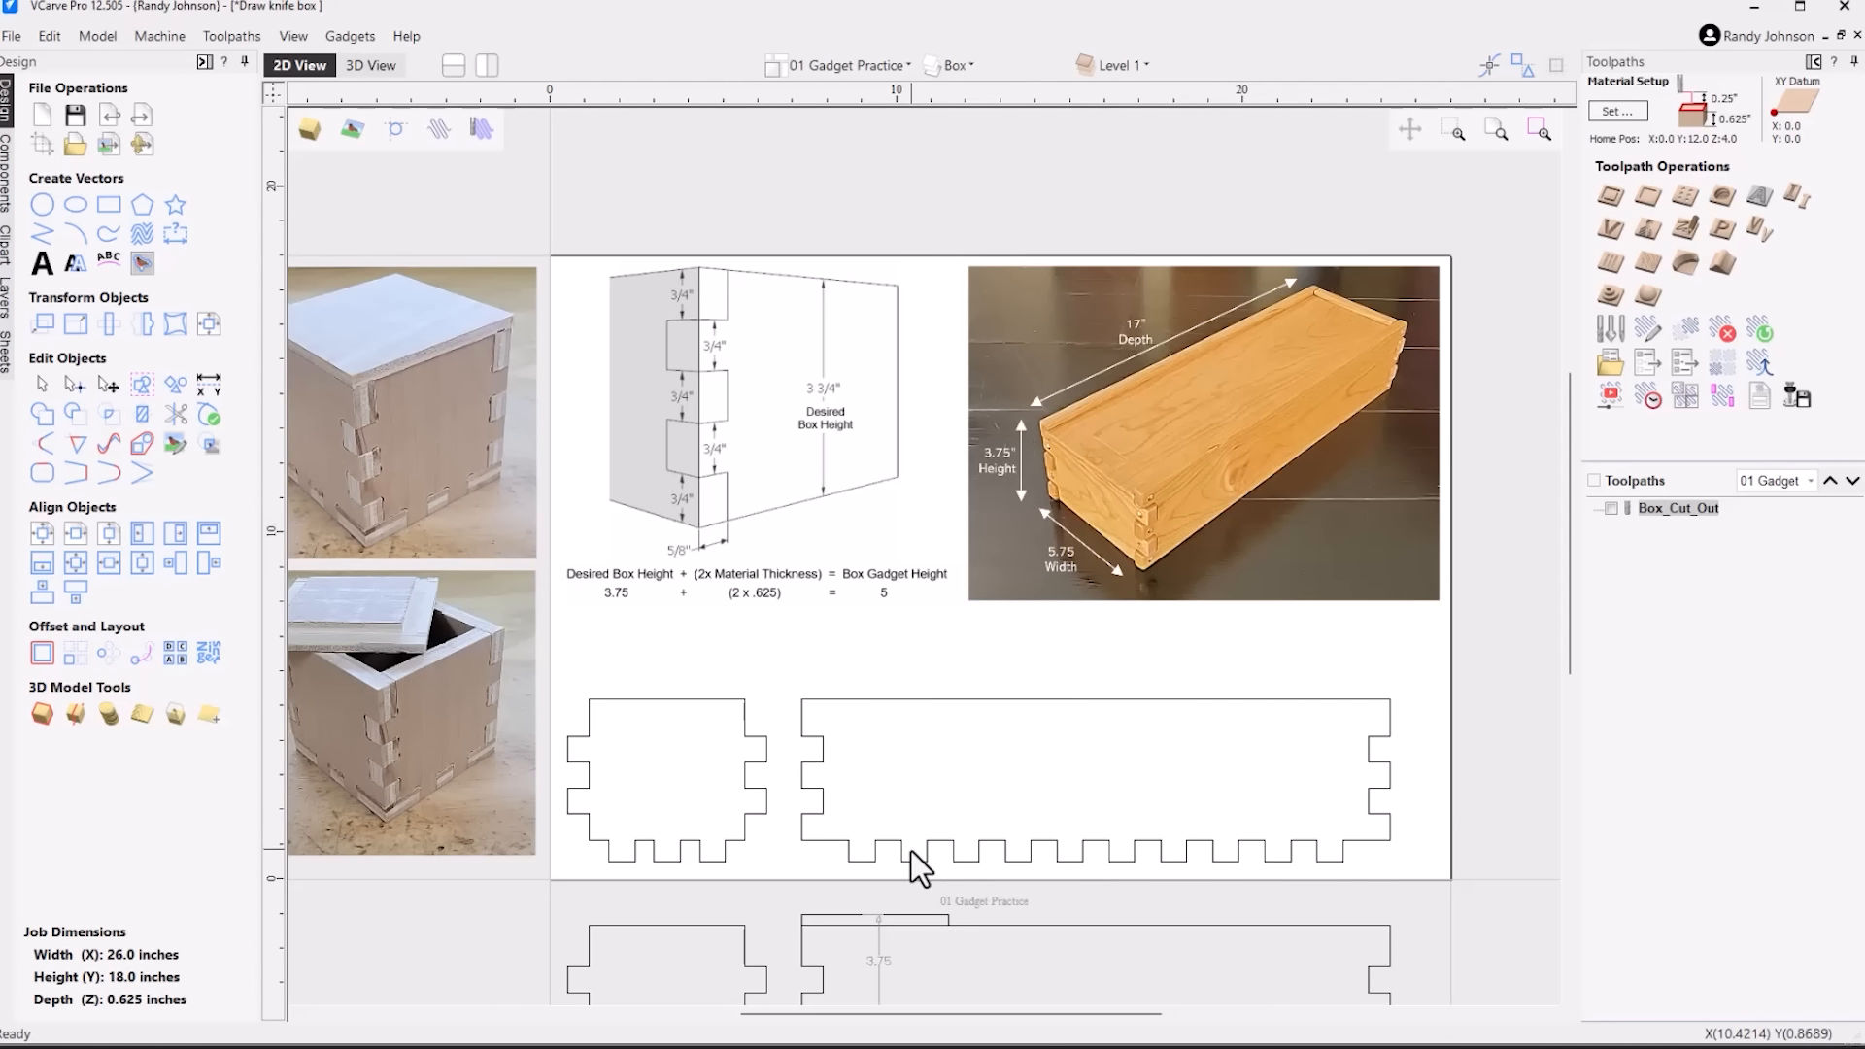
drag(904, 784, 692, 767)
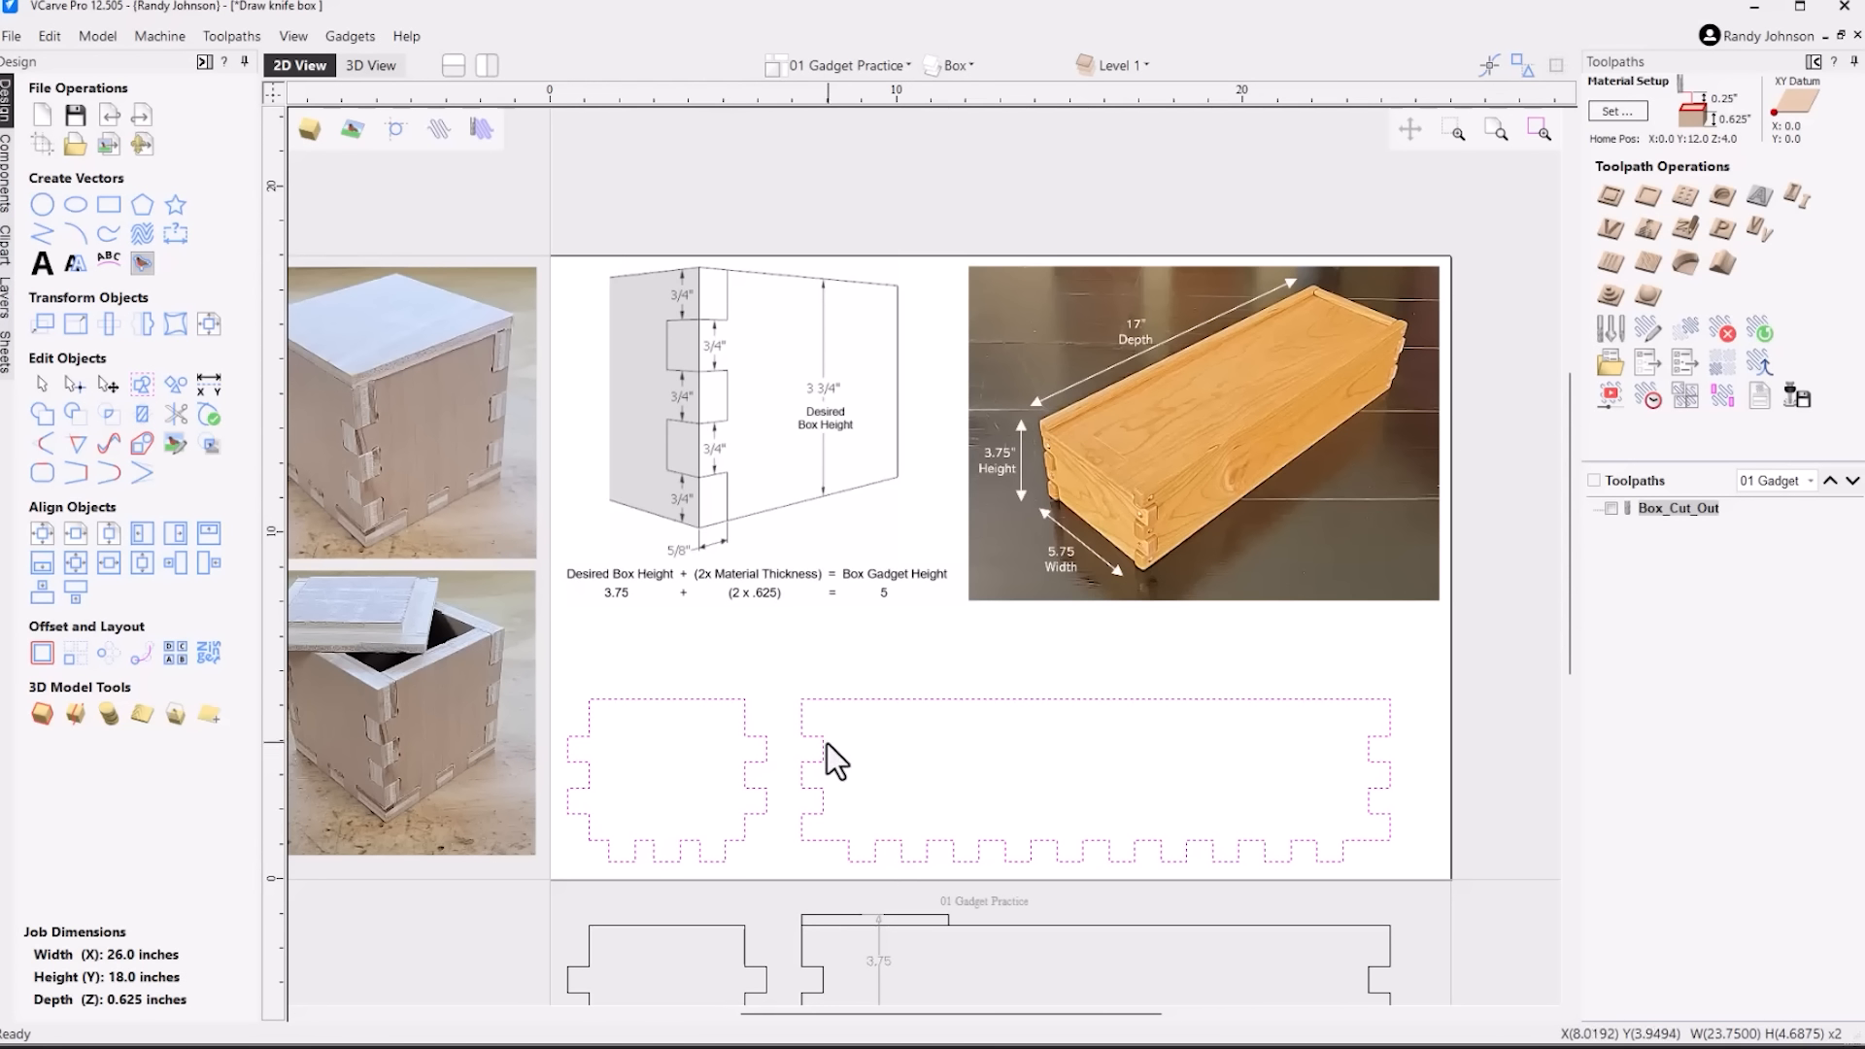
right_click(813, 740)
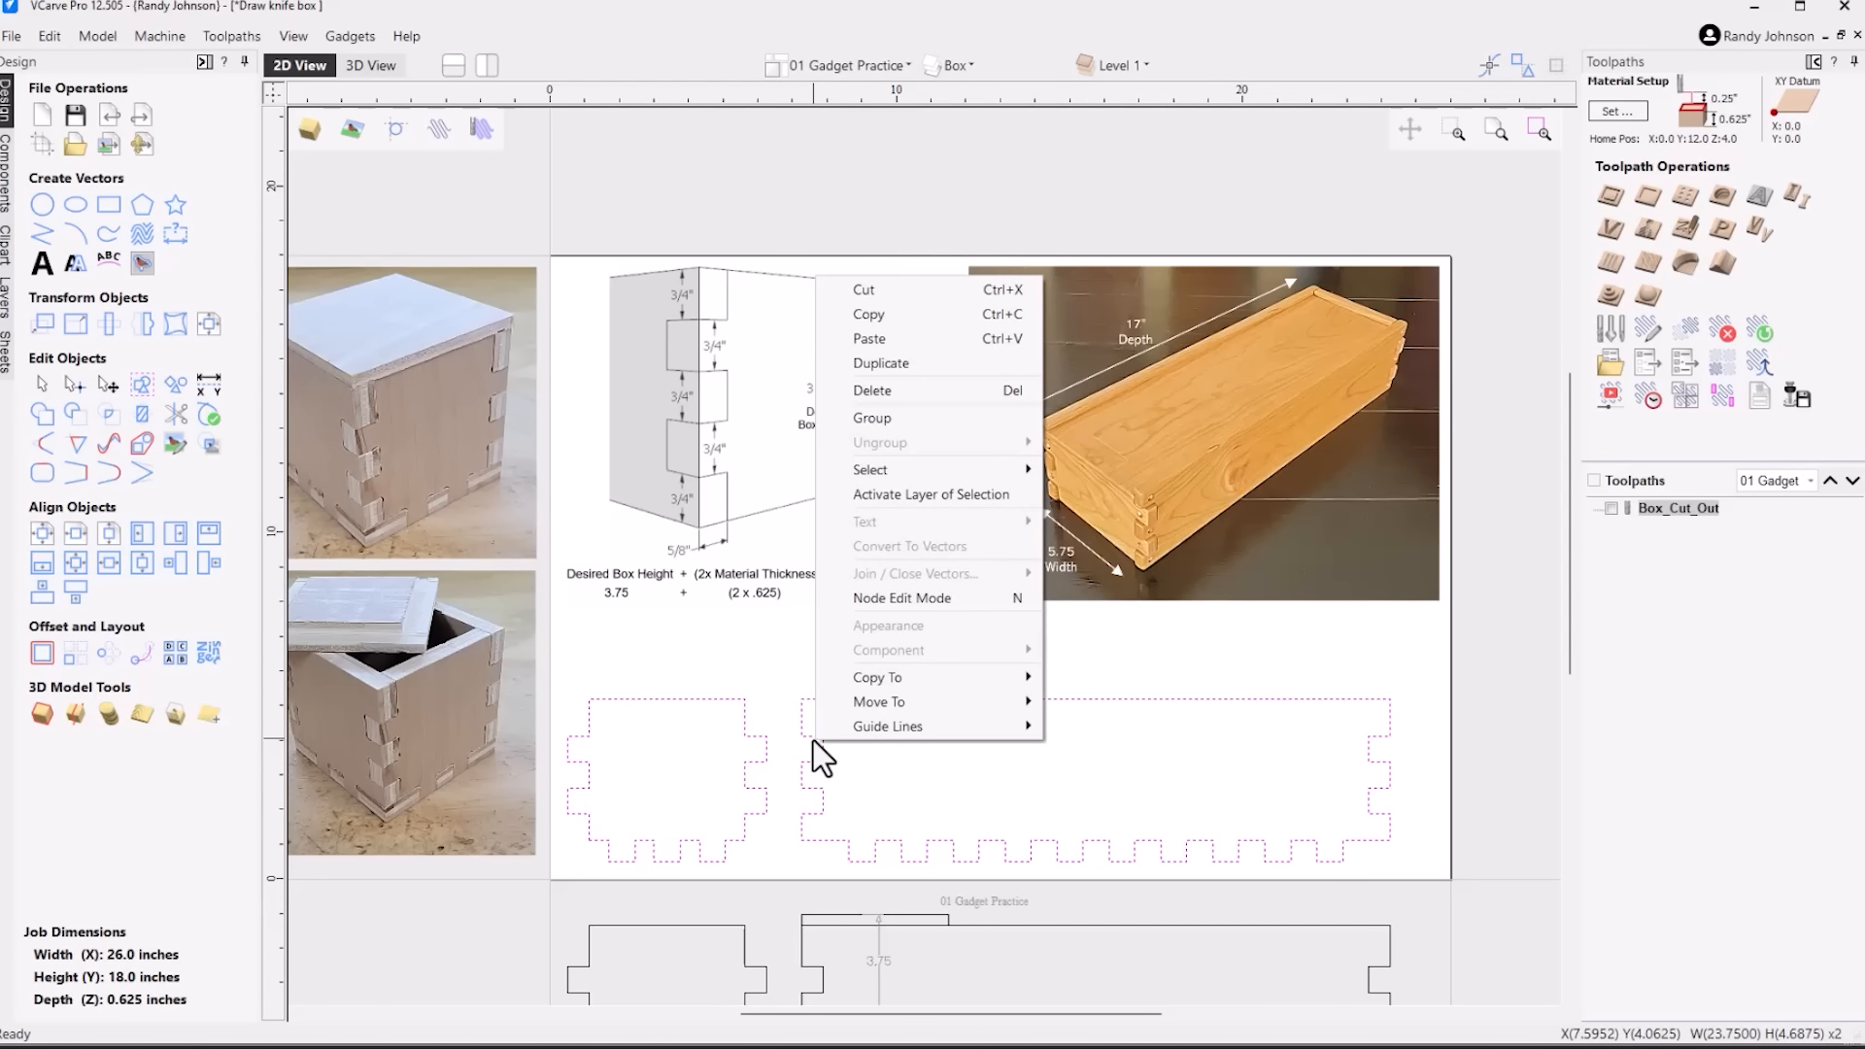
click(906, 594)
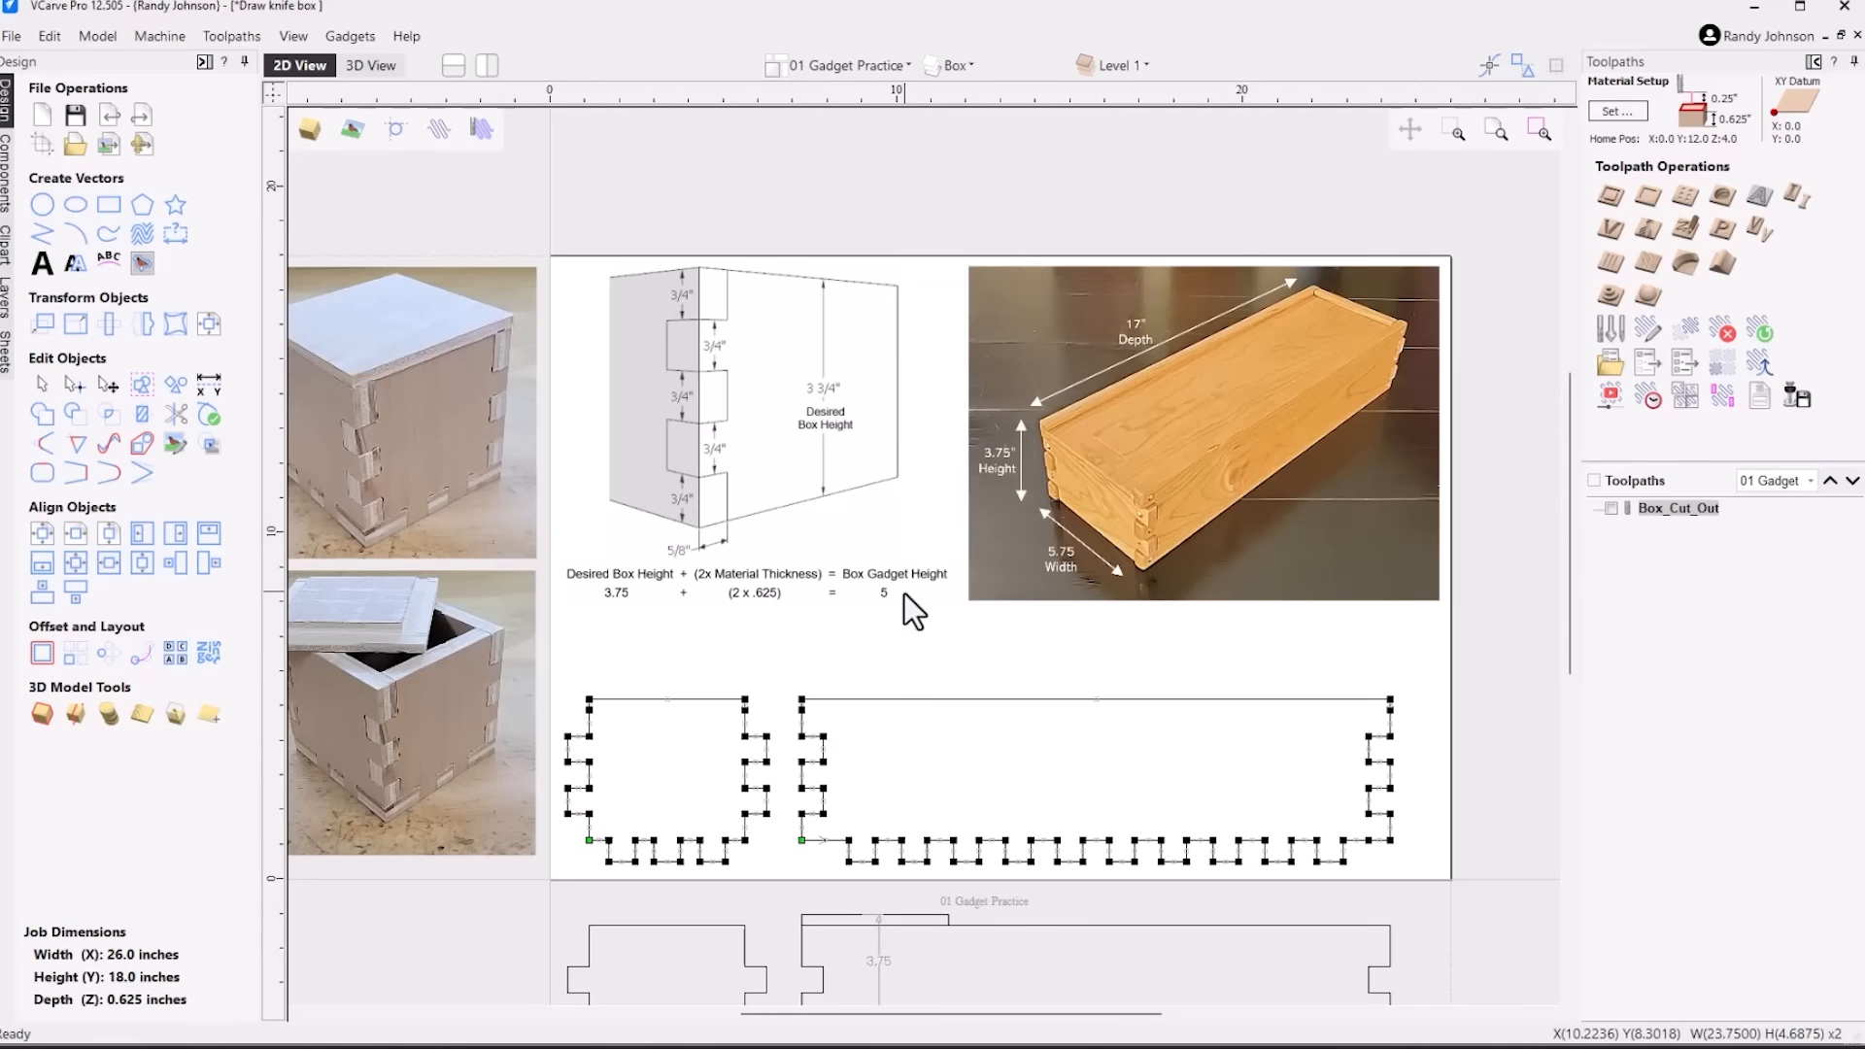
drag(837, 824, 1382, 890)
key(Delete)
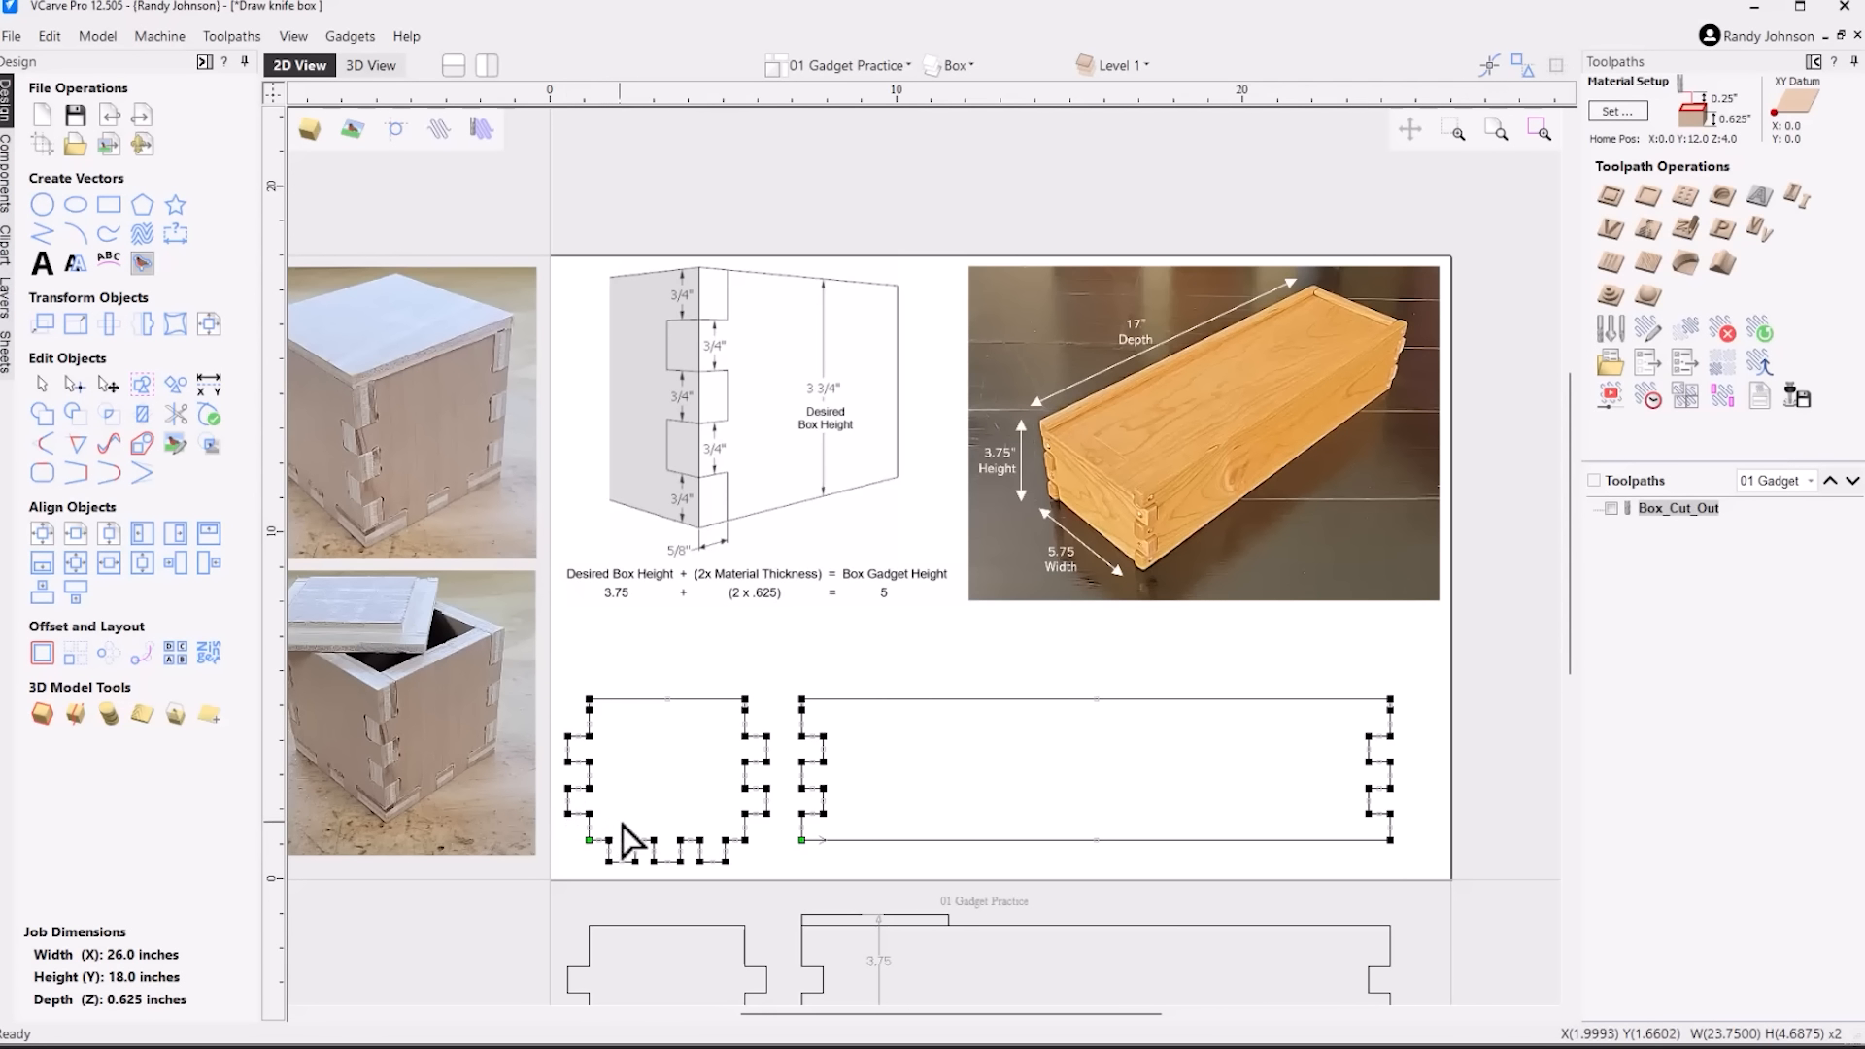
drag(607, 827, 729, 878)
key(Delete)
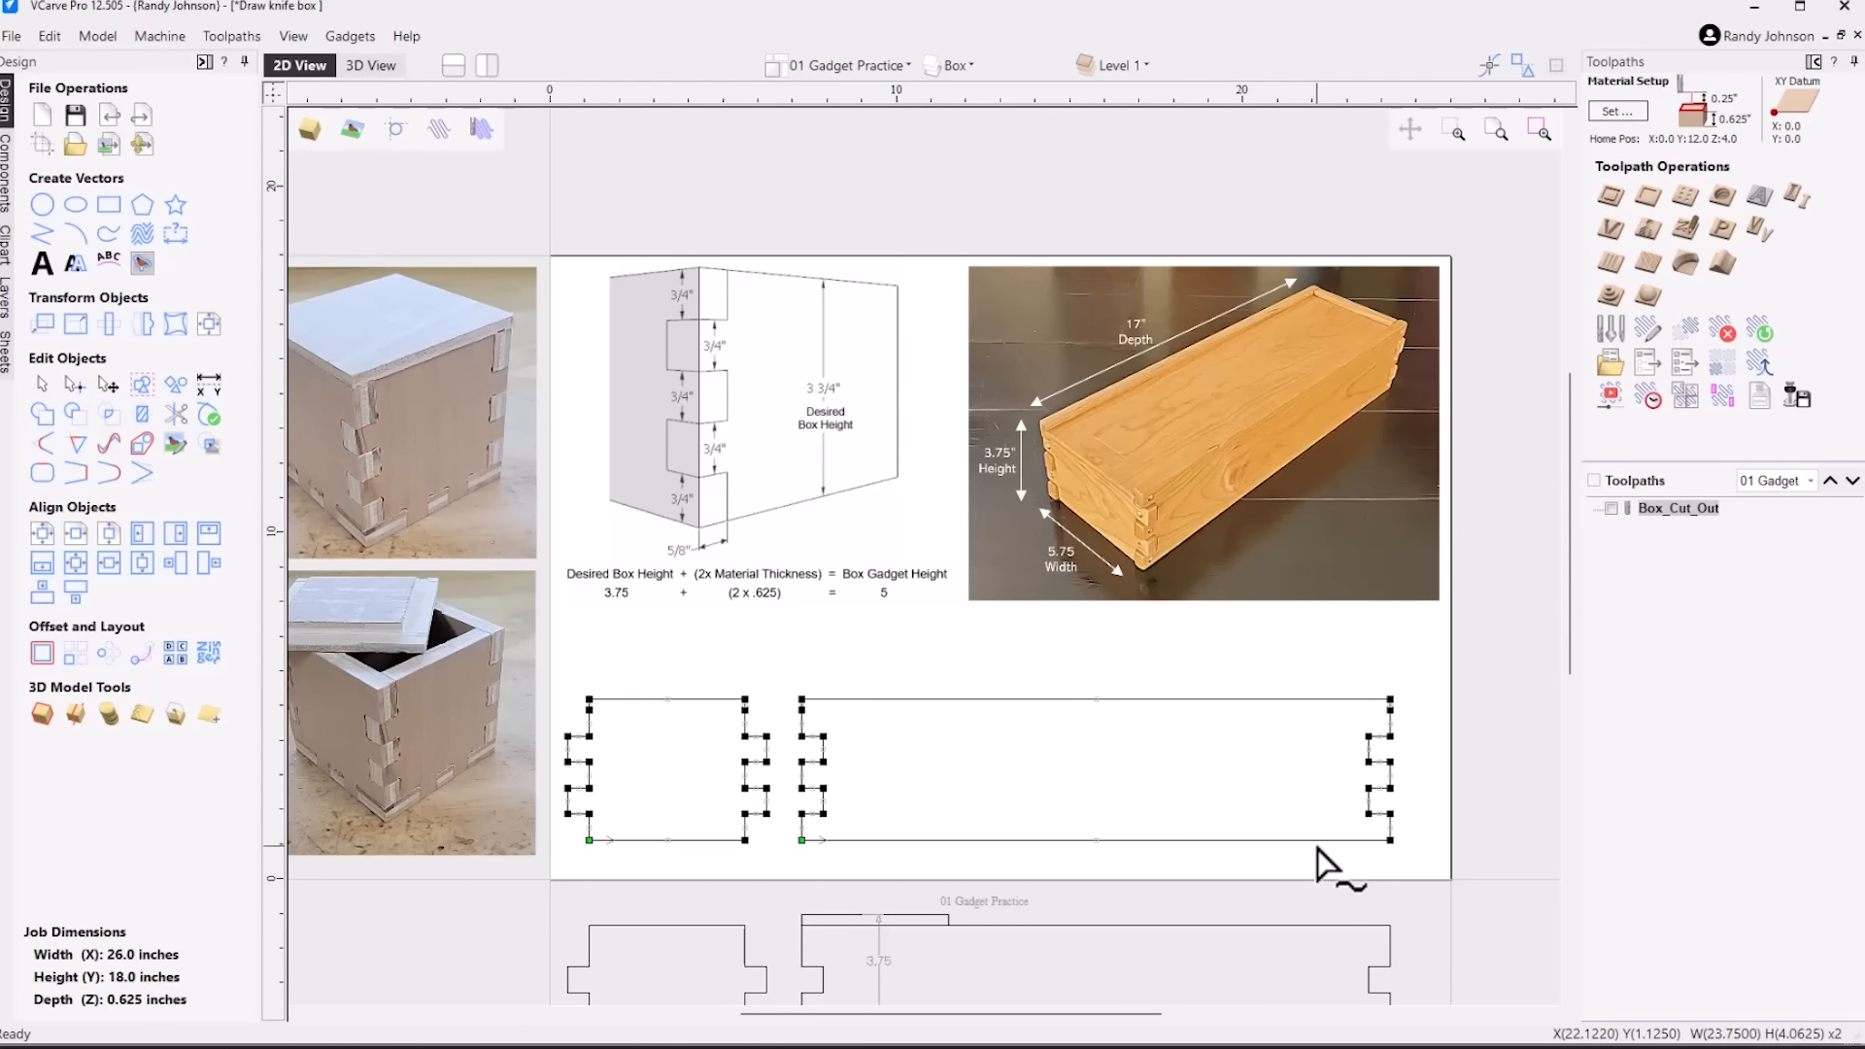
Delete the top corner nodes of the side and end panels in node editing, lowering both top edges to the next nodes down
click(1072, 758)
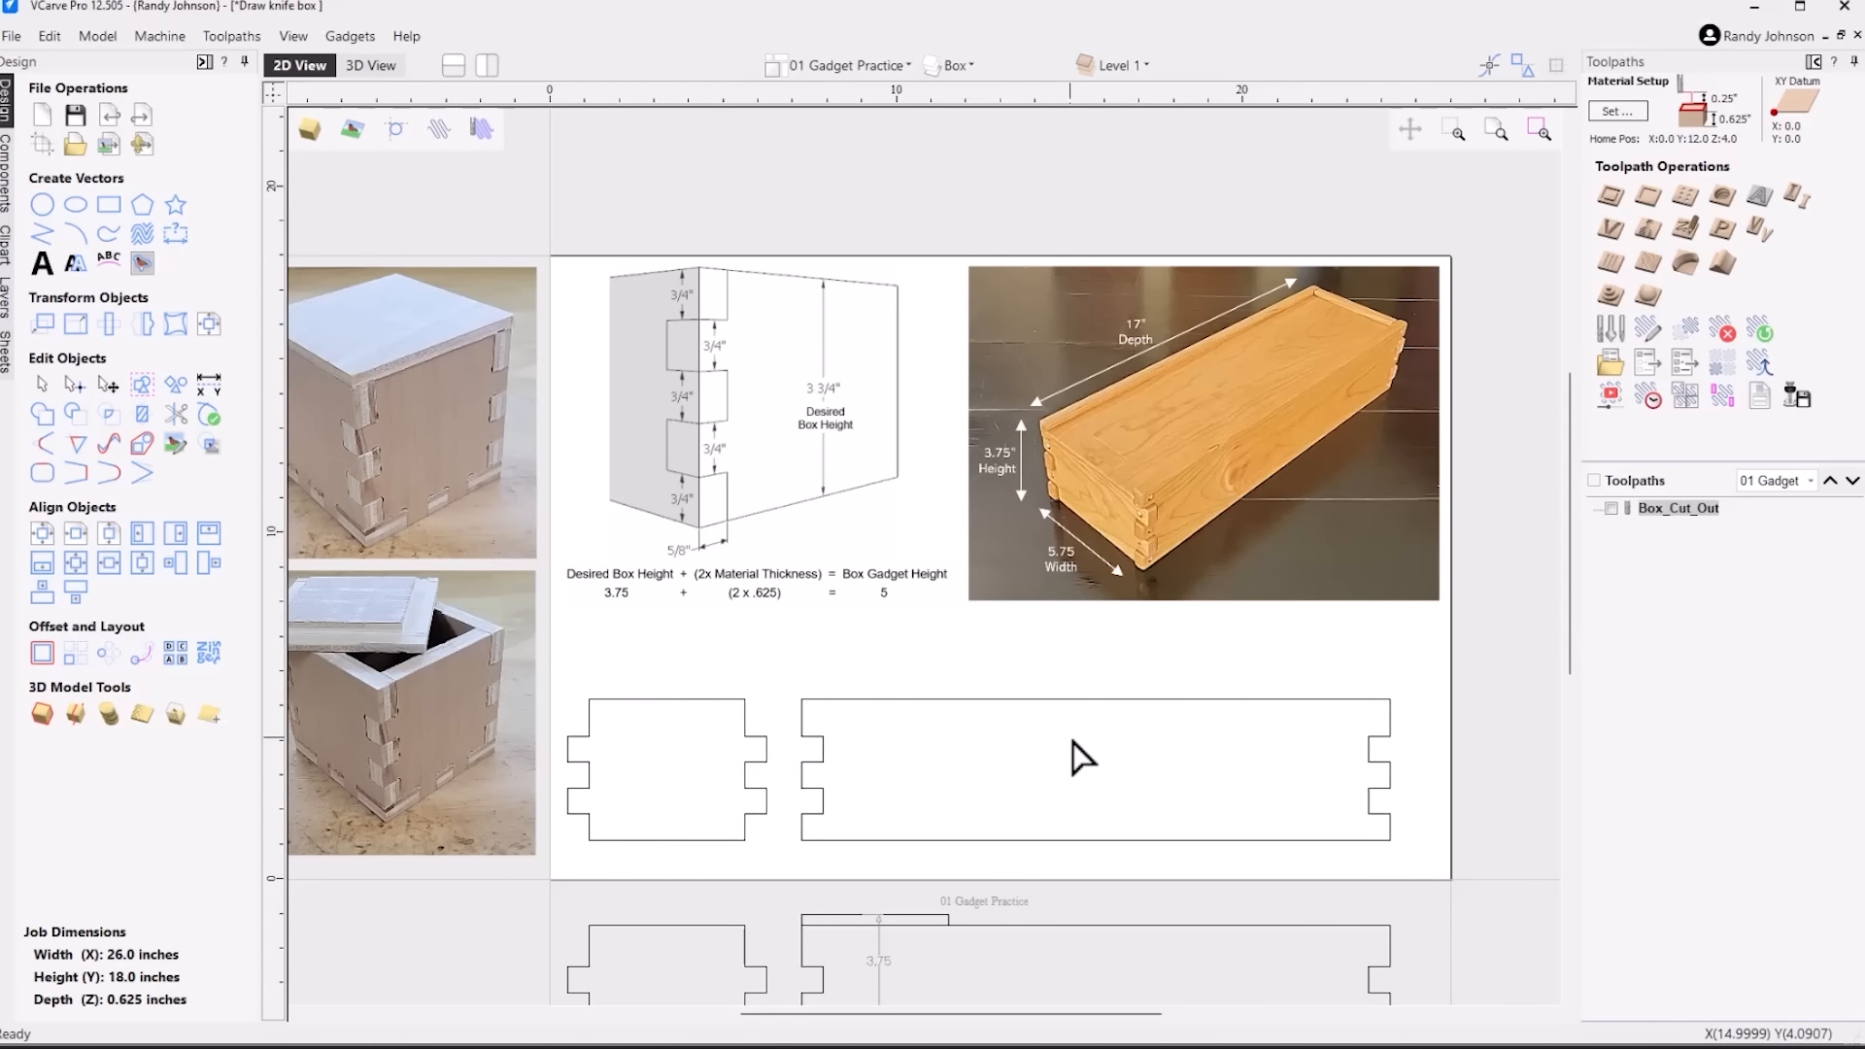
scroll(780, 736, up, 2)
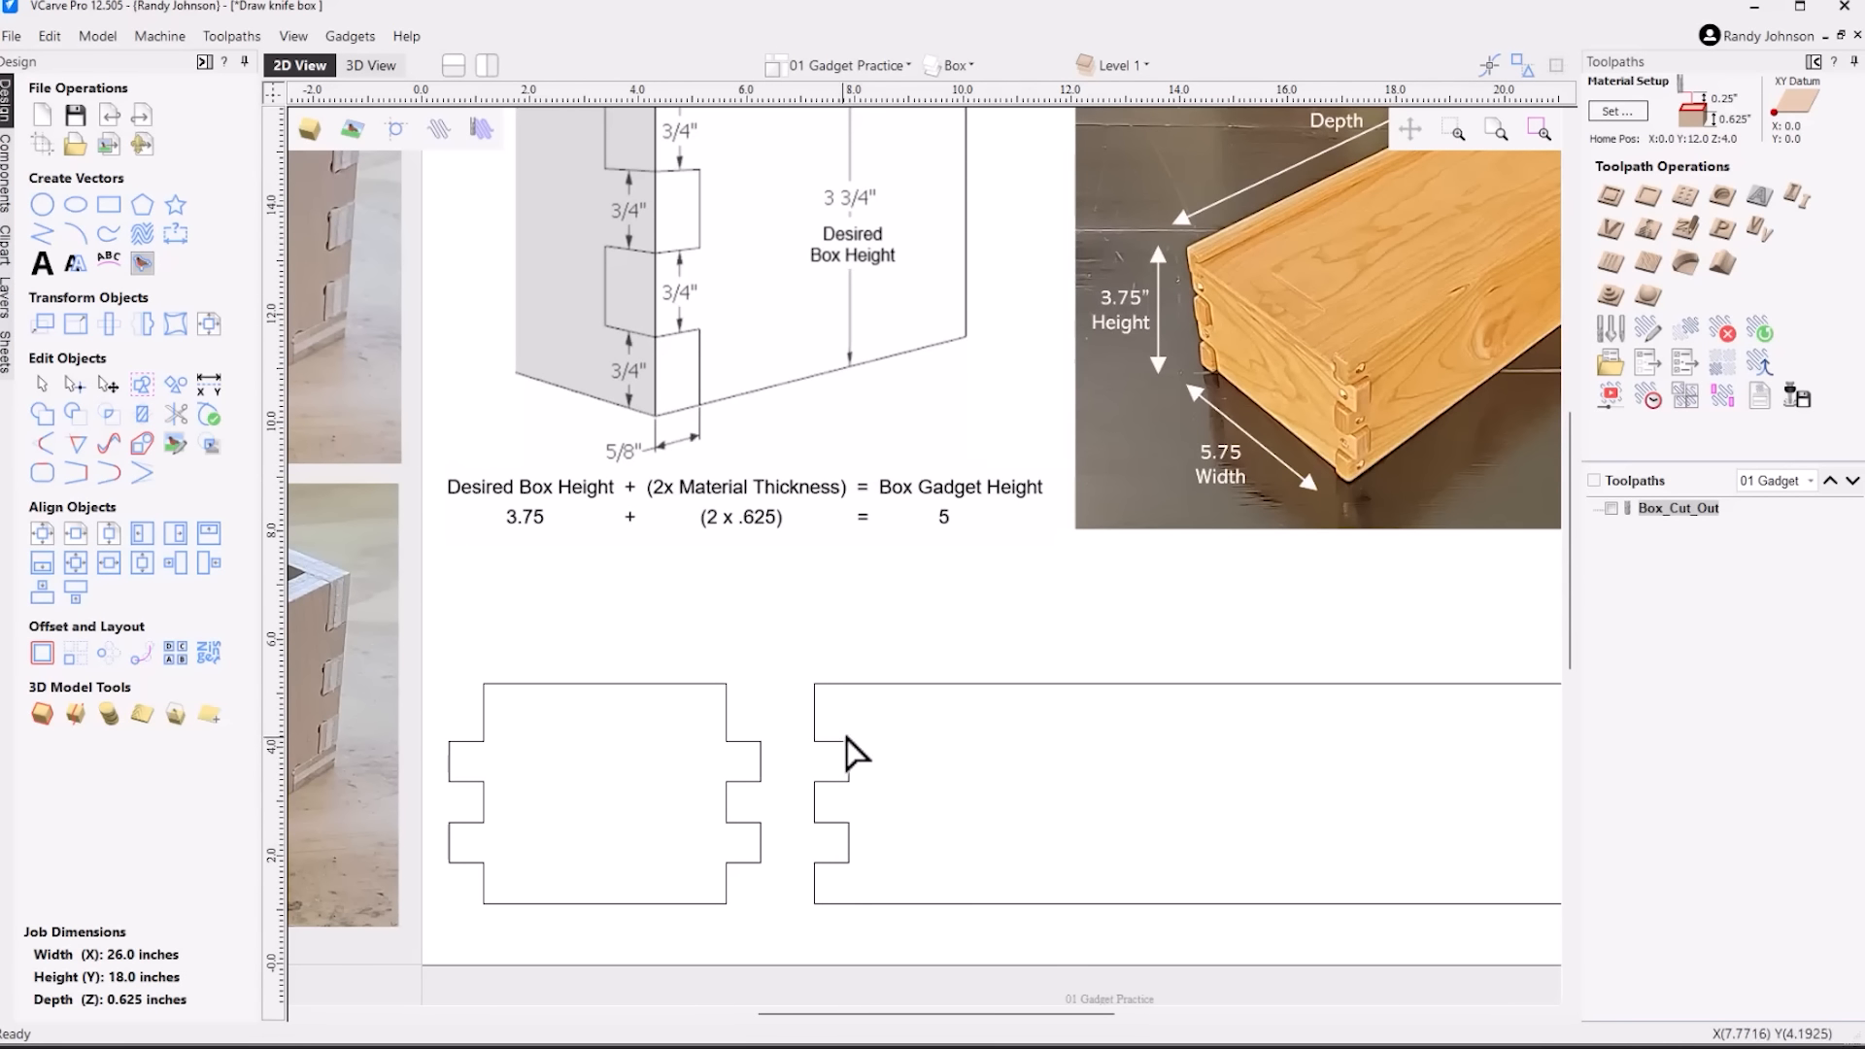
key(ctrl+a)
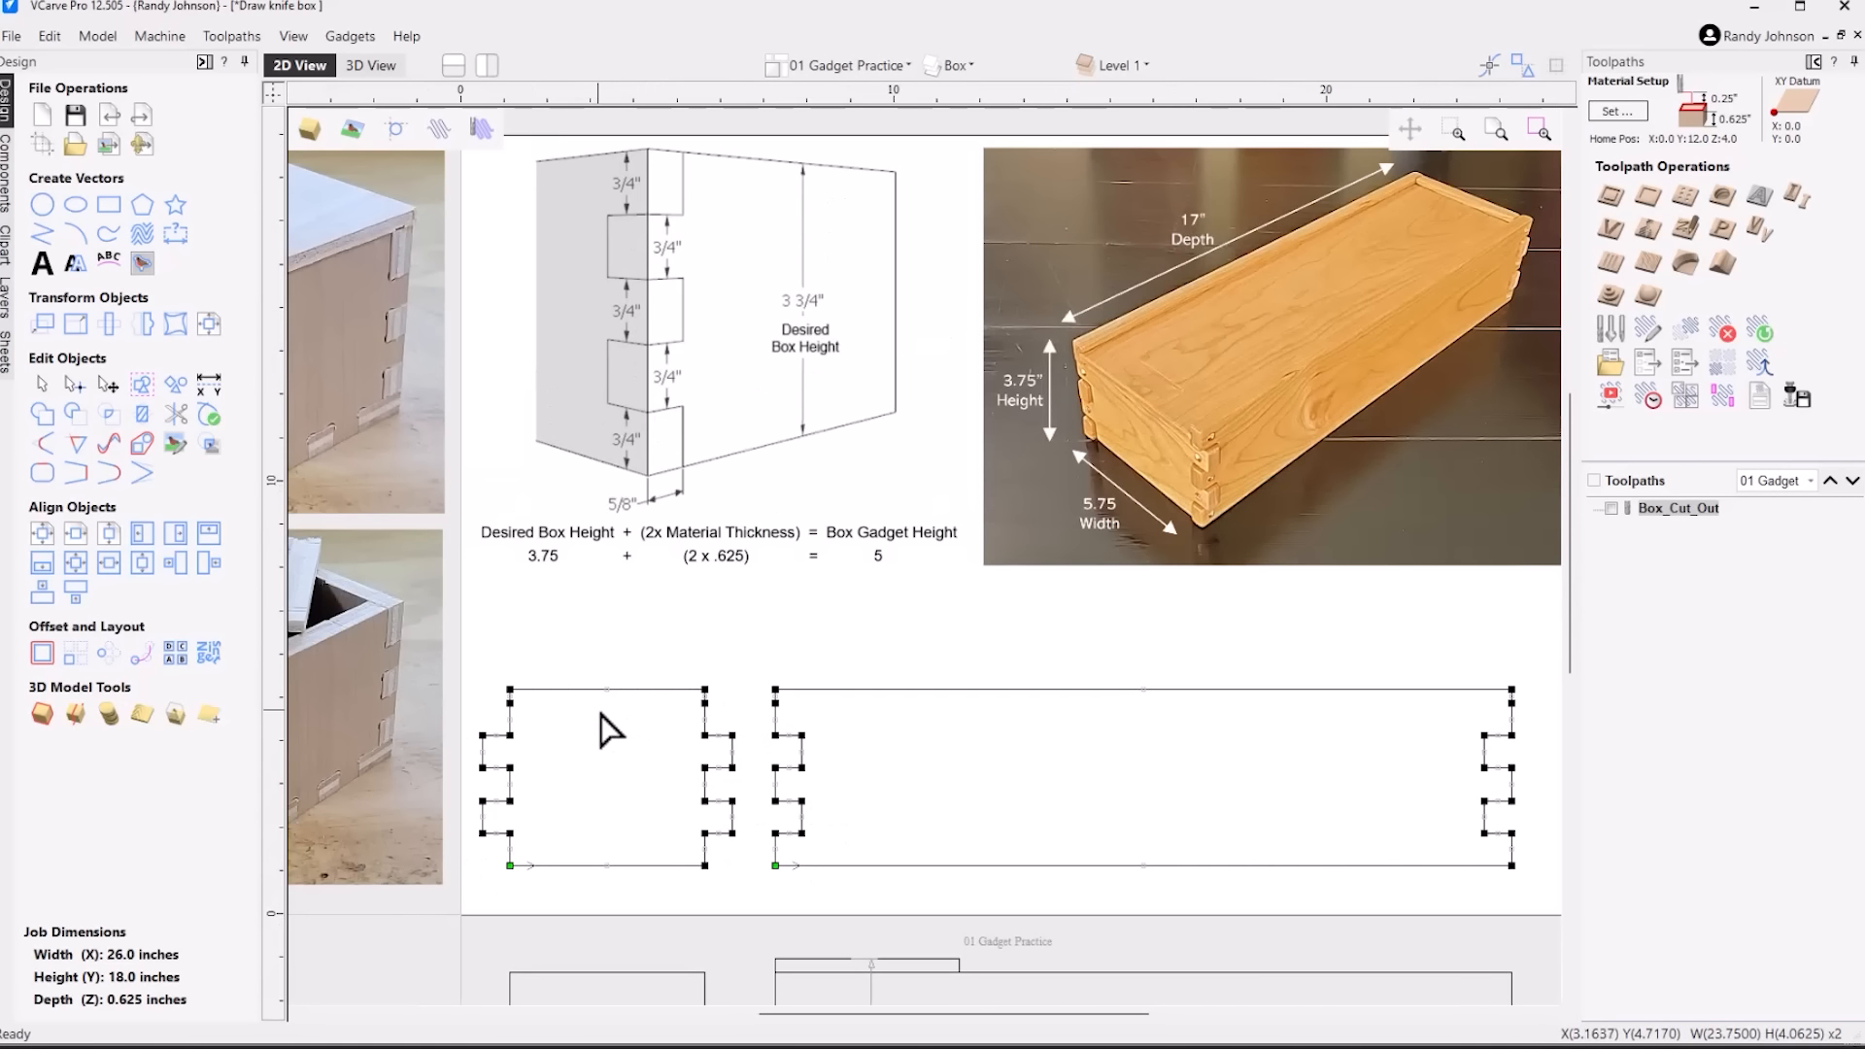
scroll(617, 727, down, 1)
drag(462, 649, 1547, 719)
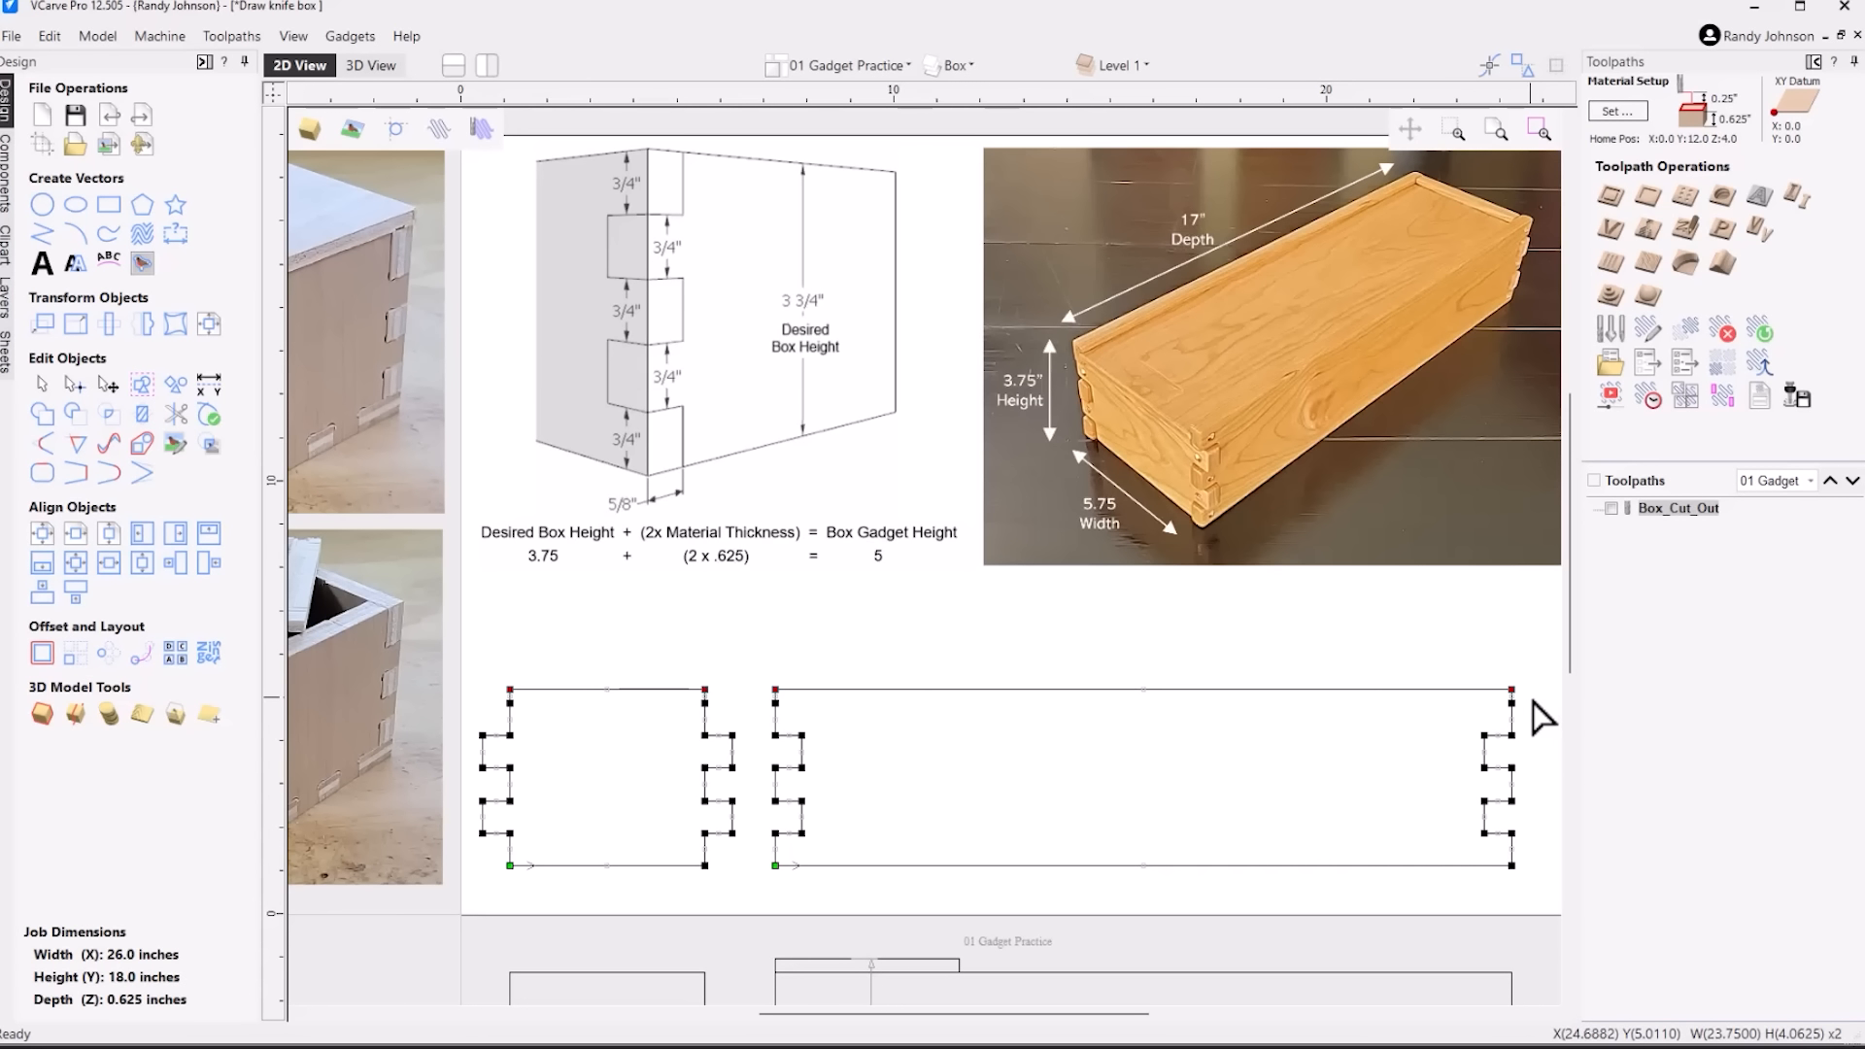
key(Down)
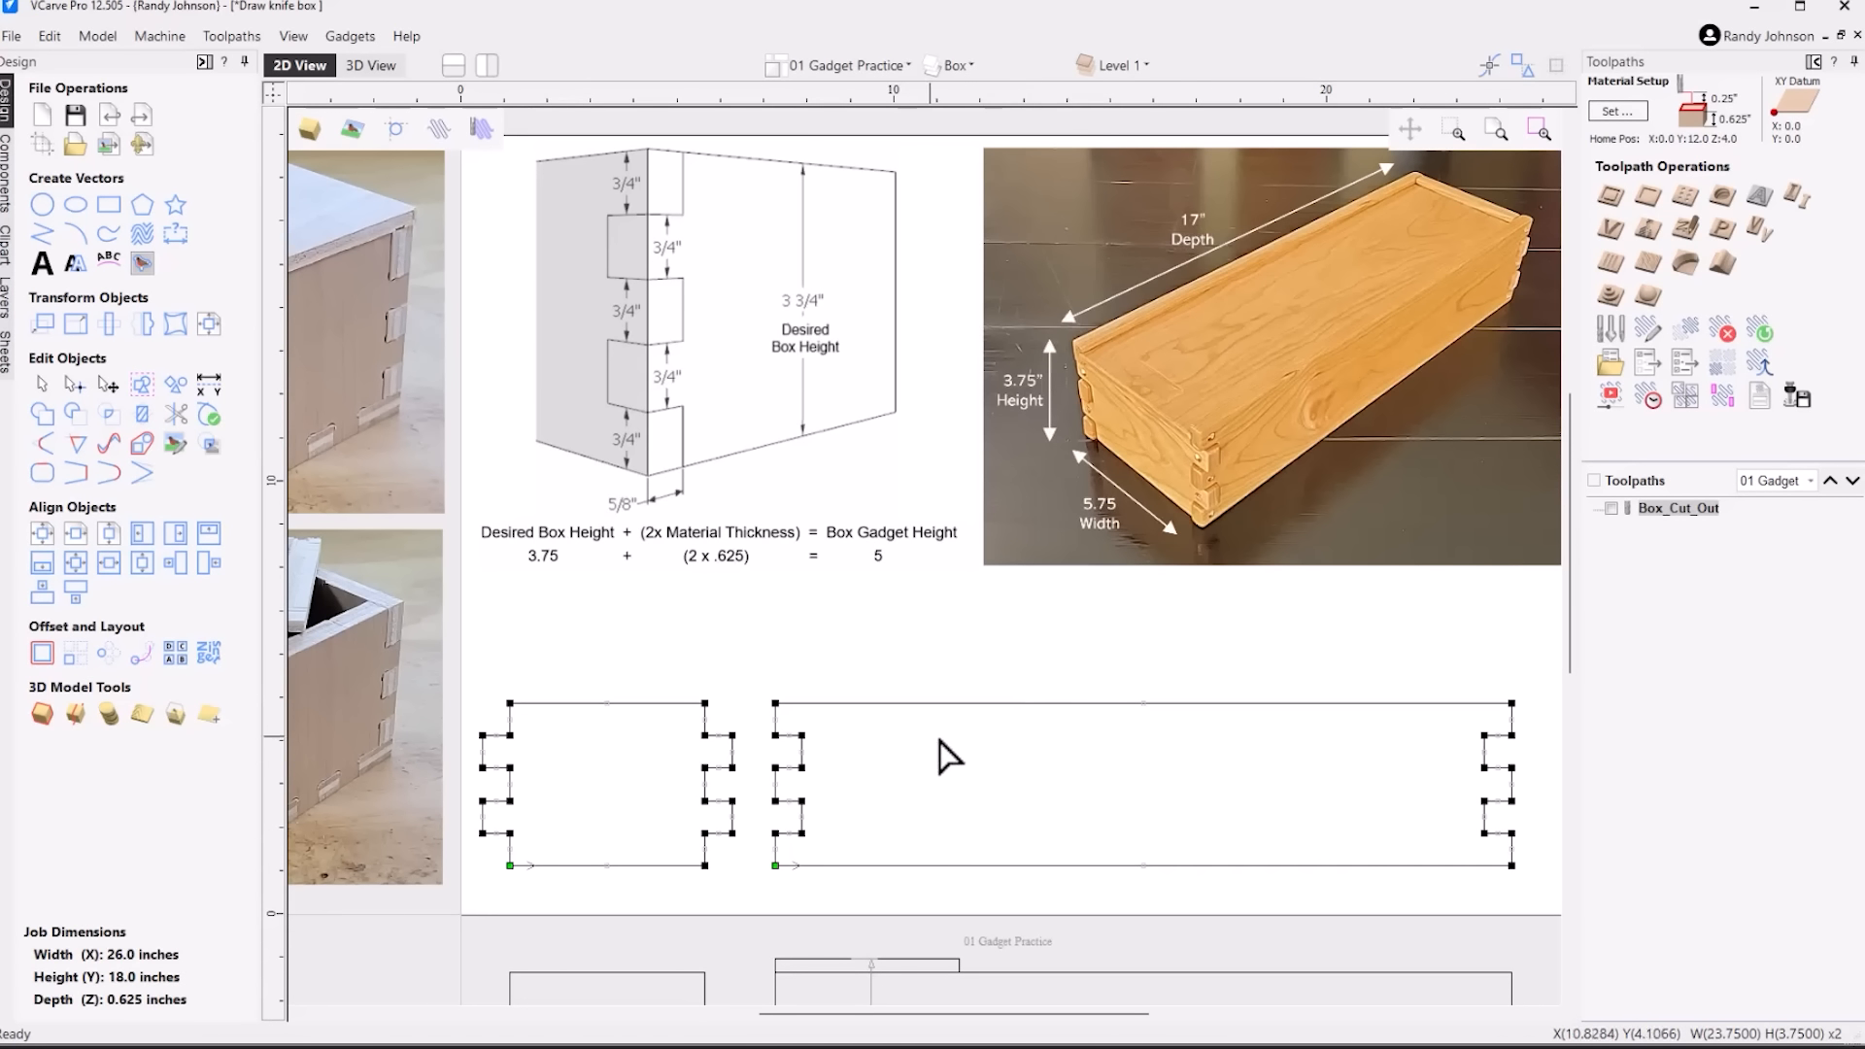
click(941, 808)
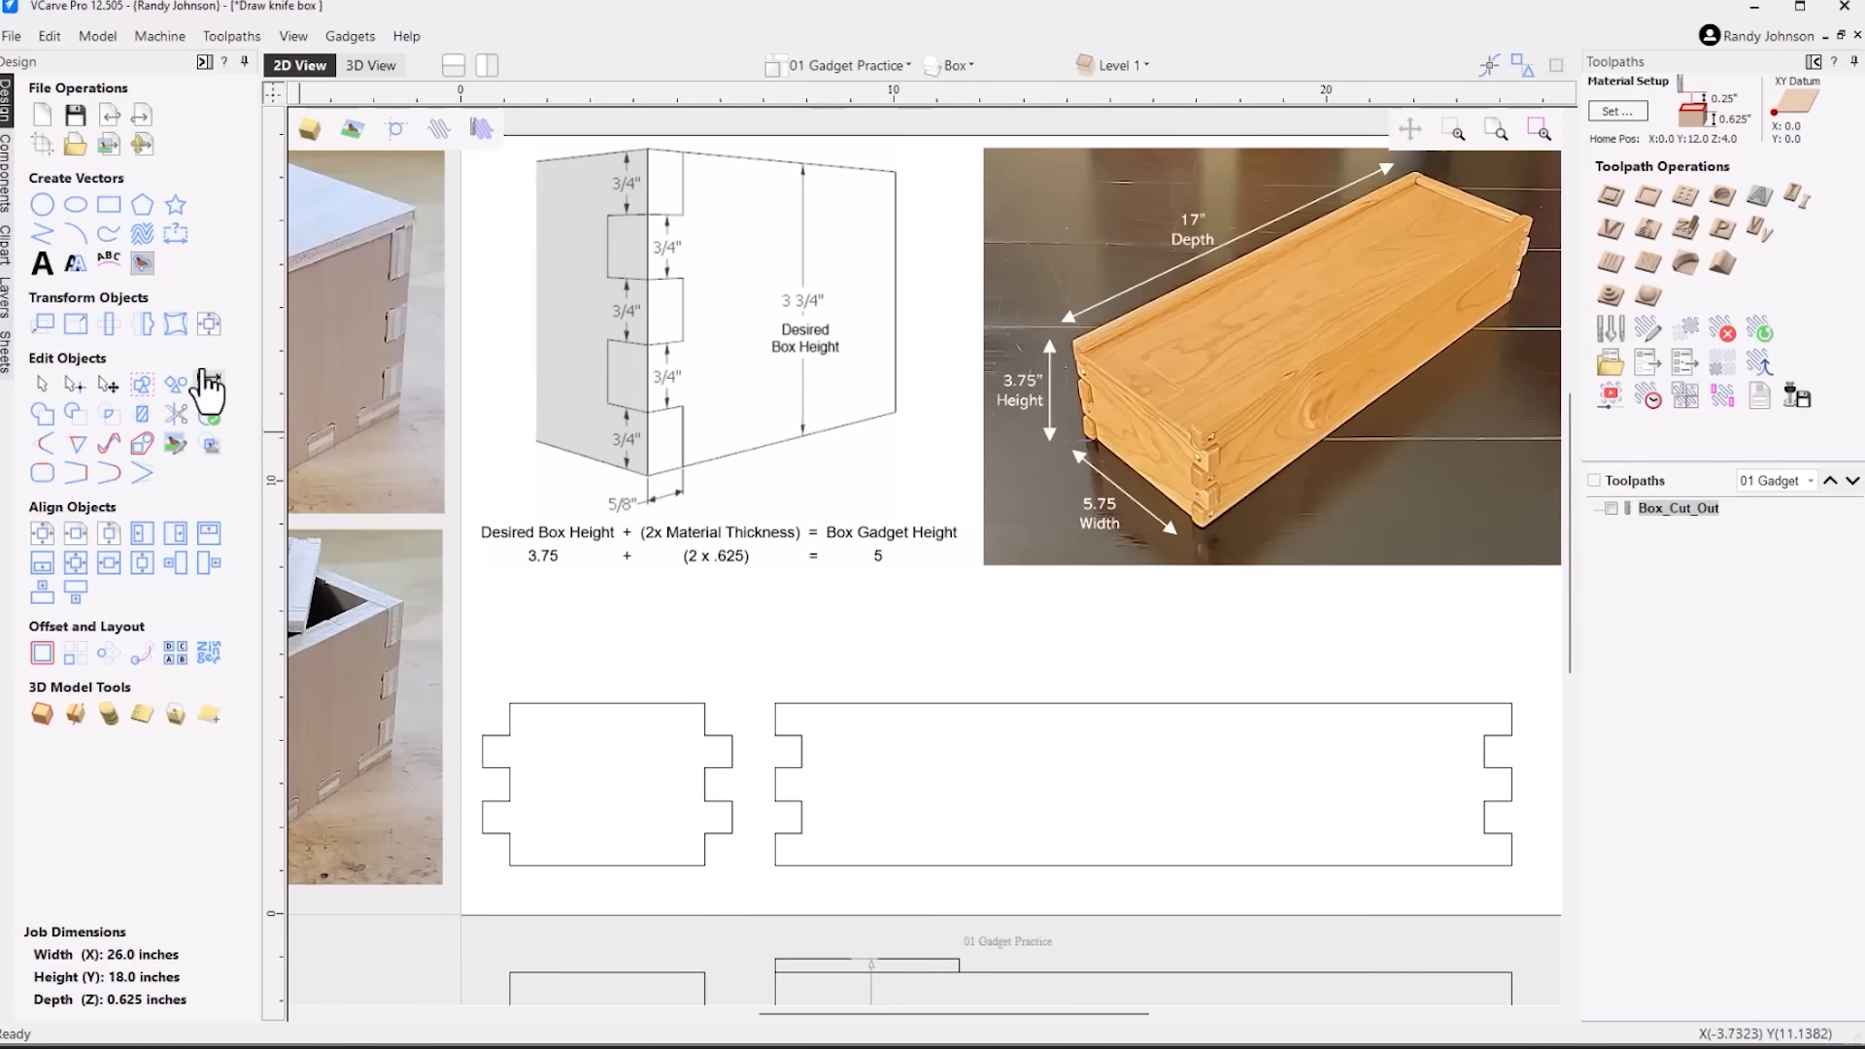
Add a vertical dimension across the full height of the long side panel, placed near its left end
click(177, 237)
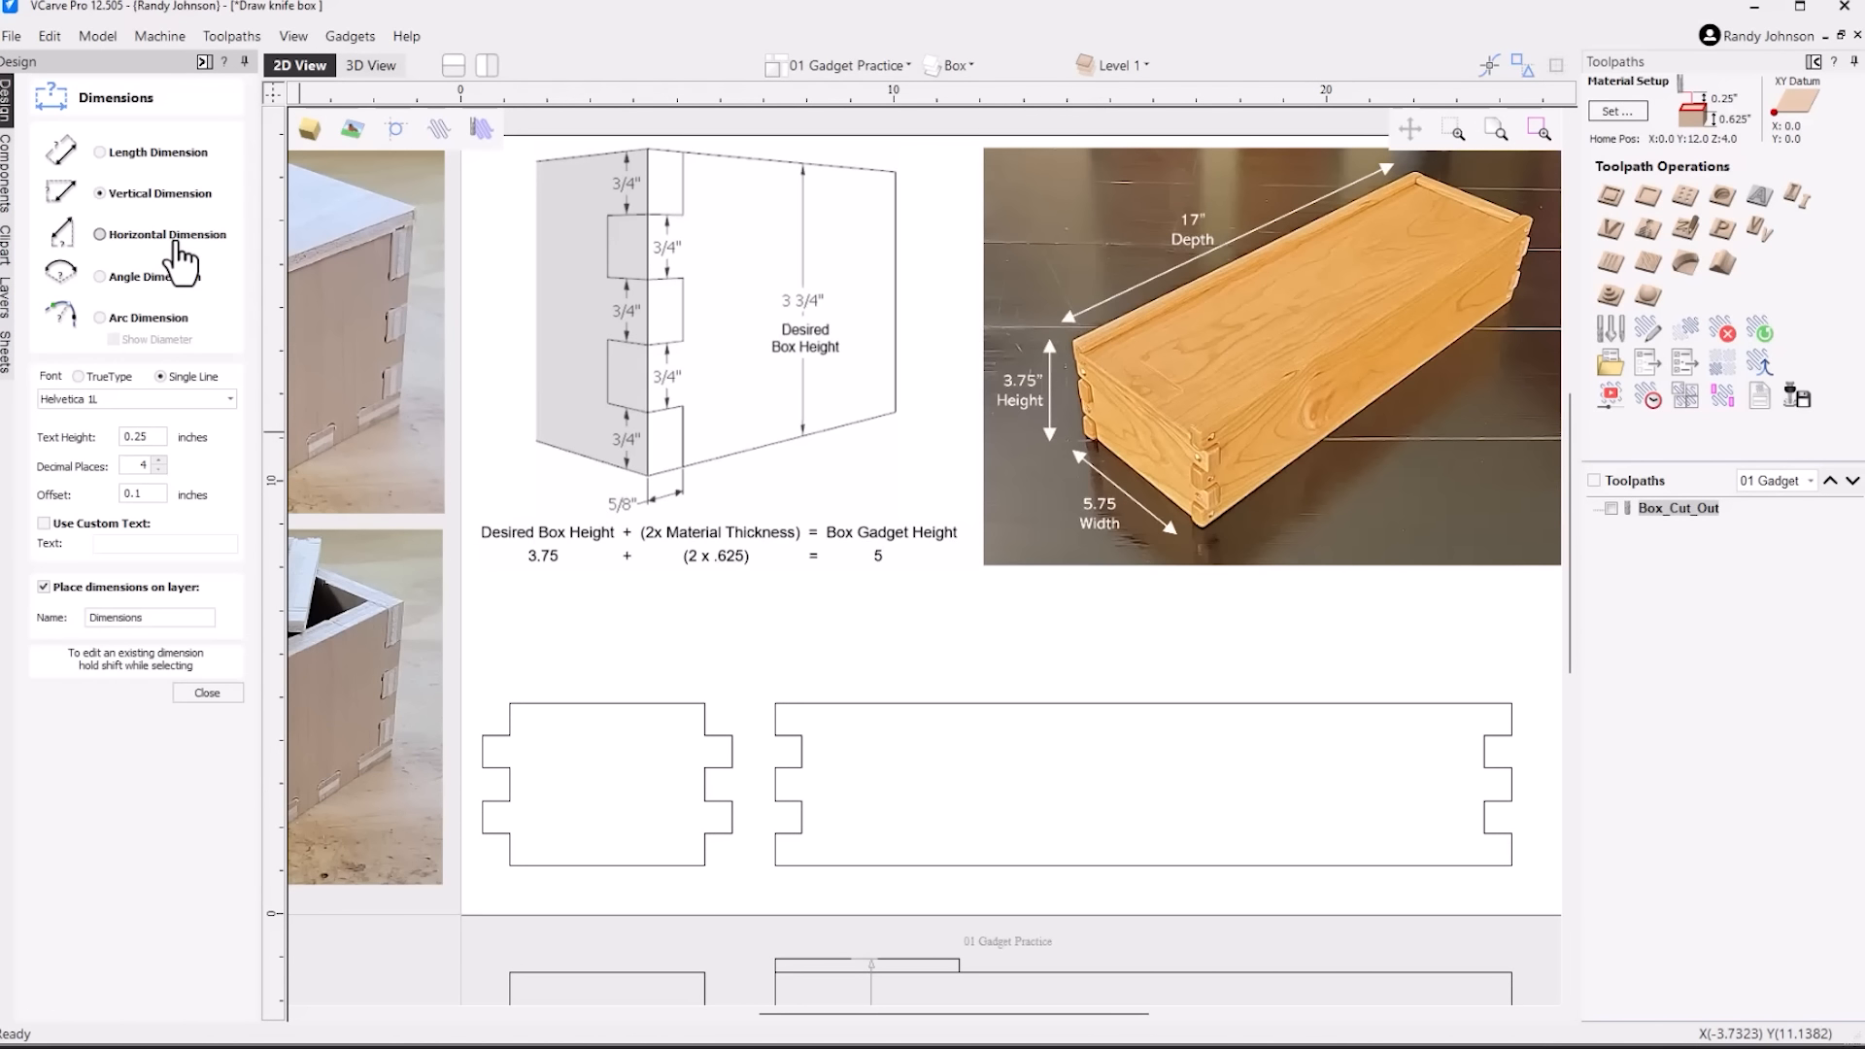
scroll(760, 862, up, 2)
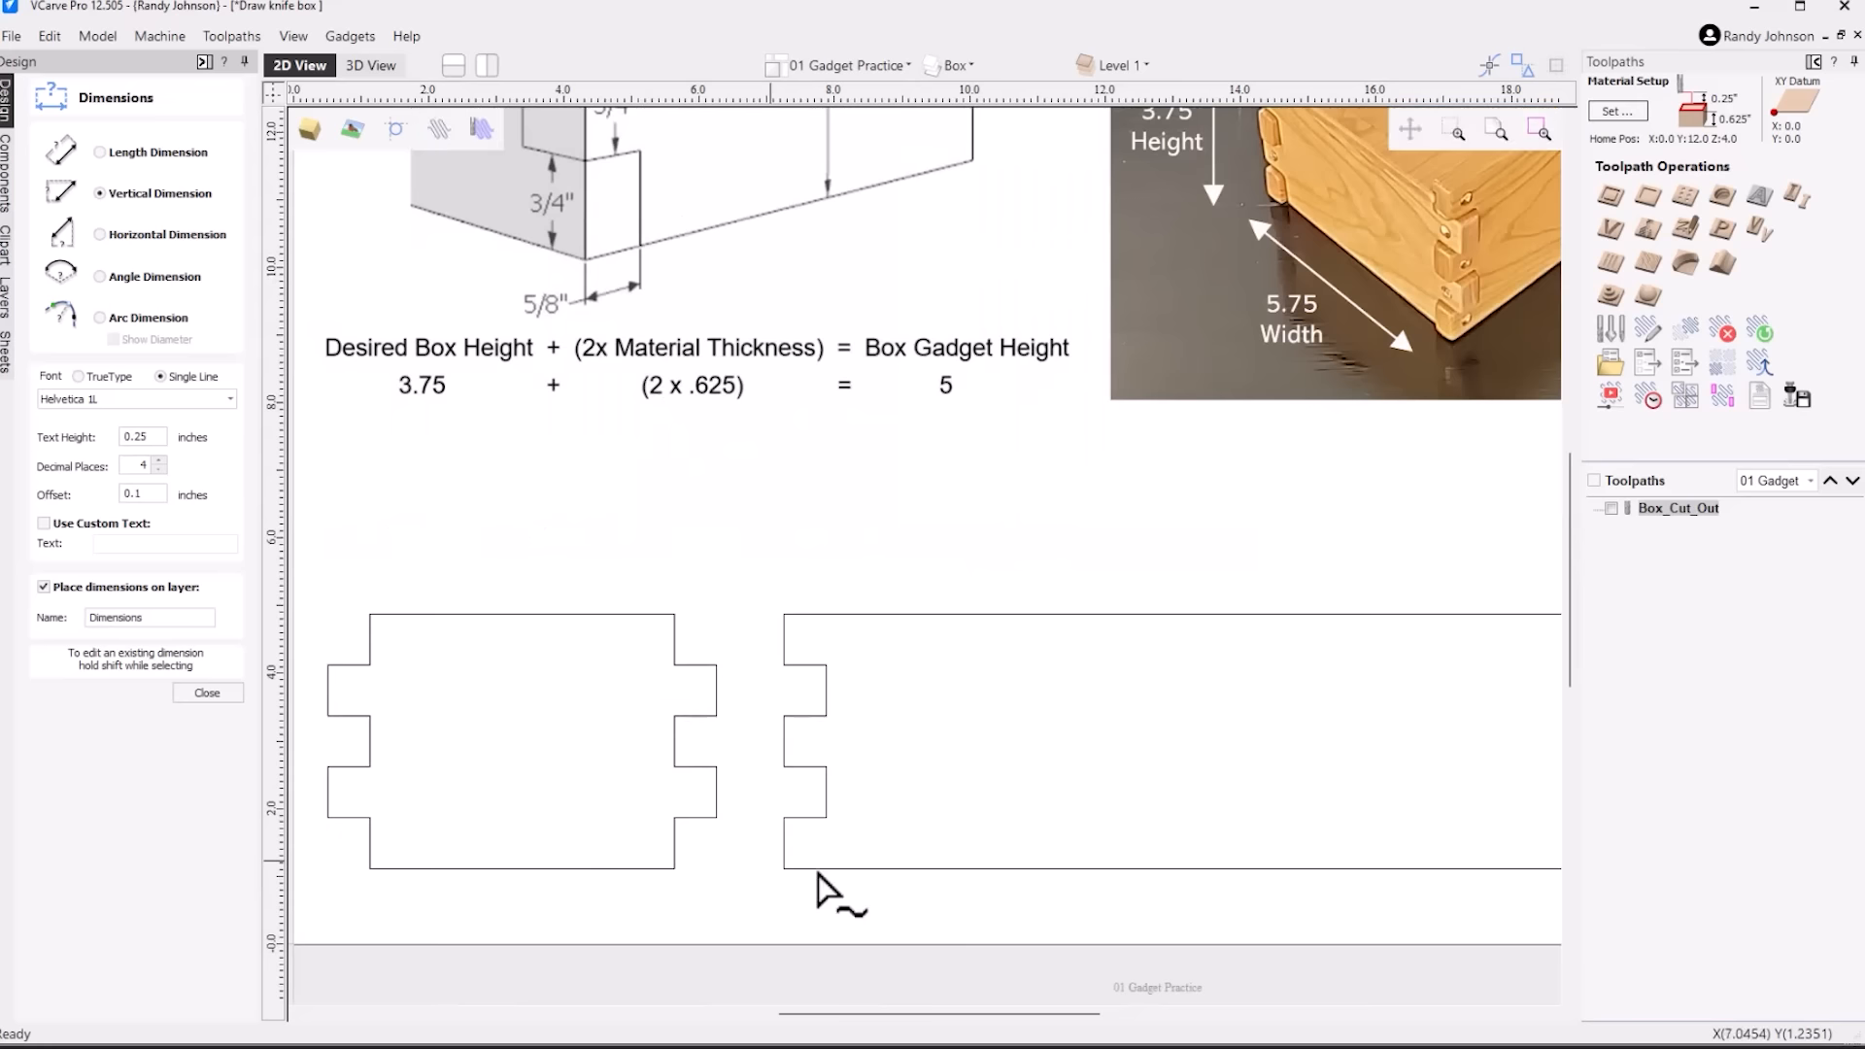
click(965, 867)
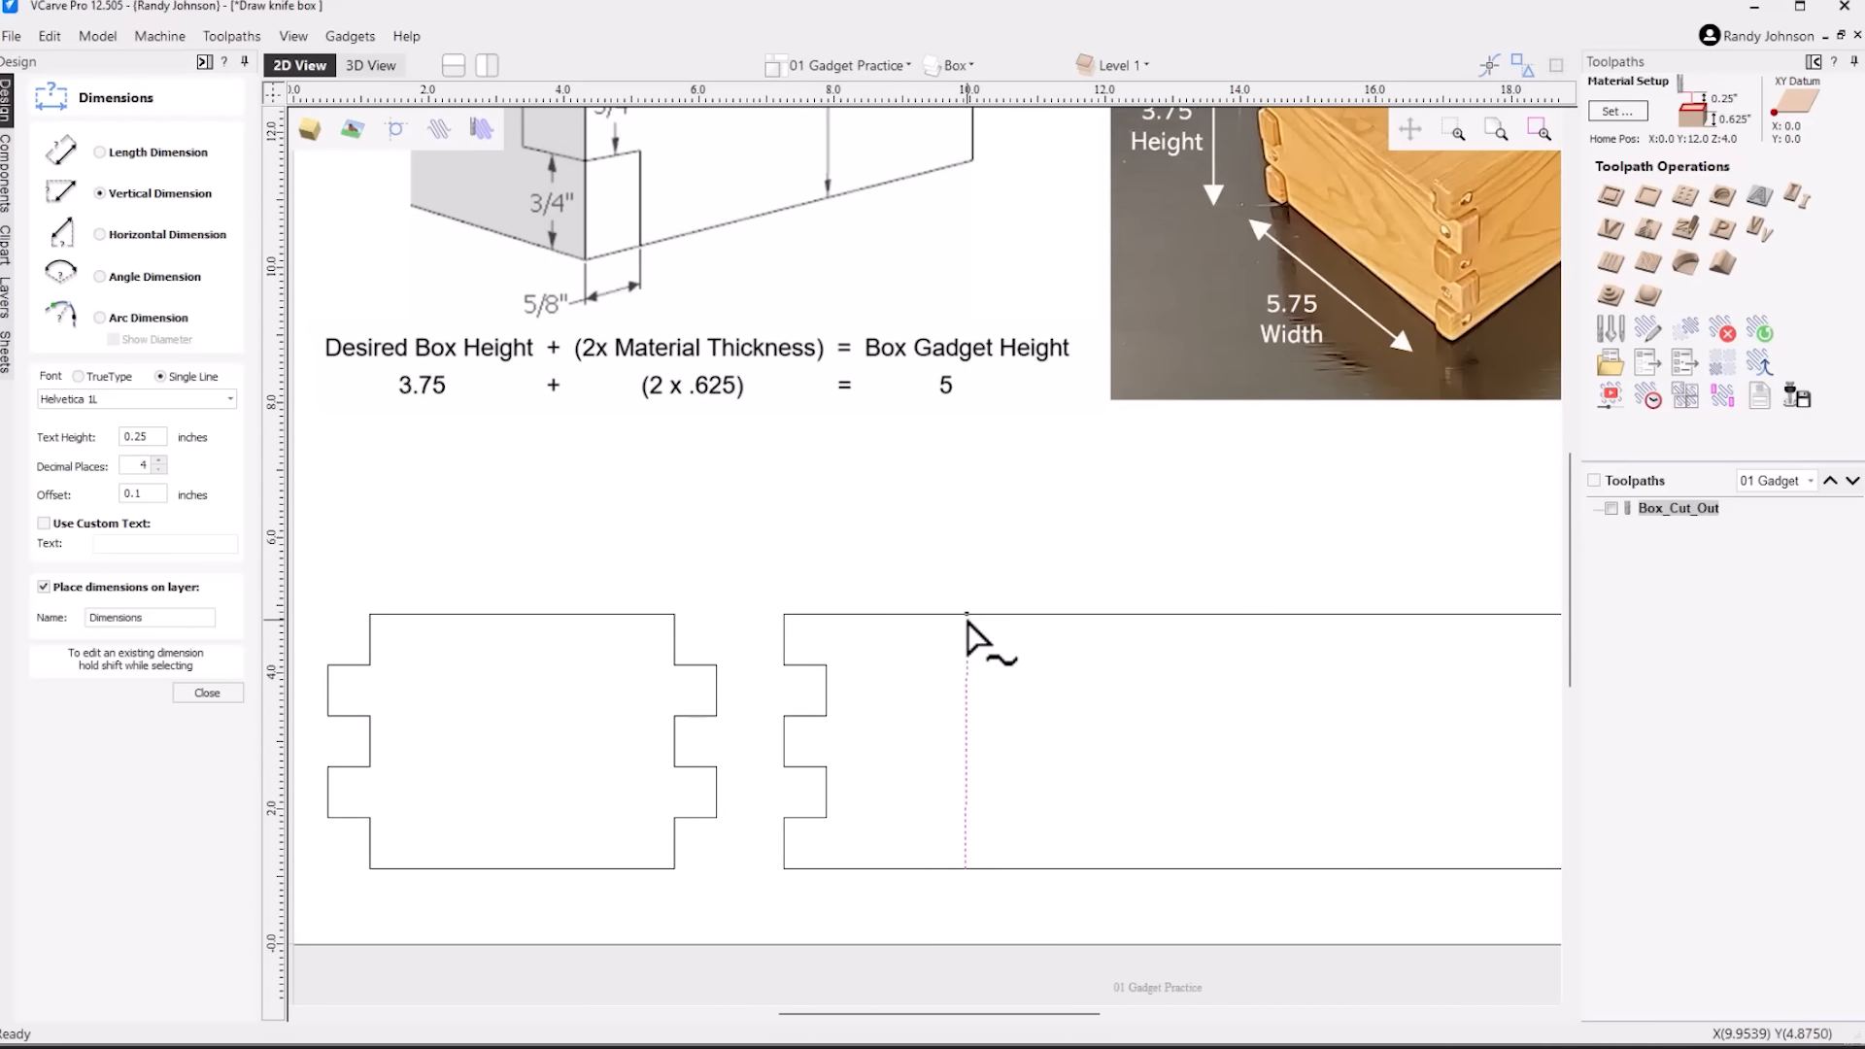
click(967, 616)
click(1002, 742)
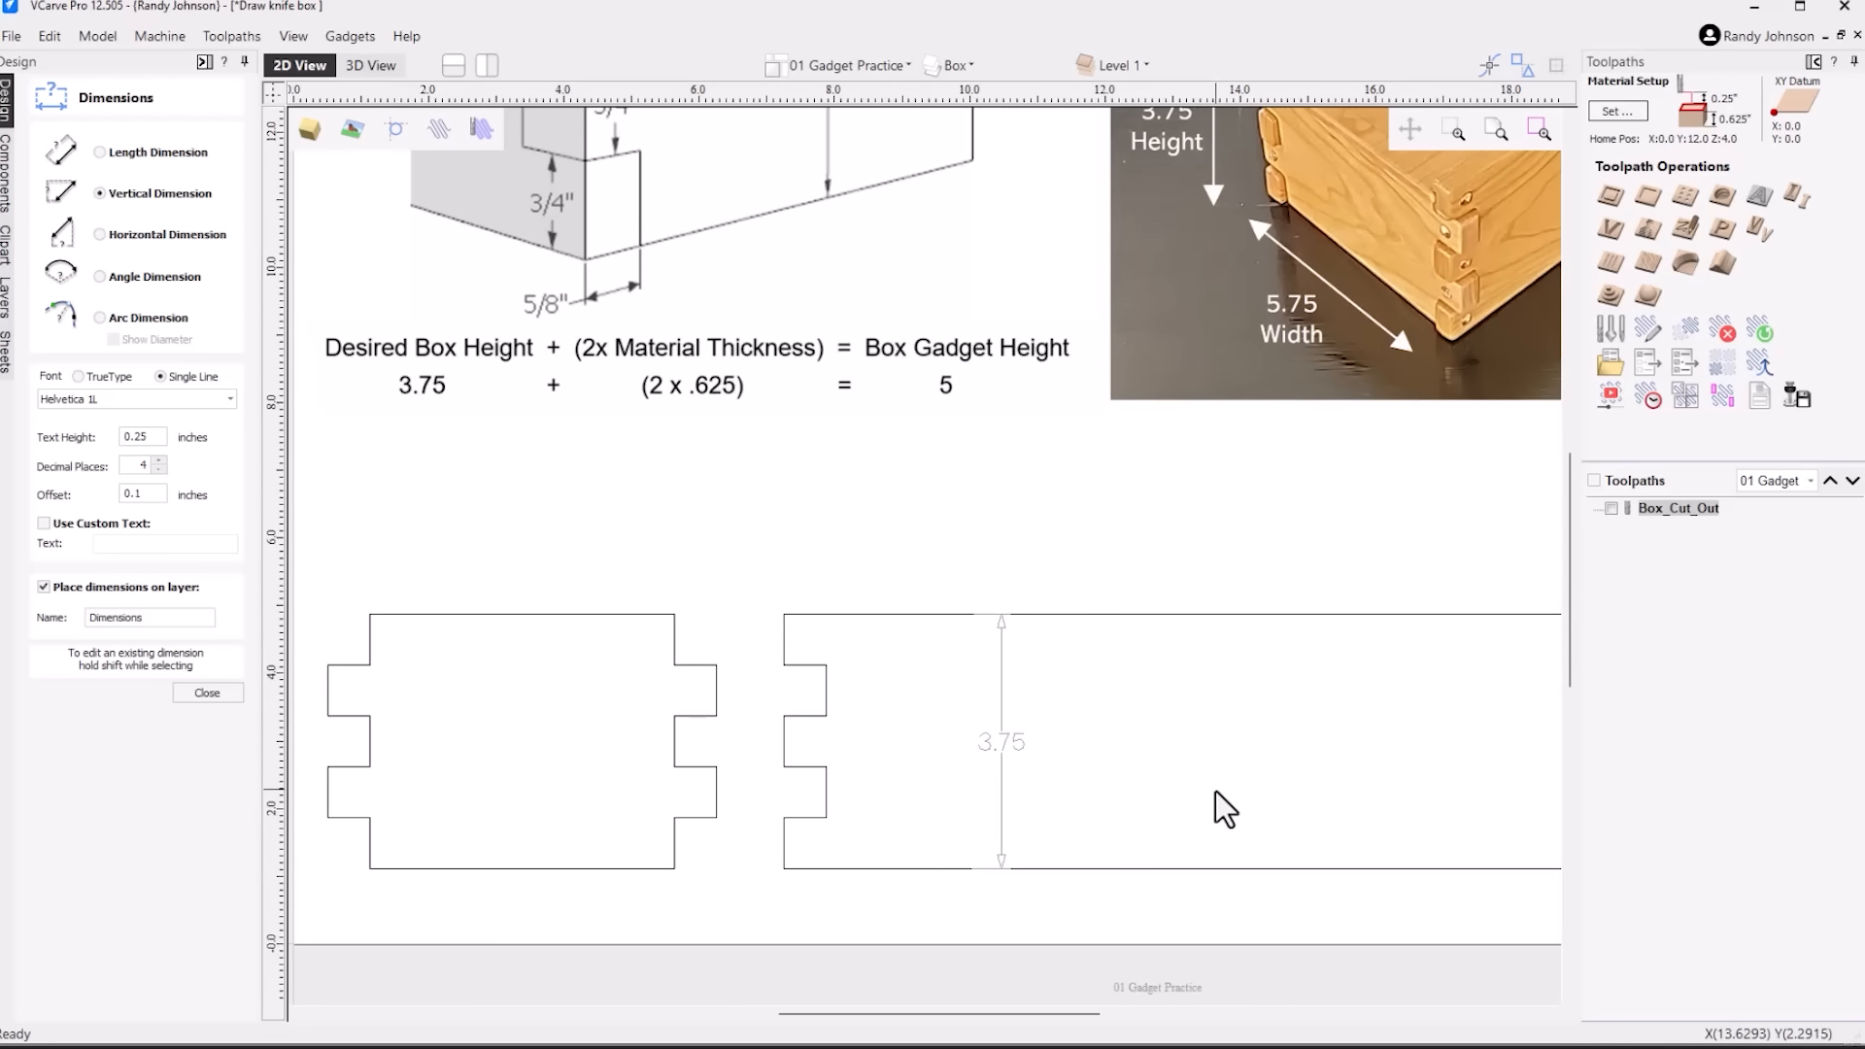
Add vertical dimensions to the upper three finger and notch segments at the left end of the side panel
scroll(1082, 841, down, 1)
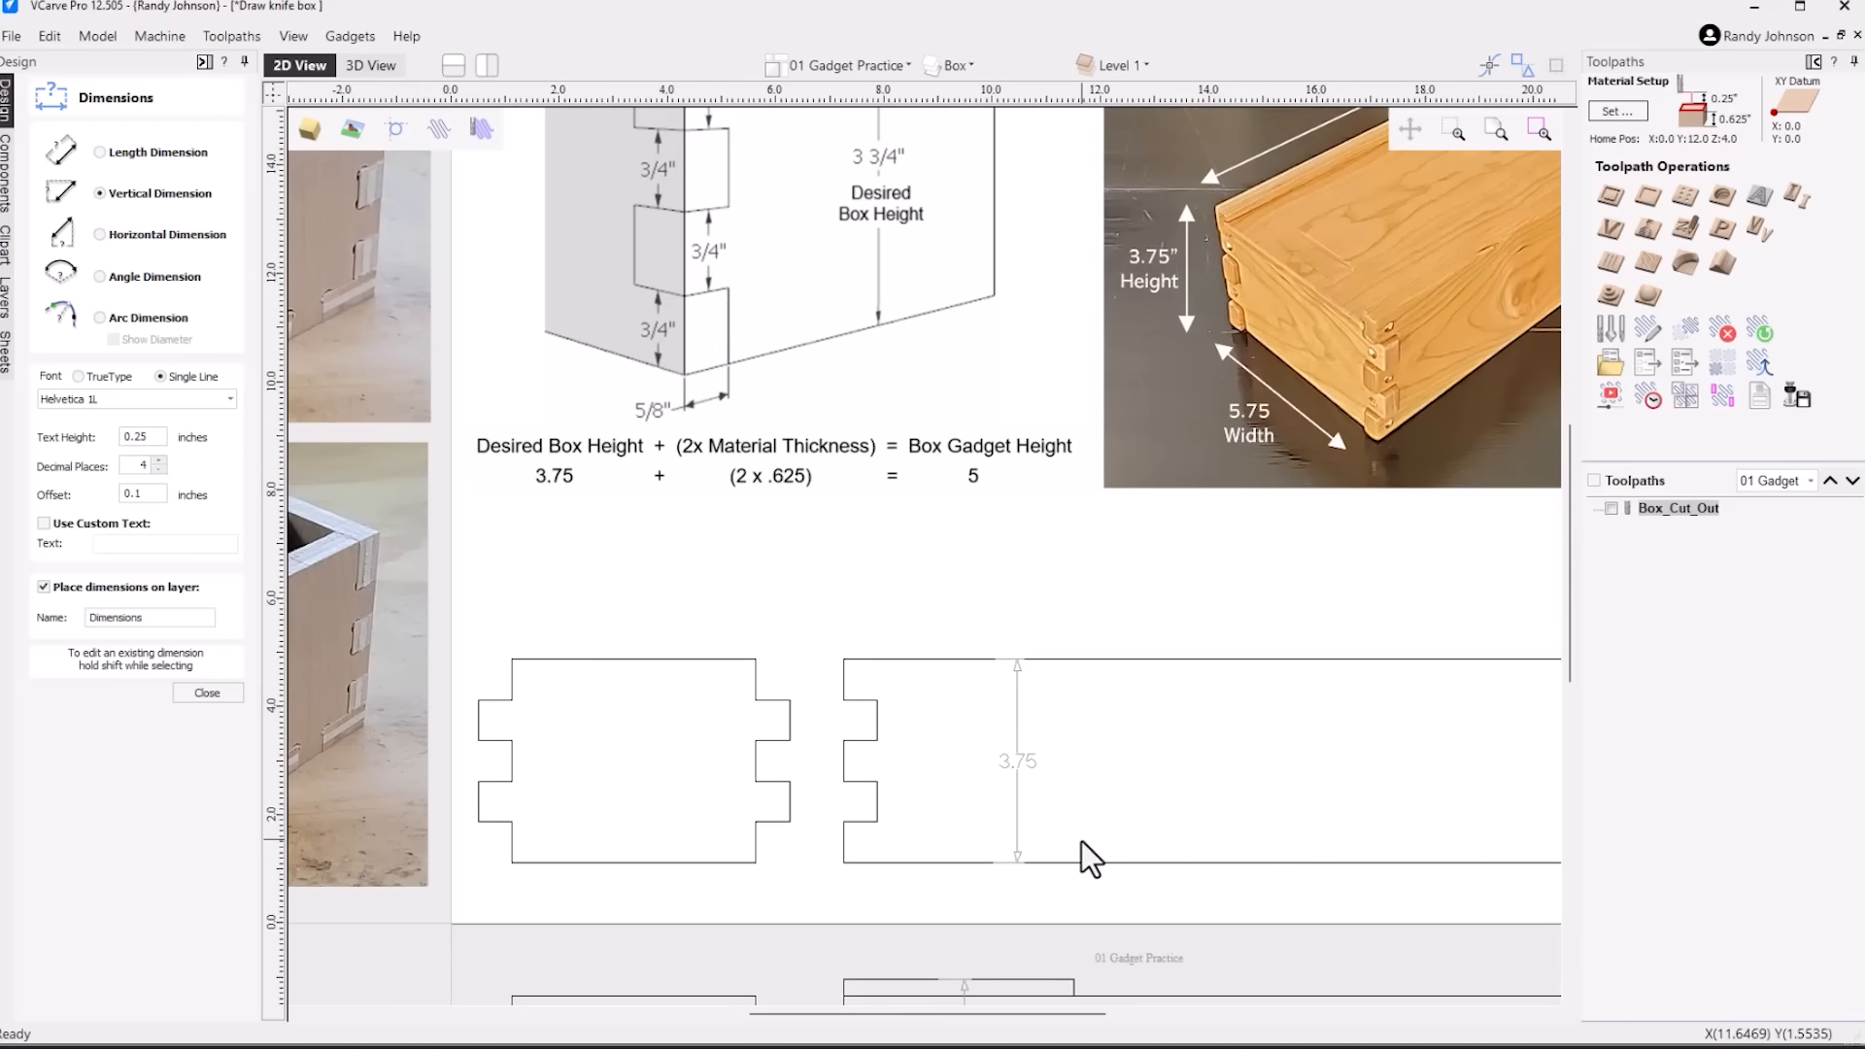
scroll(892, 779, up, 1)
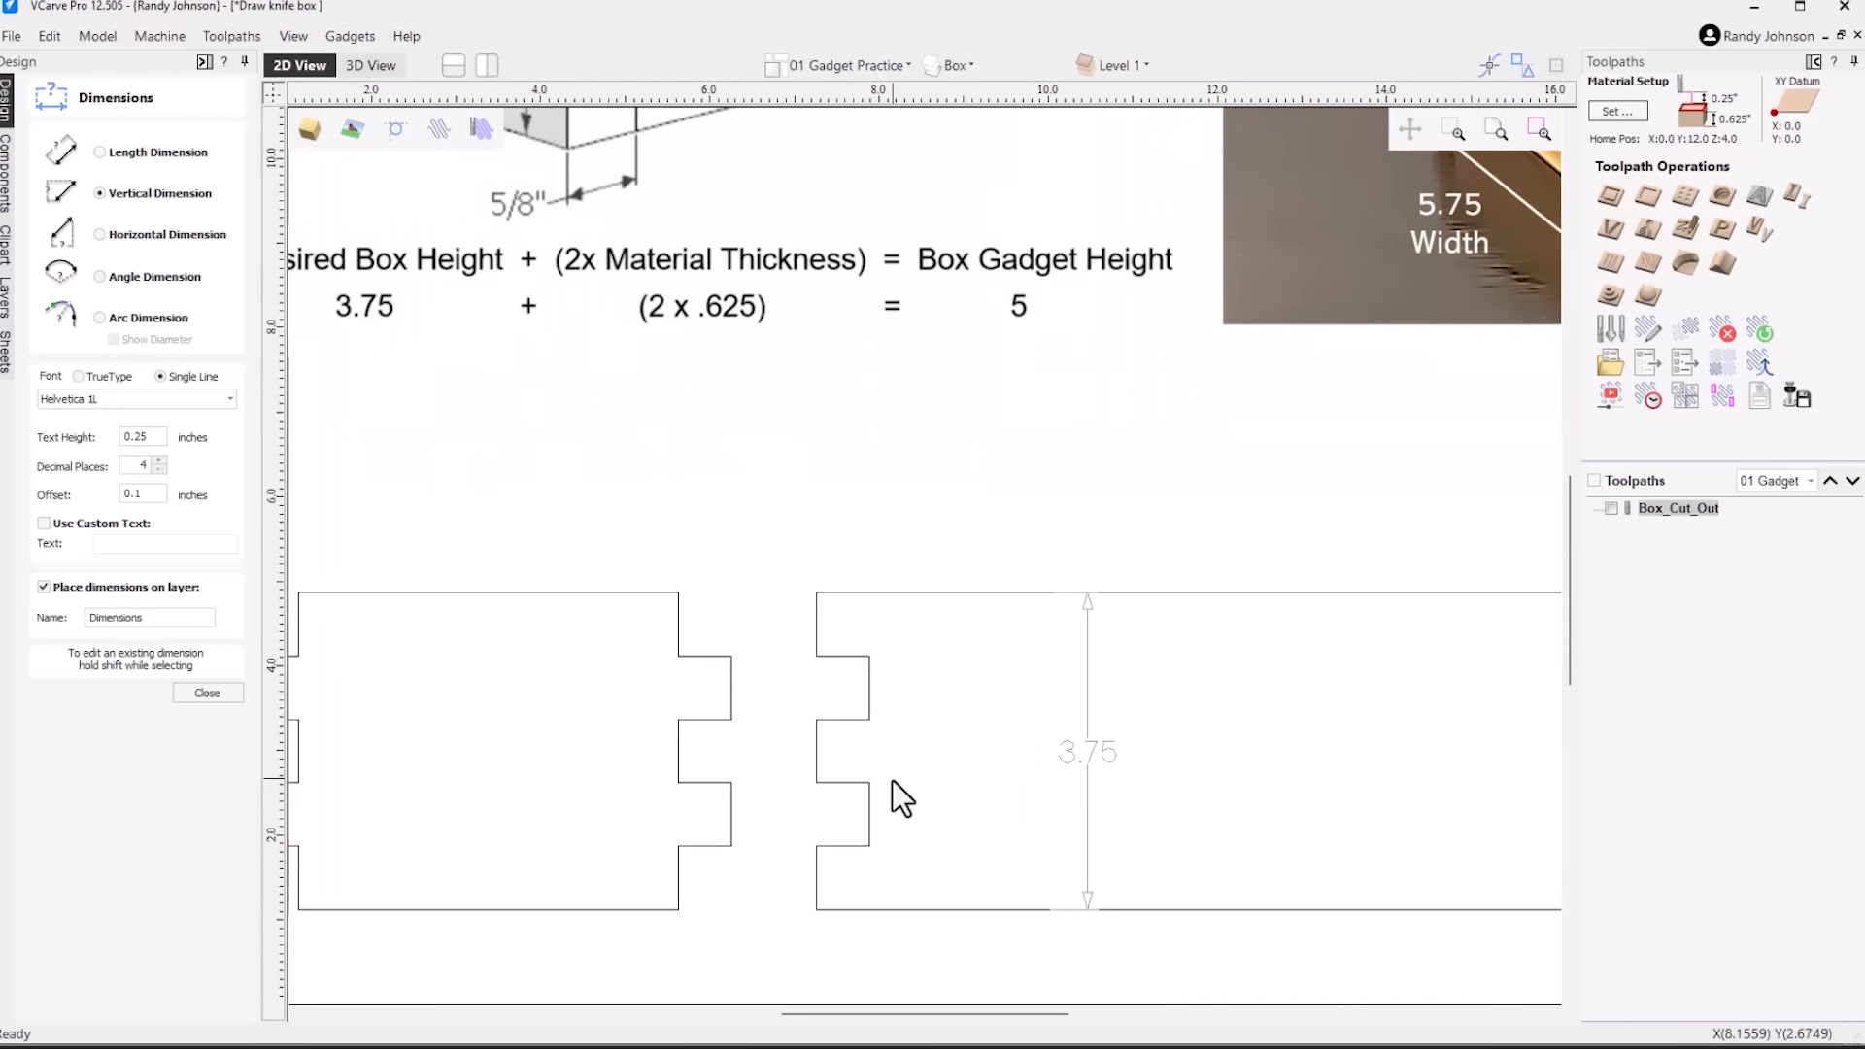
click(874, 653)
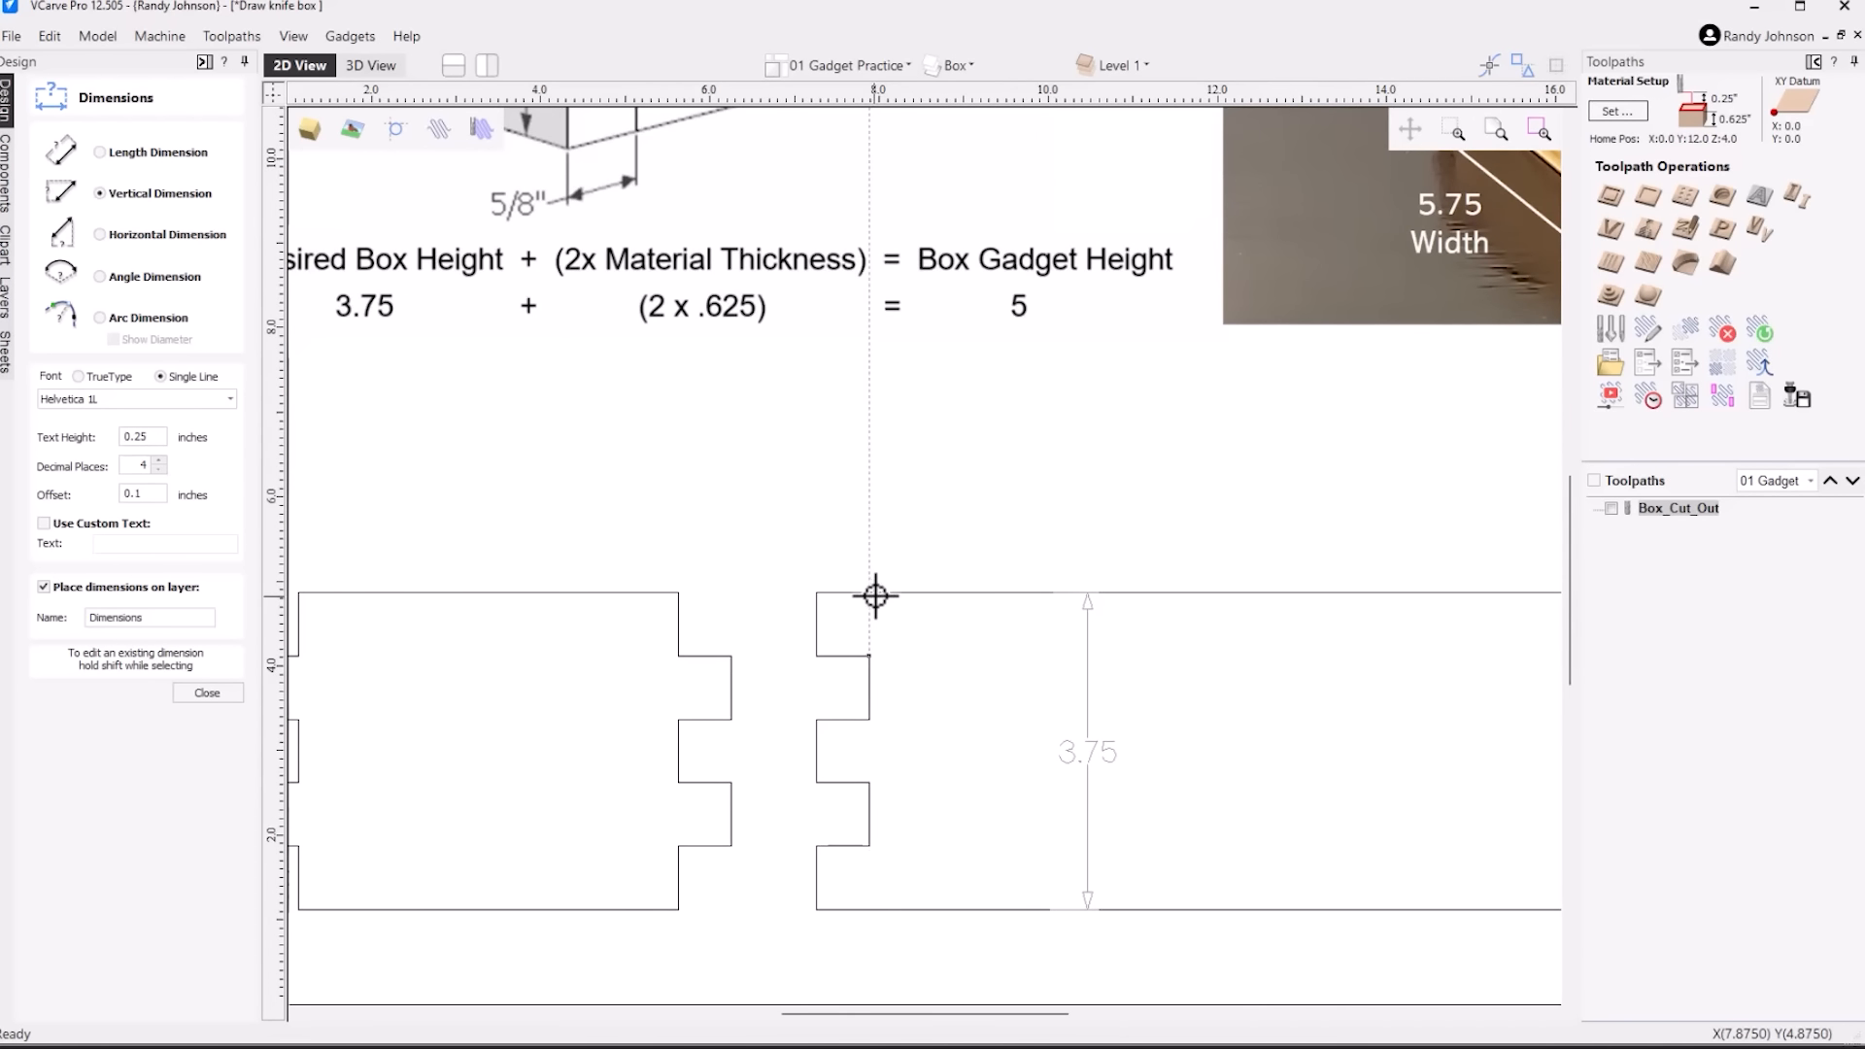
click(914, 629)
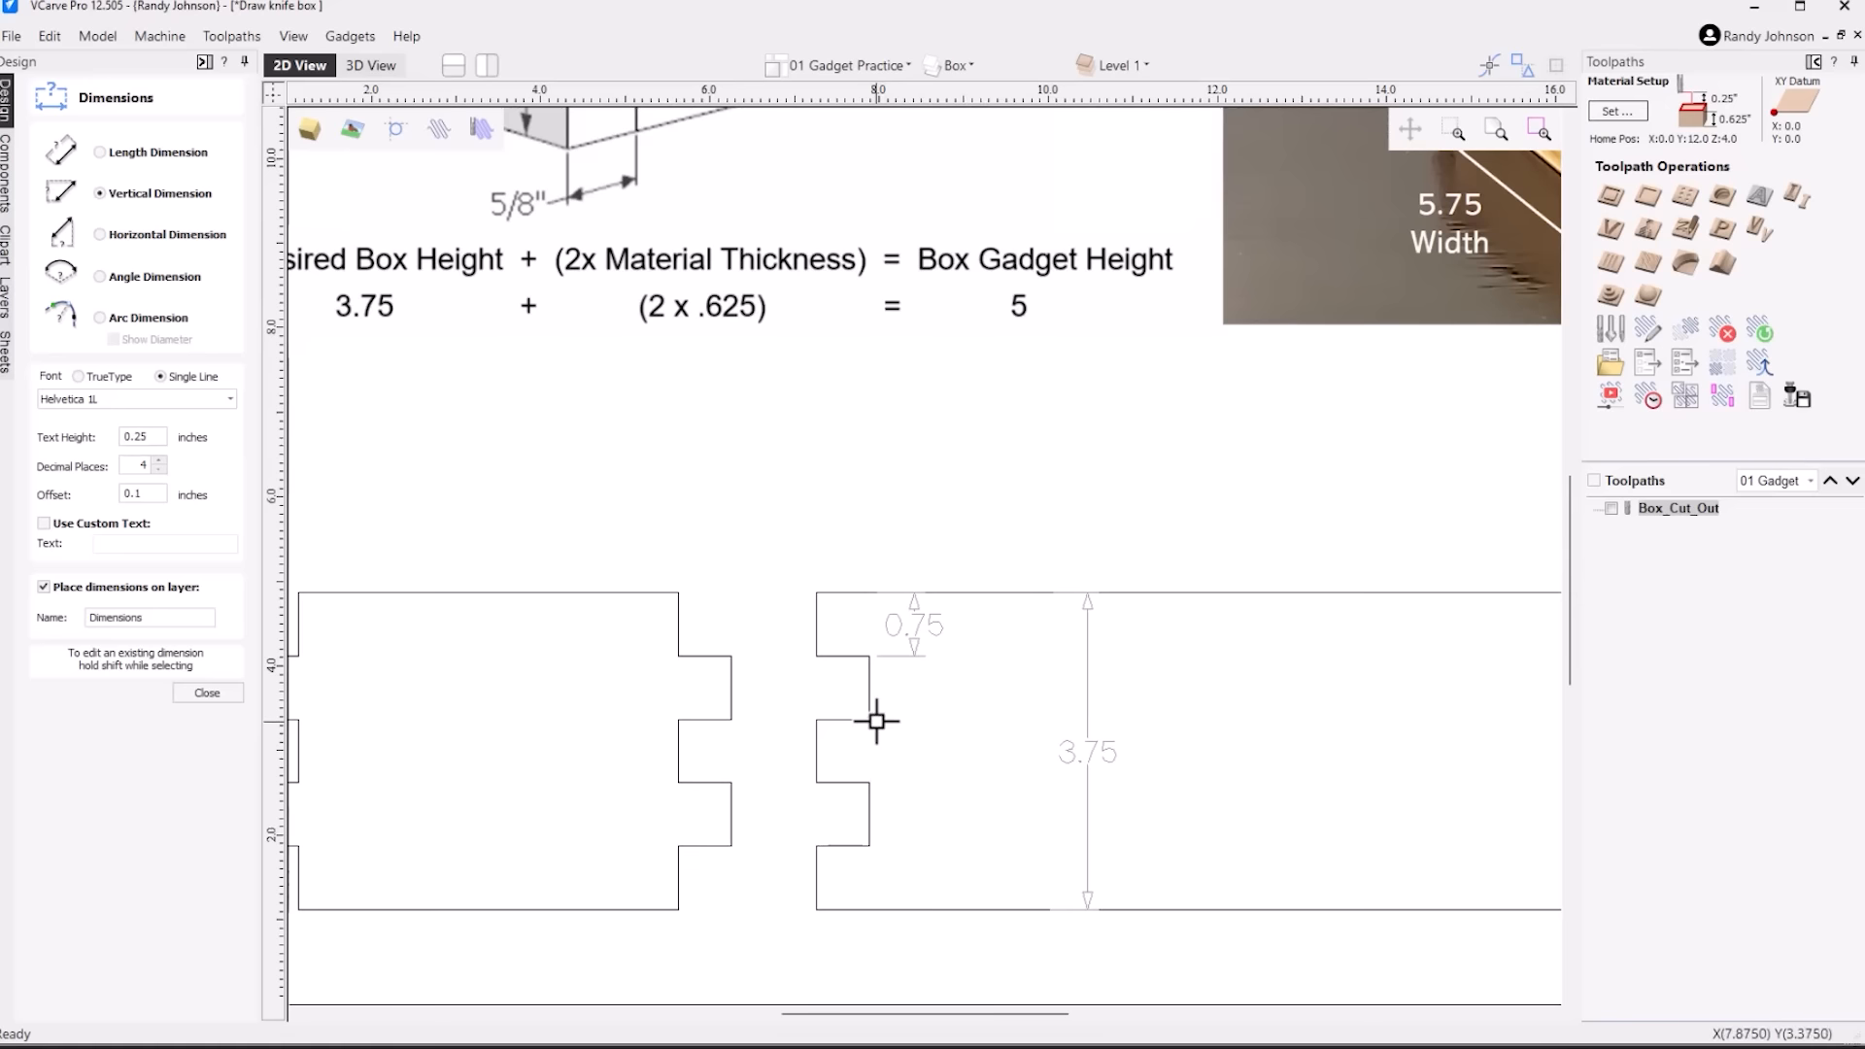
click(870, 657)
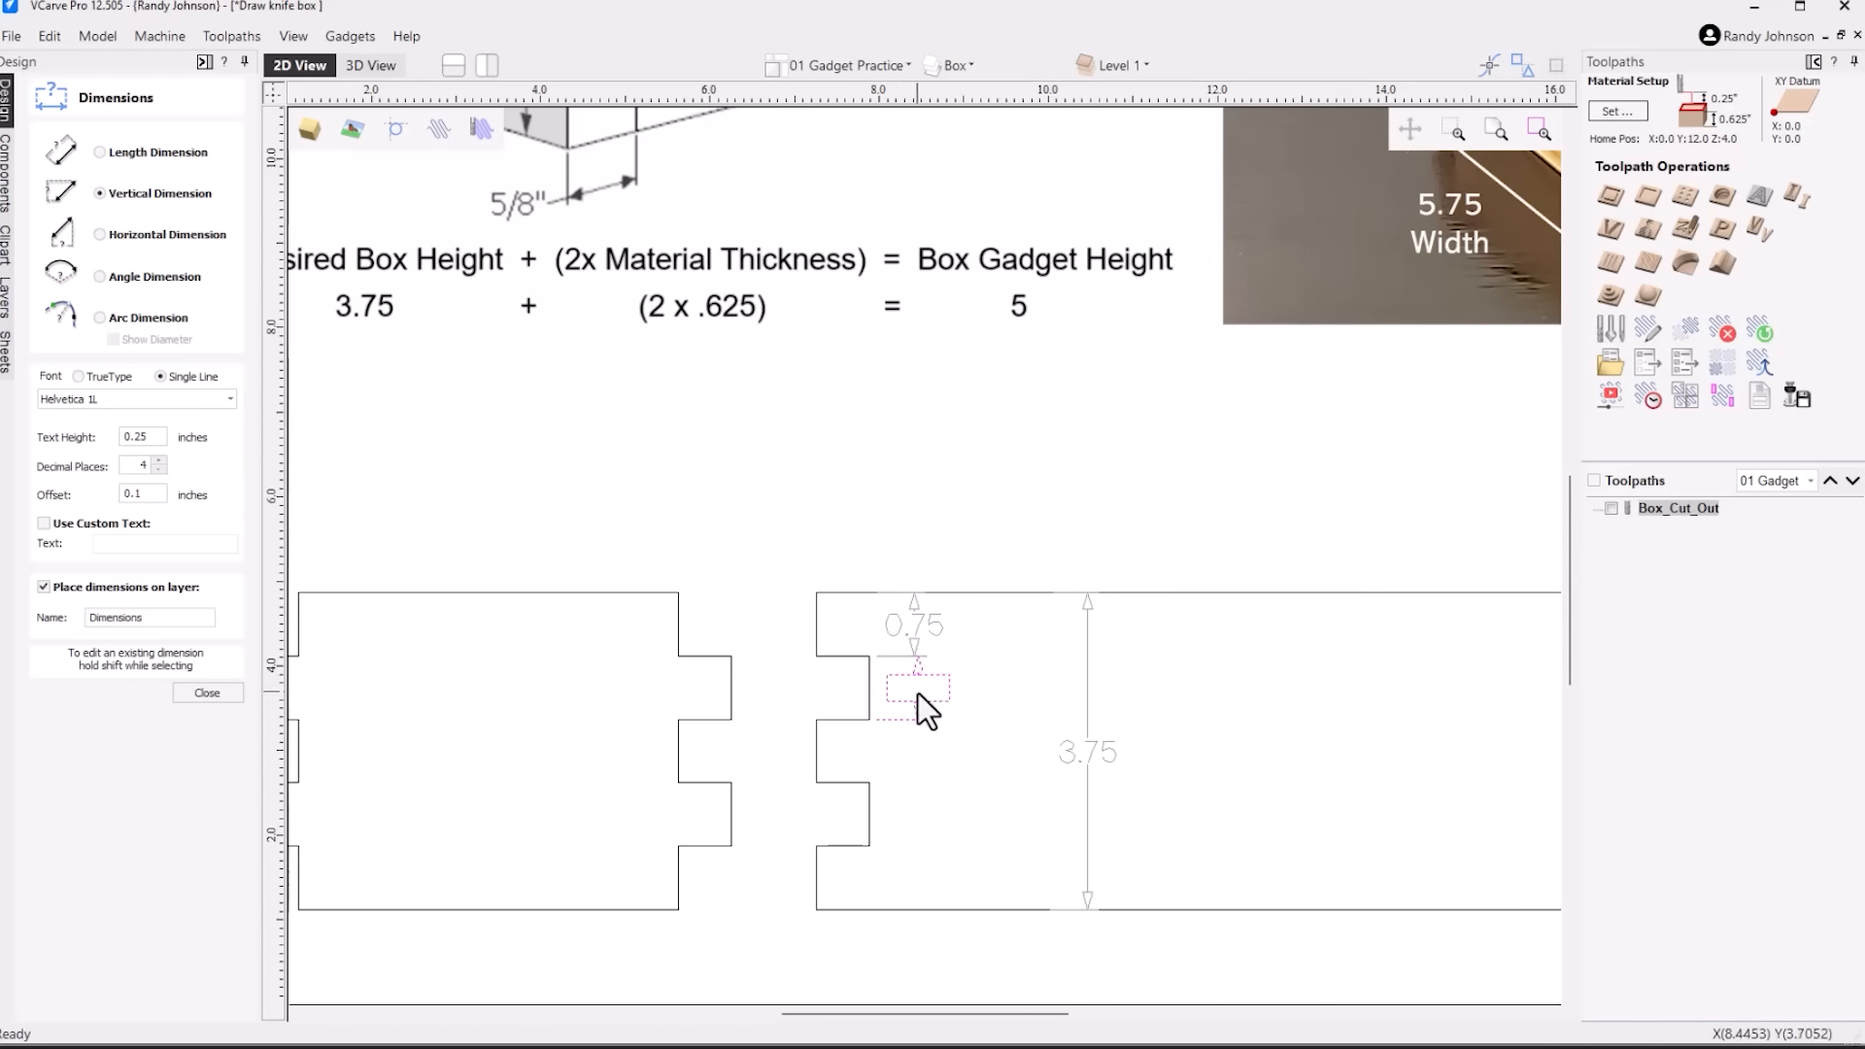
click(919, 694)
click(871, 782)
click(872, 721)
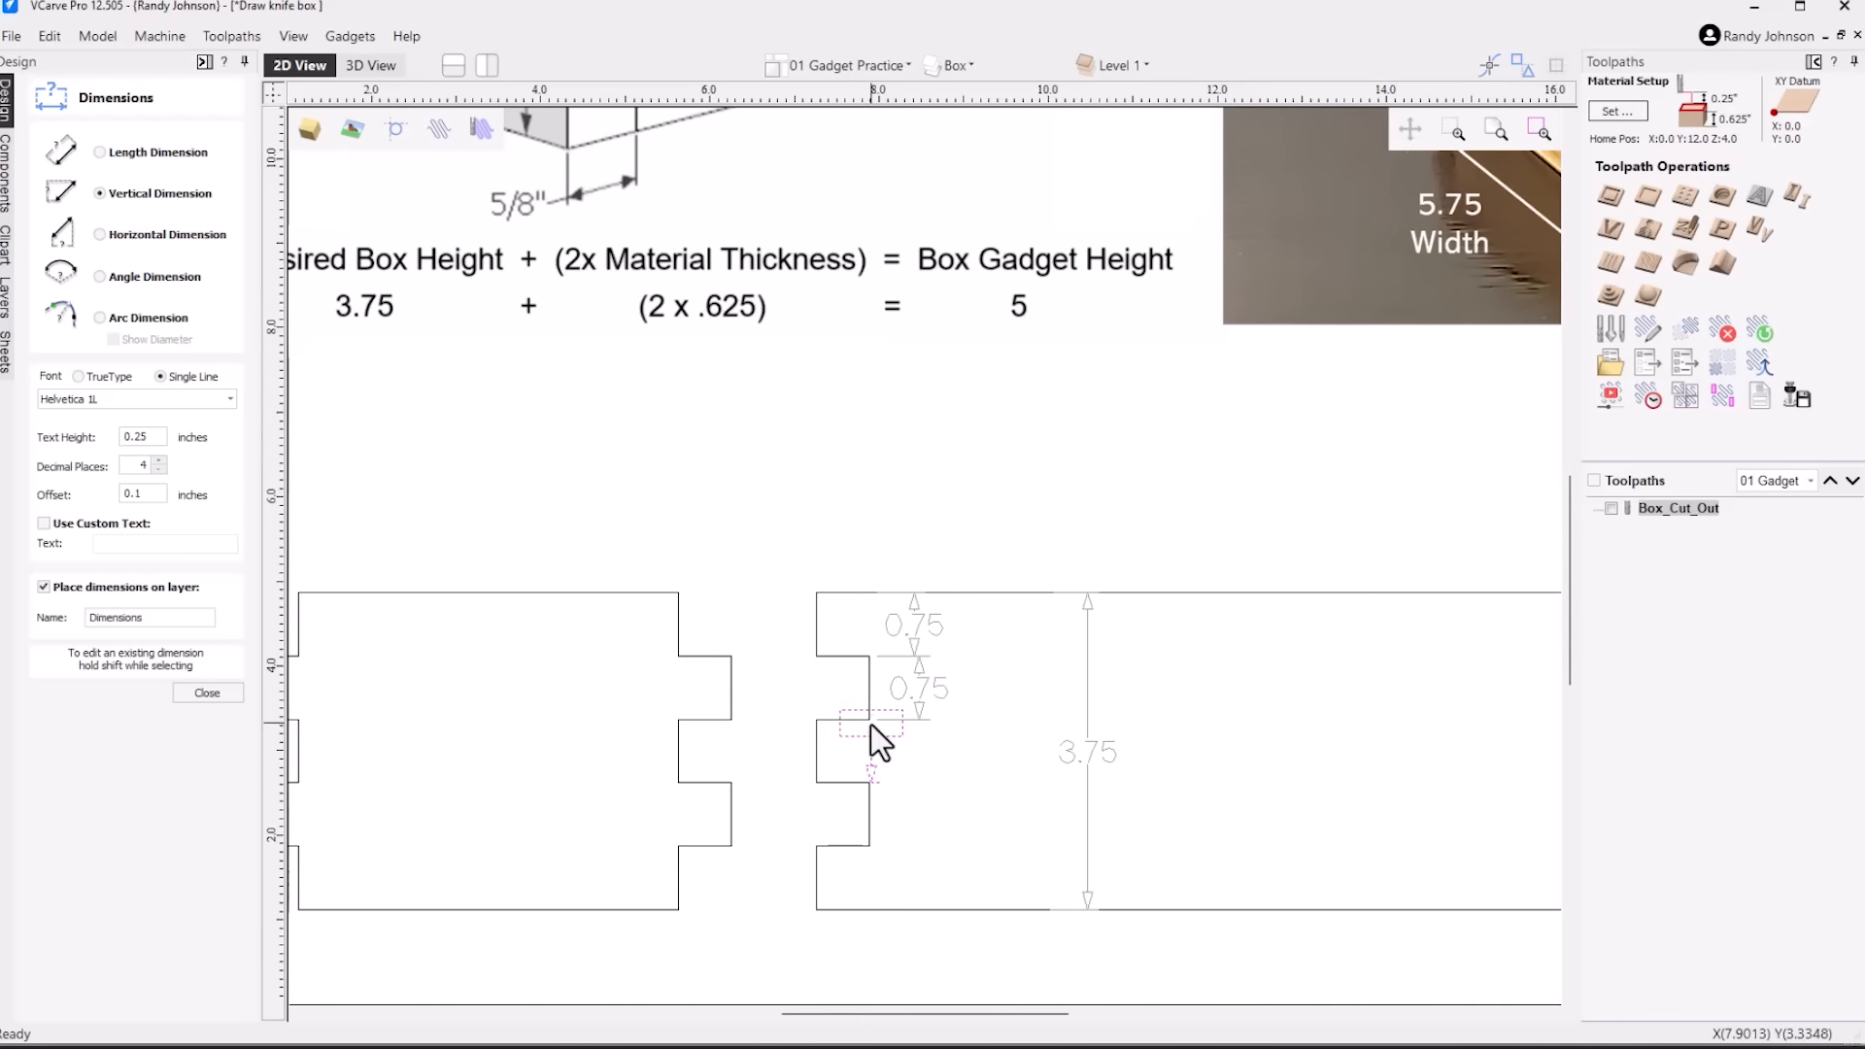
click(918, 768)
Add vertical dimensions to the lower two finger and notch segments at the left end of the side panel
click(871, 845)
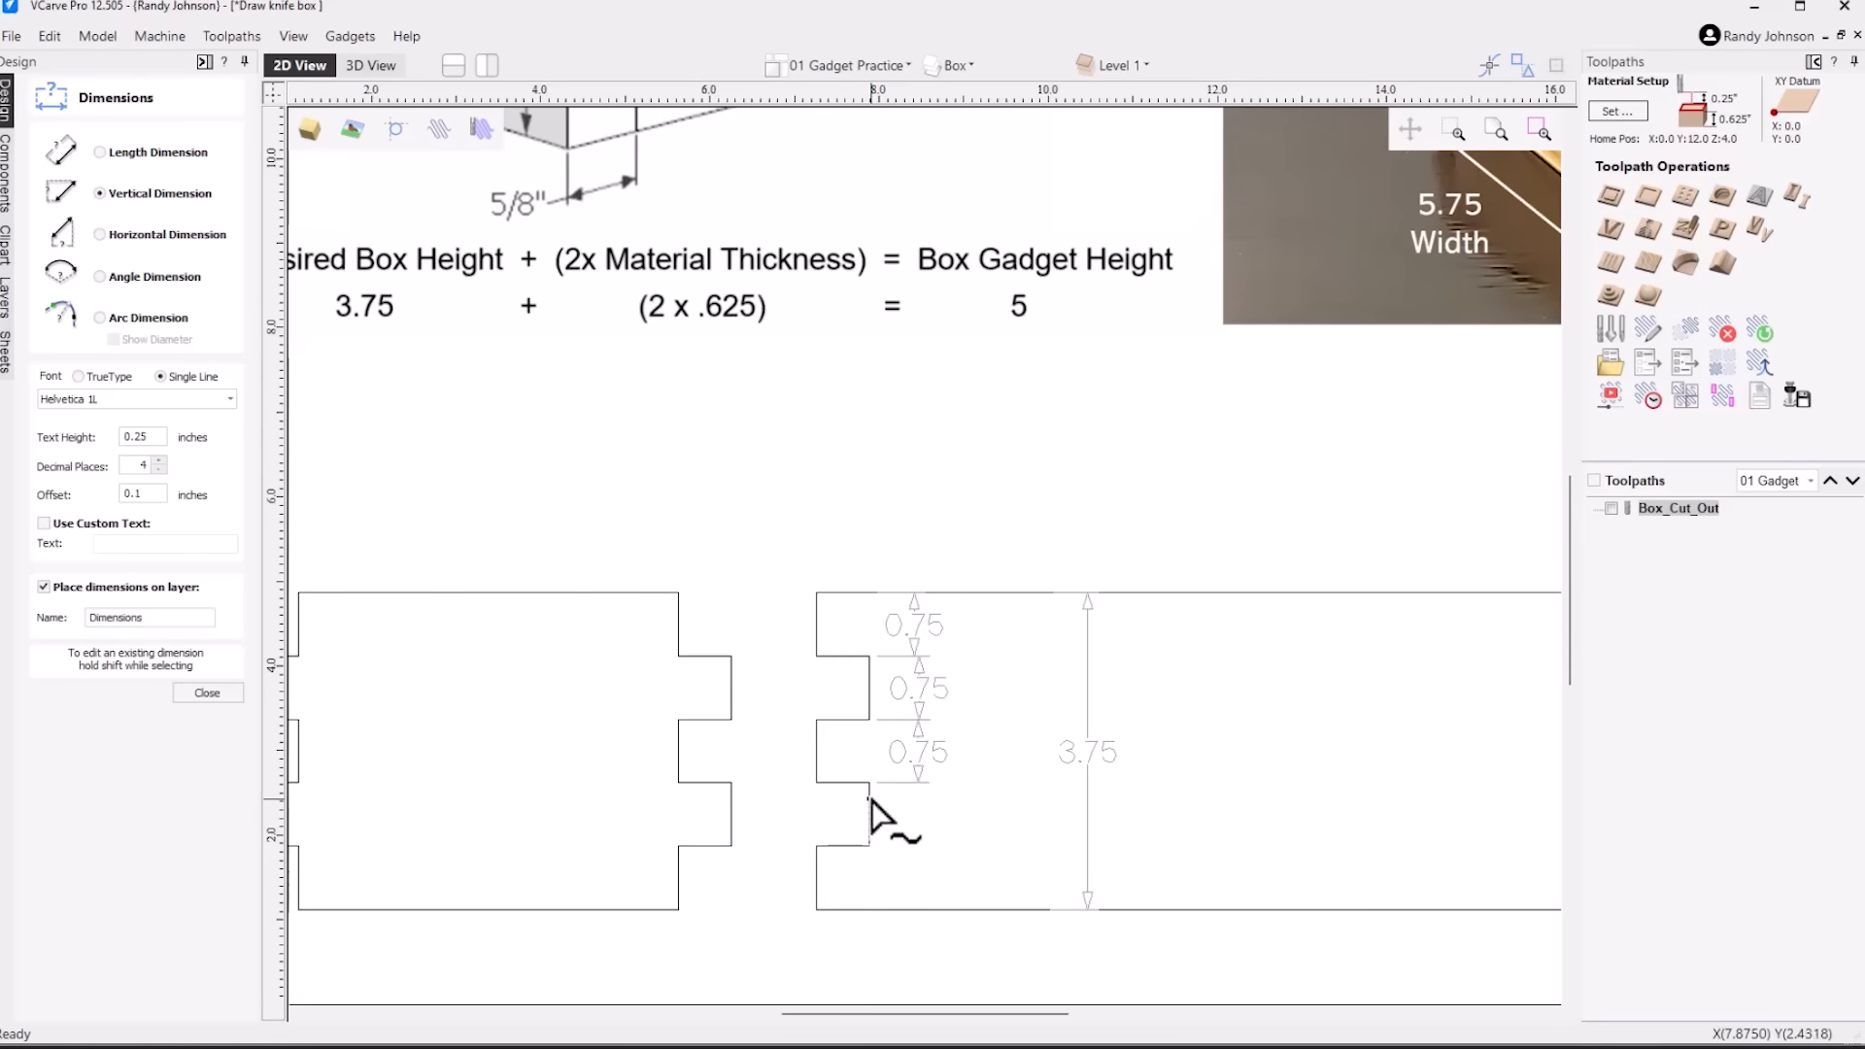
click(872, 783)
click(908, 818)
click(868, 910)
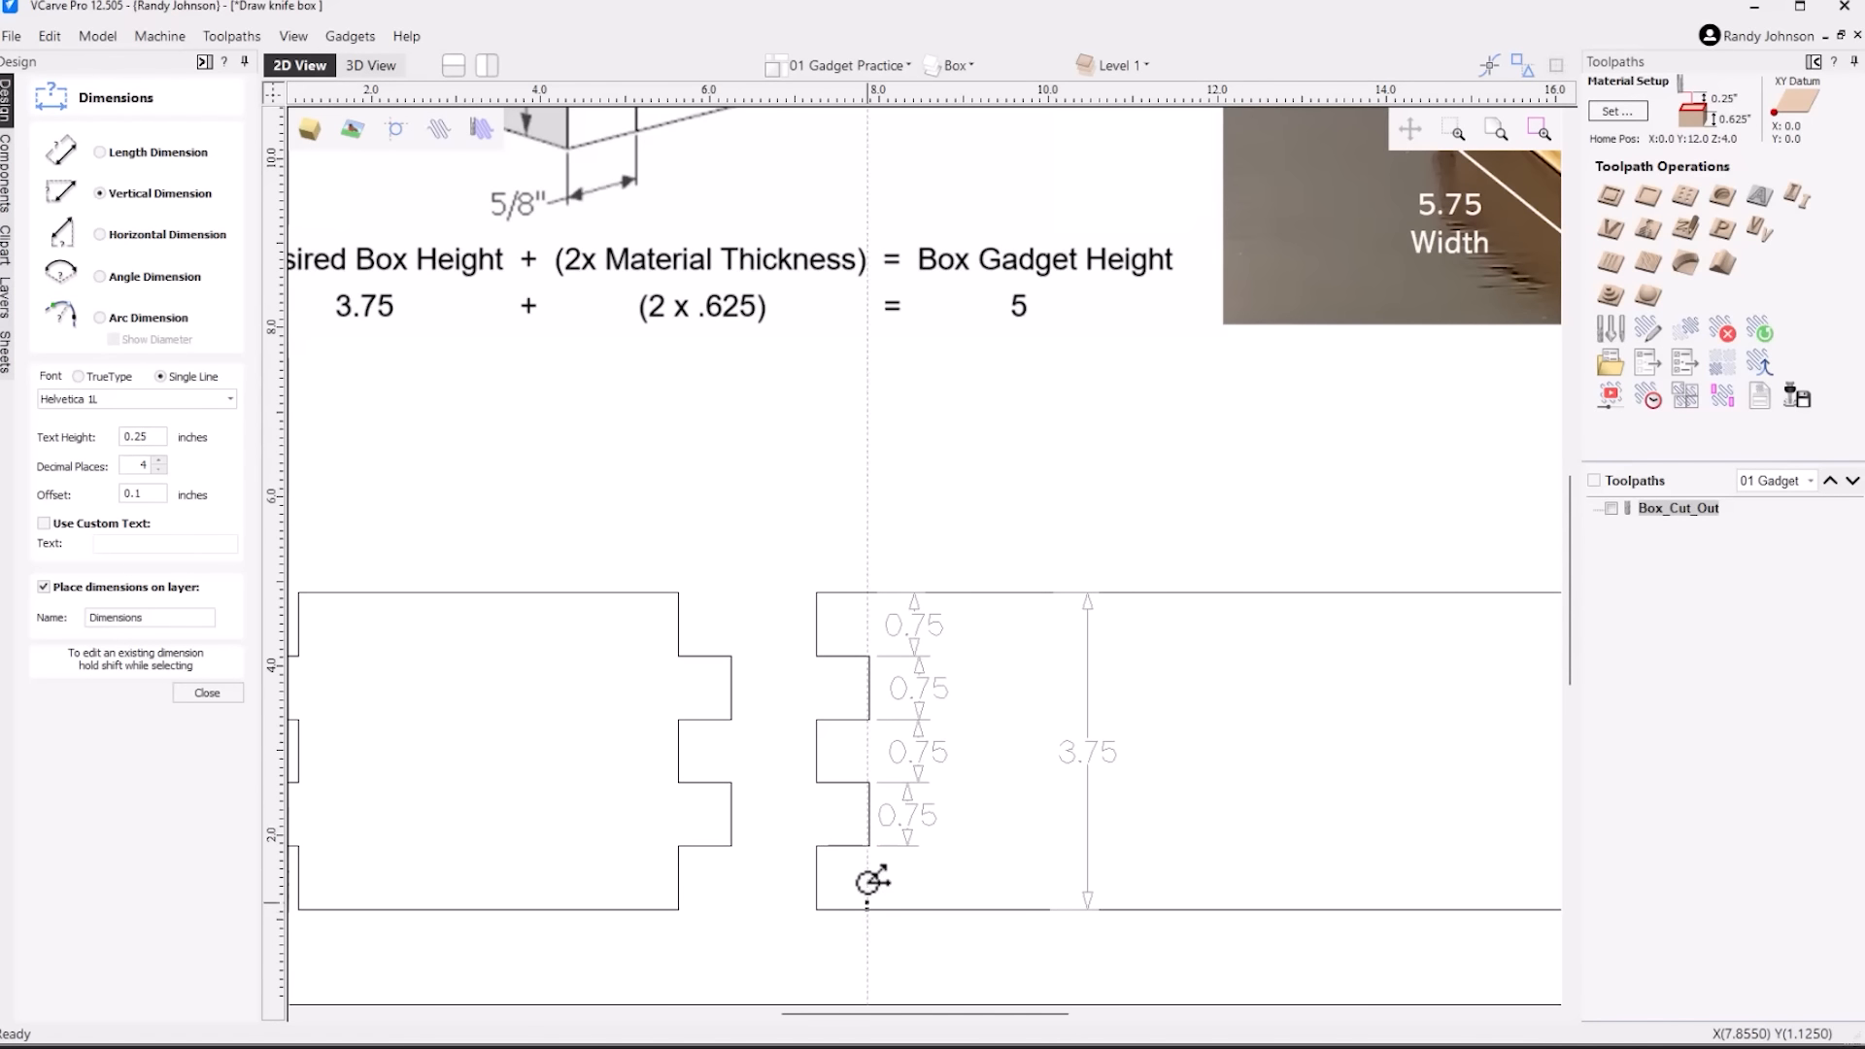
click(871, 847)
click(909, 884)
scroll(928, 834, down, 3)
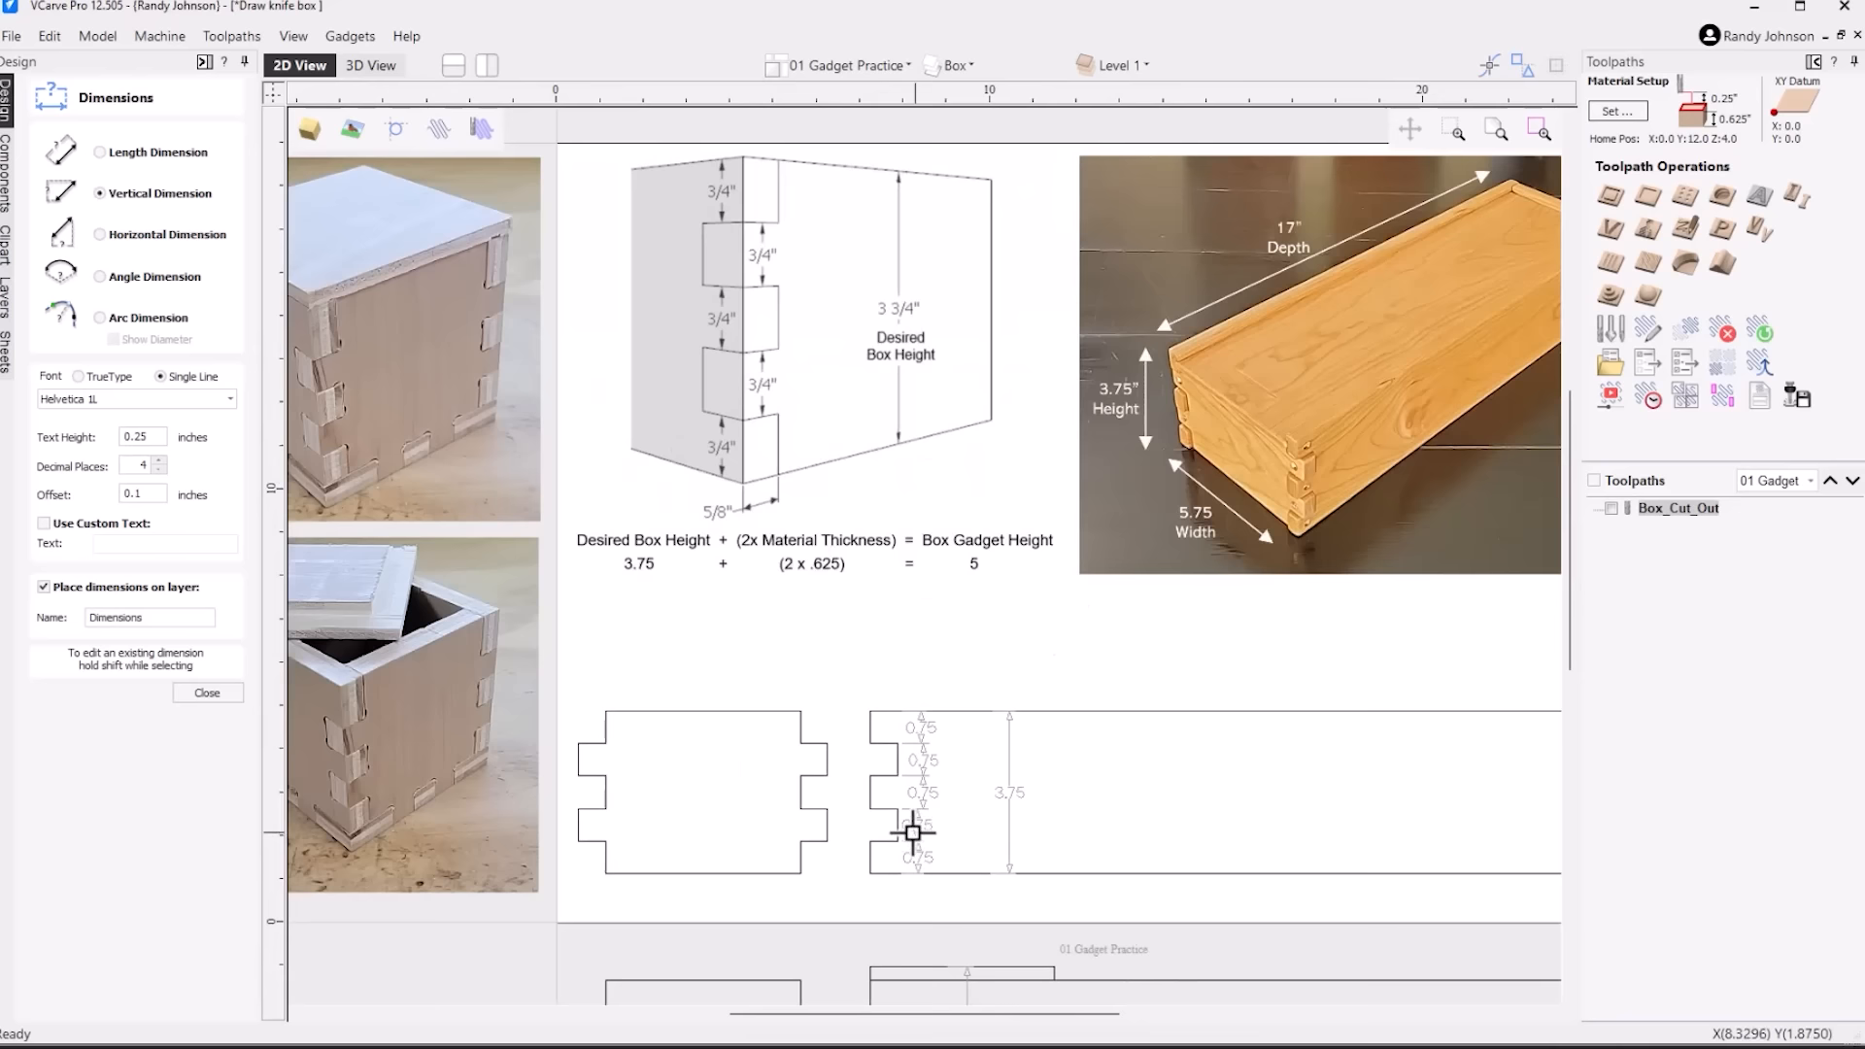
key(Escape)
Delete the old panels and dimension below the sheet, along with all dimensions on the new side panel
scroll(962, 707, down, 2)
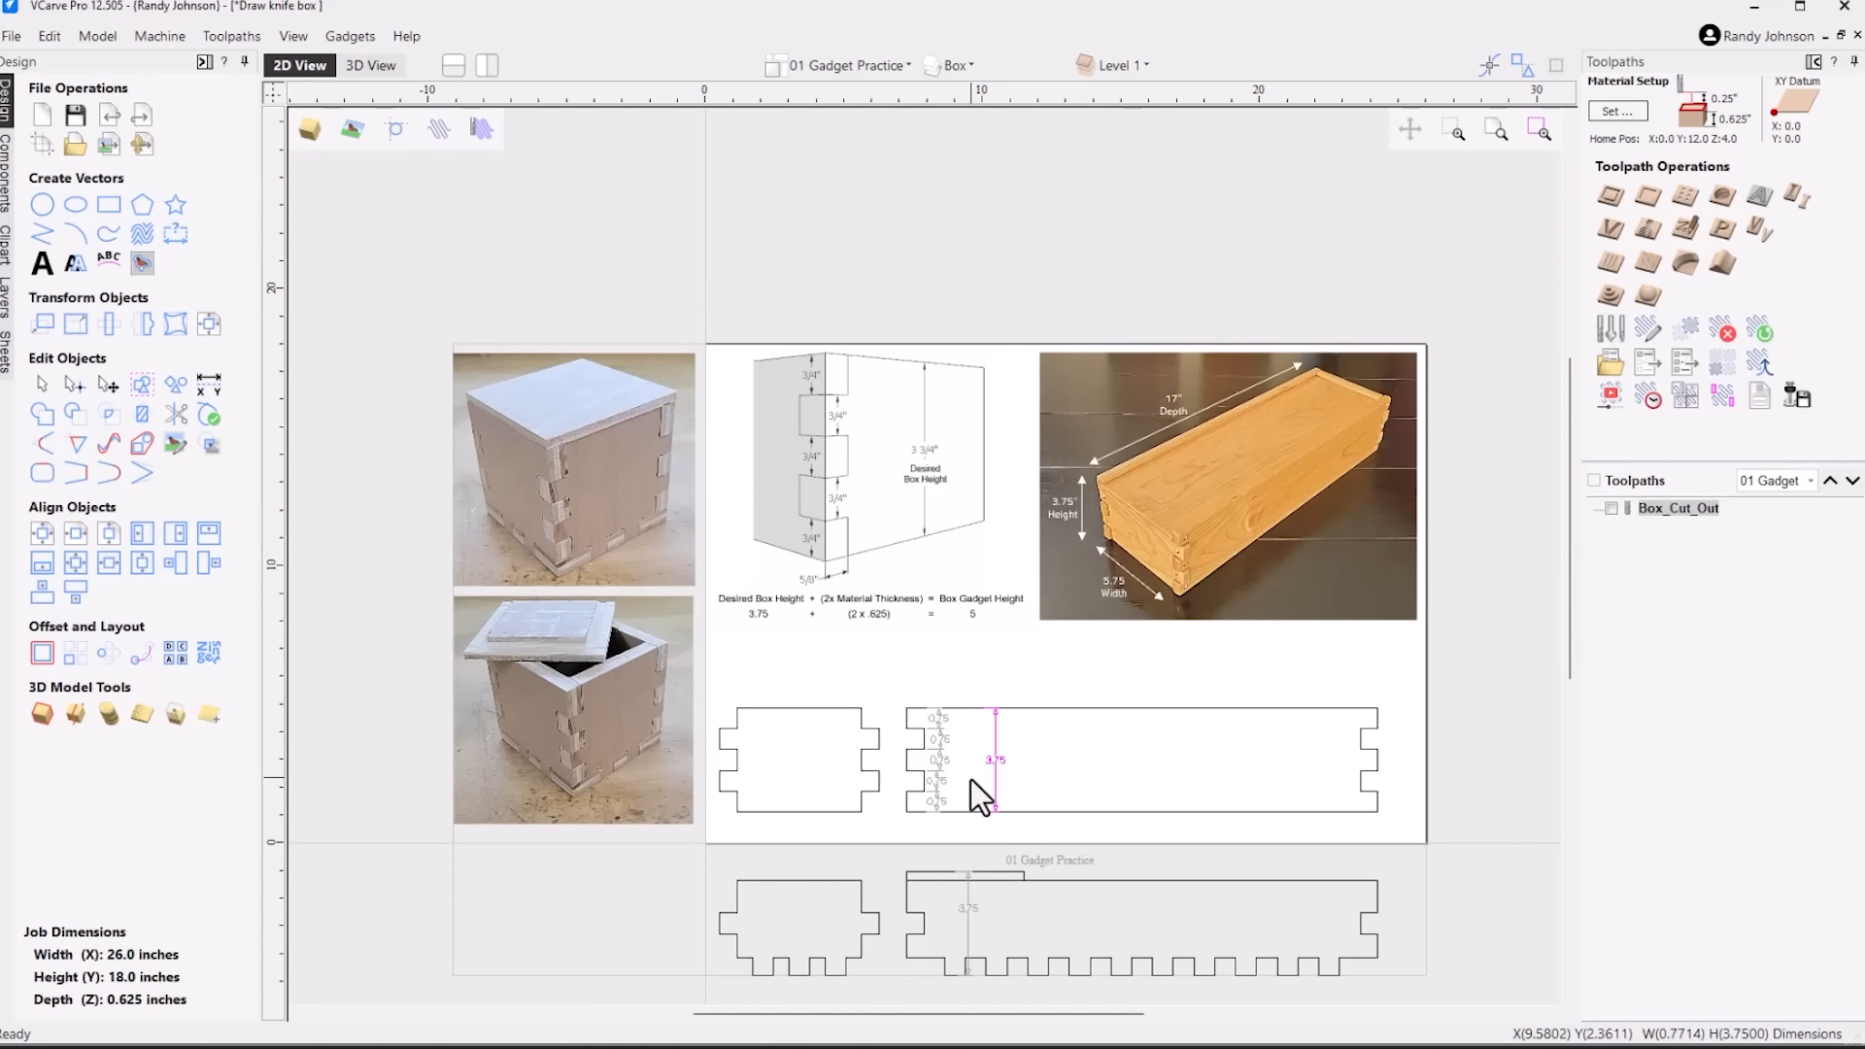
click(1501, 843)
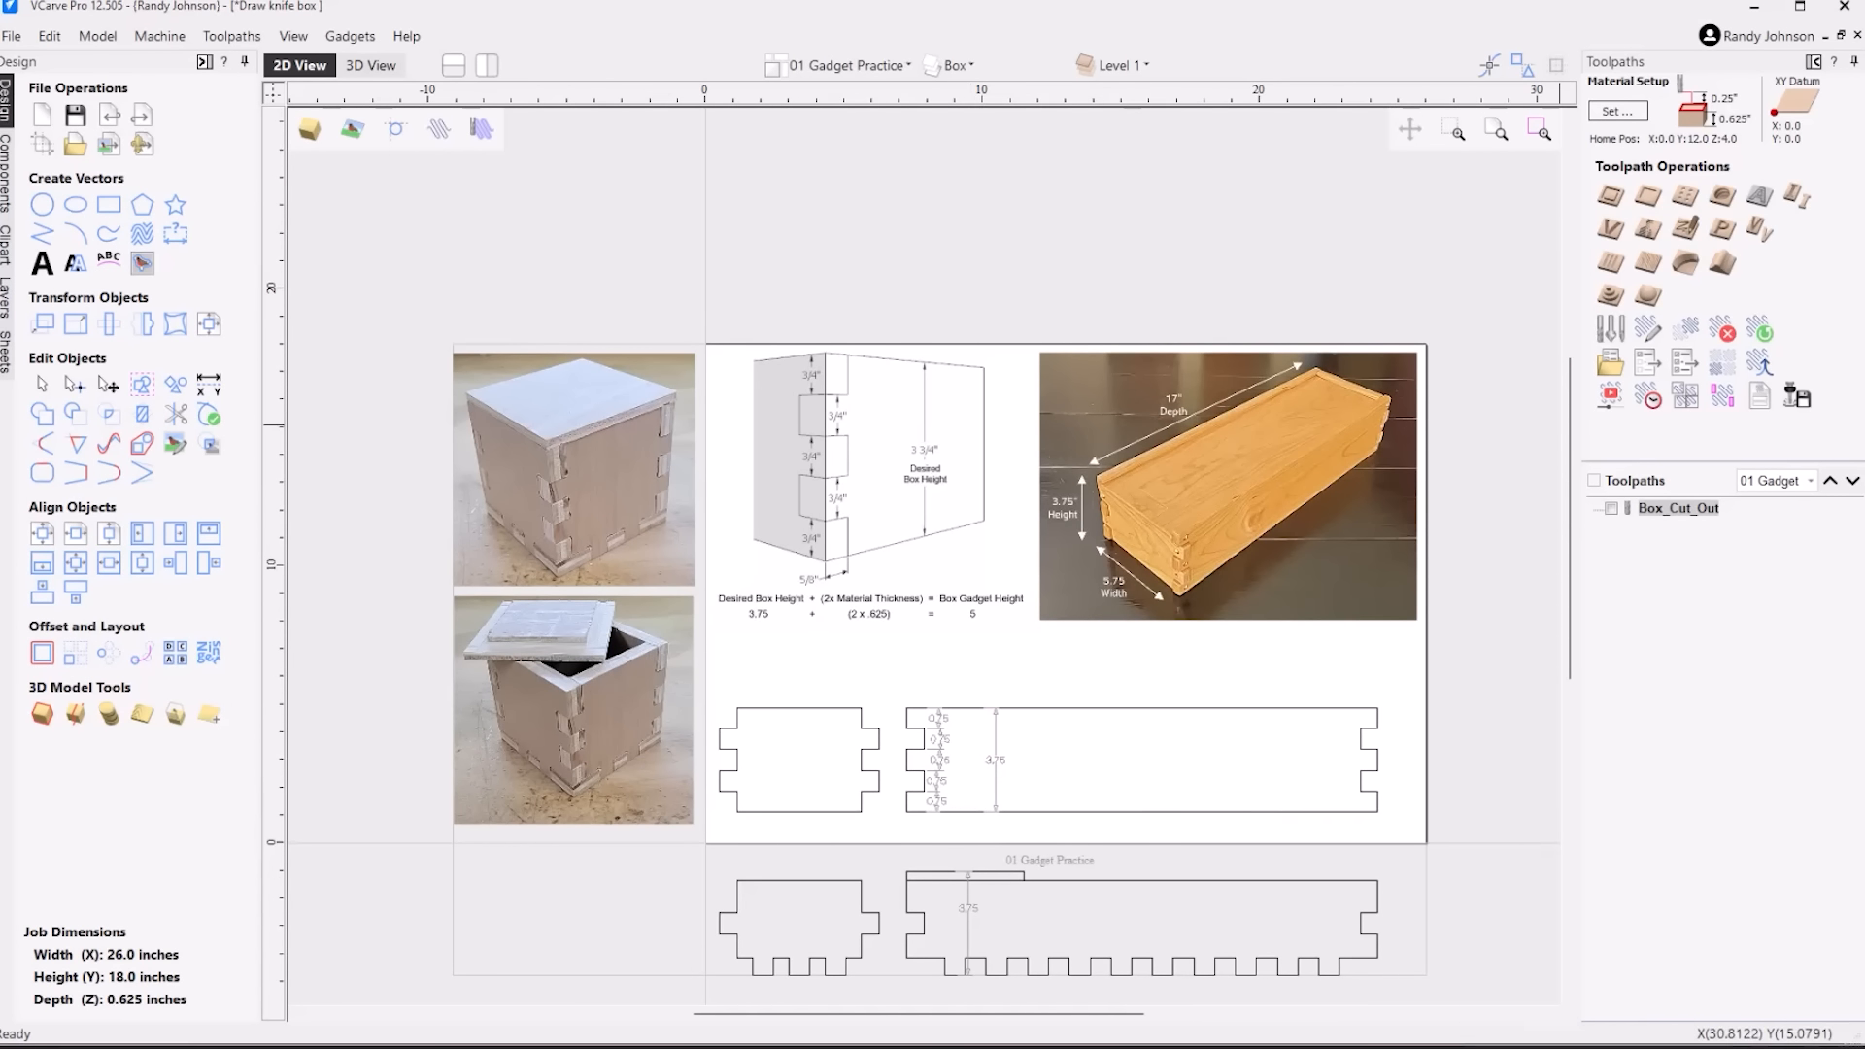
drag(629, 851, 1452, 993)
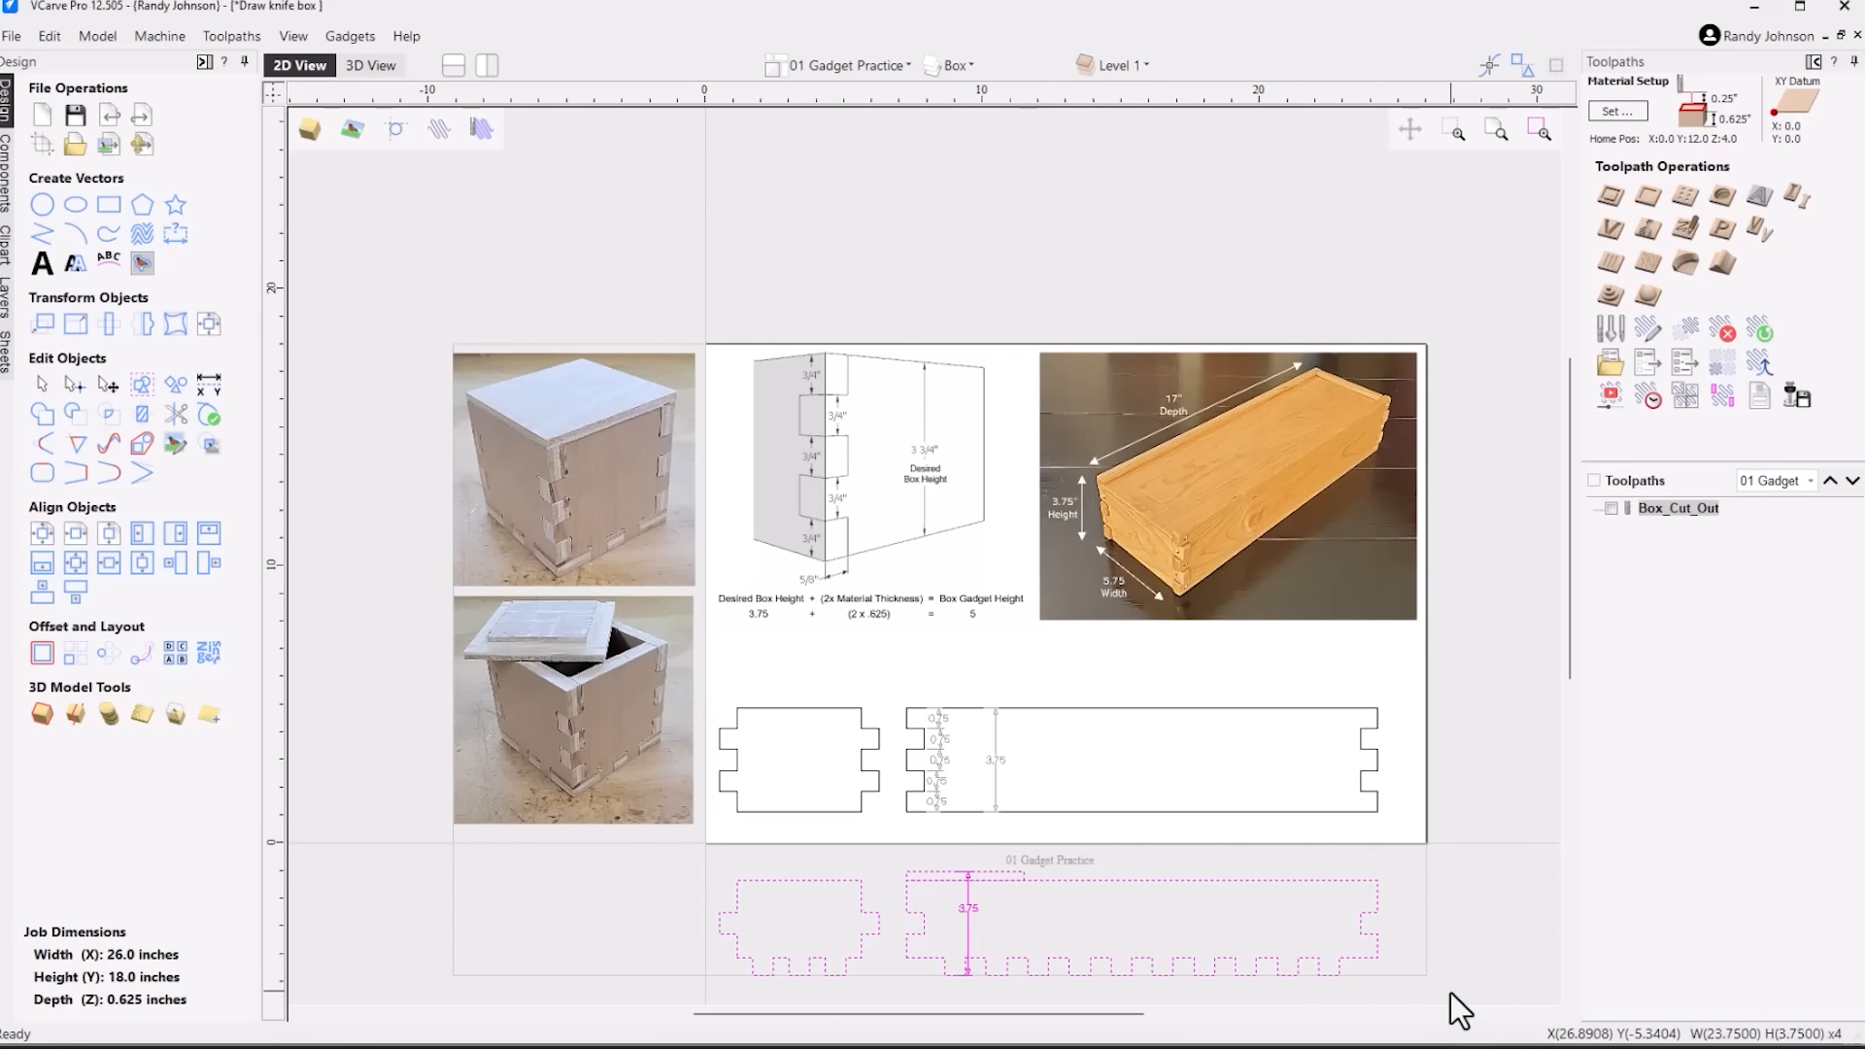
key(Delete)
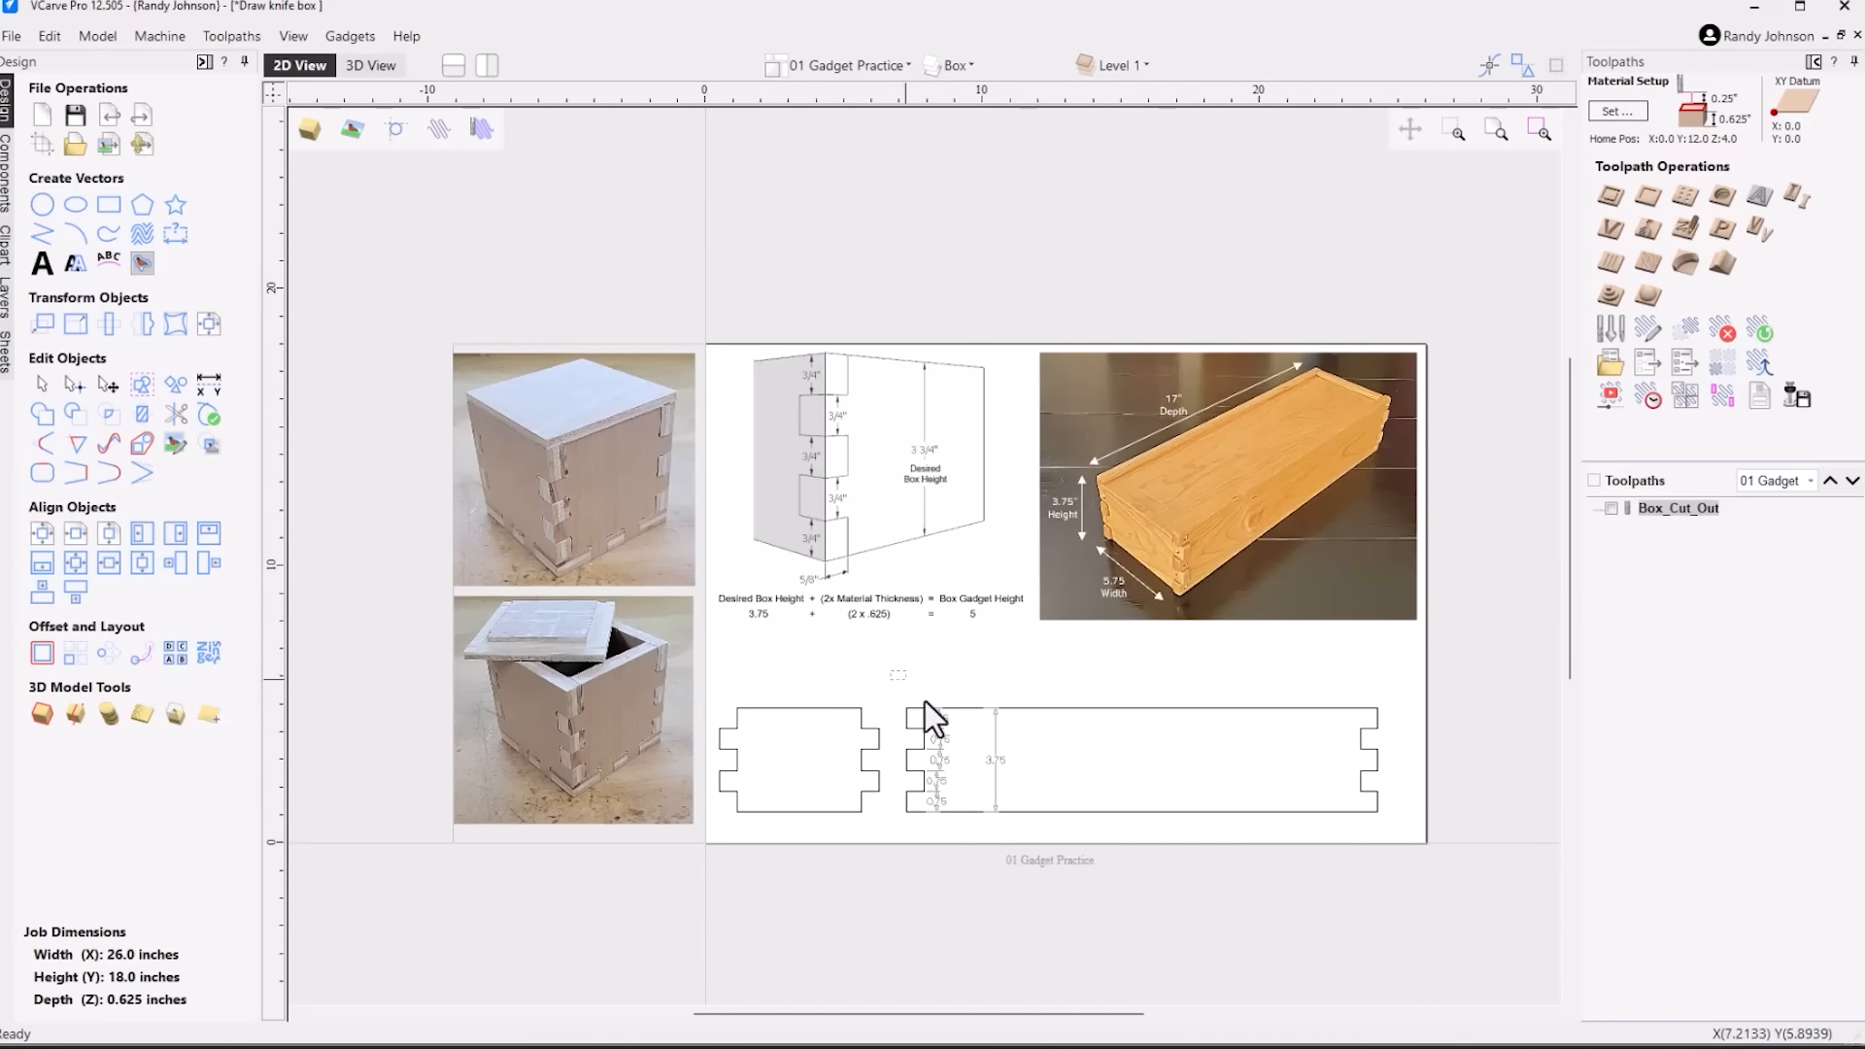
mouse_move(894, 670)
mouse_down()
mouse_move(1058, 853)
mouse_move(1055, 838)
mouse_up()
key(Delete)
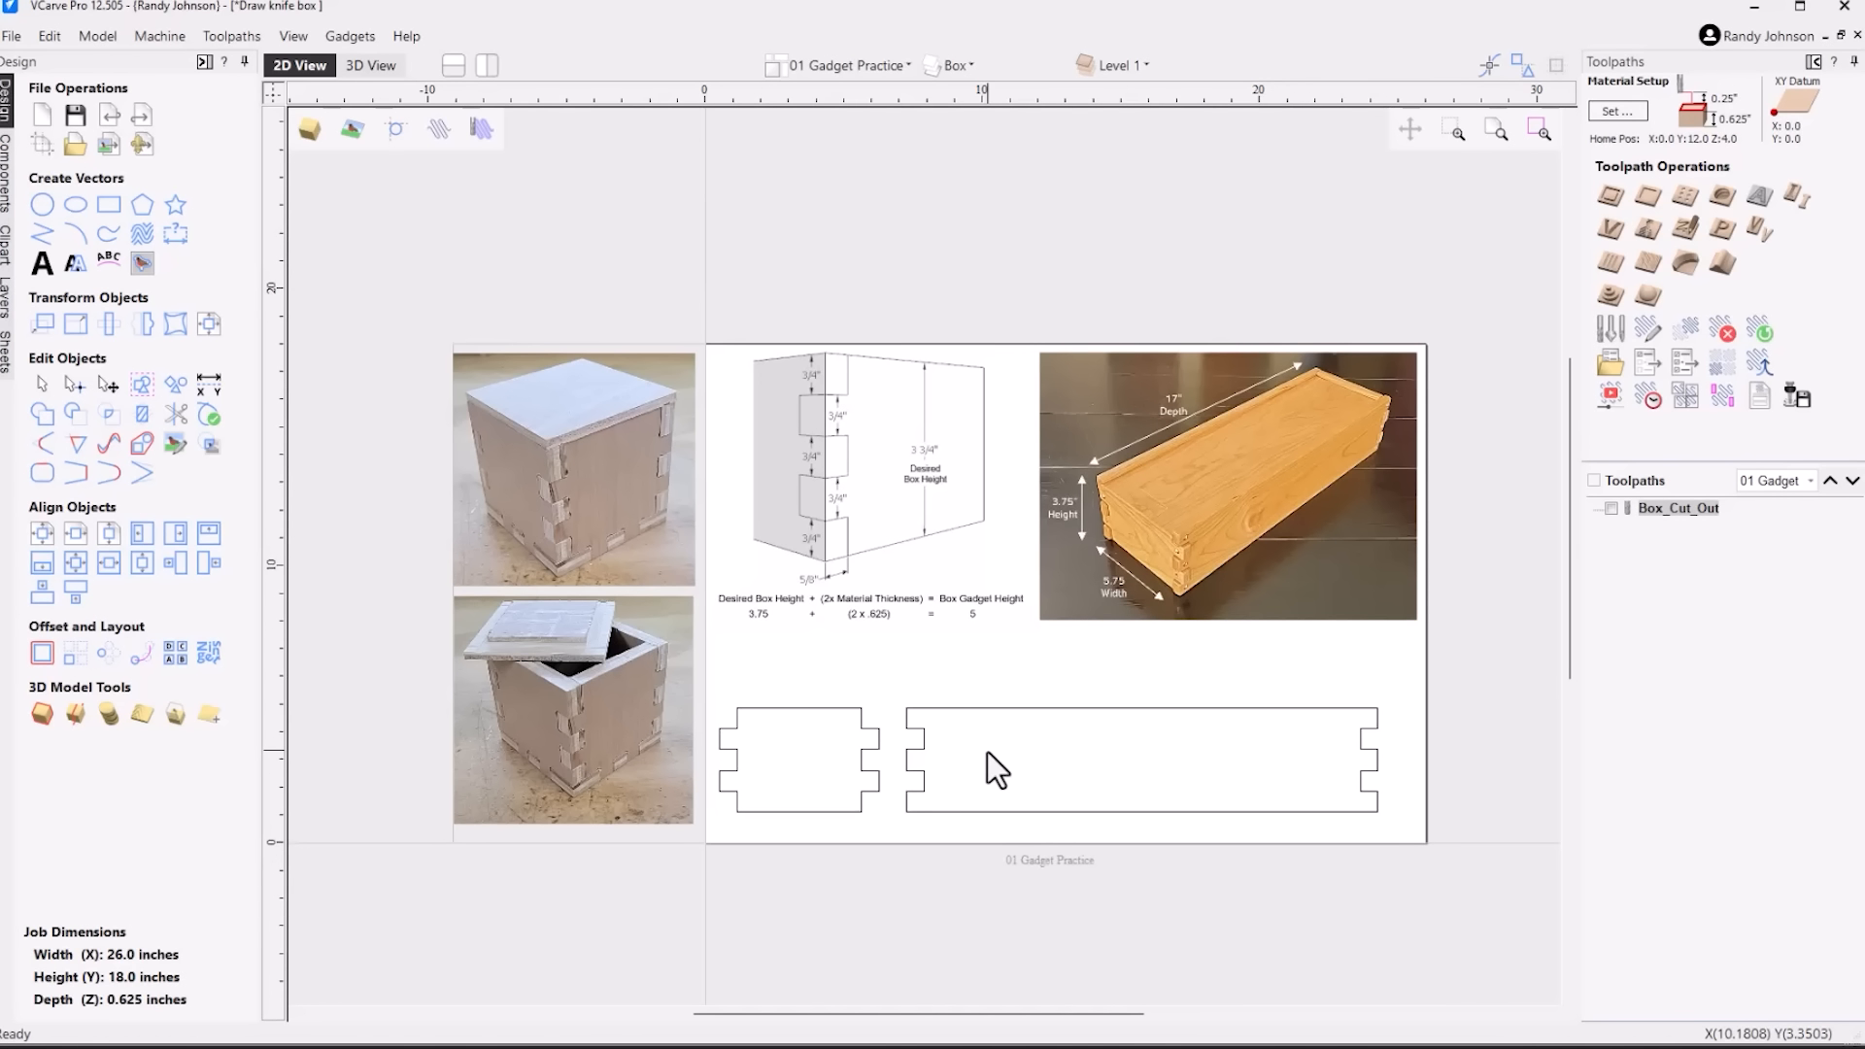
Copy the finished side and end panels to the 02 Test Layout sheet
key(ctrl+a)
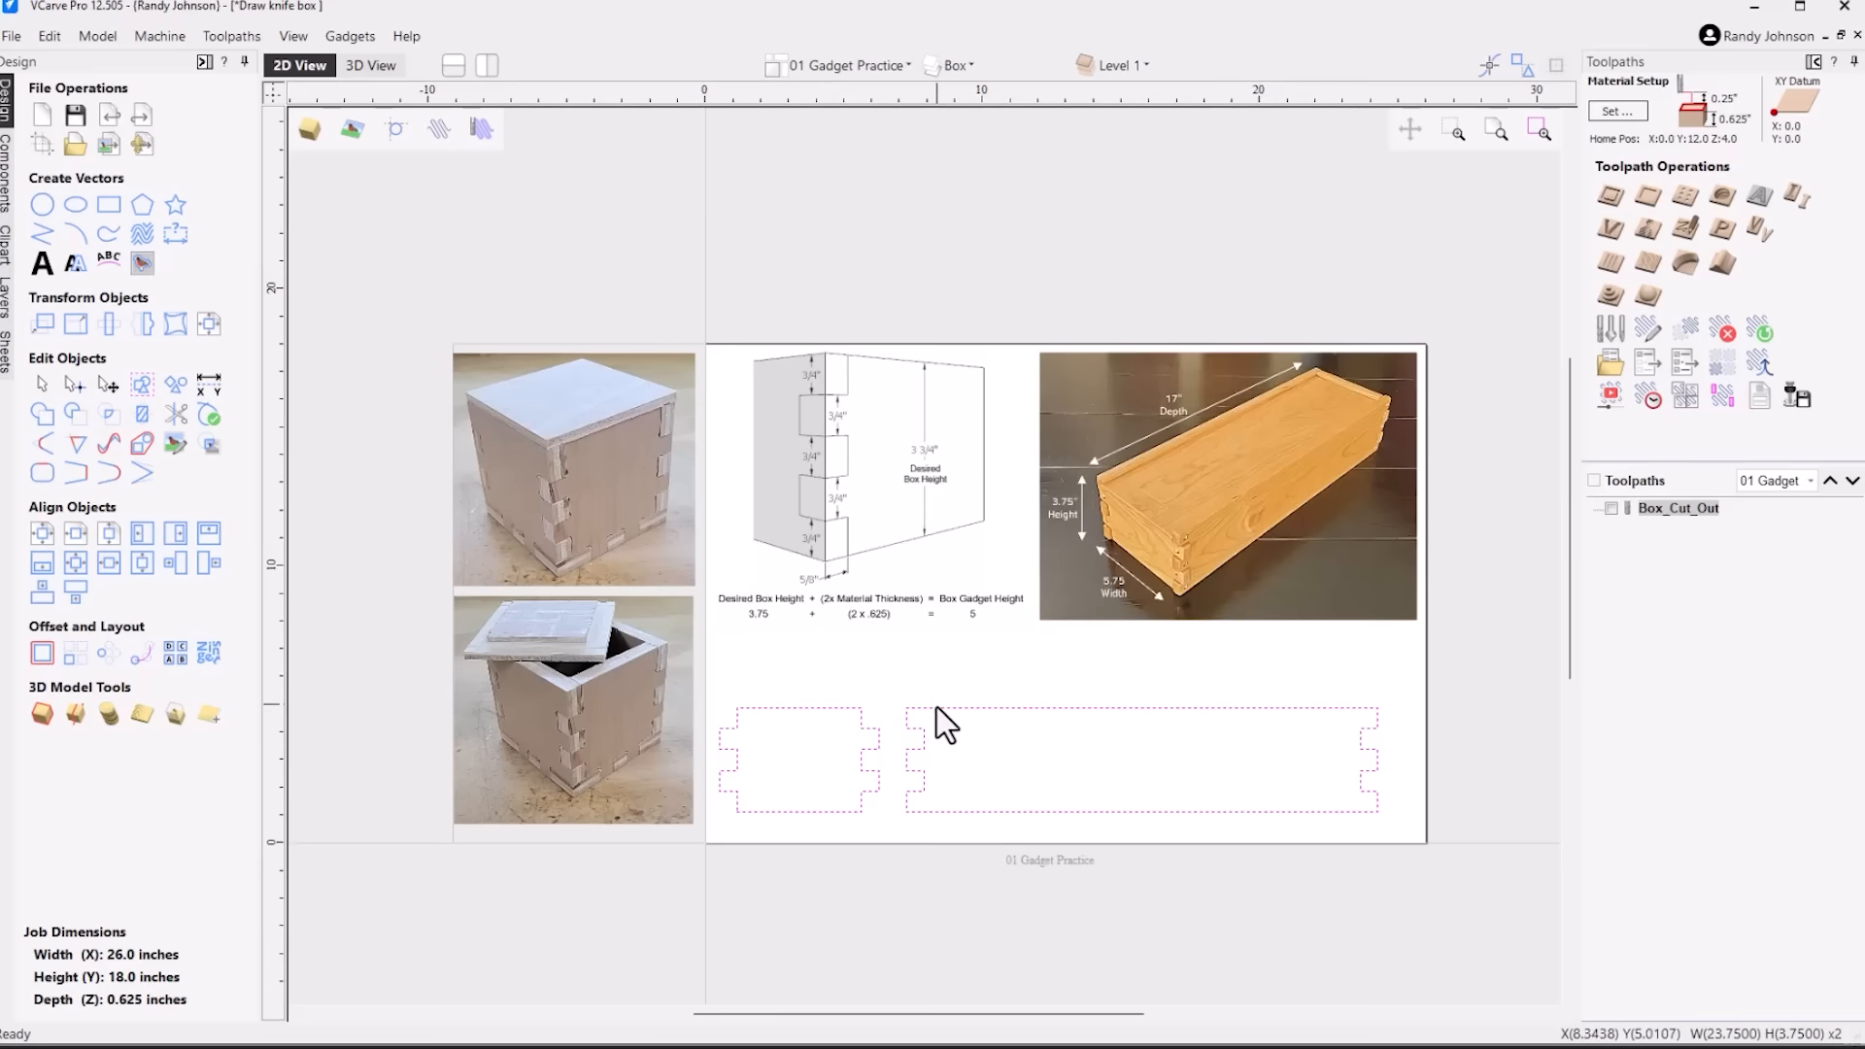
right_click(937, 707)
mouse_move(975, 672)
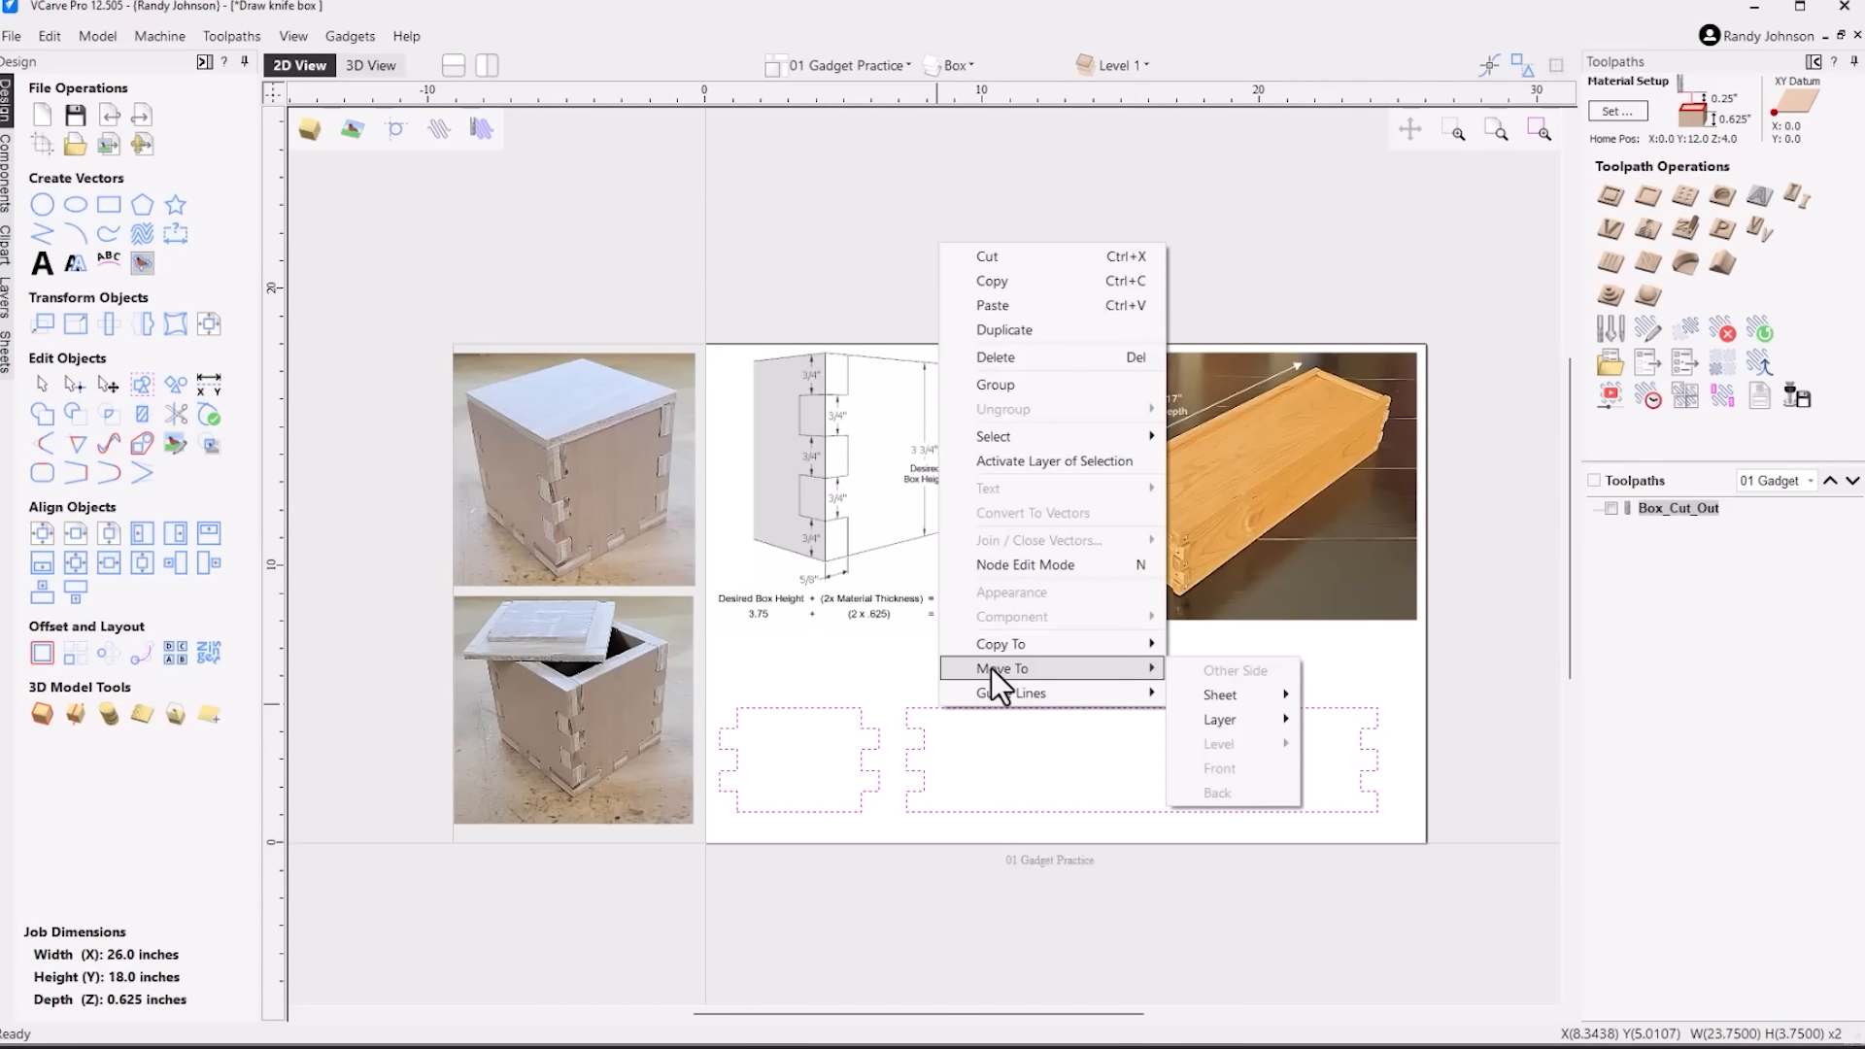
mouse_move(1010, 646)
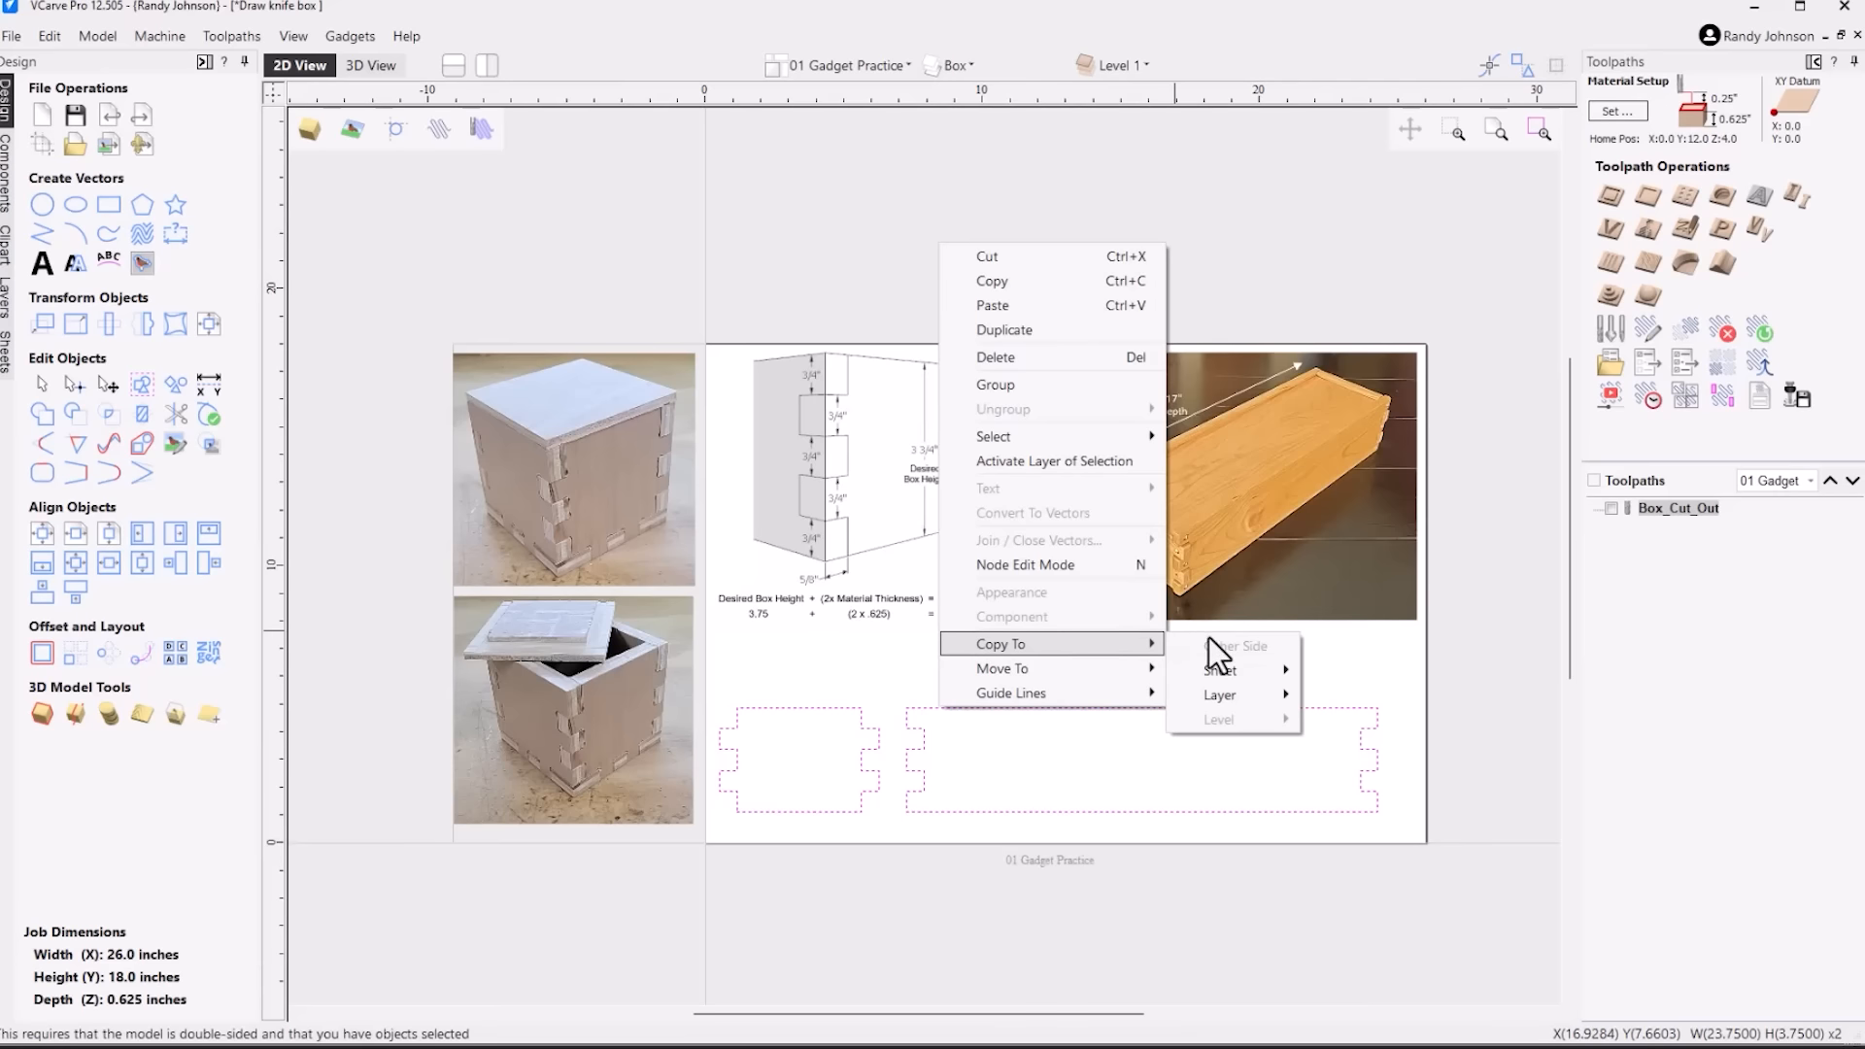
mouse_move(1234, 672)
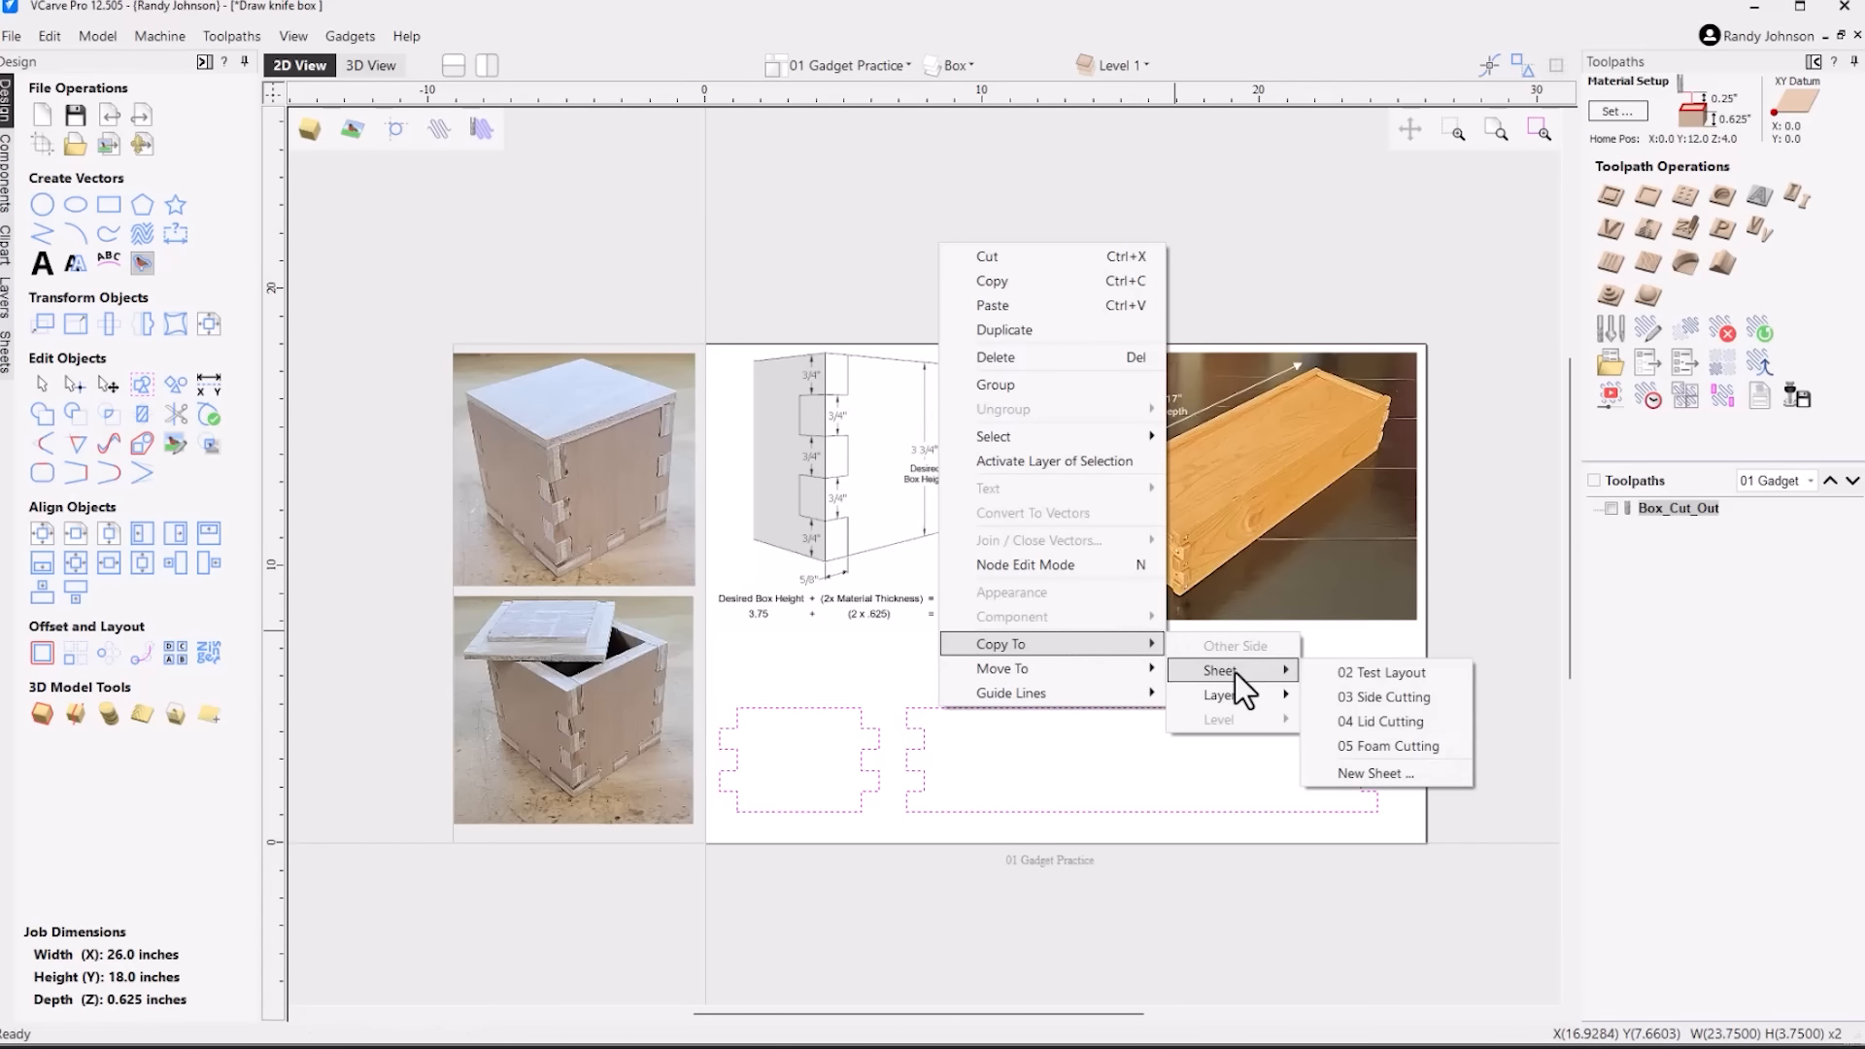
click(1386, 676)
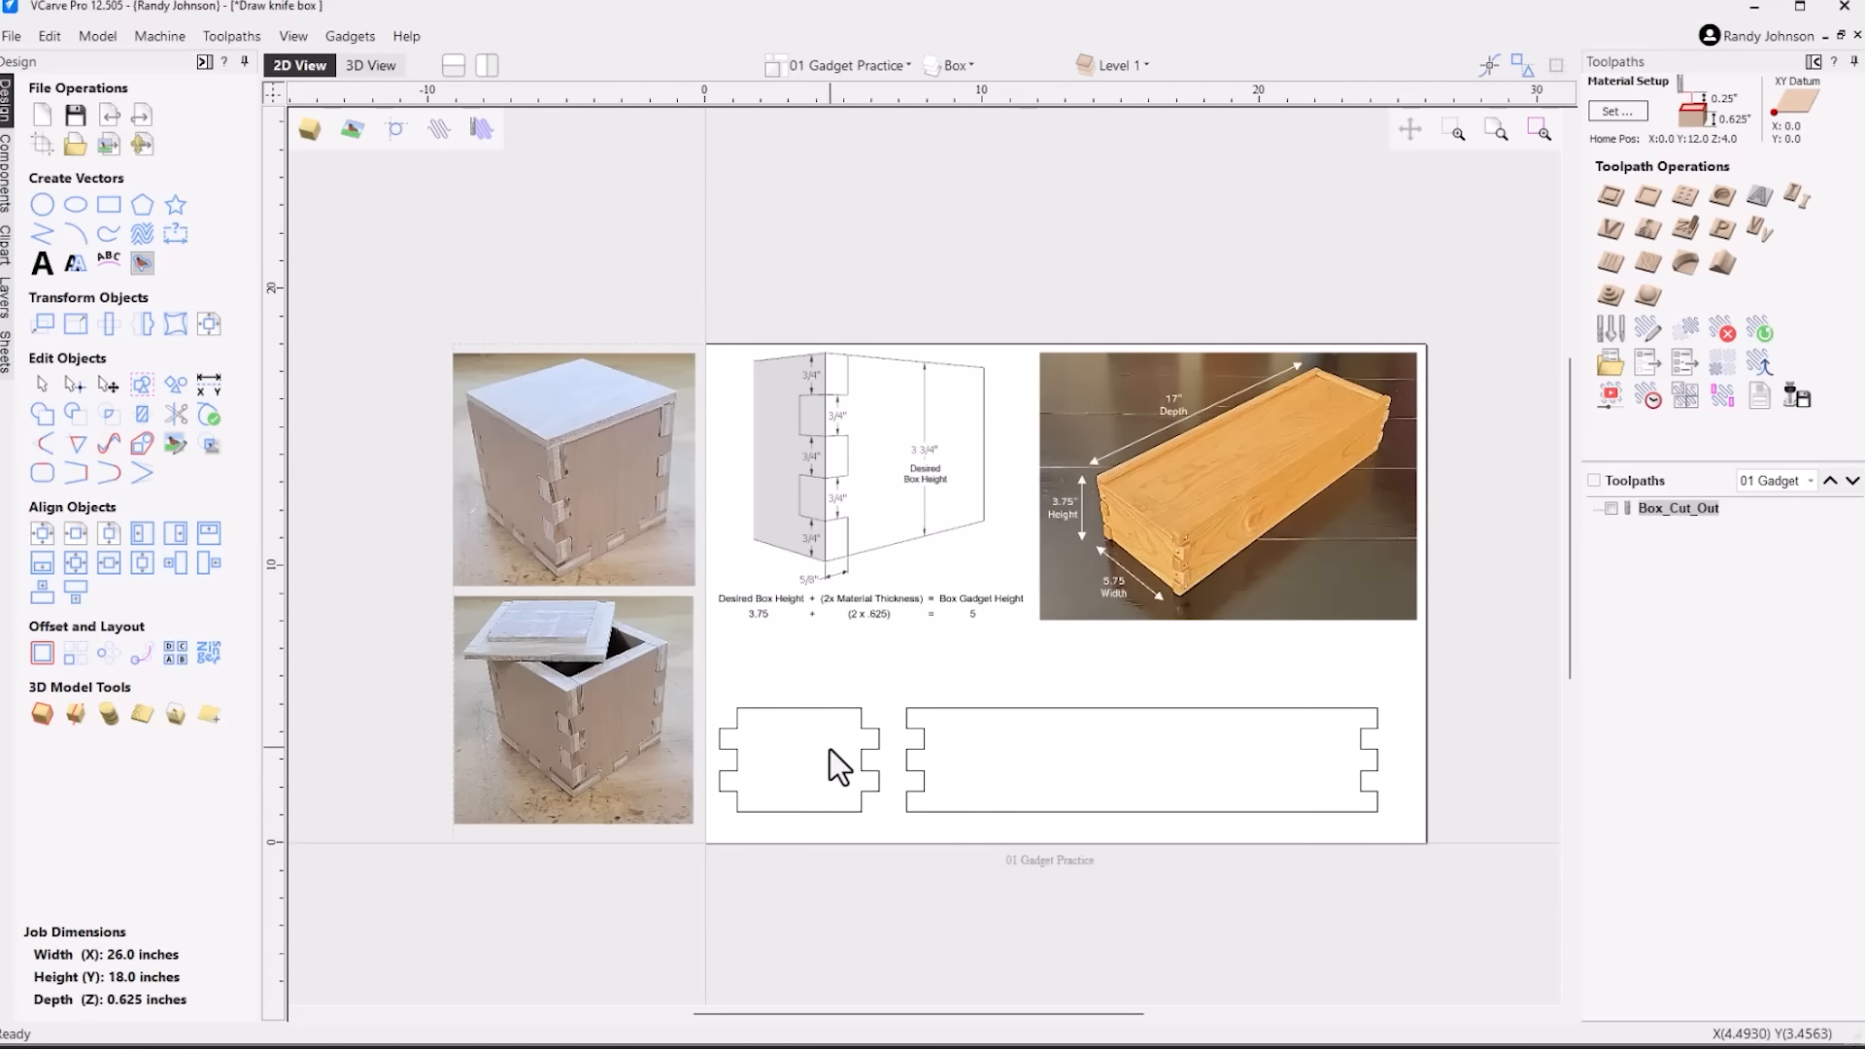
Show the 02 Test Layout sheet, make it the active sheet, and hide the 01 Gadget Practice sheet
scroll(816, 758, down, 2)
click(882, 62)
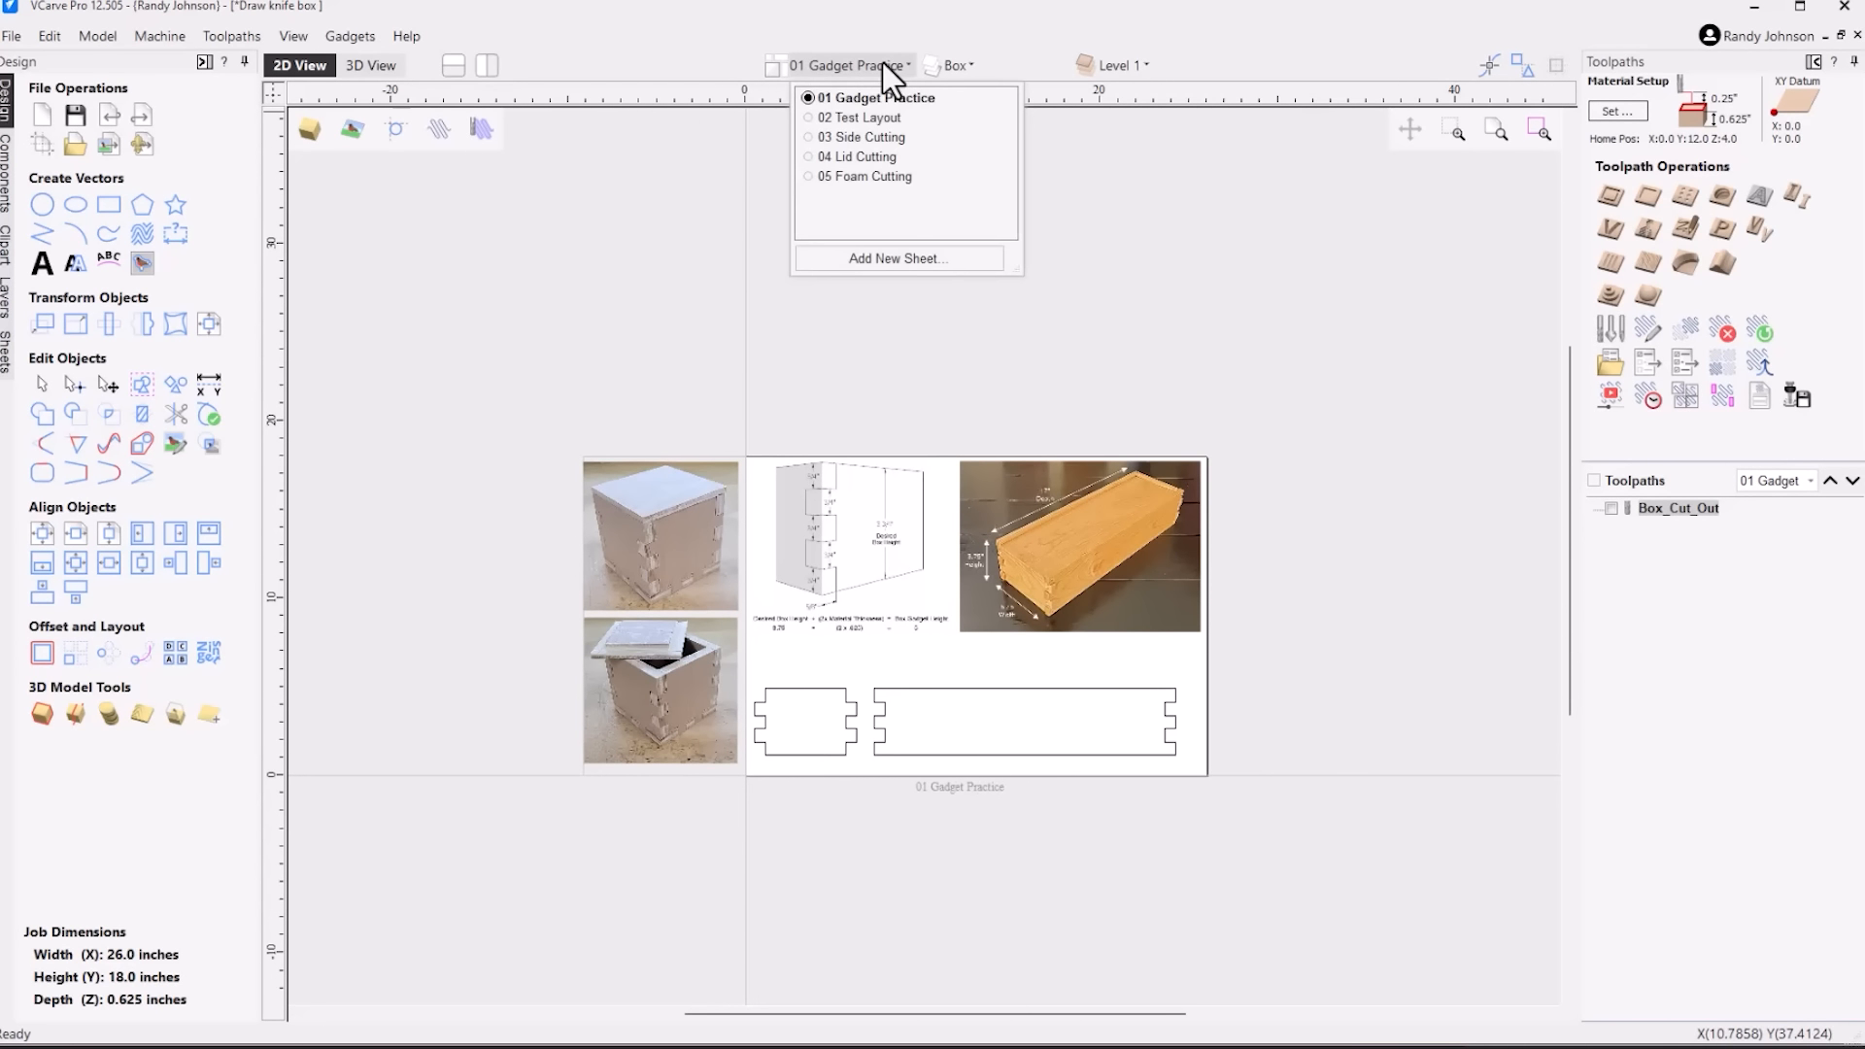
click(807, 117)
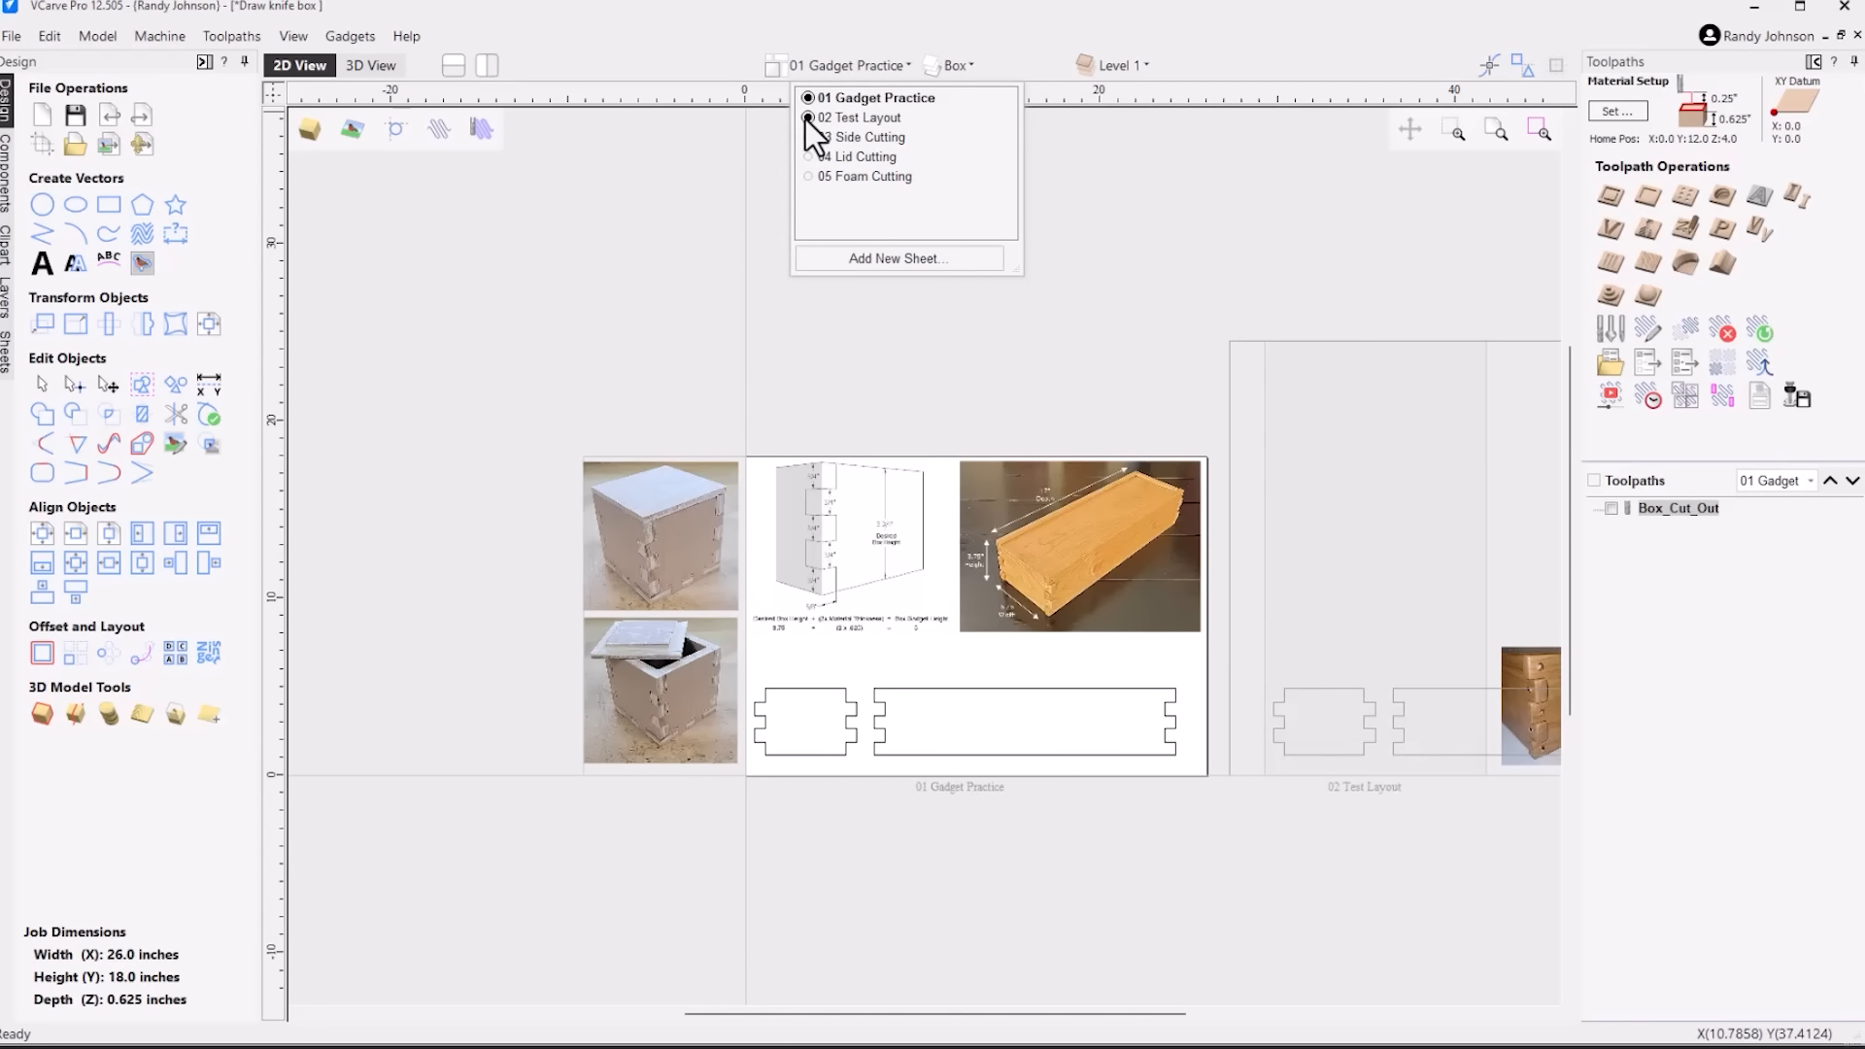
click(848, 116)
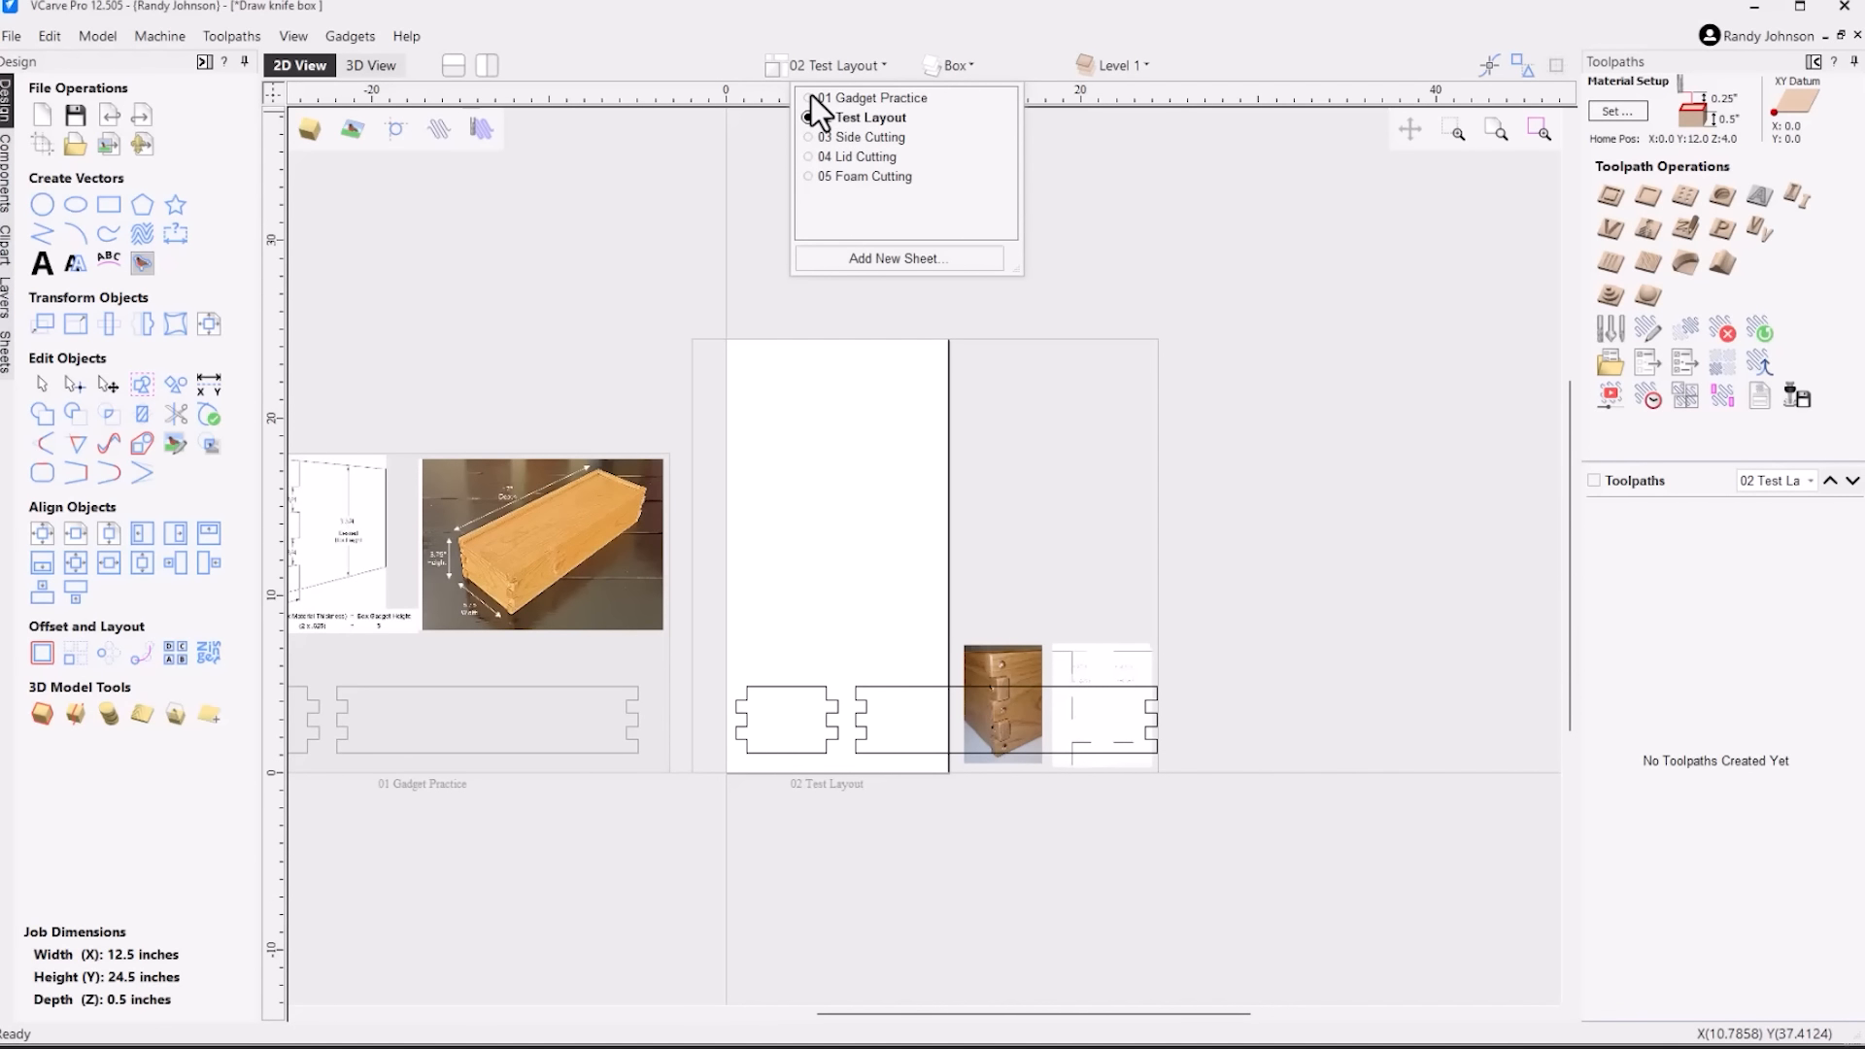
click(810, 96)
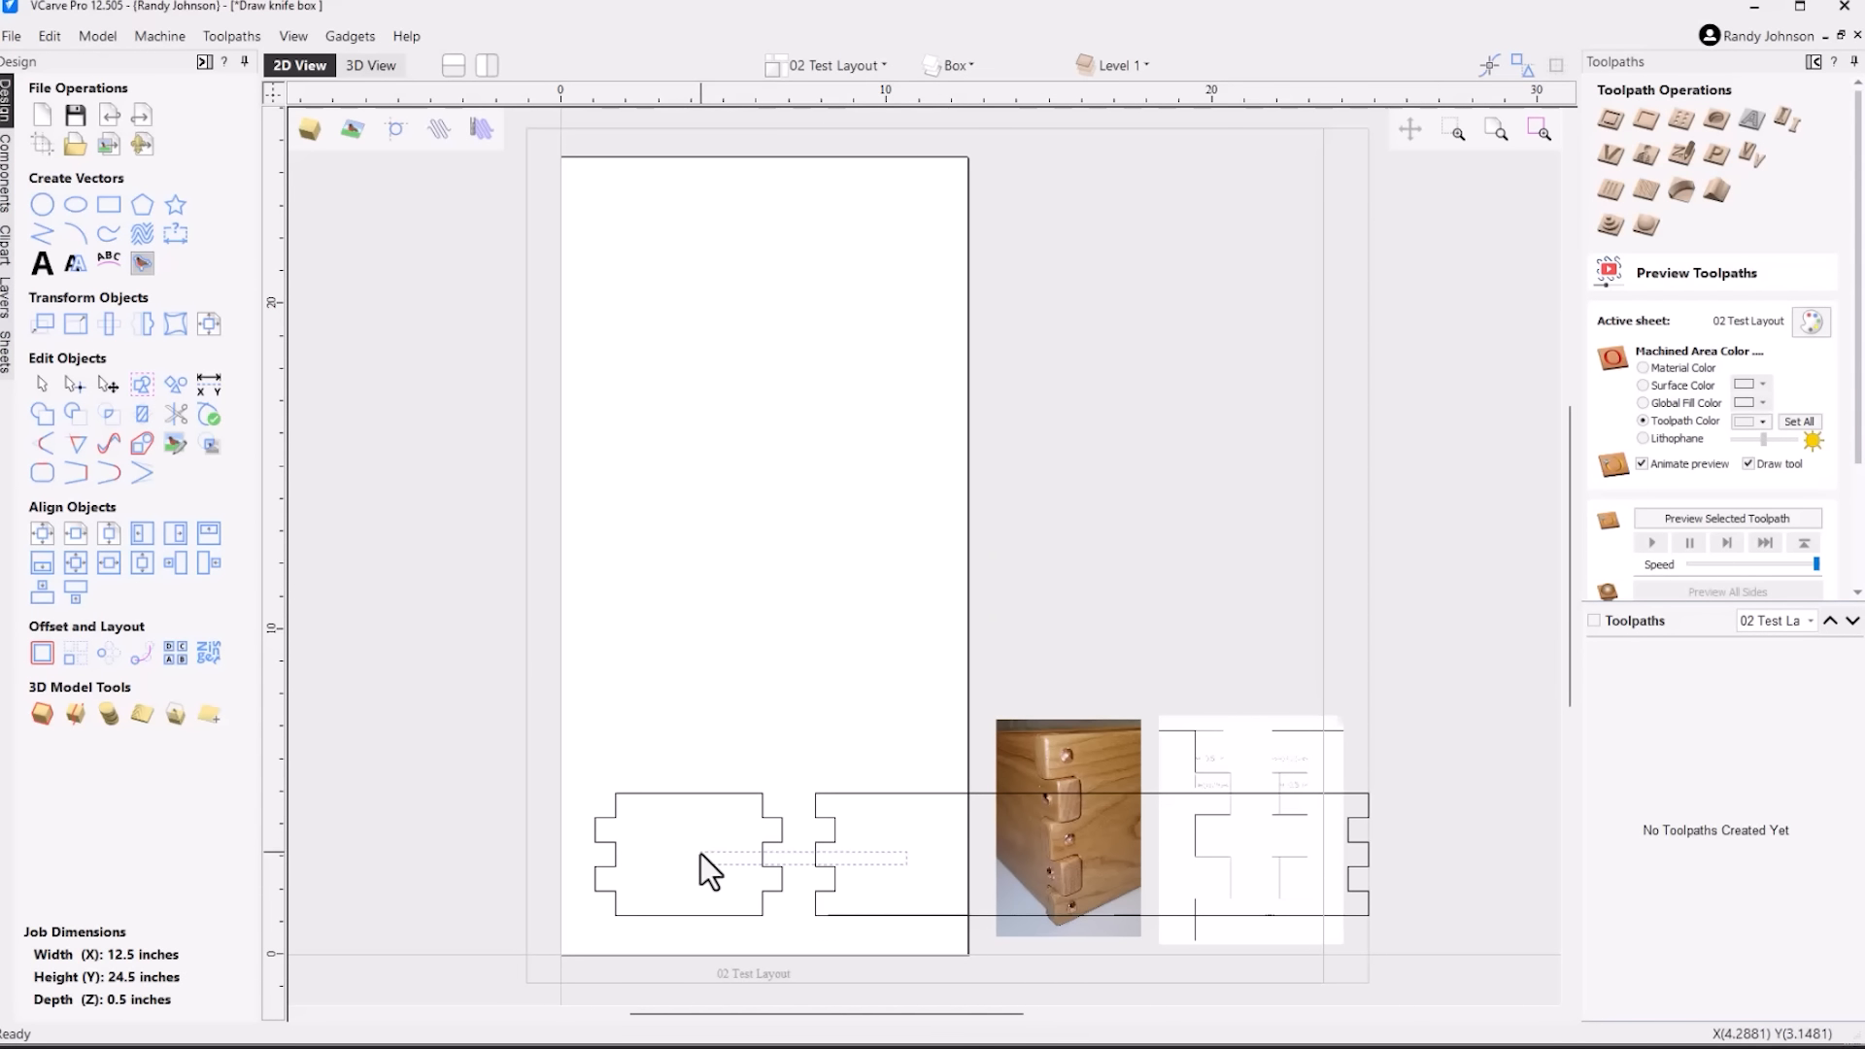
Rotate both panels together 90 degrees clockwise on the 02 Test Layout sheet
key(ctrl+a)
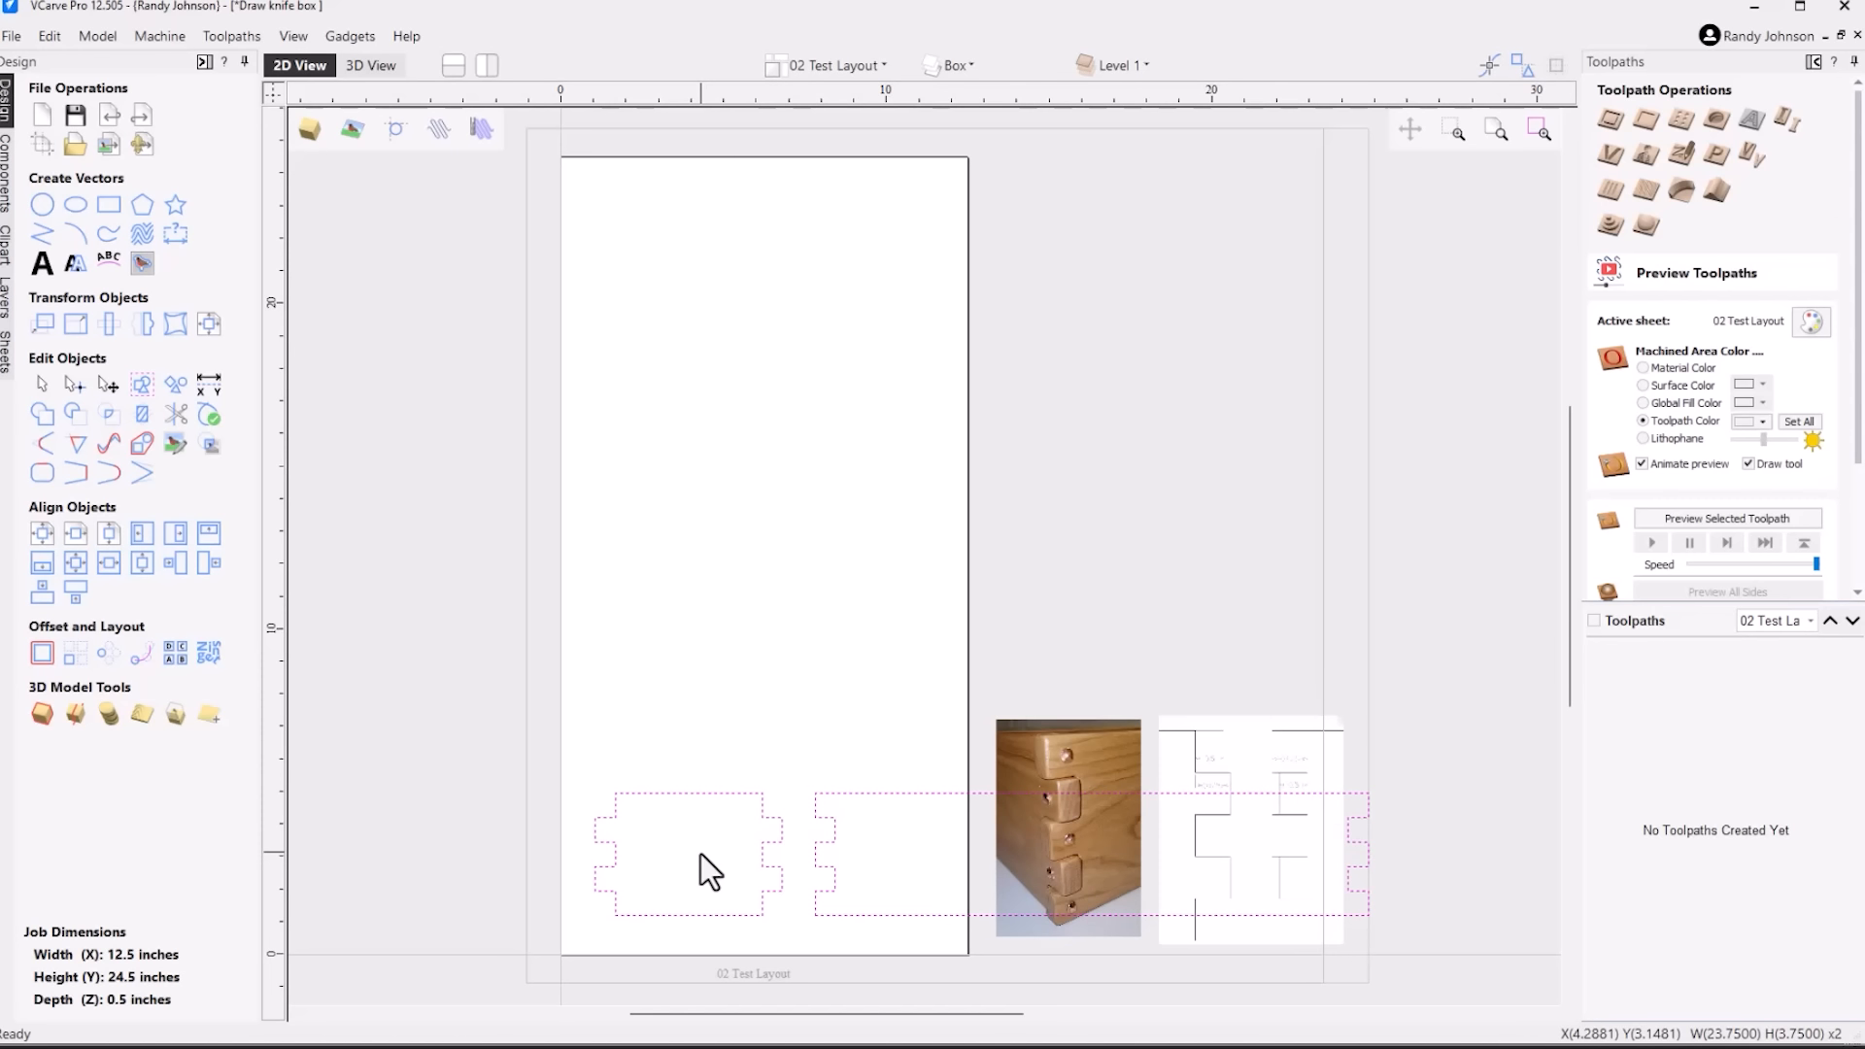
key(9)
key(9)
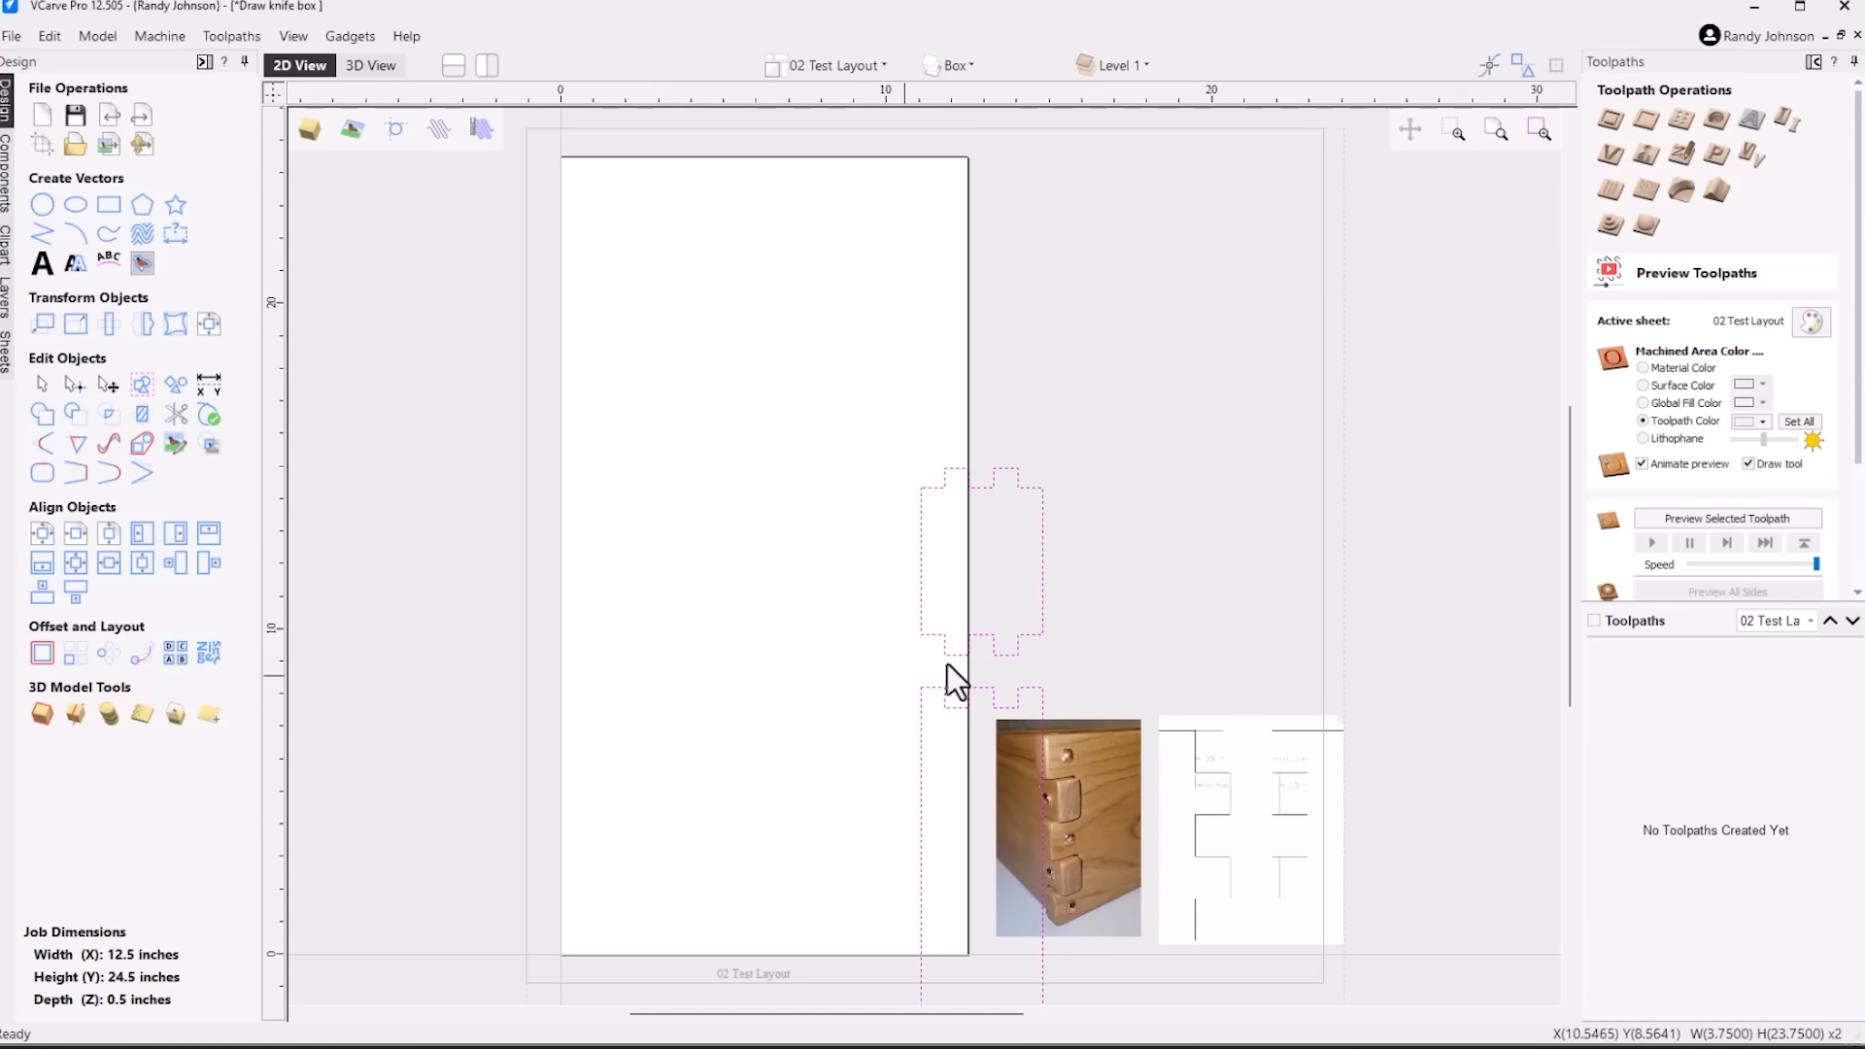
Move the two rotated panels together onto the 02 Test Layout sheet, placing them along its left edge, and deselect them
click(1043, 598)
drag(1044, 596, 705, 297)
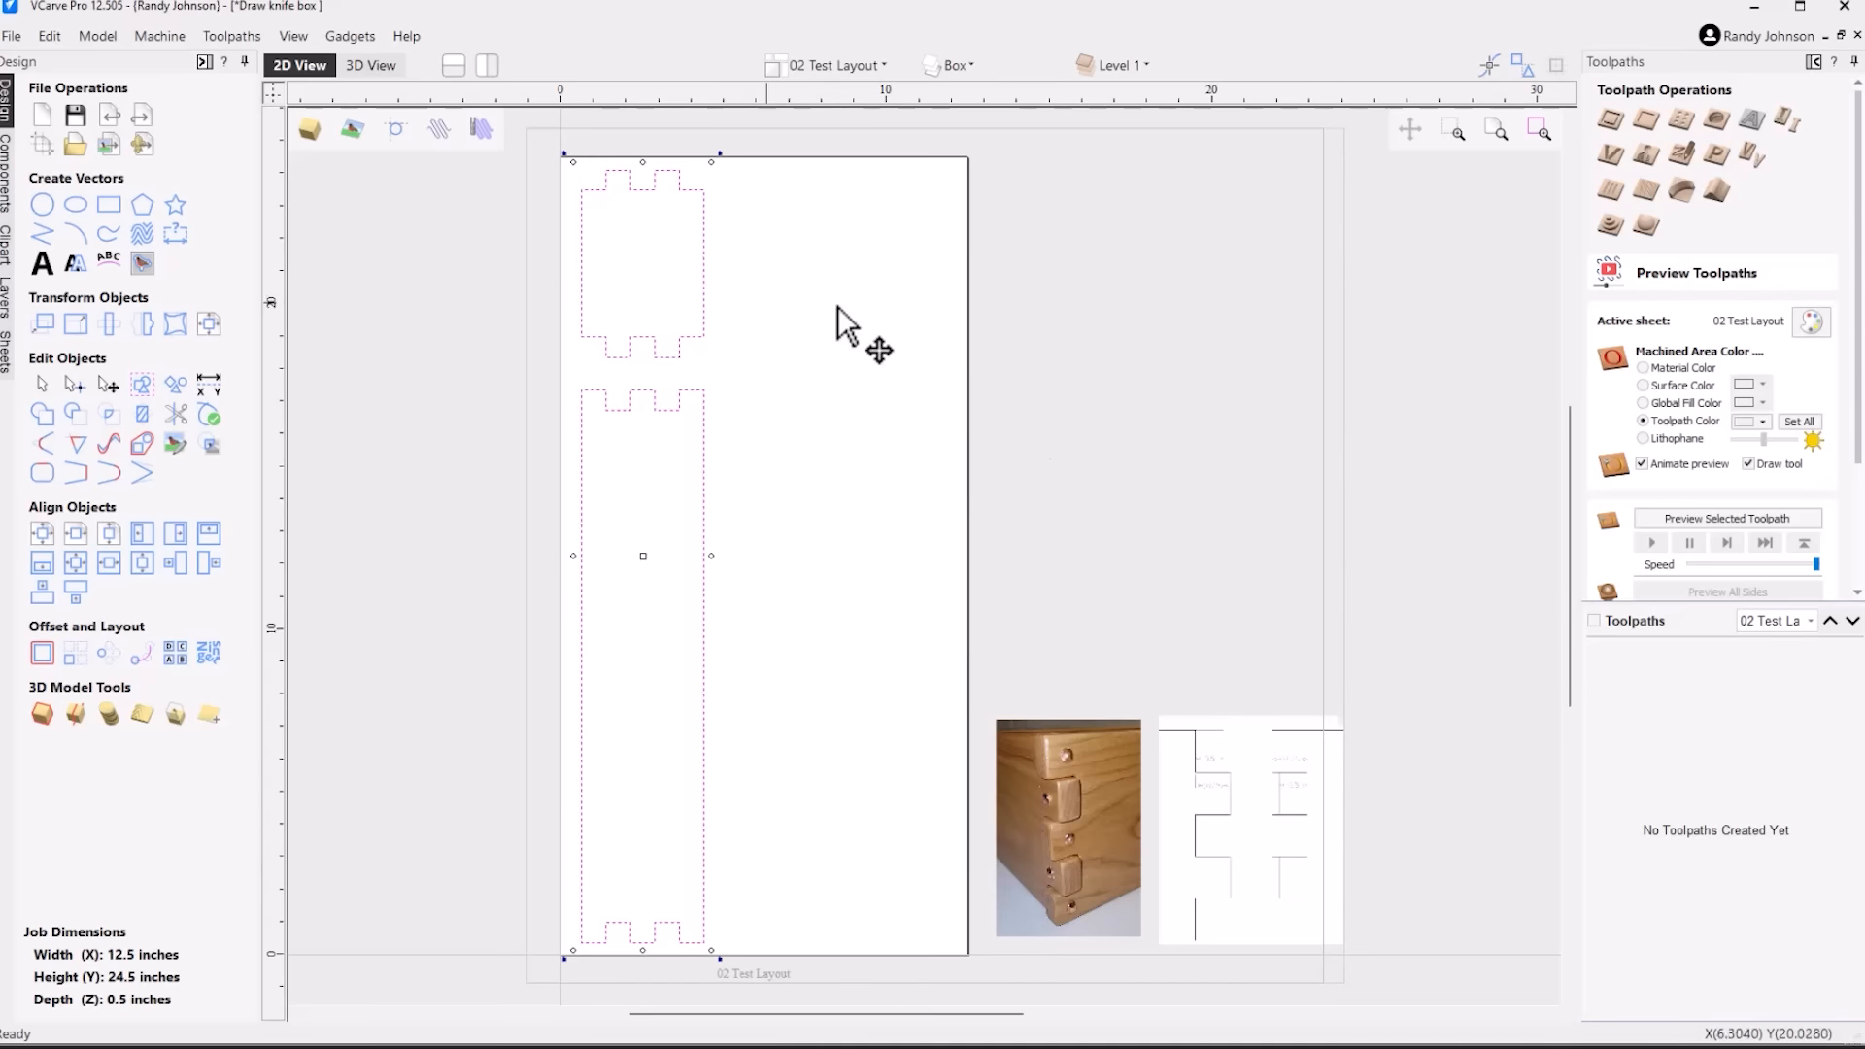
click(1104, 430)
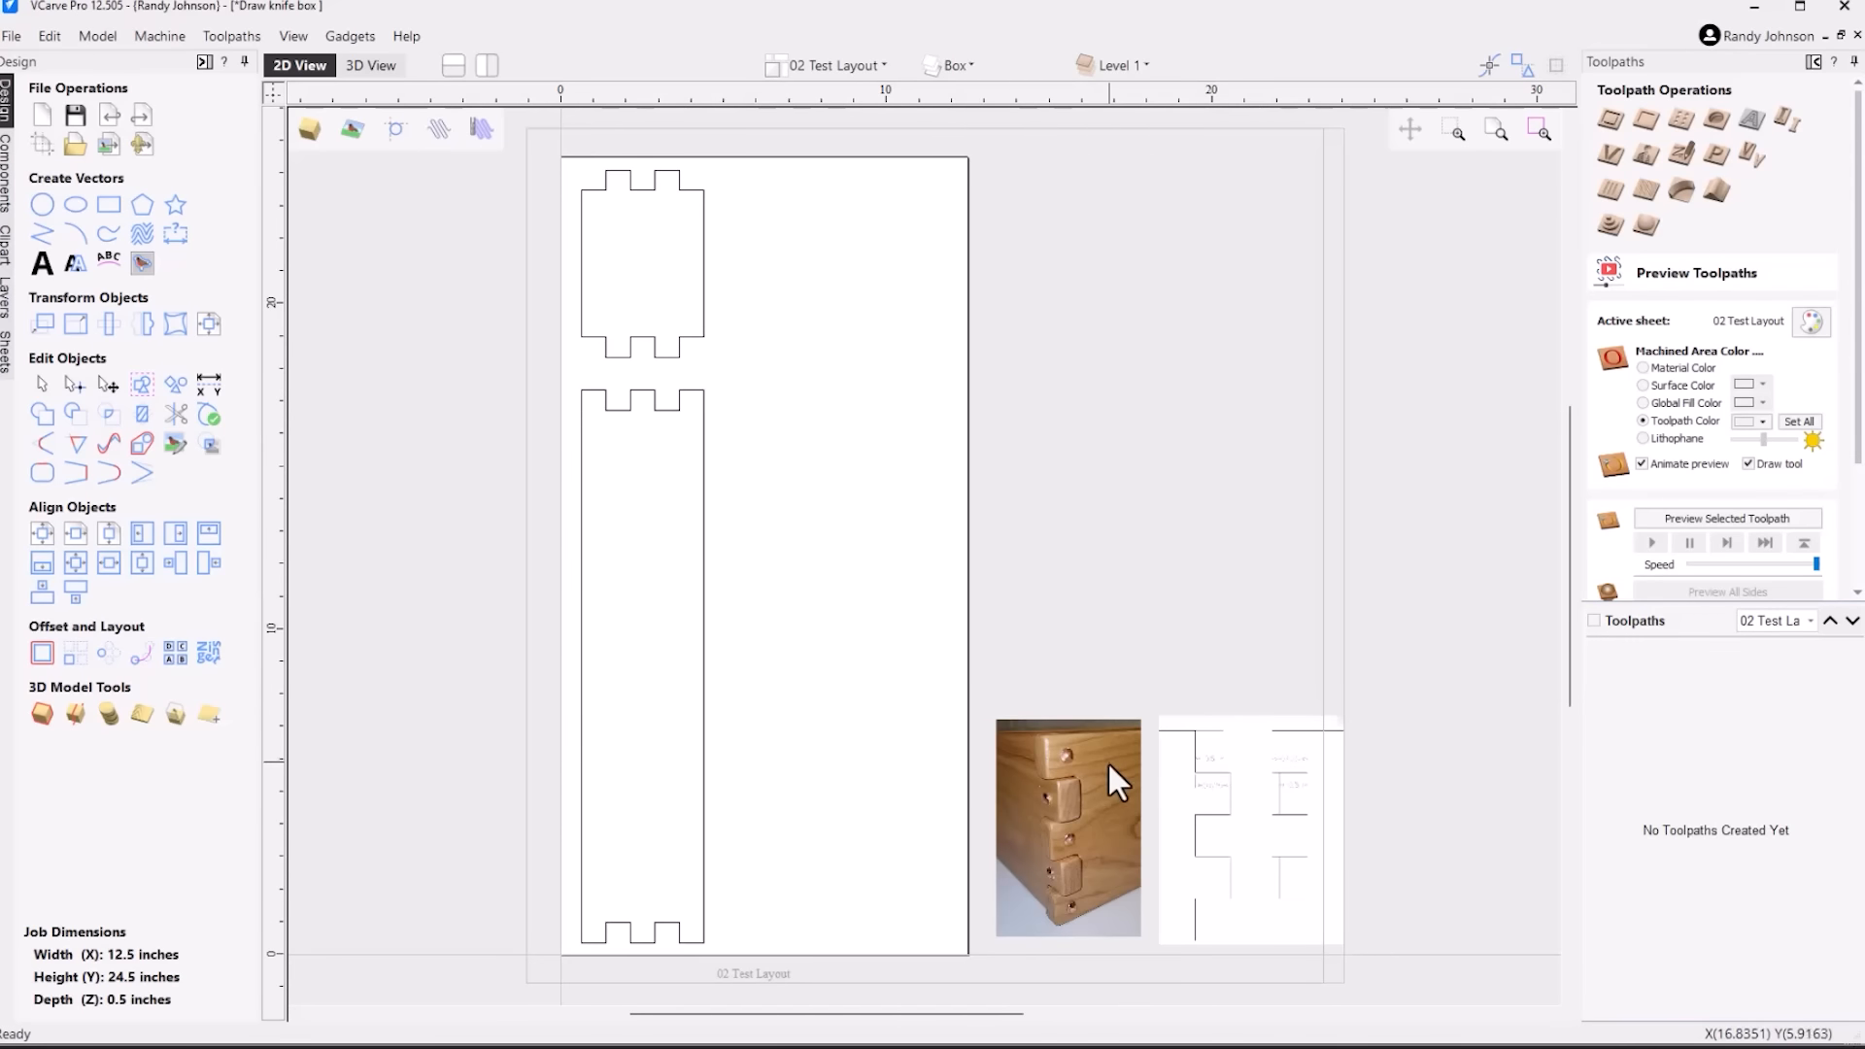
Examine the finger joint photo and the dimensioned joint drawing beside the 02 Test Layout sheet
scroll(1134, 834, up, 3)
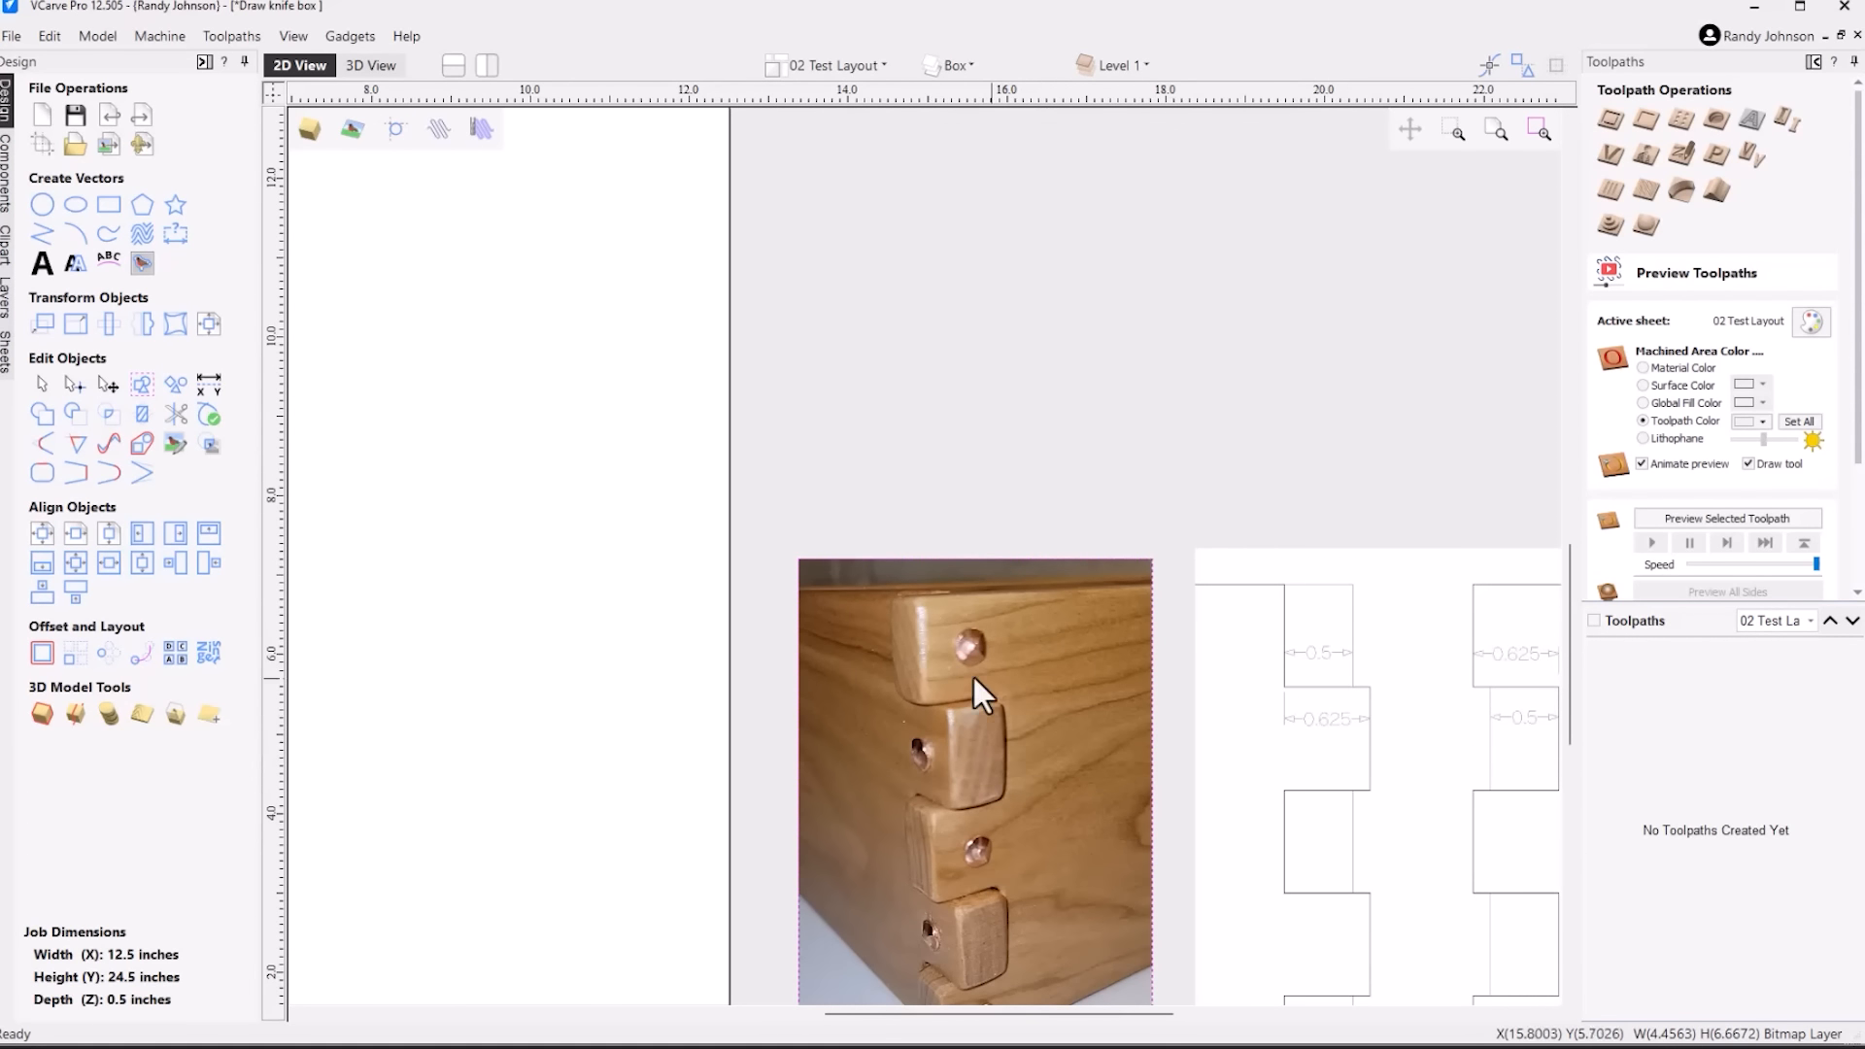
middle_drag(1095, 647, 674, 464)
scroll(675, 465, up, 1)
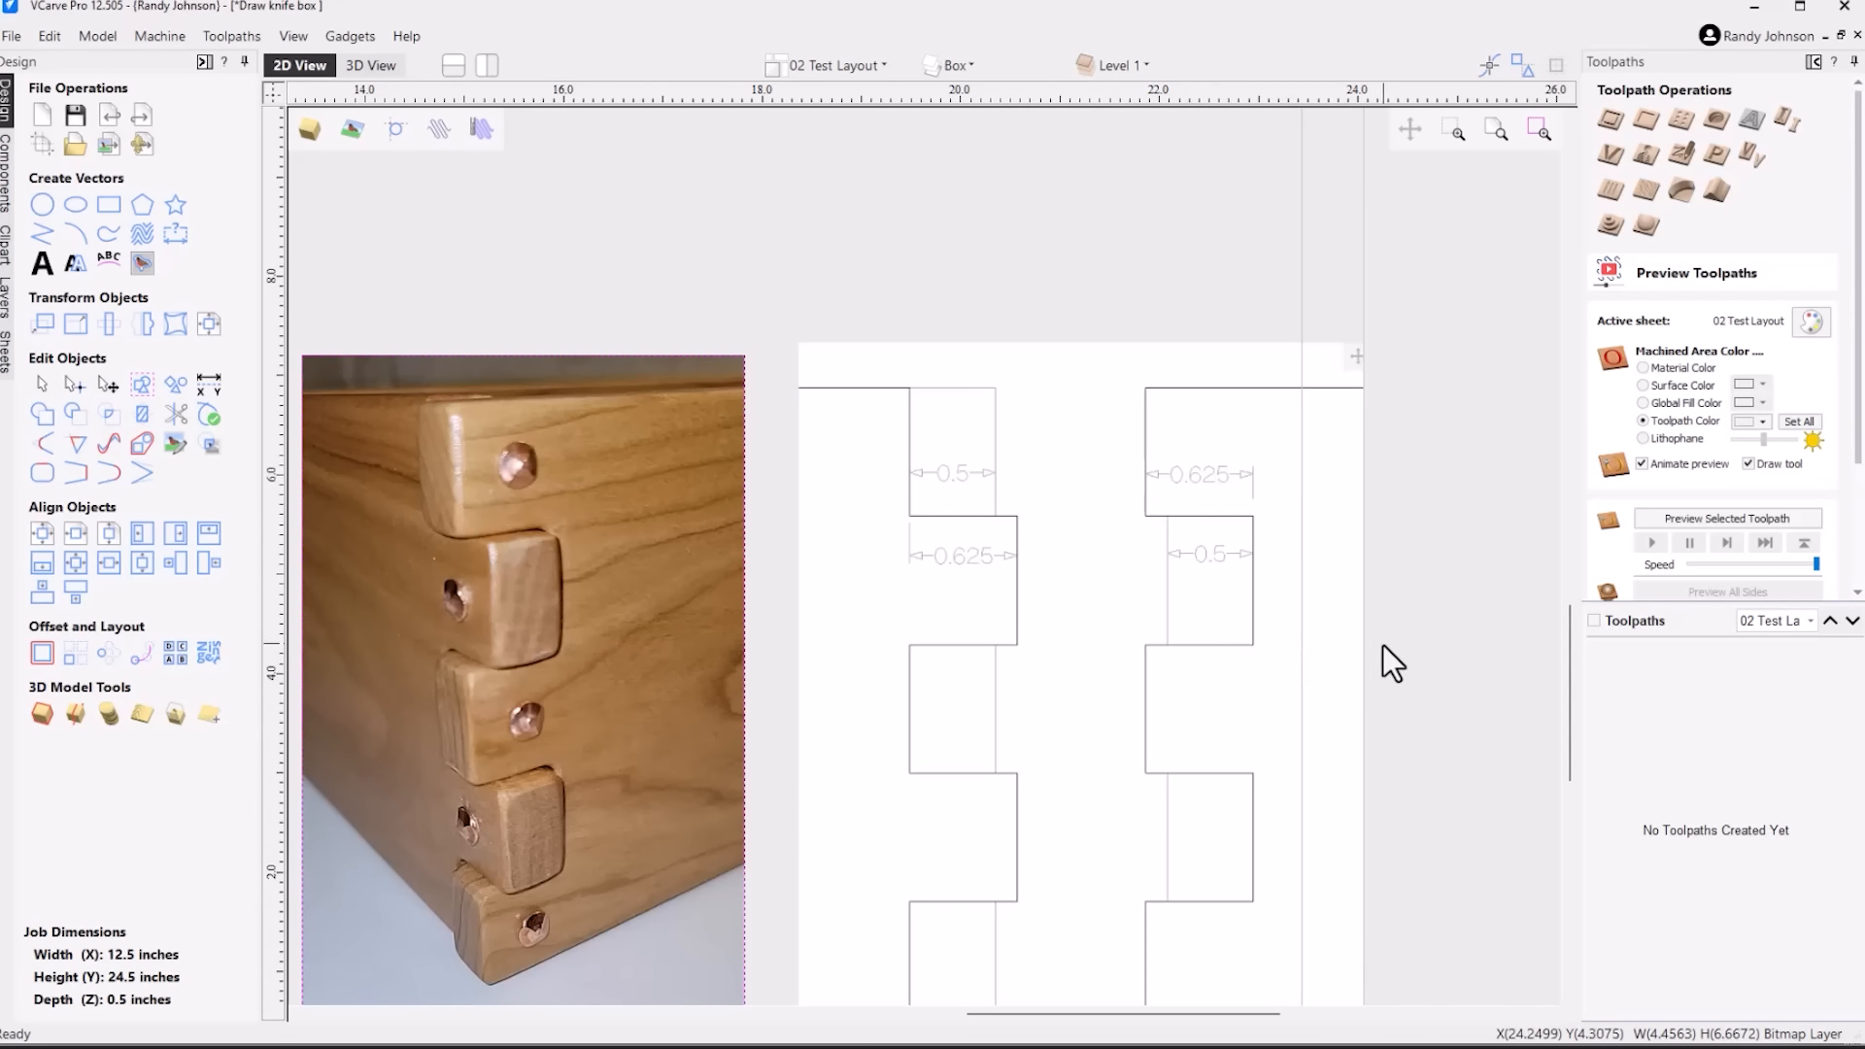
scroll(1385, 644, down, 6)
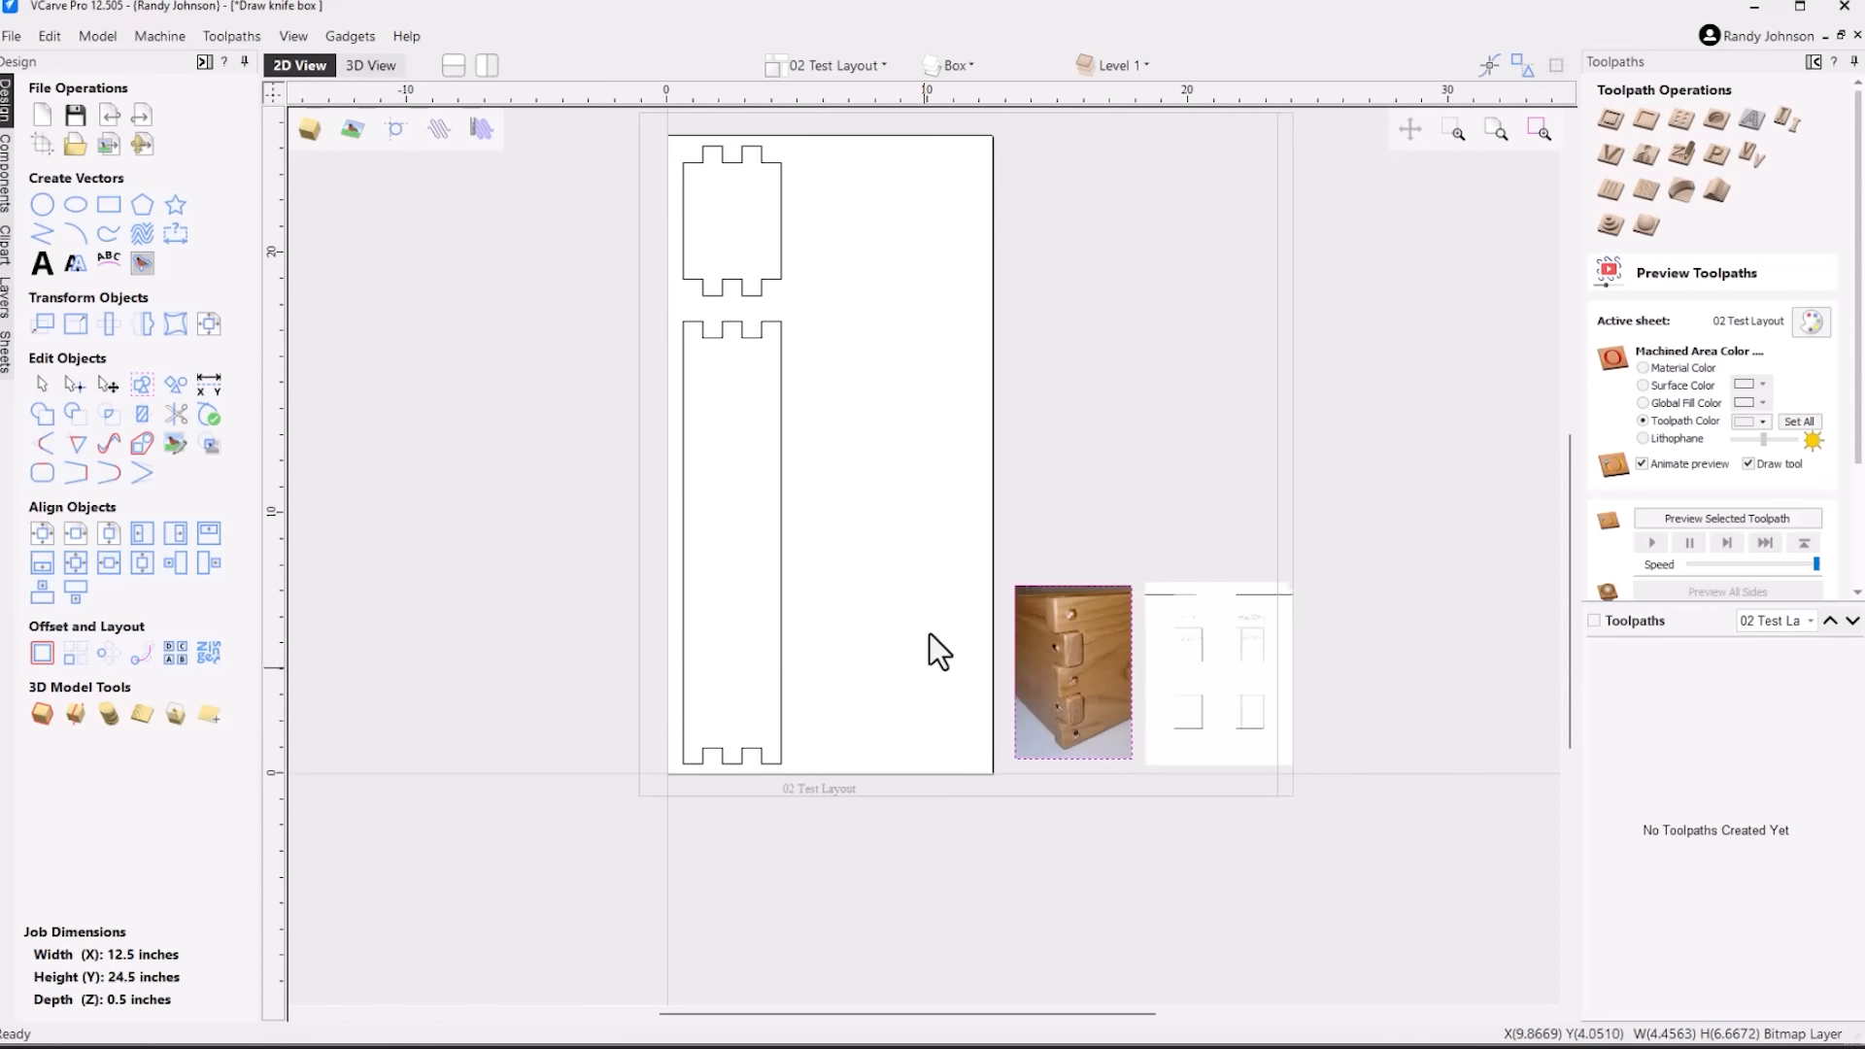
scroll(943, 486, up, 5)
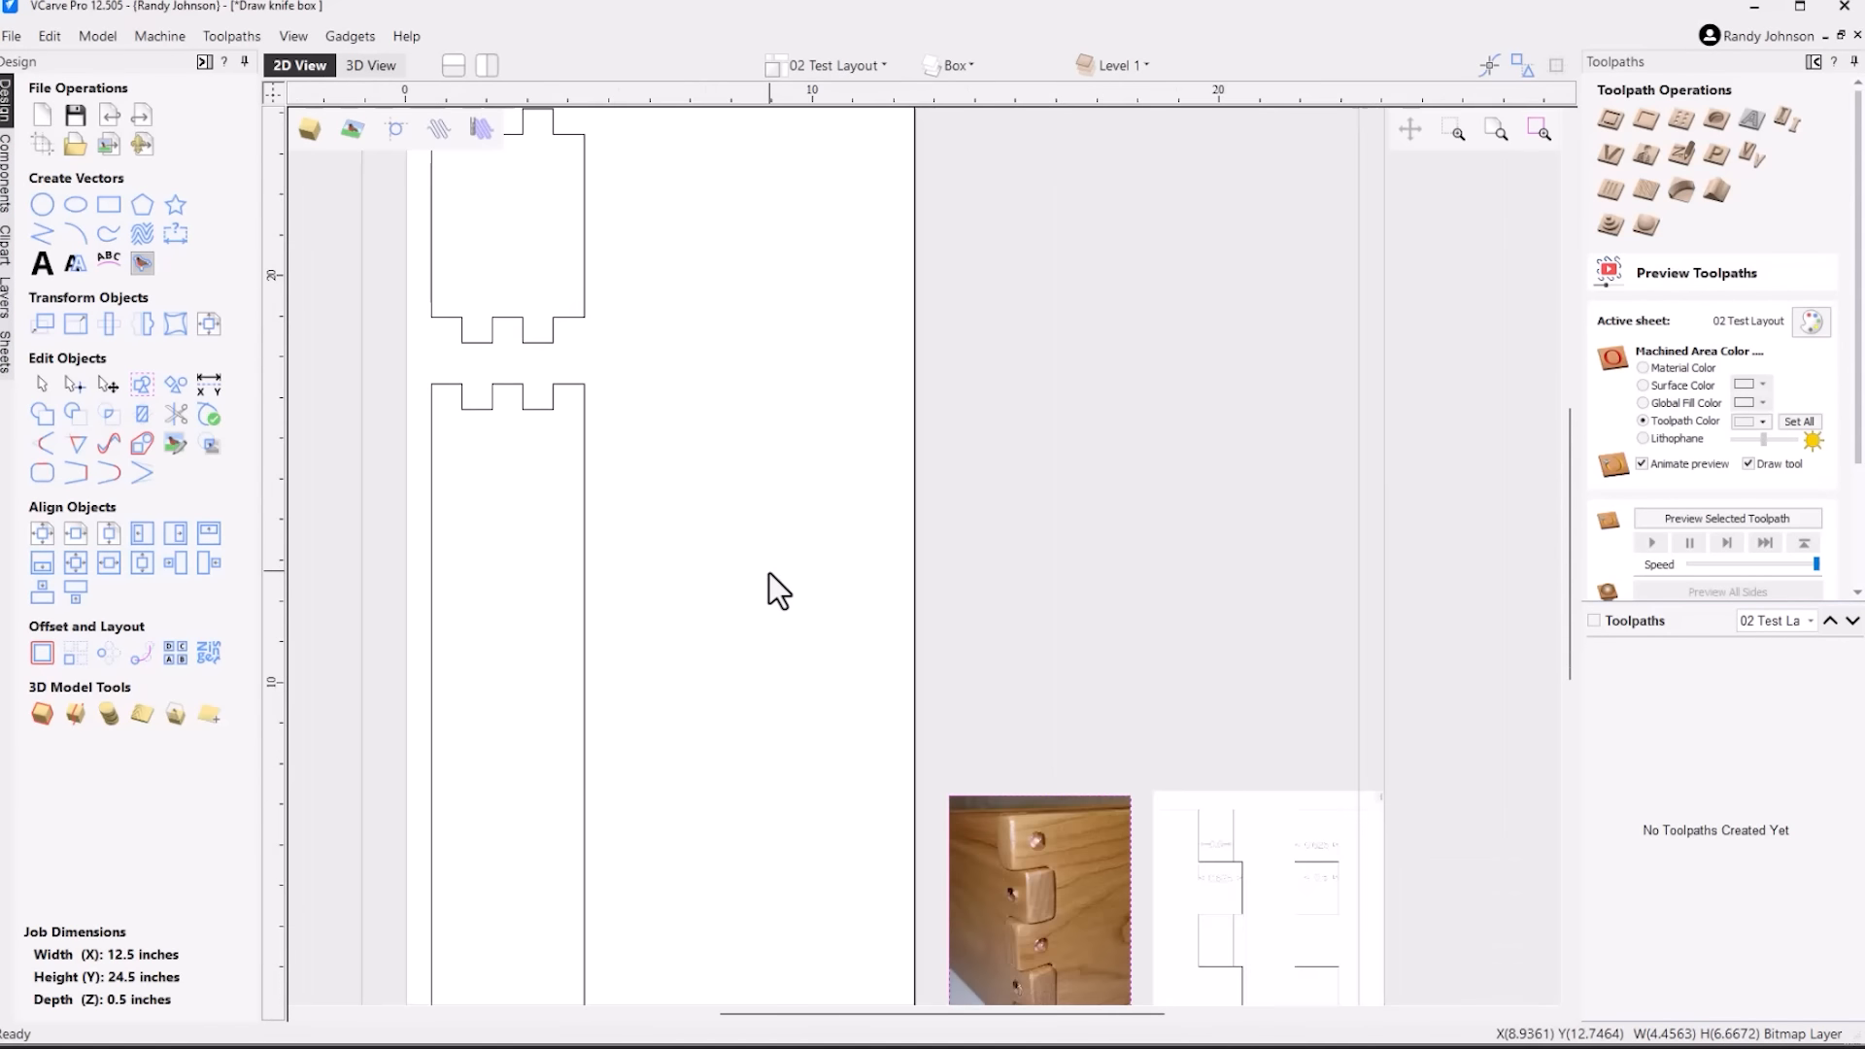
scroll(770, 573, down, 2)
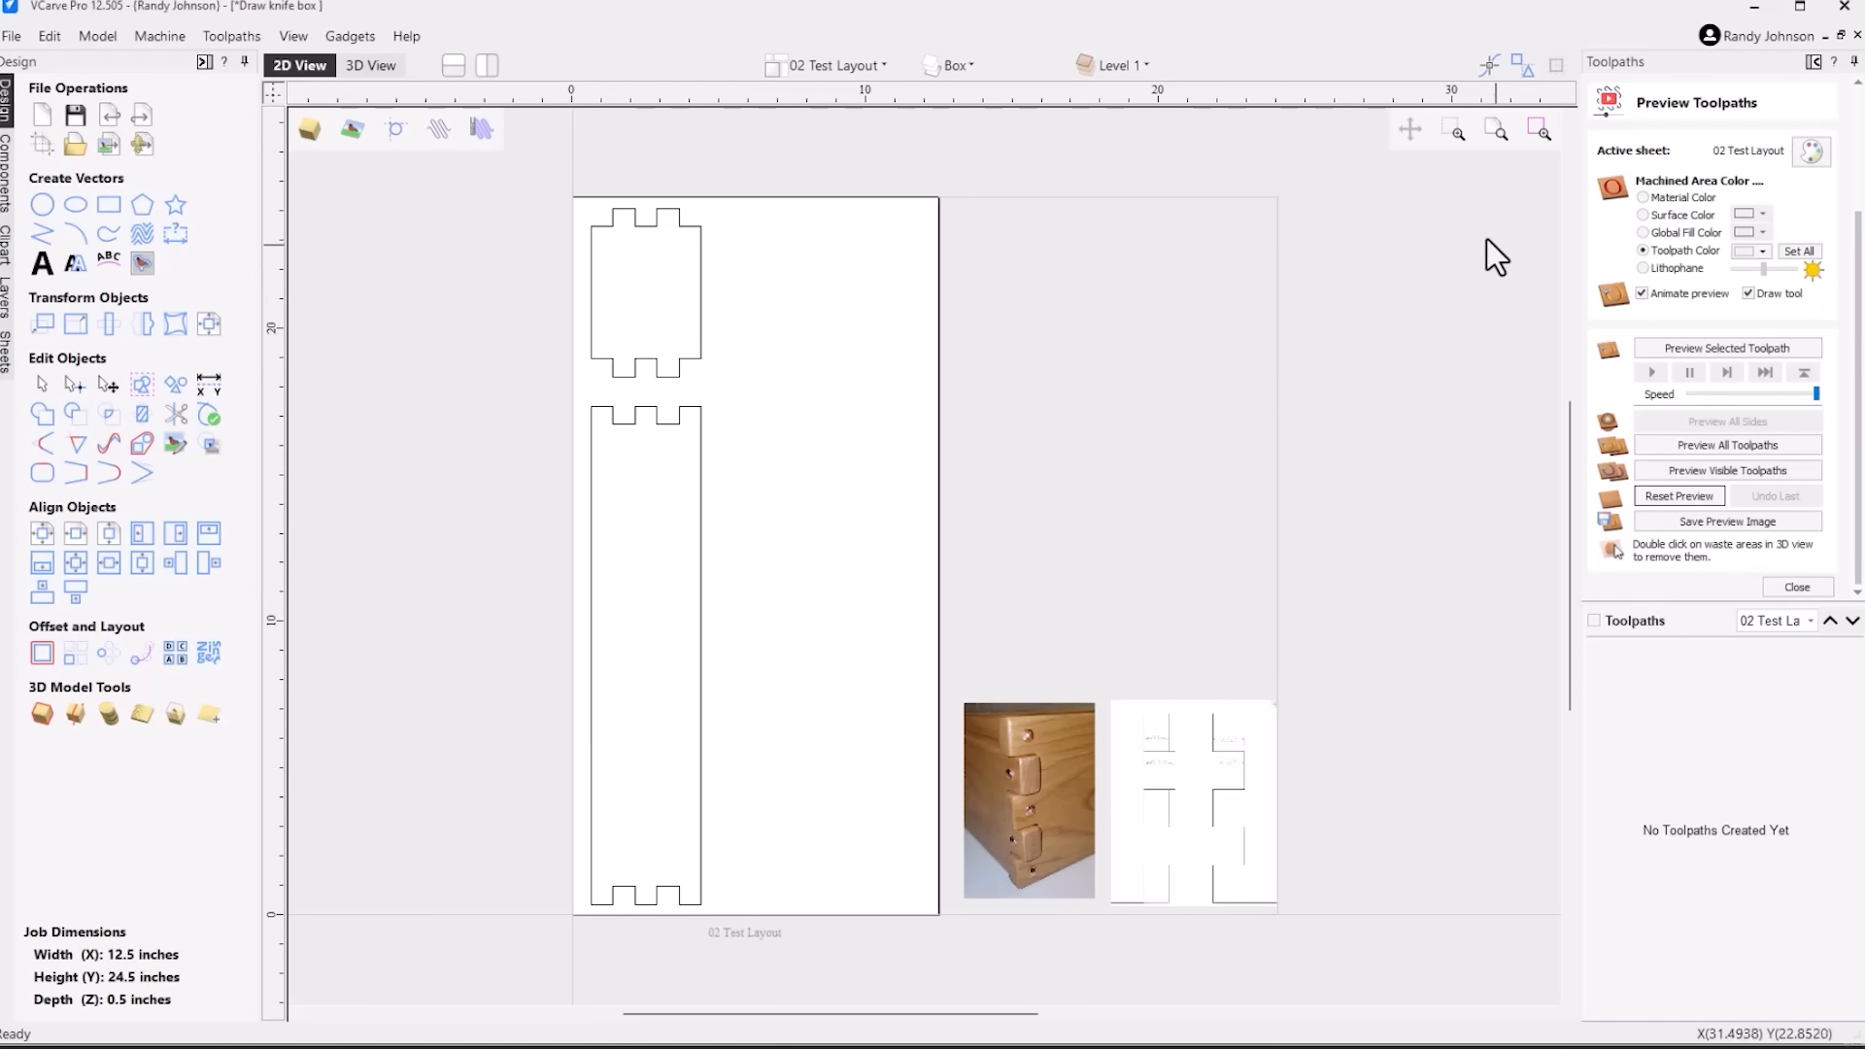
Show the 03 Side Cutting sheet, make it the active sheet, and hide the 02 Test Layout sheet
click(872, 64)
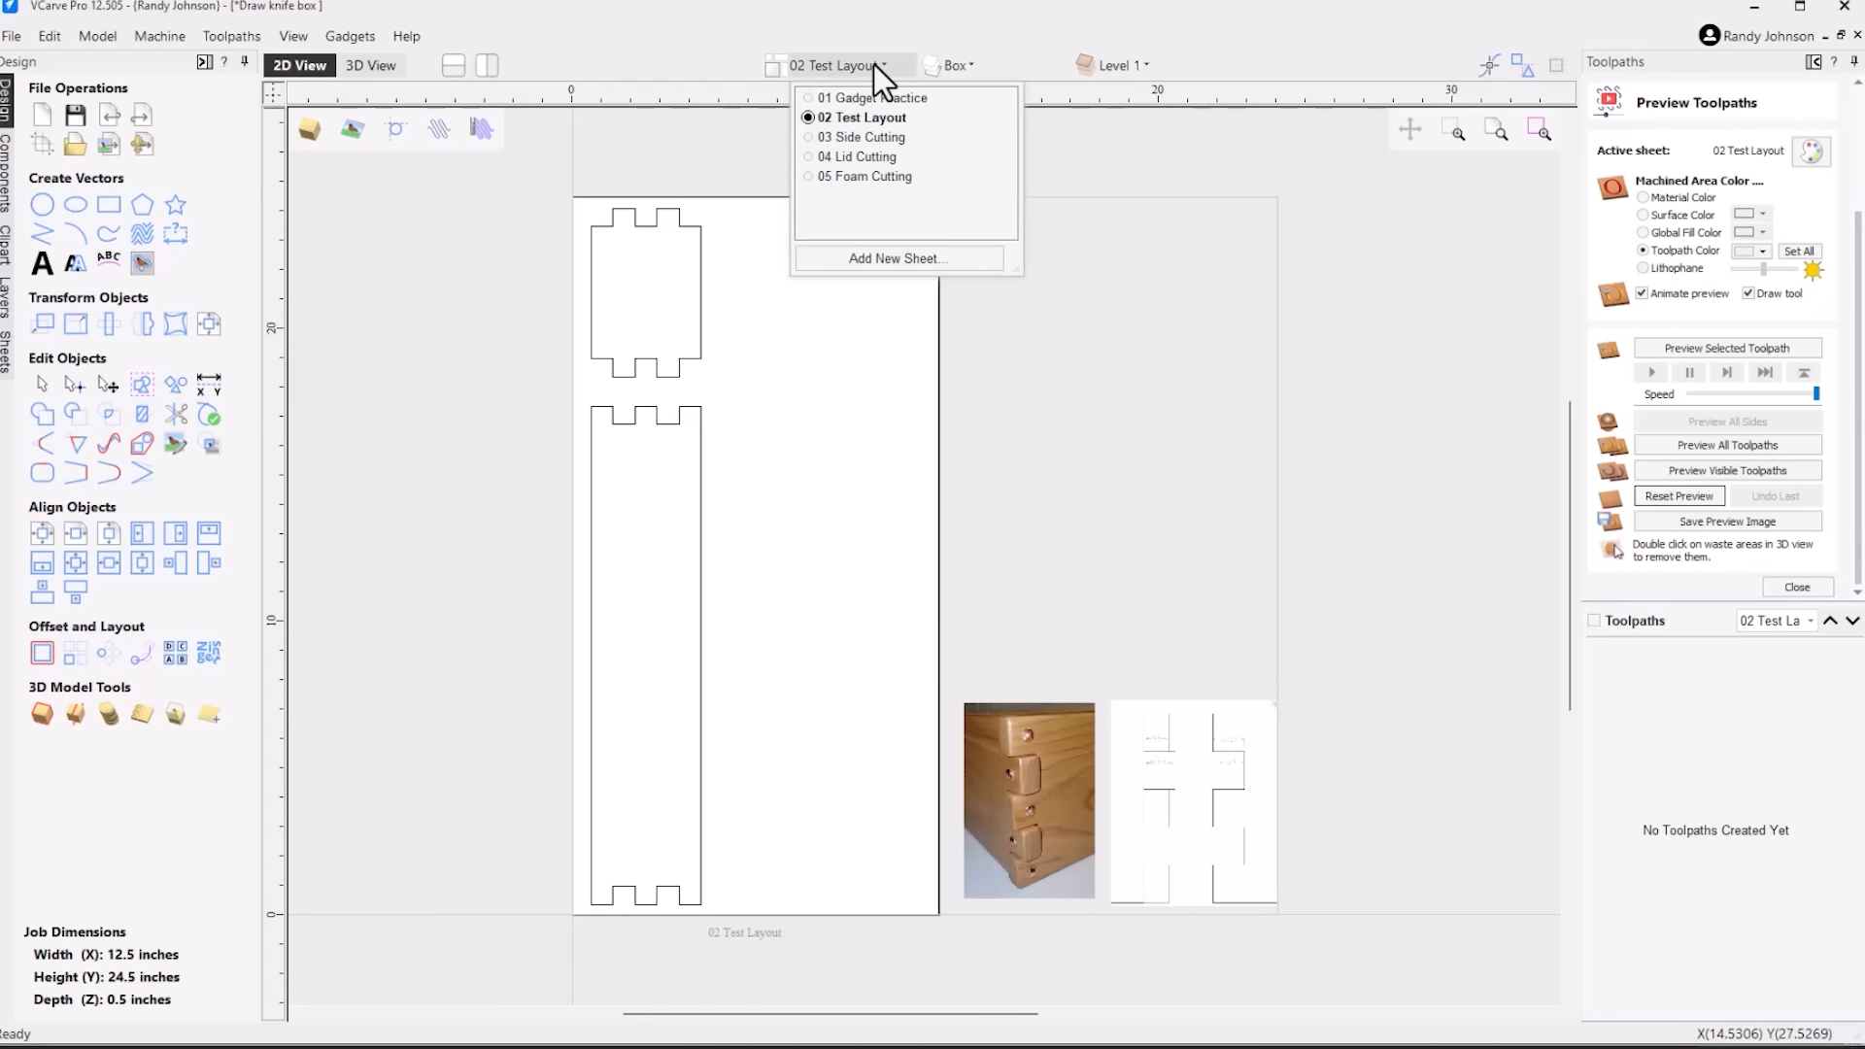
click(808, 138)
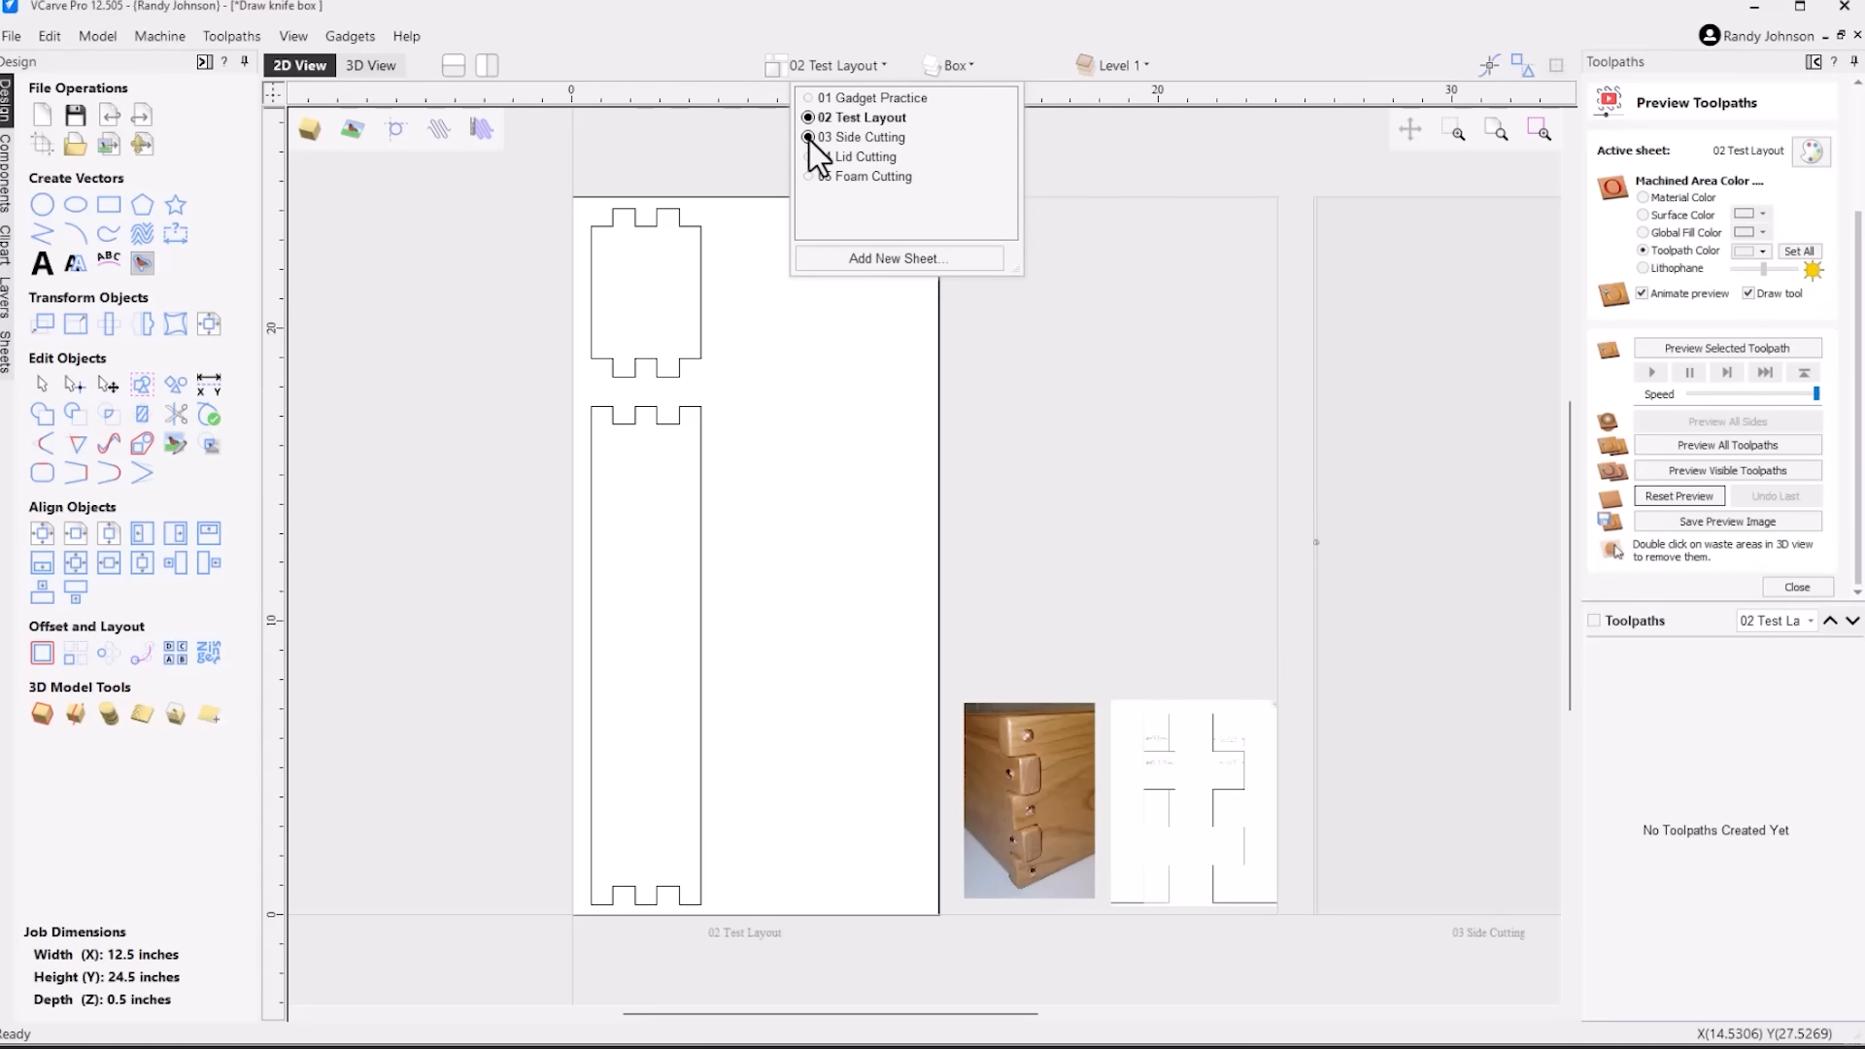
click(824, 137)
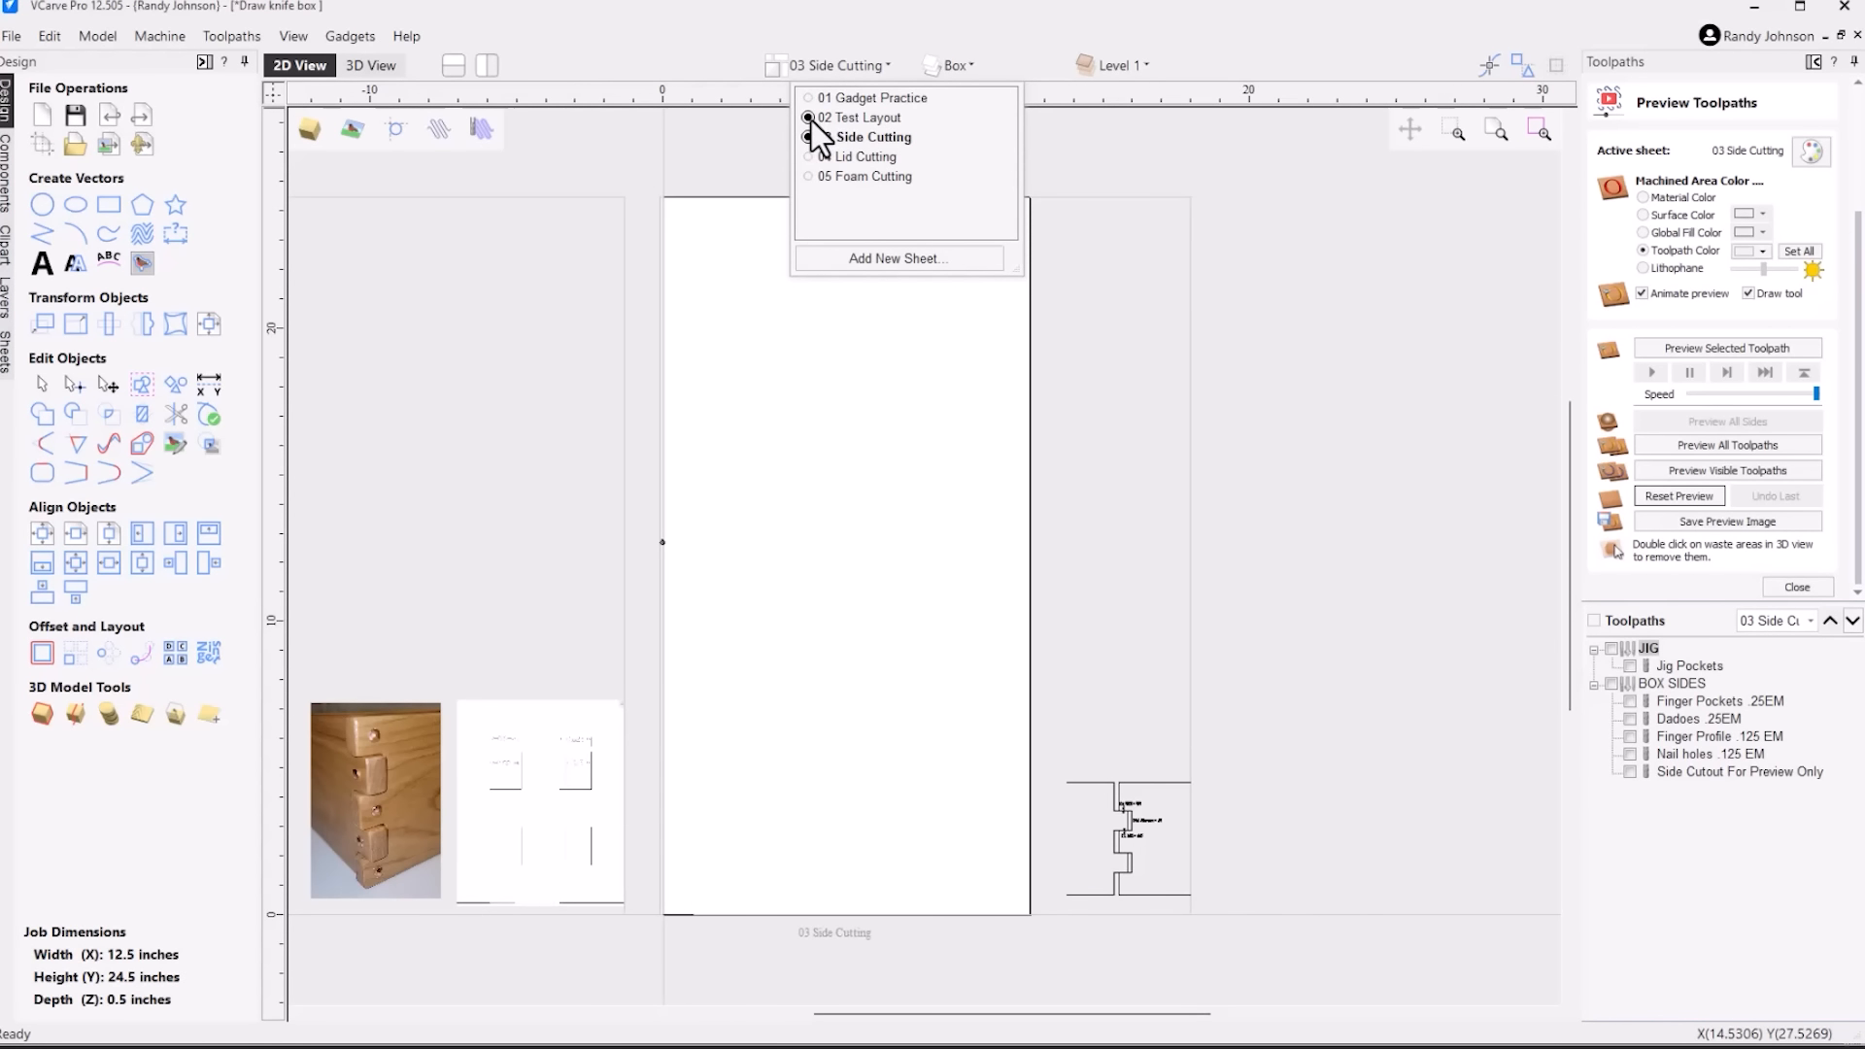
click(808, 118)
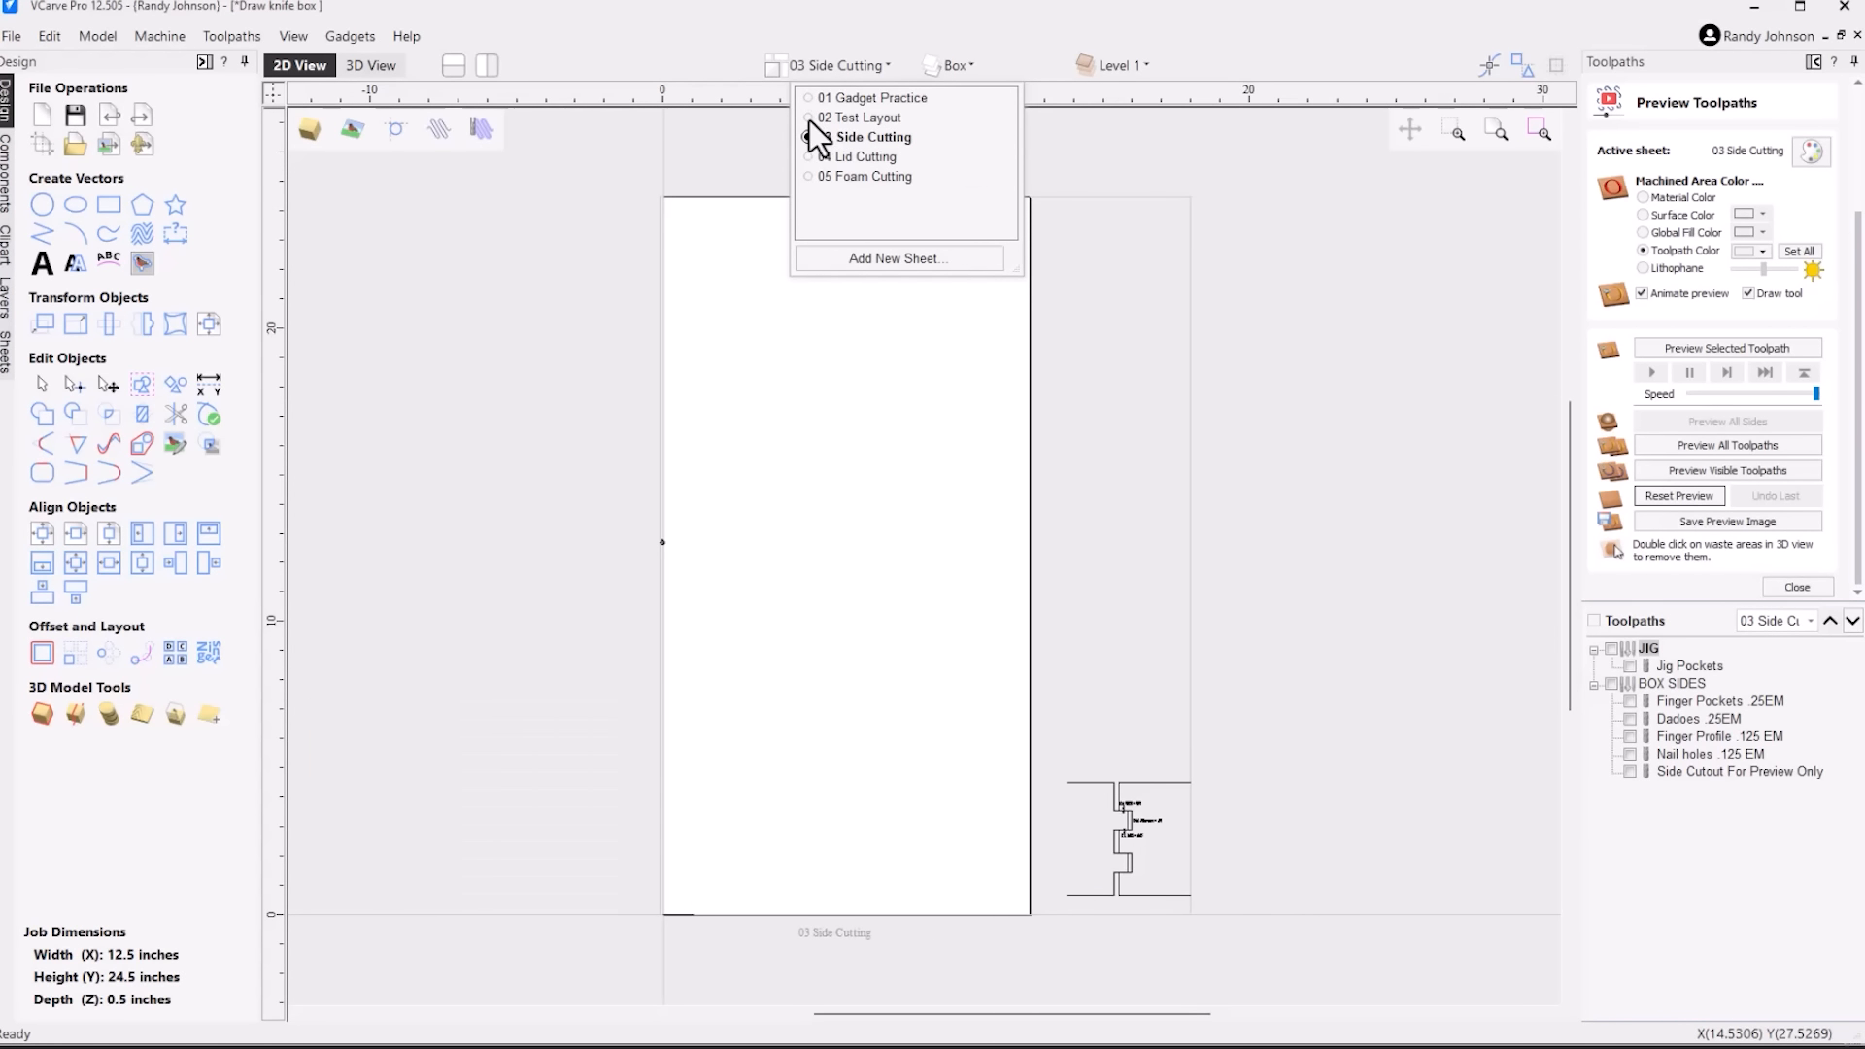
click(1280, 346)
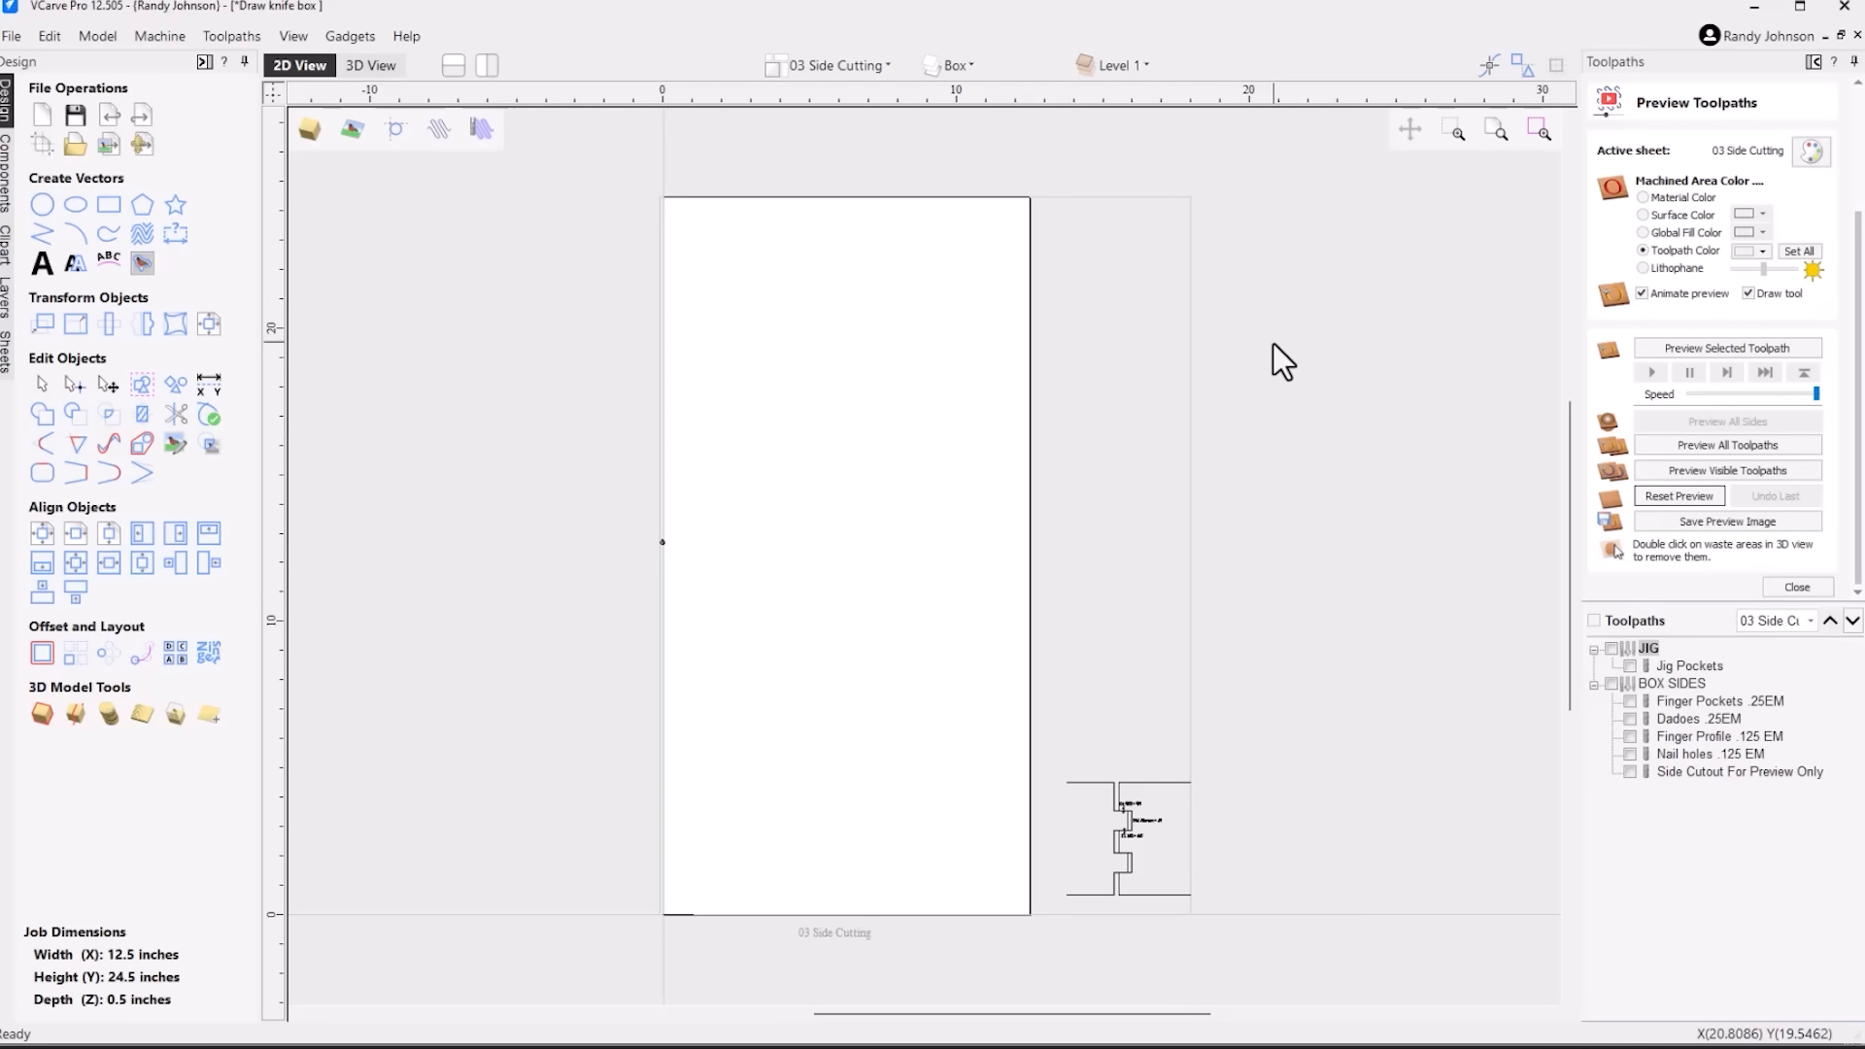
Show the Jig pockets and Sides uncut layers on the 03 Side Cutting sheet
click(8, 311)
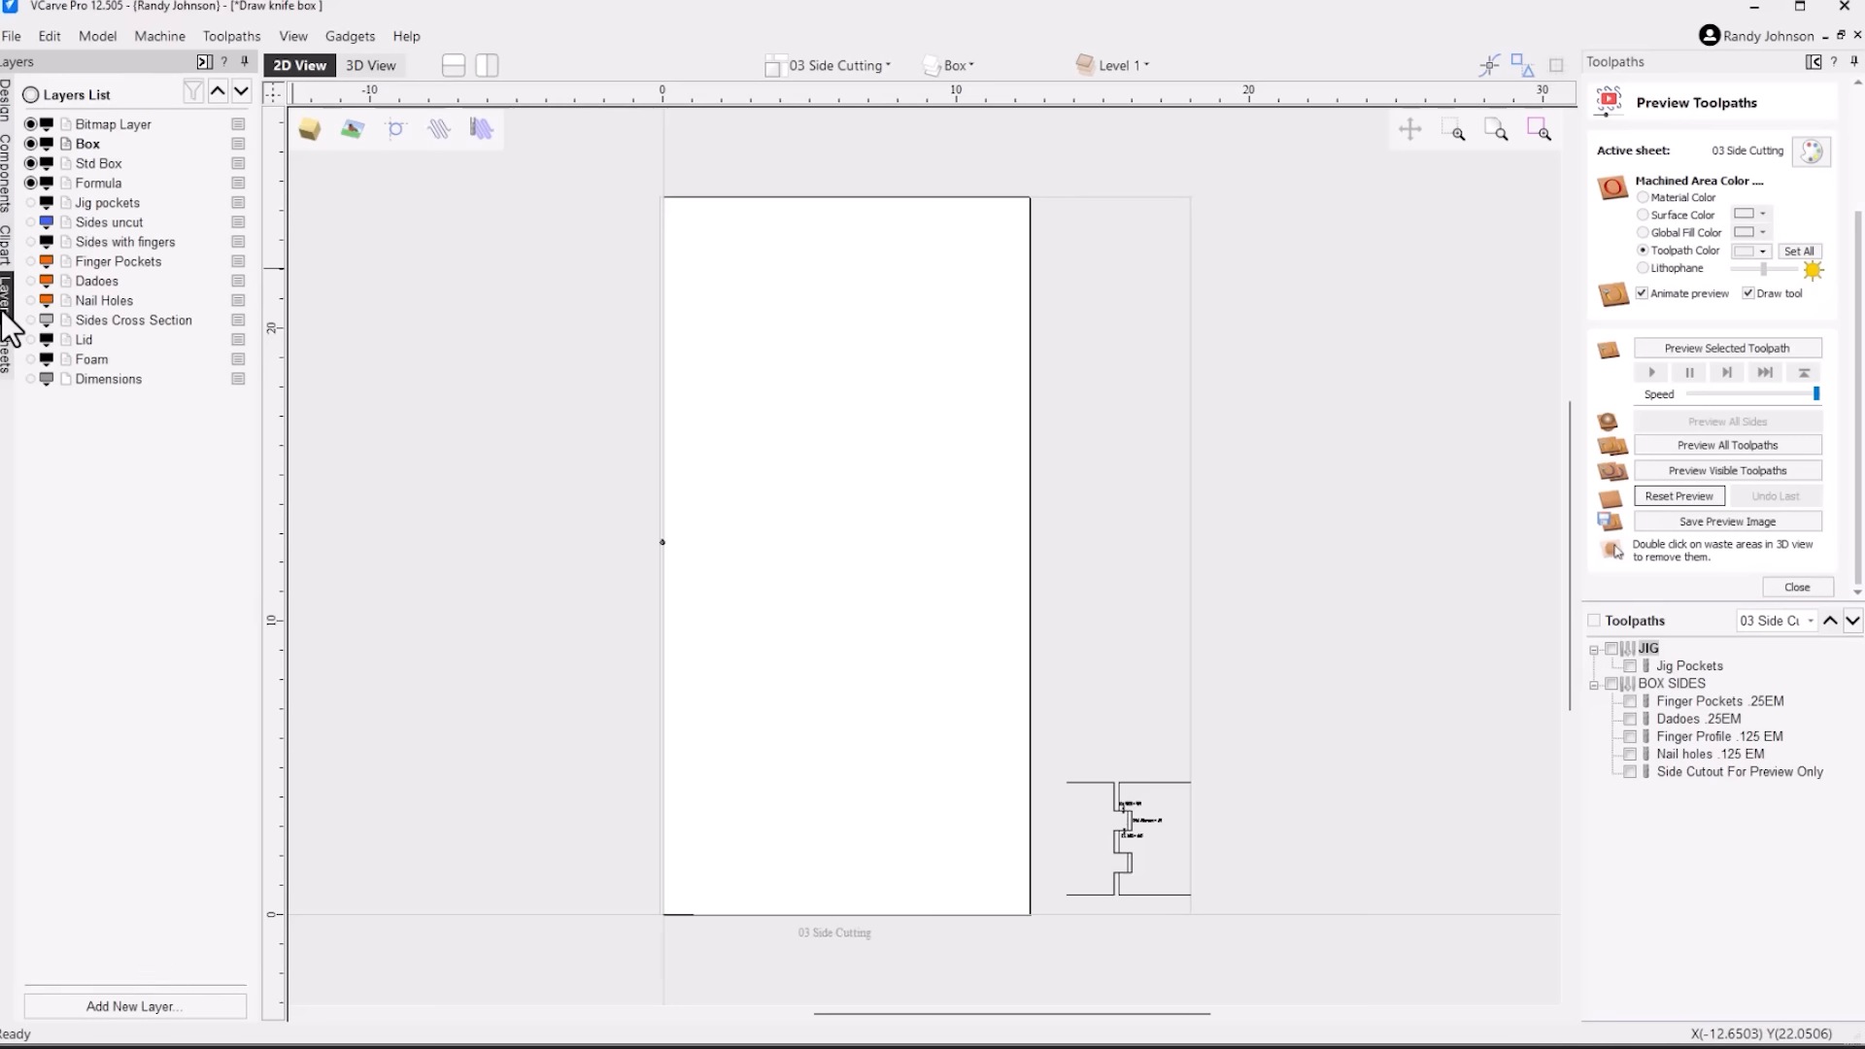
click(31, 203)
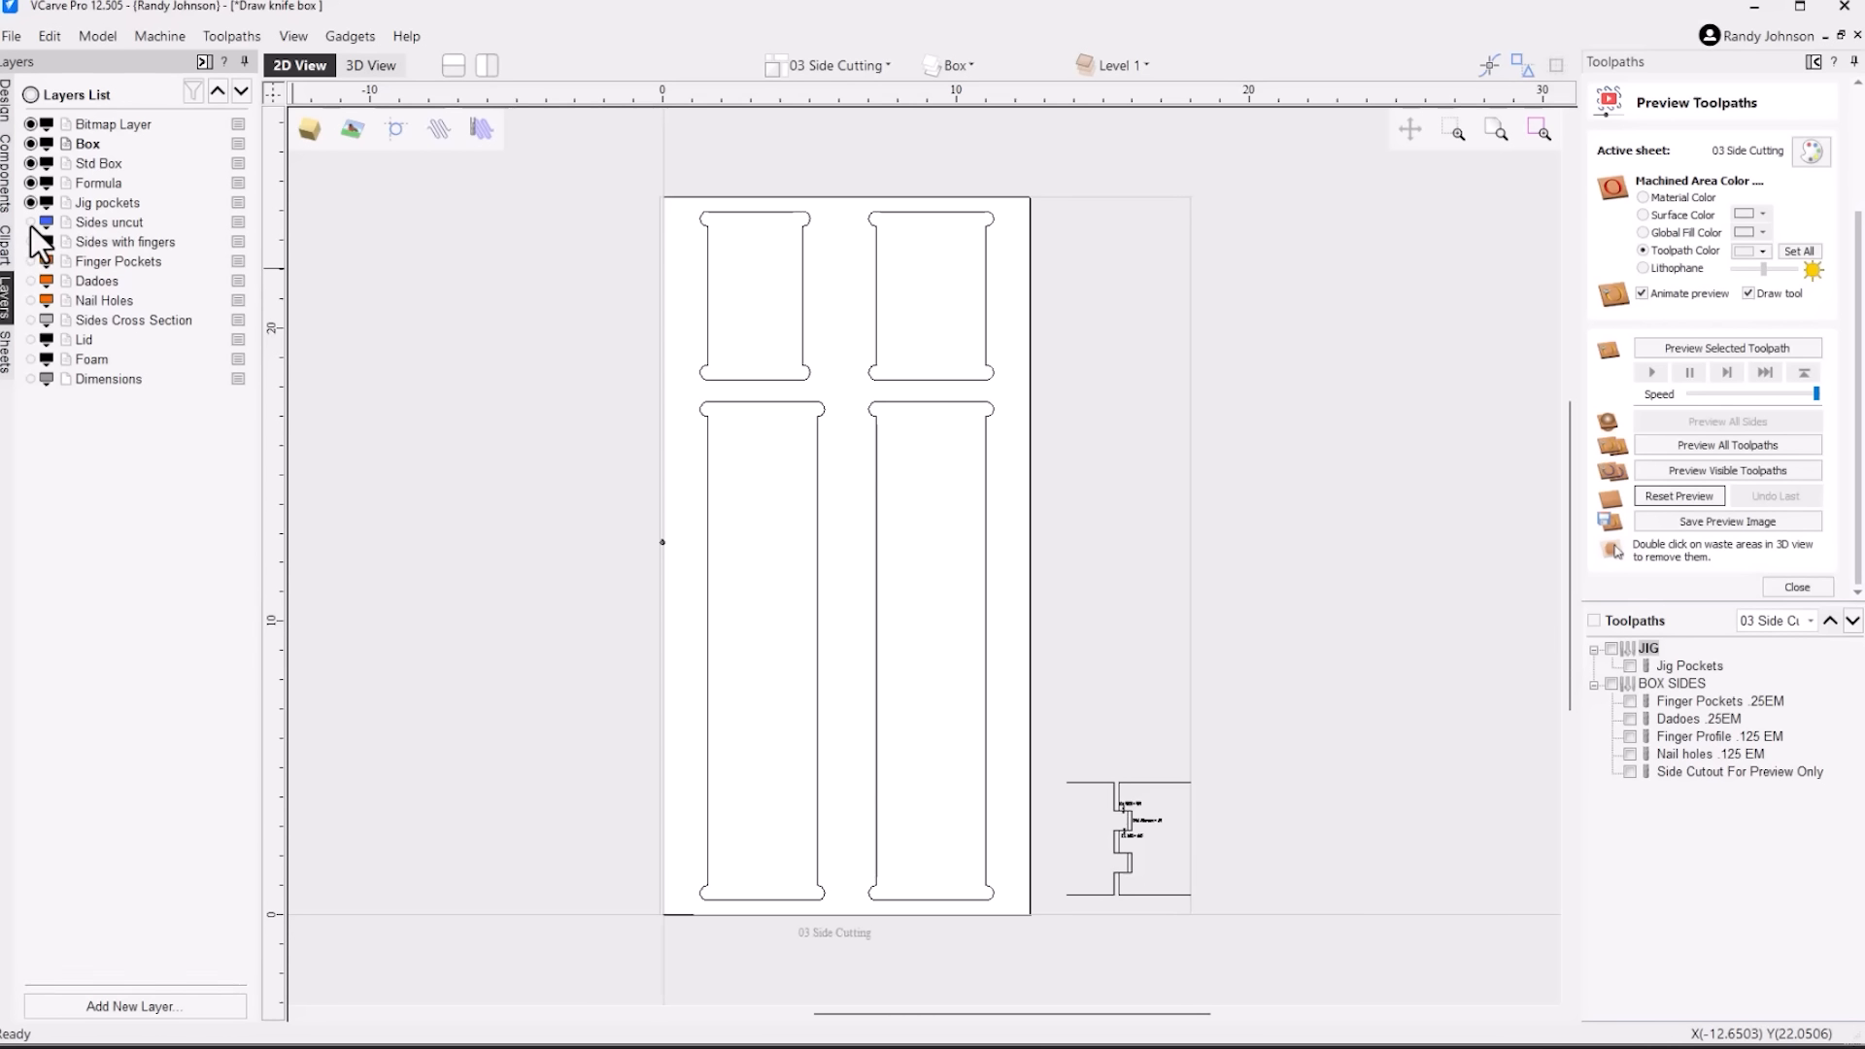
click(31, 222)
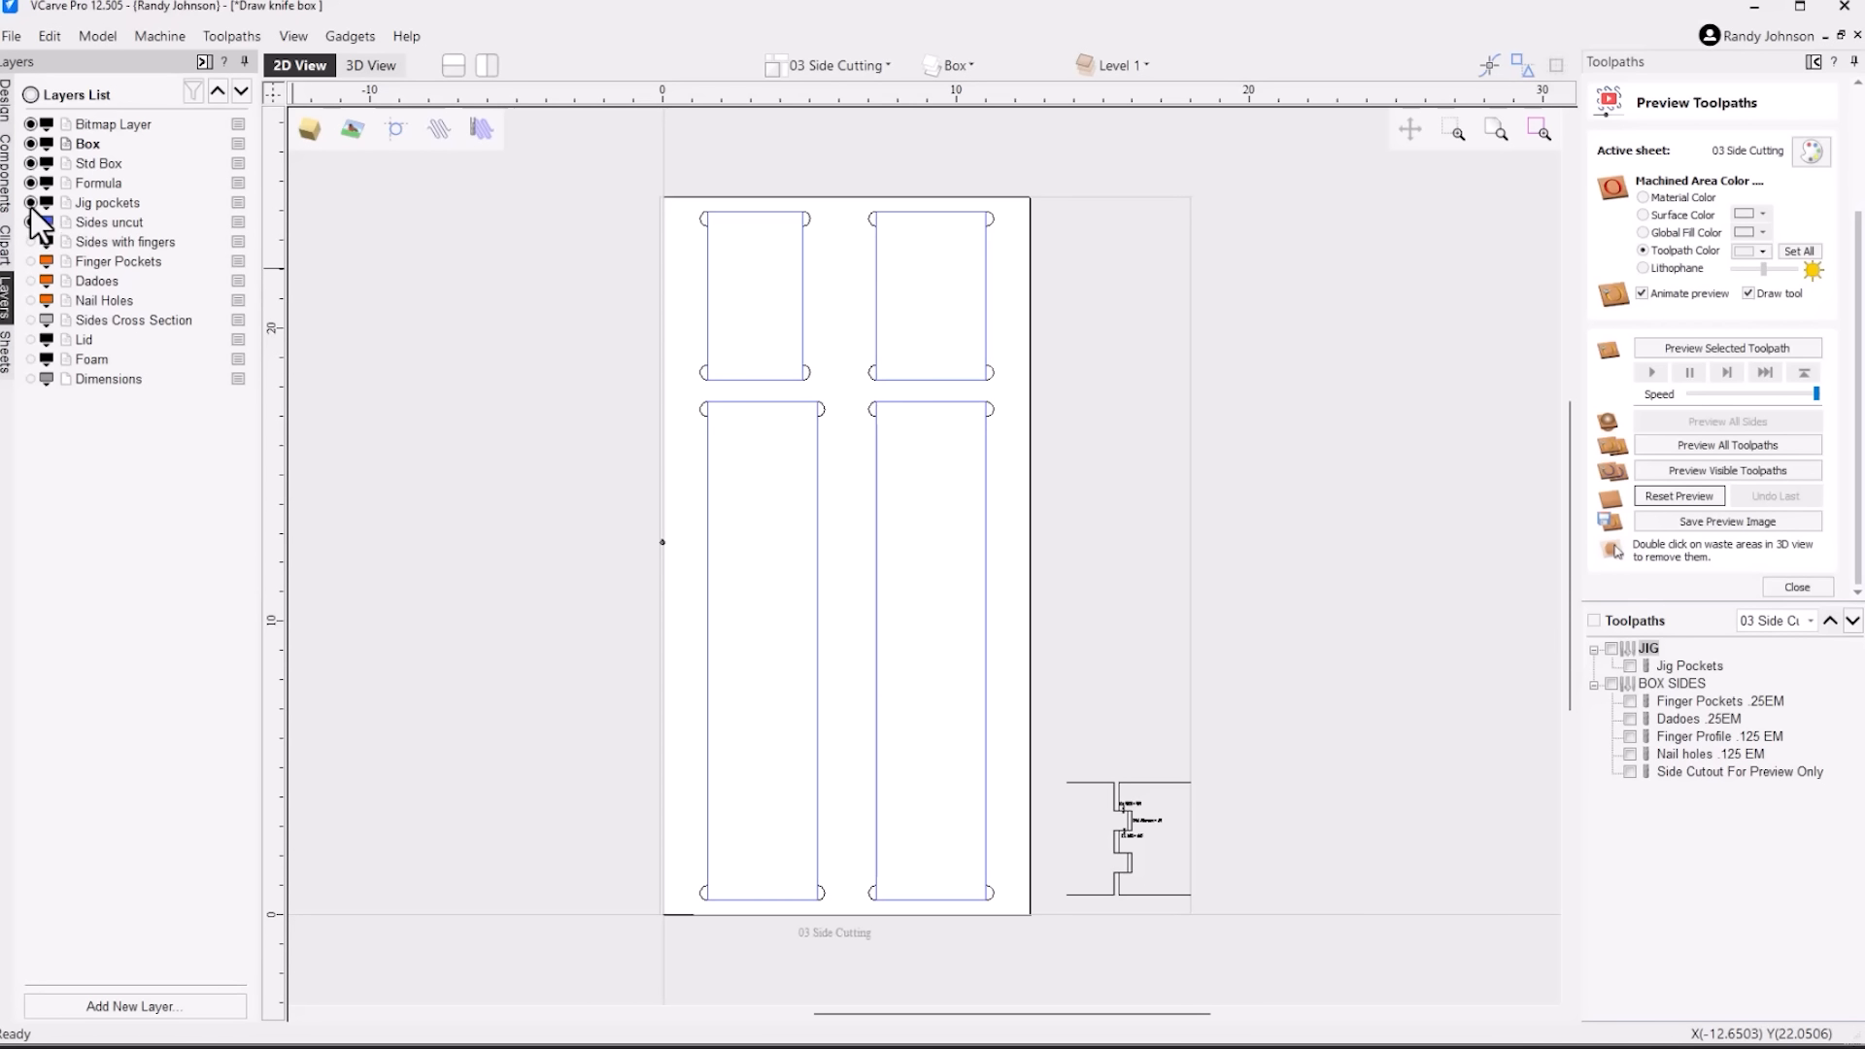
click(30, 202)
click(30, 202)
Preview the Jig Pockets toolpath on the material in the 3D view
click(373, 66)
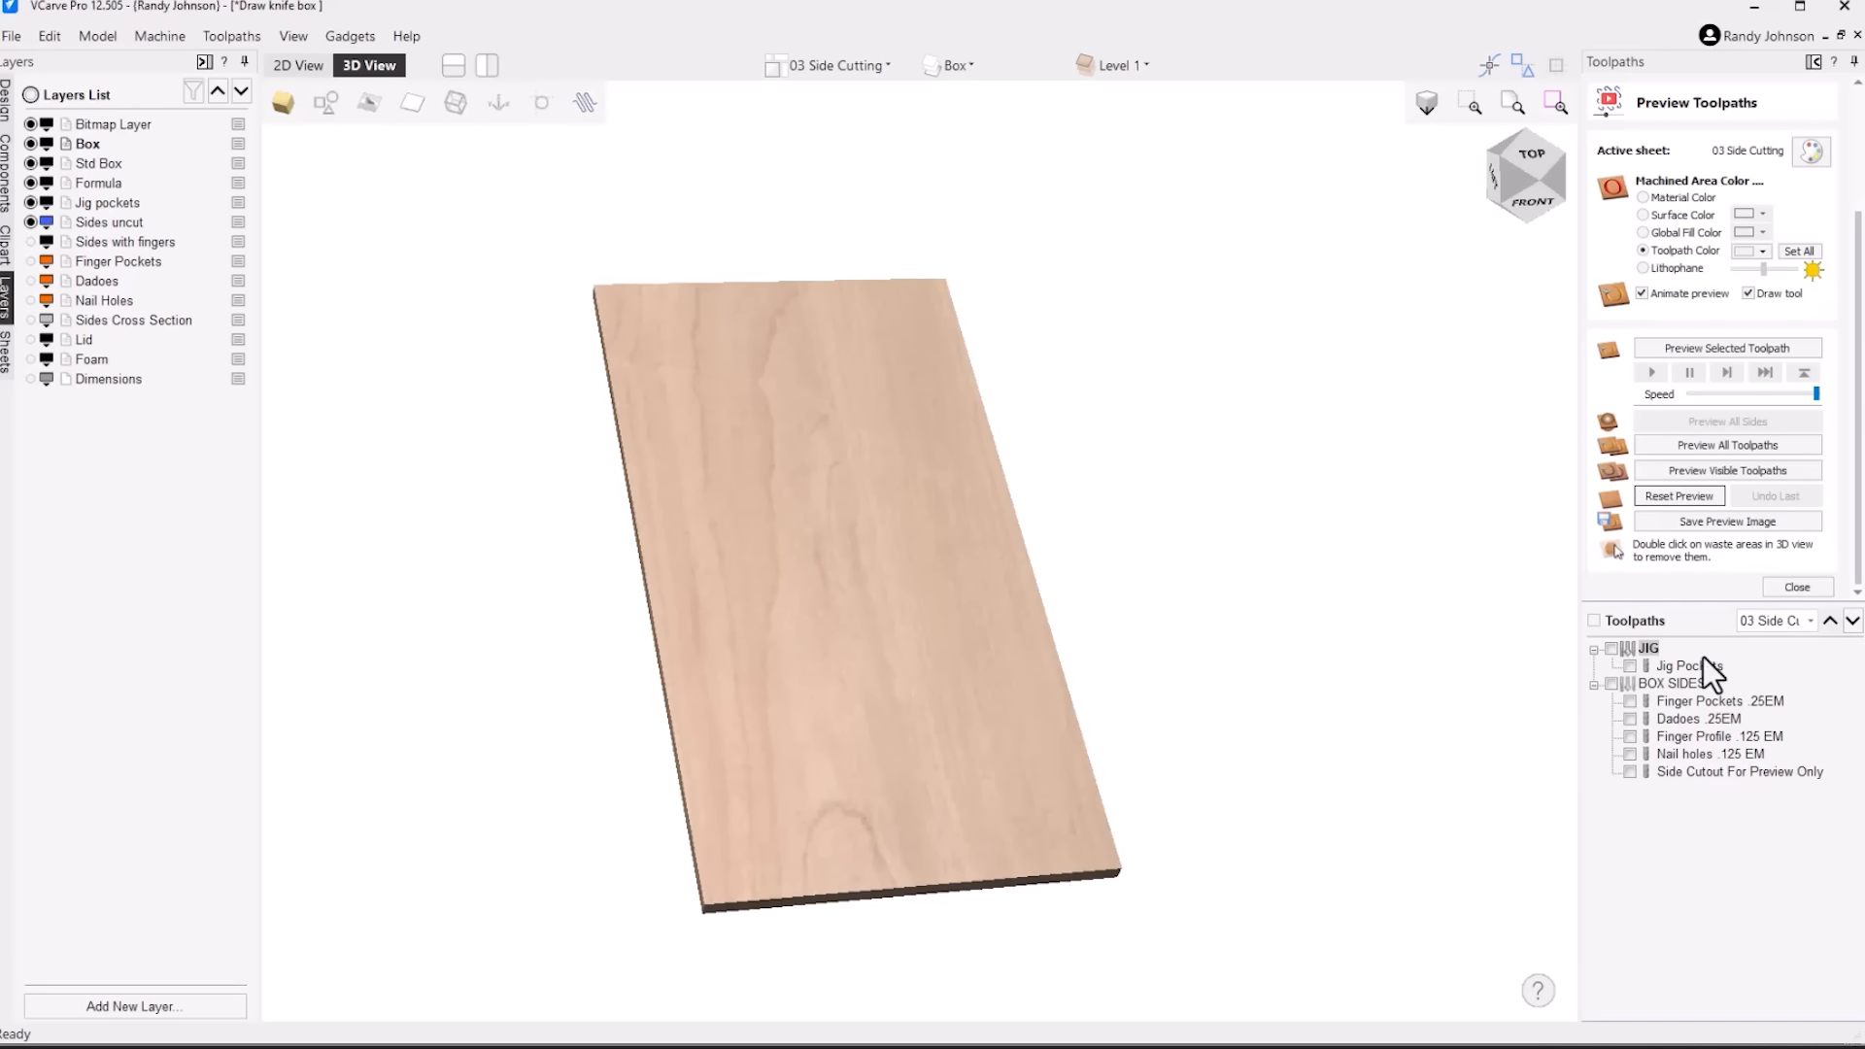
click(1632, 665)
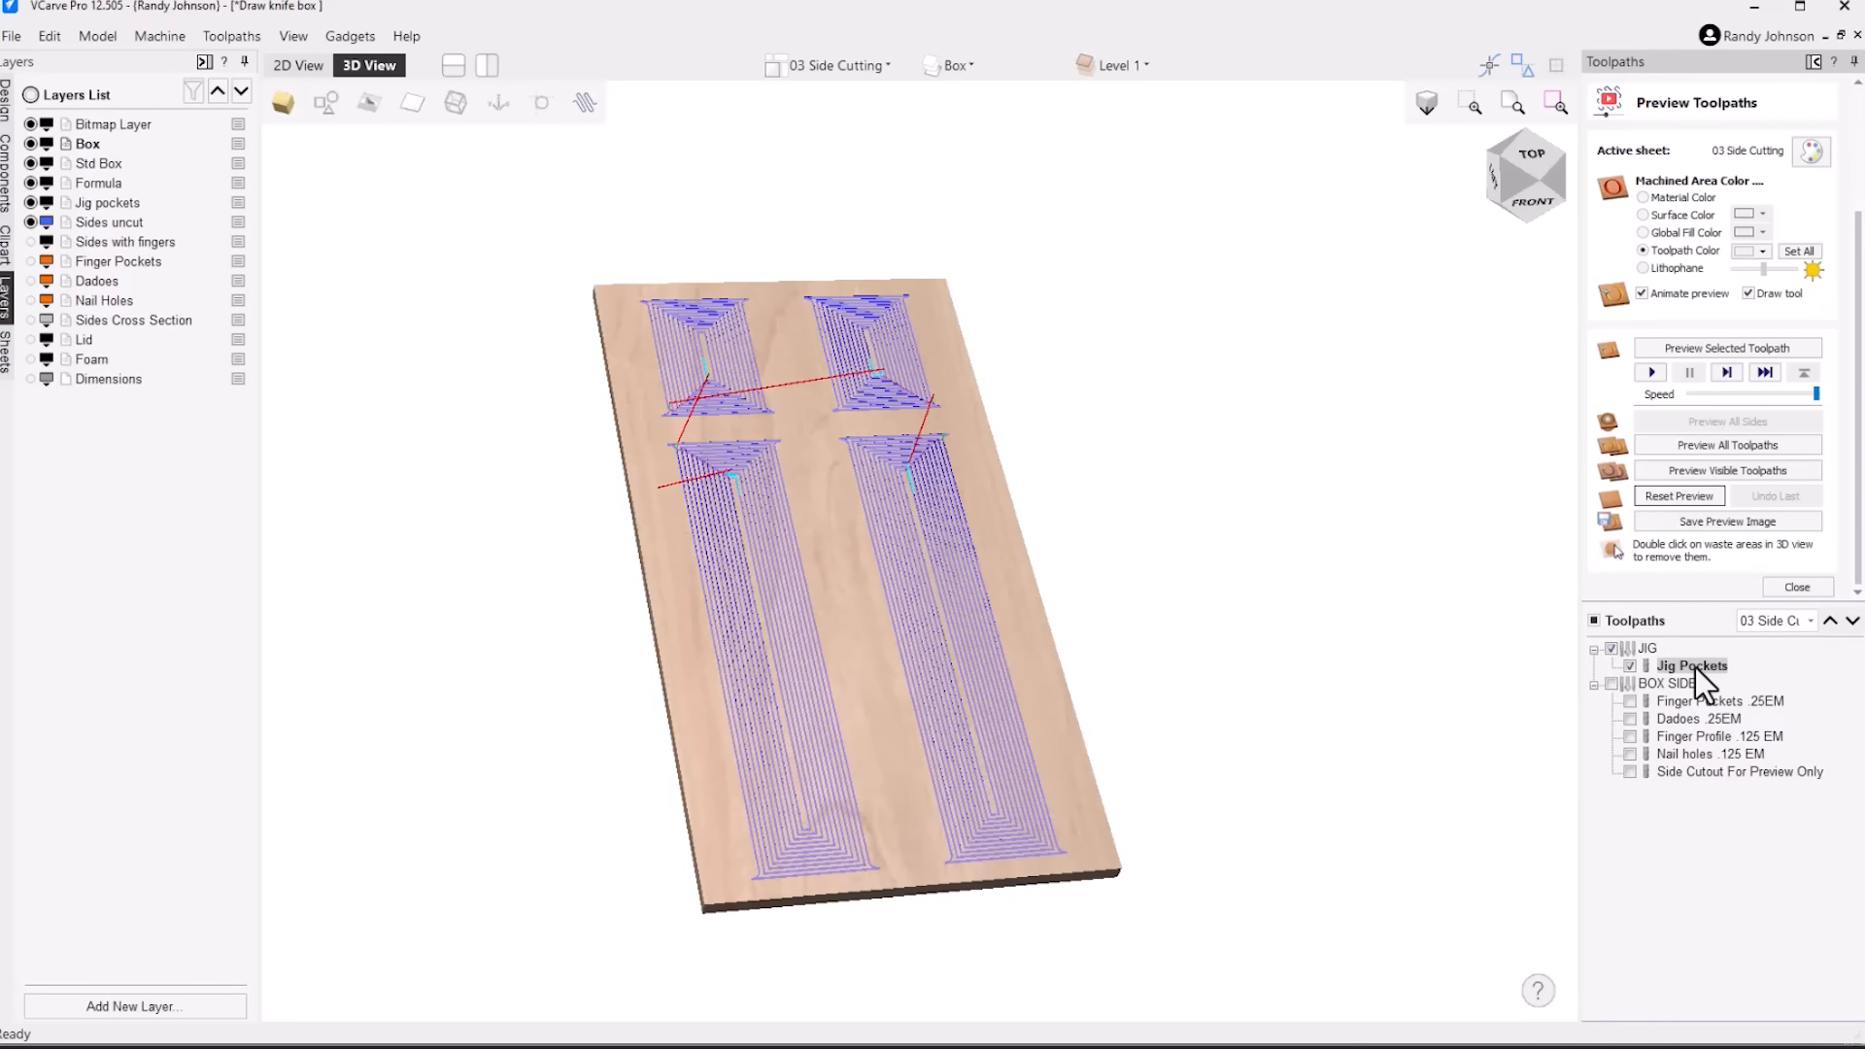
click(1755, 349)
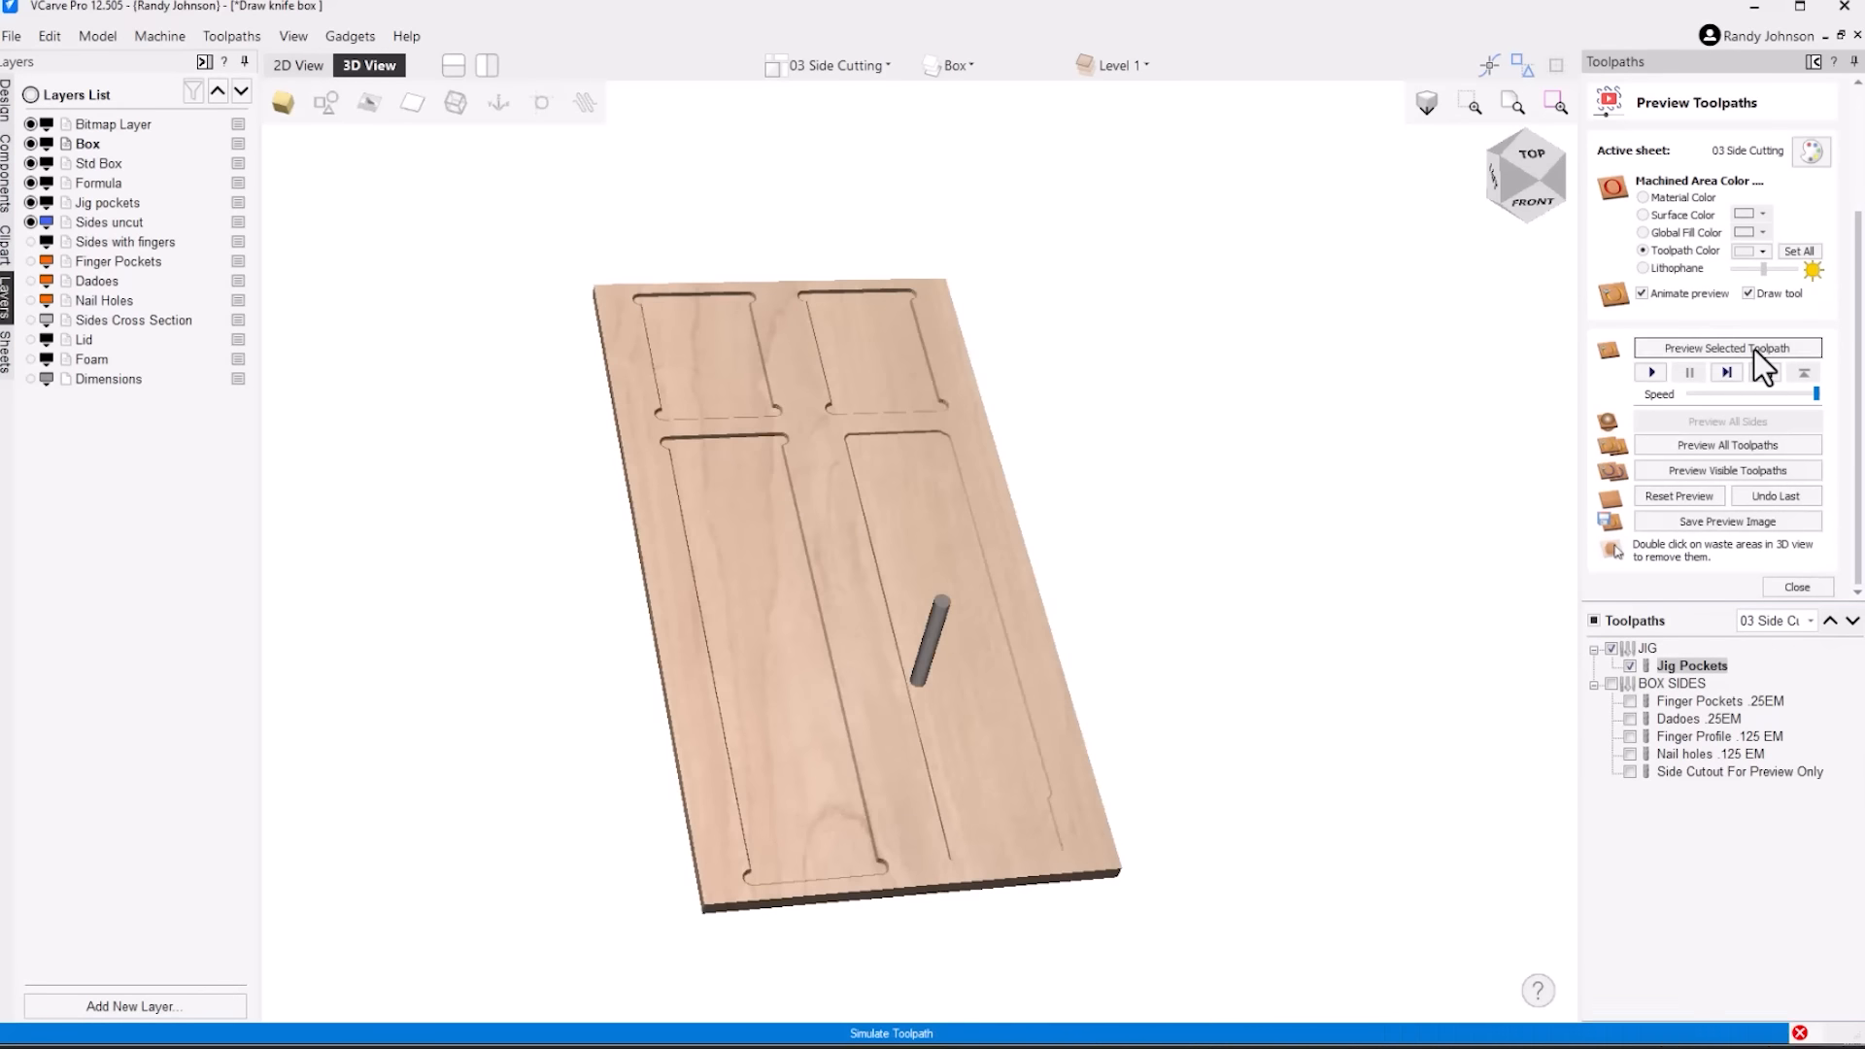
drag(919, 732, 916, 746)
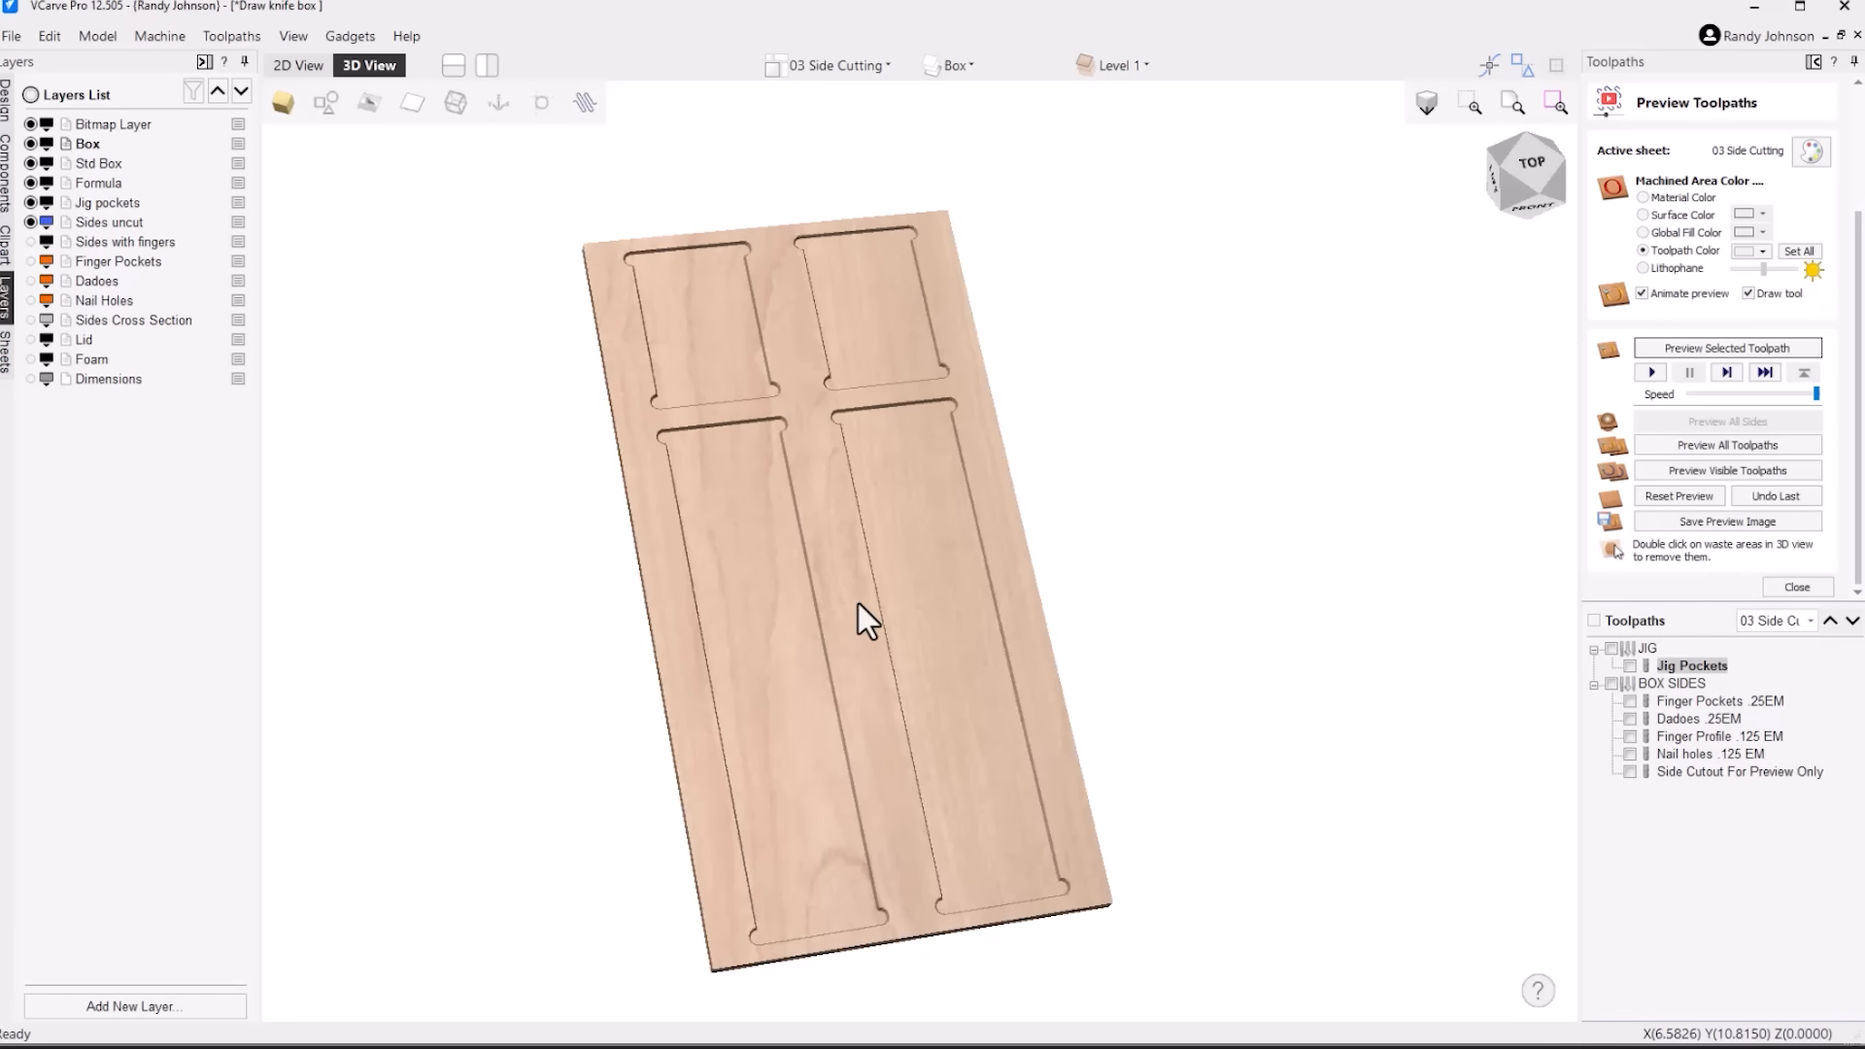
In the 2D view, show the Sides with fingers layer and hide the Sides uncut and Jig pockets layers
click(296, 72)
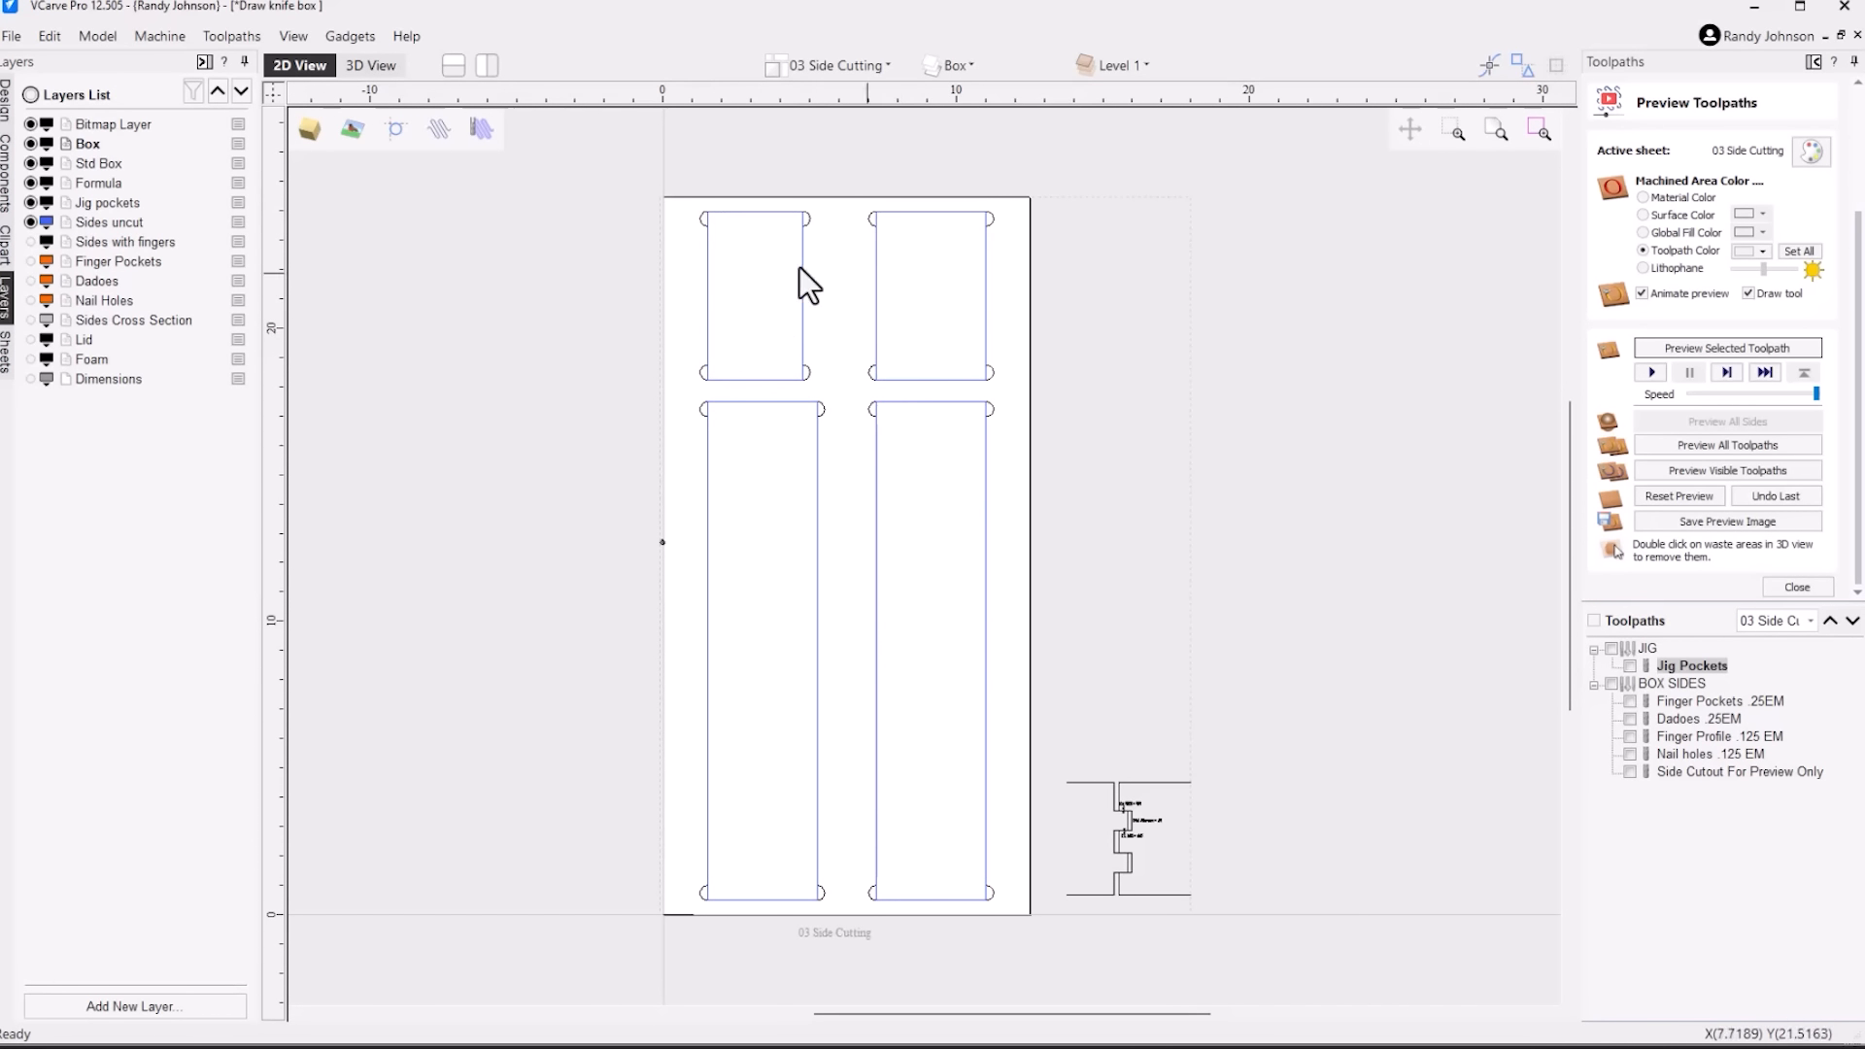
click(30, 222)
click(30, 241)
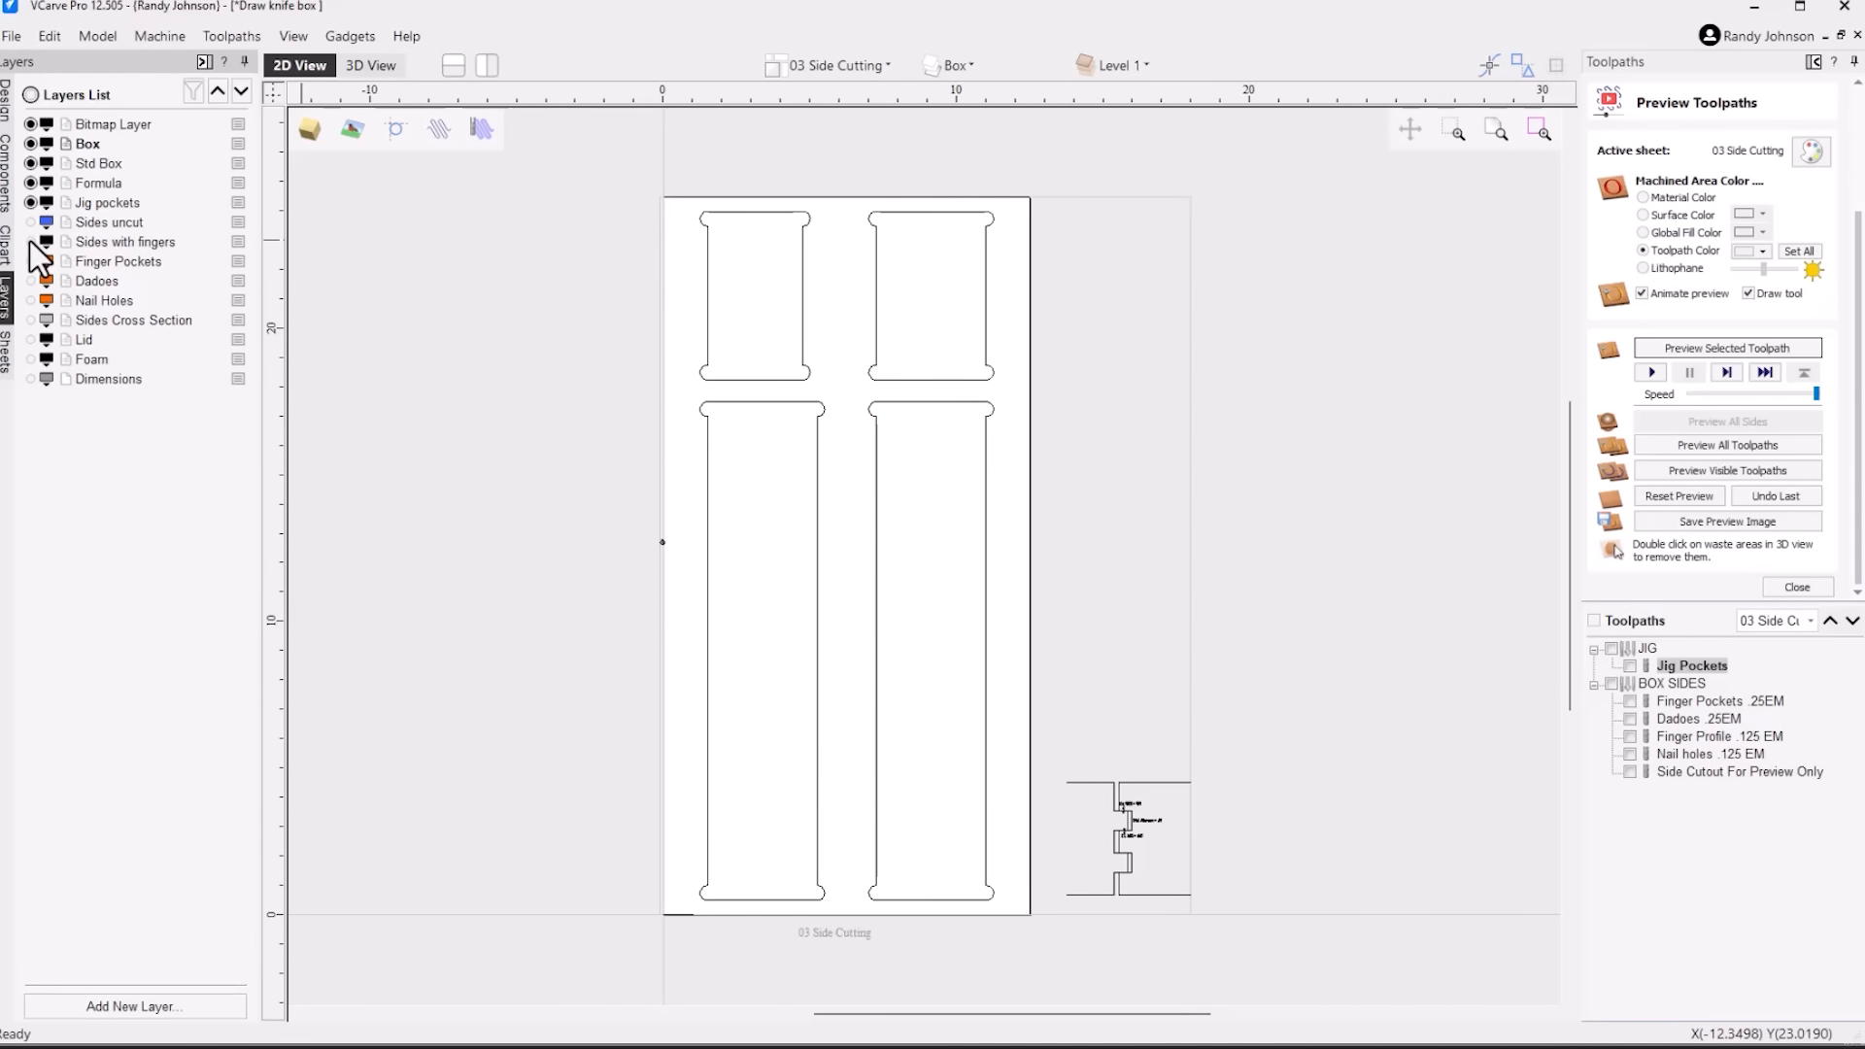
click(30, 242)
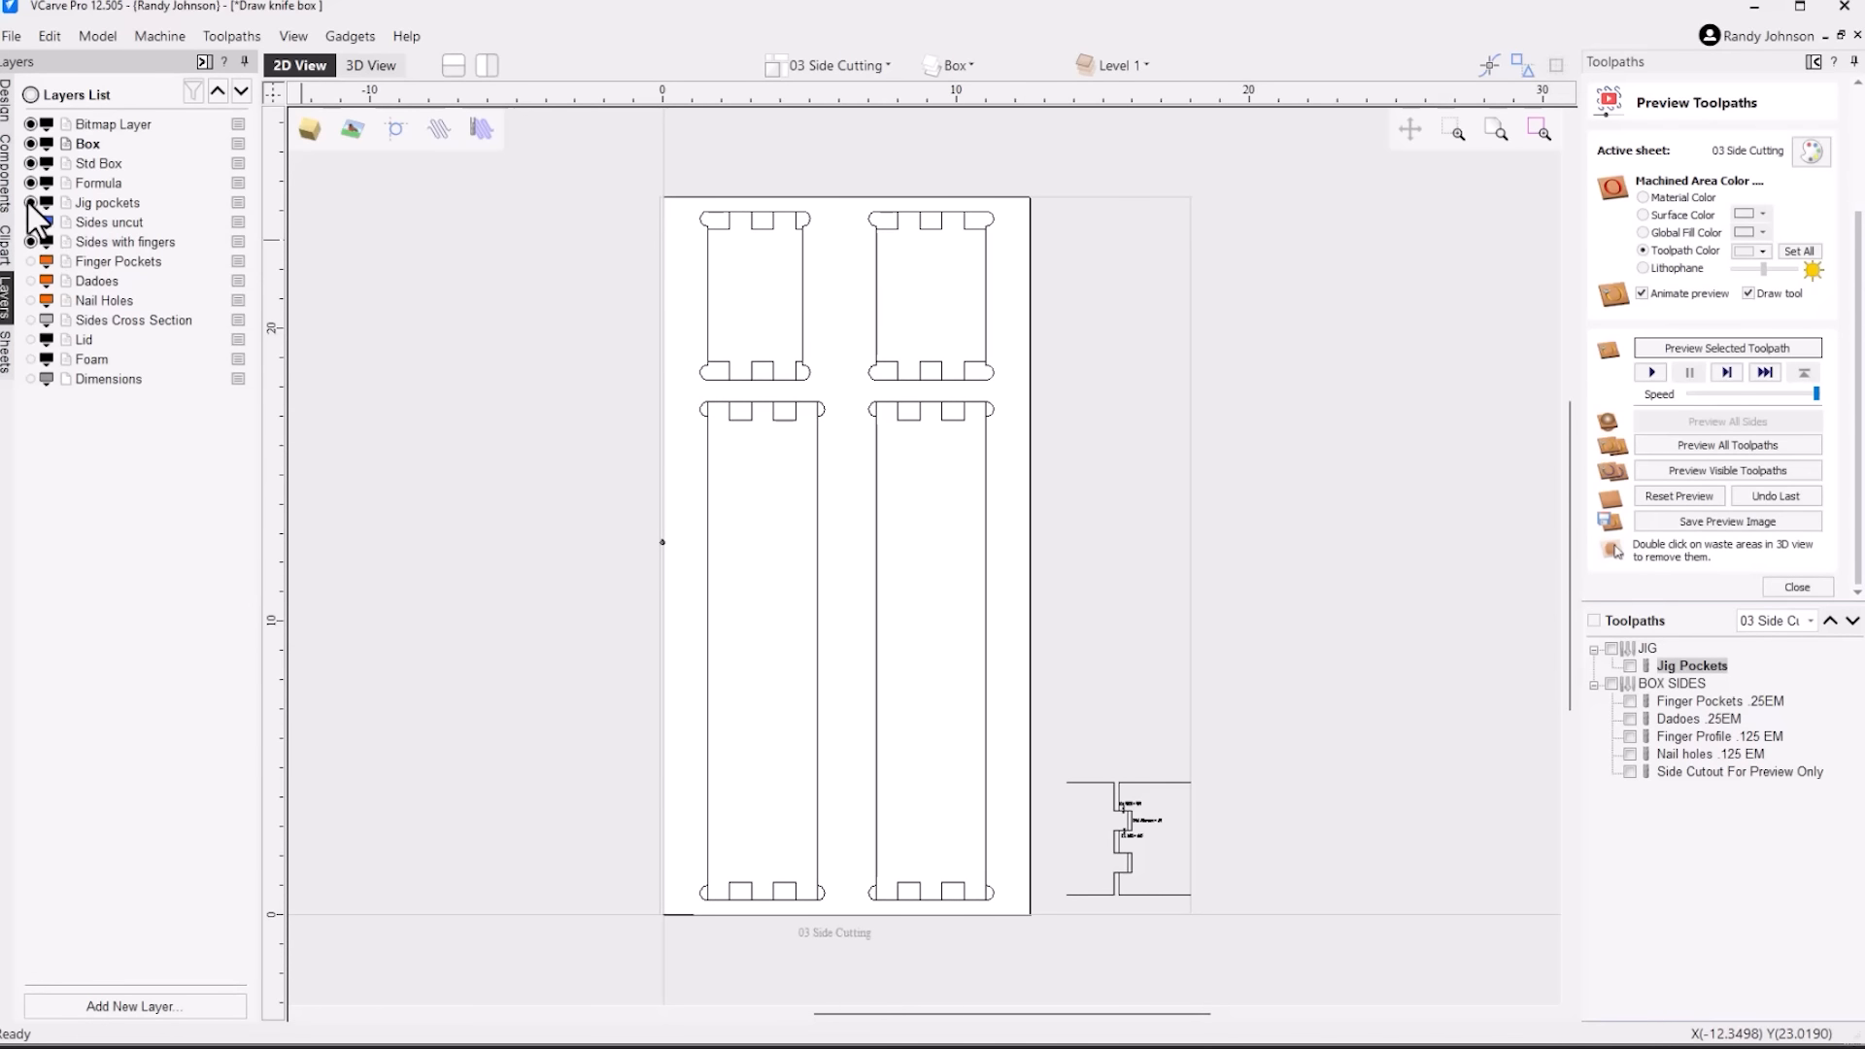
click(109, 203)
click(30, 202)
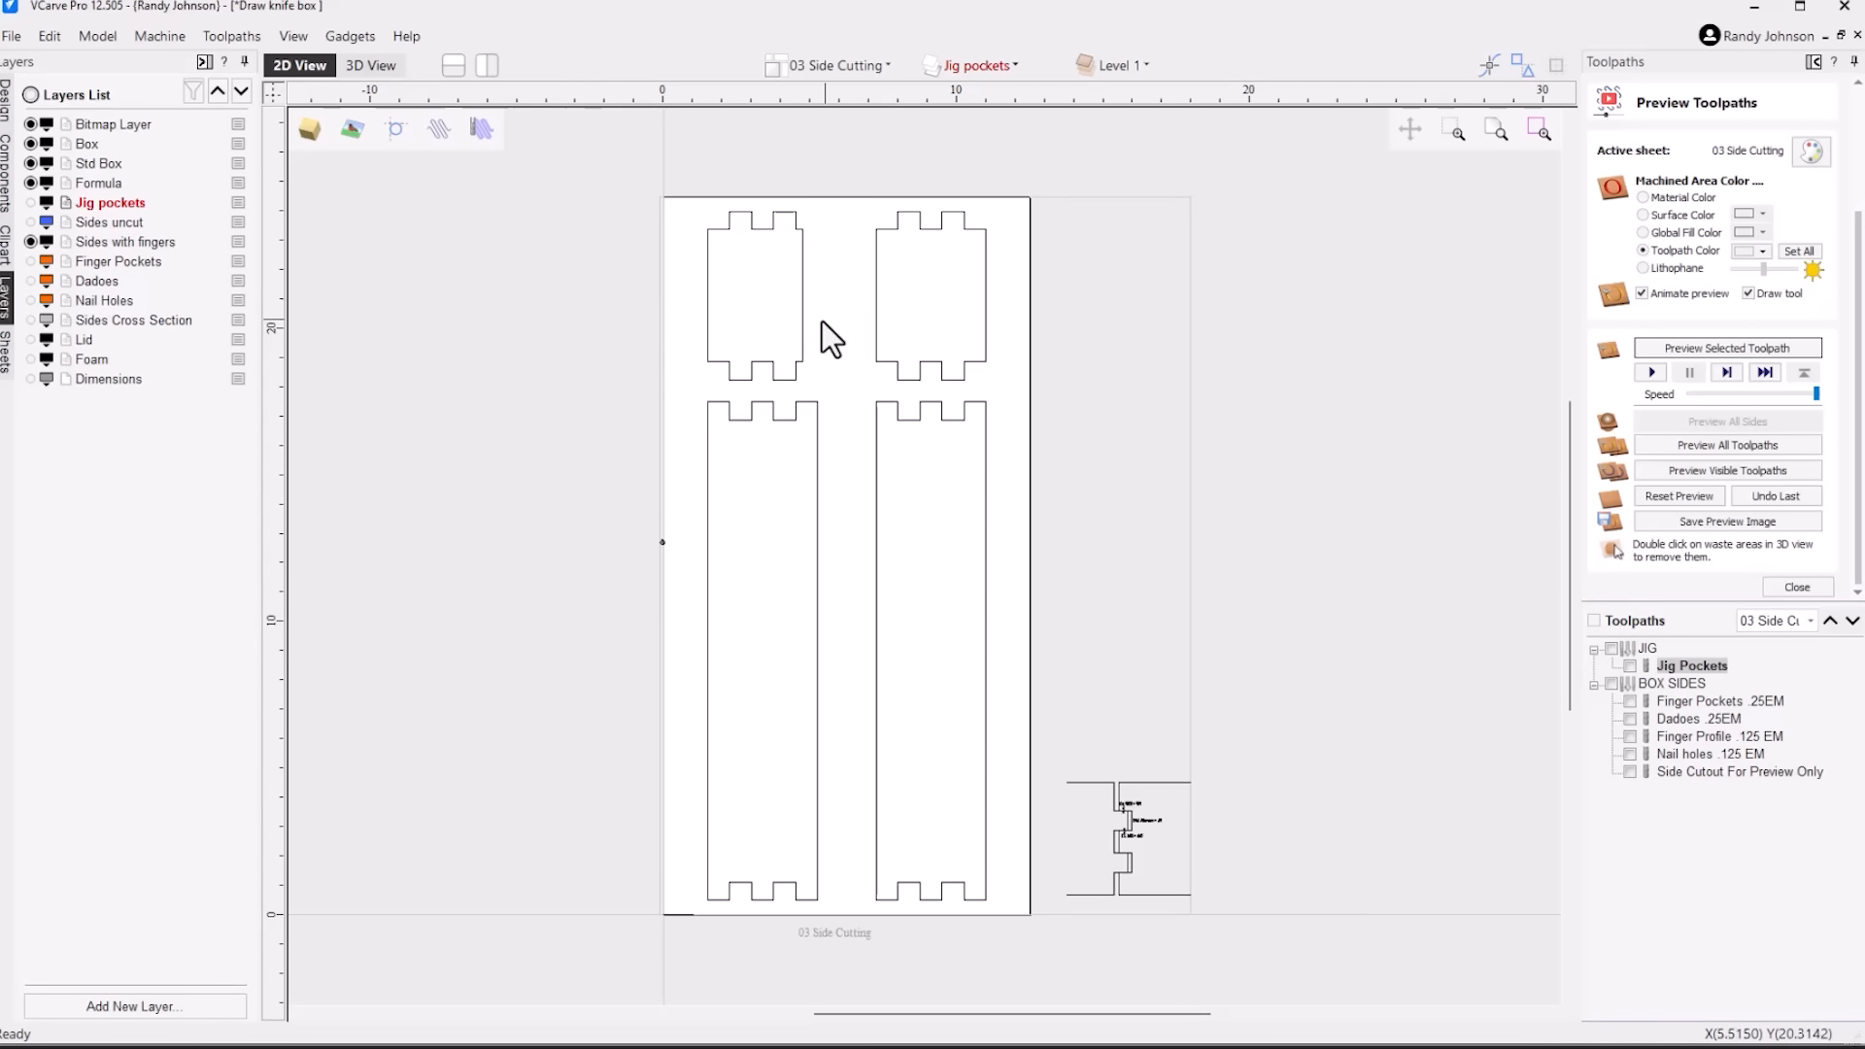
scroll(857, 324, up, 2)
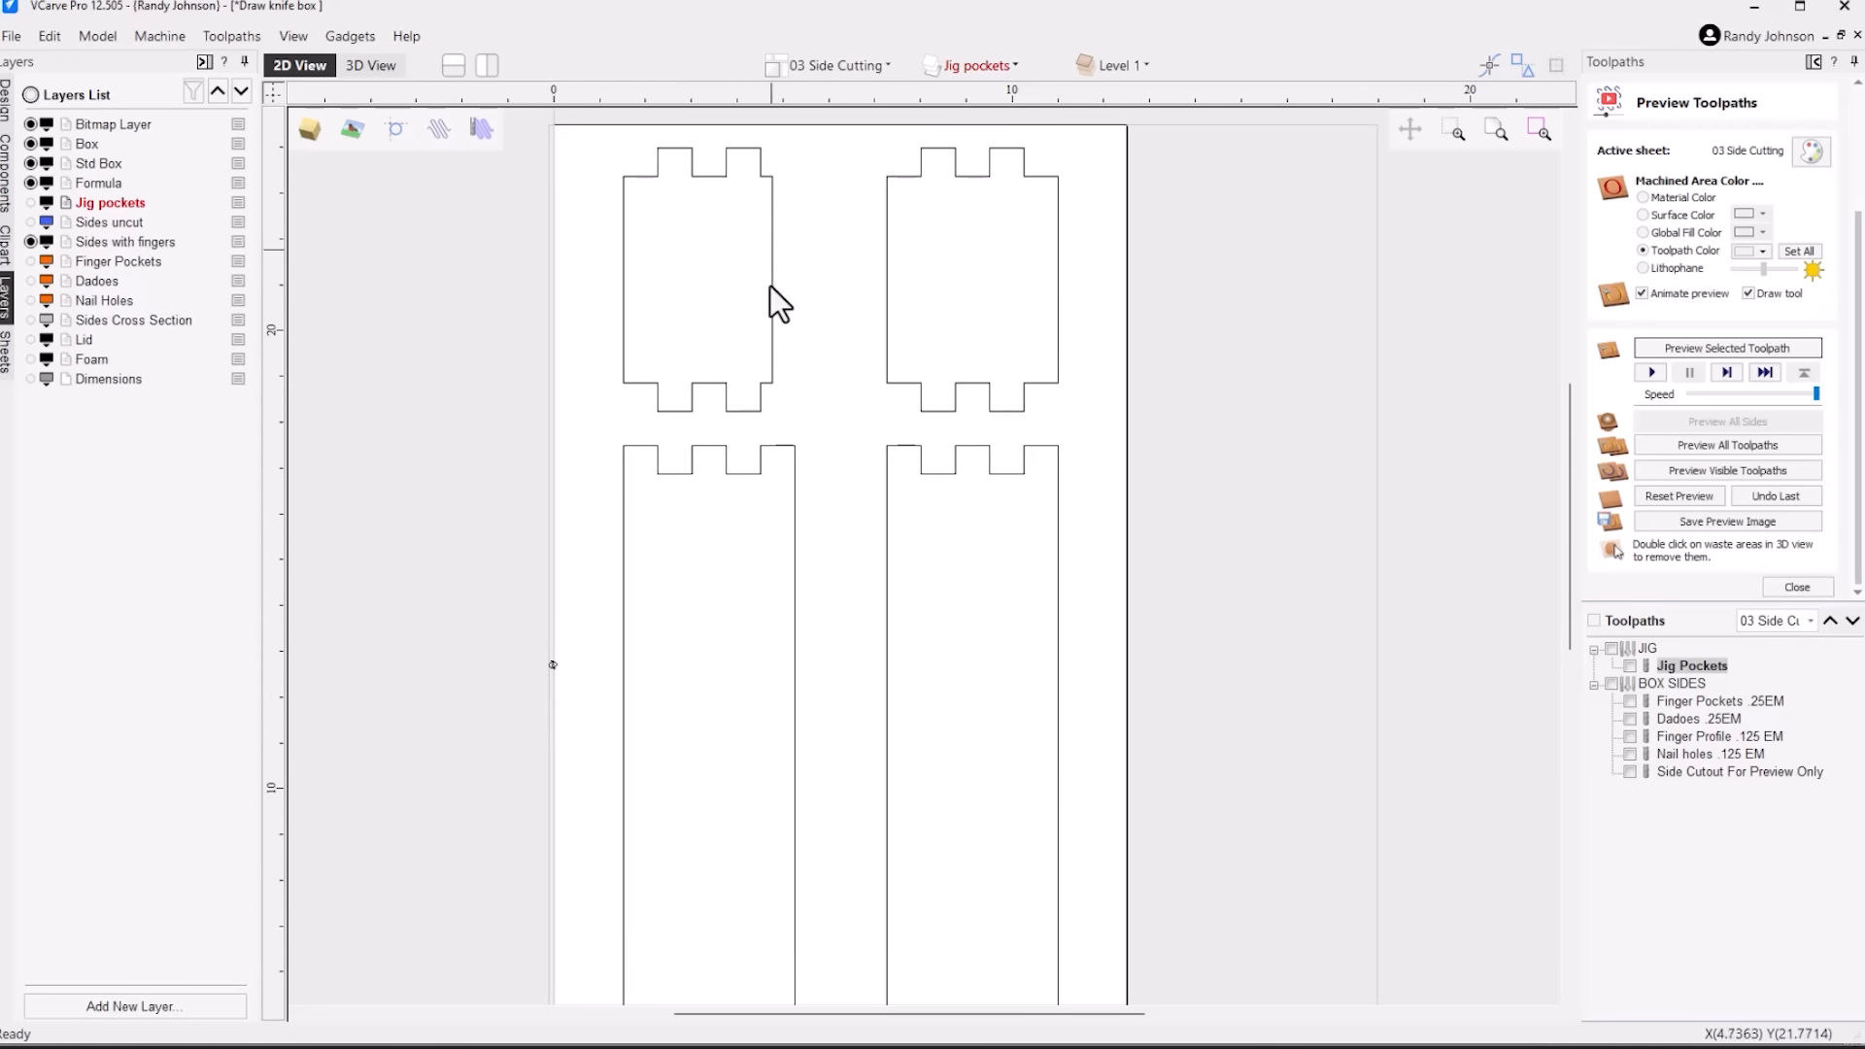
scroll(825, 312, down, 2)
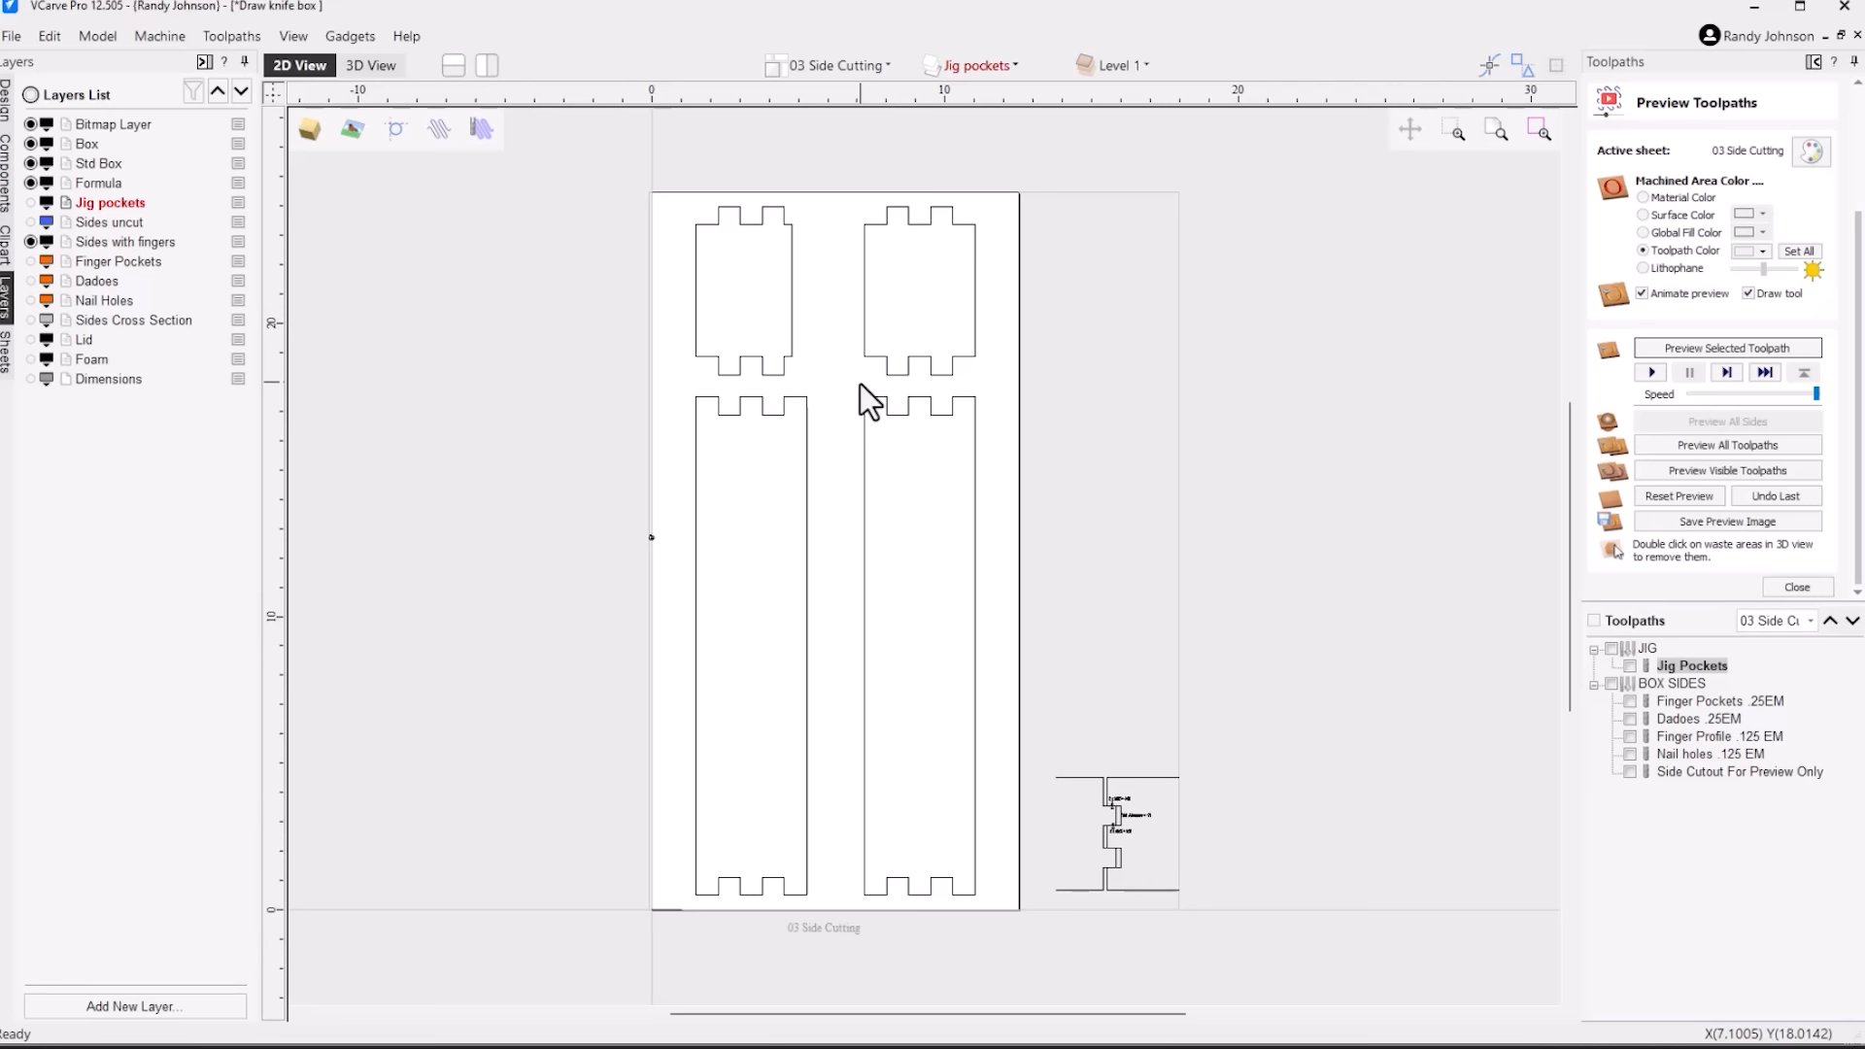
Show the Finger Pockets, Dadoes and Nail Holes layers, and briefly compare them with the Jig pockets layer
click(31, 261)
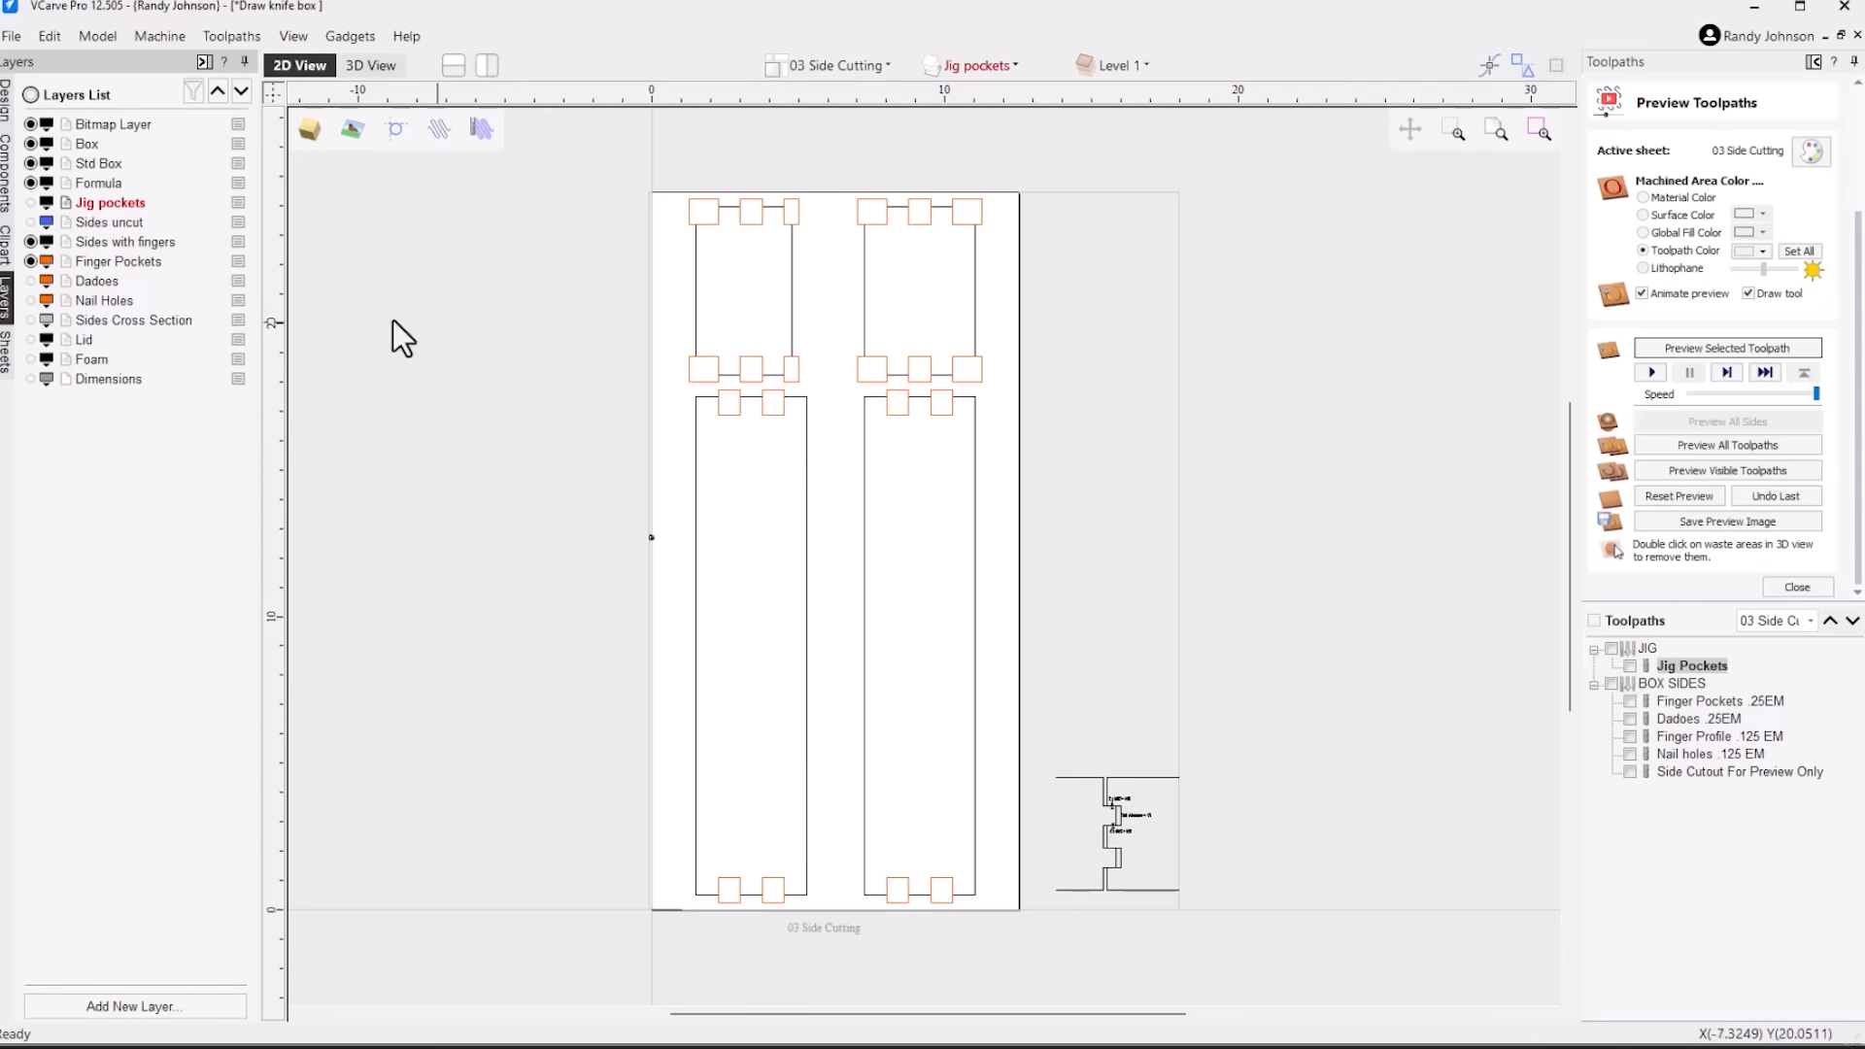
click(31, 282)
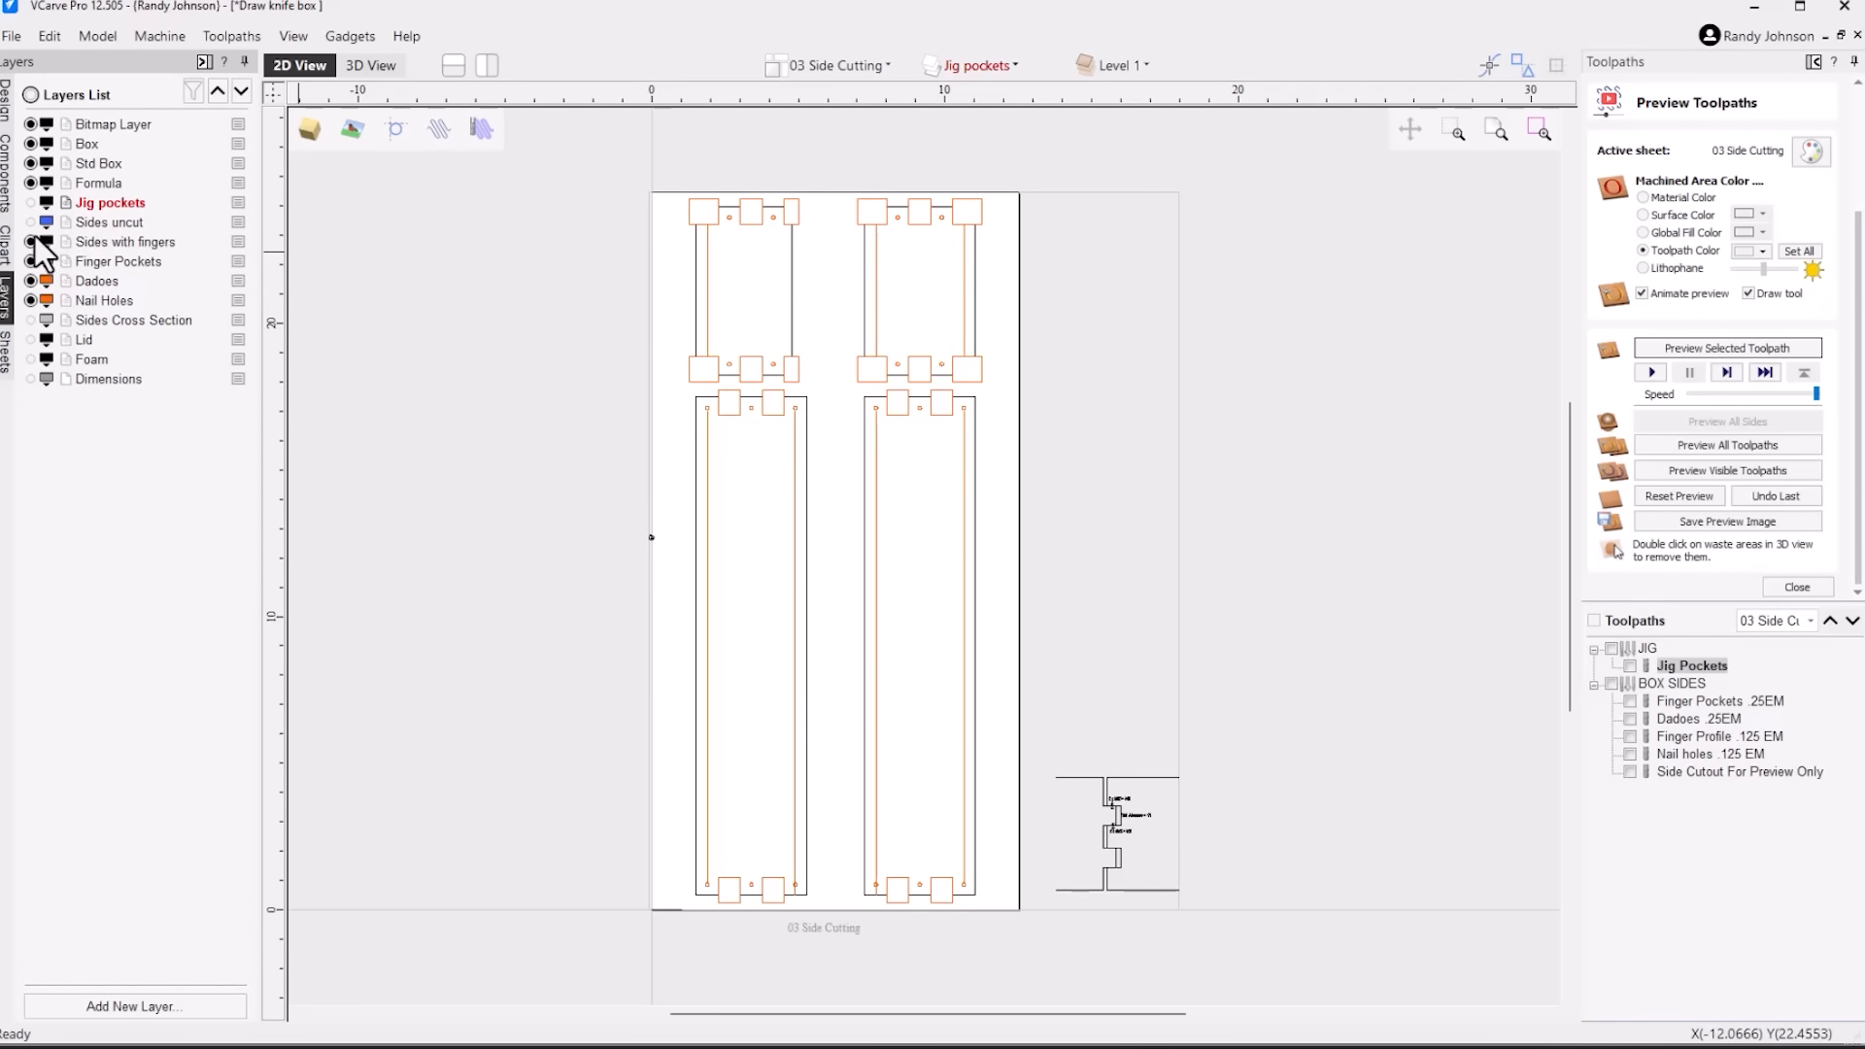
click(31, 202)
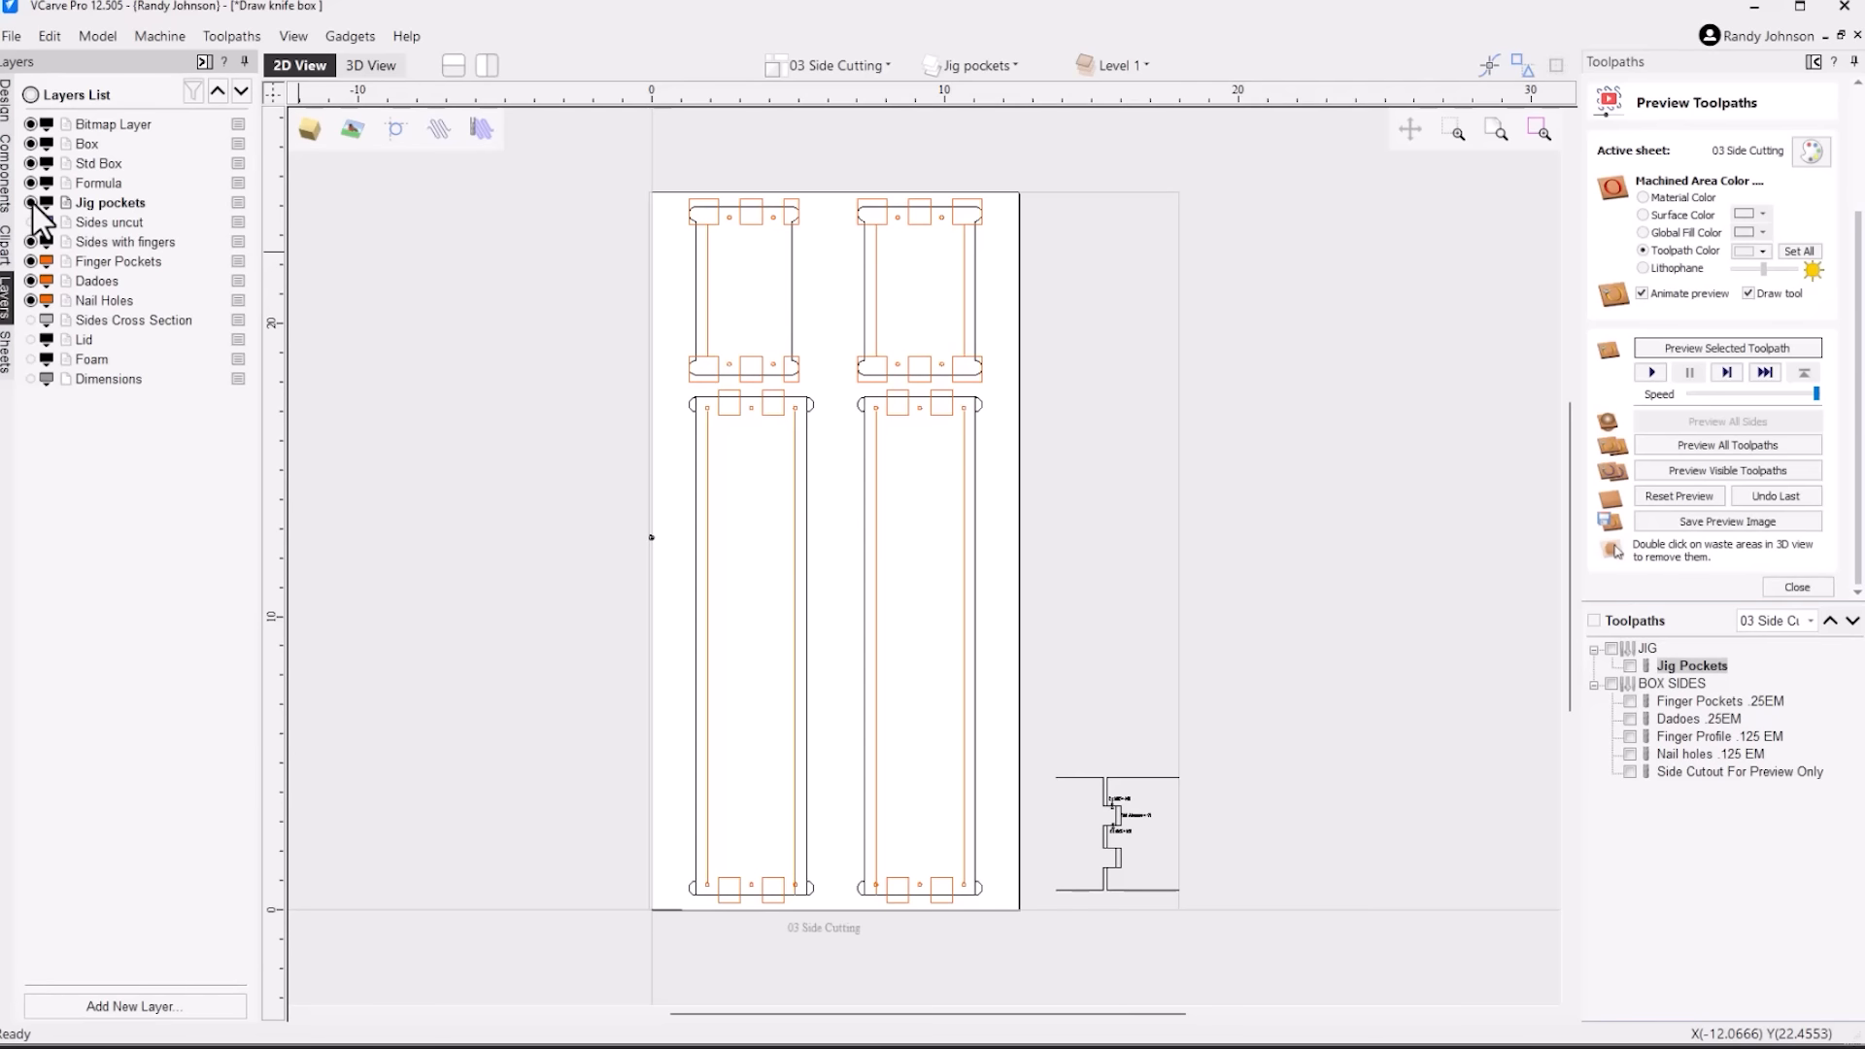
click(31, 202)
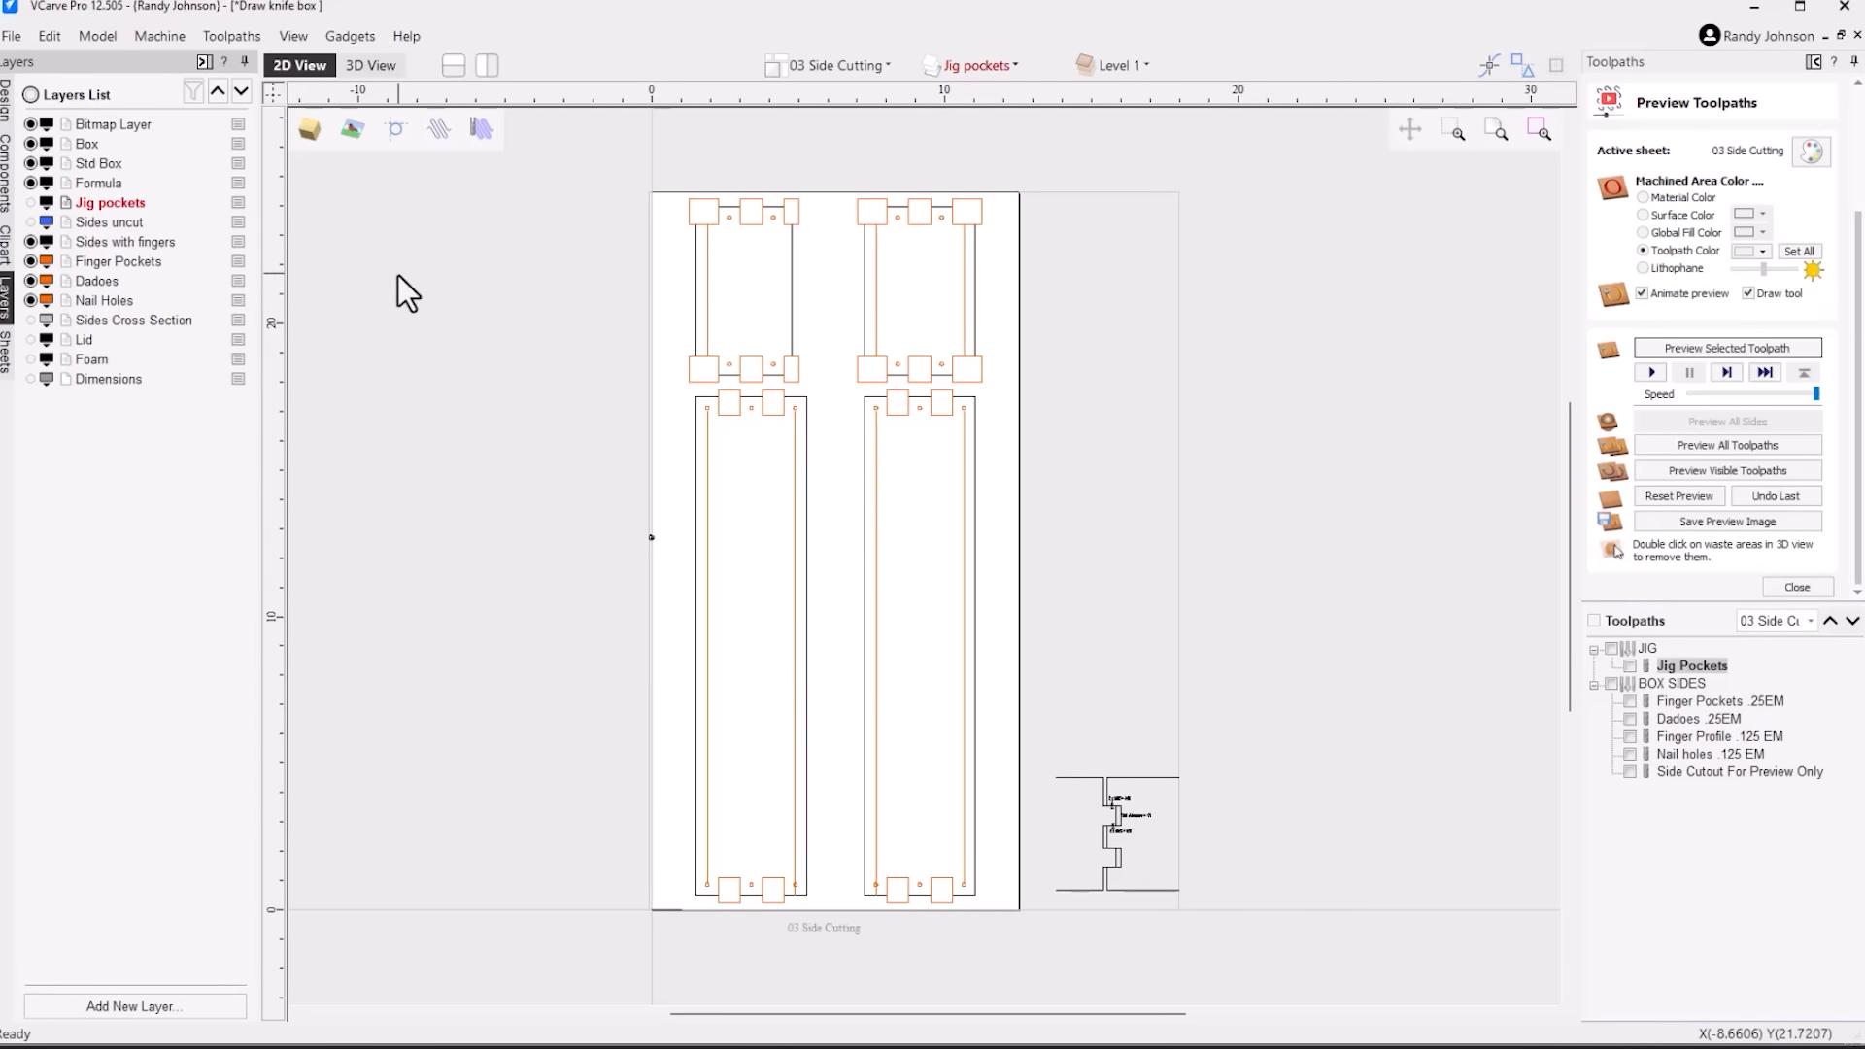
Place the 2D and 3D views side by side and display the Finger Pockets .25EM toolpath over the panel joints
mouse_move(1728, 717)
click(491, 65)
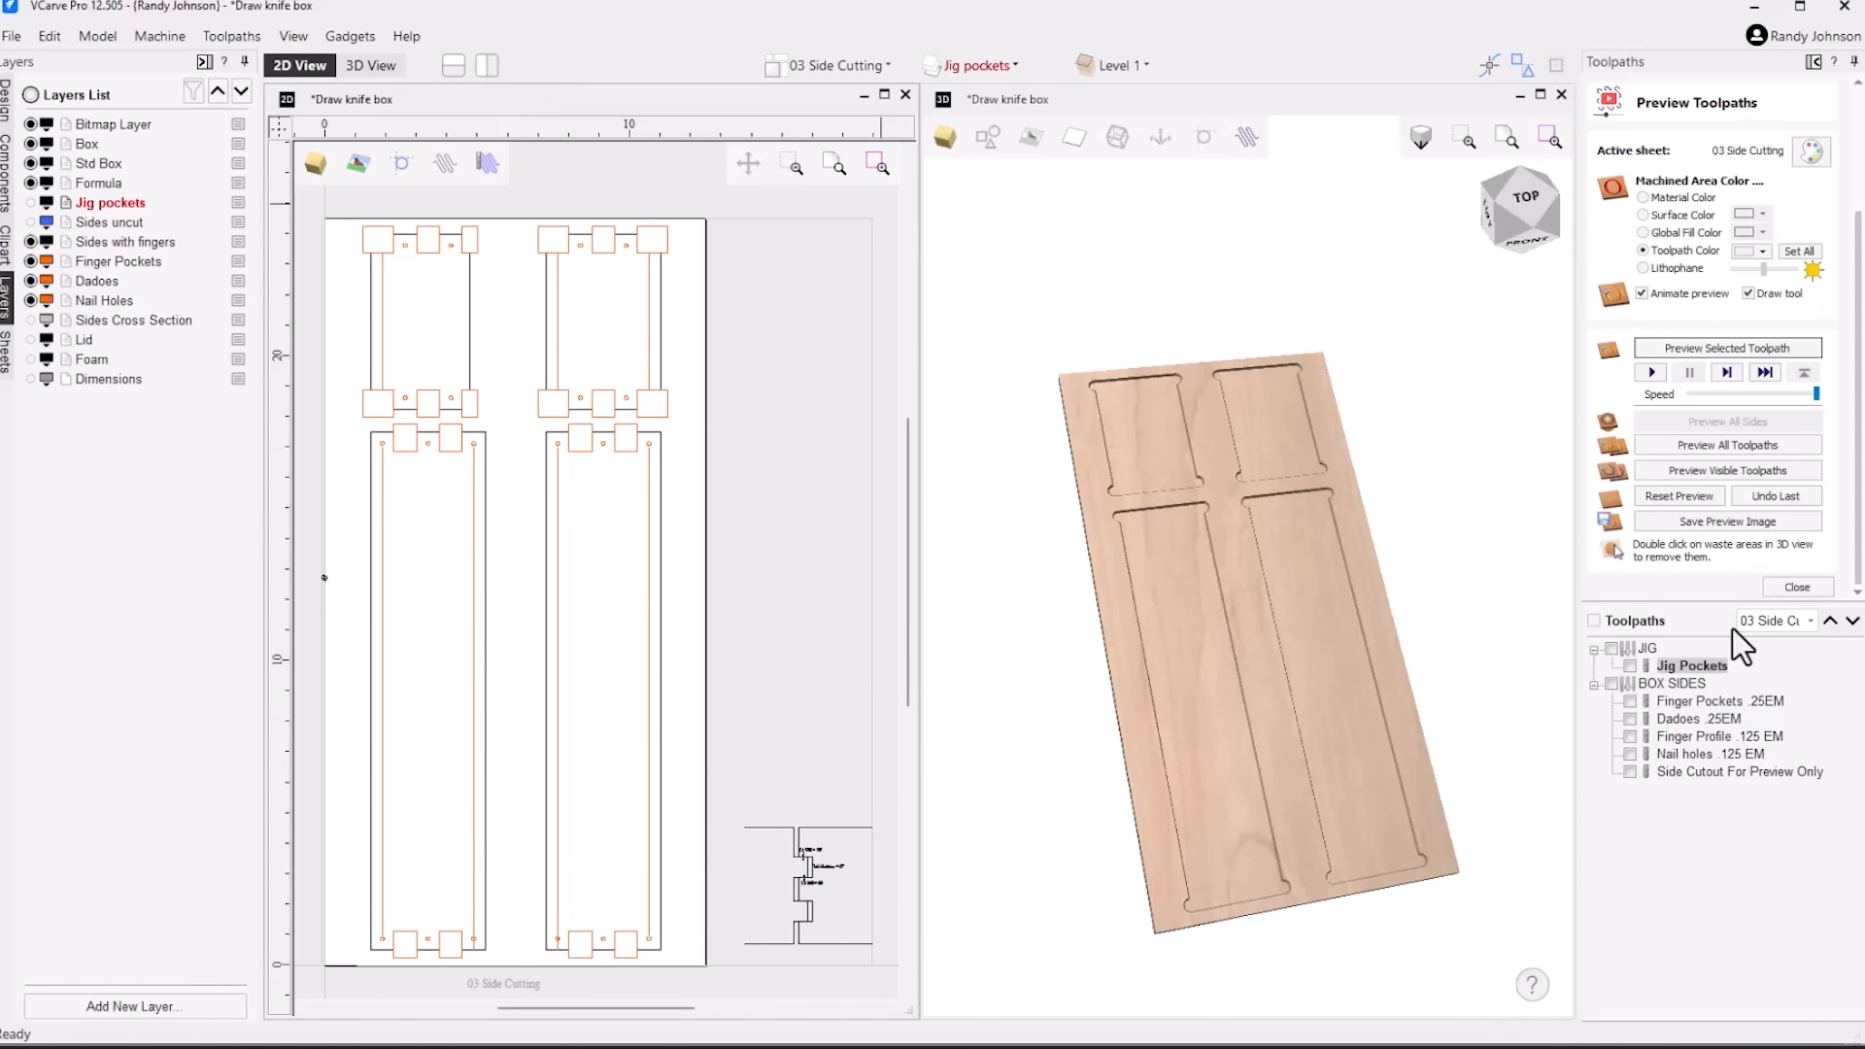
click(1630, 701)
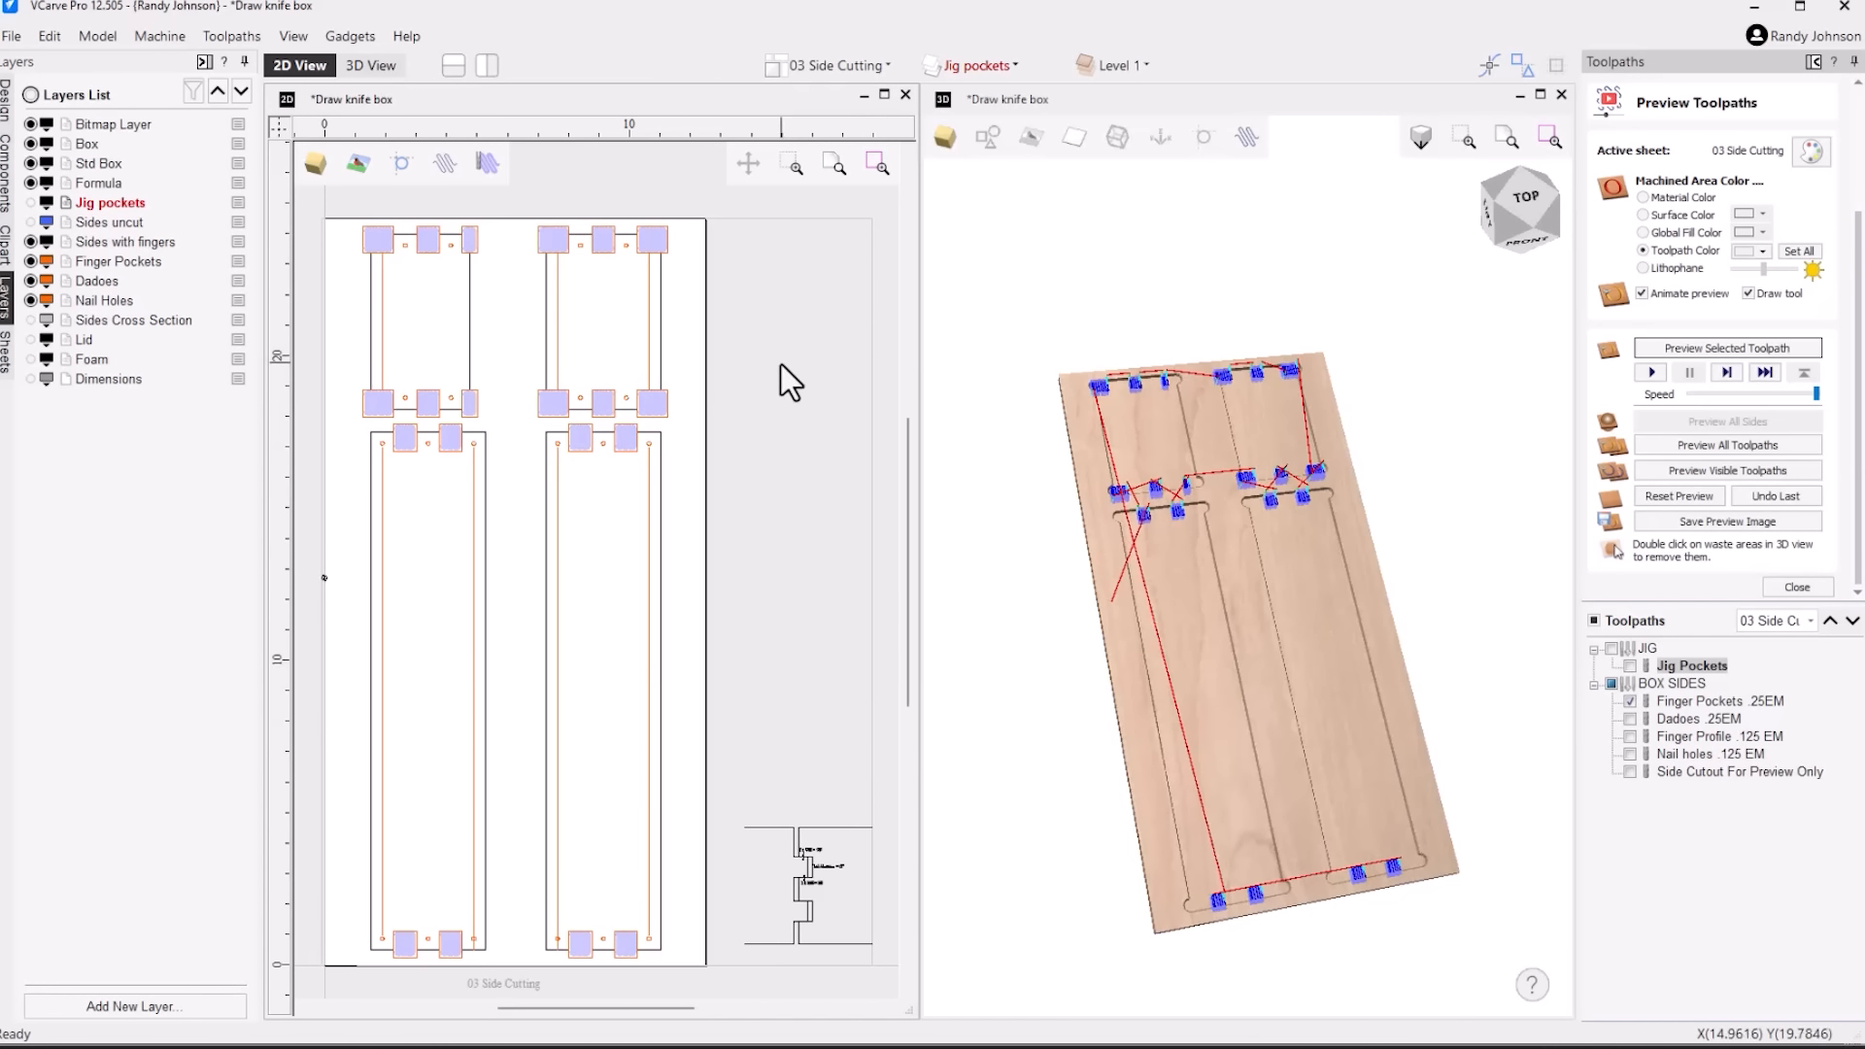
scroll(631, 413, up, 4)
scroll(732, 387, up, 2)
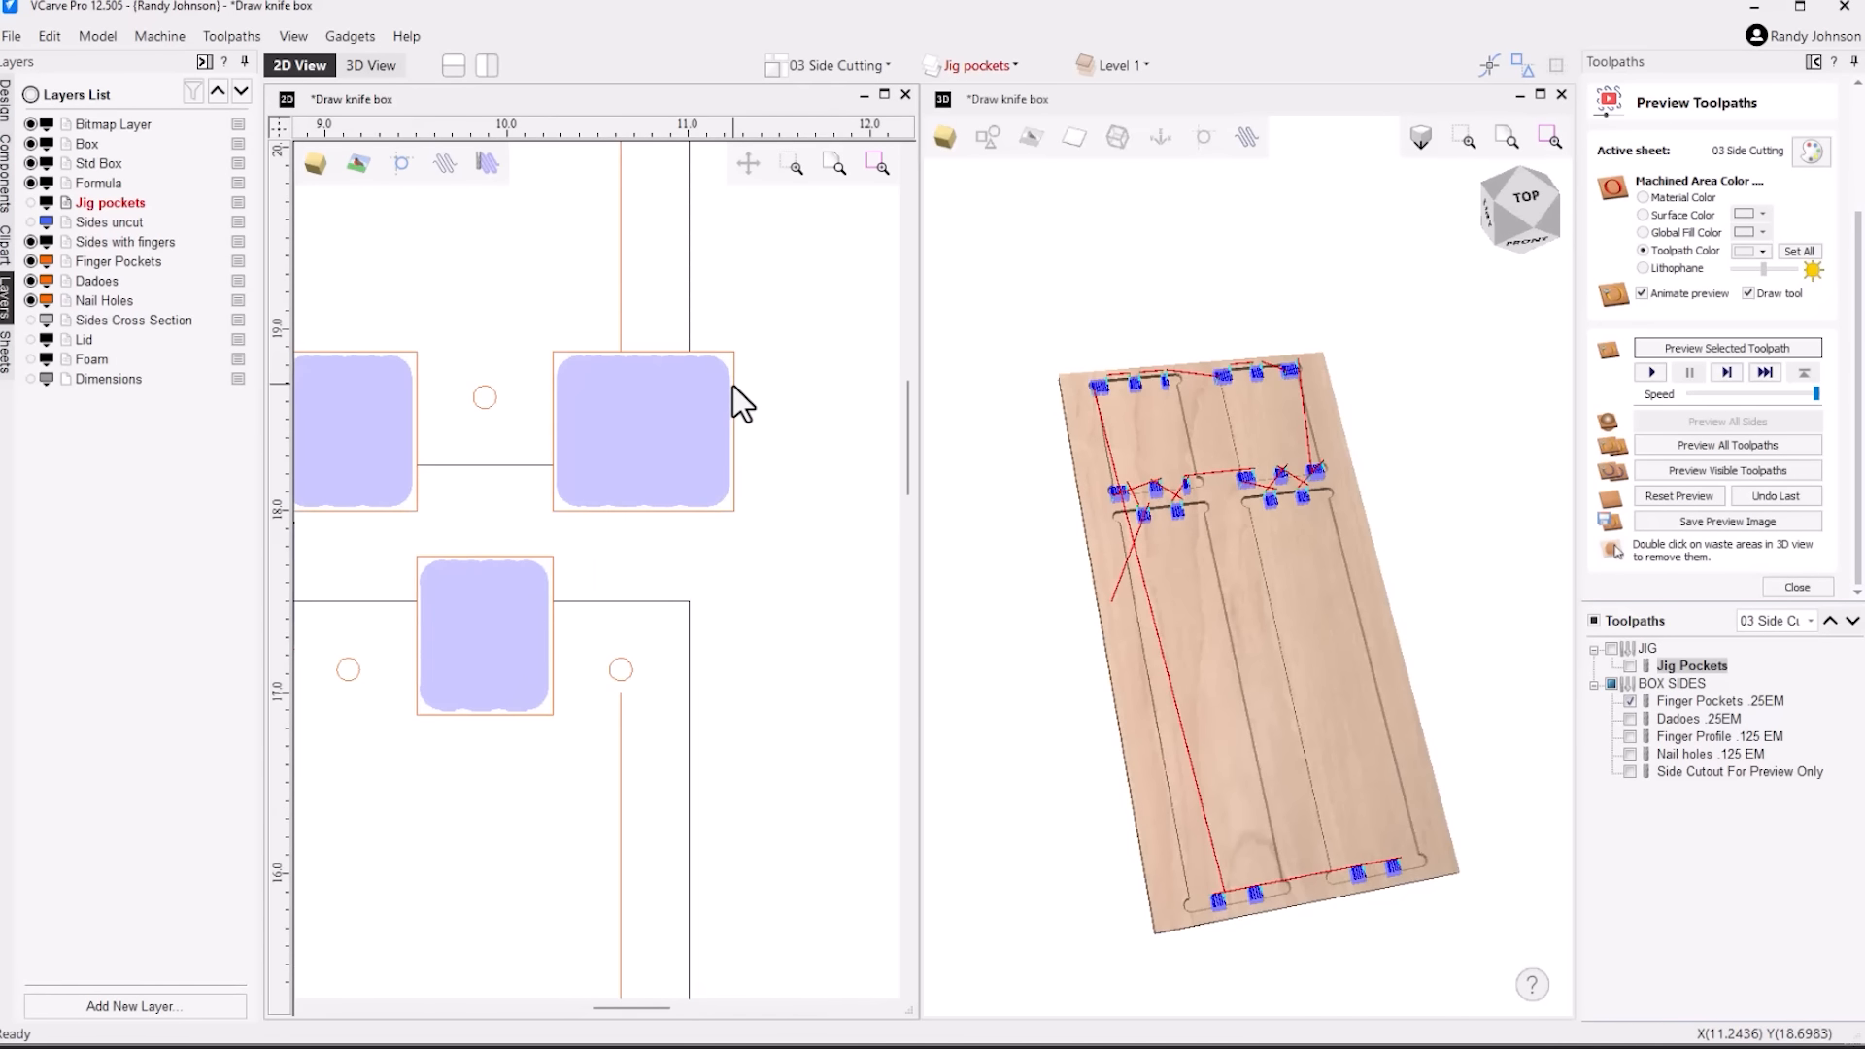
Open the Finger Pockets .25EM toolpath settings and examine the pocket allowance and rounded corners at a finger pocket
mouse_move(1712, 699)
click(1706, 702)
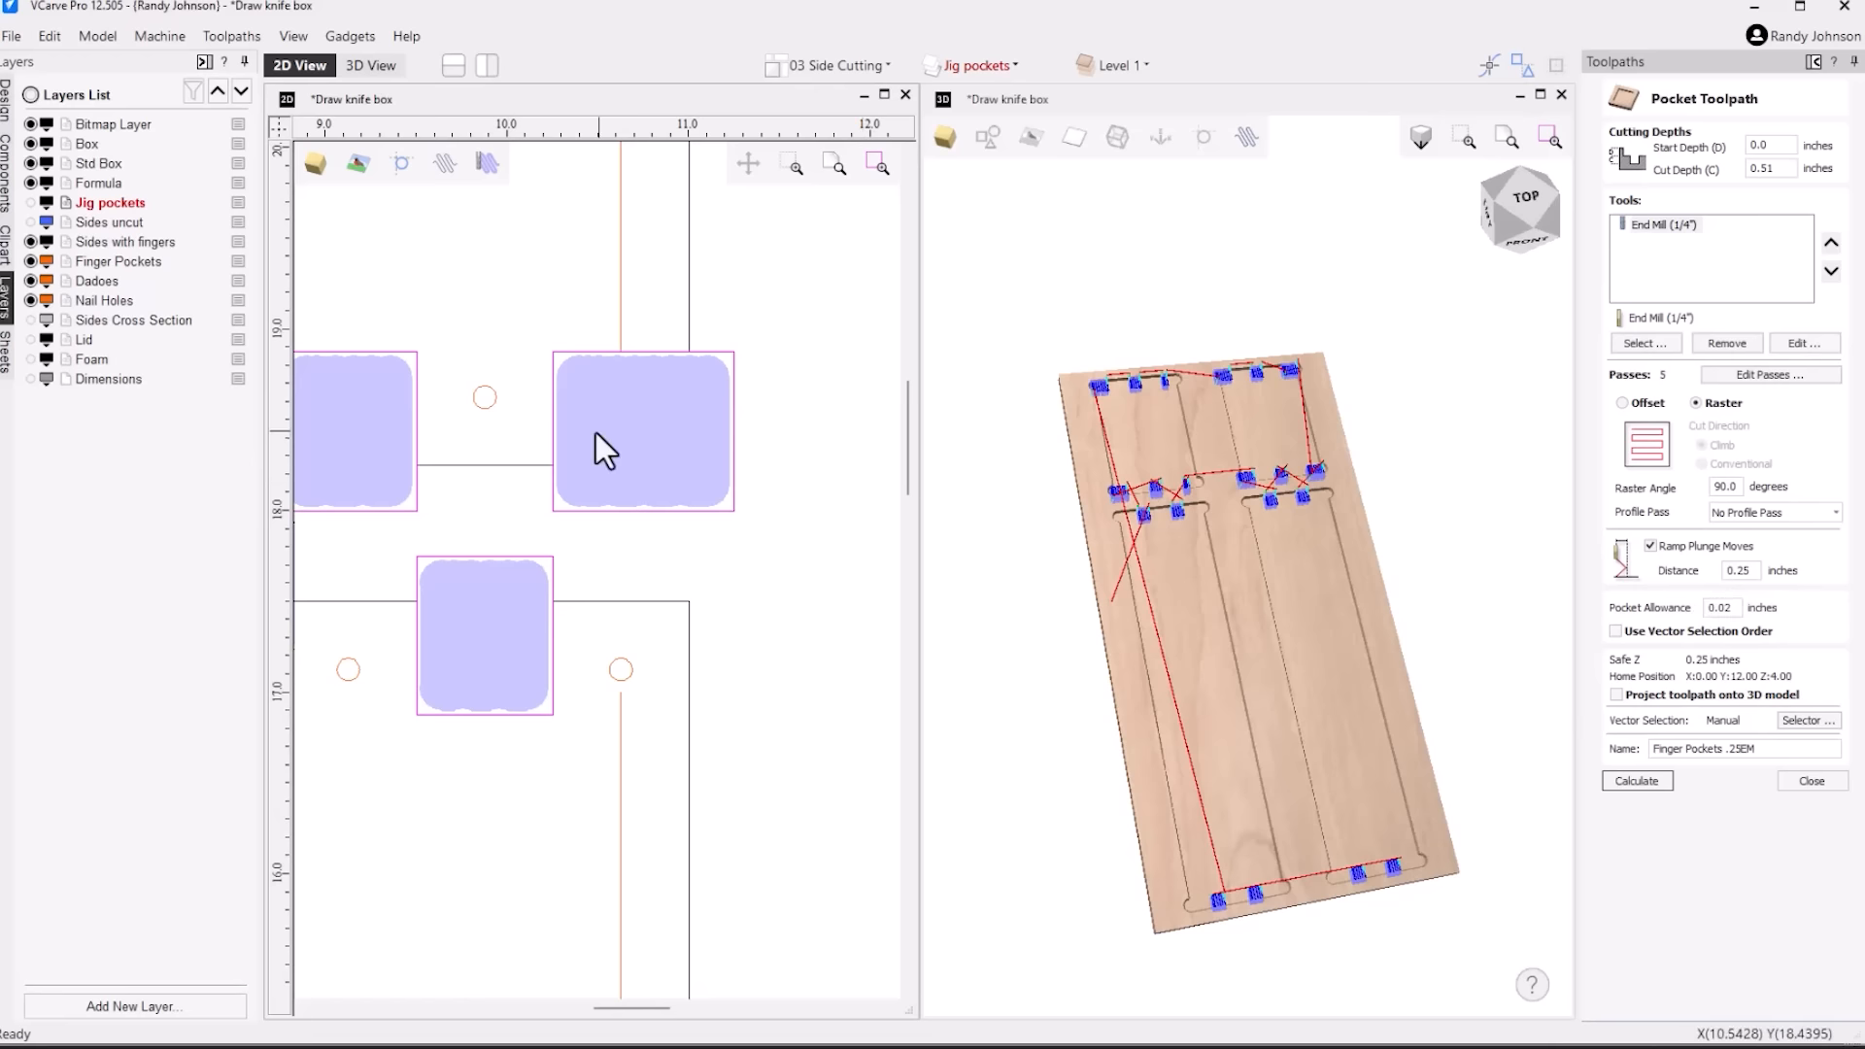
scroll(721, 400, up, 3)
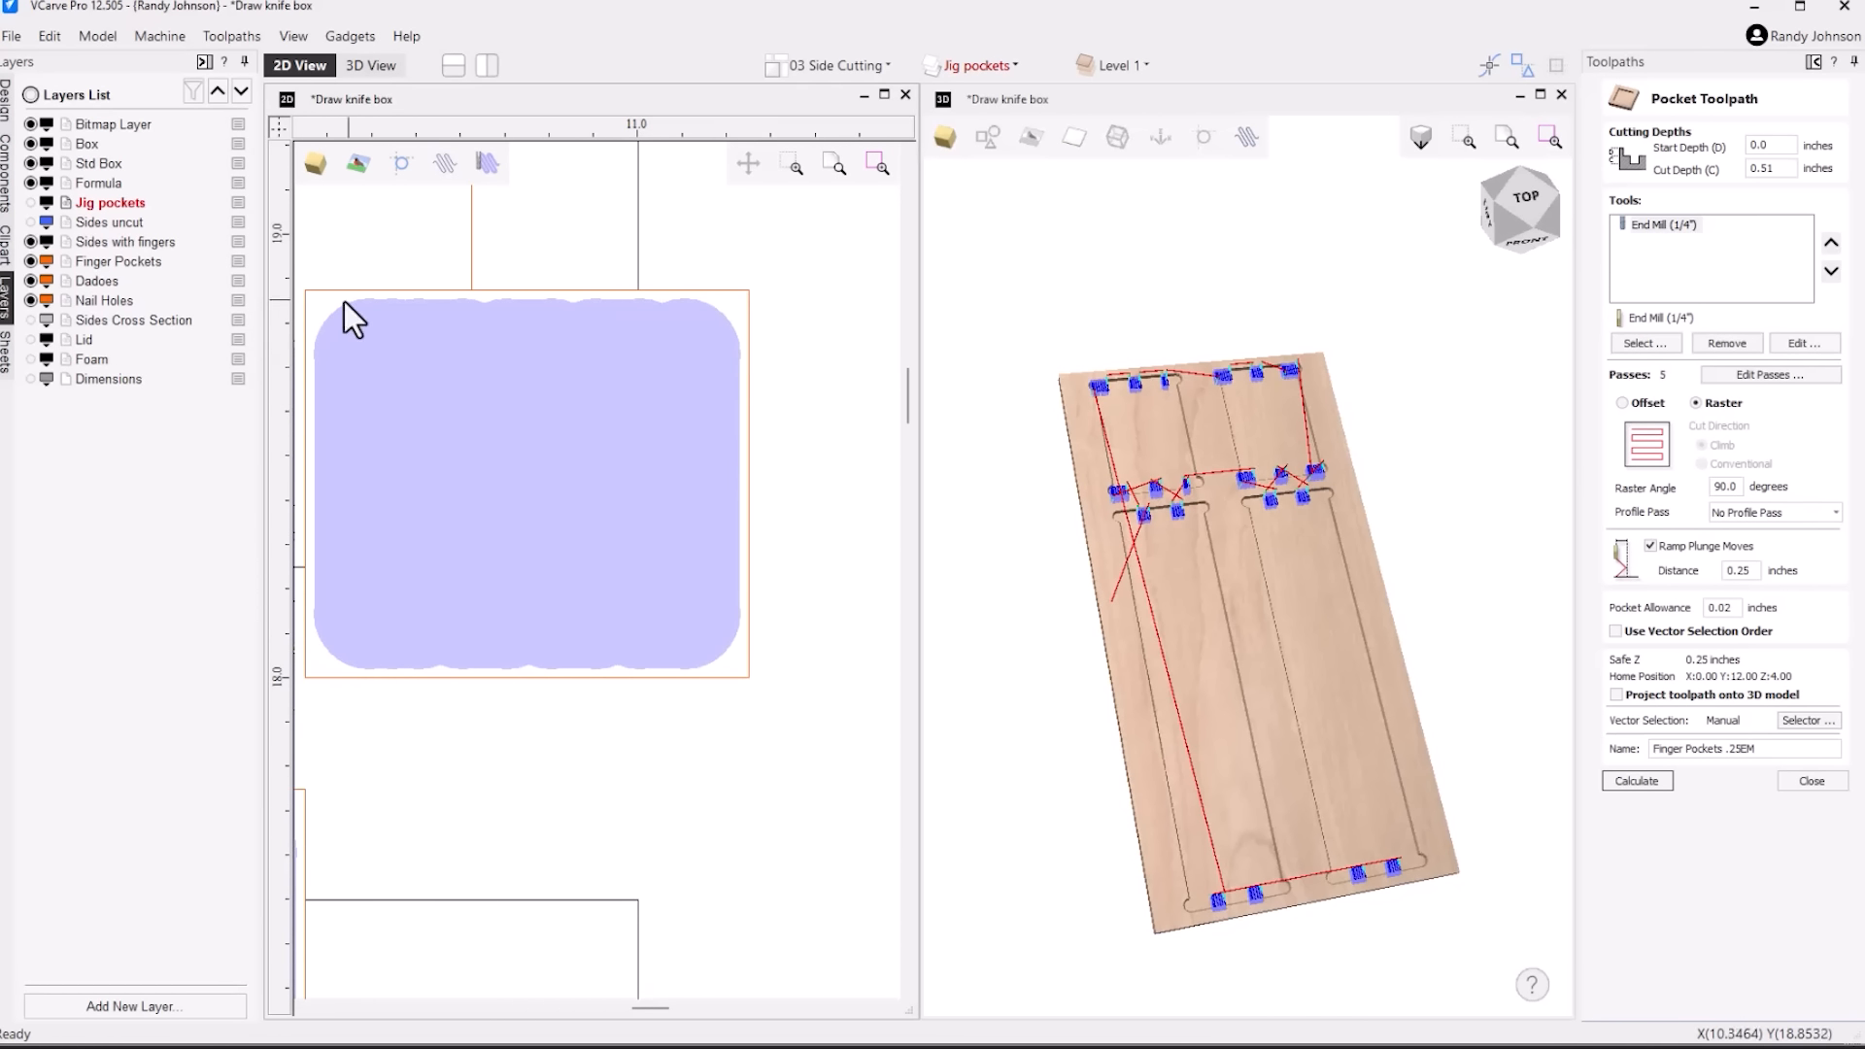
scroll(825, 592, down, 2)
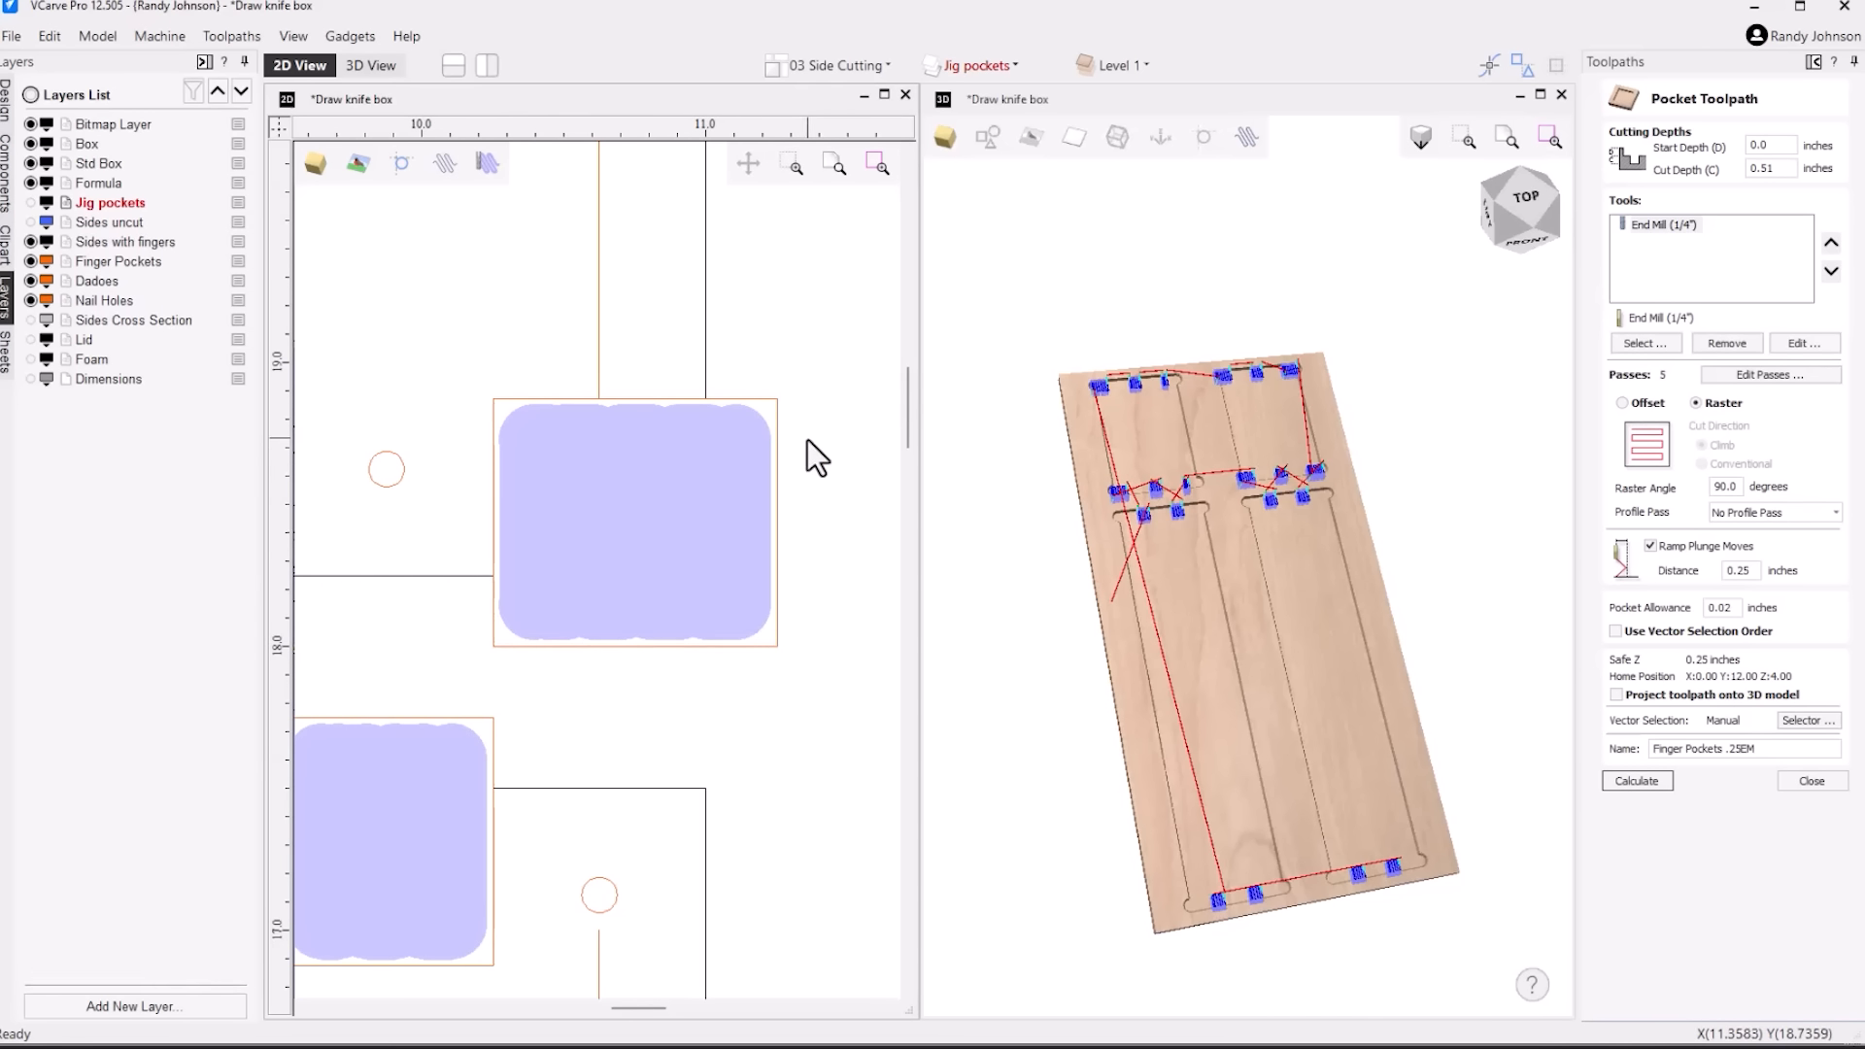
Close the pocket toolpath settings, open the toolpath preview and reset it to uncut material
click(1815, 782)
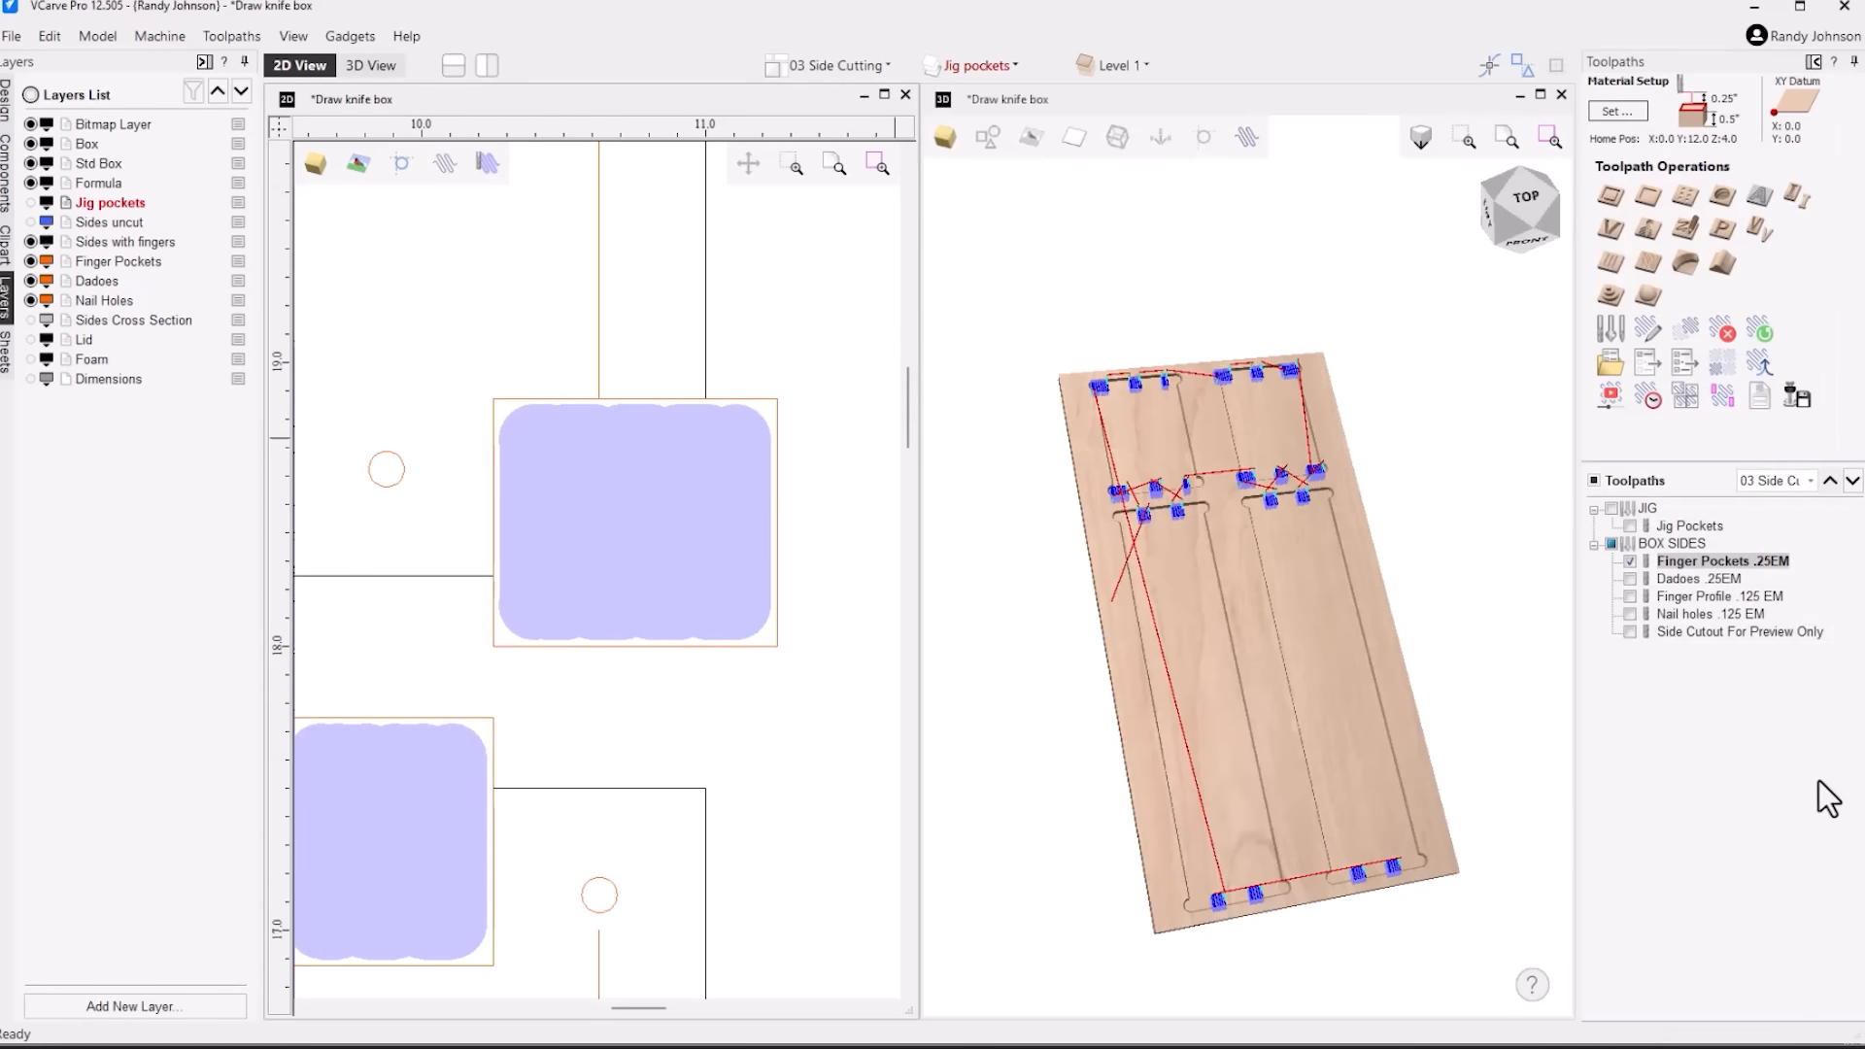
click(1612, 399)
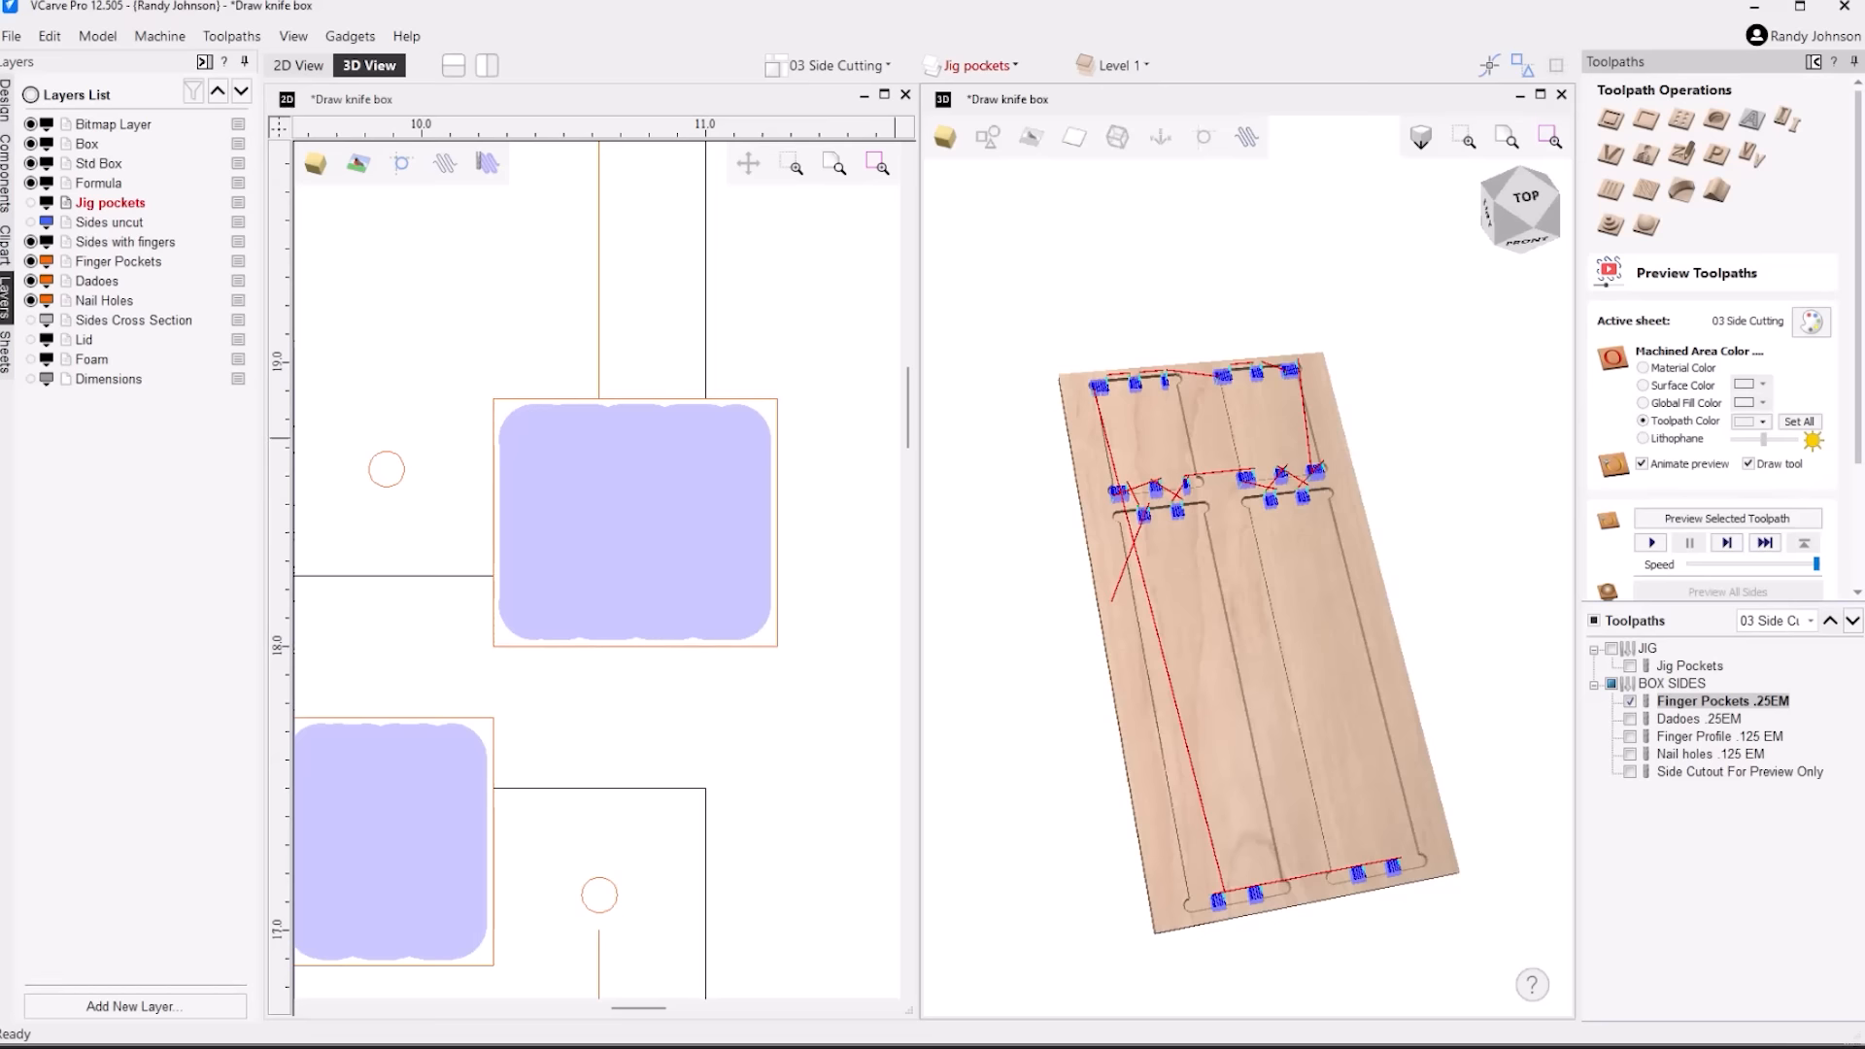
click(1704, 493)
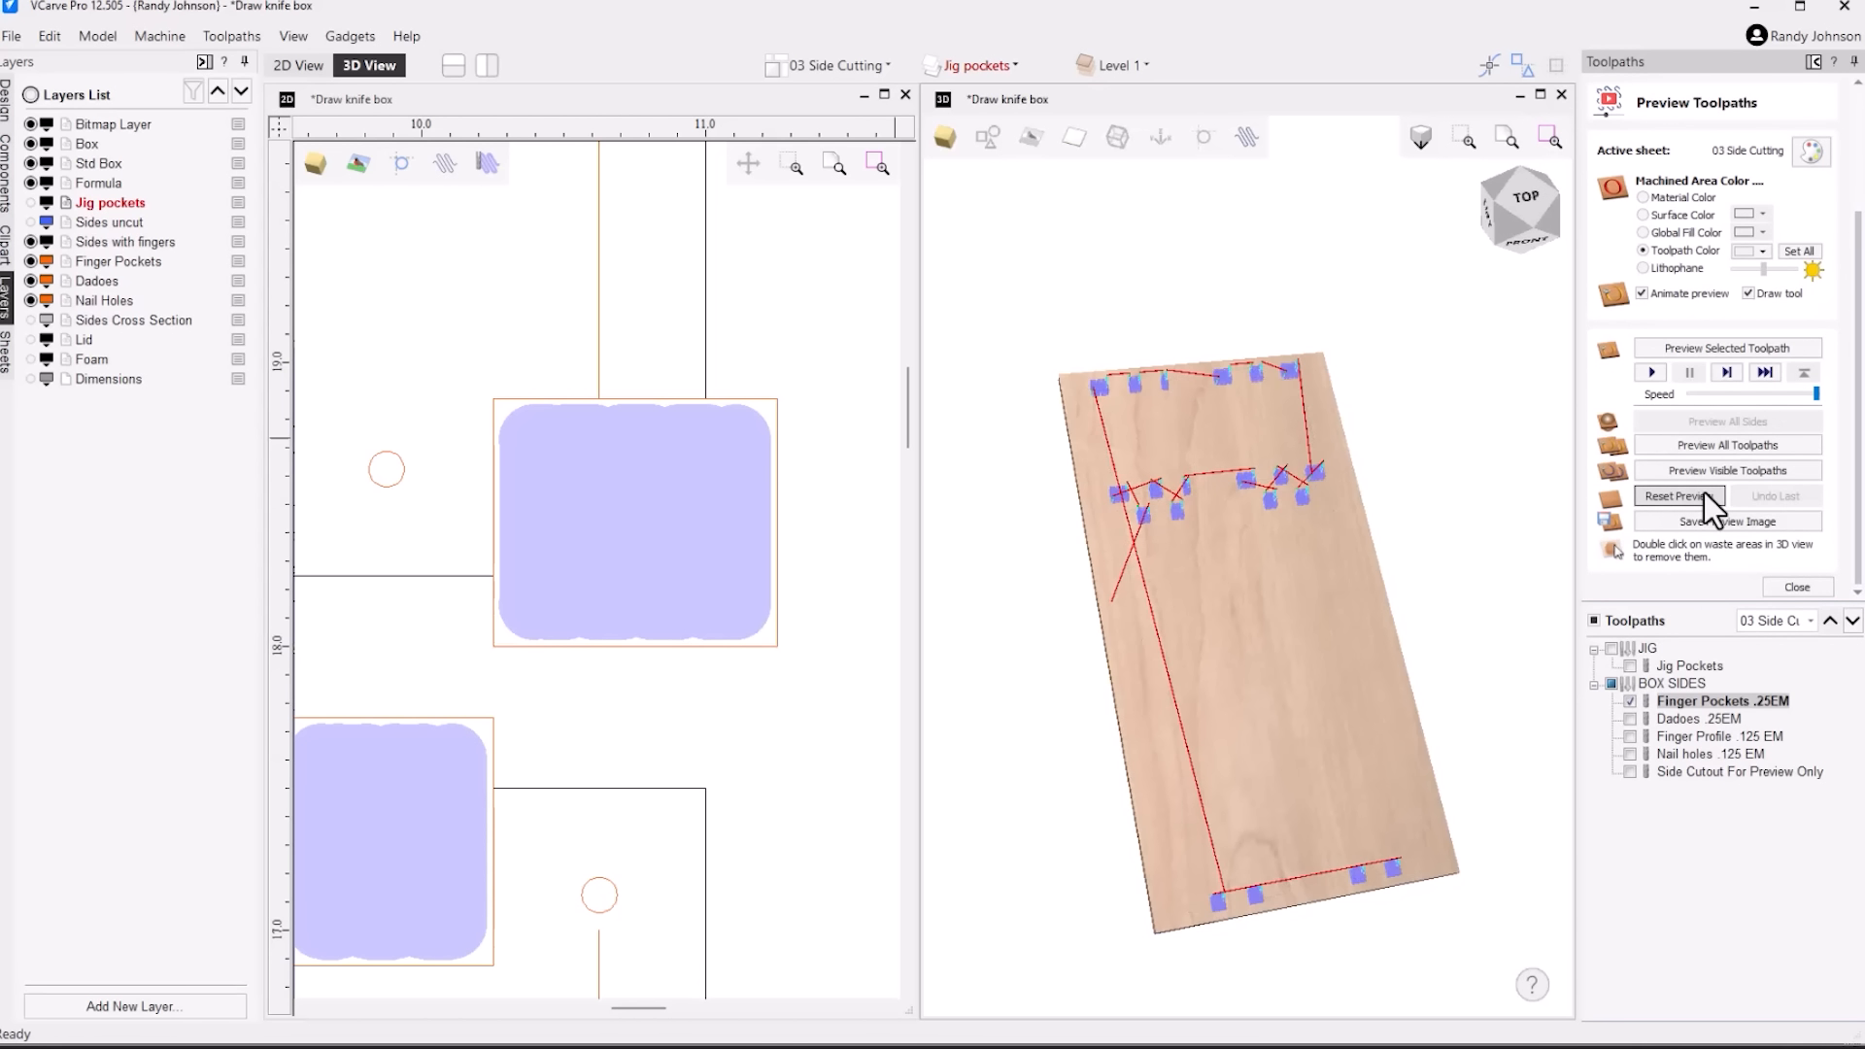
Preview the Side Cutout For Preview Only toolpath and remove the waste material around the four panels
click(1685, 772)
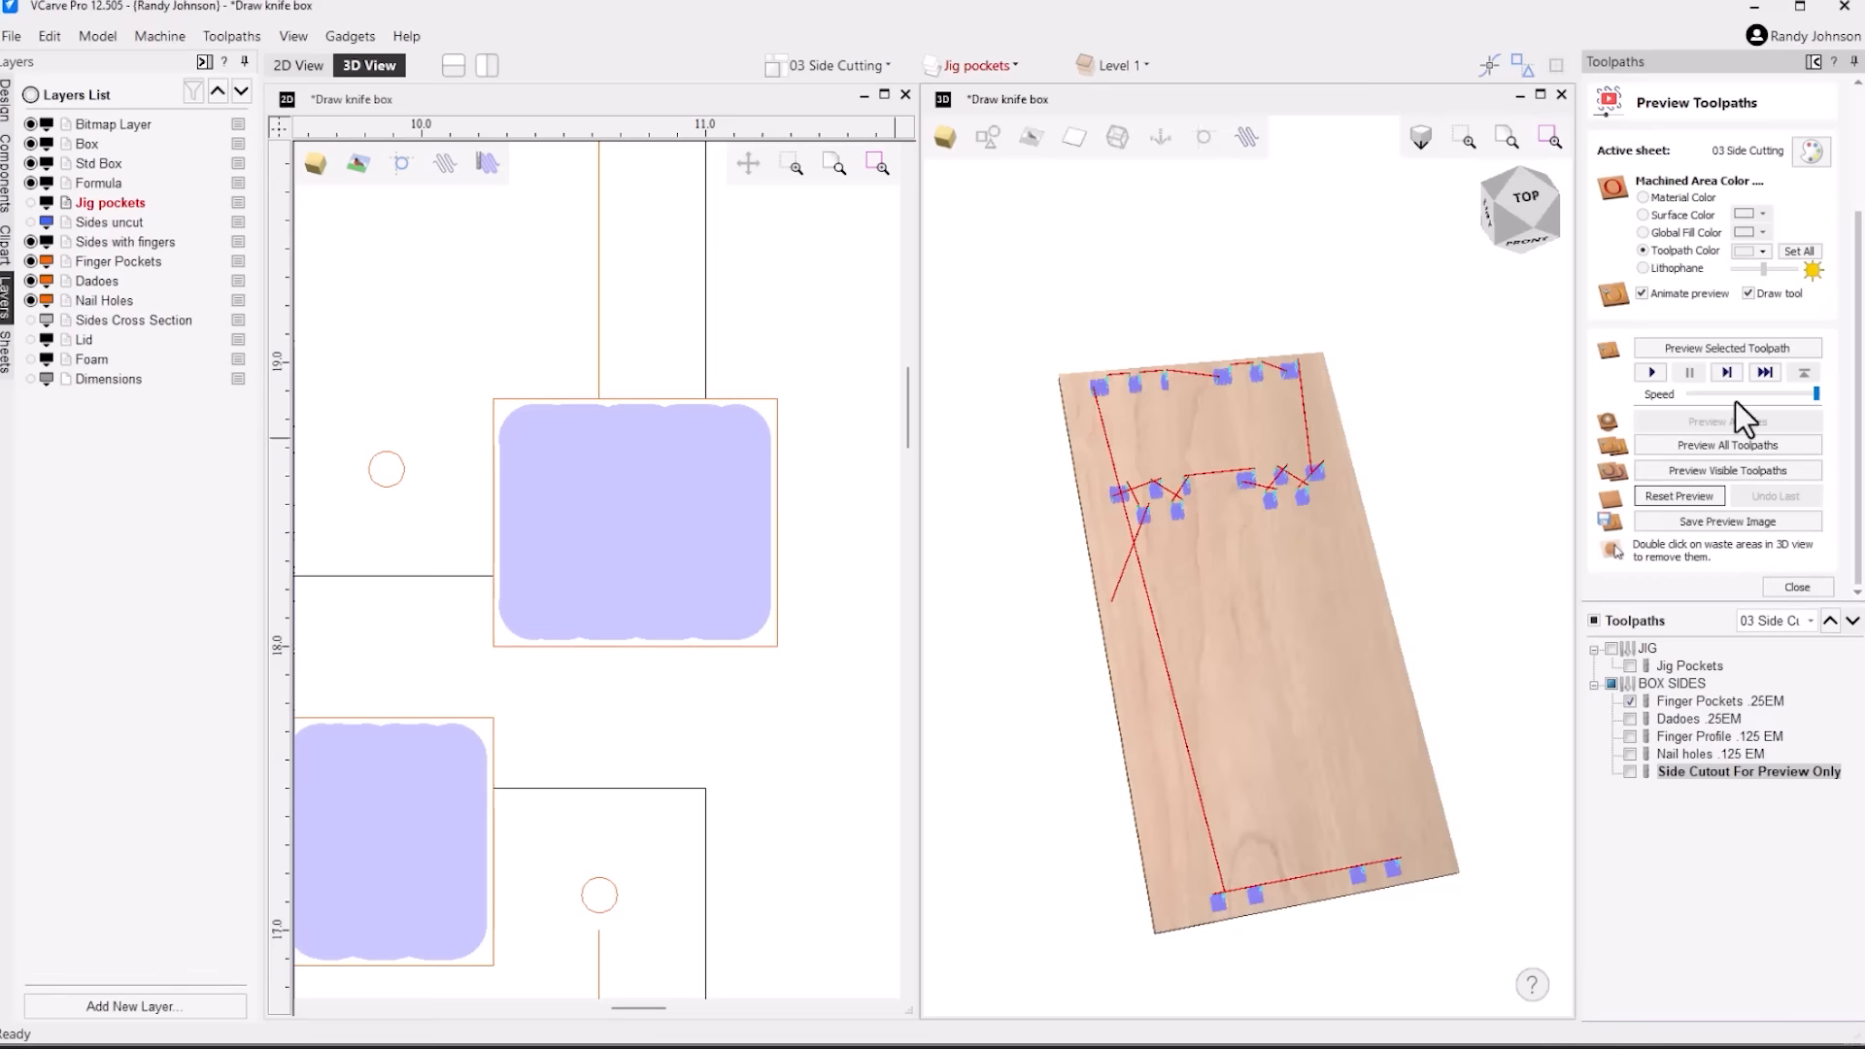
click(1745, 344)
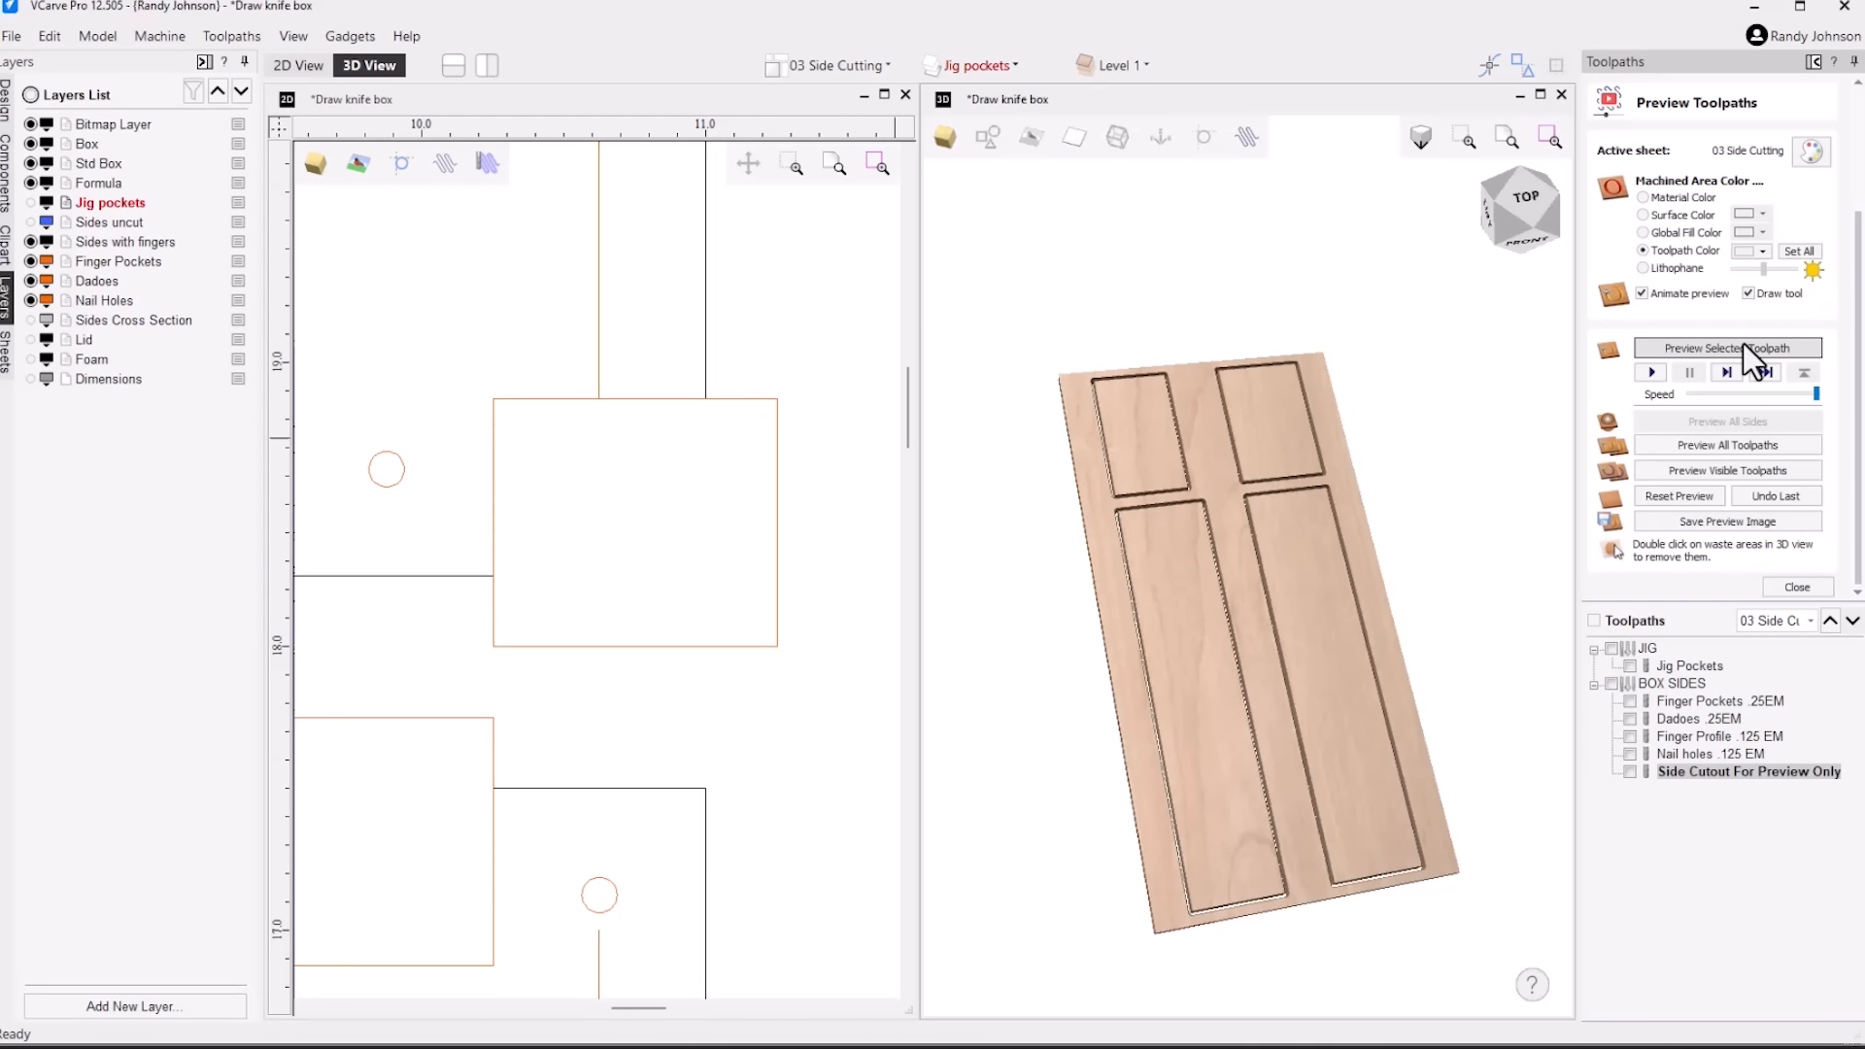
double_click(1119, 668)
drag(1179, 625, 1124, 658)
Display the Finger Pockets .25EM toolpath and preview its cut on the panel ends
click(1630, 702)
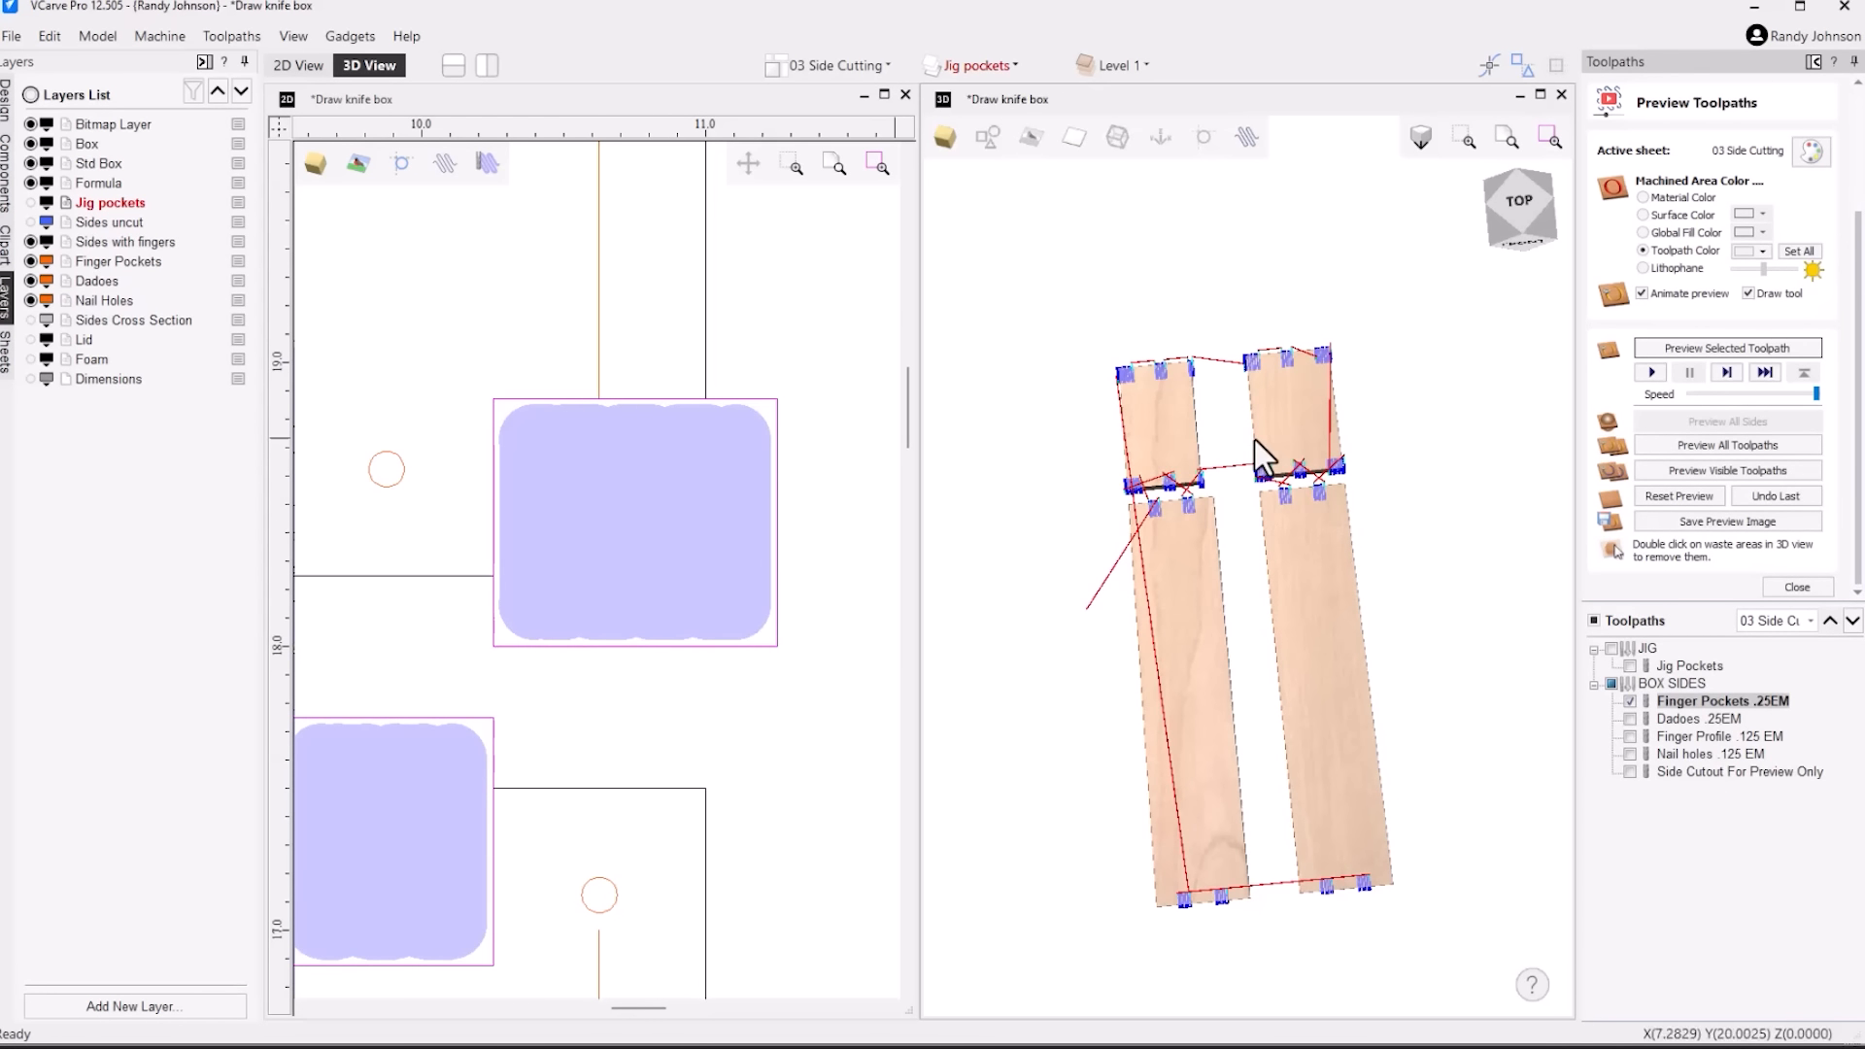
scroll(1207, 477, up, 3)
scroll(1211, 491, up, 1)
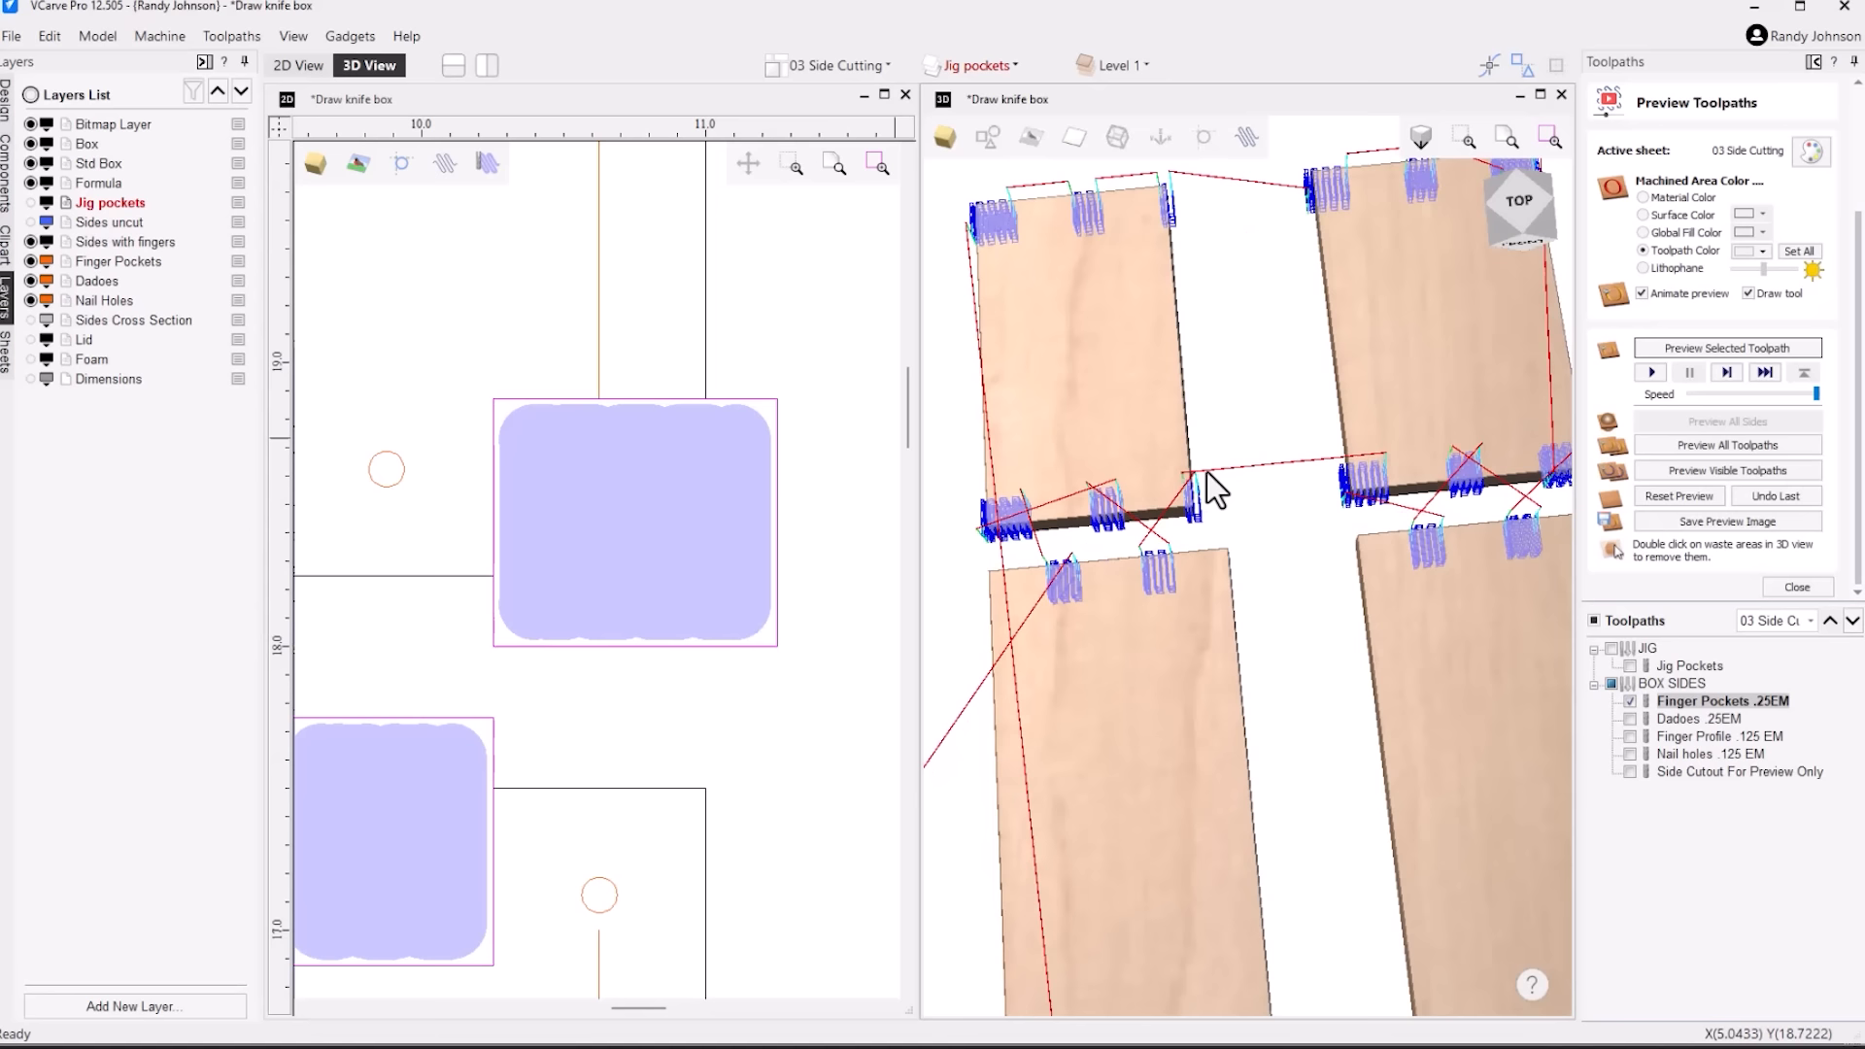
click(1706, 348)
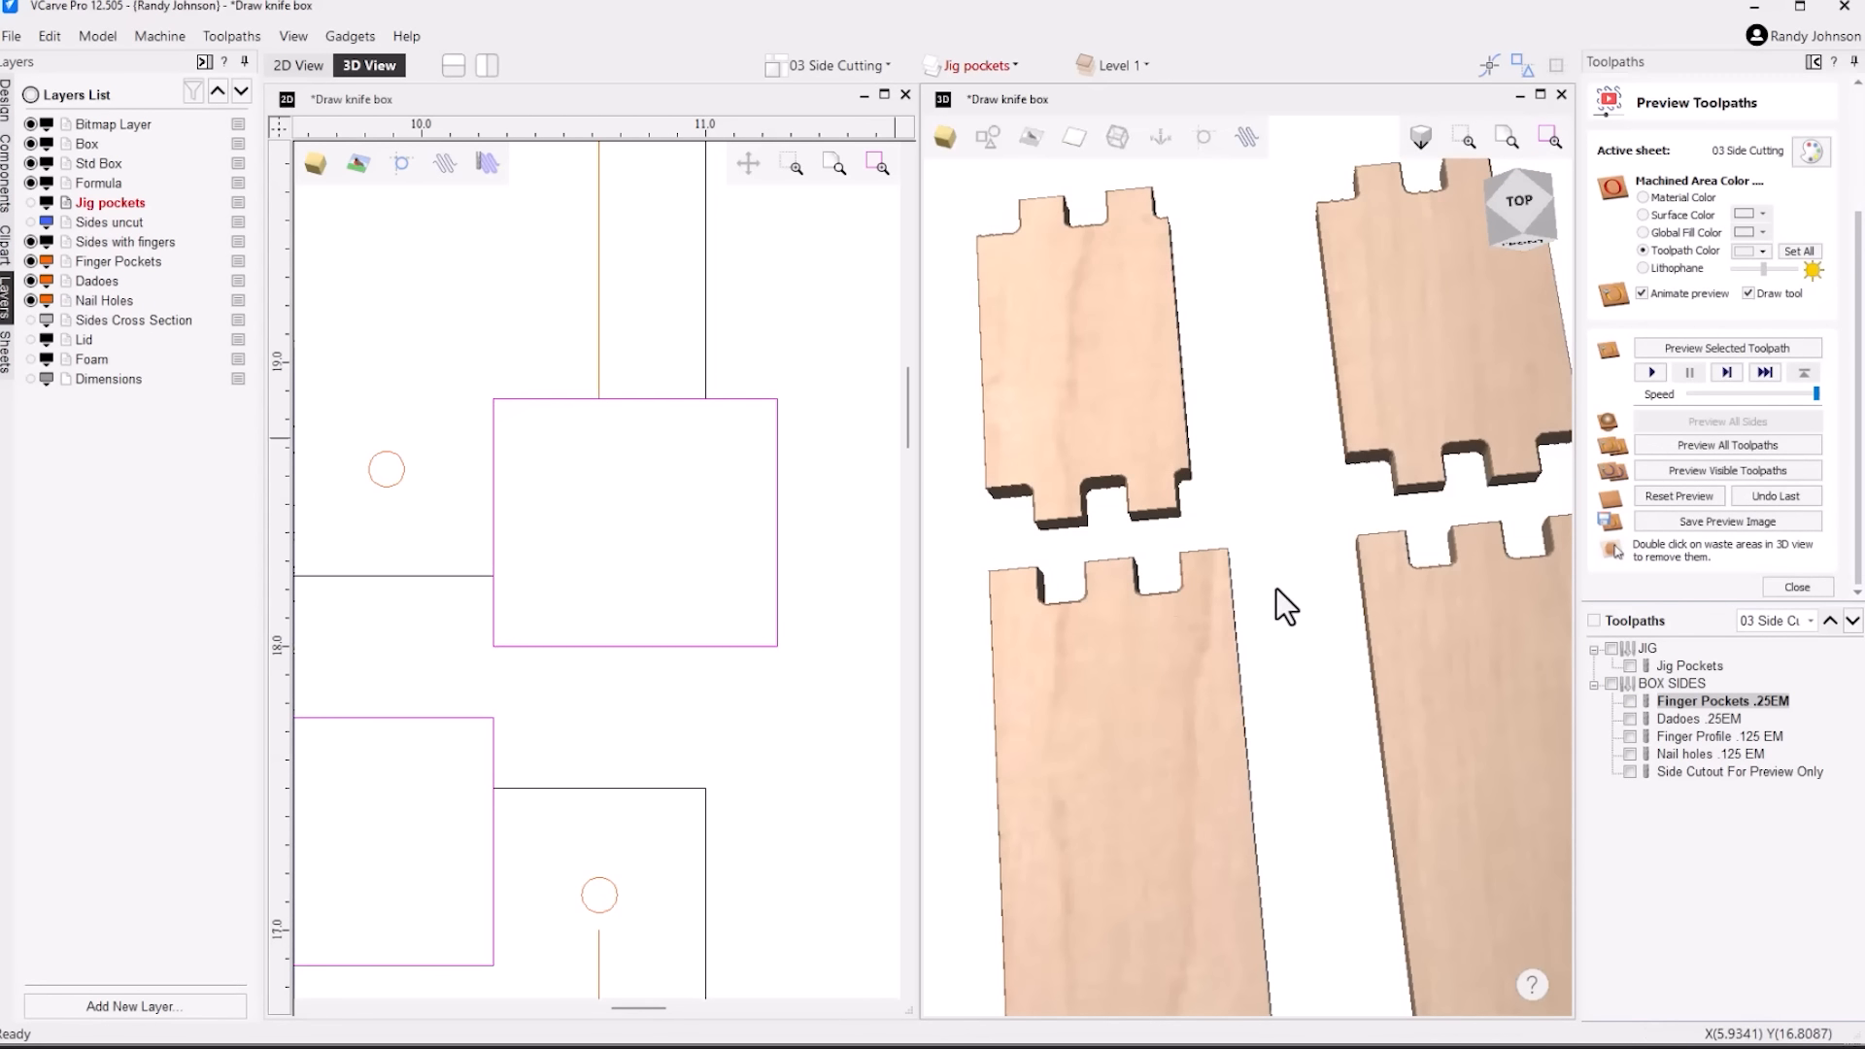
scroll(1152, 542, down, 1)
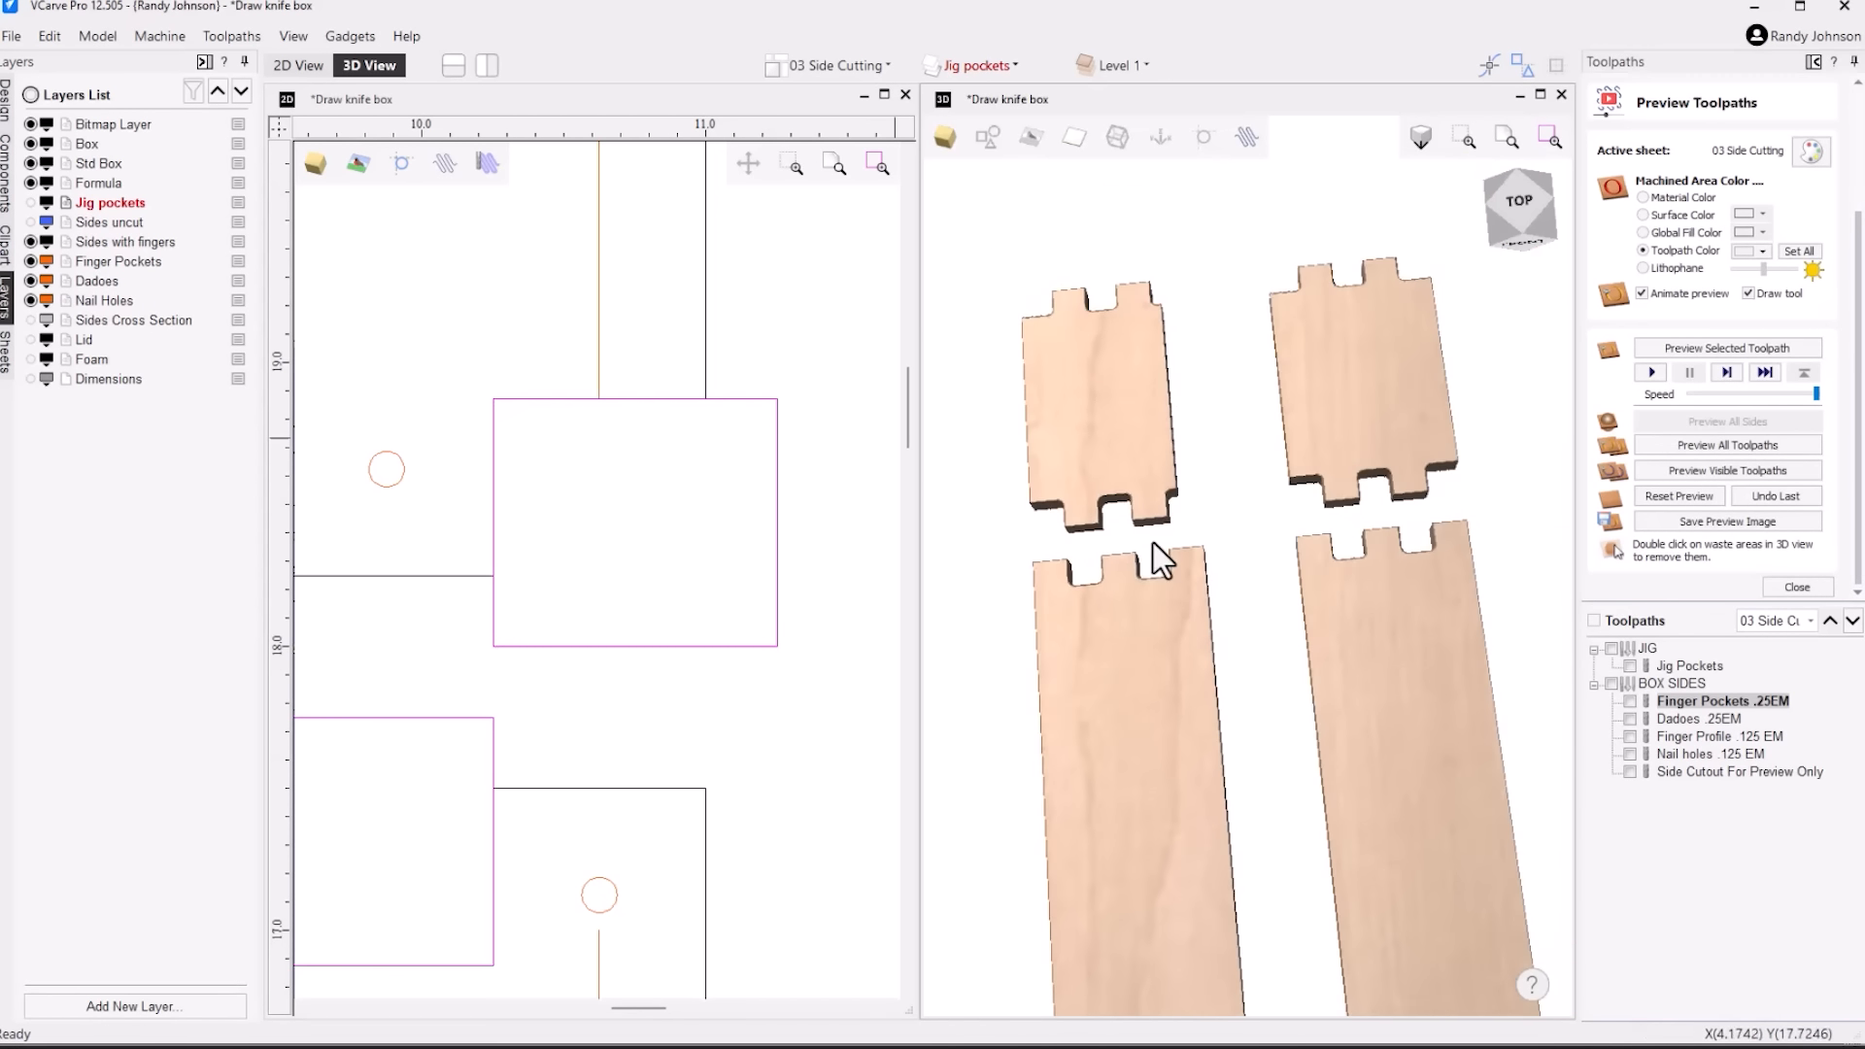
Display the Dadoes .25EM toolpath and examine where the dadoes start and end on each panel in the 2D view
click(1630, 719)
click(1708, 720)
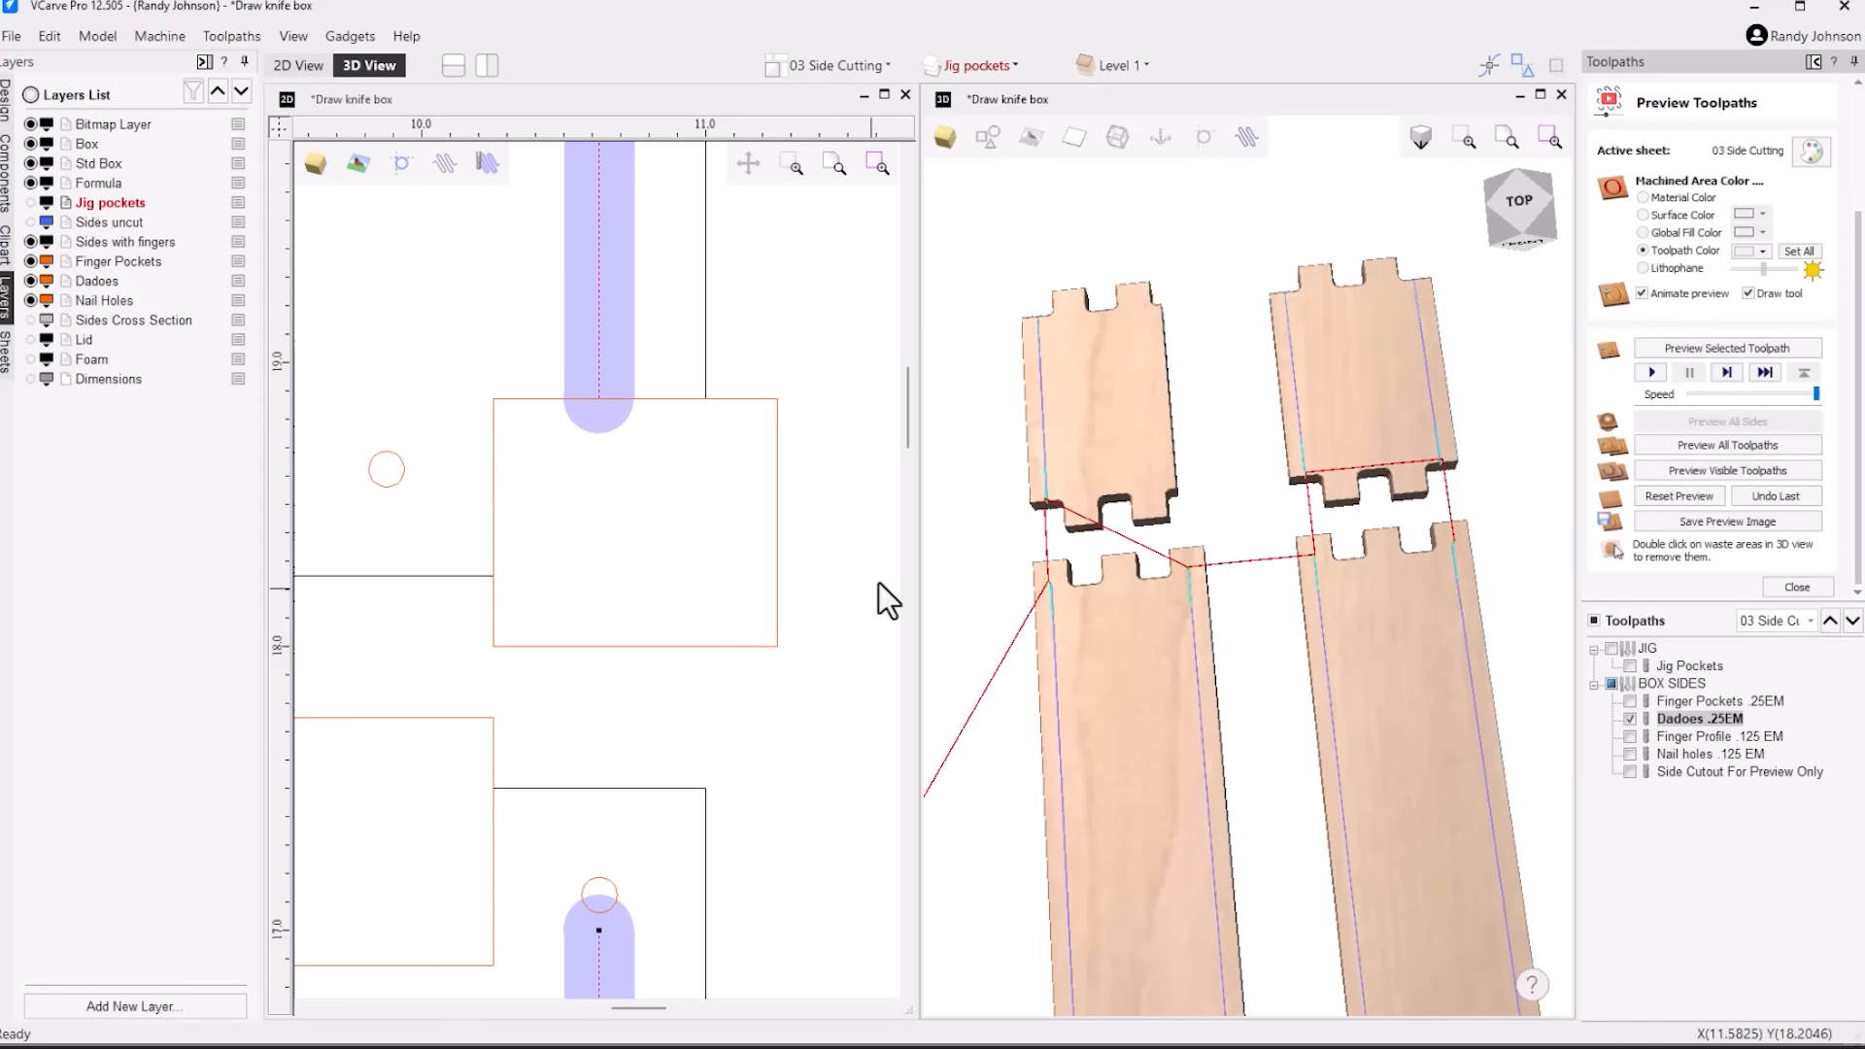
scroll(848, 586, down, 6)
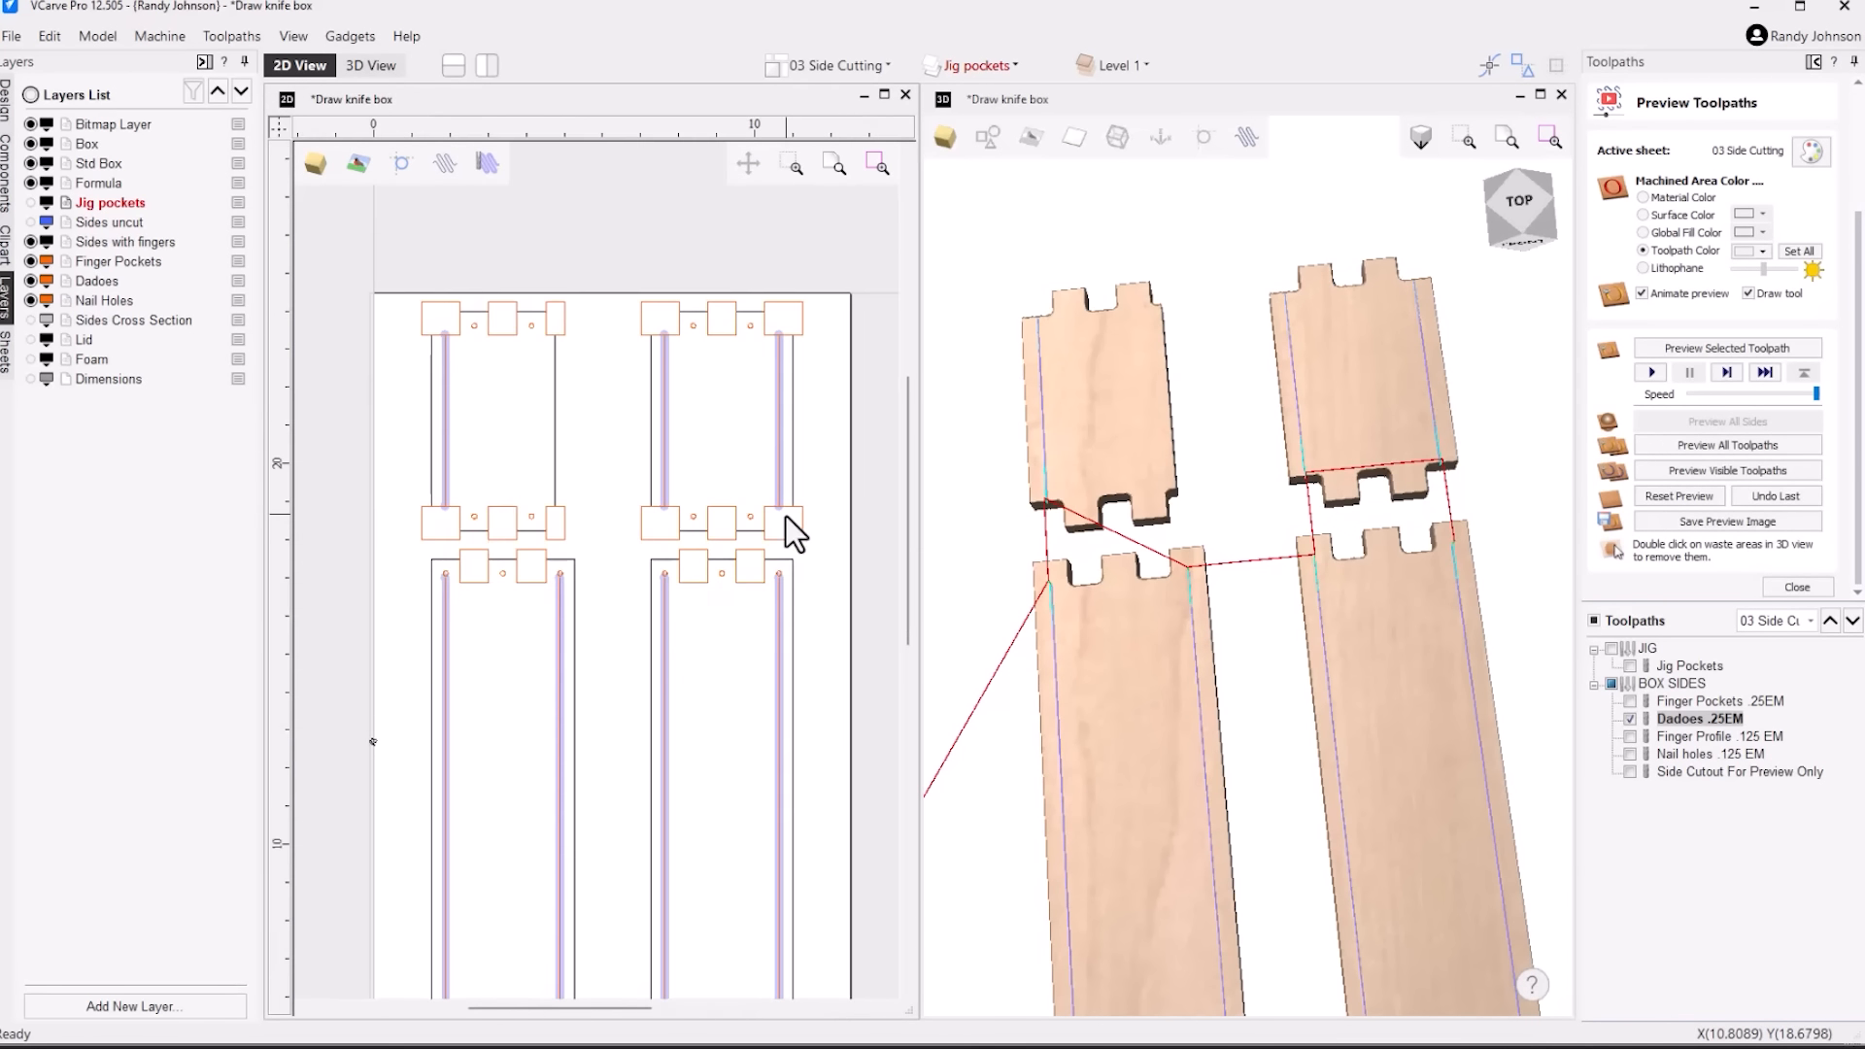
scroll(784, 516, down, 2)
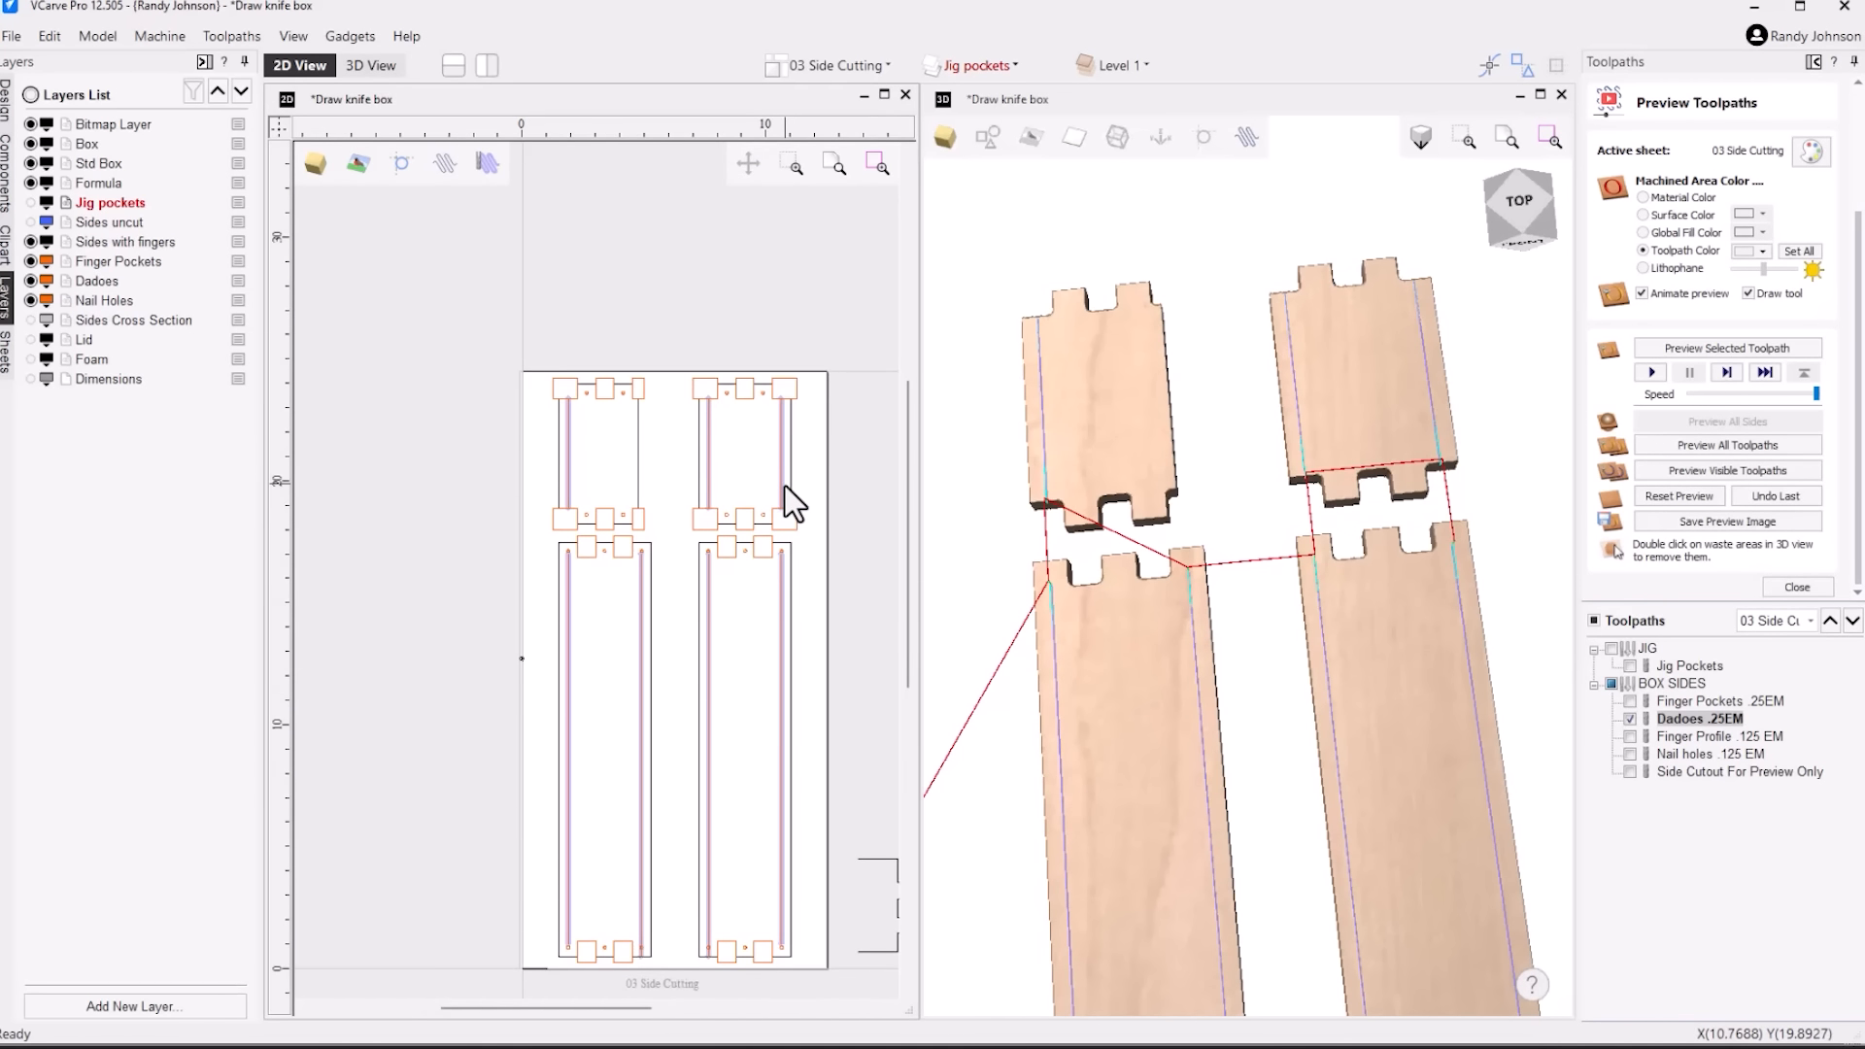
scroll(582, 513, up, 4)
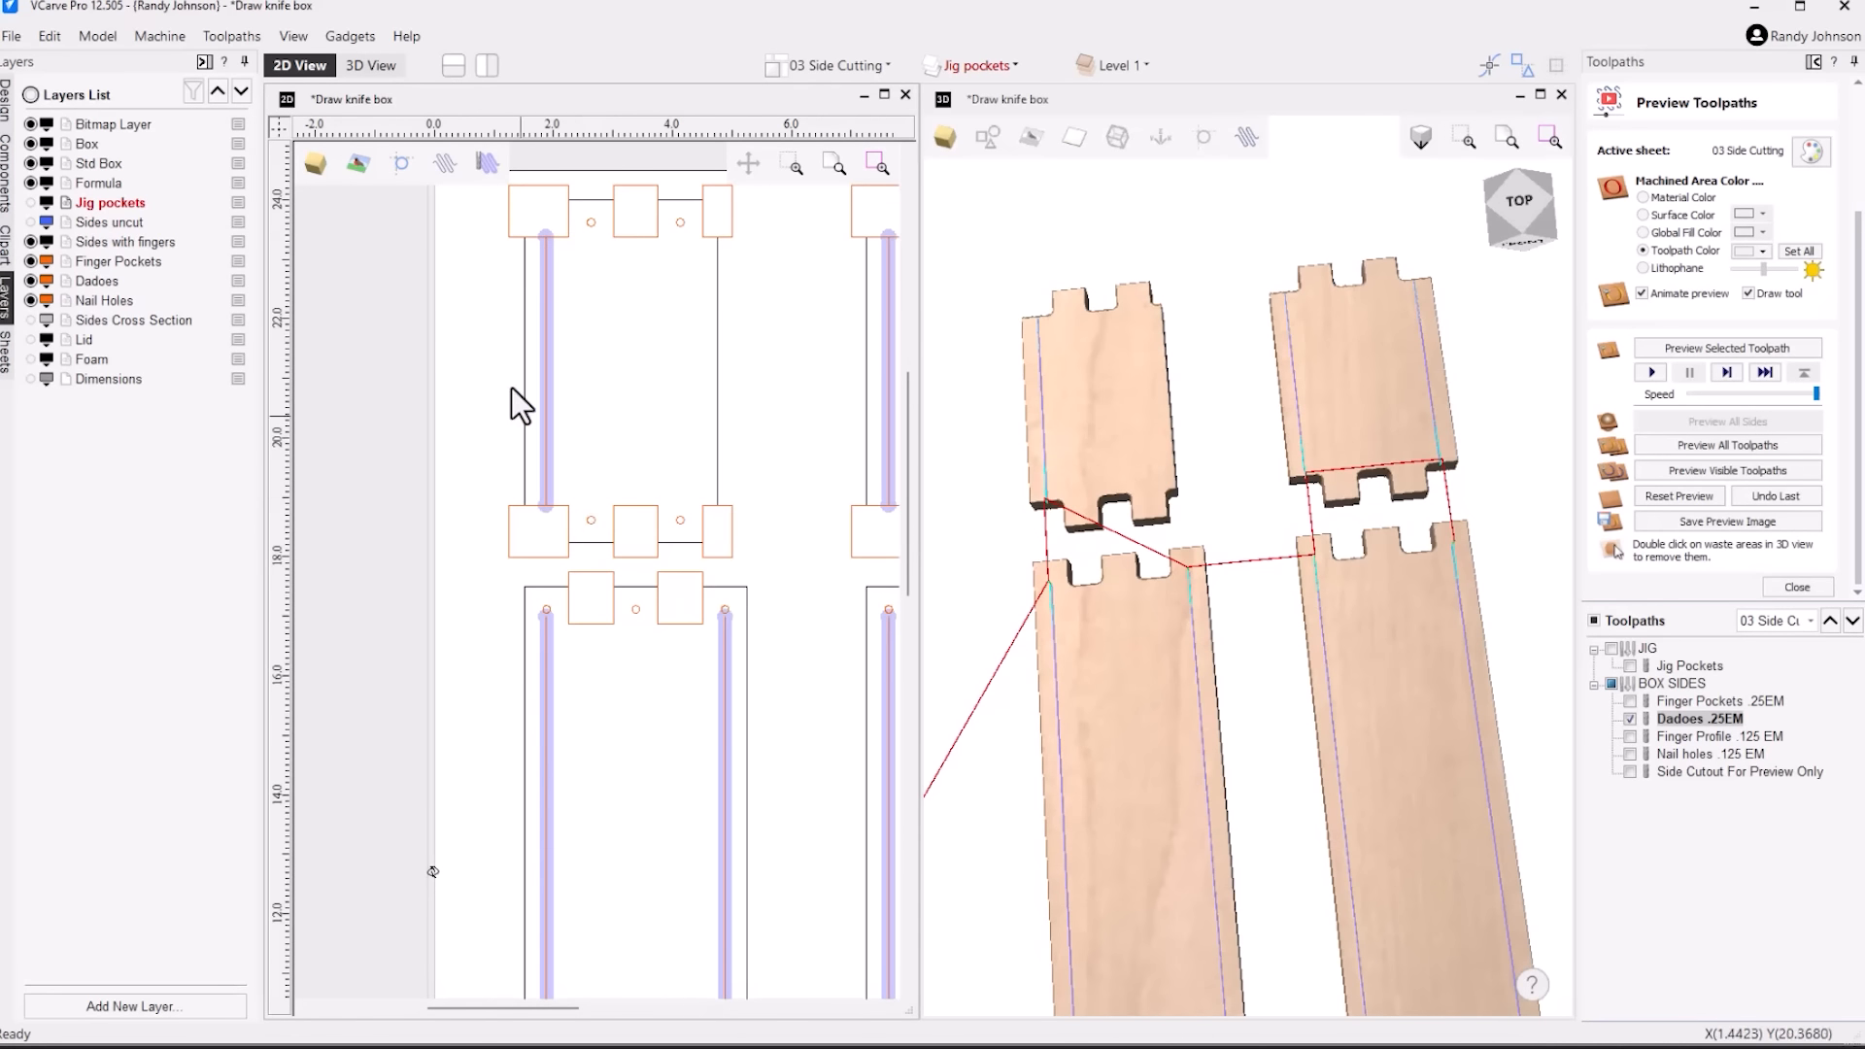
scroll(631, 359, down, 2)
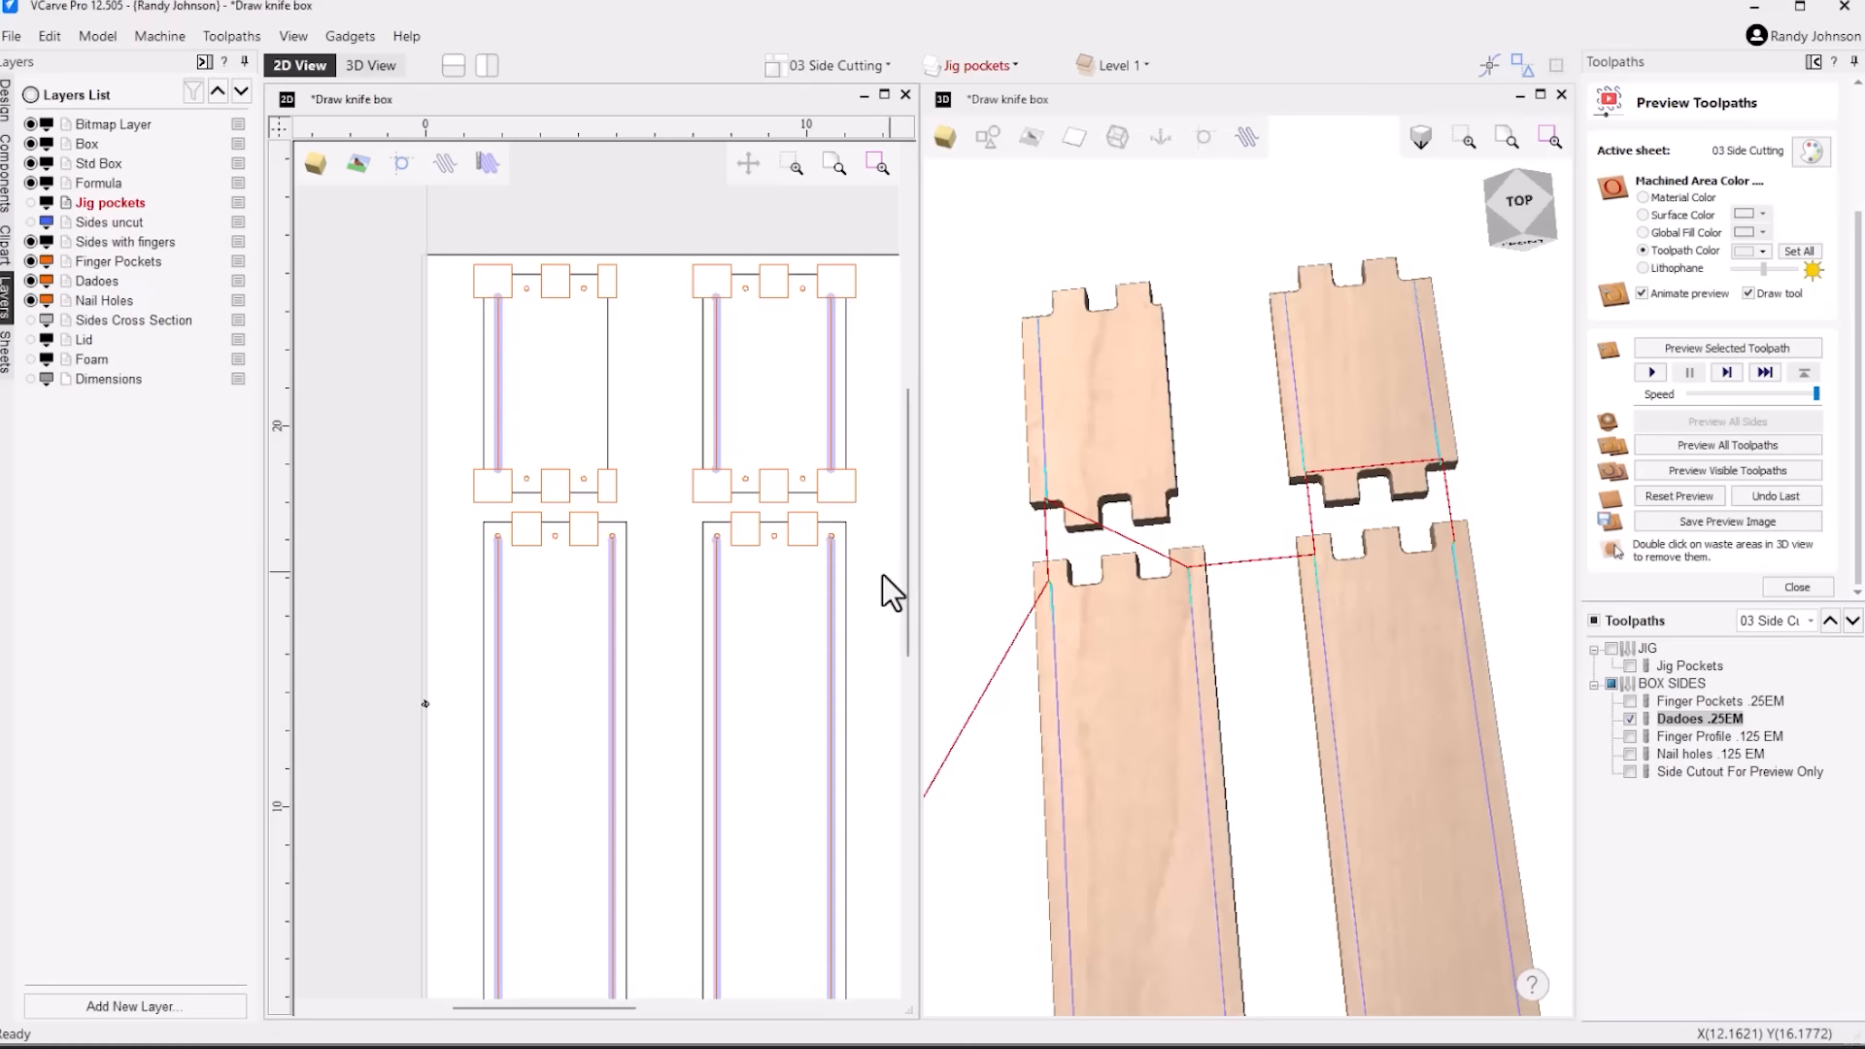
scroll(750, 556, down, 5)
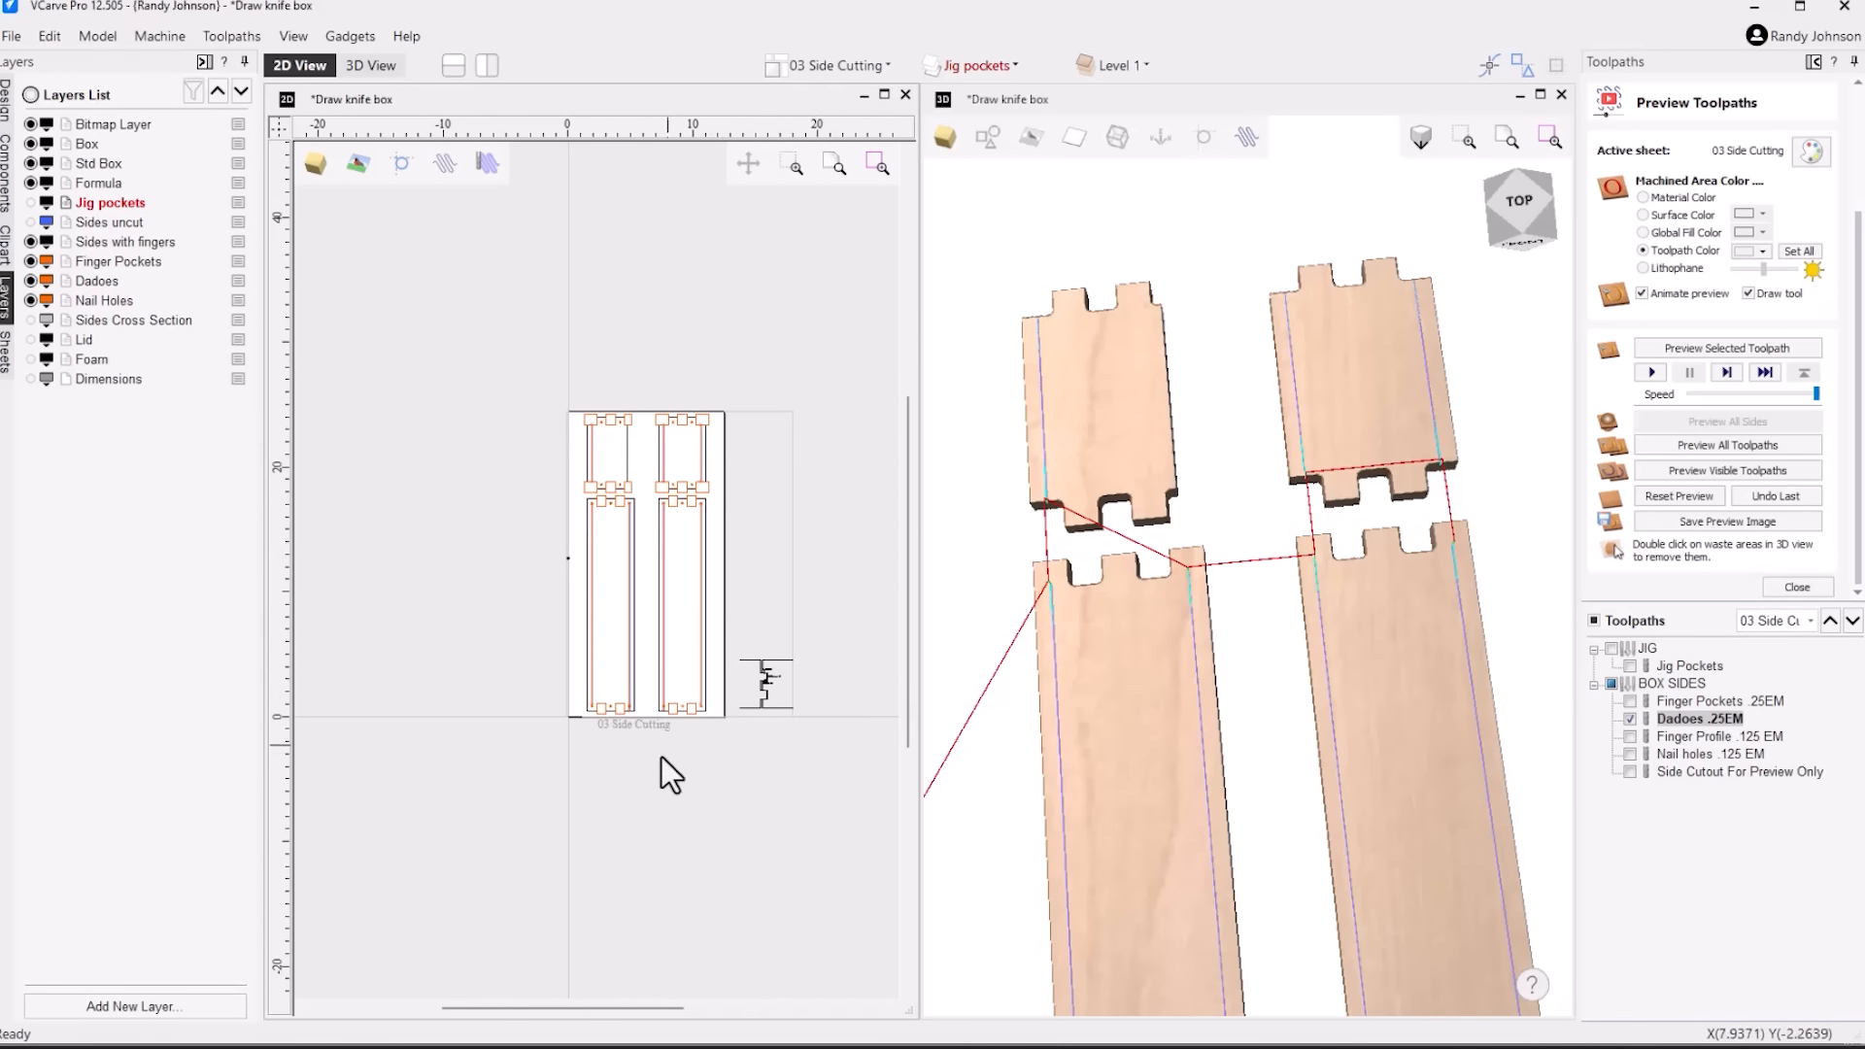
scroll(661, 756, up, 6)
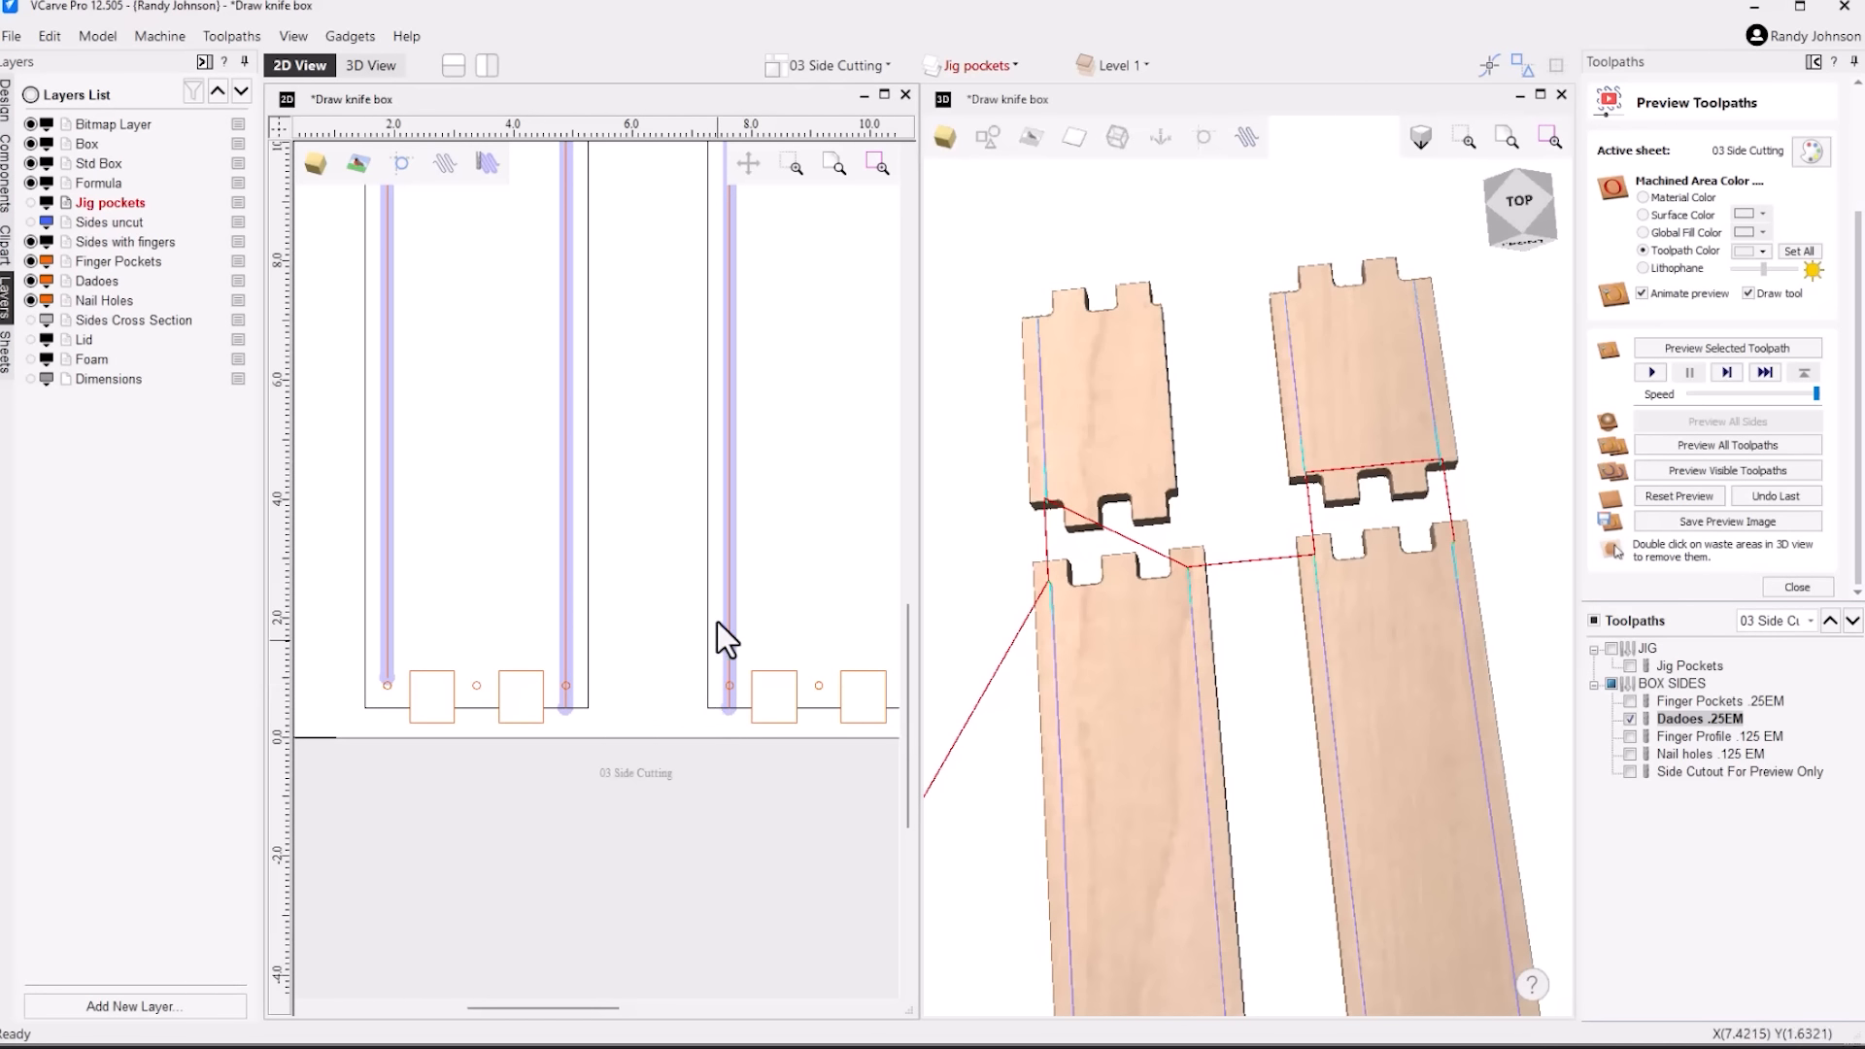
Preview the Dadoes .25EM toolpath and inspect the grooves along the panels in the 3D view
click(1713, 346)
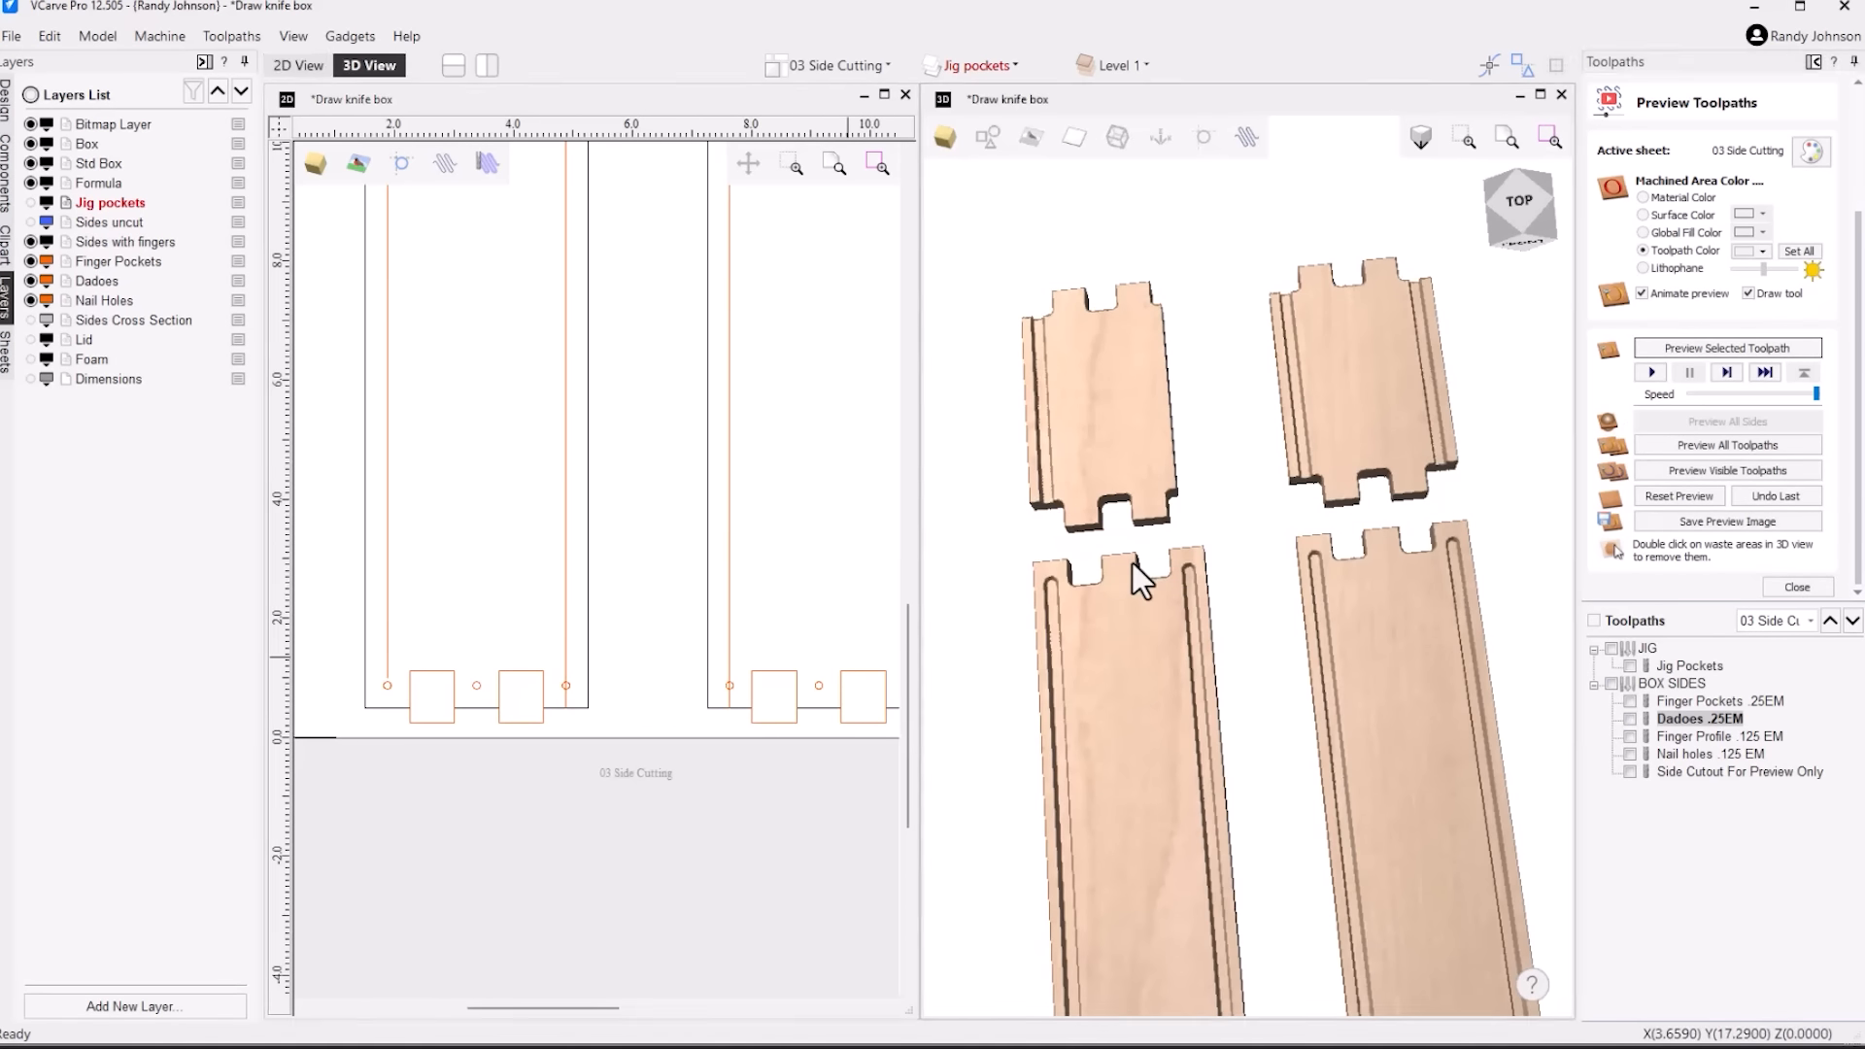
scroll(1132, 564, down, 5)
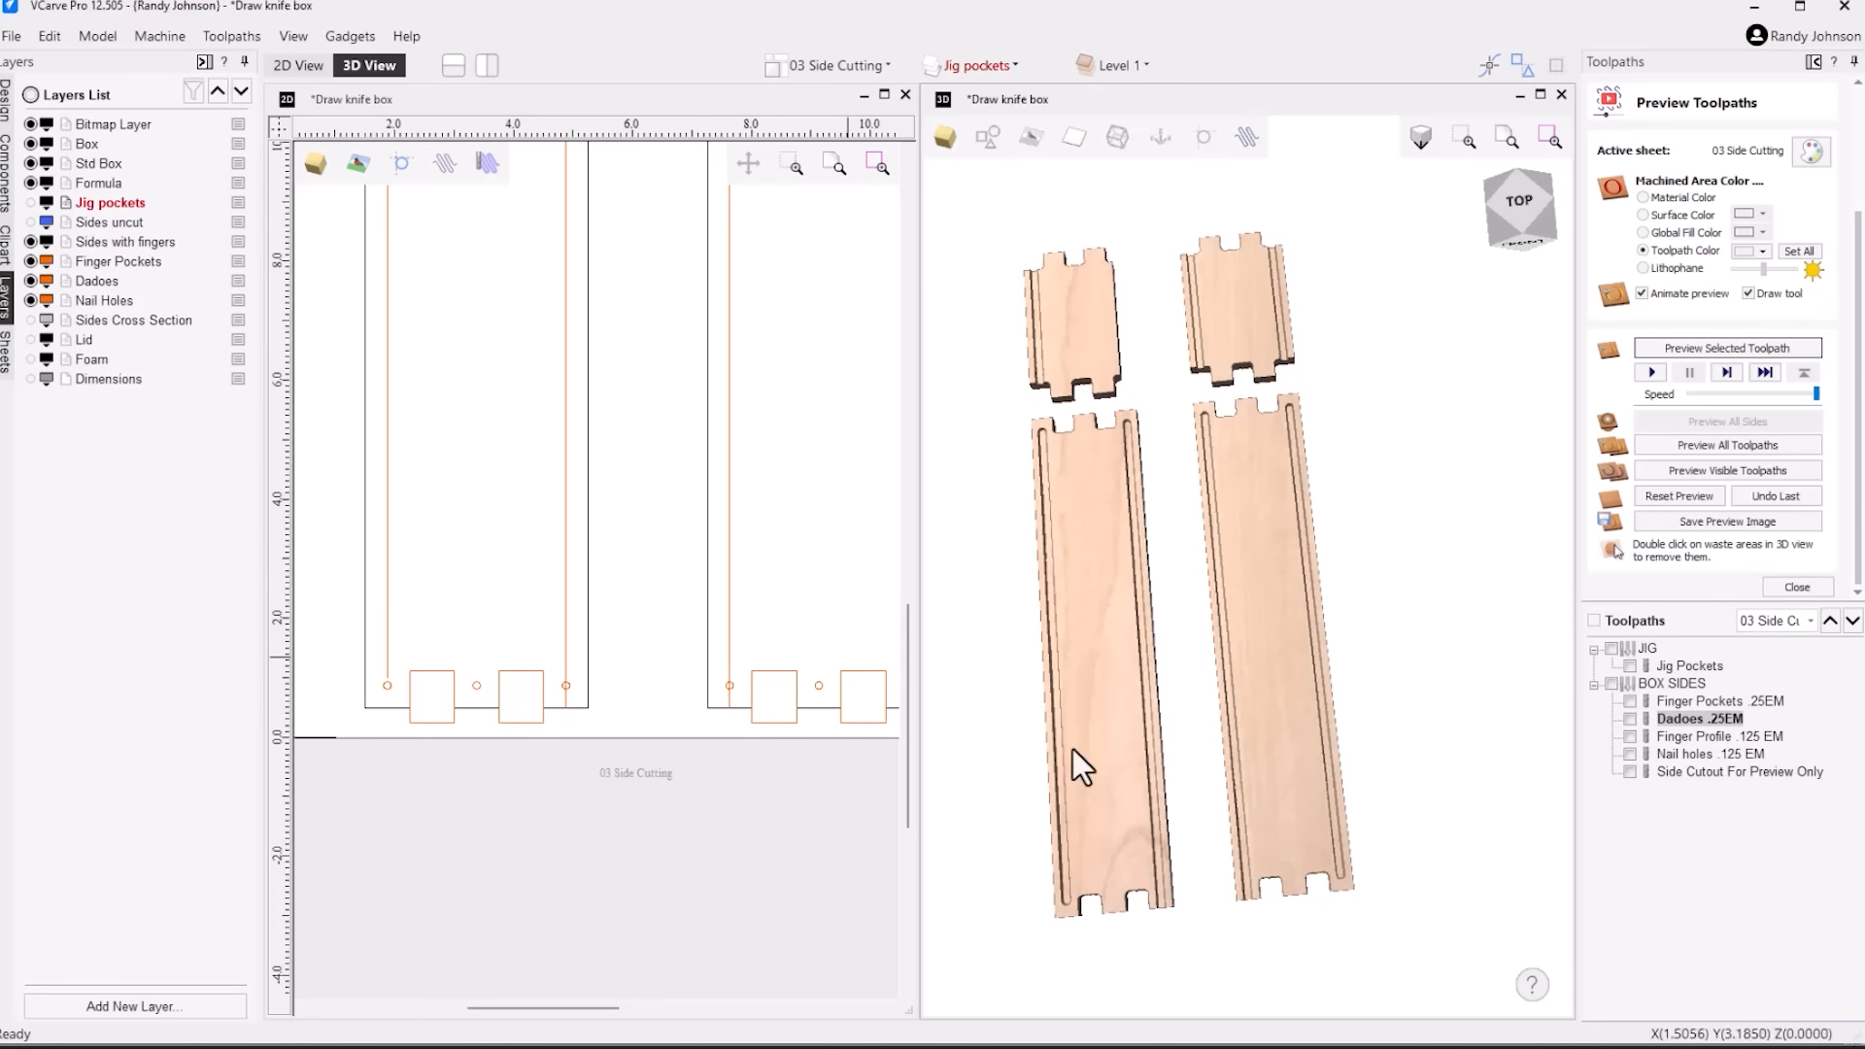
middle_drag(1088, 462, 1154, 610)
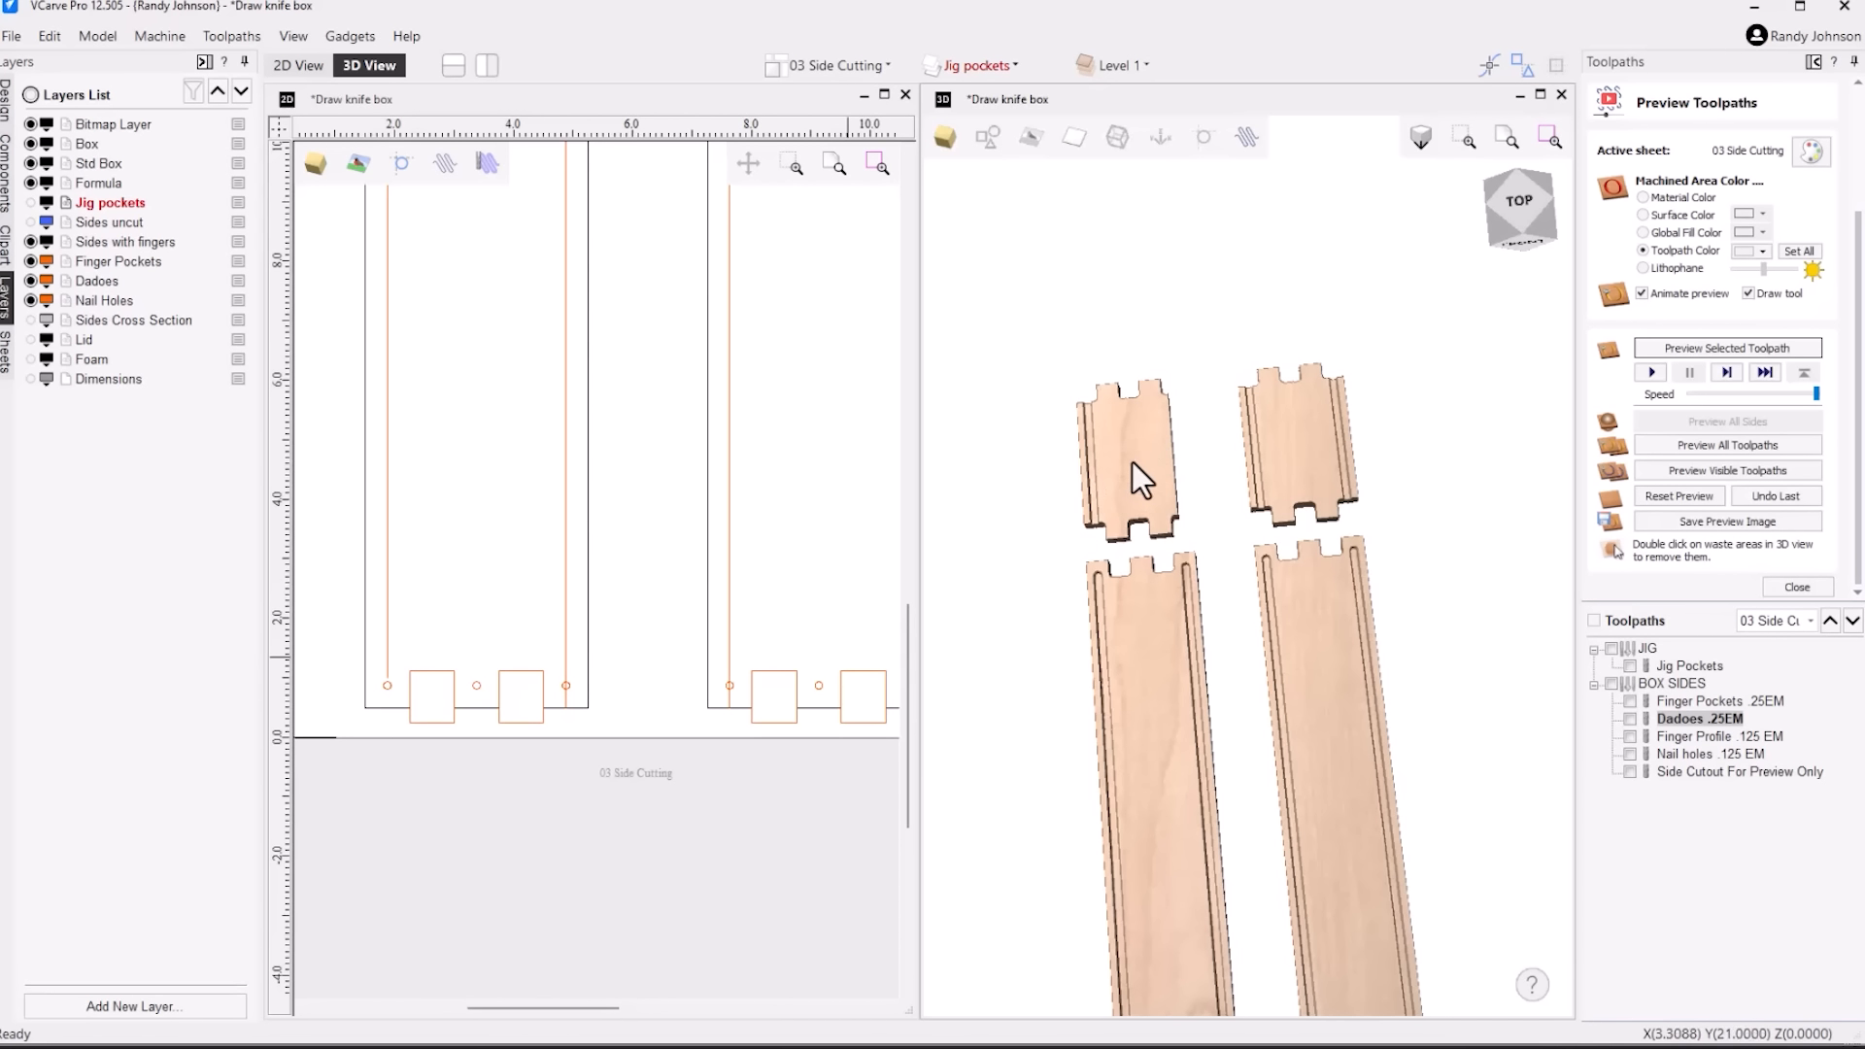
Briefly show the Finger Pockets .25EM and Dadoes .25EM toolpaths together, then hide both
click(1632, 701)
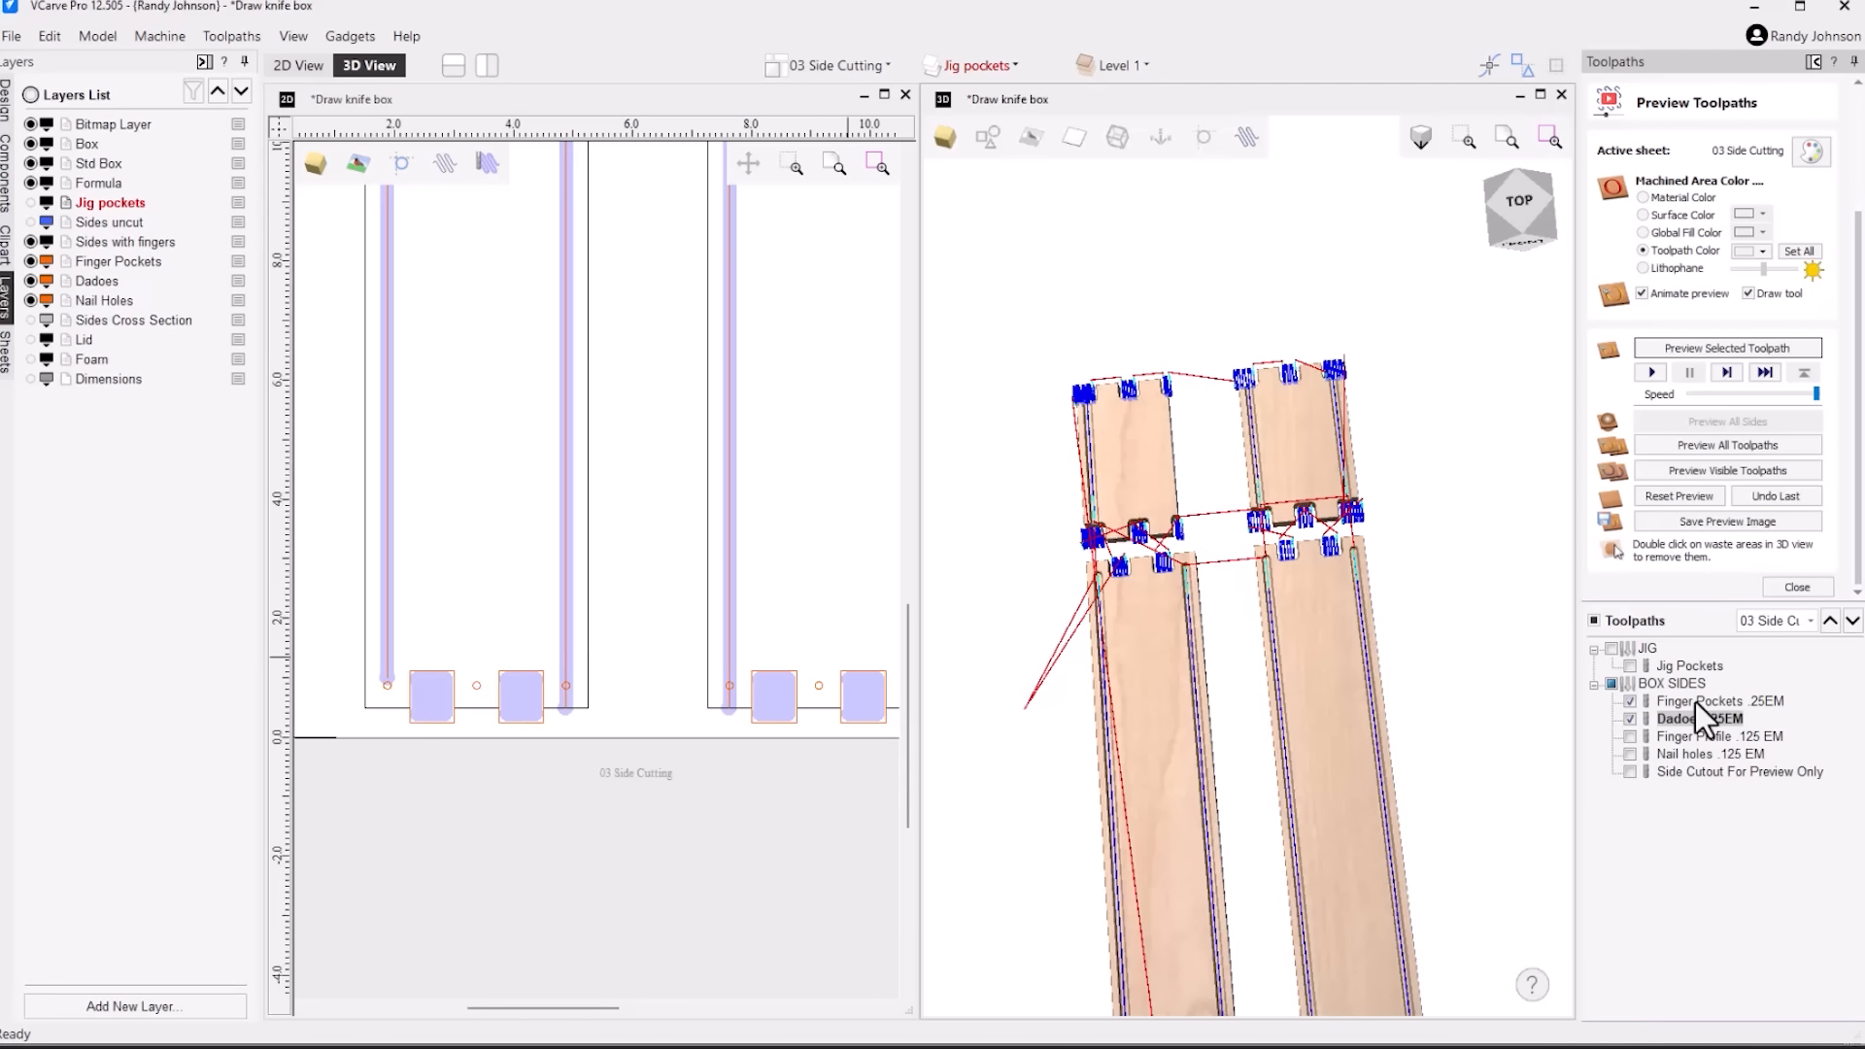
click(1630, 702)
click(1629, 718)
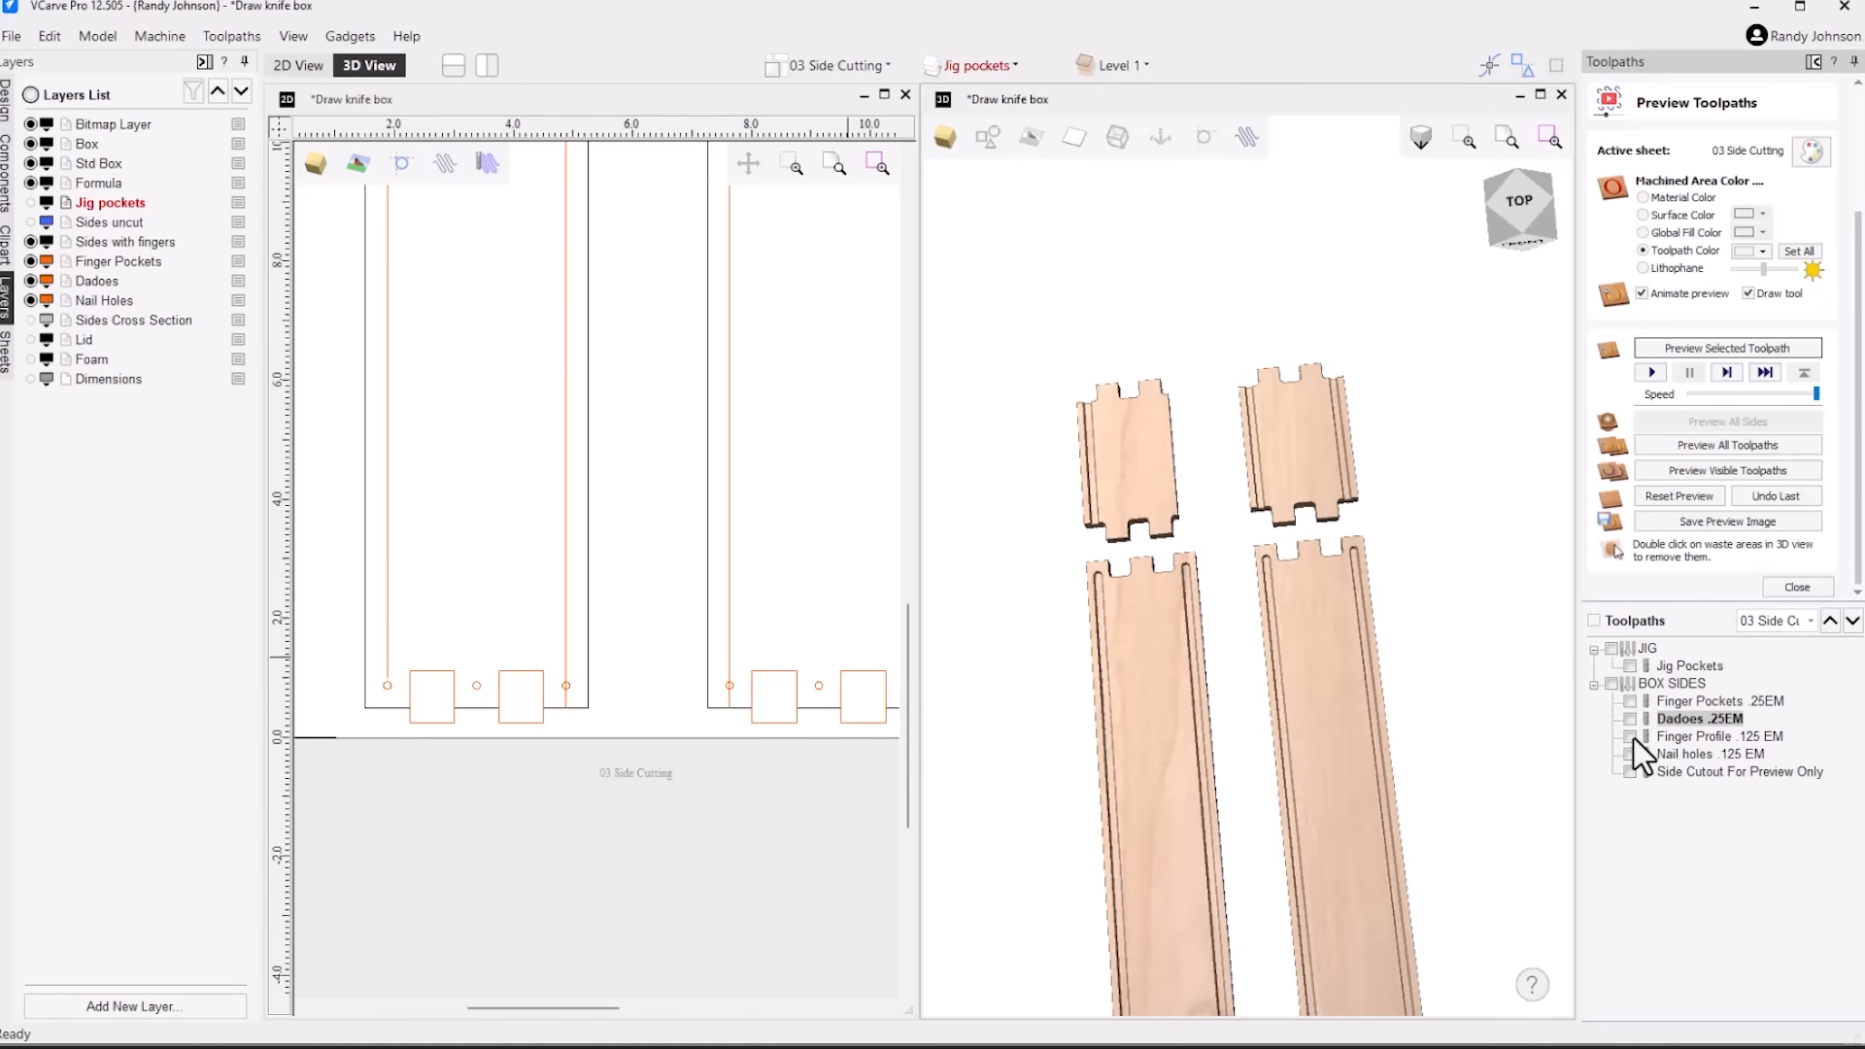
Display the Finger Profile .125 EM toolpath and examine its path around a finger pocket in the 2D view
click(1632, 736)
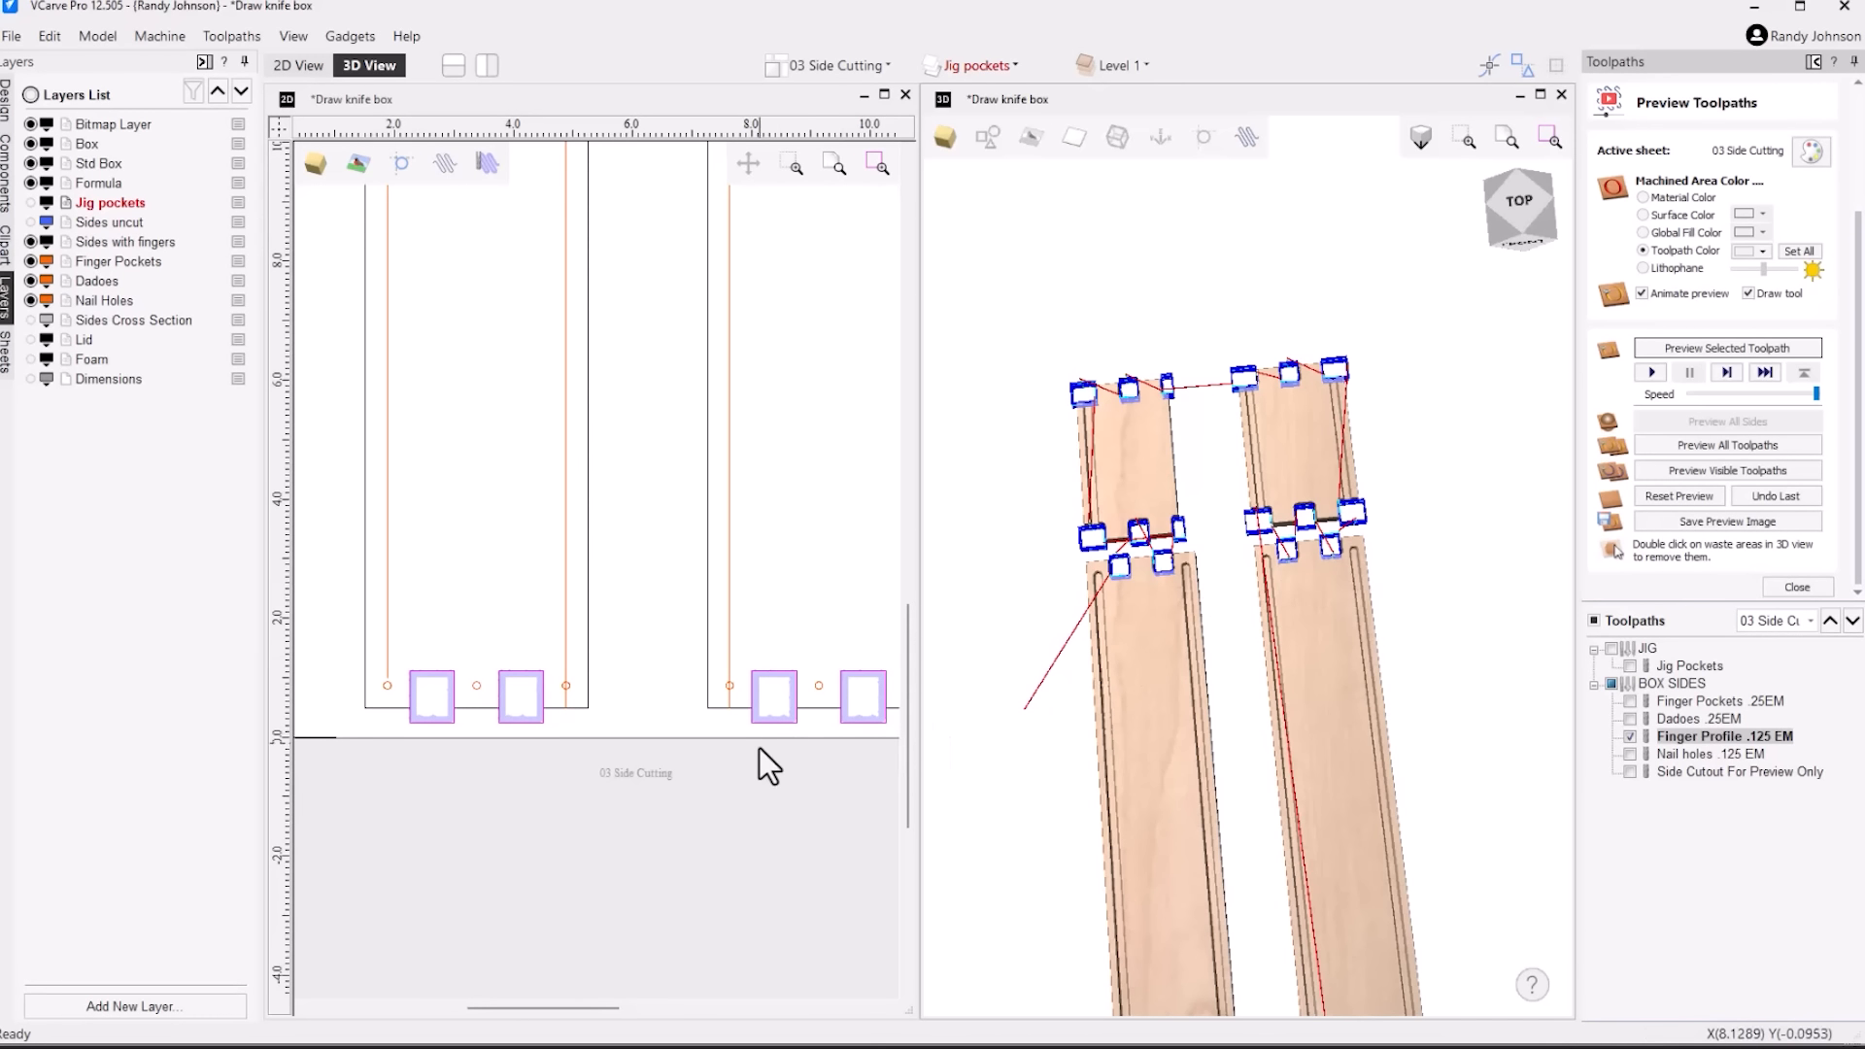
click(756, 709)
scroll(763, 712, up, 5)
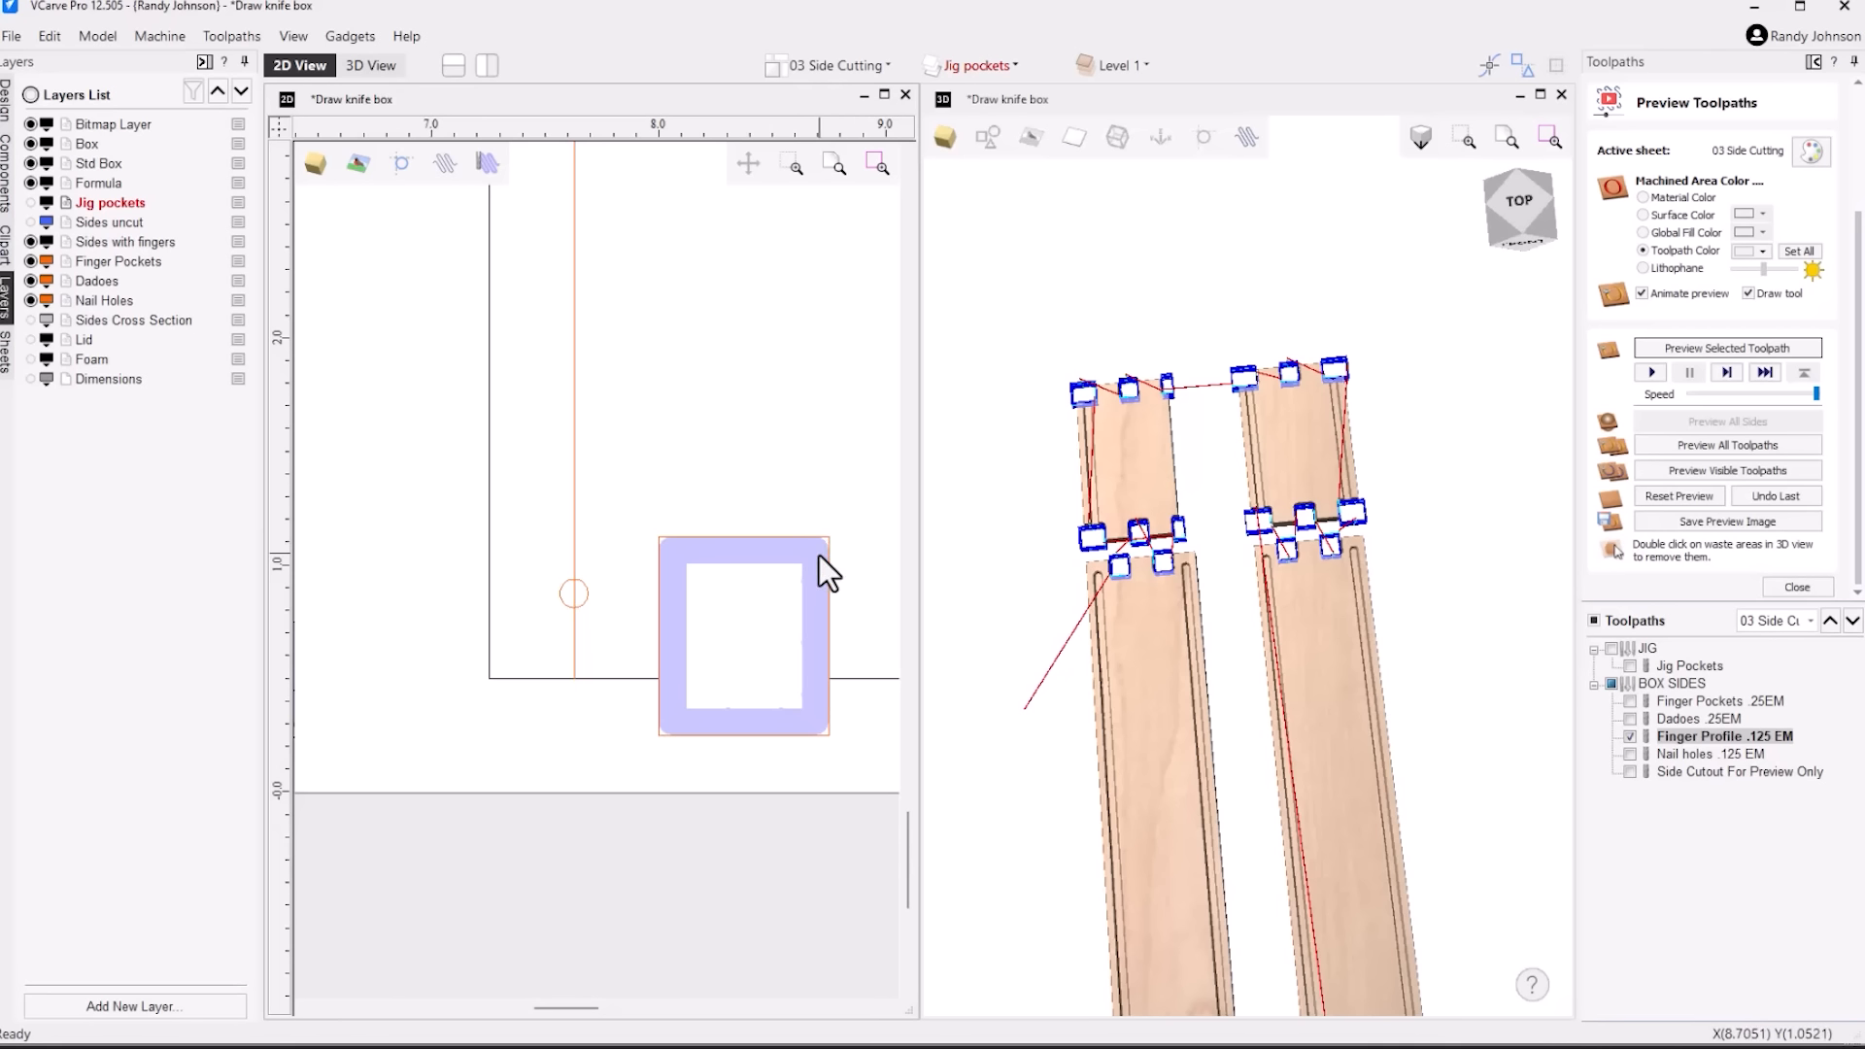
Open the Finger Profile .125 EM toolpath settings and examine how the allowance offset crosses the finger pocket's edge
double_click(1710, 738)
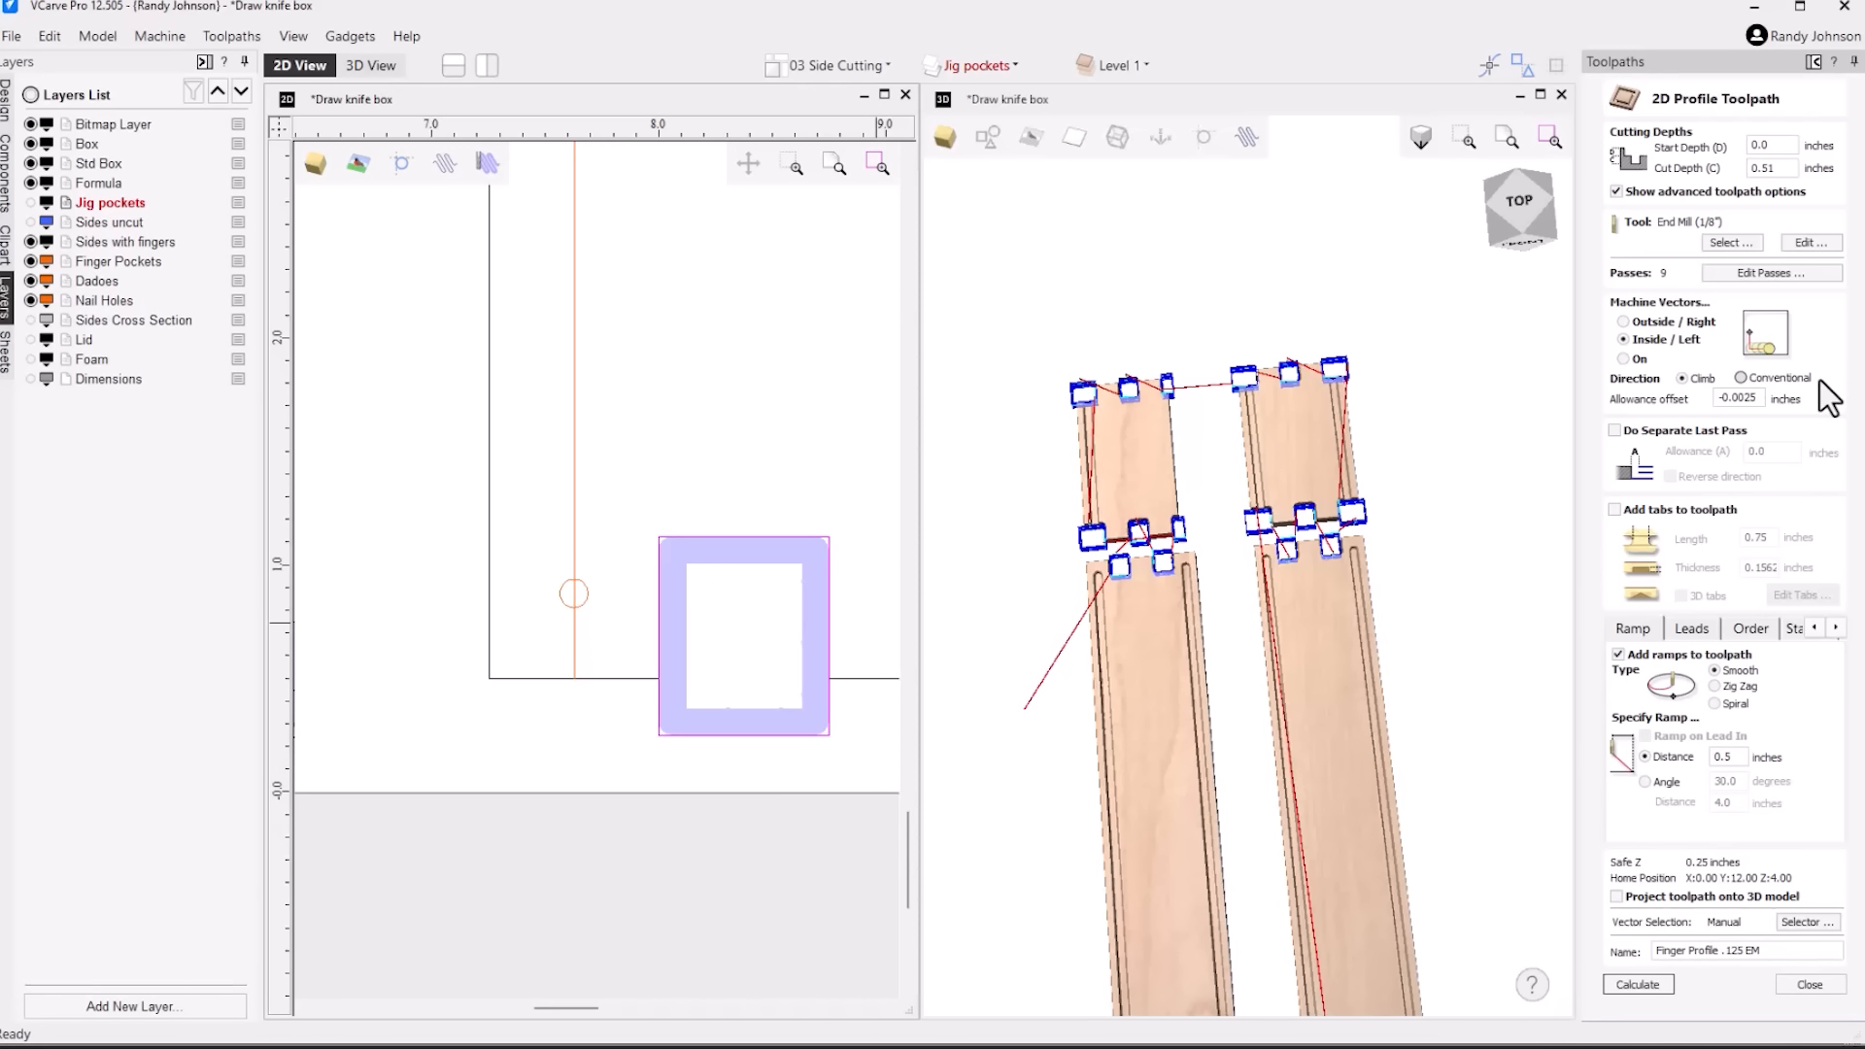
scroll(643, 653, up, 10)
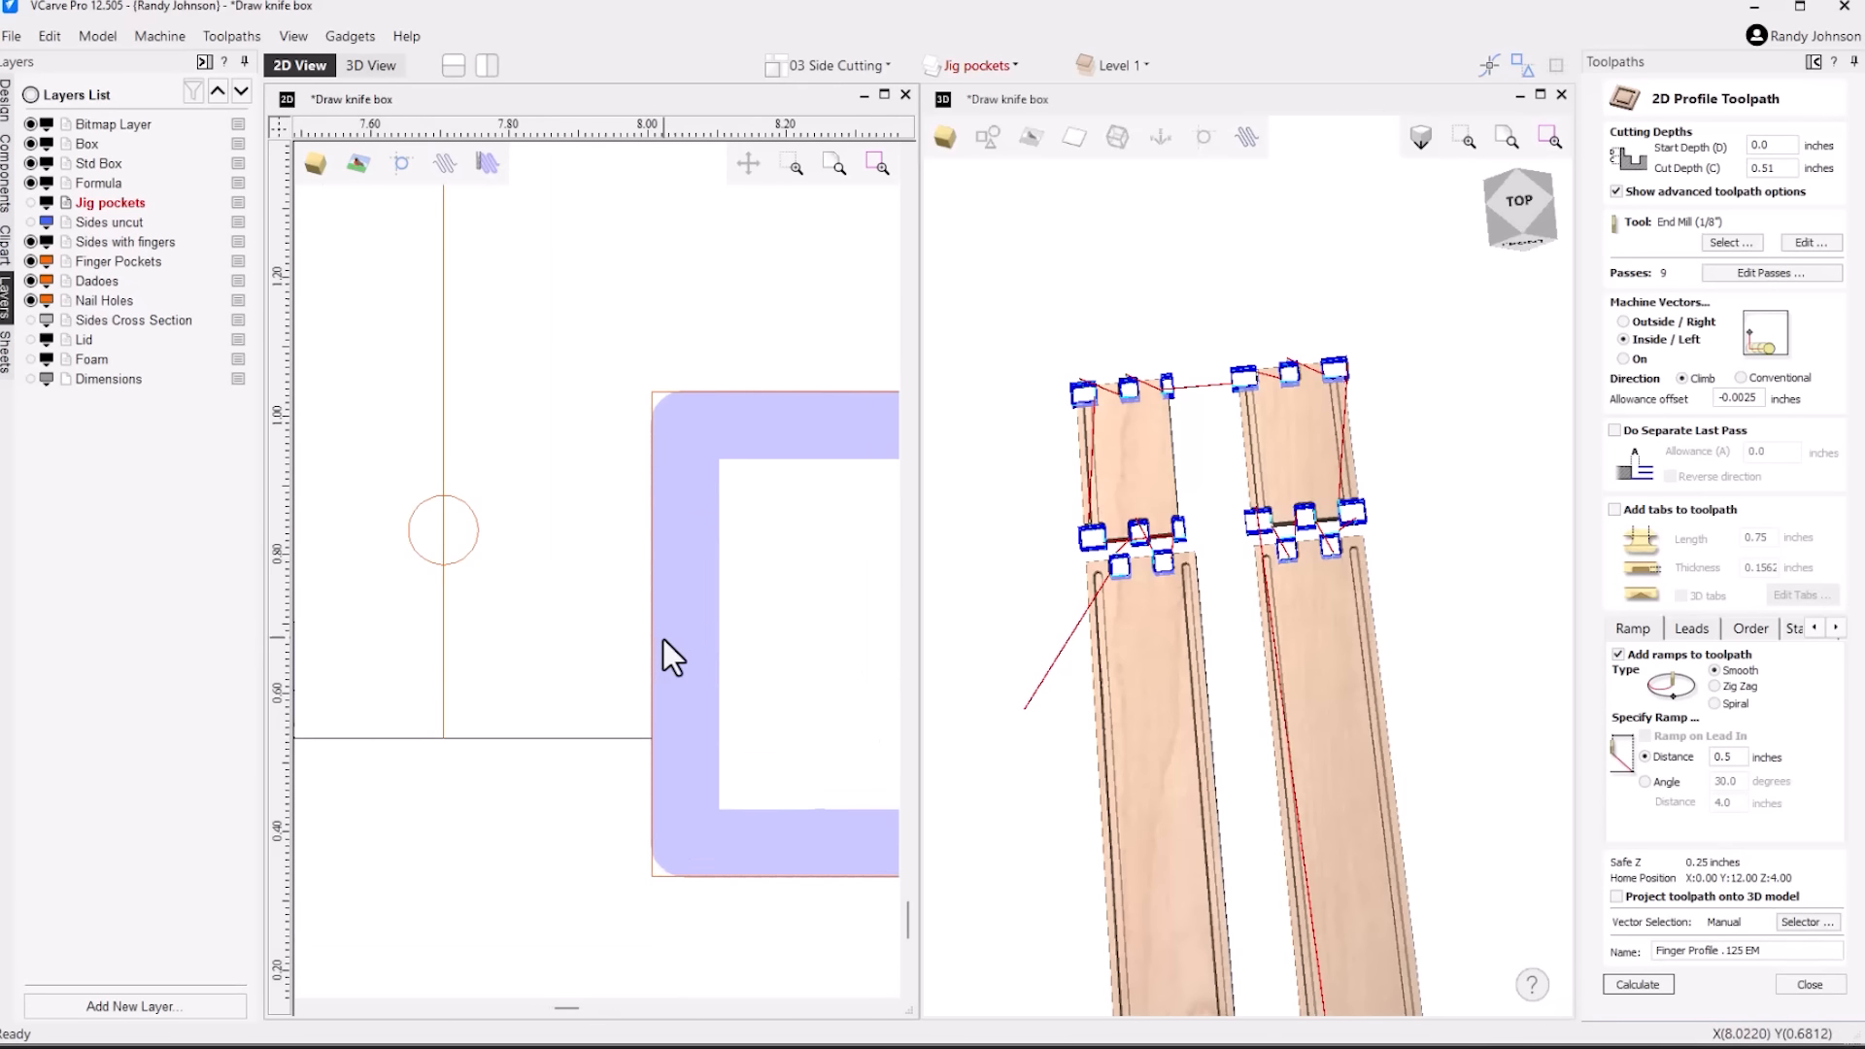
scroll(669, 564, up, 1)
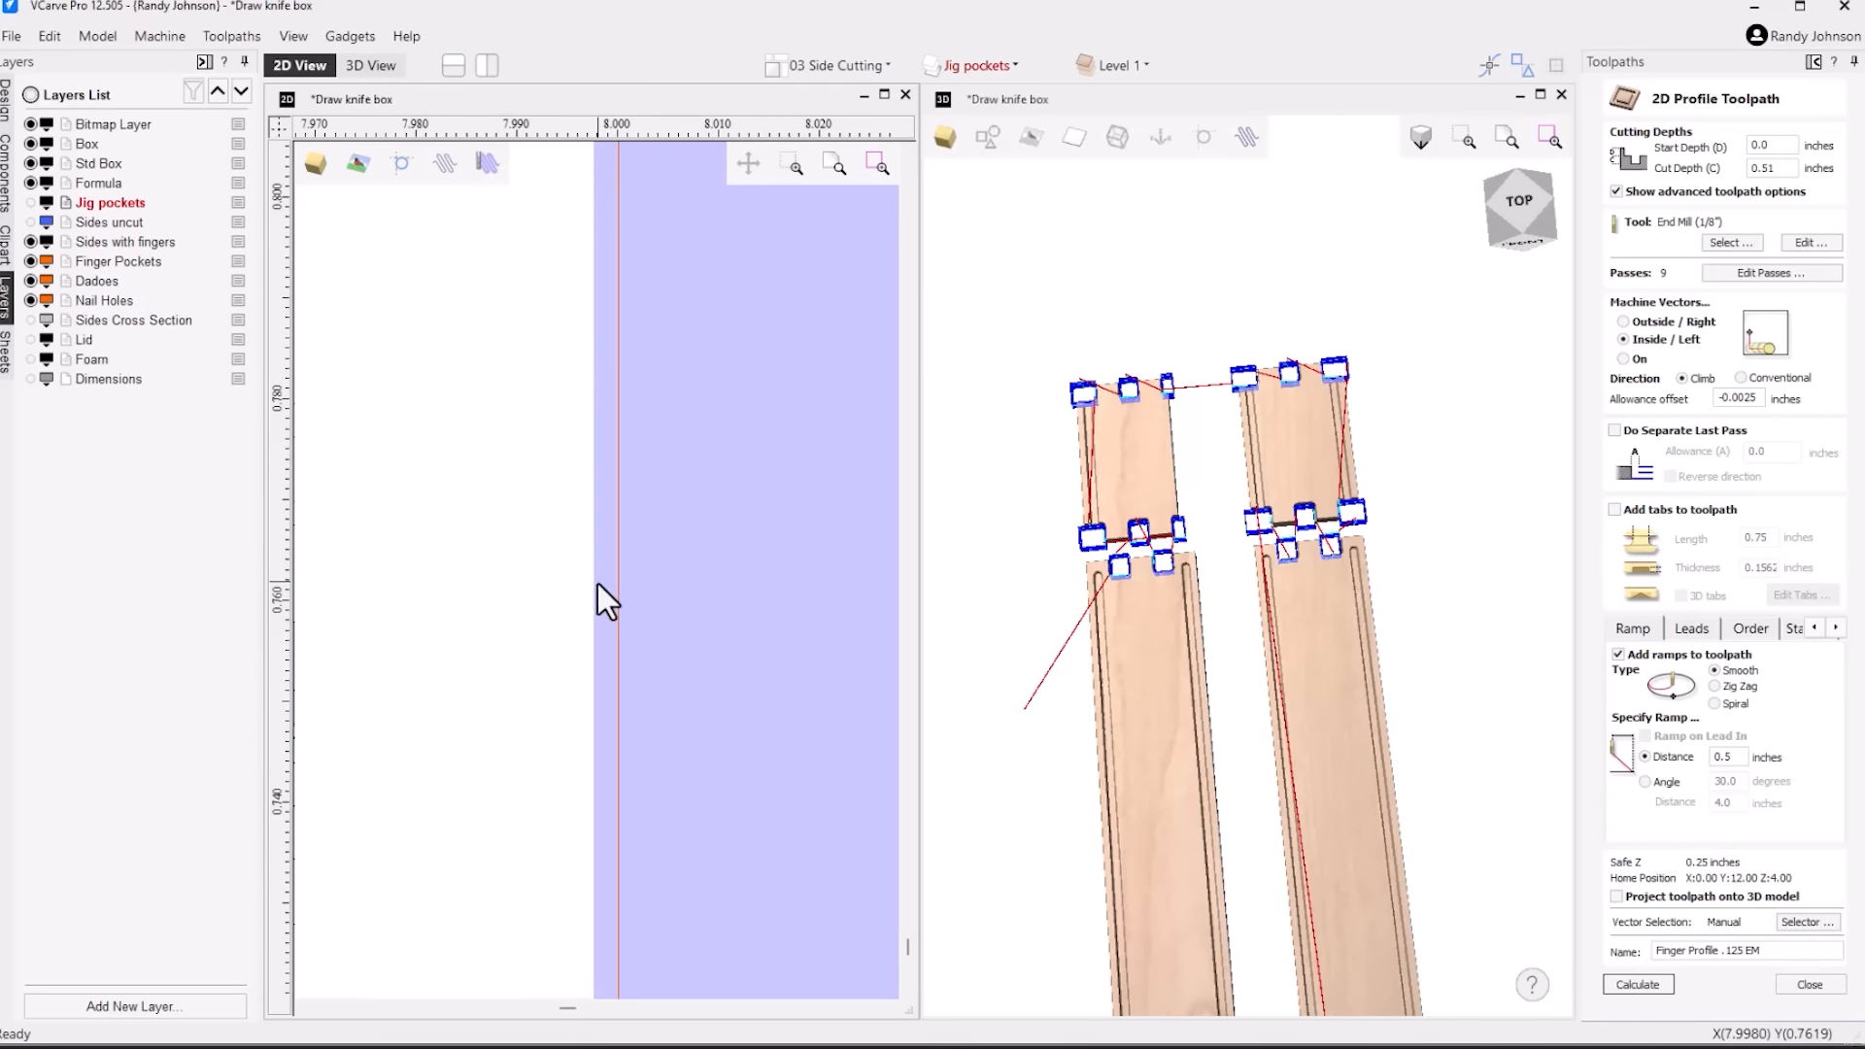
scroll(597, 583, down, 4)
scroll(598, 583, down, 7)
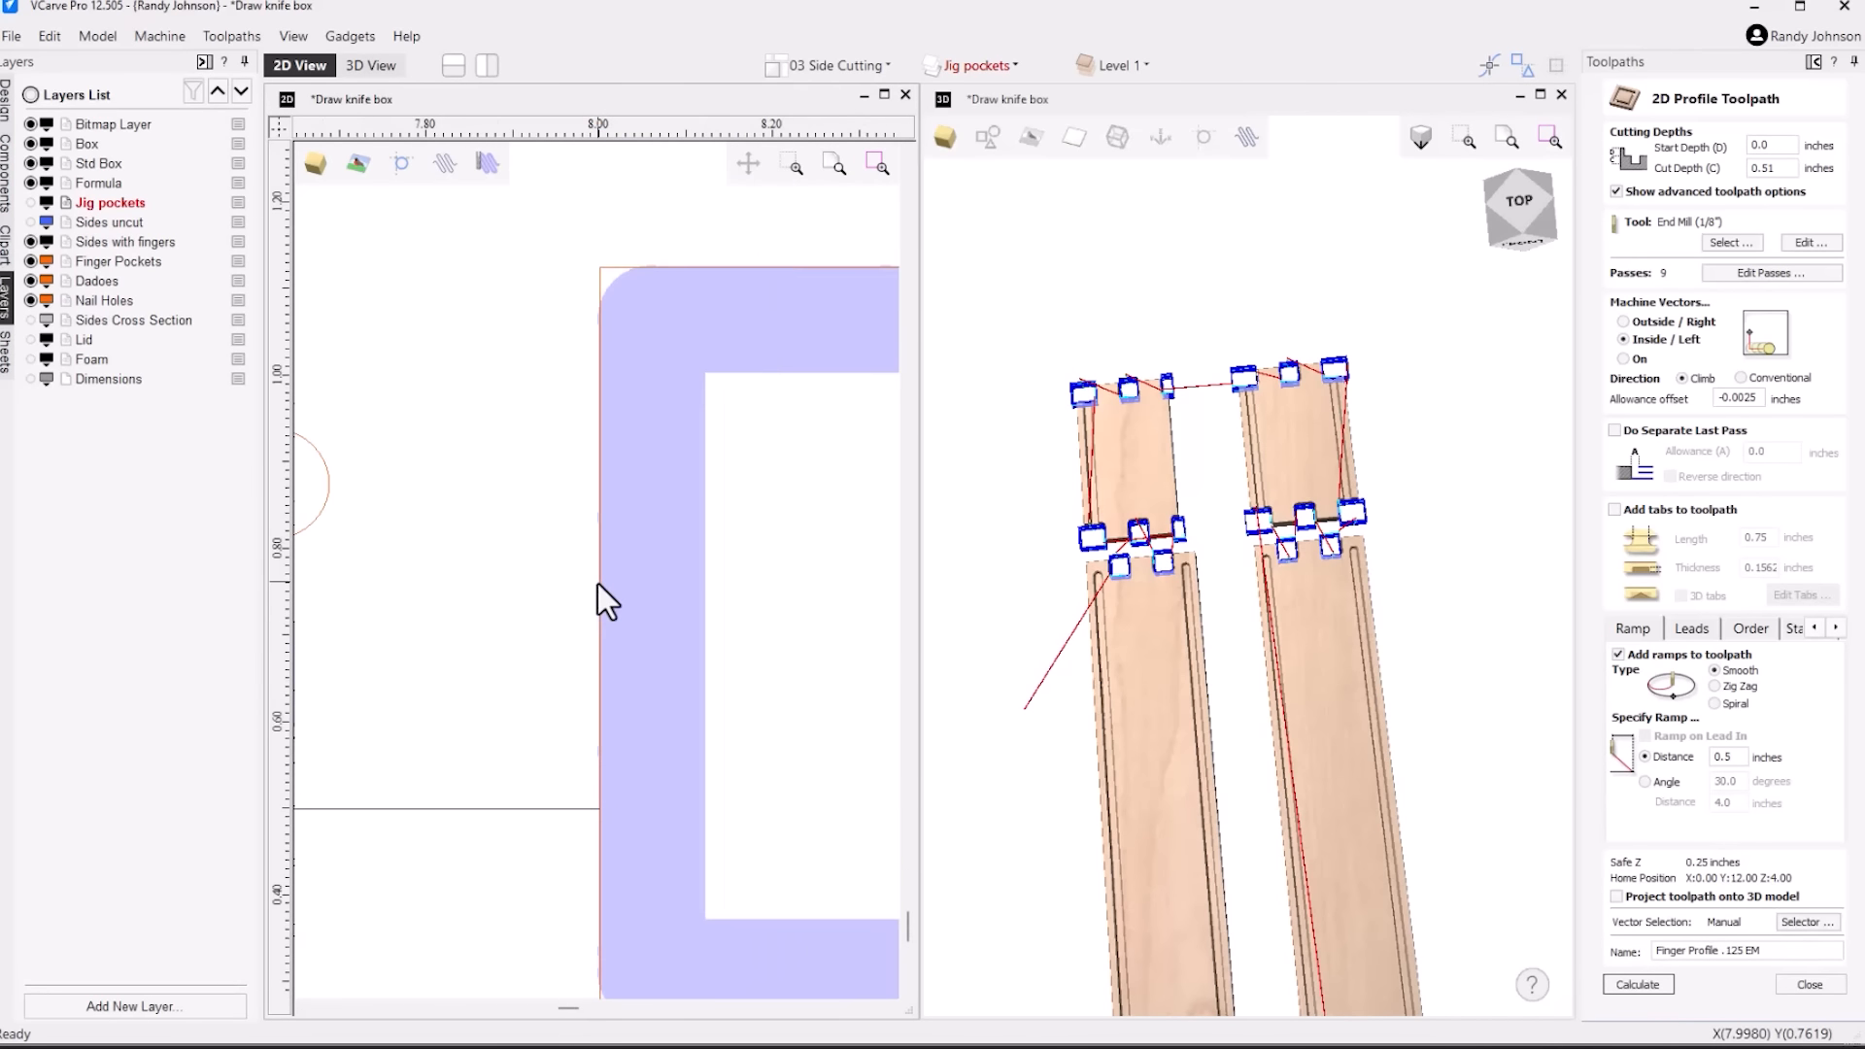
scroll(597, 583, down, 2)
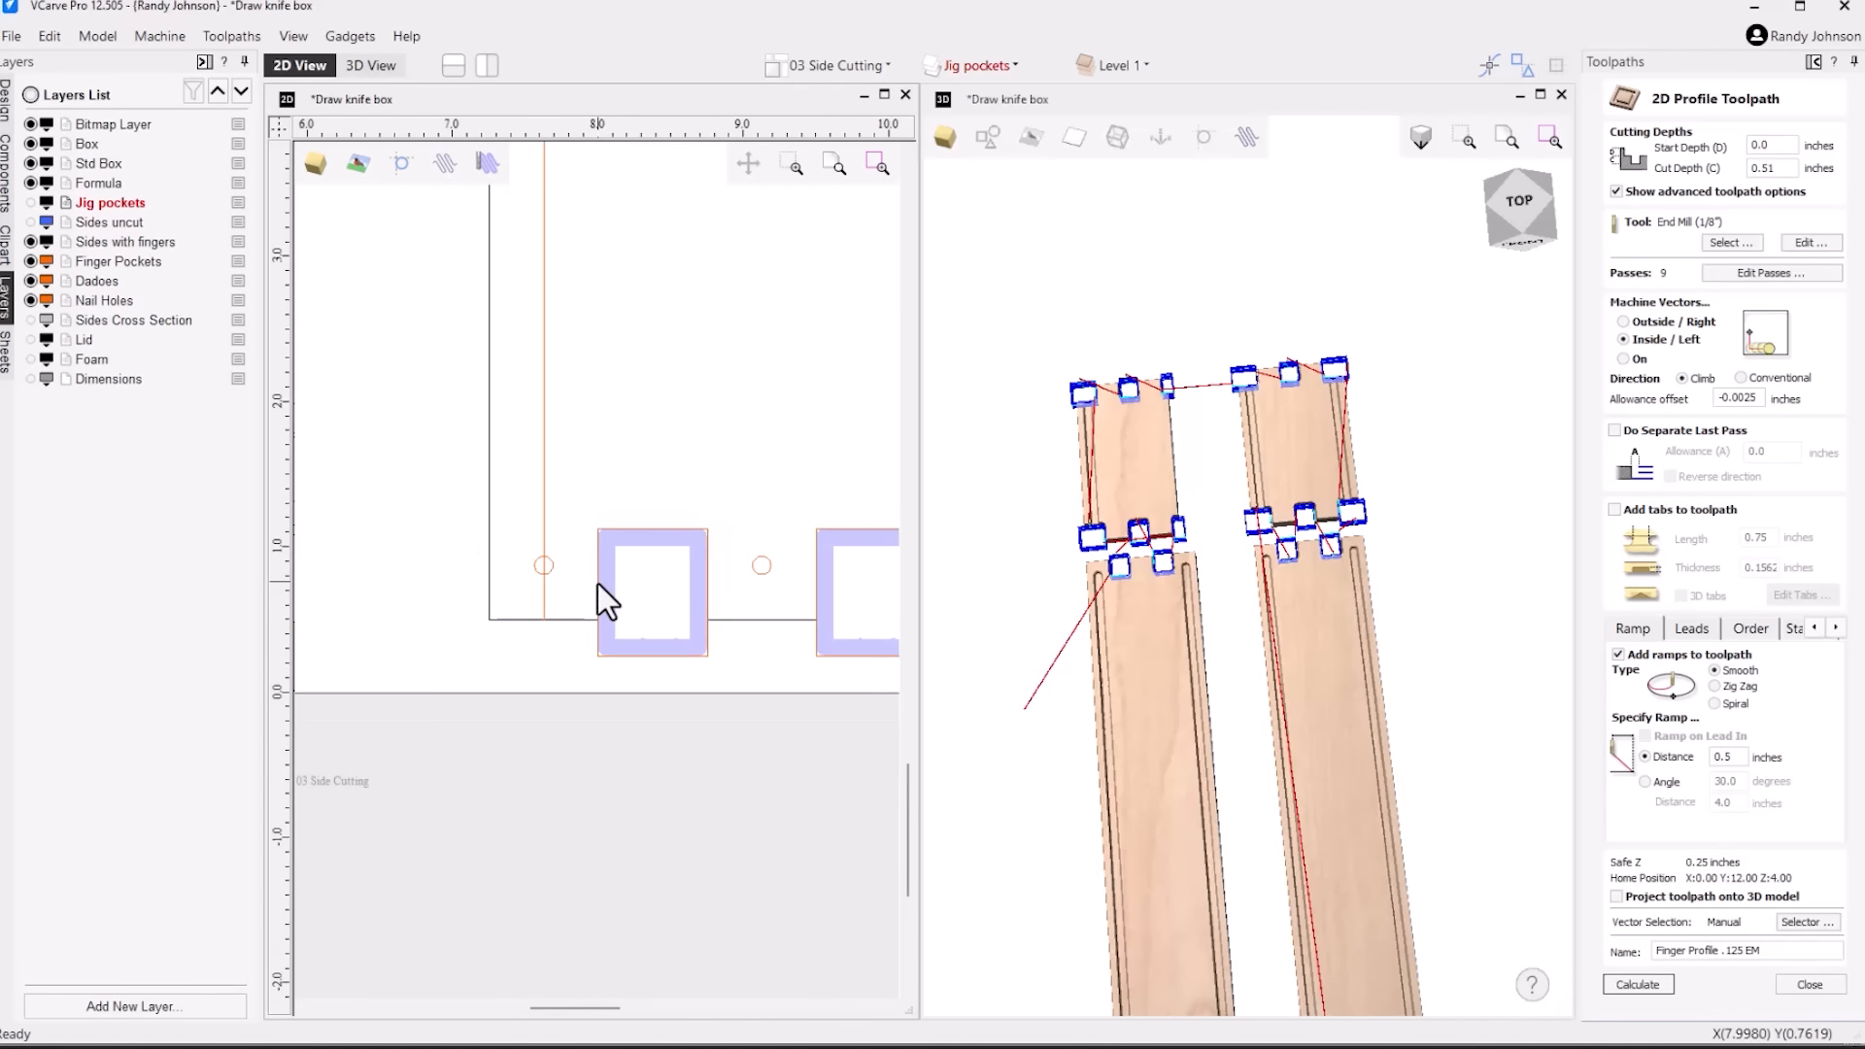
Examine the finger joint allowance diagram beside the 03 Side Cutting sheet
scroll(691, 587, down, 1)
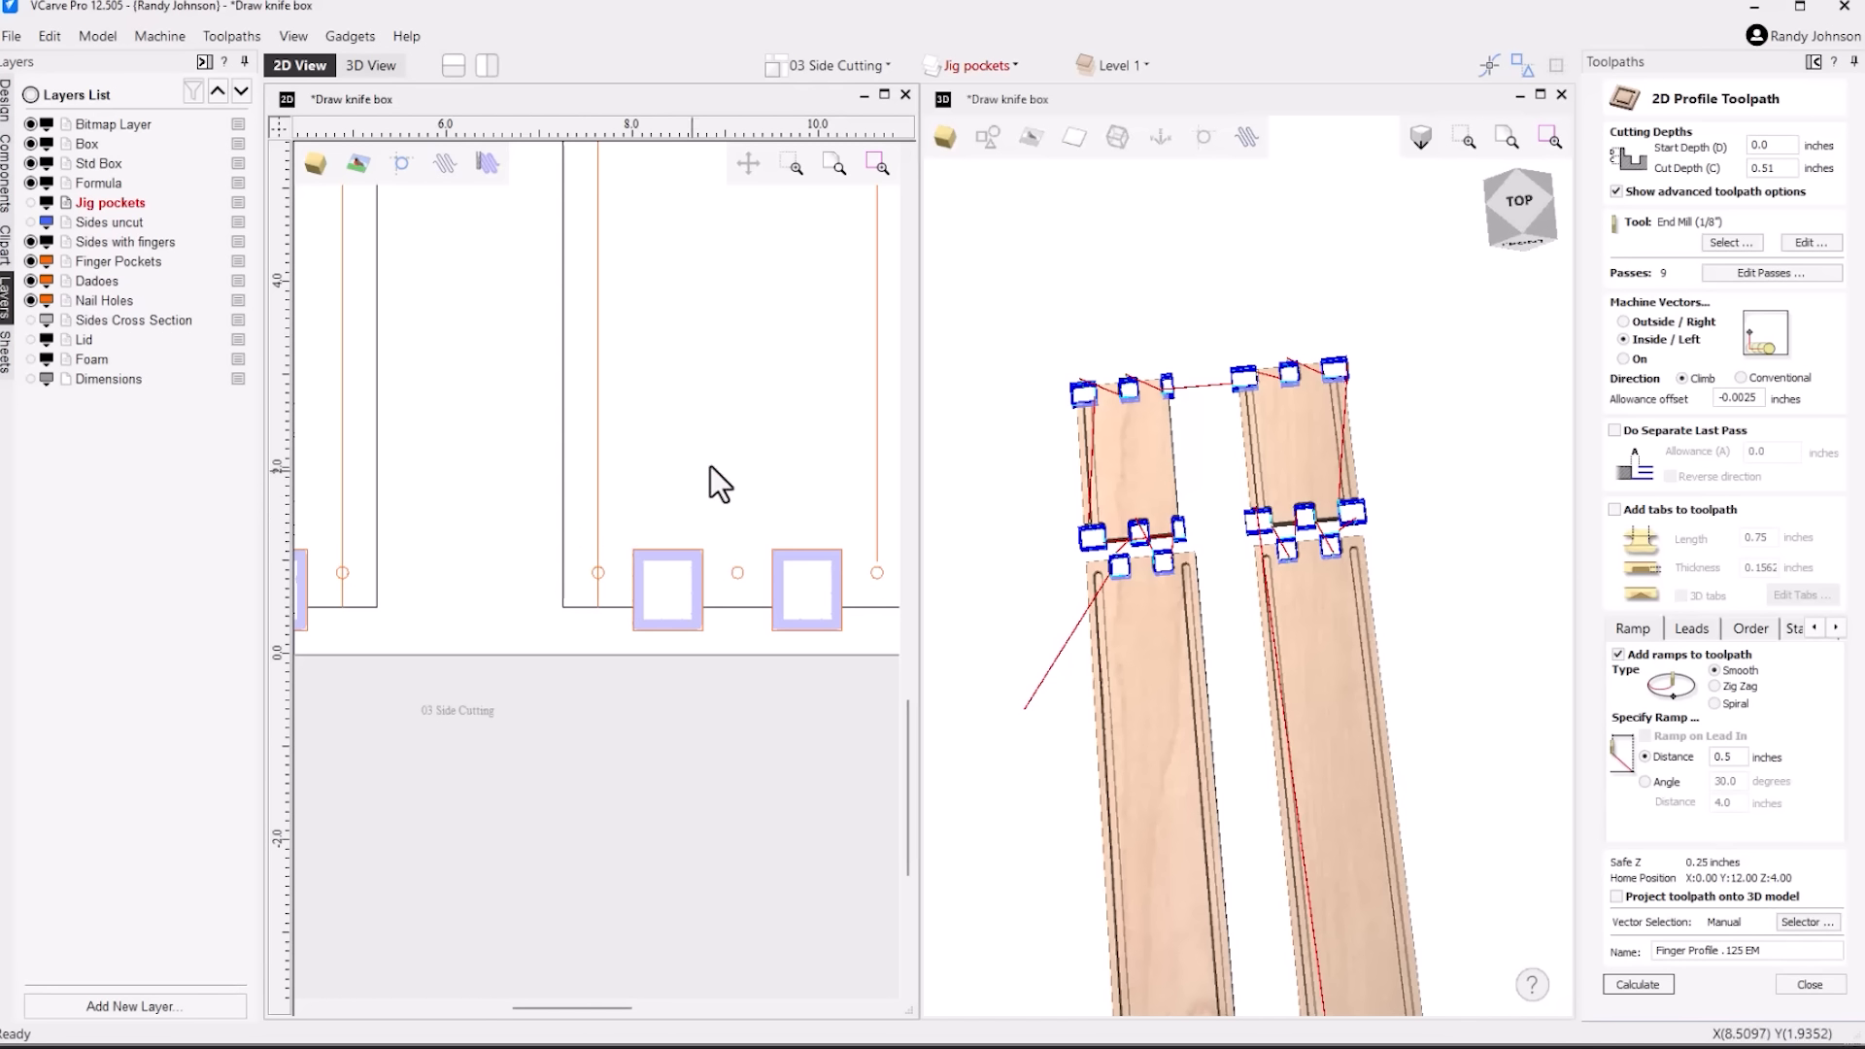
scroll(367, 481, down, 3)
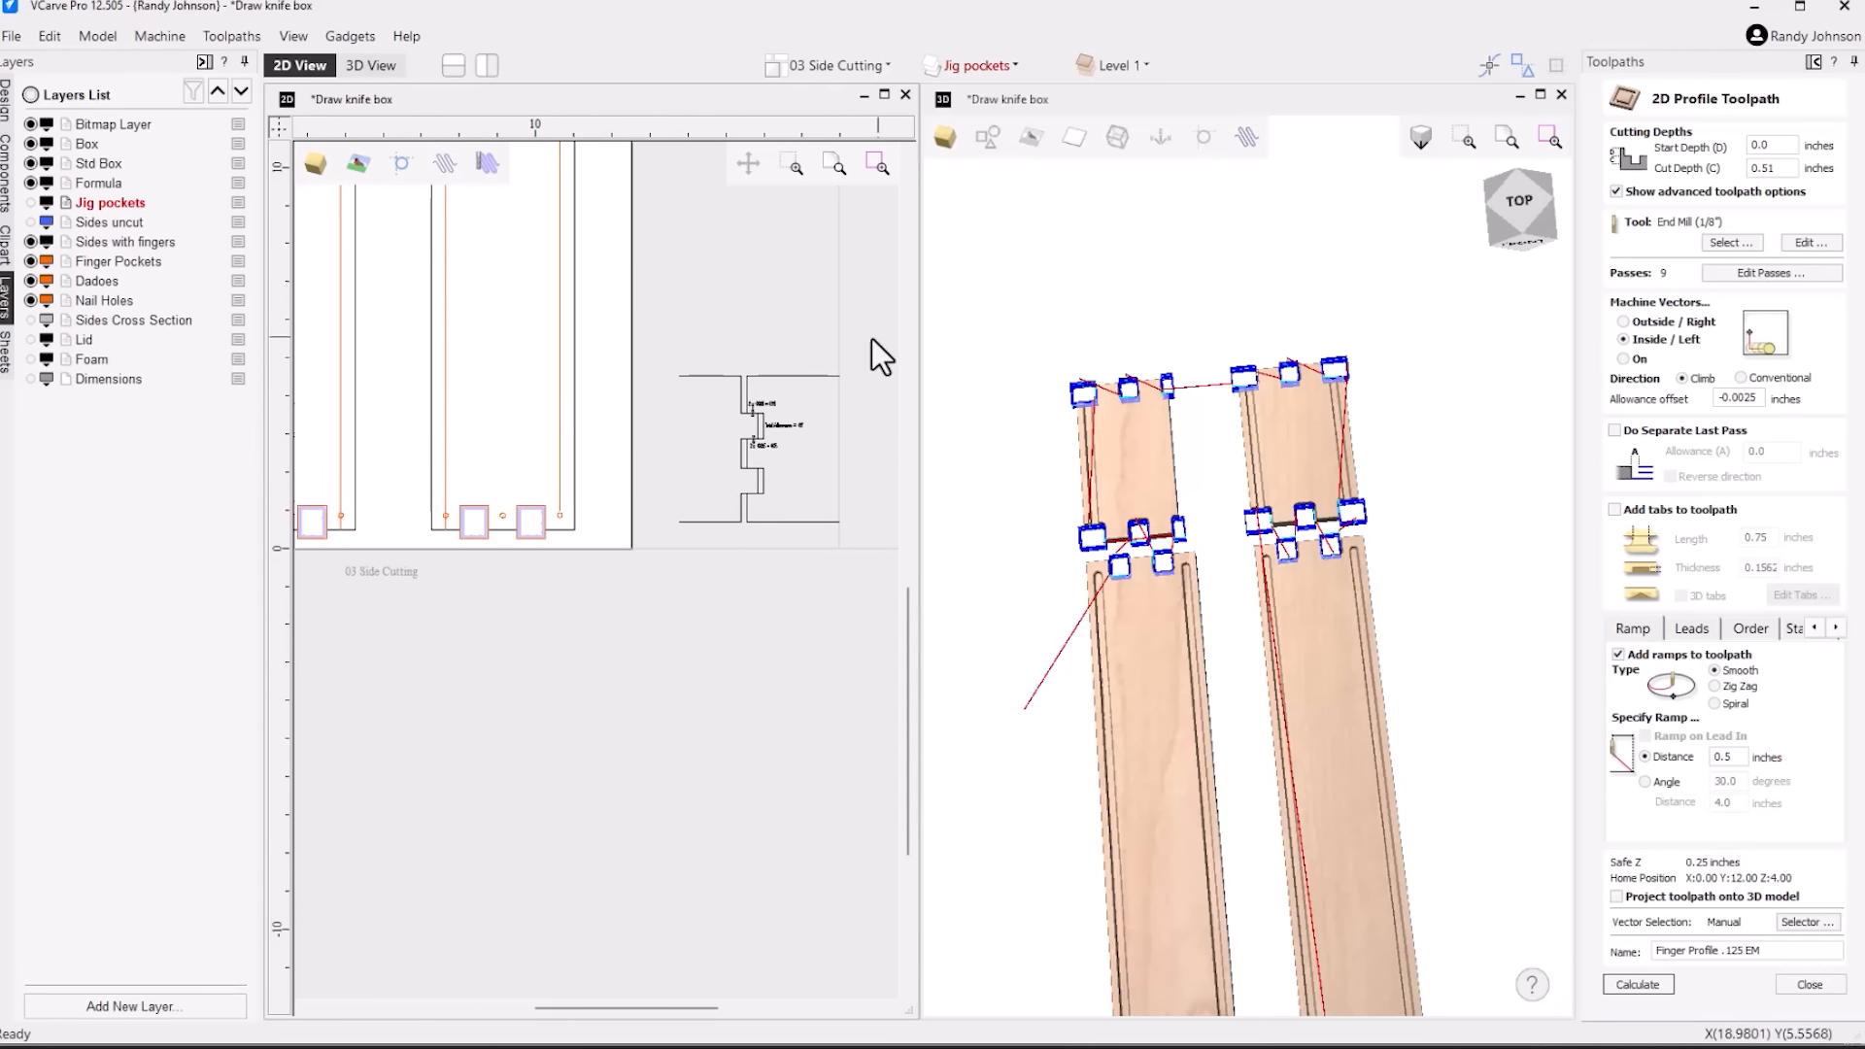
scroll(825, 384, up, 2)
scroll(723, 410, up, 2)
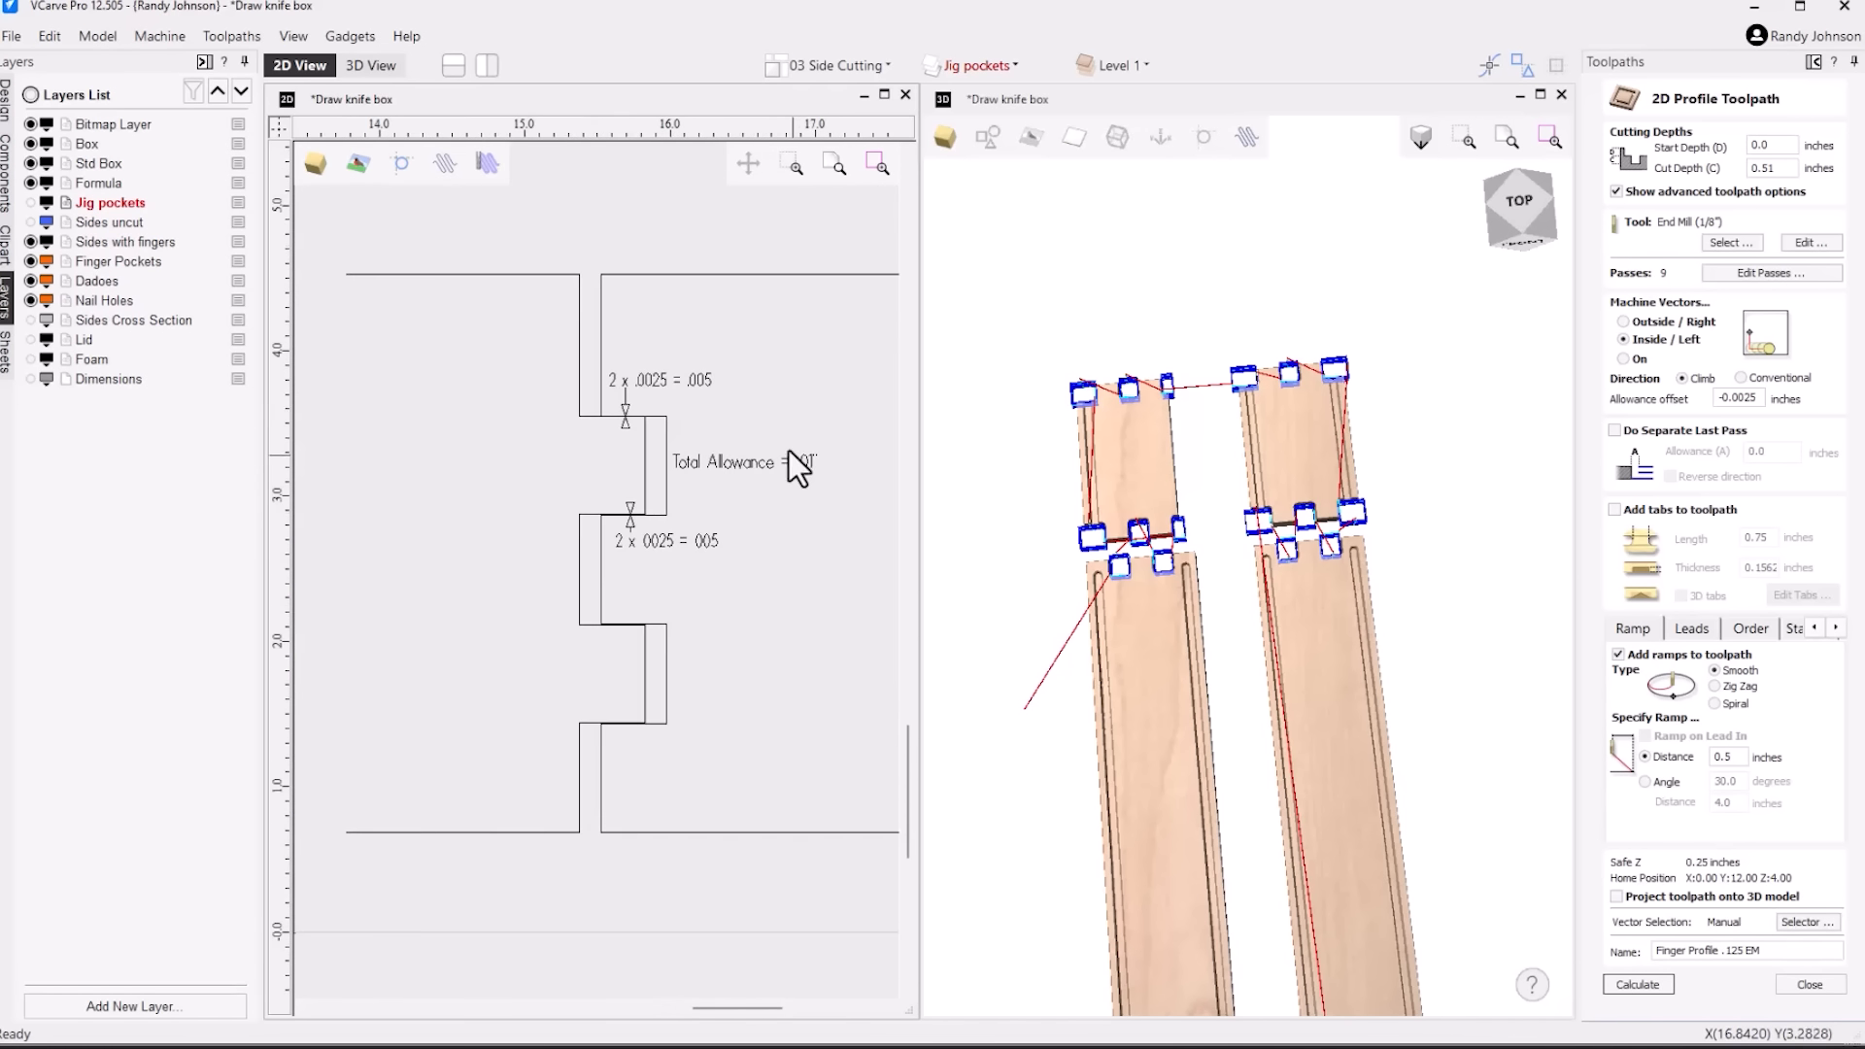
scroll(797, 393, up, 3)
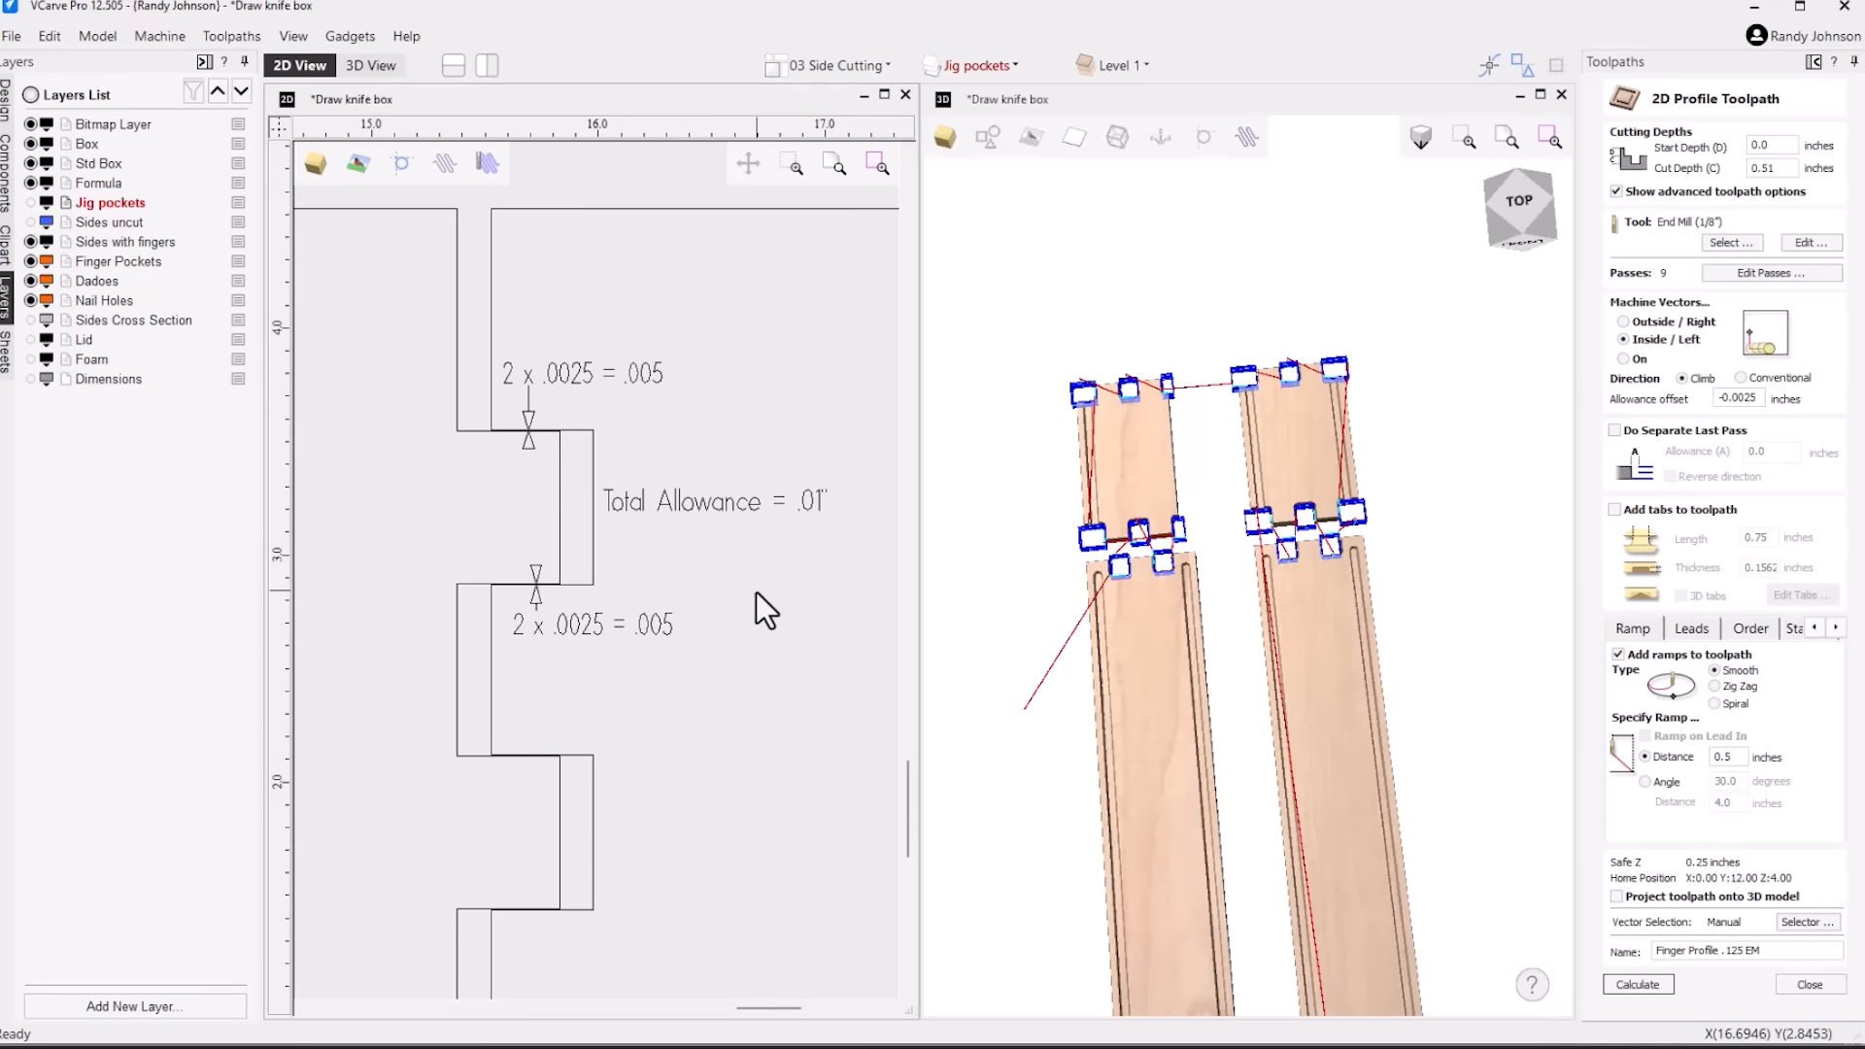
Close the profile toolpath settings and preview the Finger Profile .125 EM toolpath on the box sides in 3D
click(1824, 987)
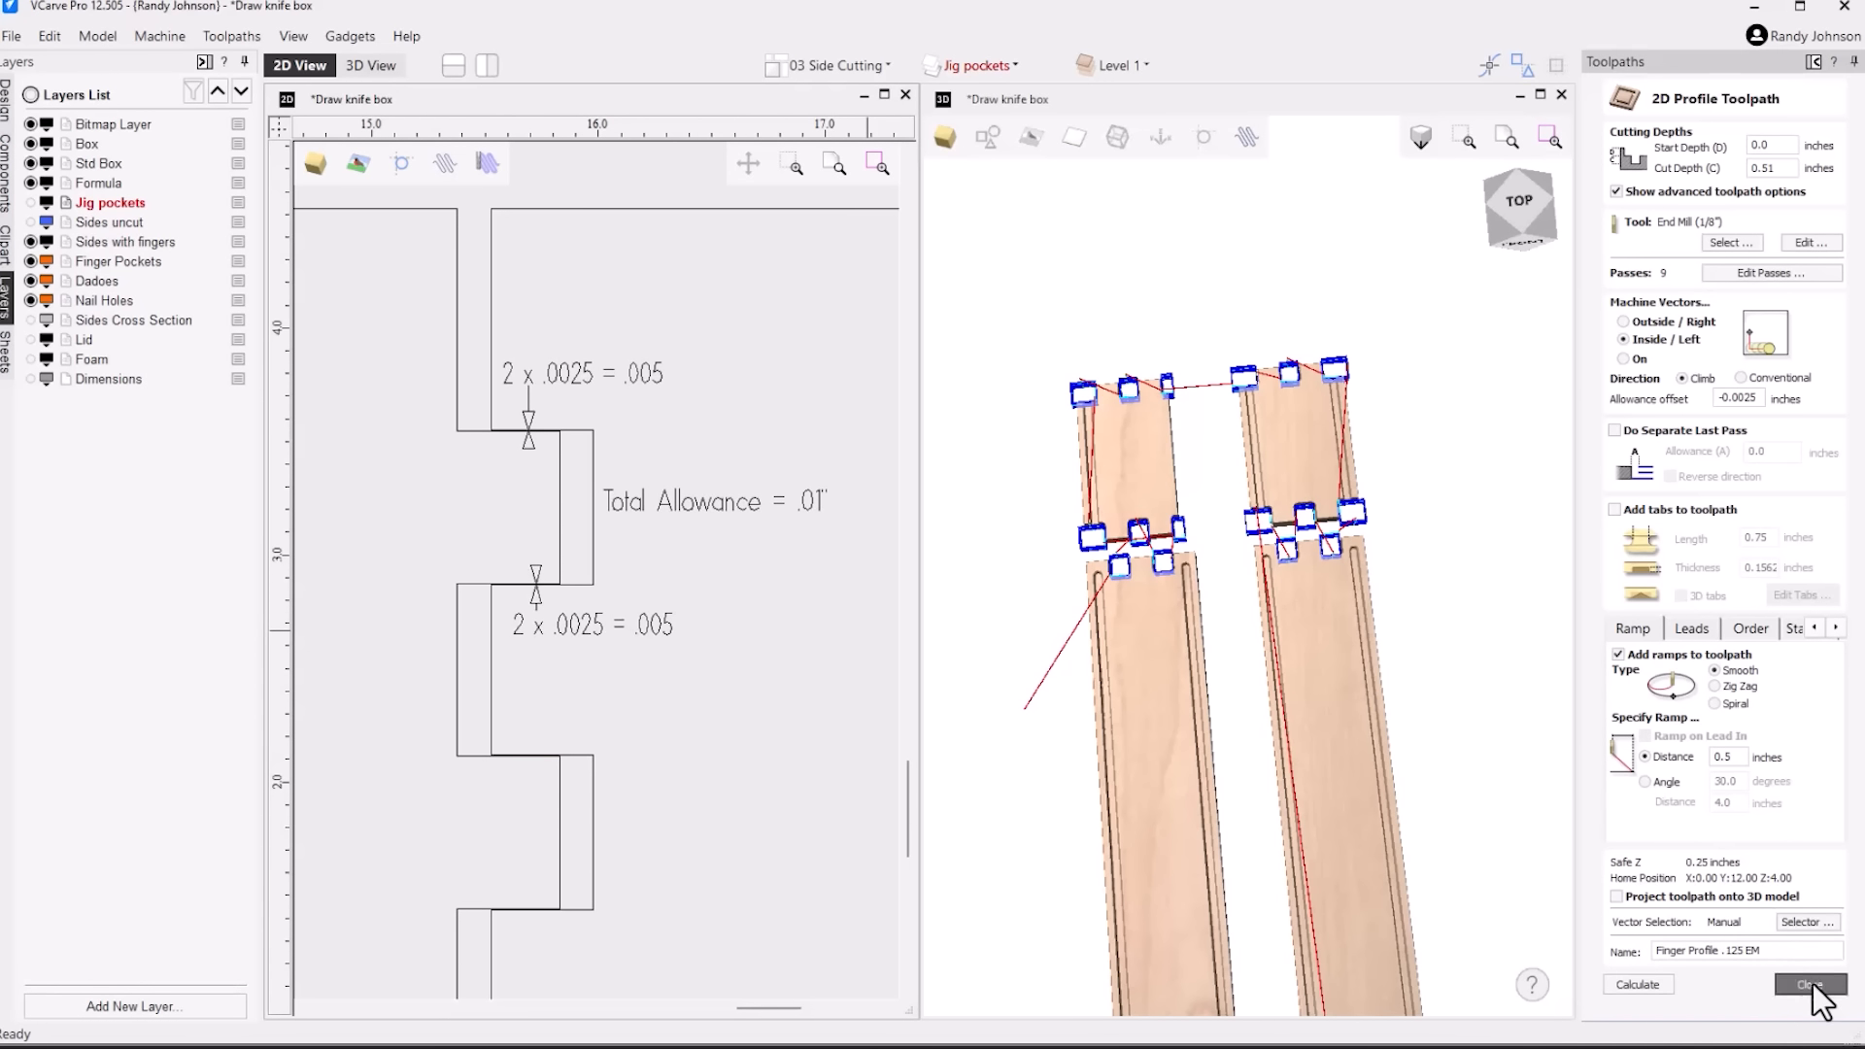
click(1151, 552)
scroll(1156, 558, up, 5)
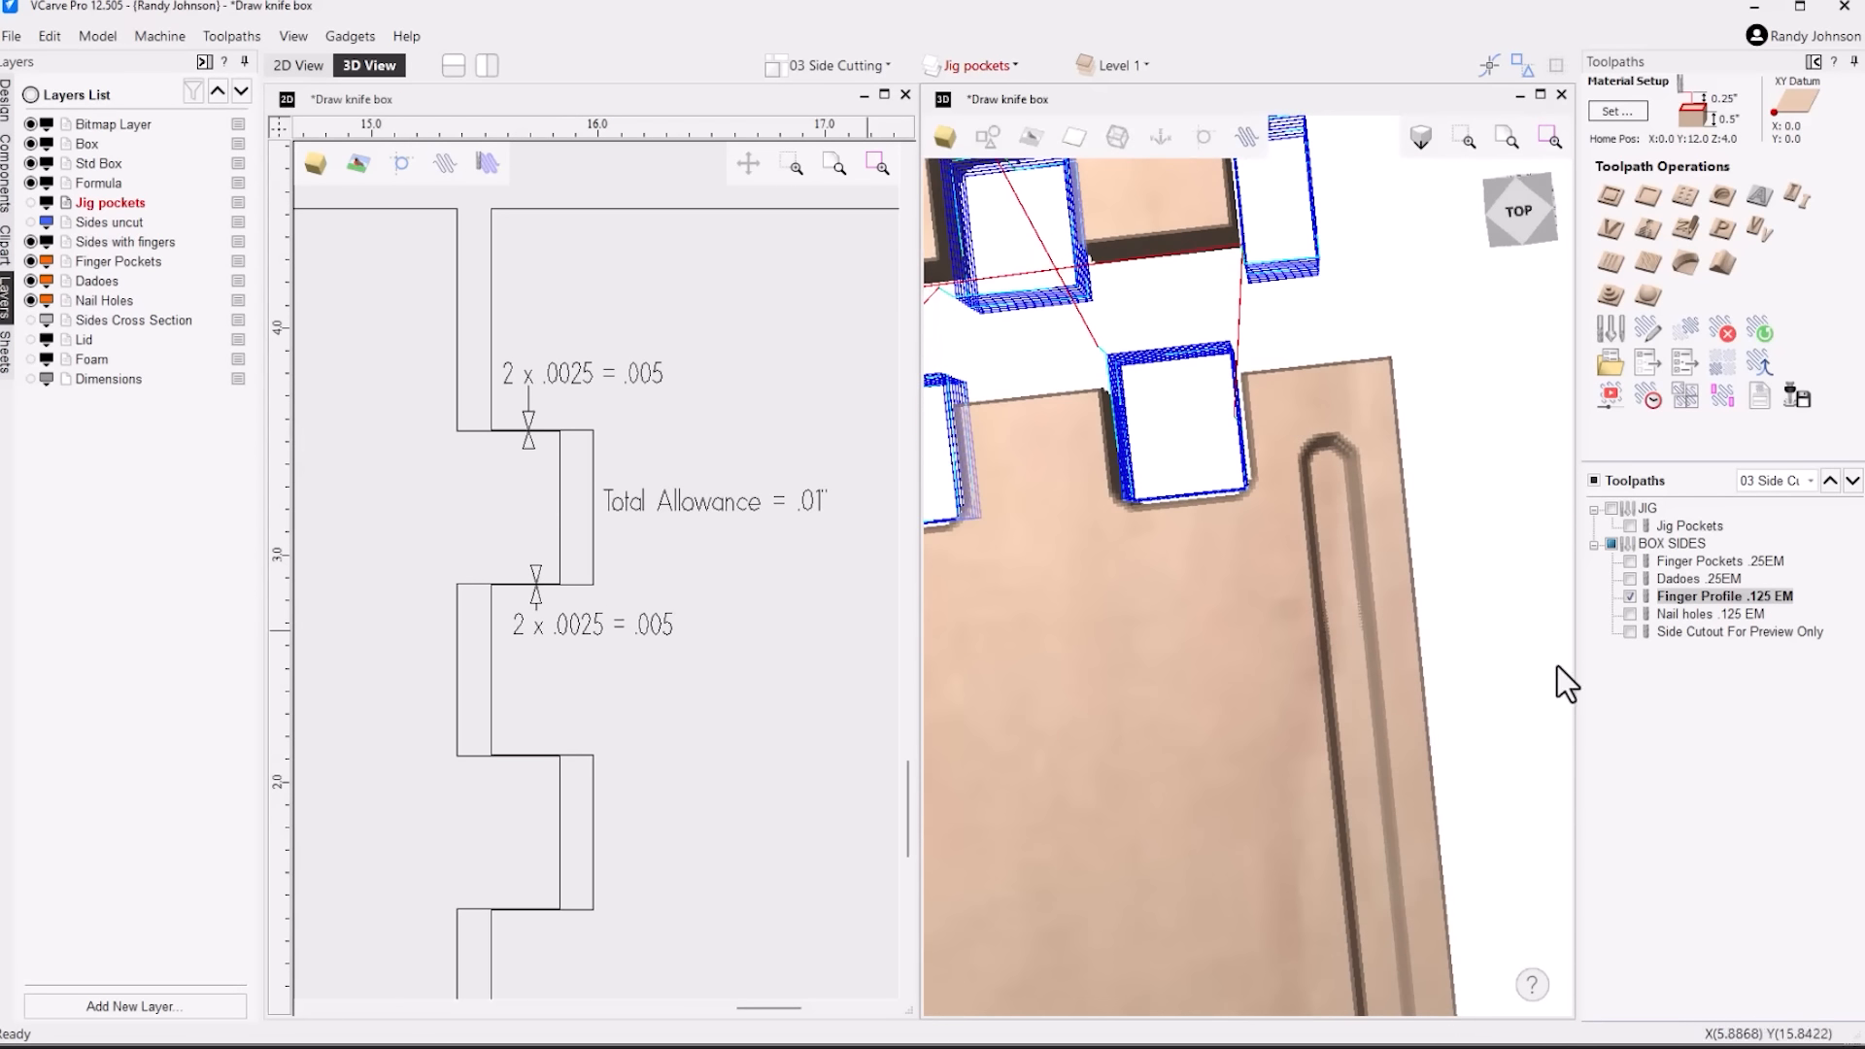
click(1599, 400)
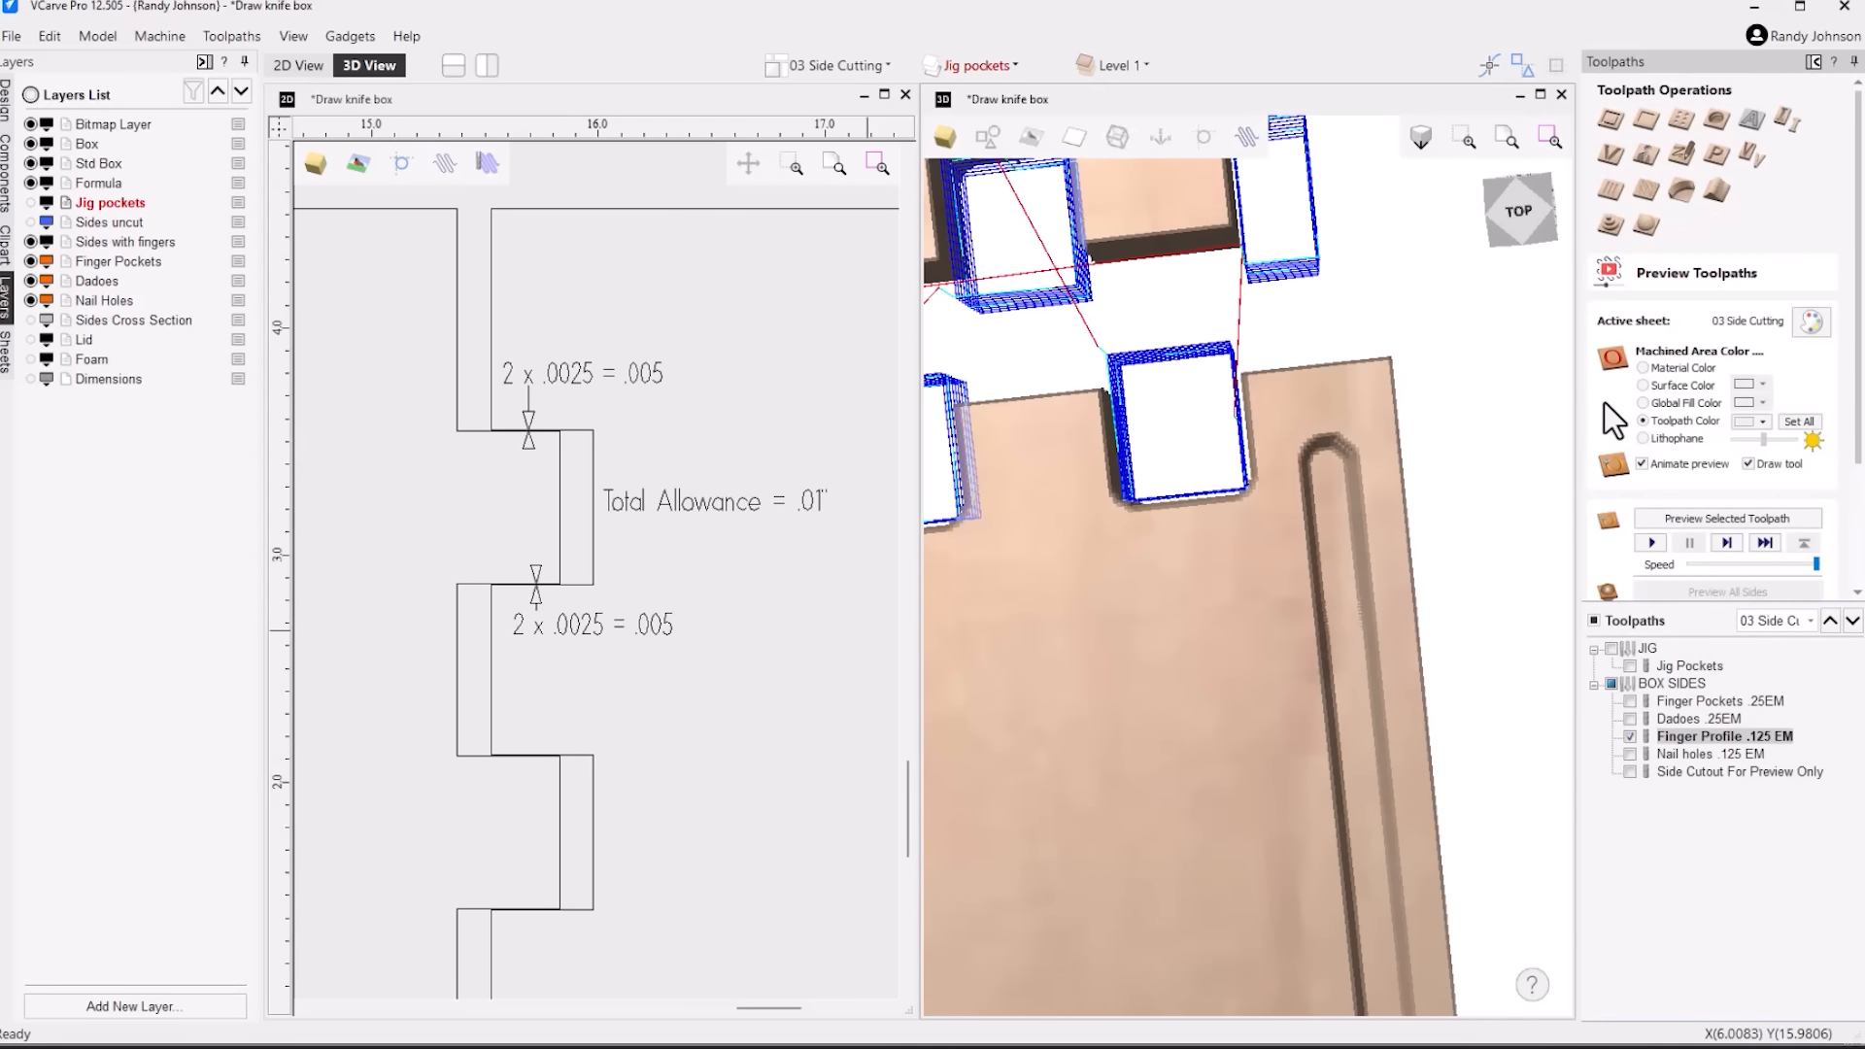
click(1858, 538)
click(1704, 352)
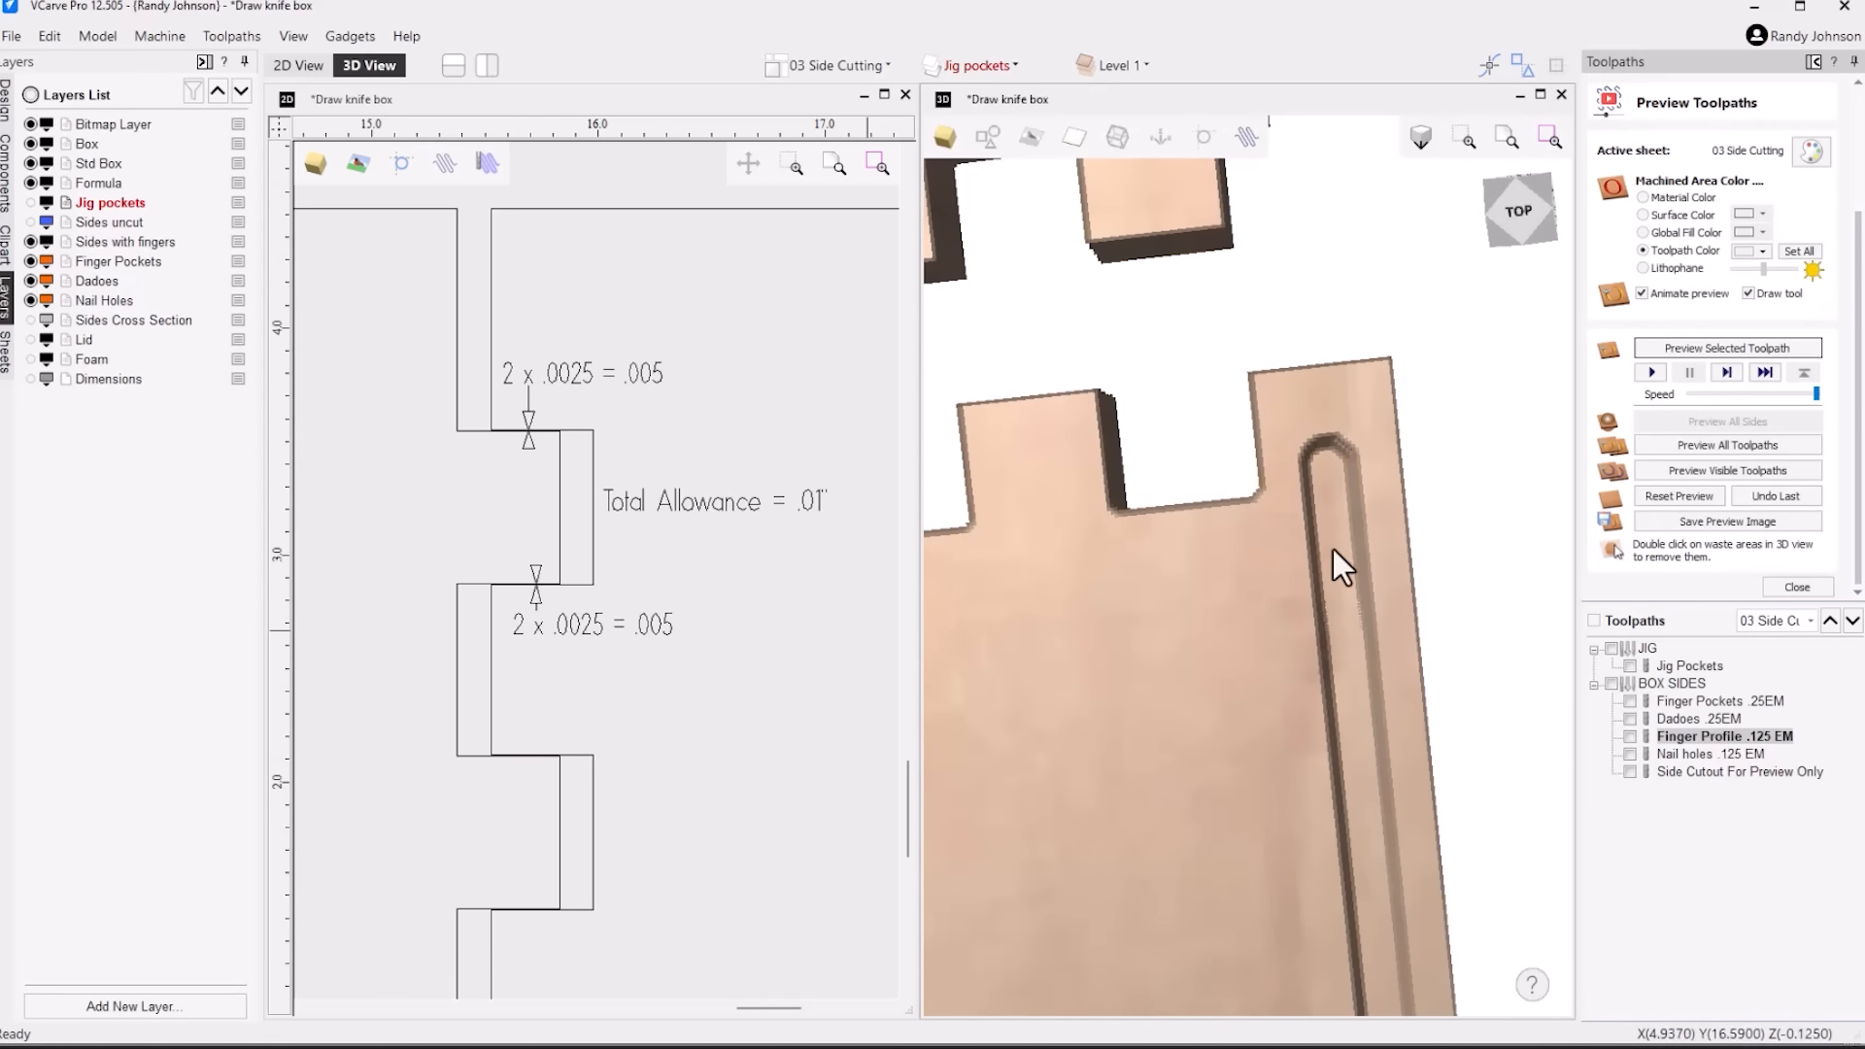
scroll(1228, 551, down, 5)
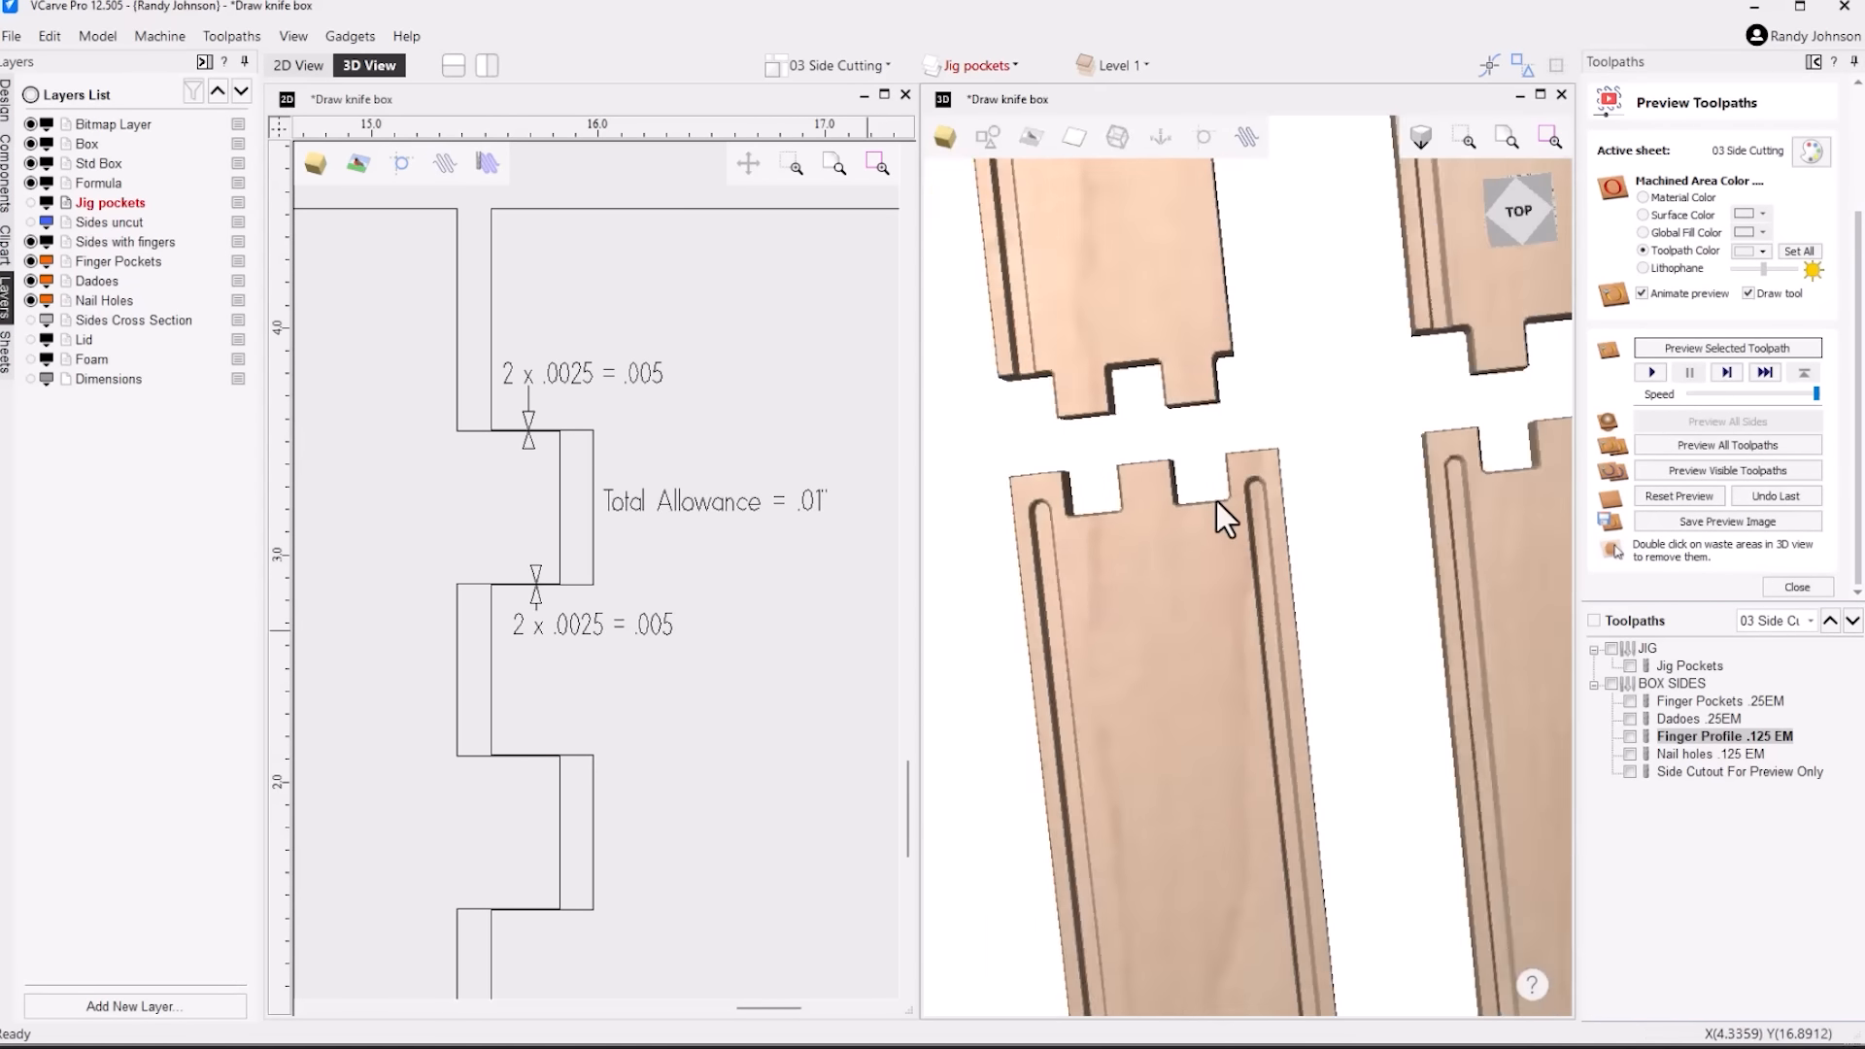
Preview the Nail holes .125 EM toolpath, look over all four machined box sides in 3D, and close the toolpath preview
click(1630, 753)
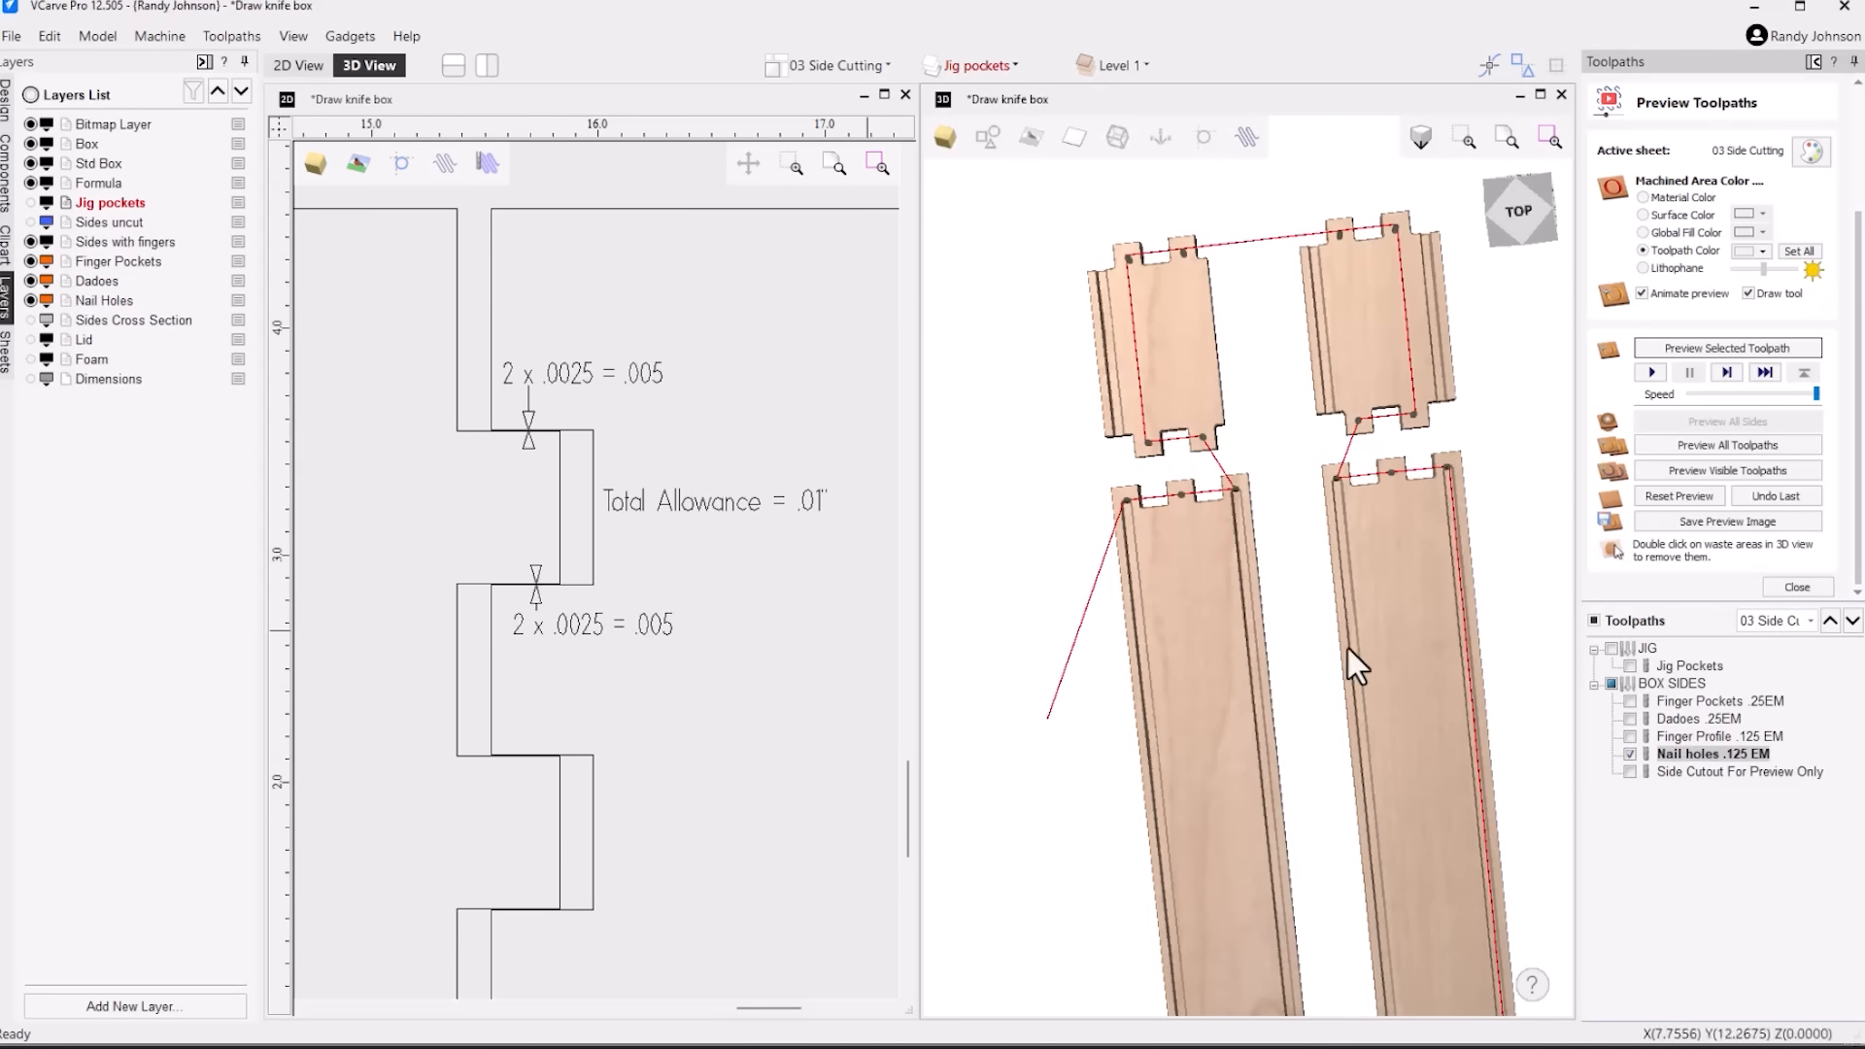
click(1739, 346)
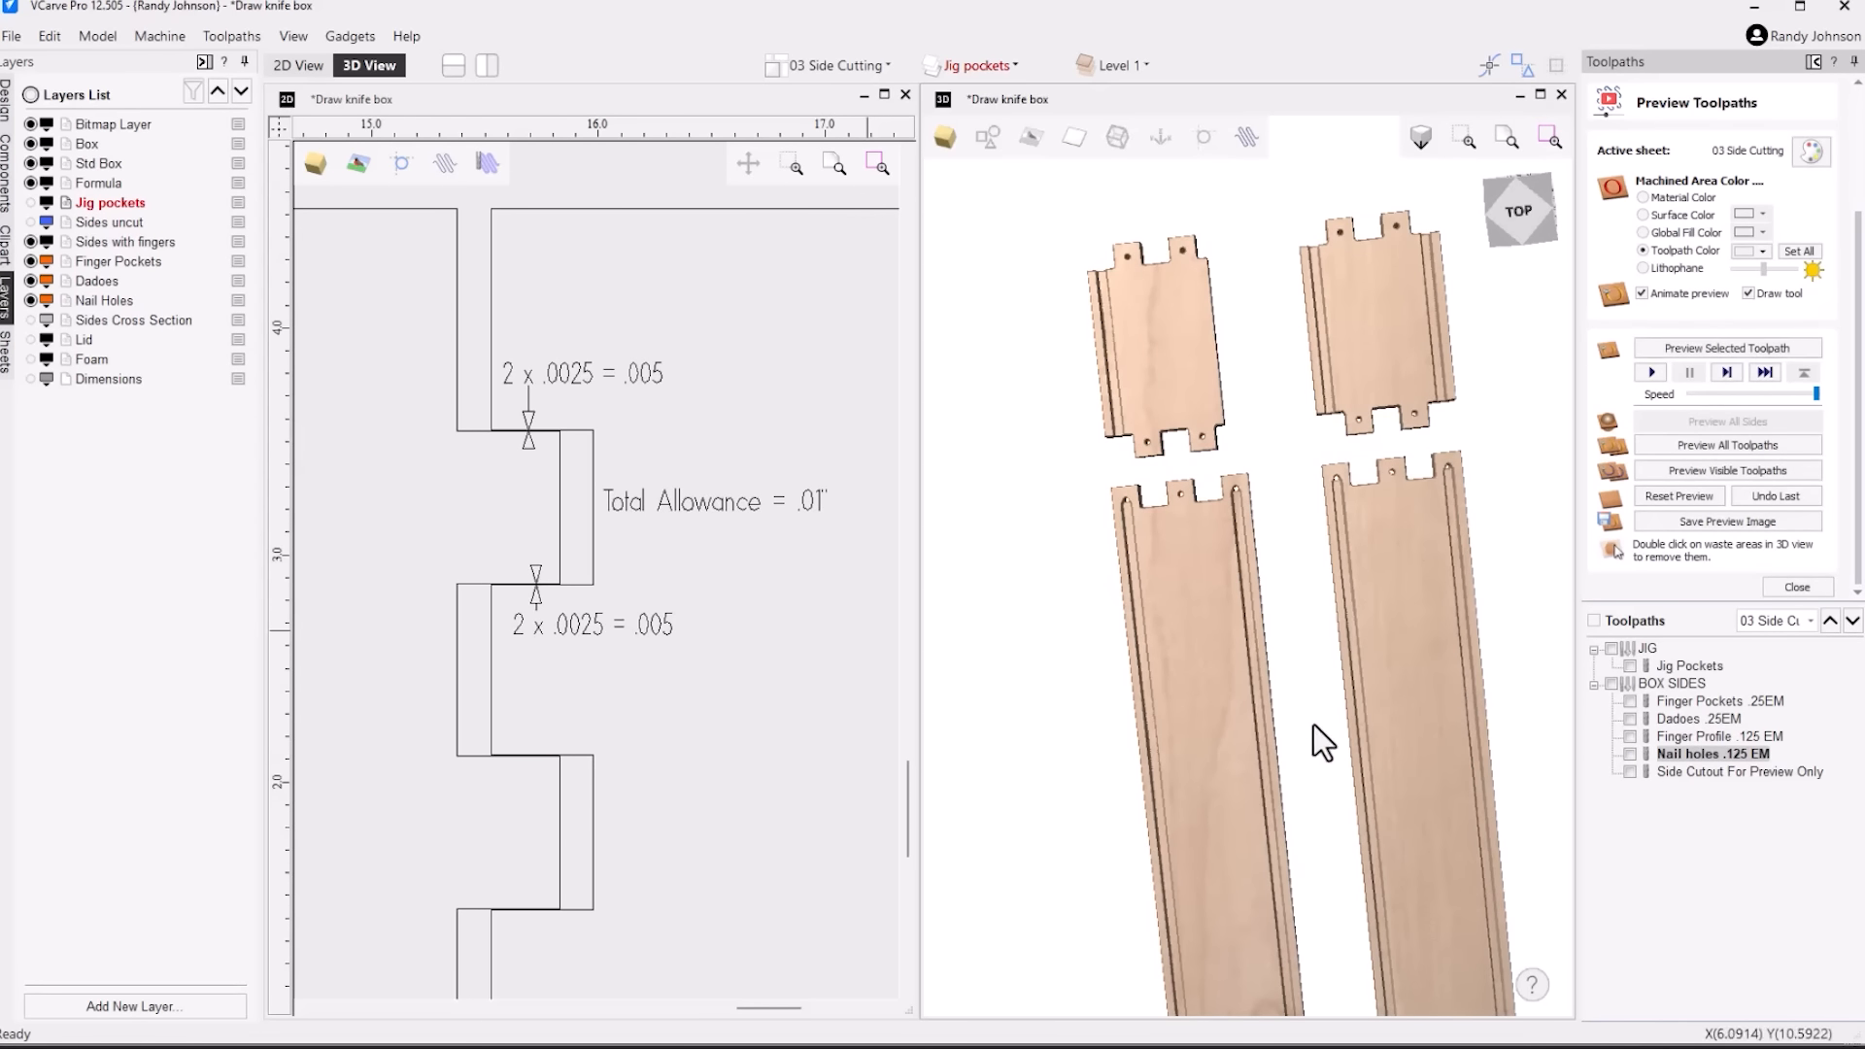
drag(1314, 724, 1319, 615)
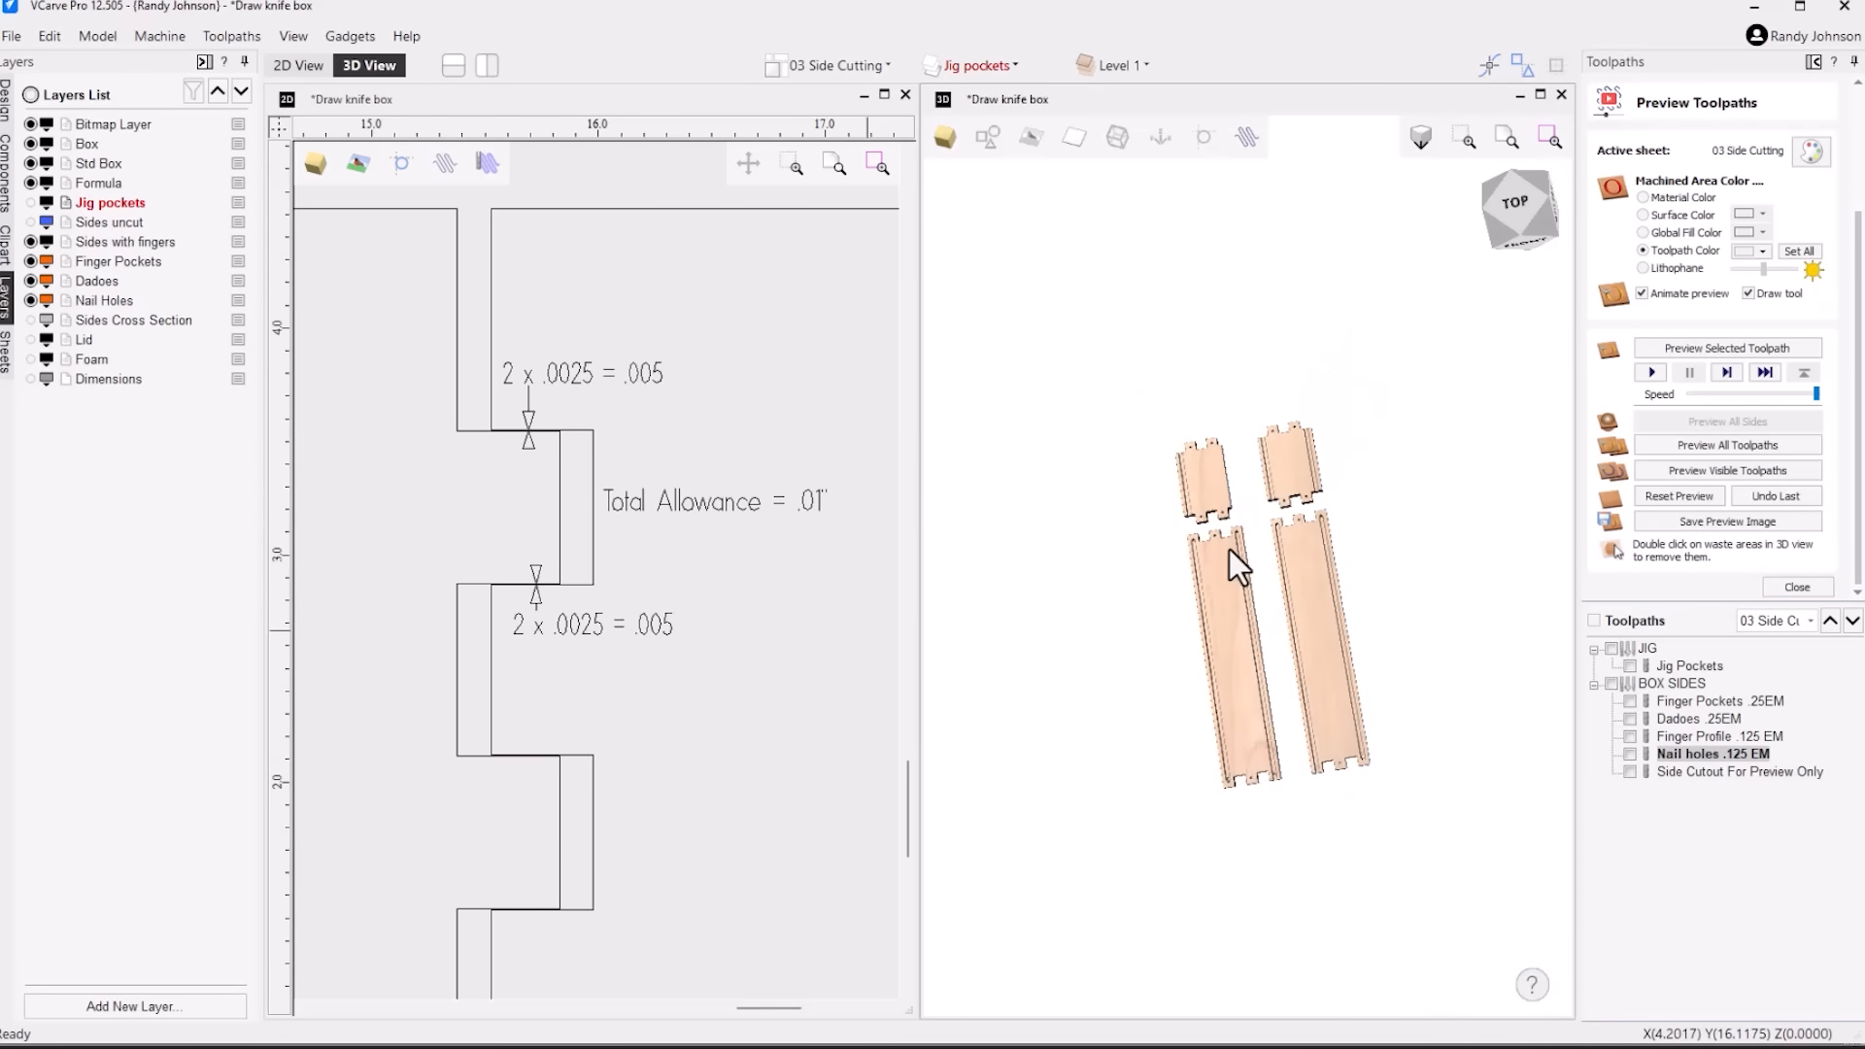
scroll(1228, 550, down, 3)
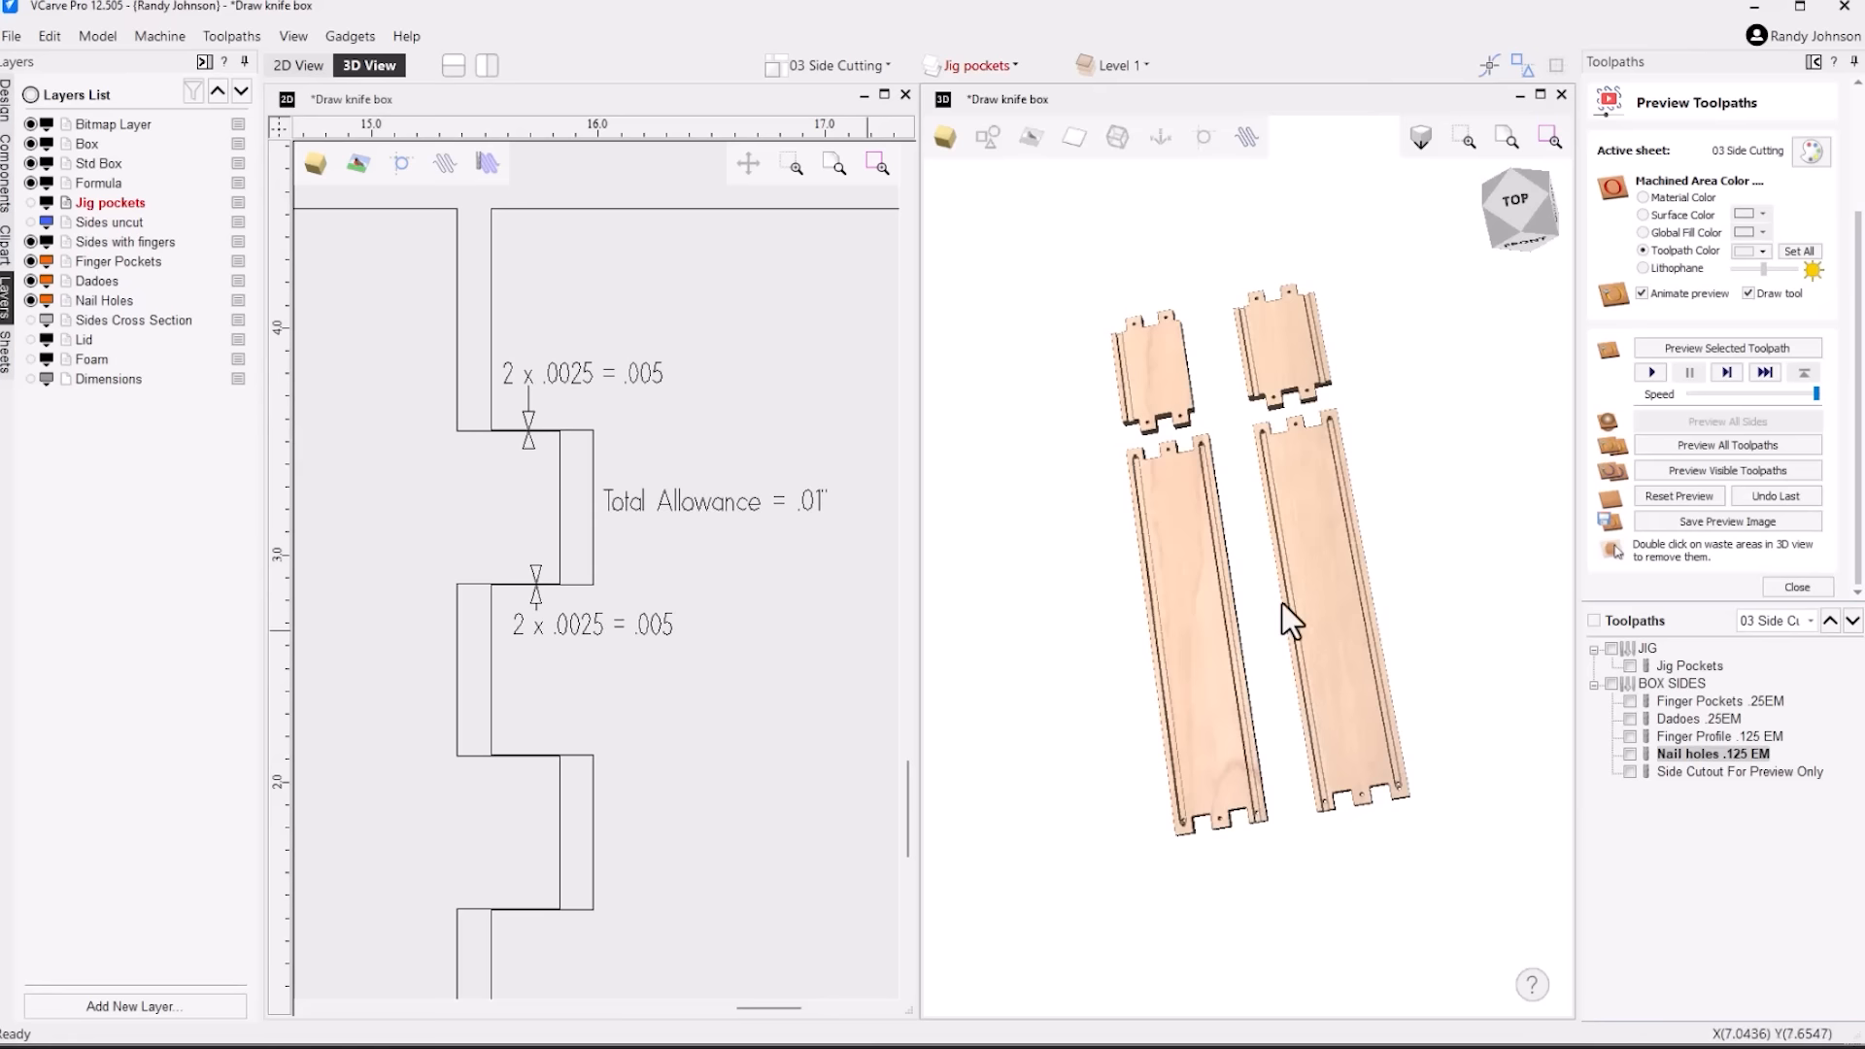
drag(1282, 604, 1282, 605)
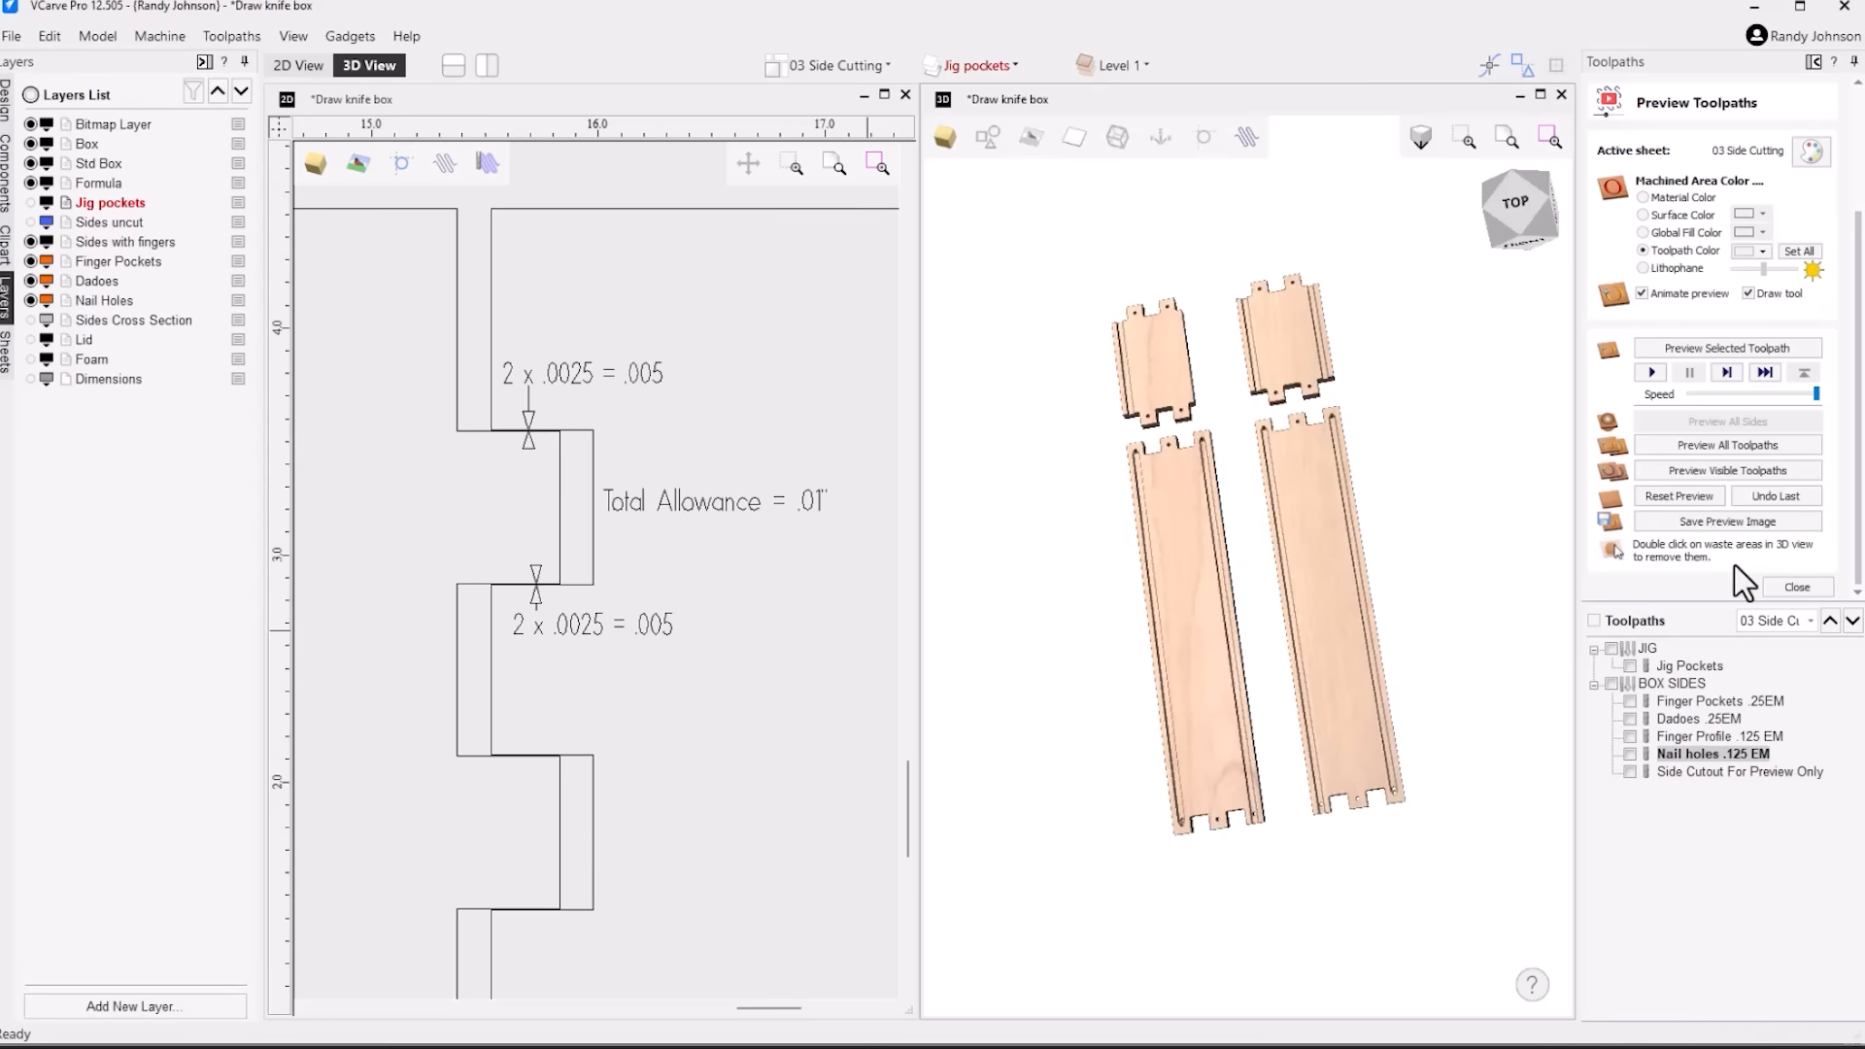
click(1797, 587)
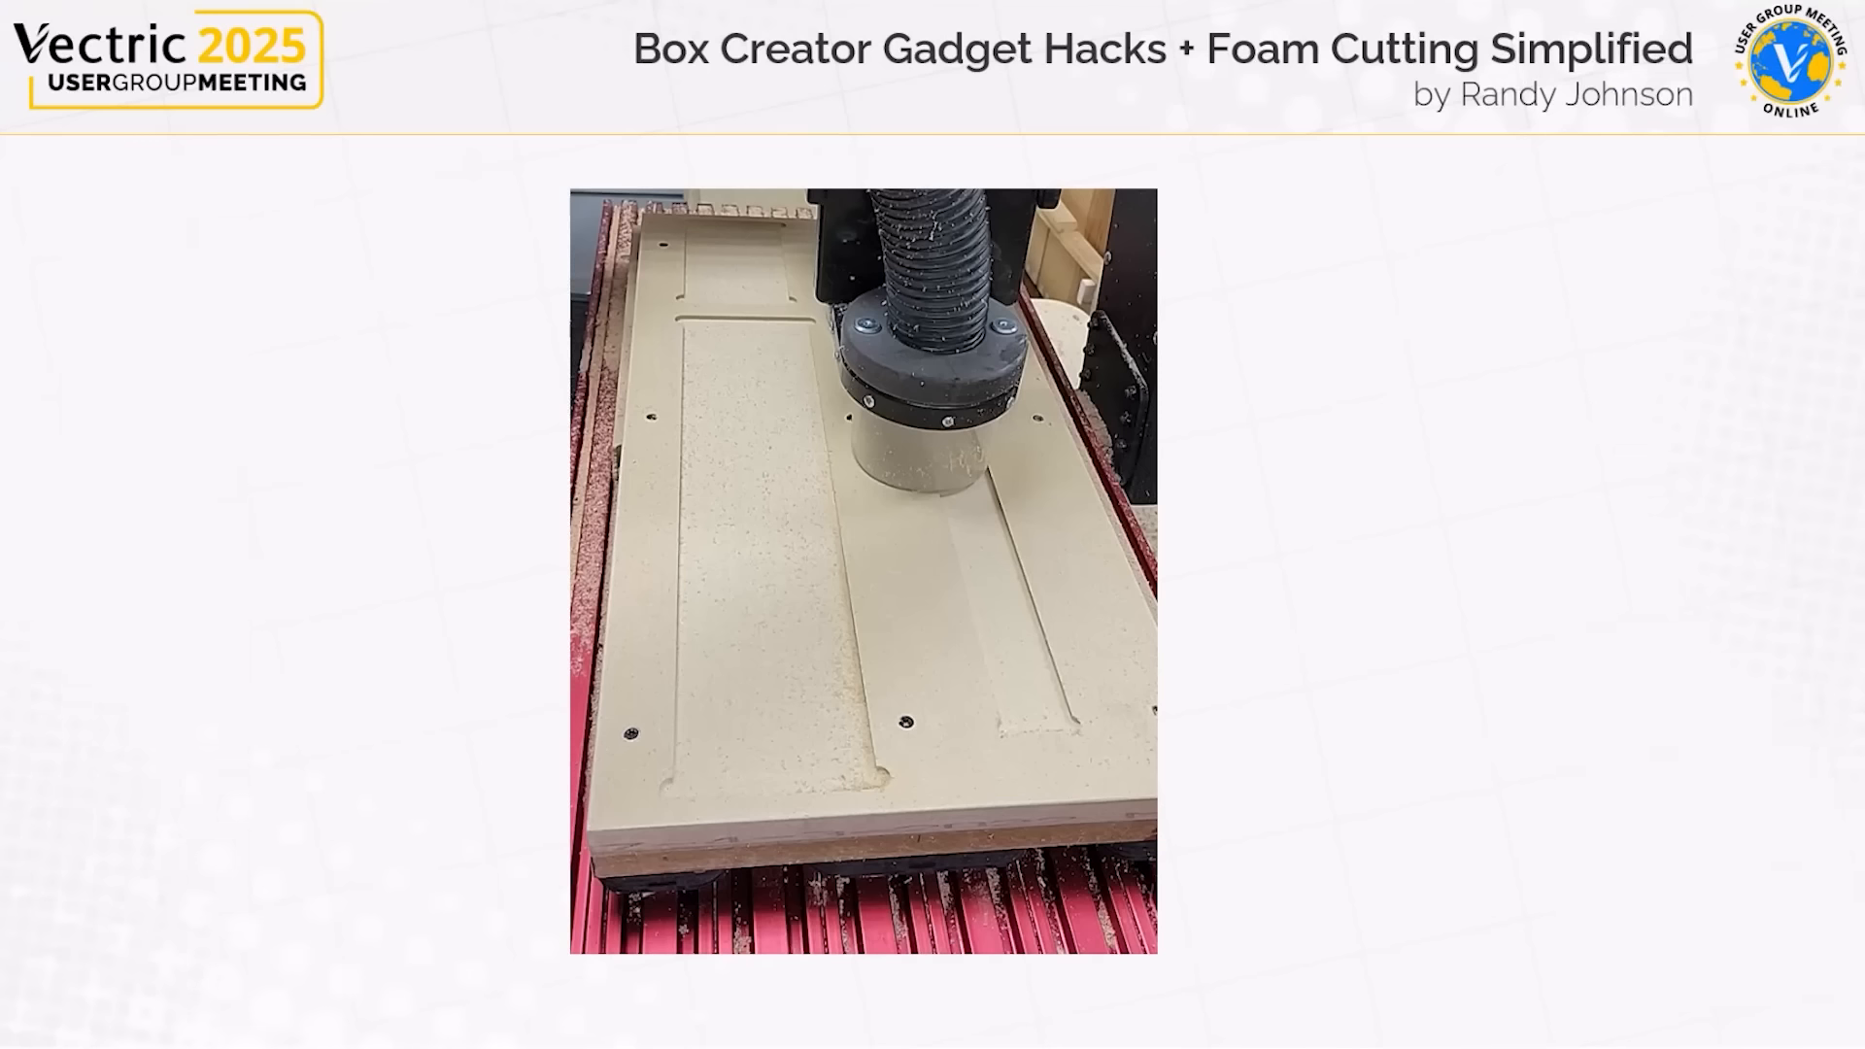
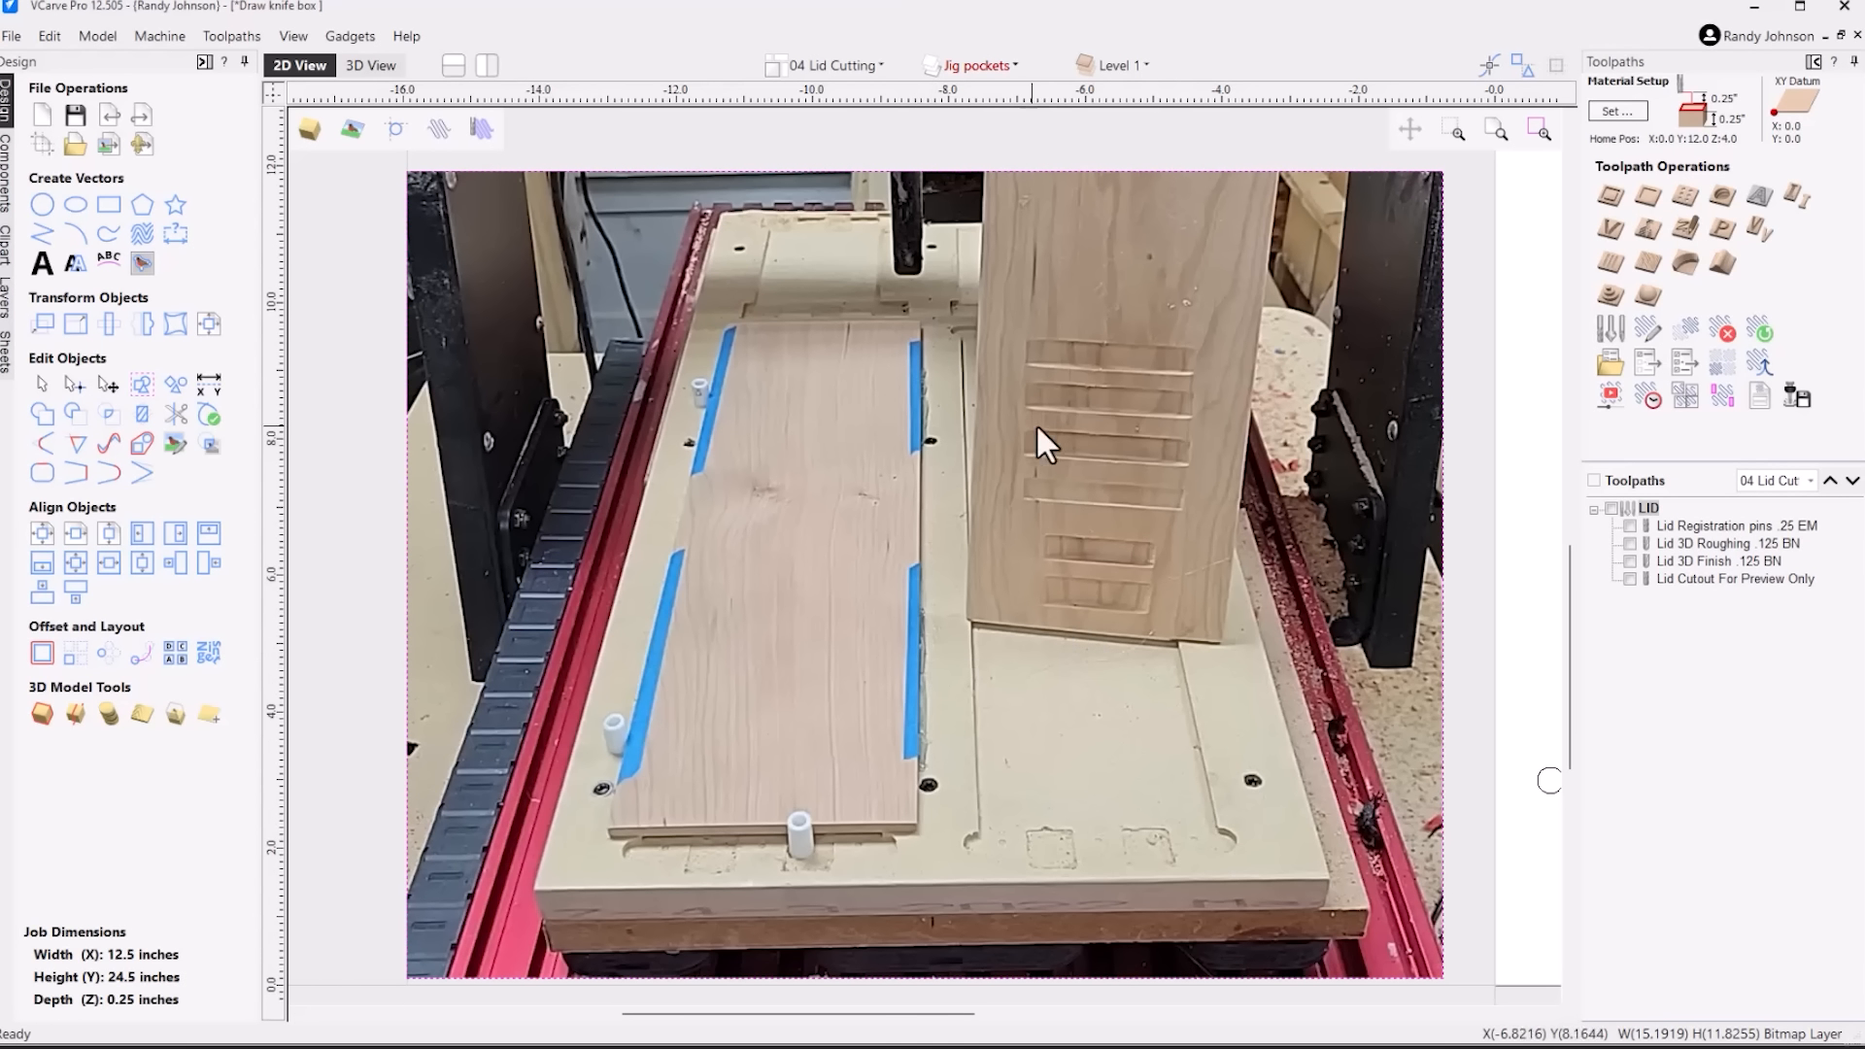
Examine the jig photo on the 04 Lid Cutting sheet and the lid's curved handle slot in the 2D and 3D views
click(744, 693)
scroll(738, 631, down, 4)
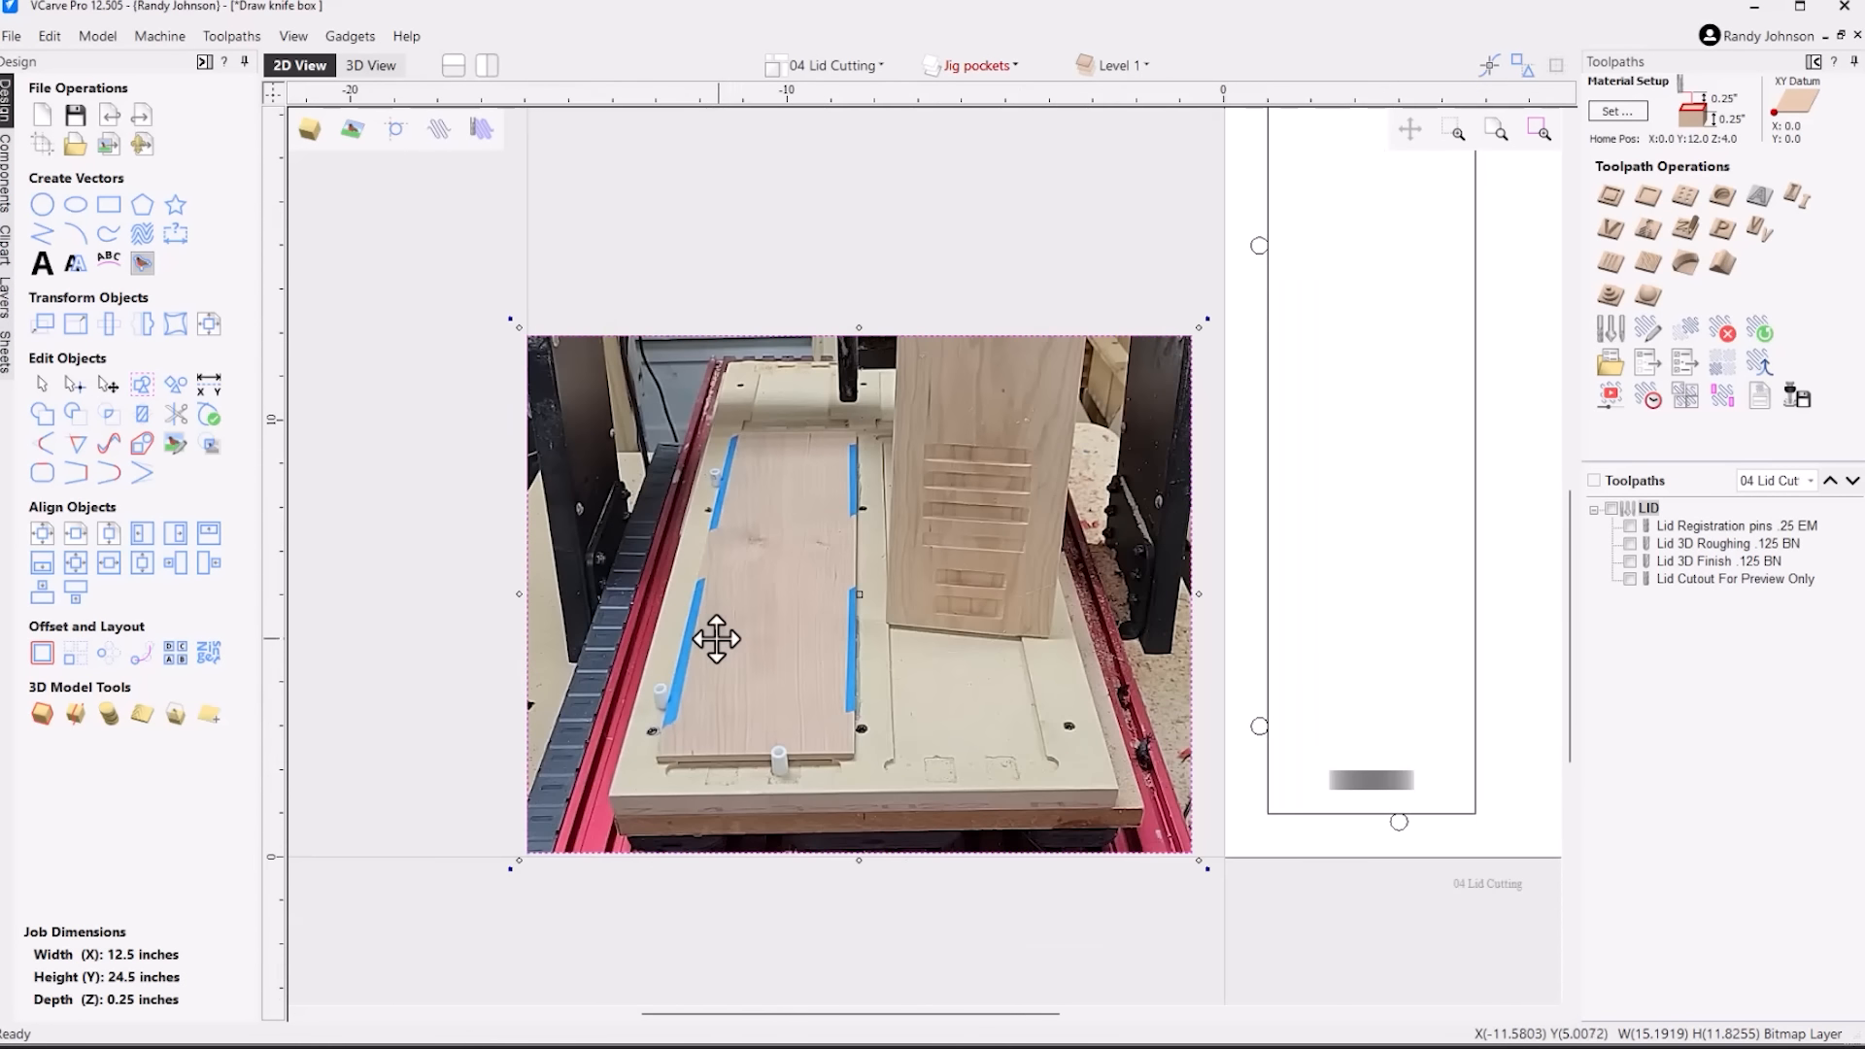
scroll(1281, 753, up, 4)
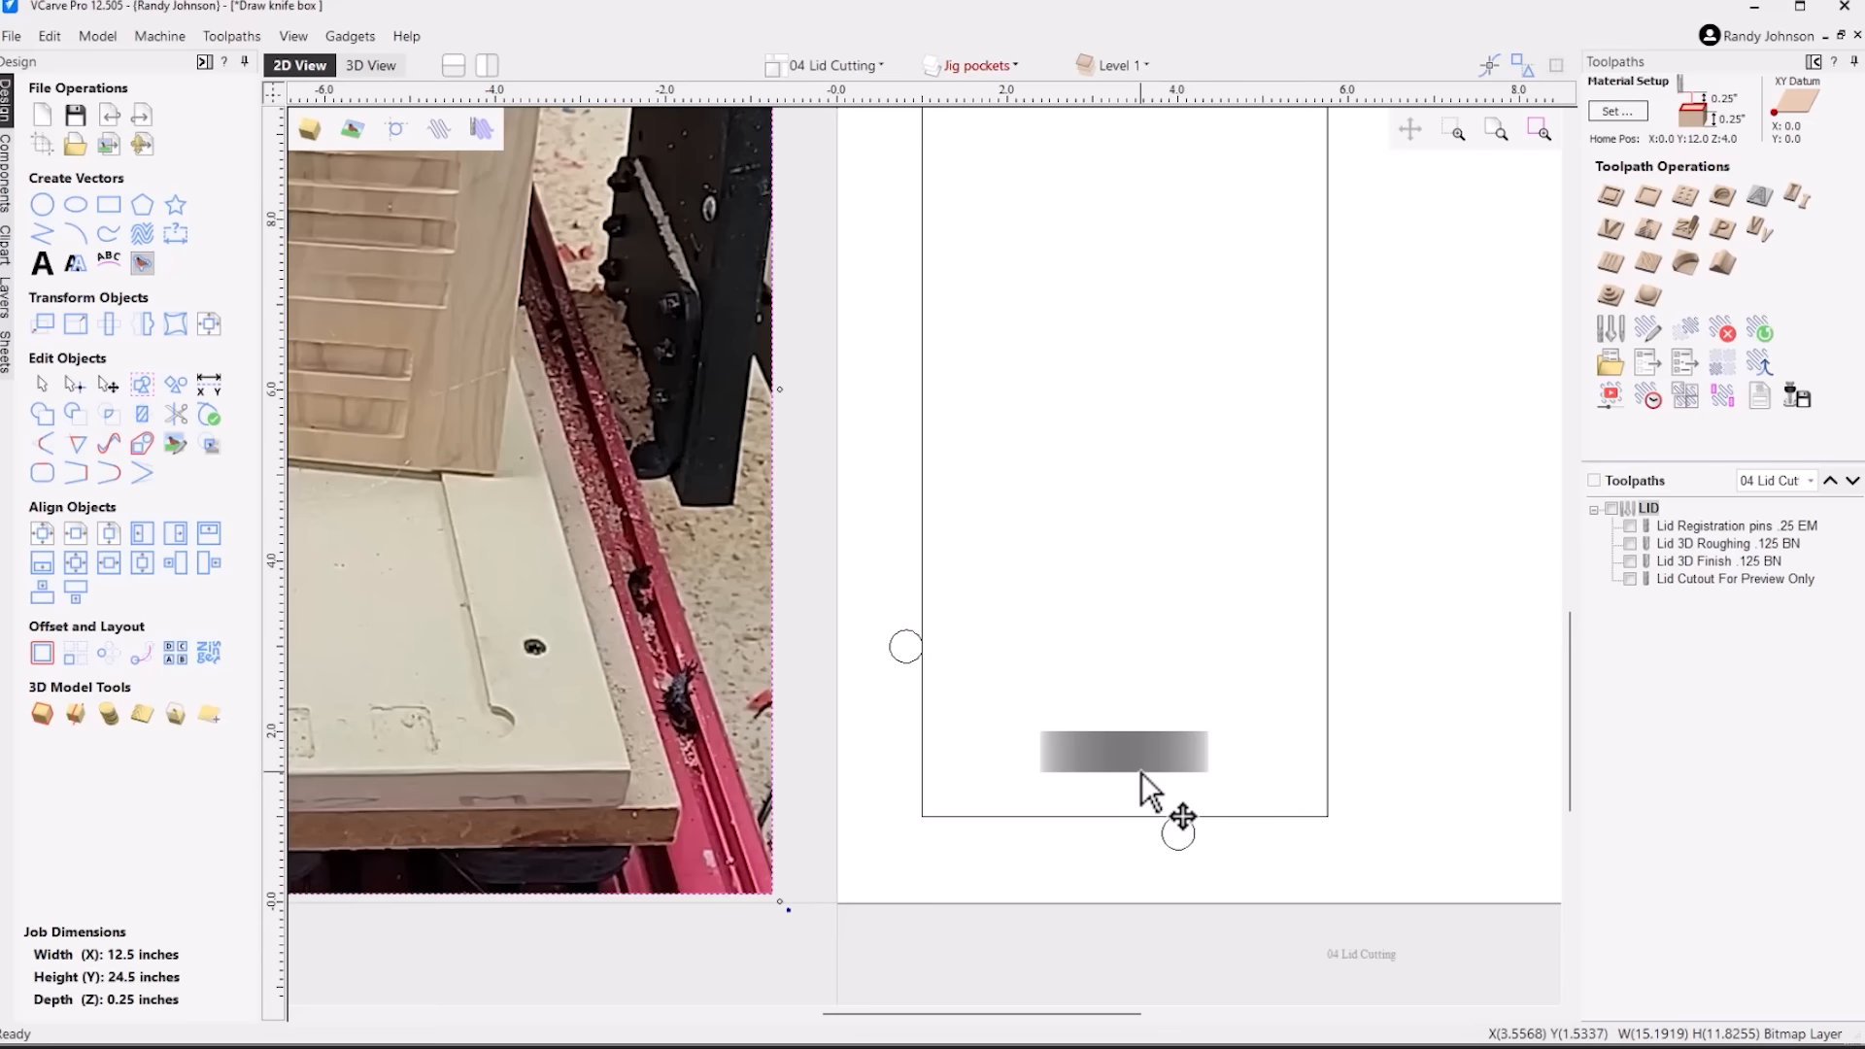
click(1140, 771)
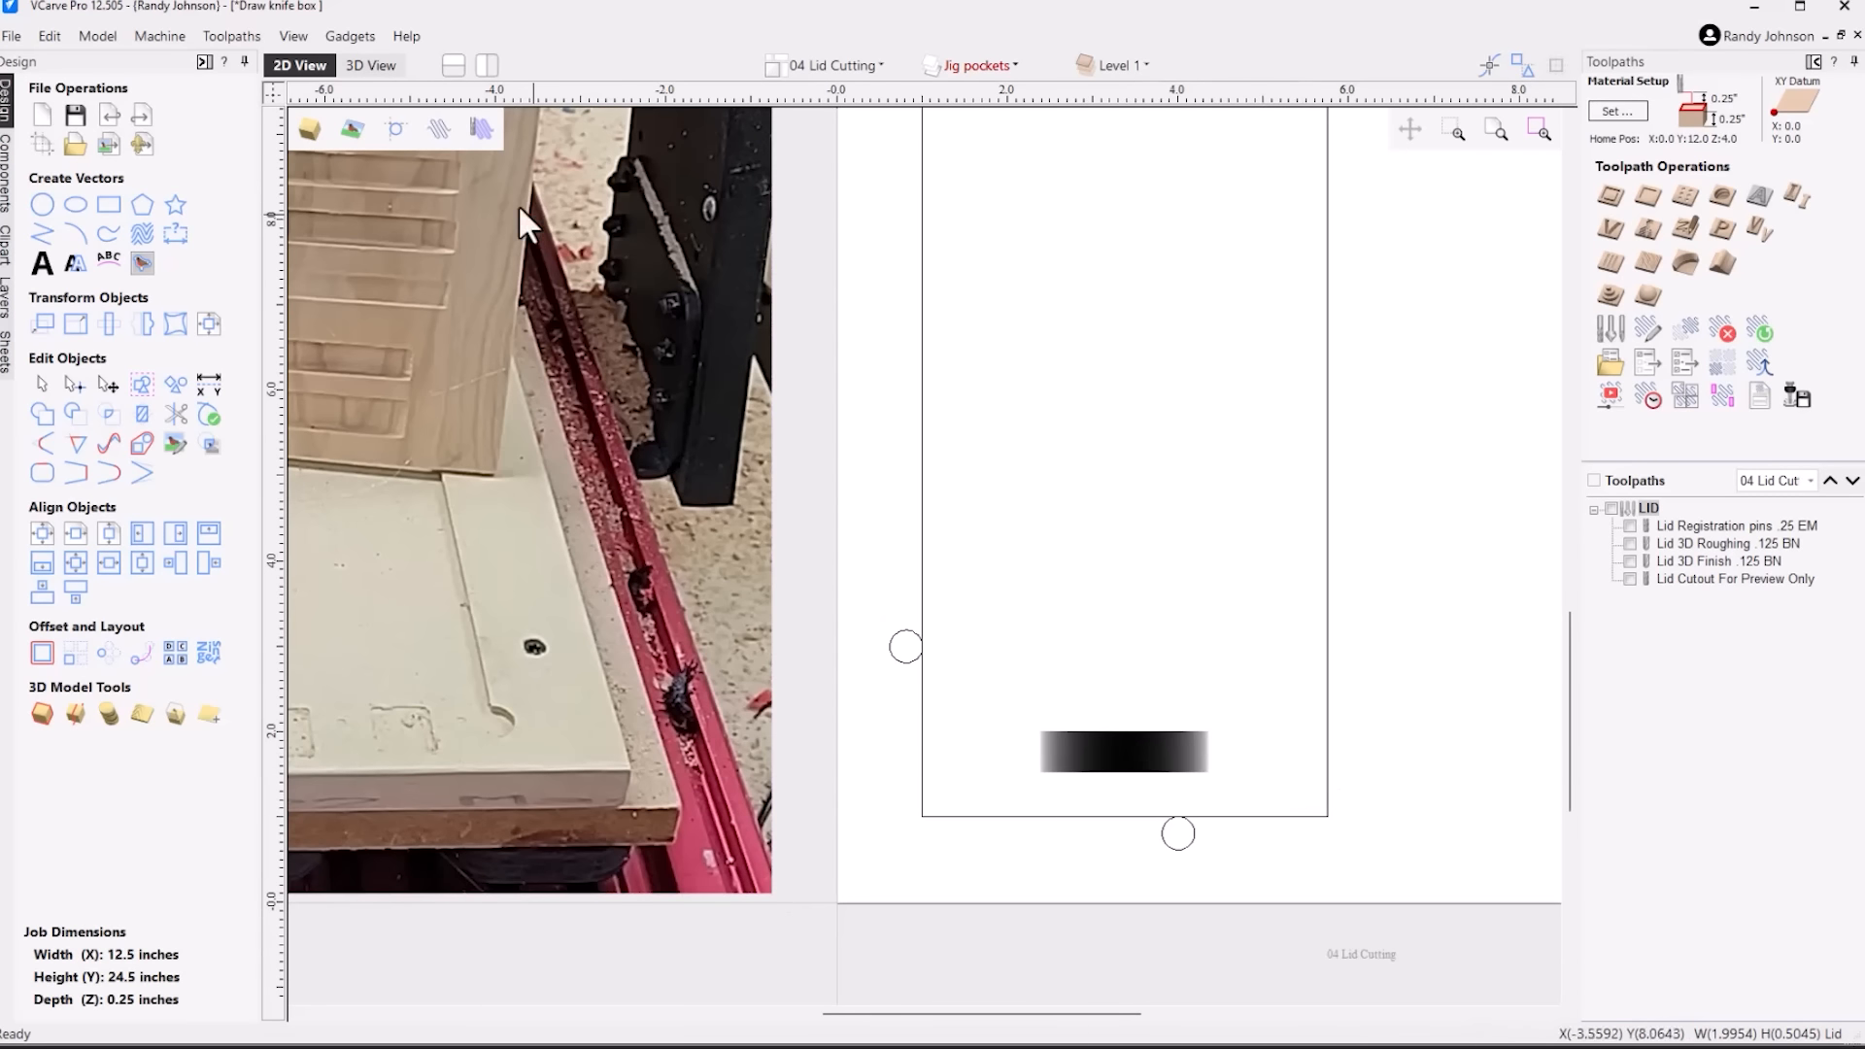
click(383, 66)
scroll(821, 952, up, 5)
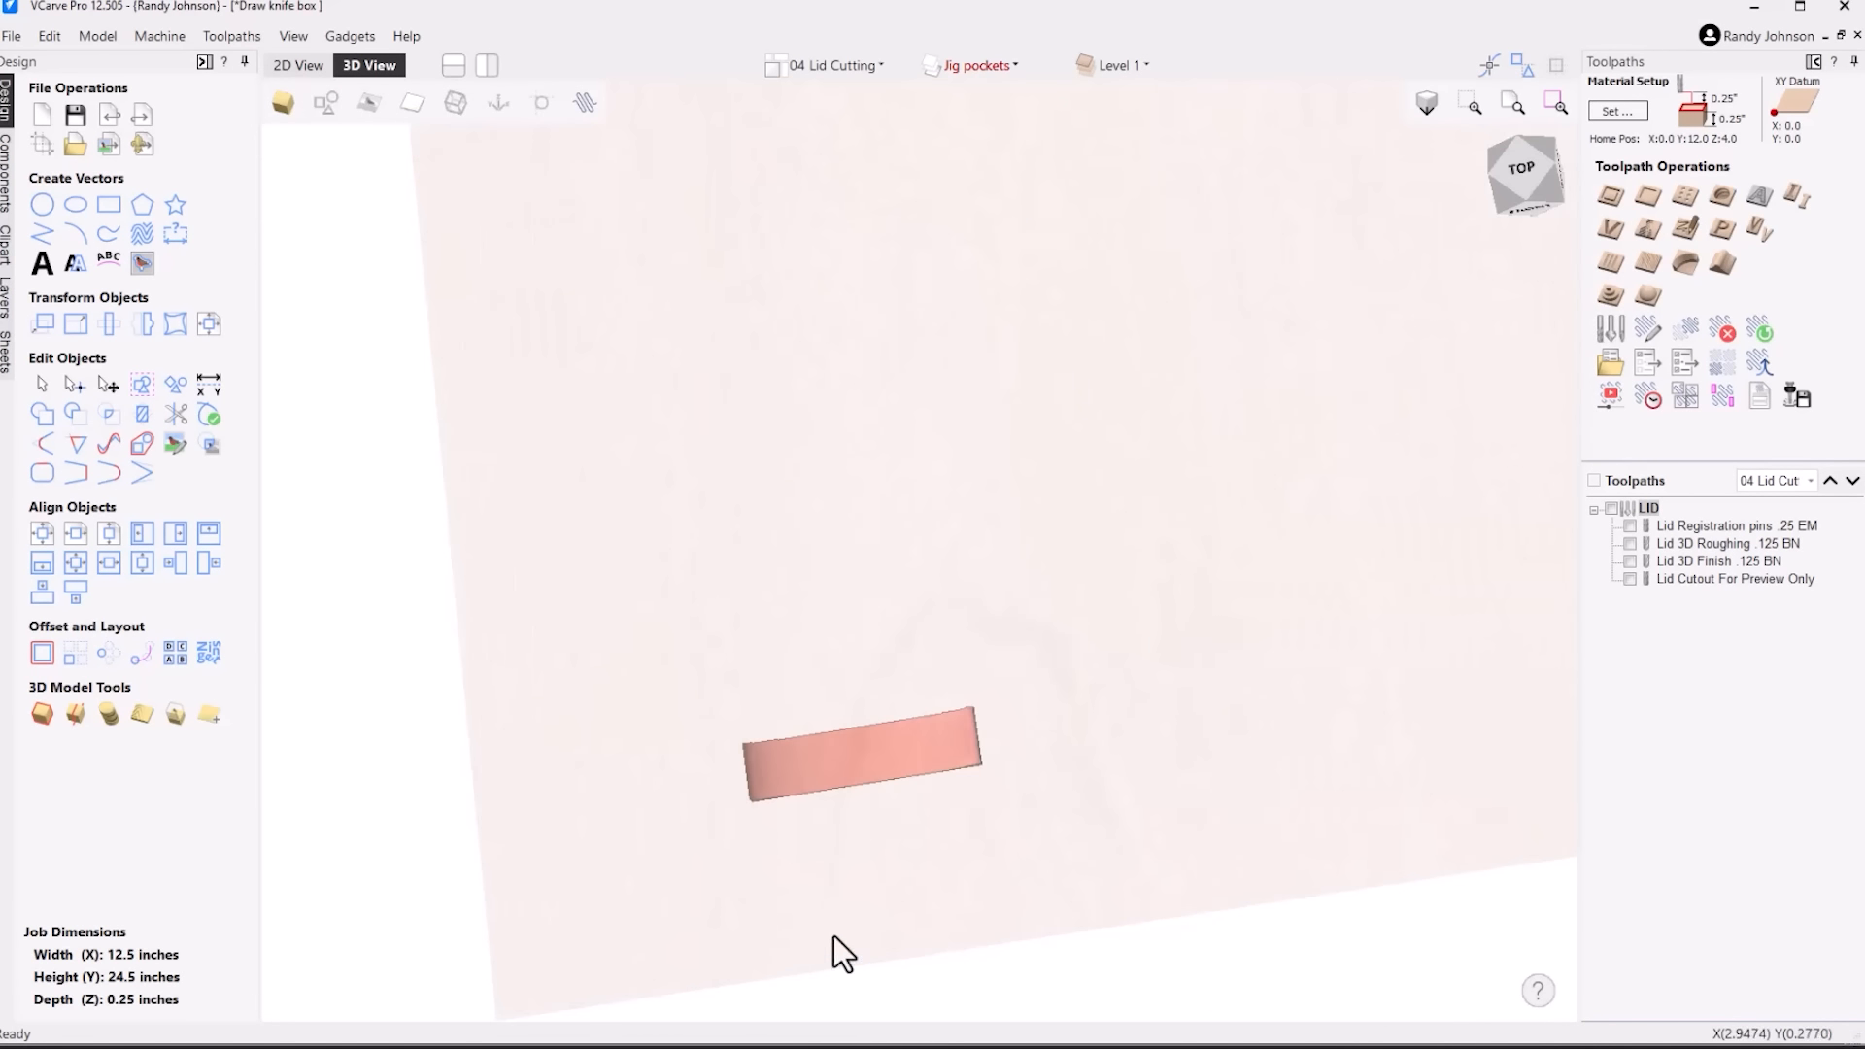
drag(836, 802, 864, 612)
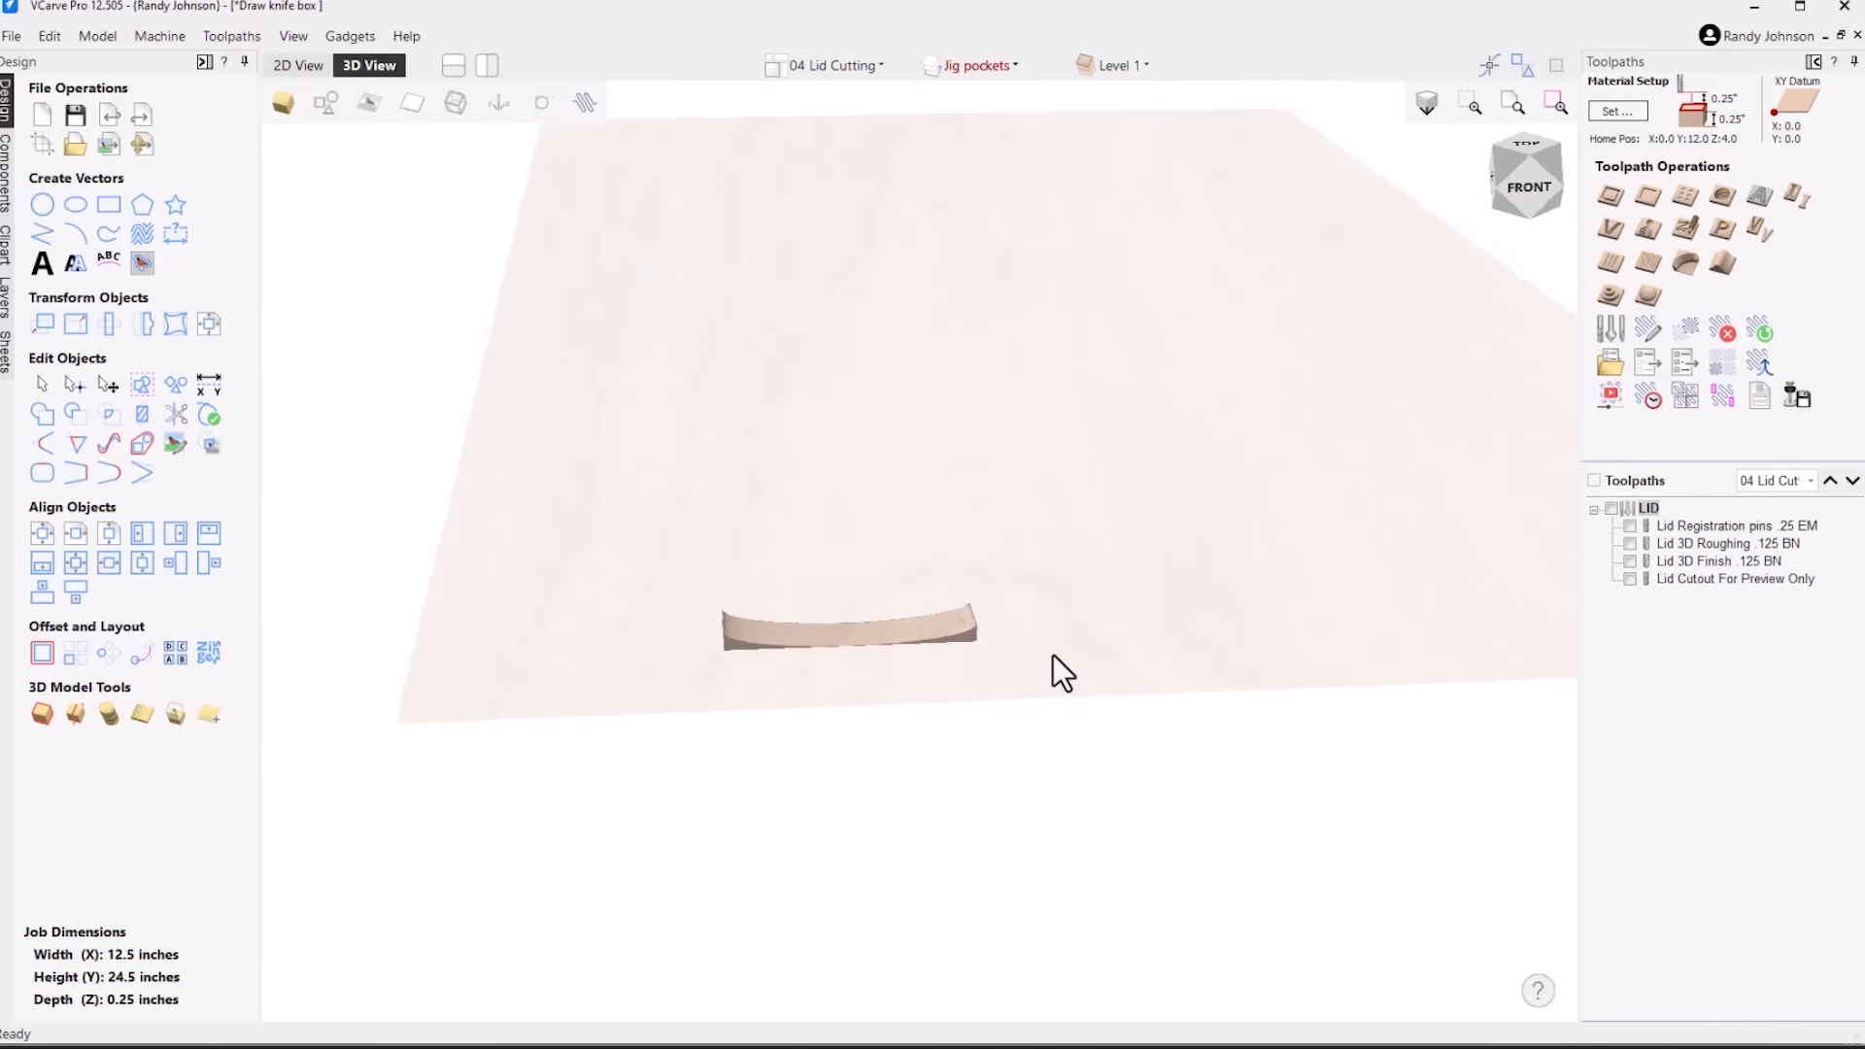
drag(1054, 655, 1056, 628)
drag(889, 610, 894, 795)
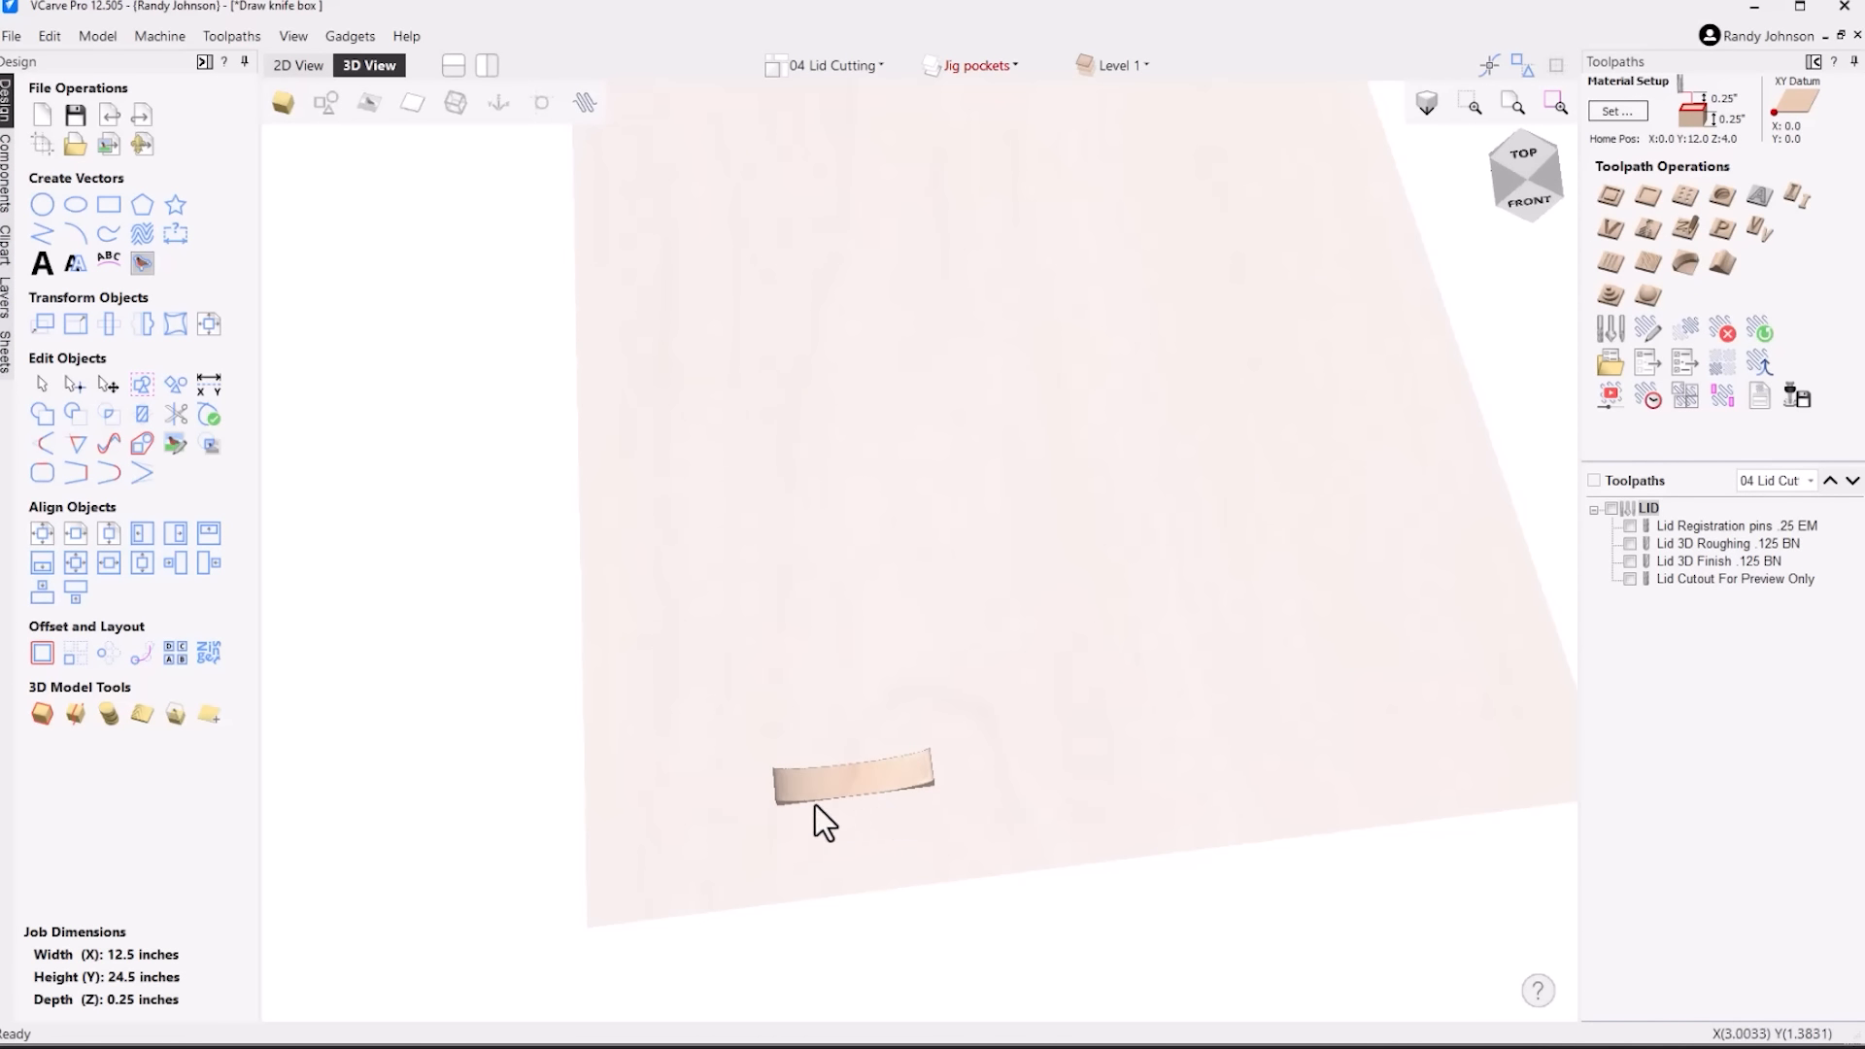
drag(884, 796, 863, 744)
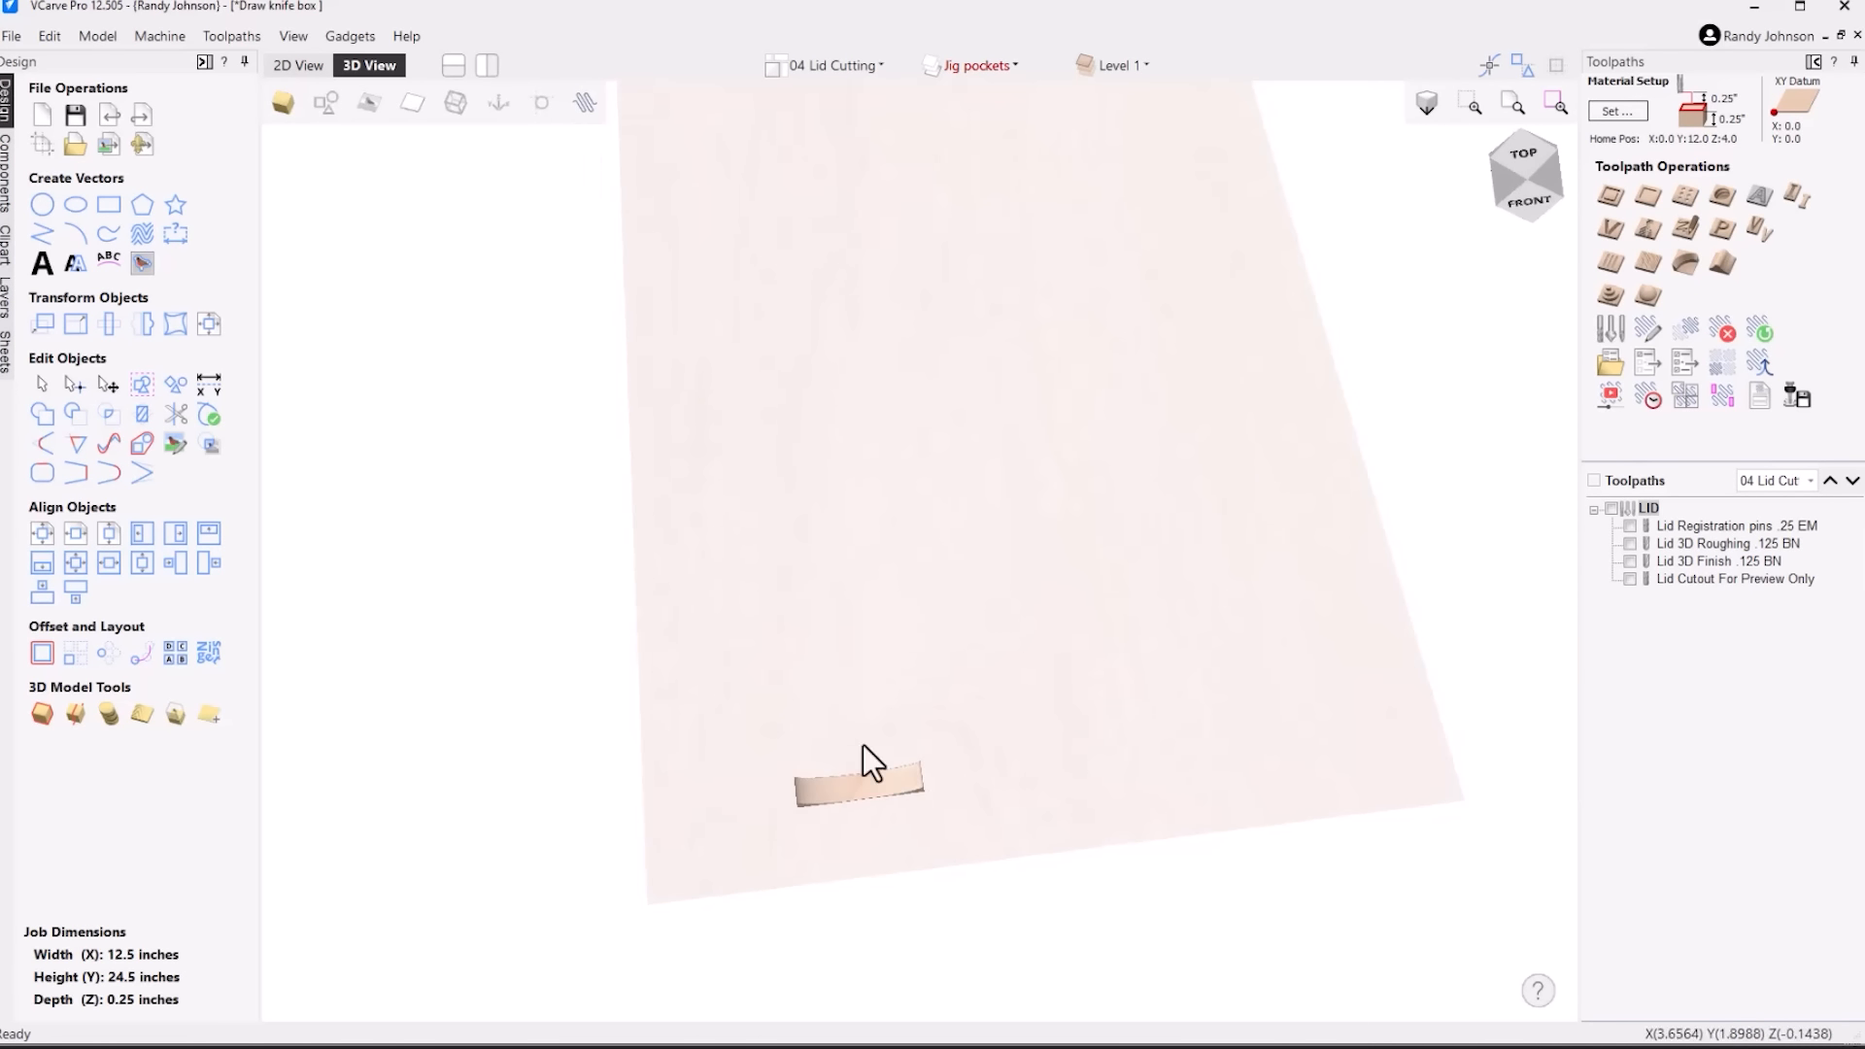
Insert the Circular_0.75 shape from the 3D Tabs clipart folder and place it on the lid just above the handle slot in 2D
click(295, 62)
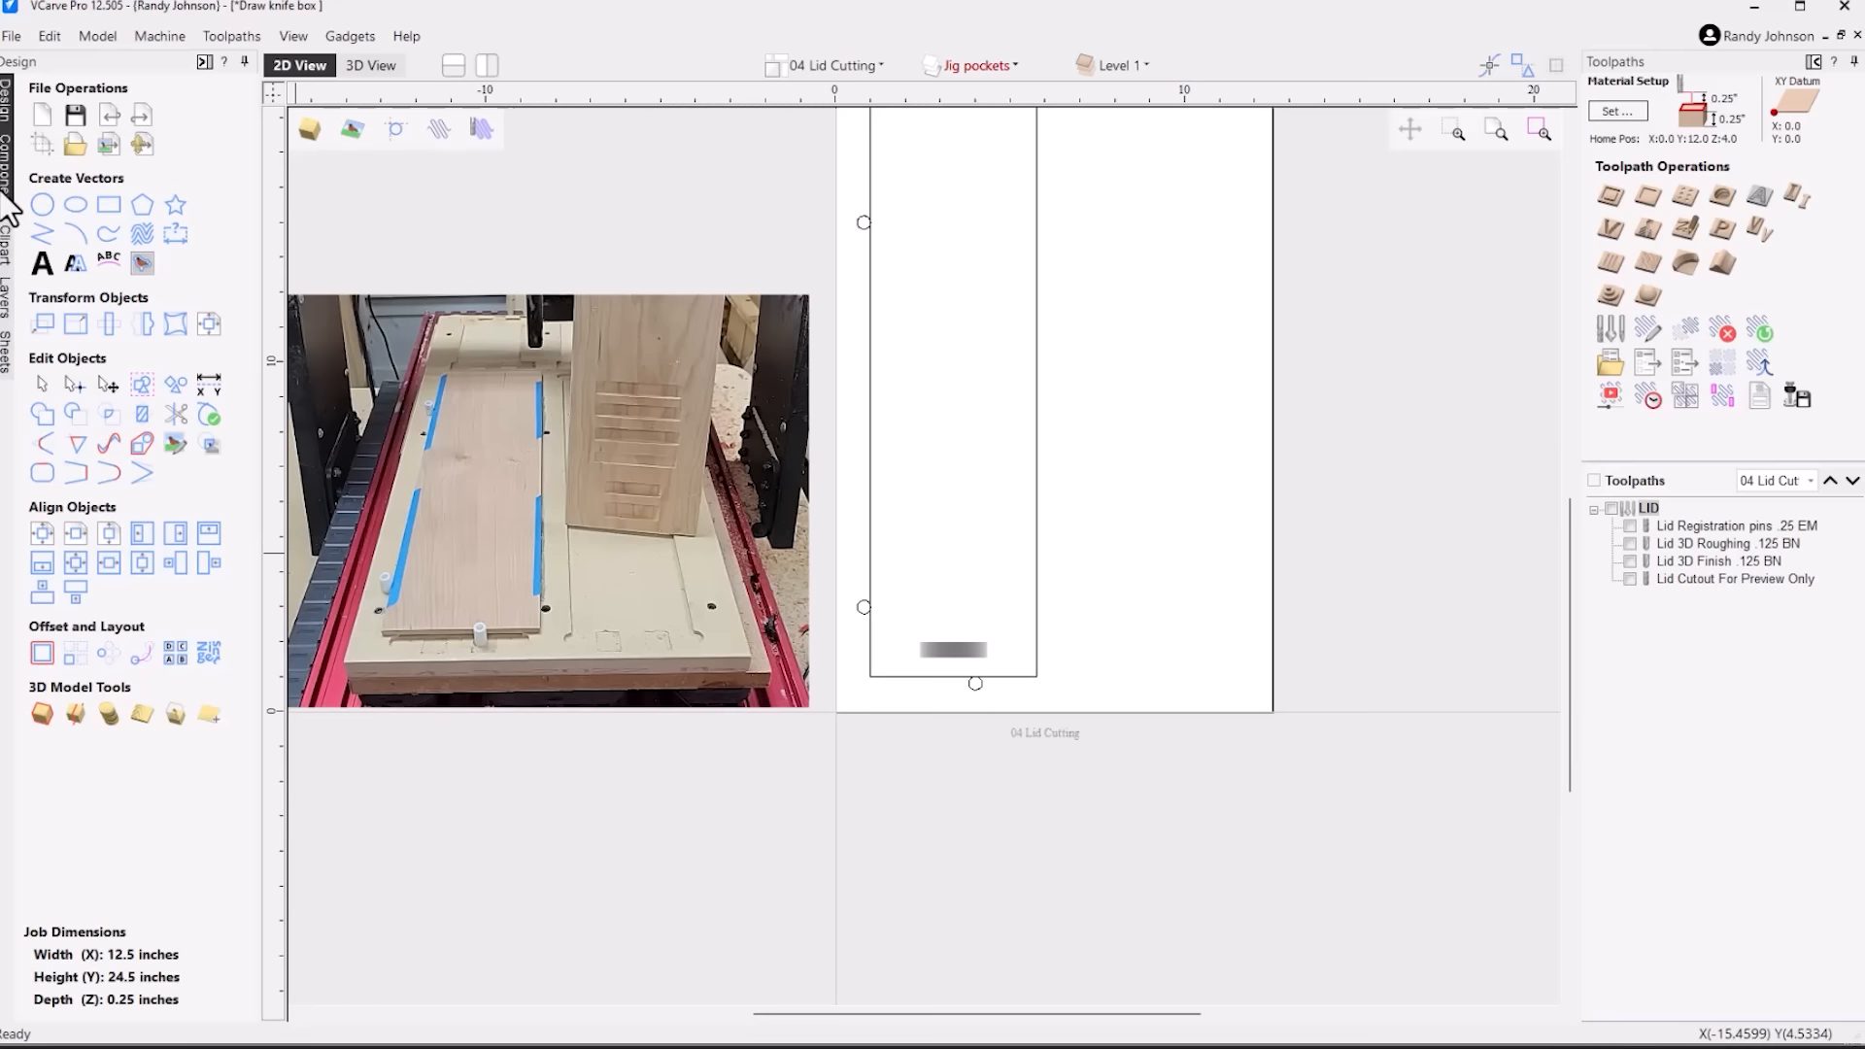
click(7, 252)
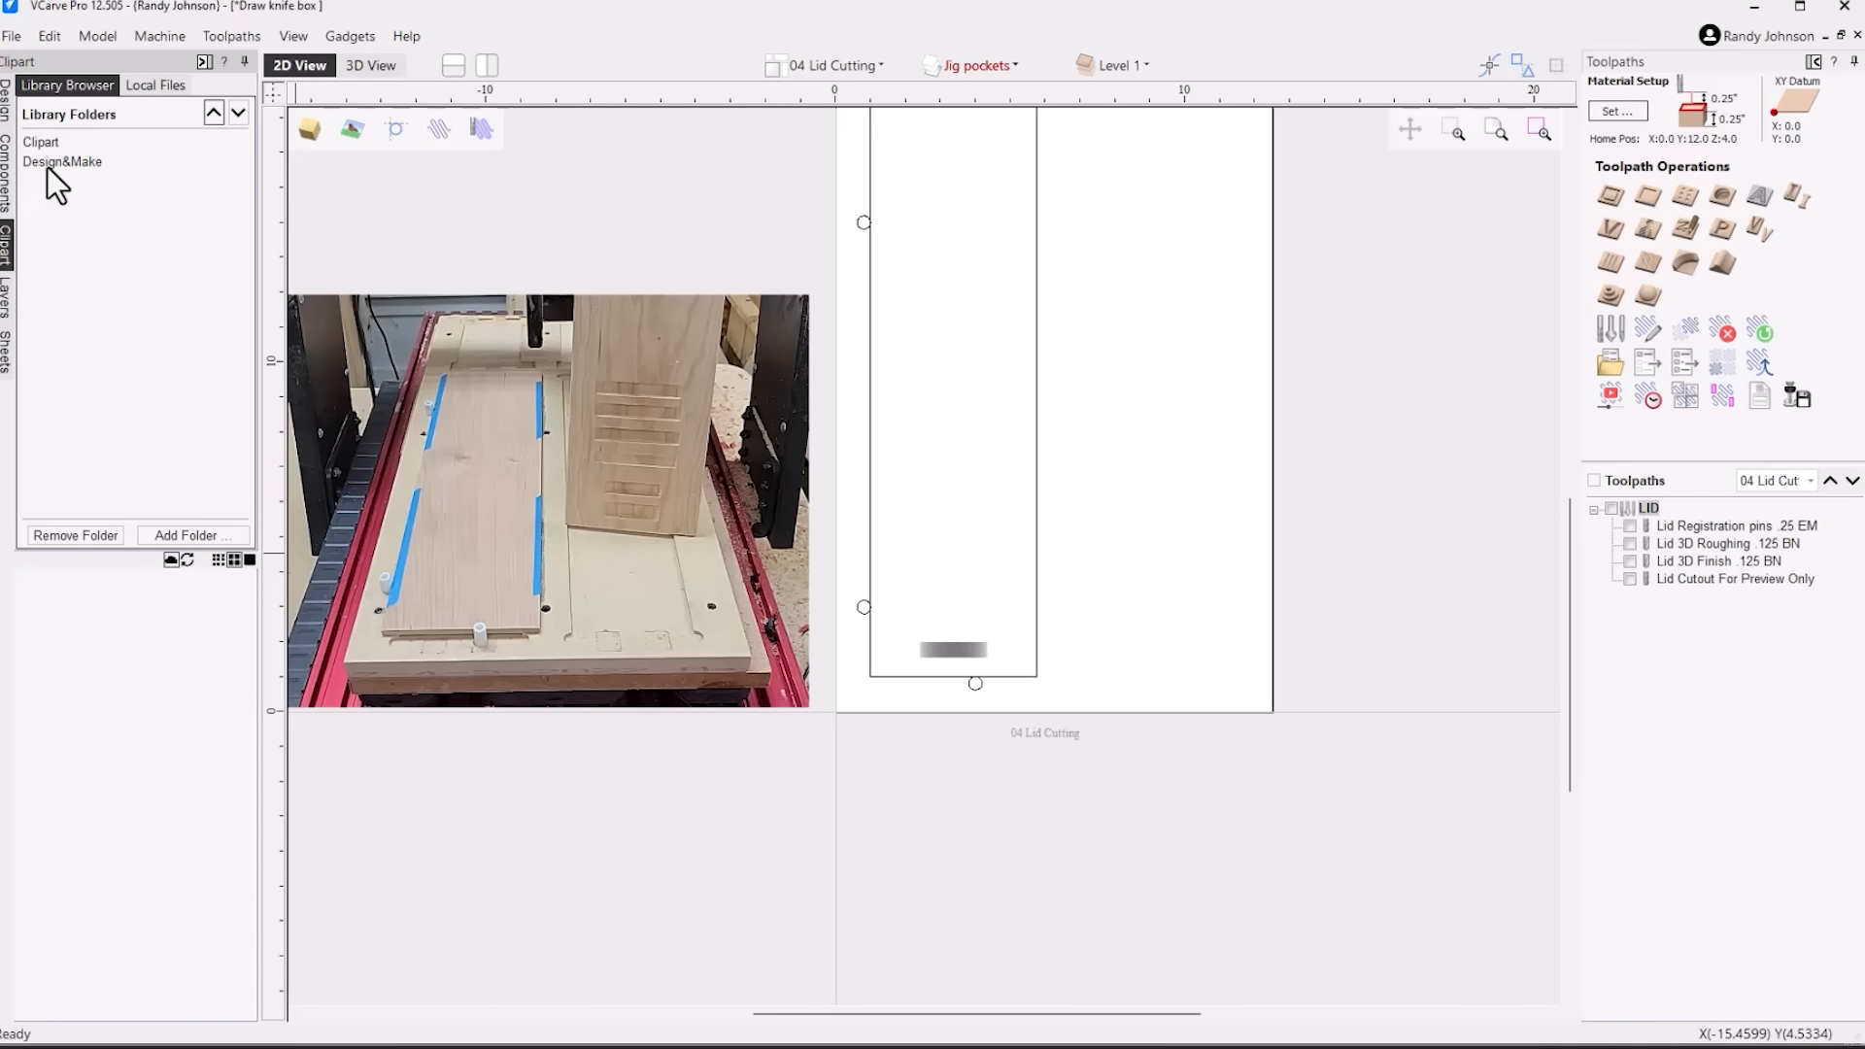
click(49, 142)
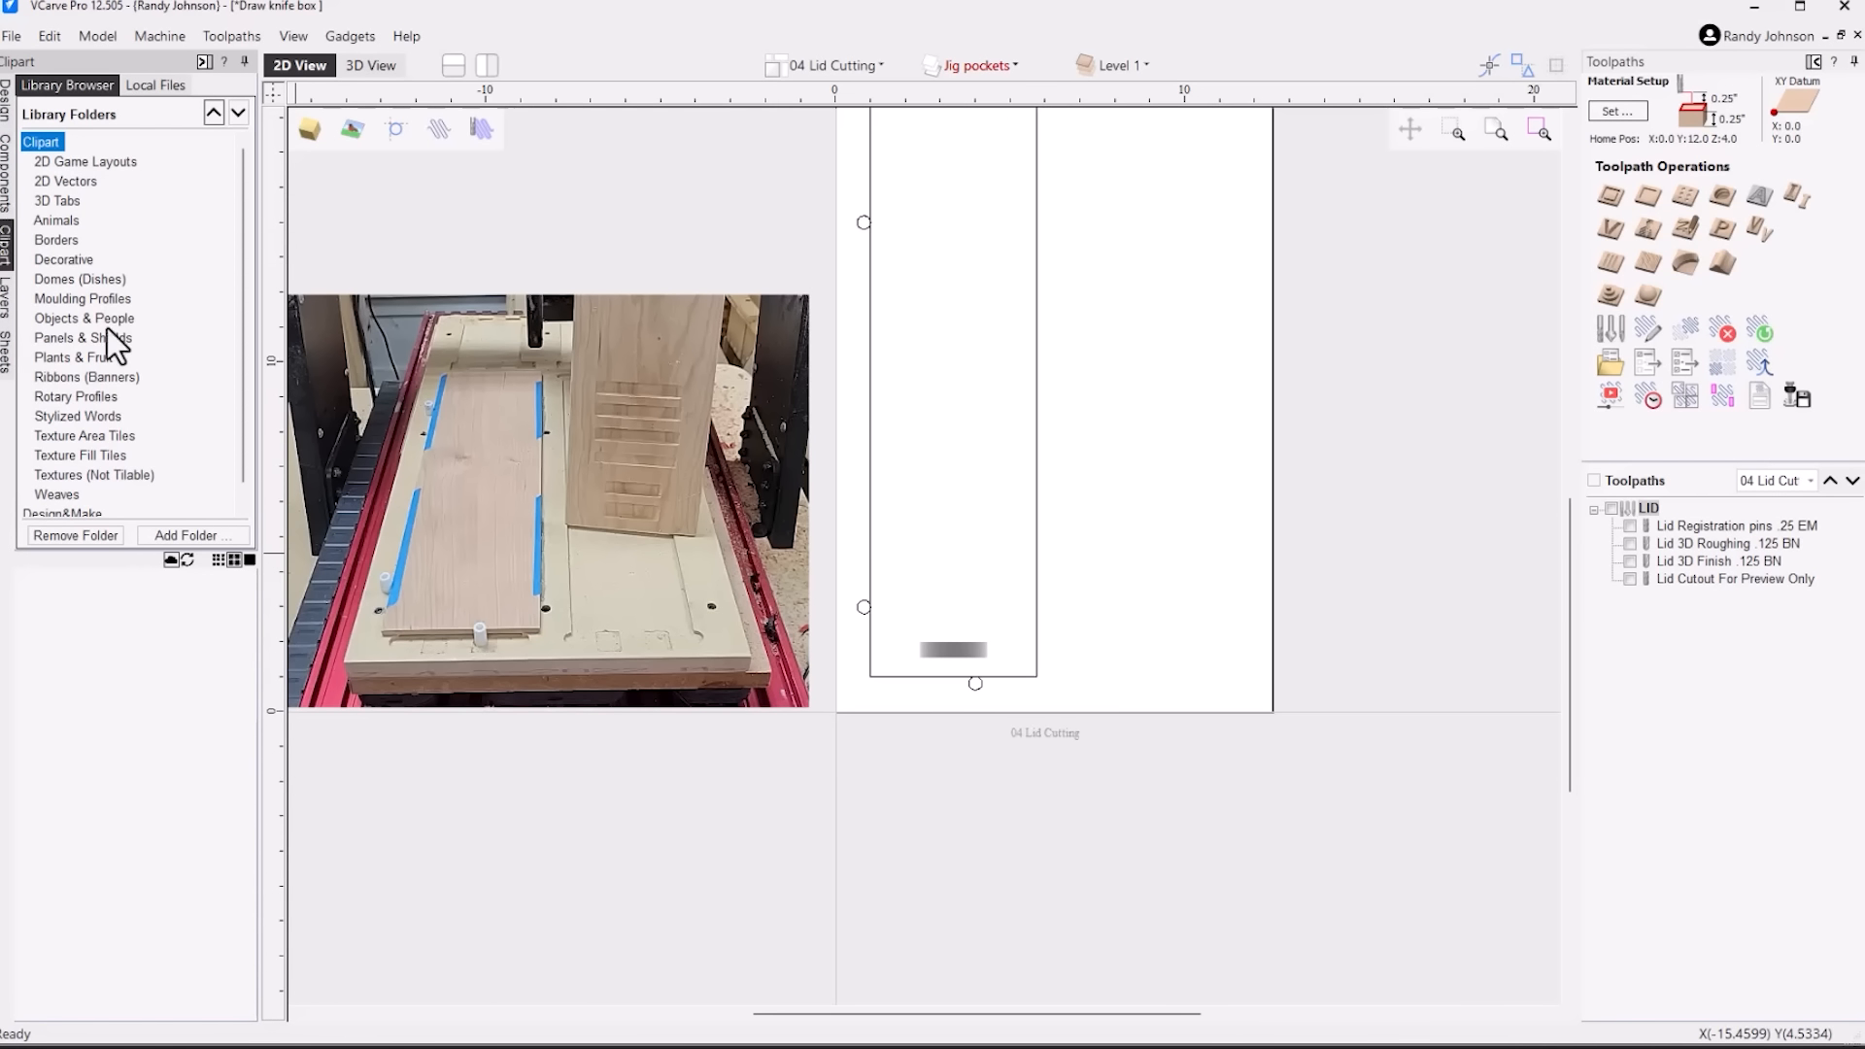
click(66, 203)
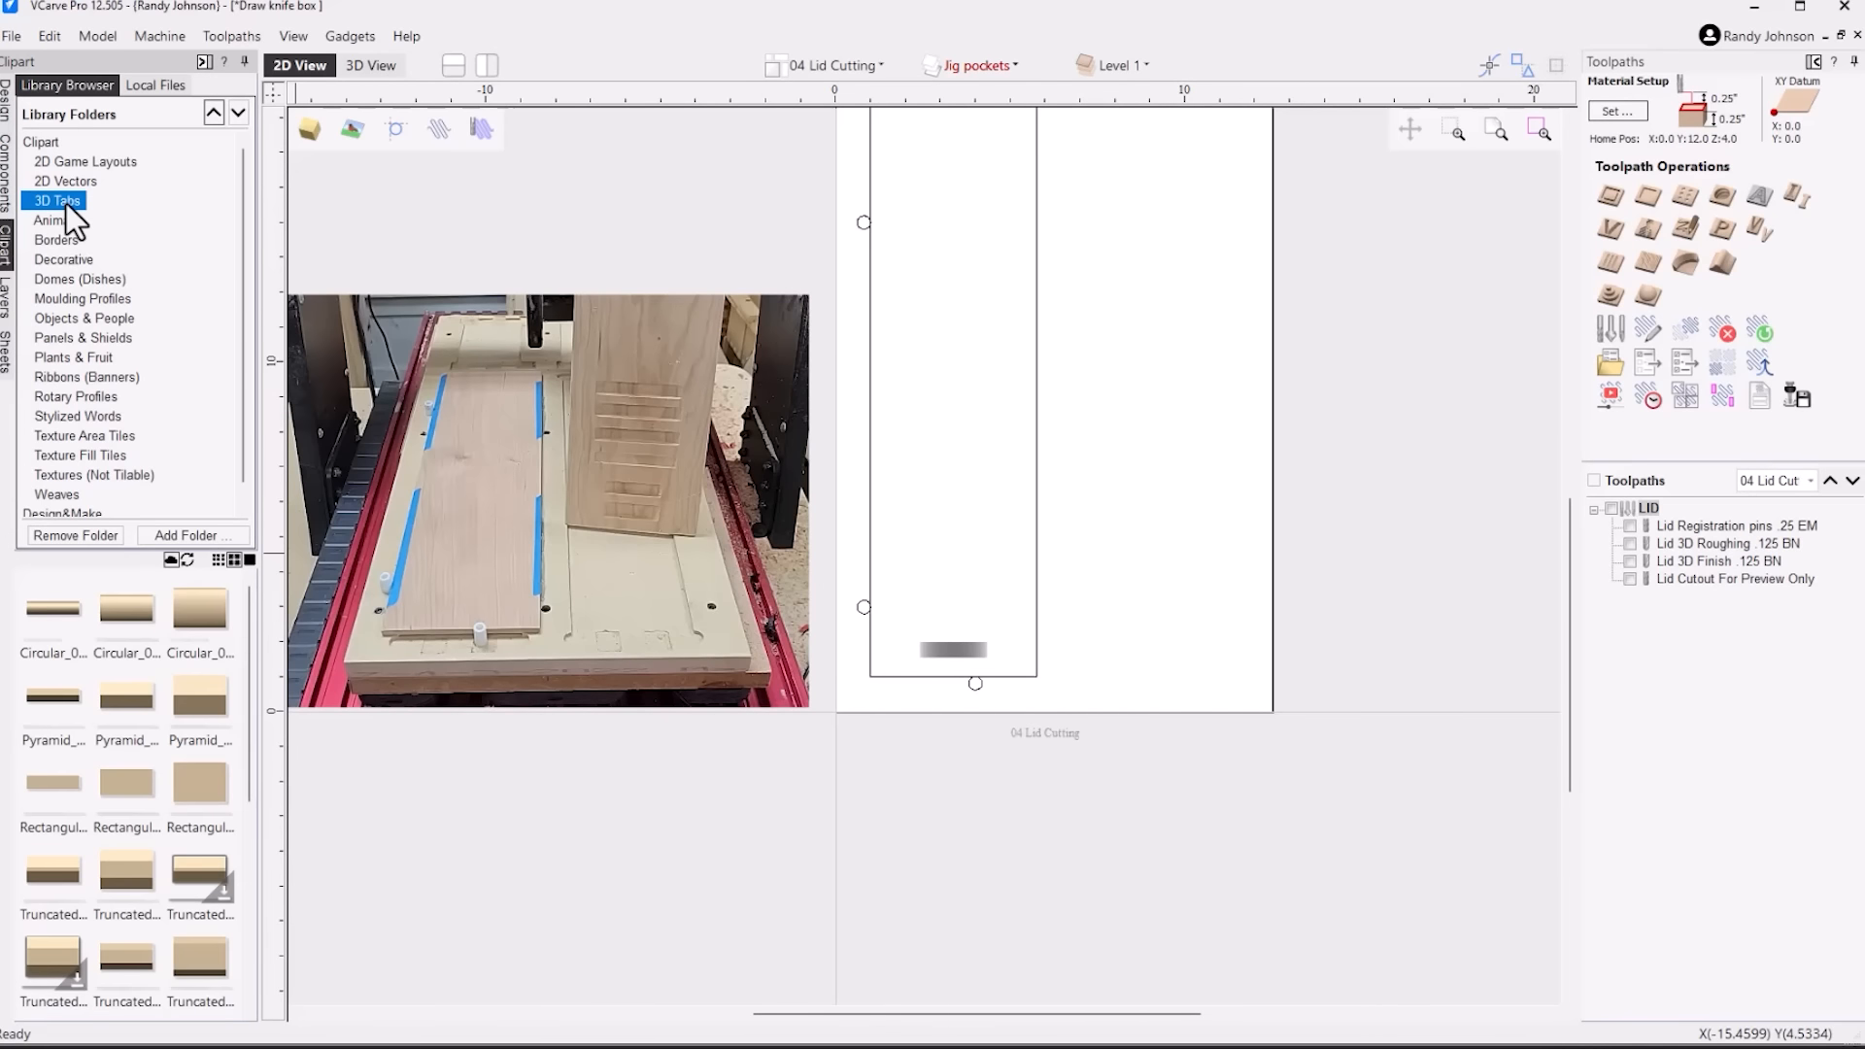
double_click(200, 616)
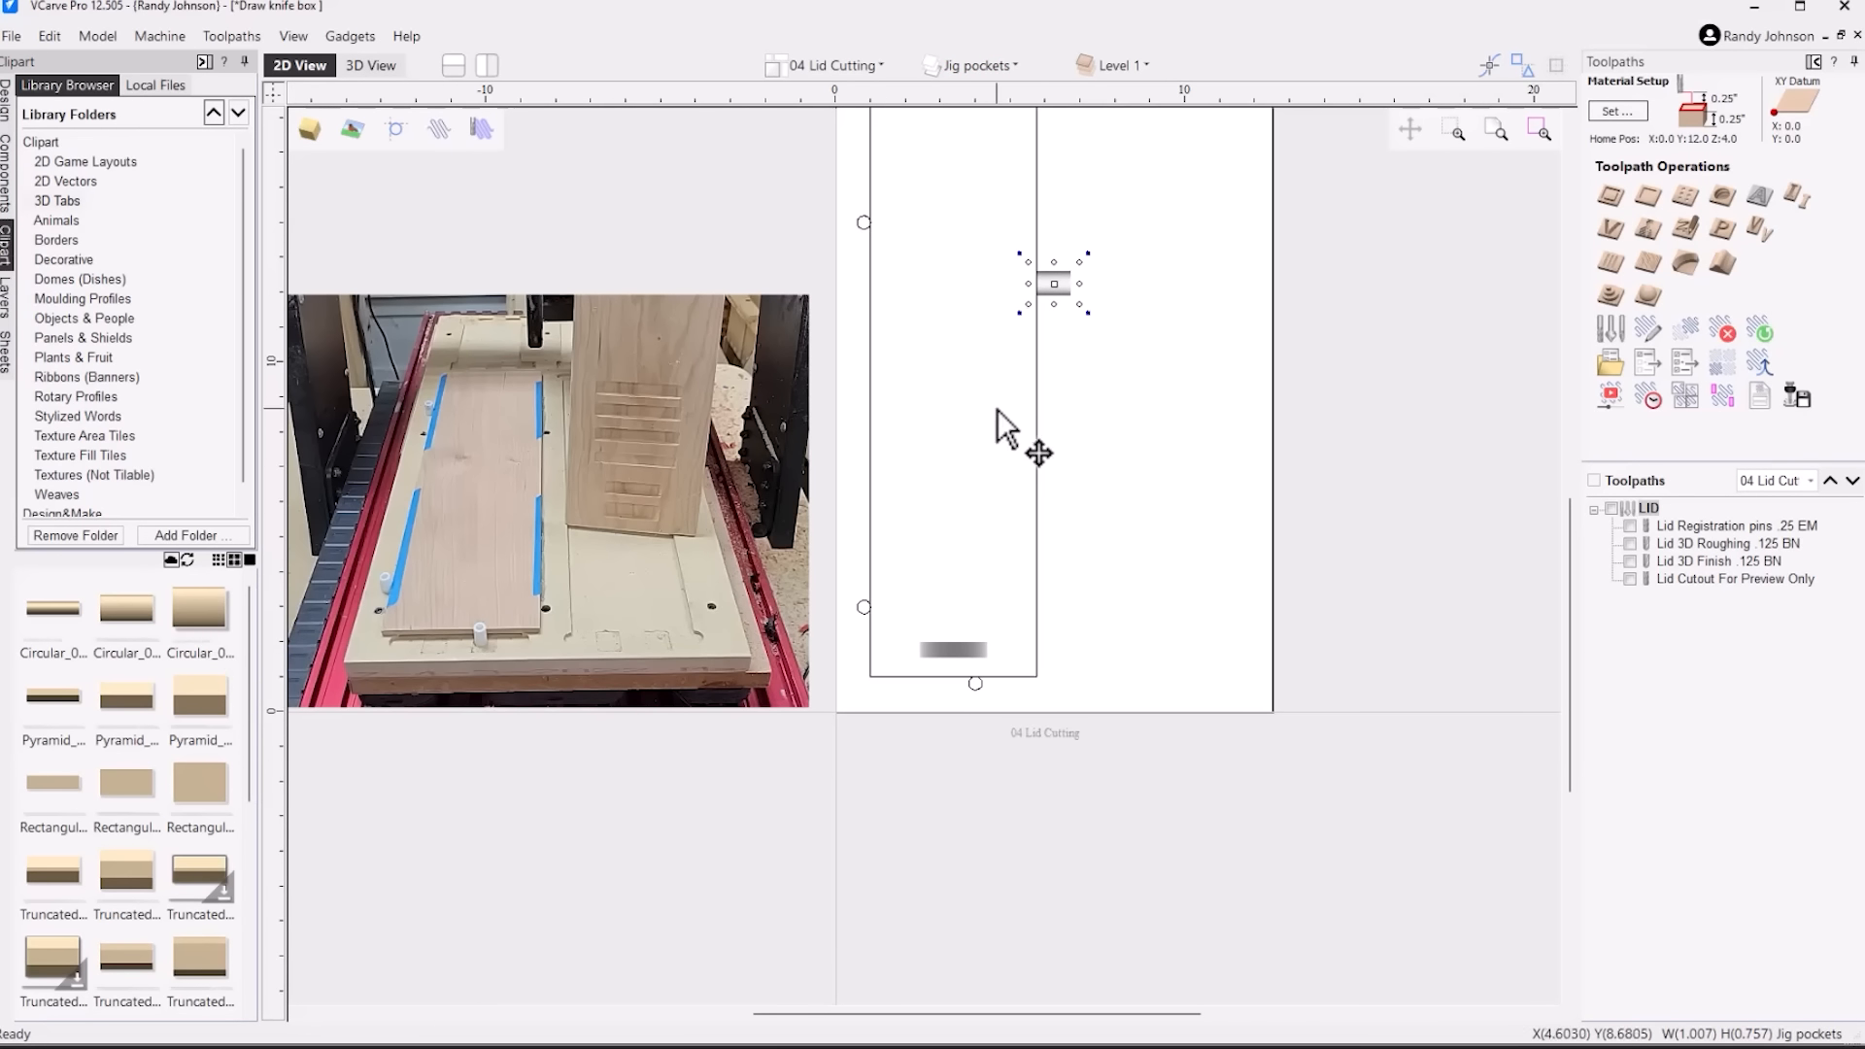
drag(1059, 284, 937, 585)
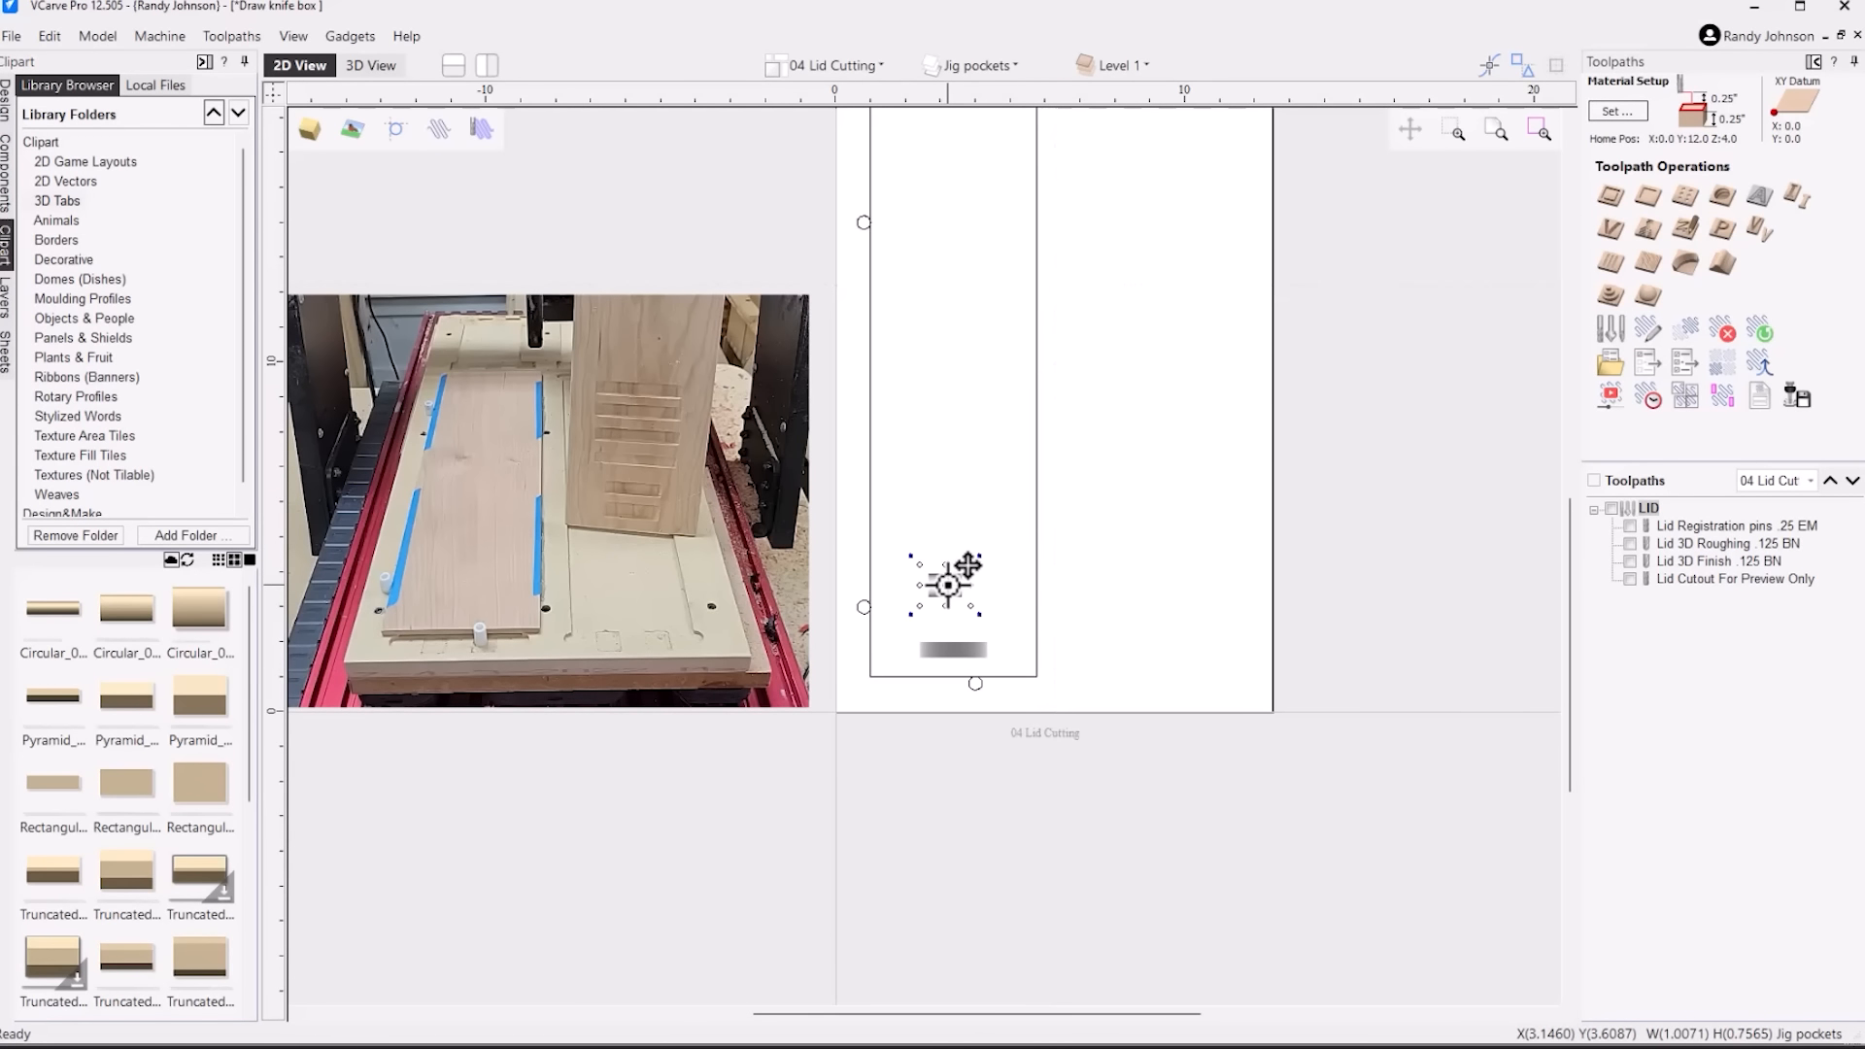
Arrange the 2D and 3D views side by side and show the circular tab and handle slot up close in 3D
click(487, 66)
click(1229, 971)
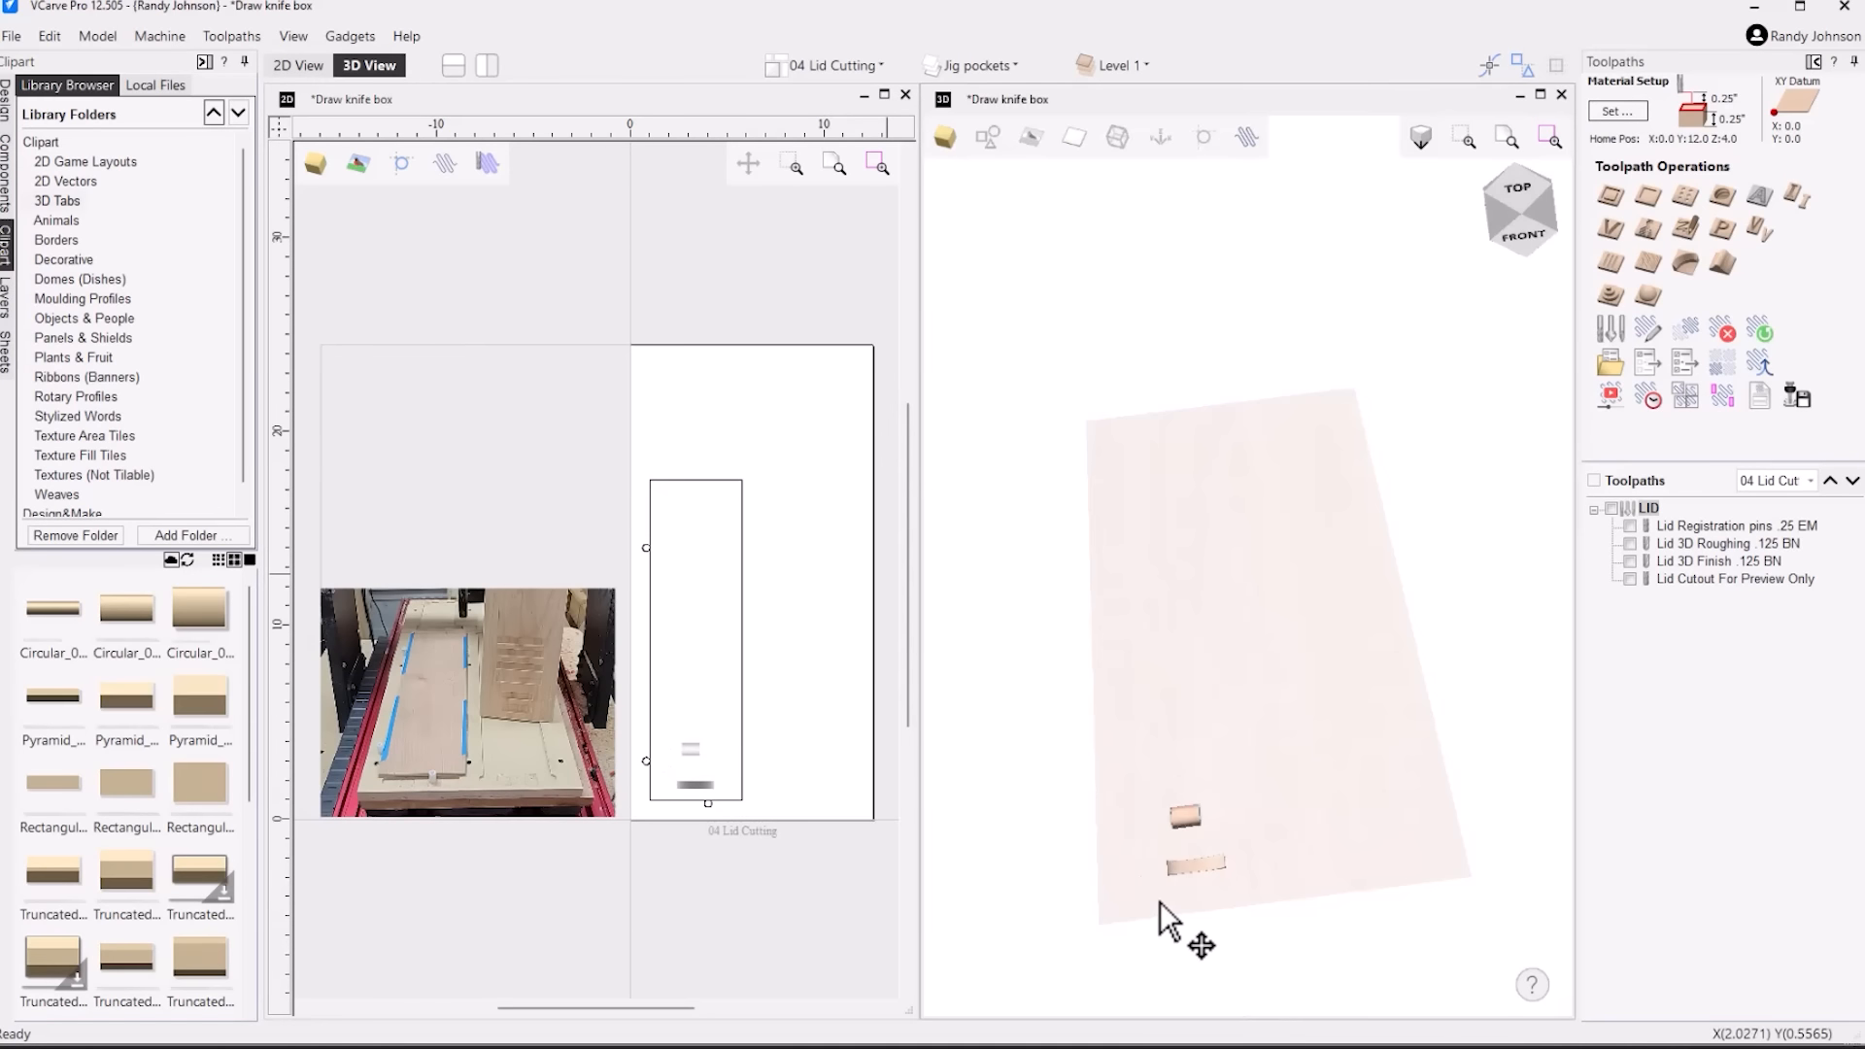
scroll(1195, 928, up, 5)
drag(1198, 521, 1357, 510)
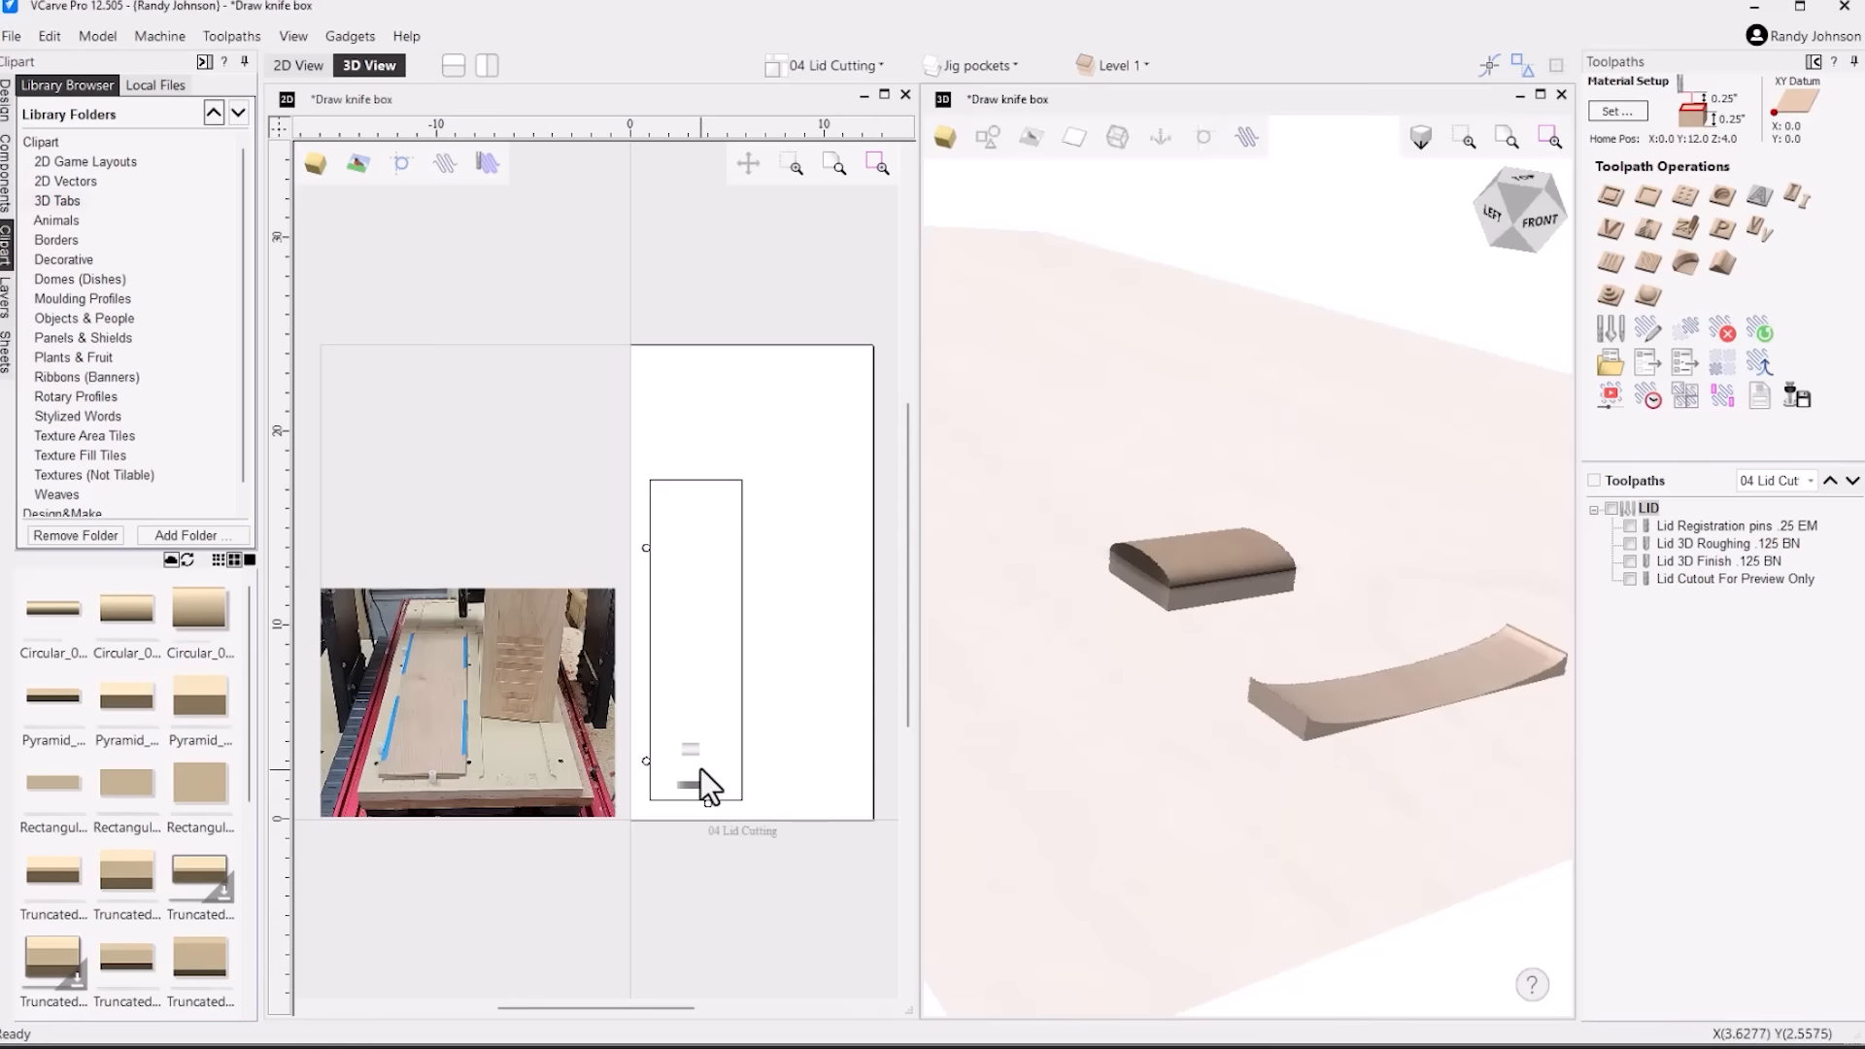
Rotate the circular tab component above the handle slot by 90 degrees
click(684, 750)
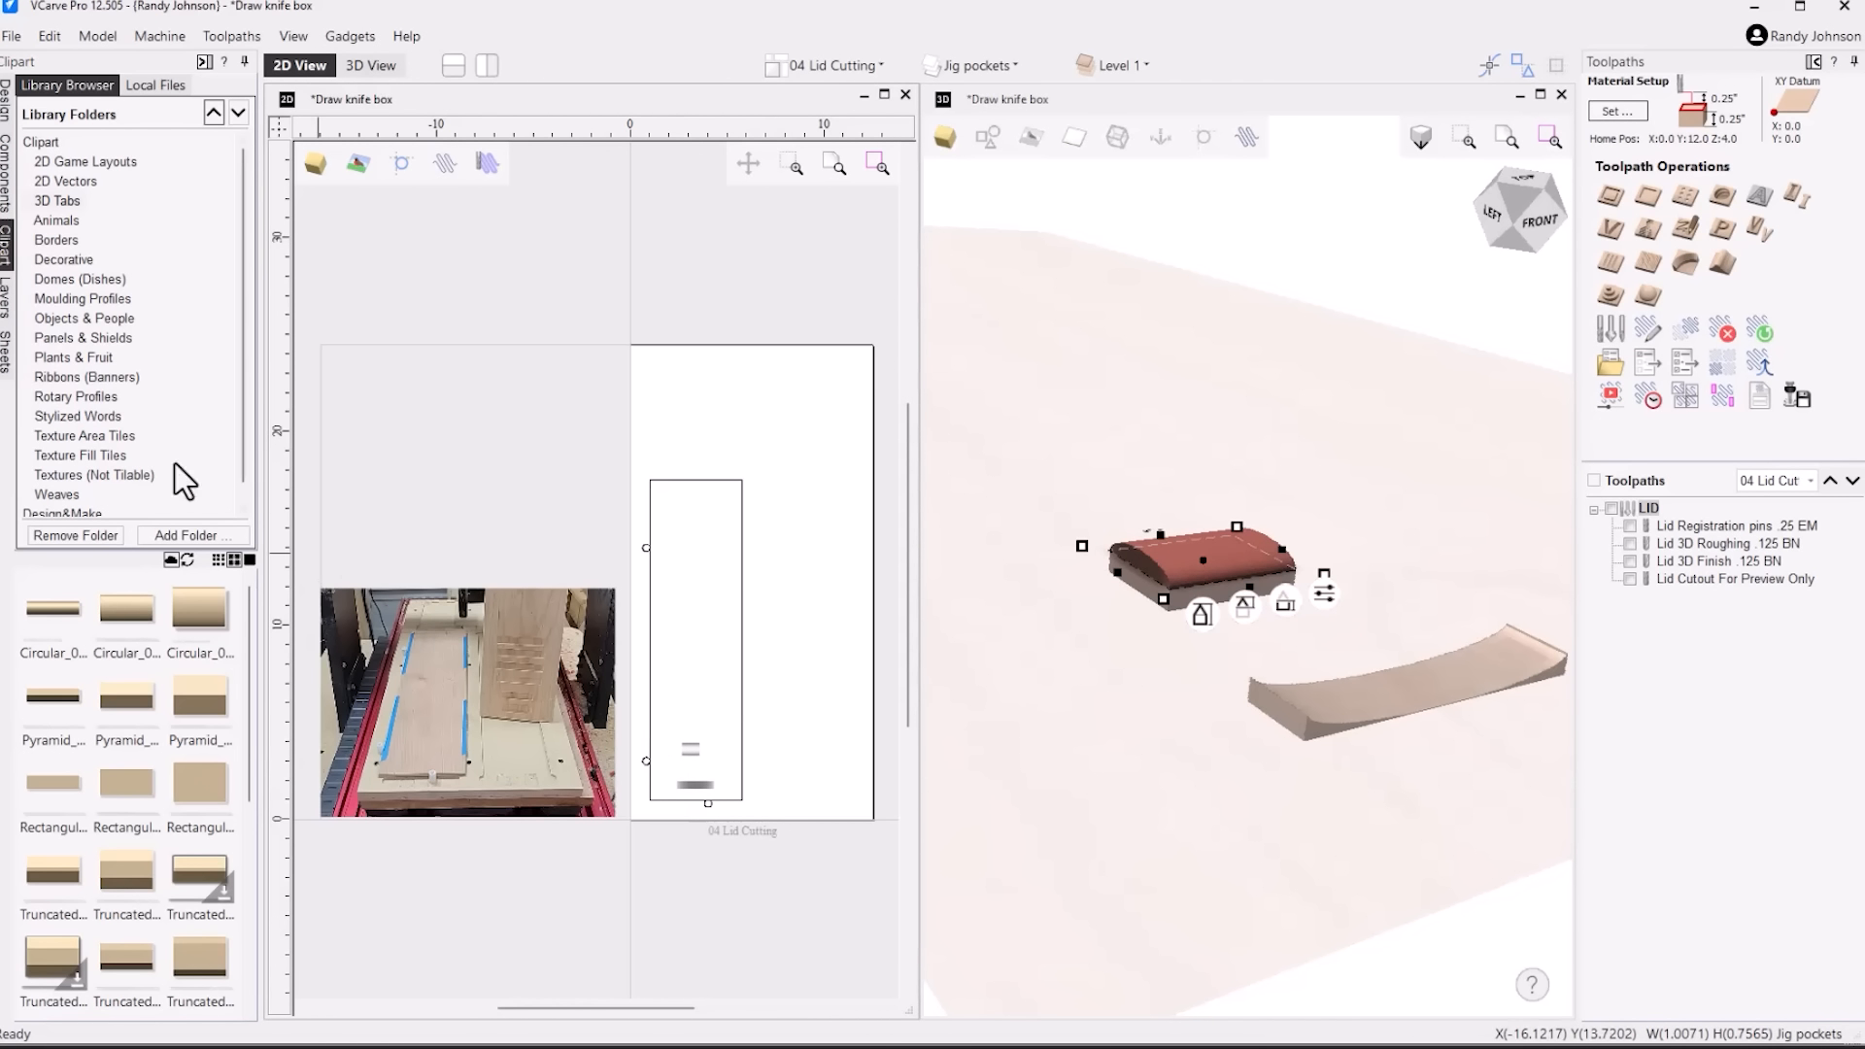
click(8, 112)
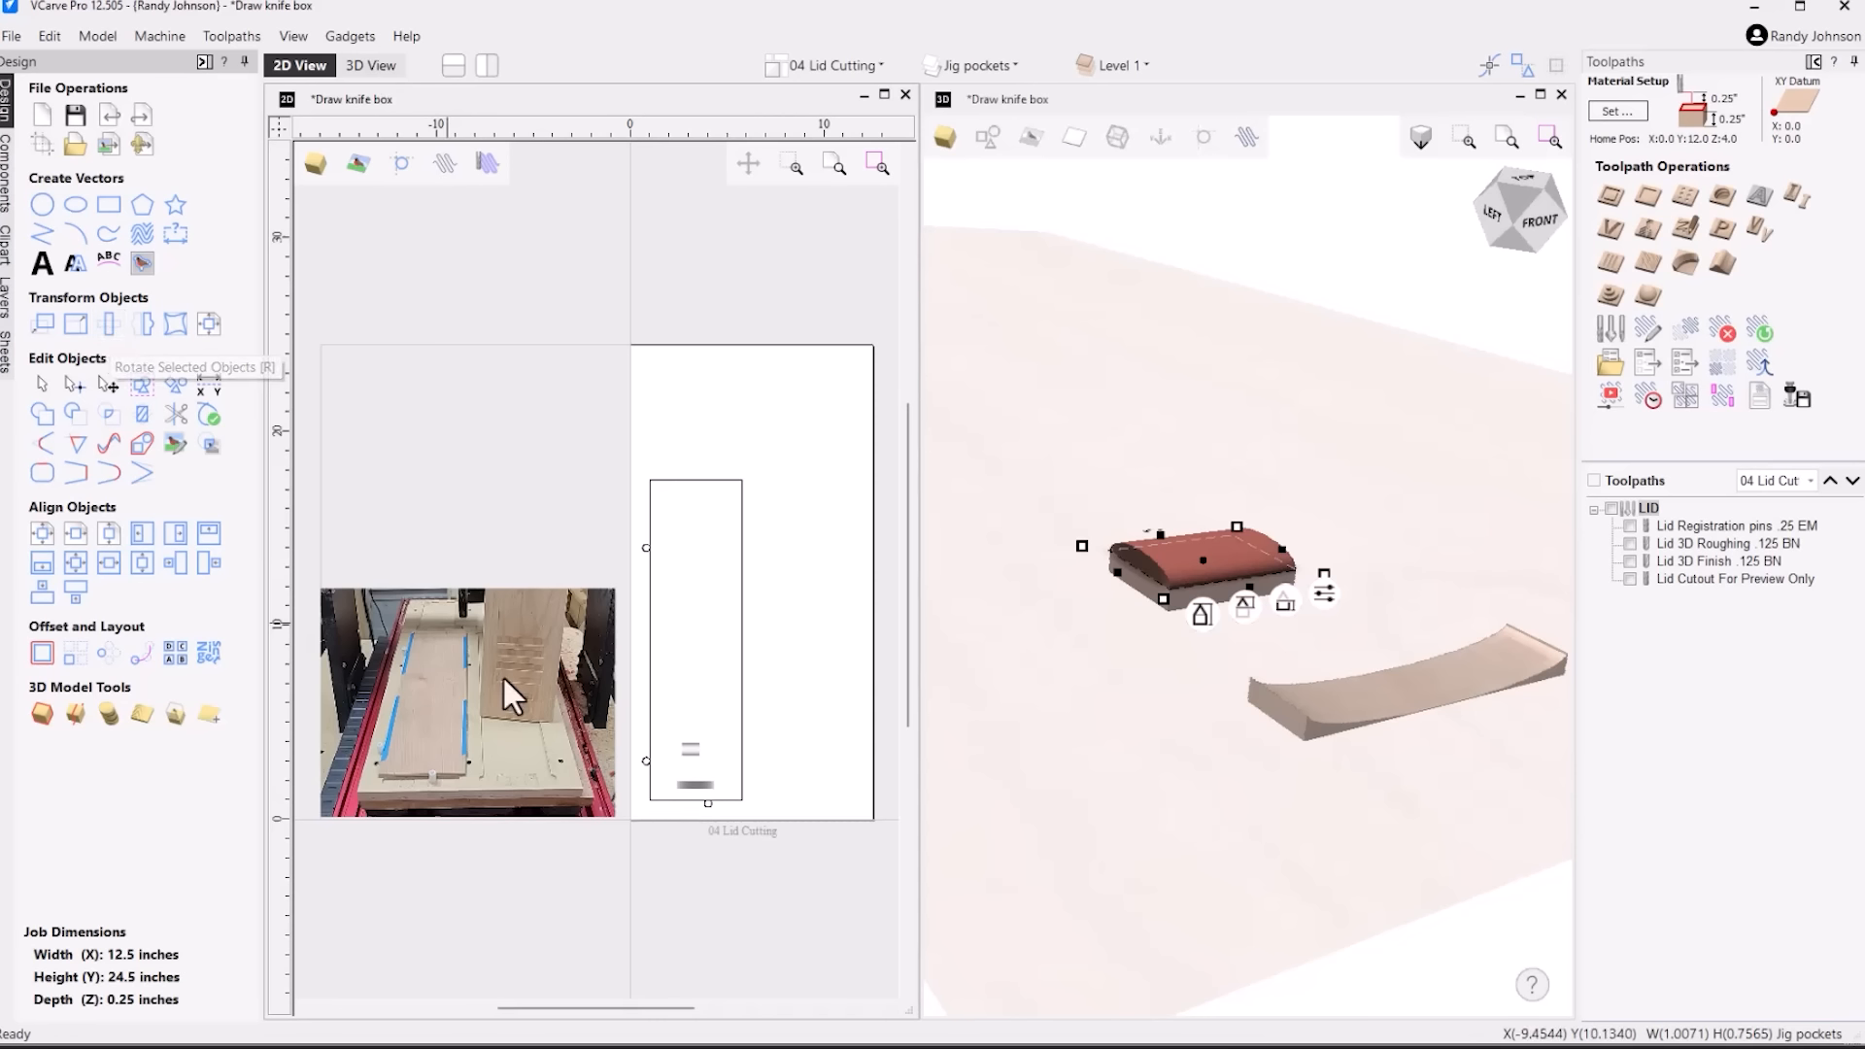
click(687, 750)
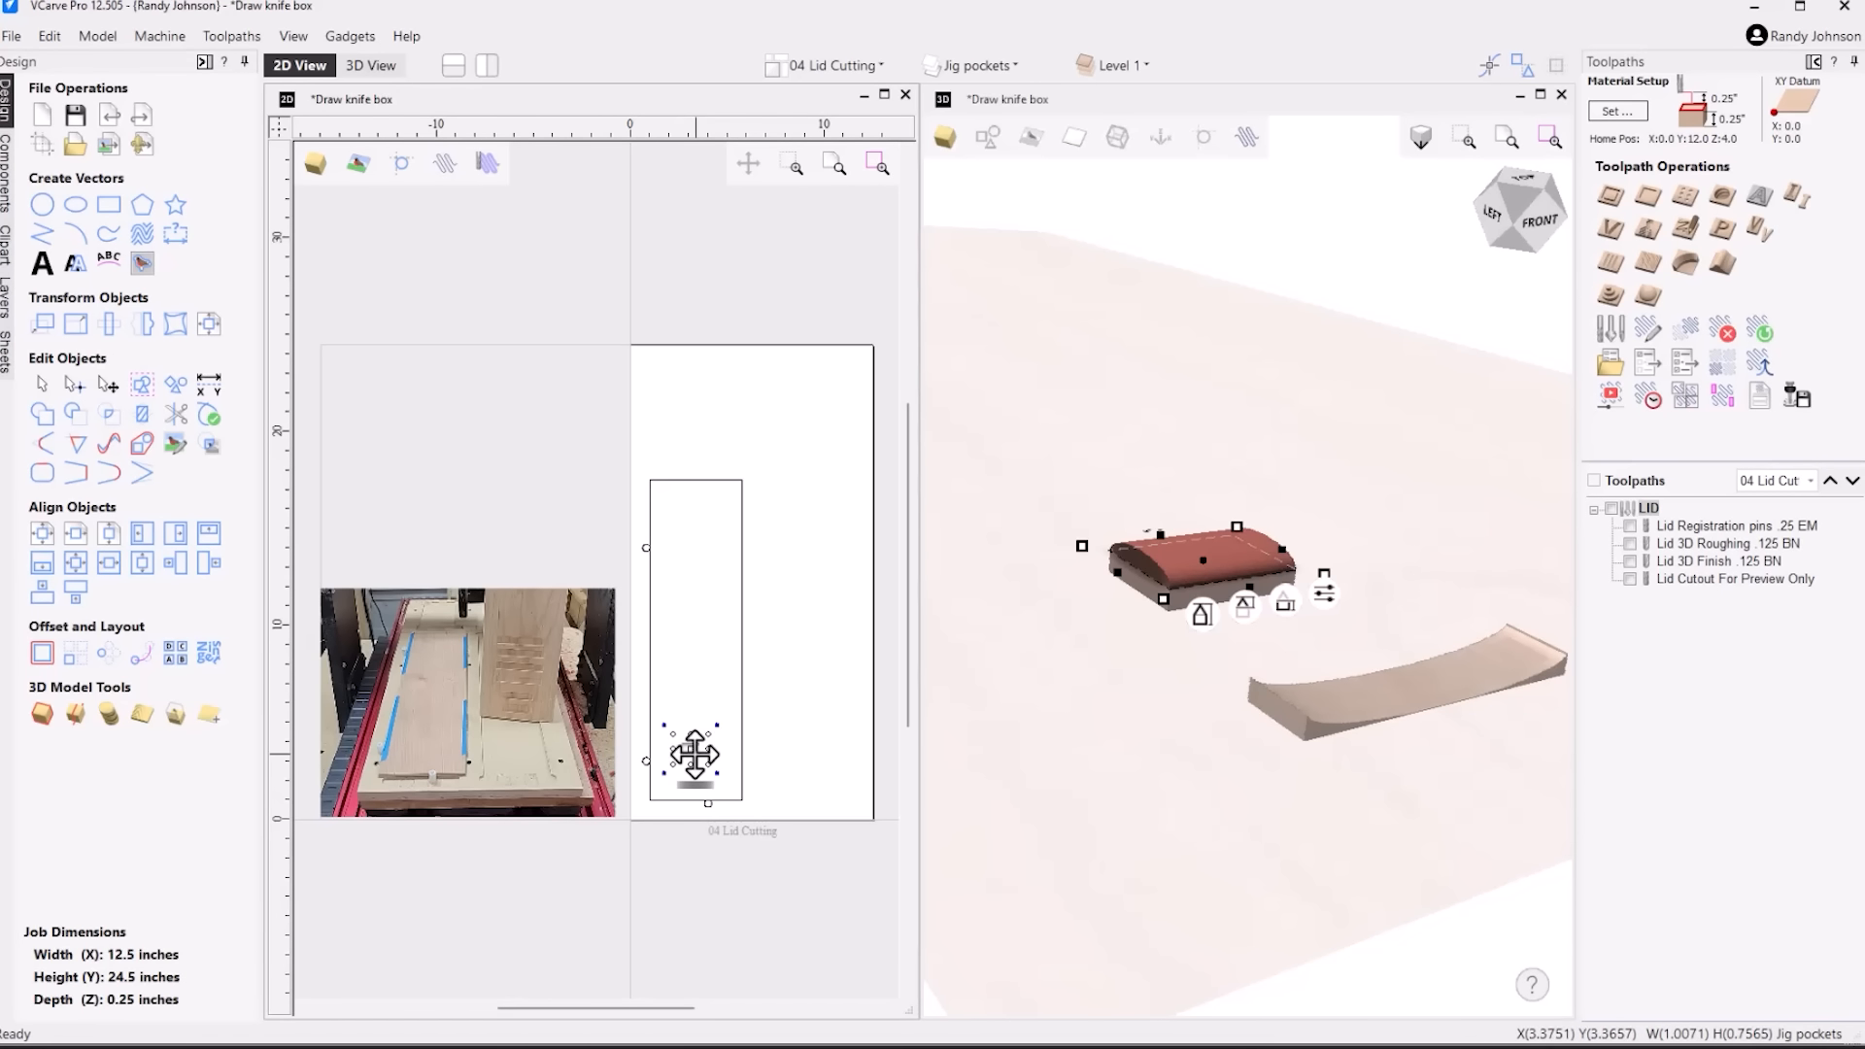
scroll(691, 747, up, 5)
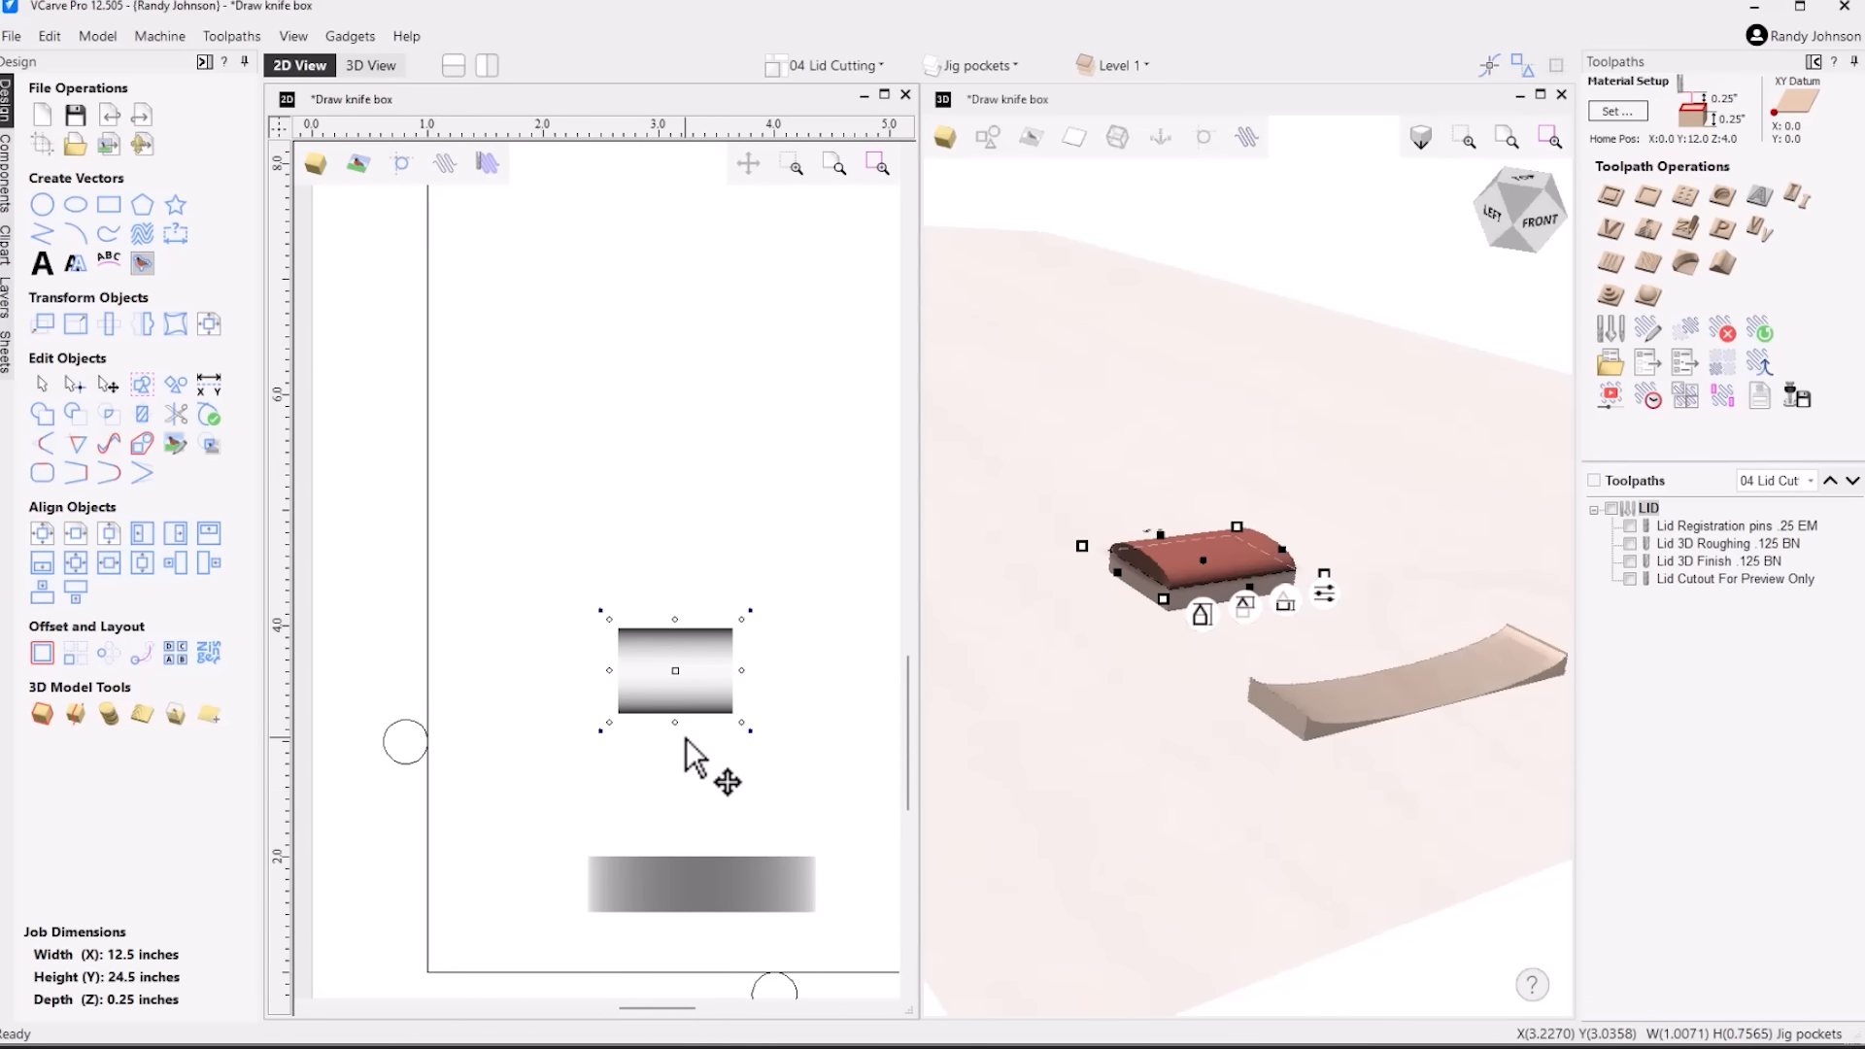
key(9)
key(9)
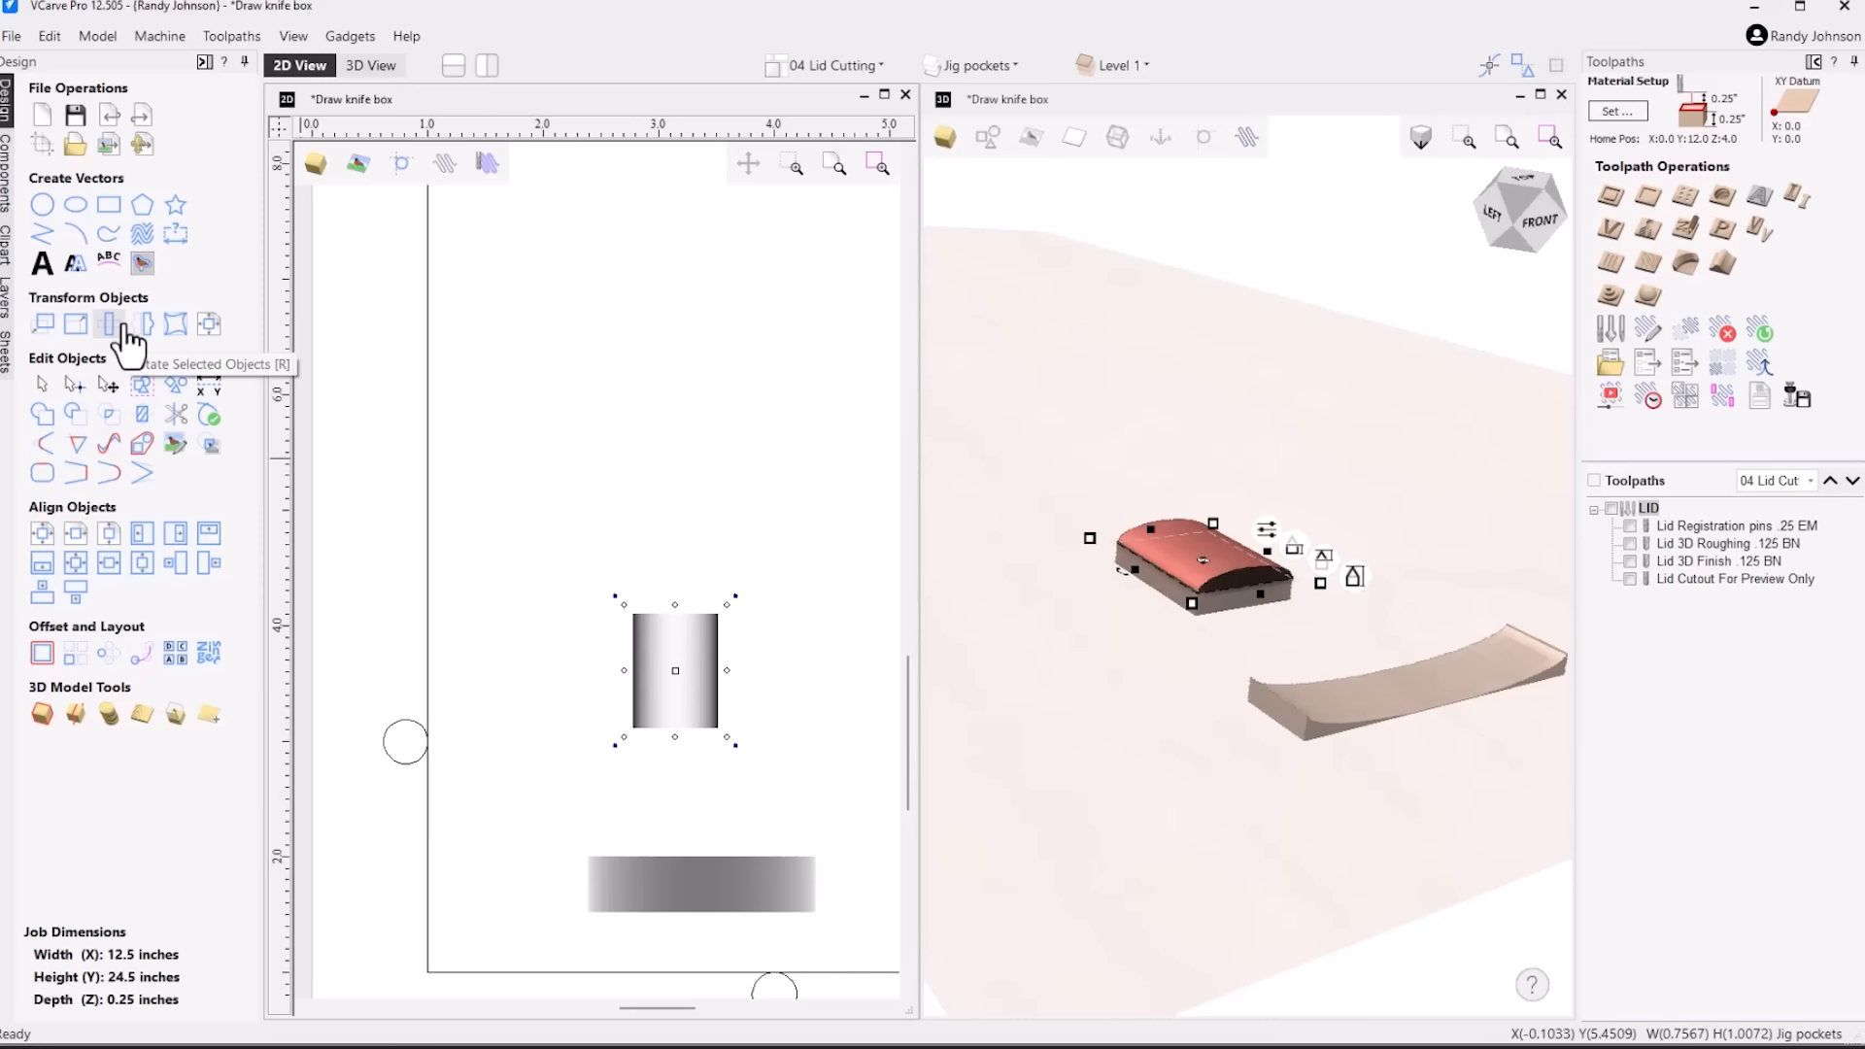
Unlink the XY scaling and set the circular tab's size to .5 inches wide and 2 inches high
click(76, 324)
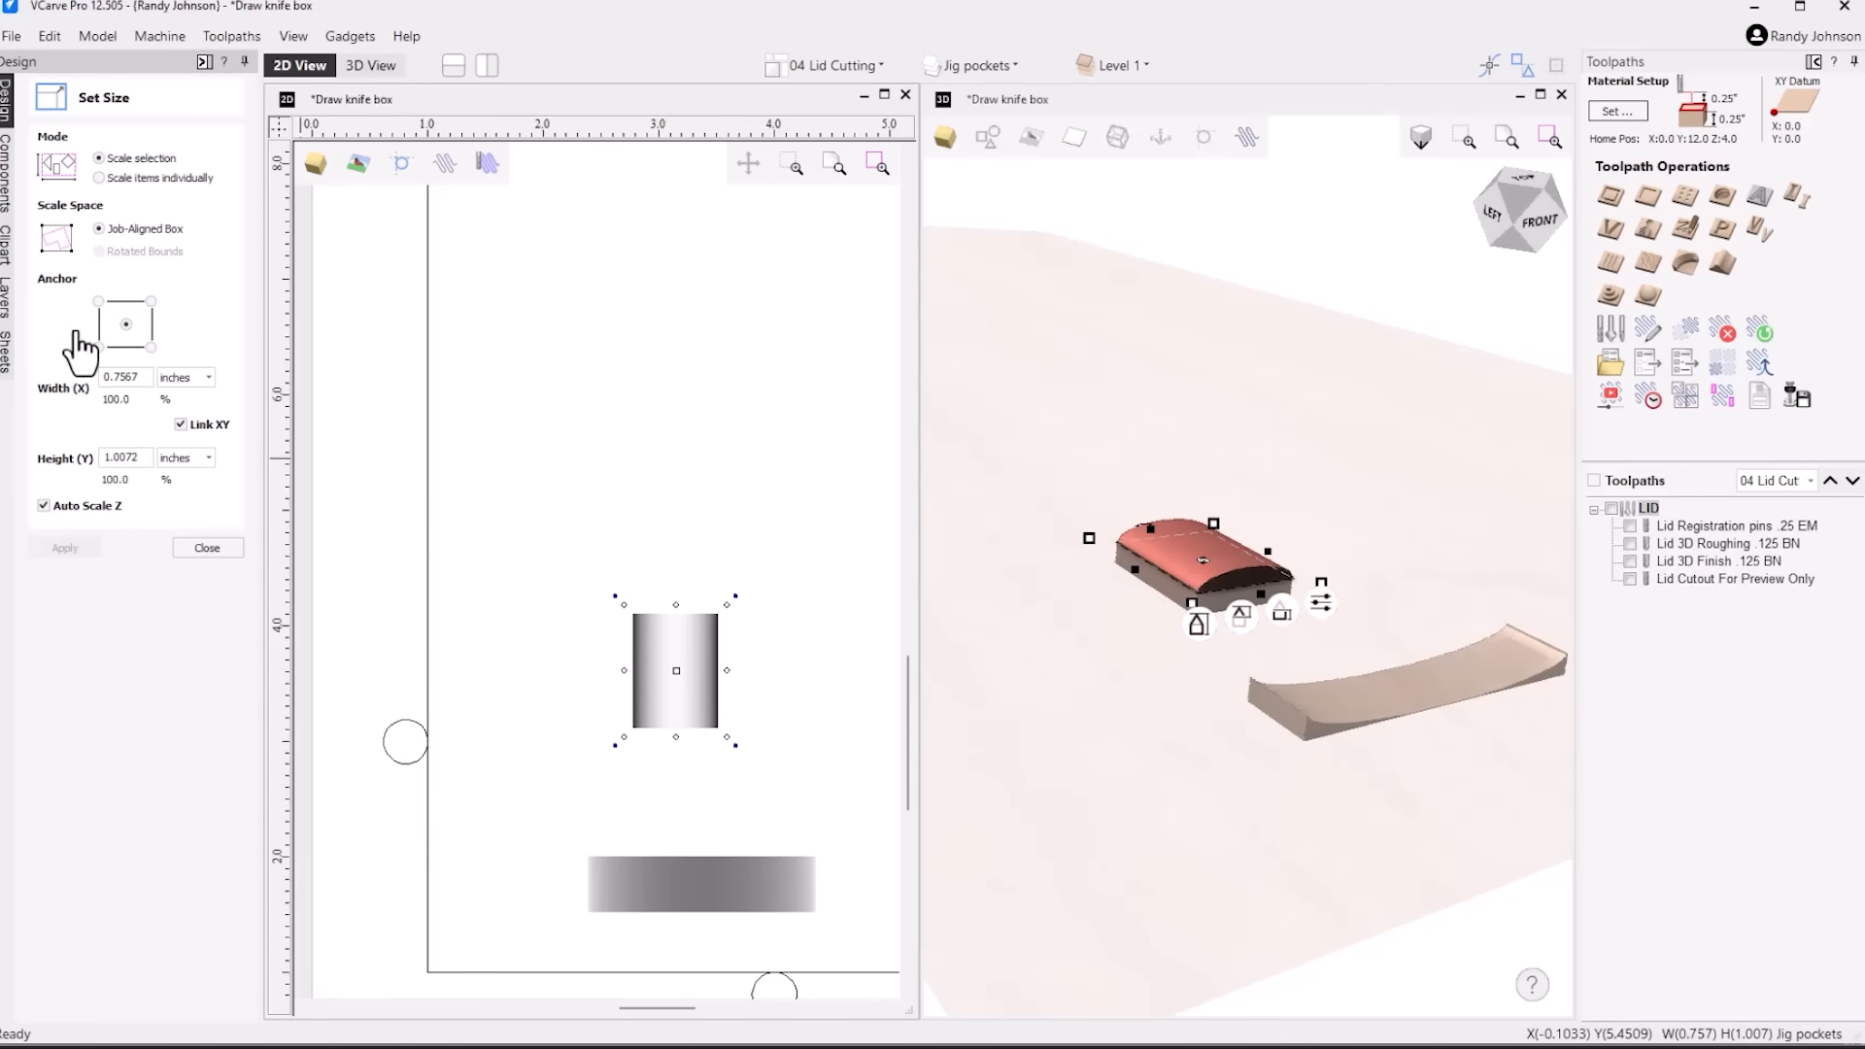
click(182, 425)
double_click(143, 378)
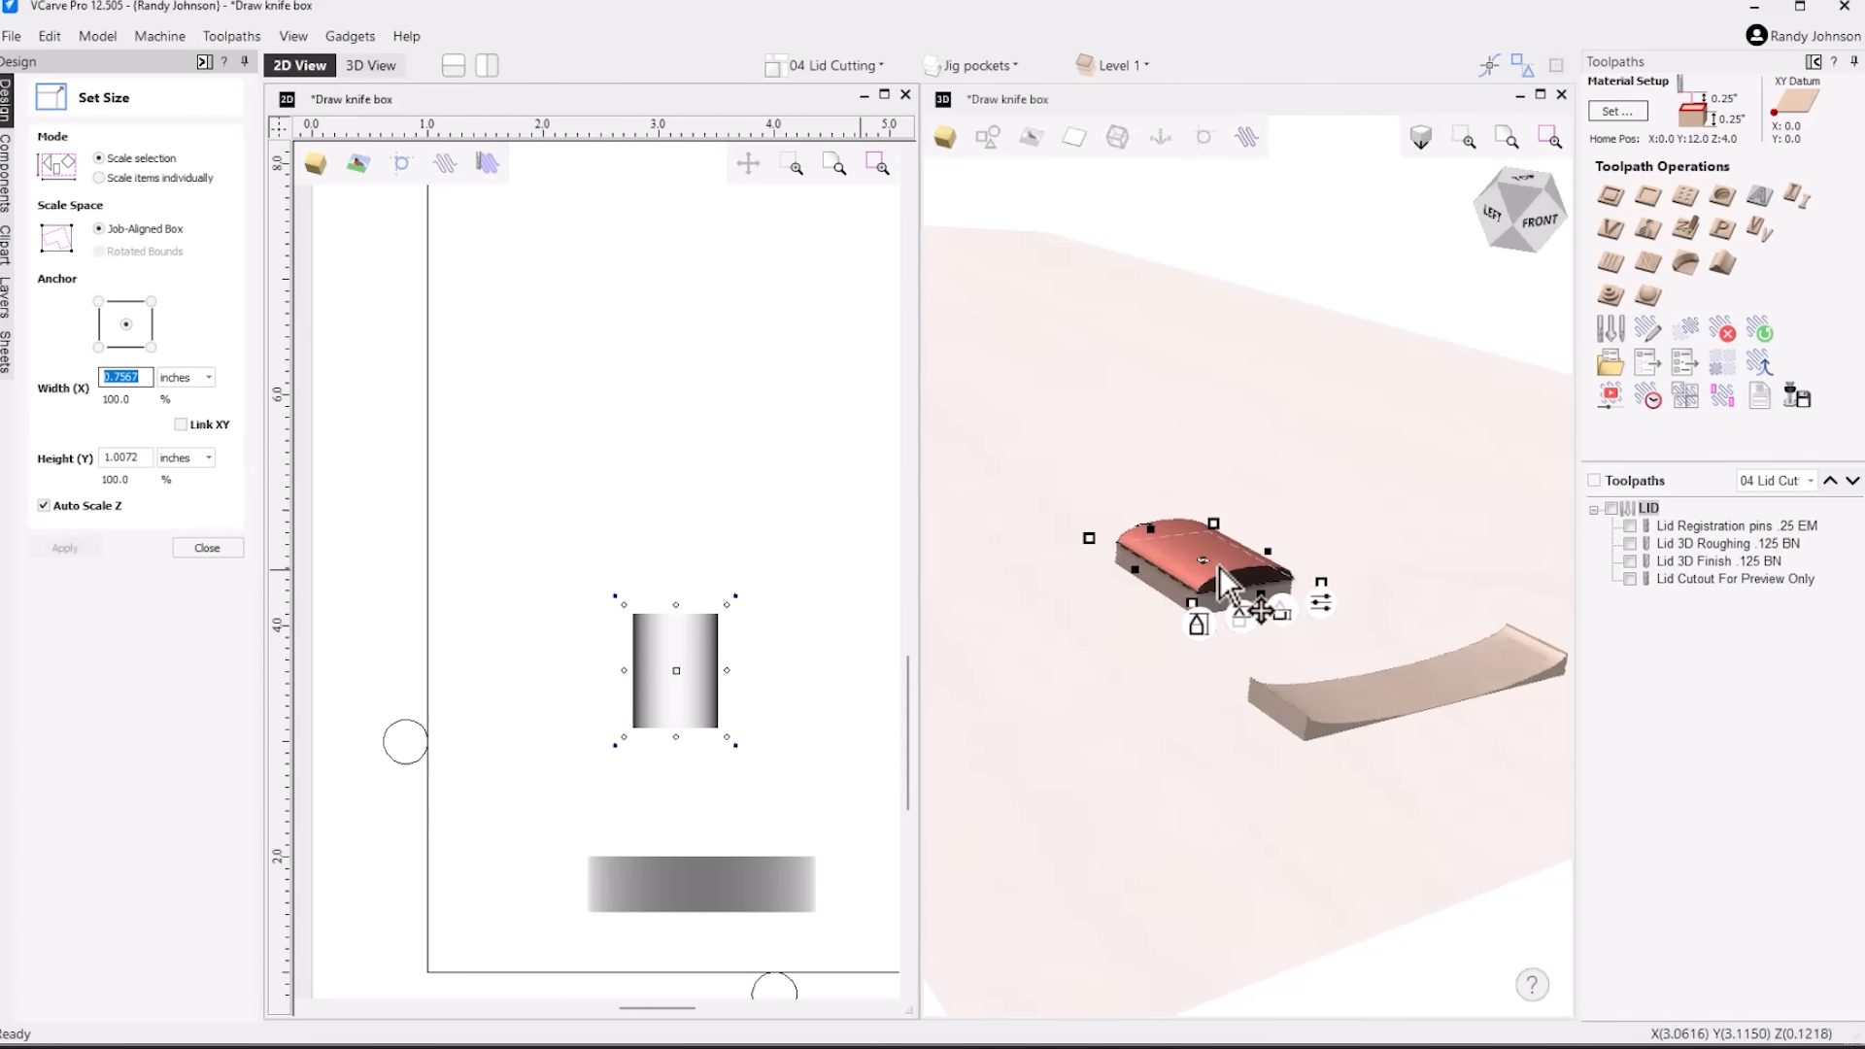
text(.5)
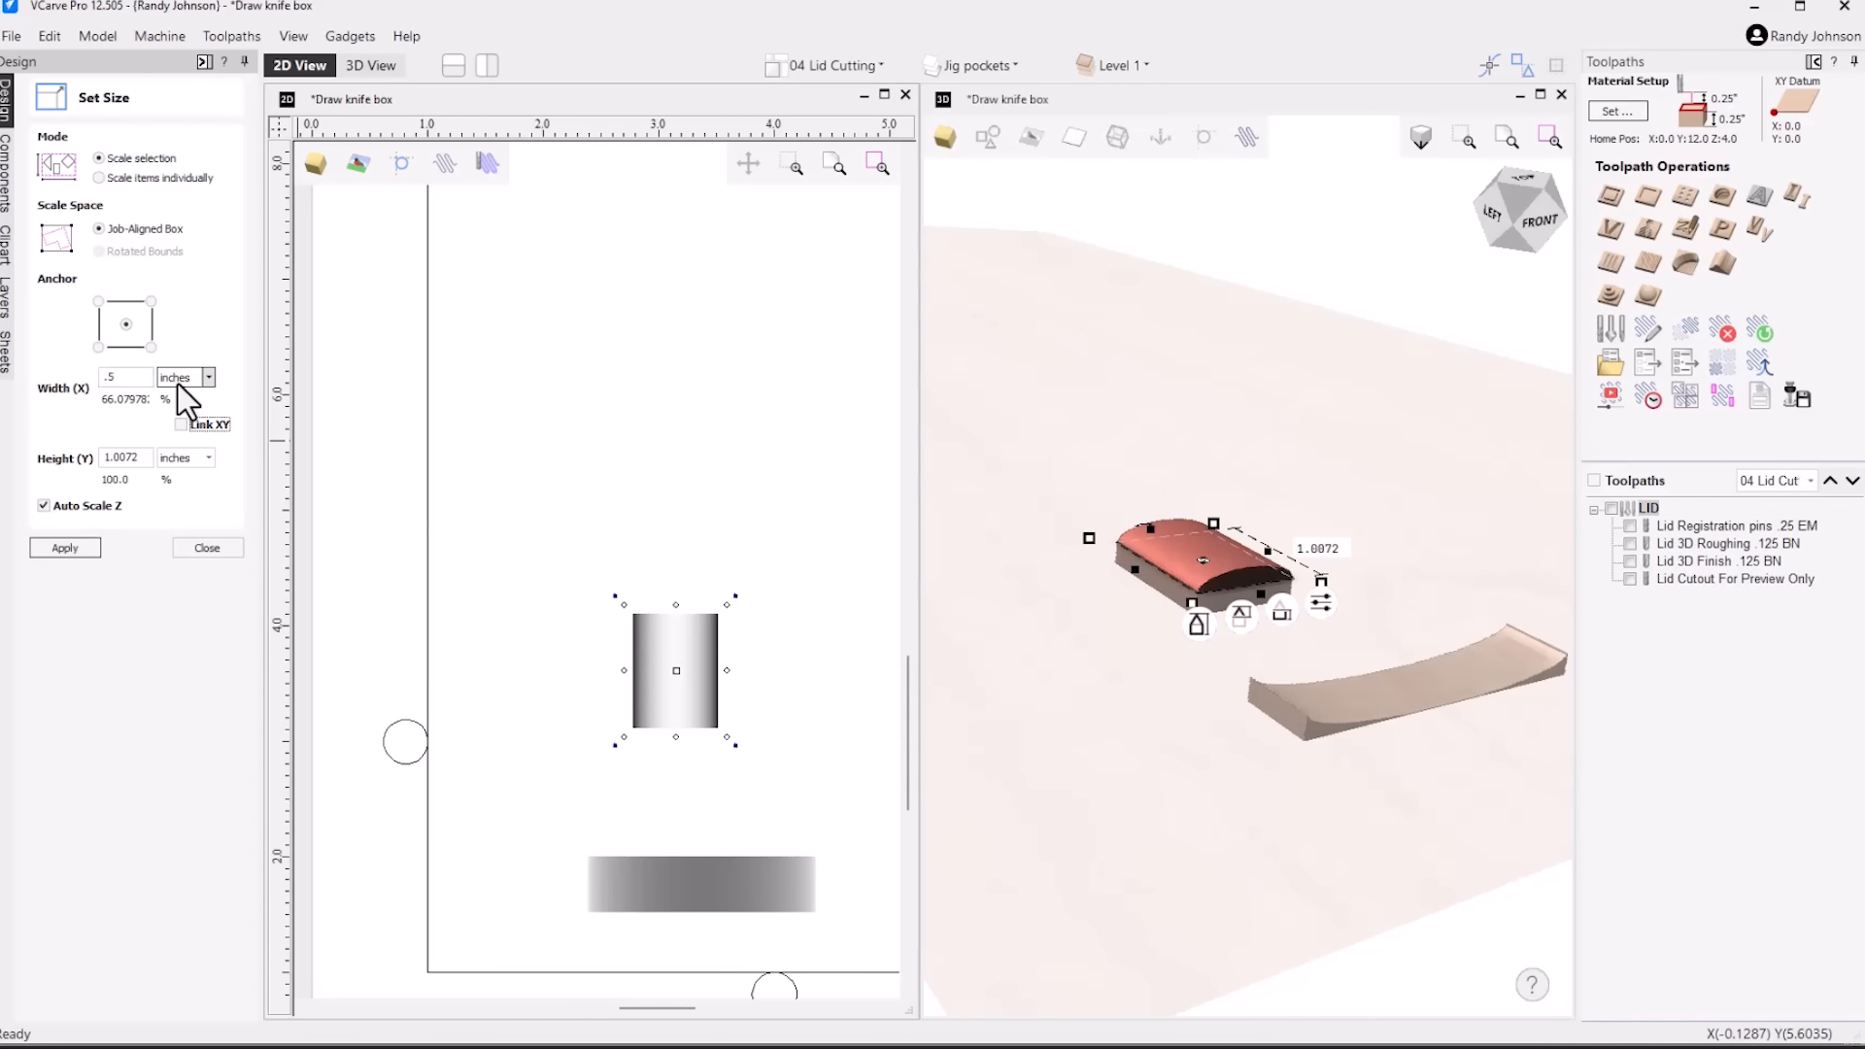
key(Tab)
key(Tab)
text(2)
click(67, 550)
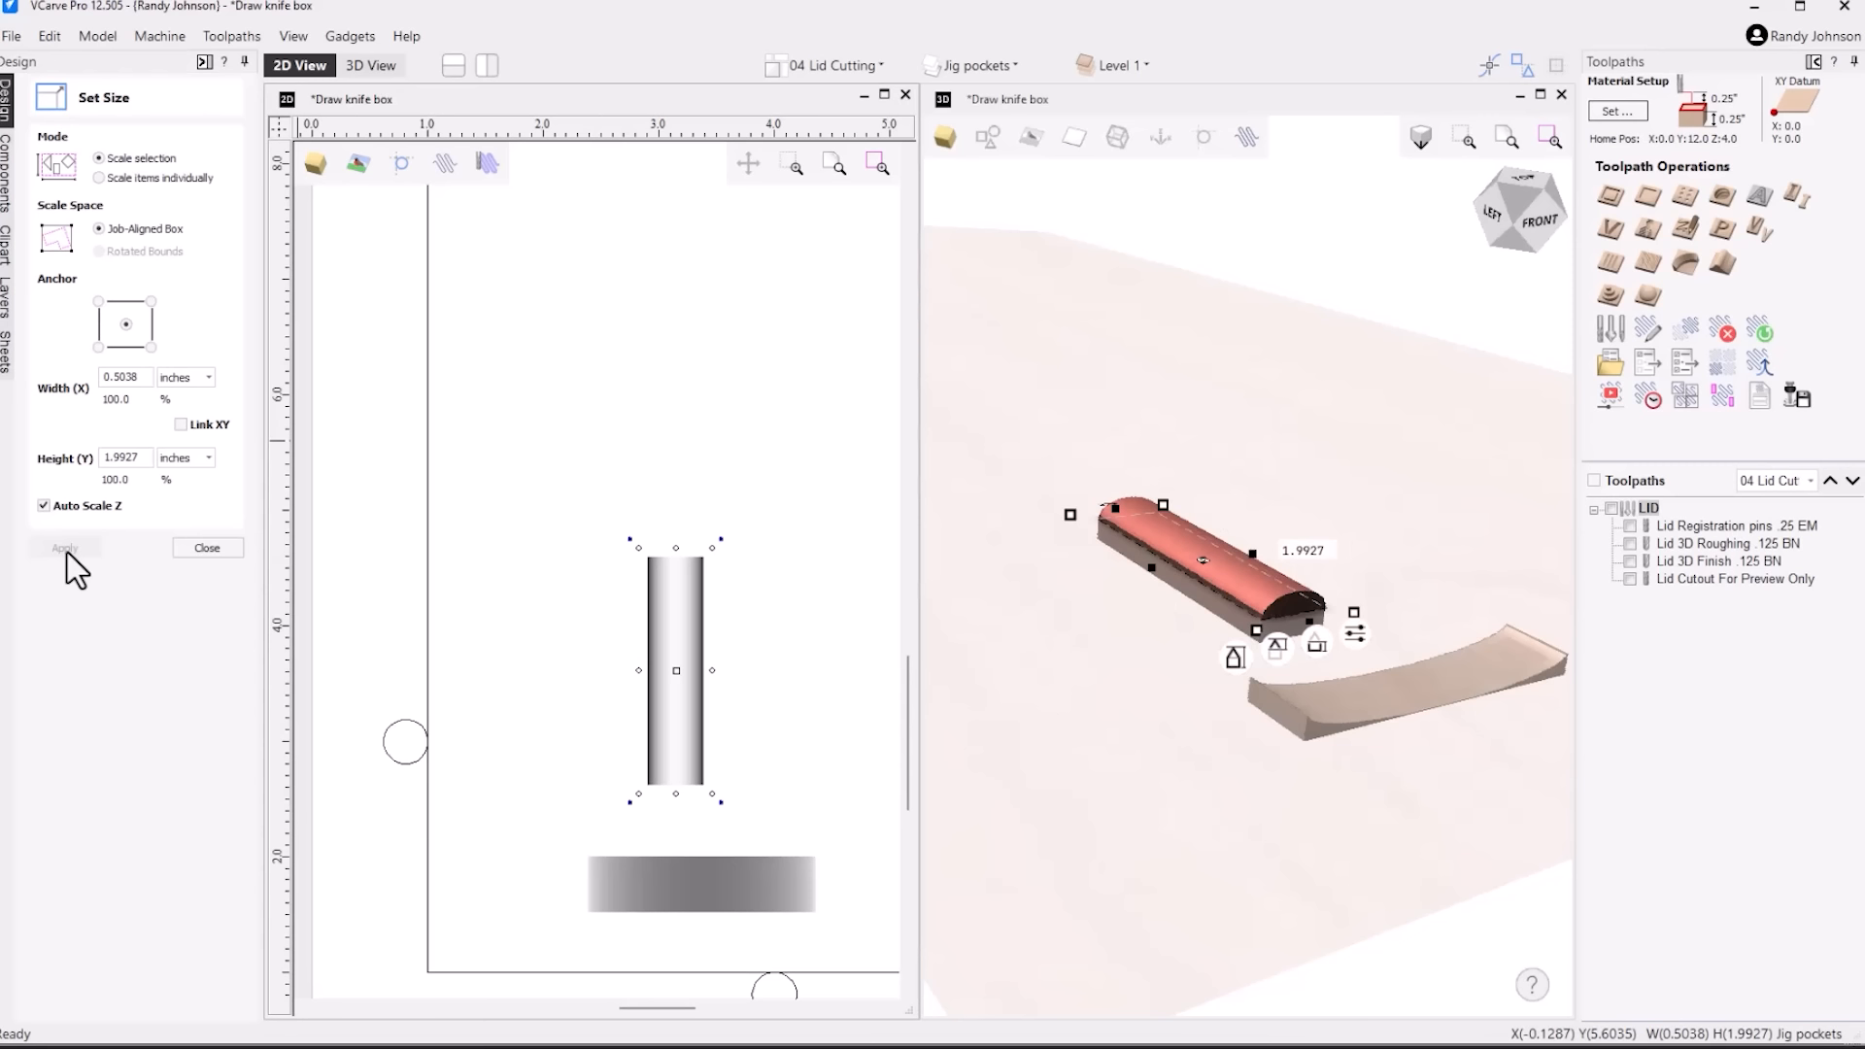
Resize the circular tab to 2 inches wide and .5 inches high, turn off Auto Scale Z, and finish sizing
double_click(122, 377)
text(2)
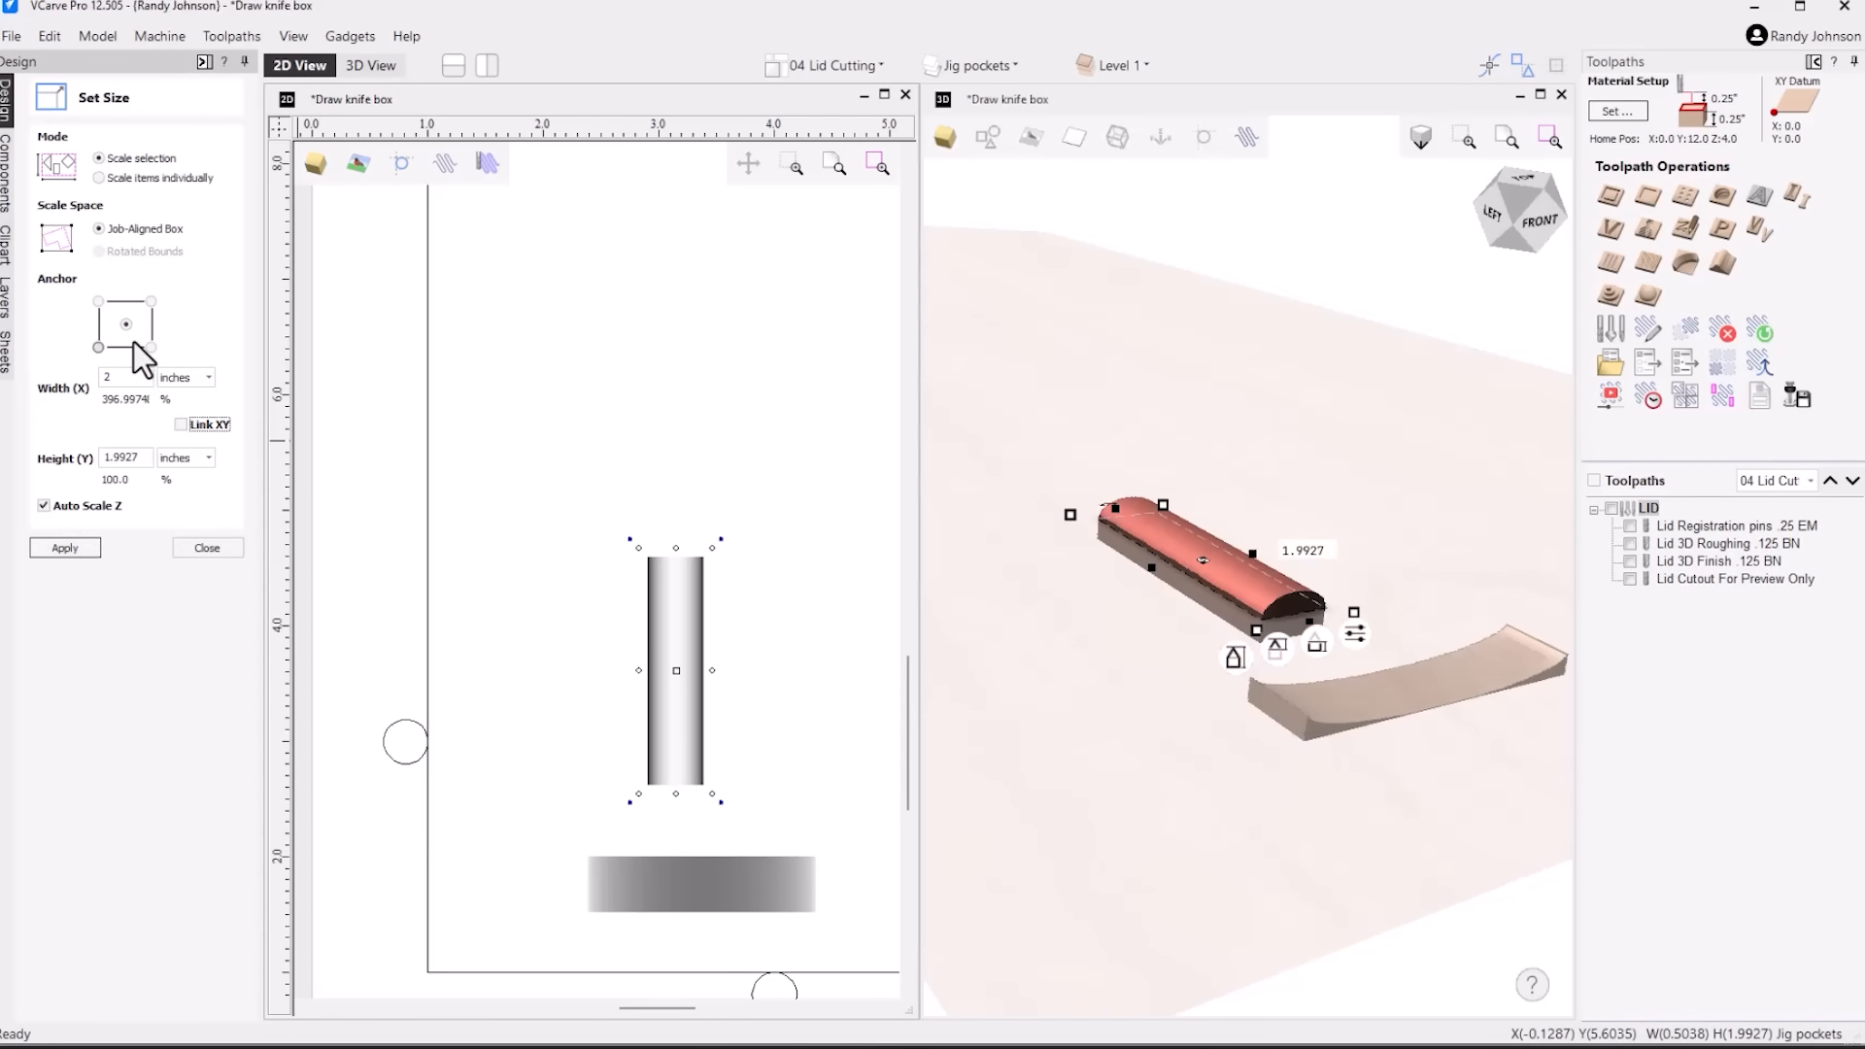
double_click(124, 456)
text(.5)
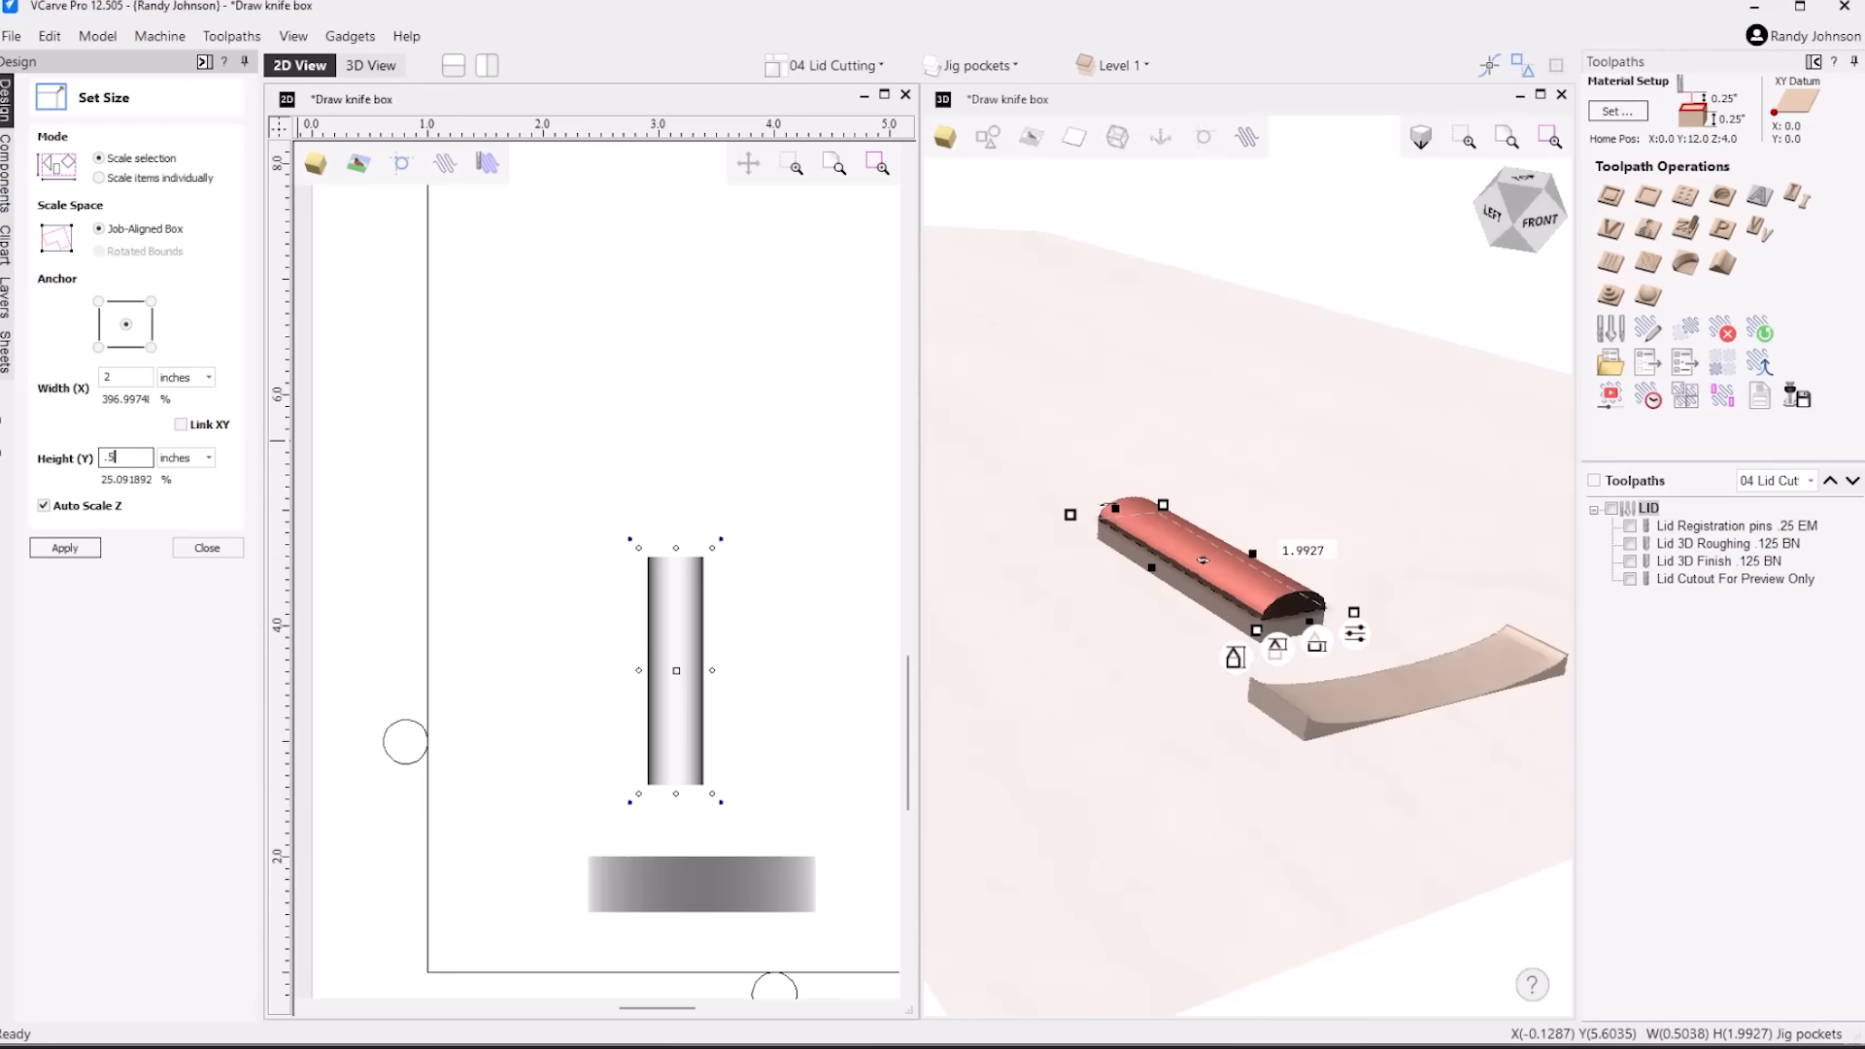
key(Tab)
click(68, 548)
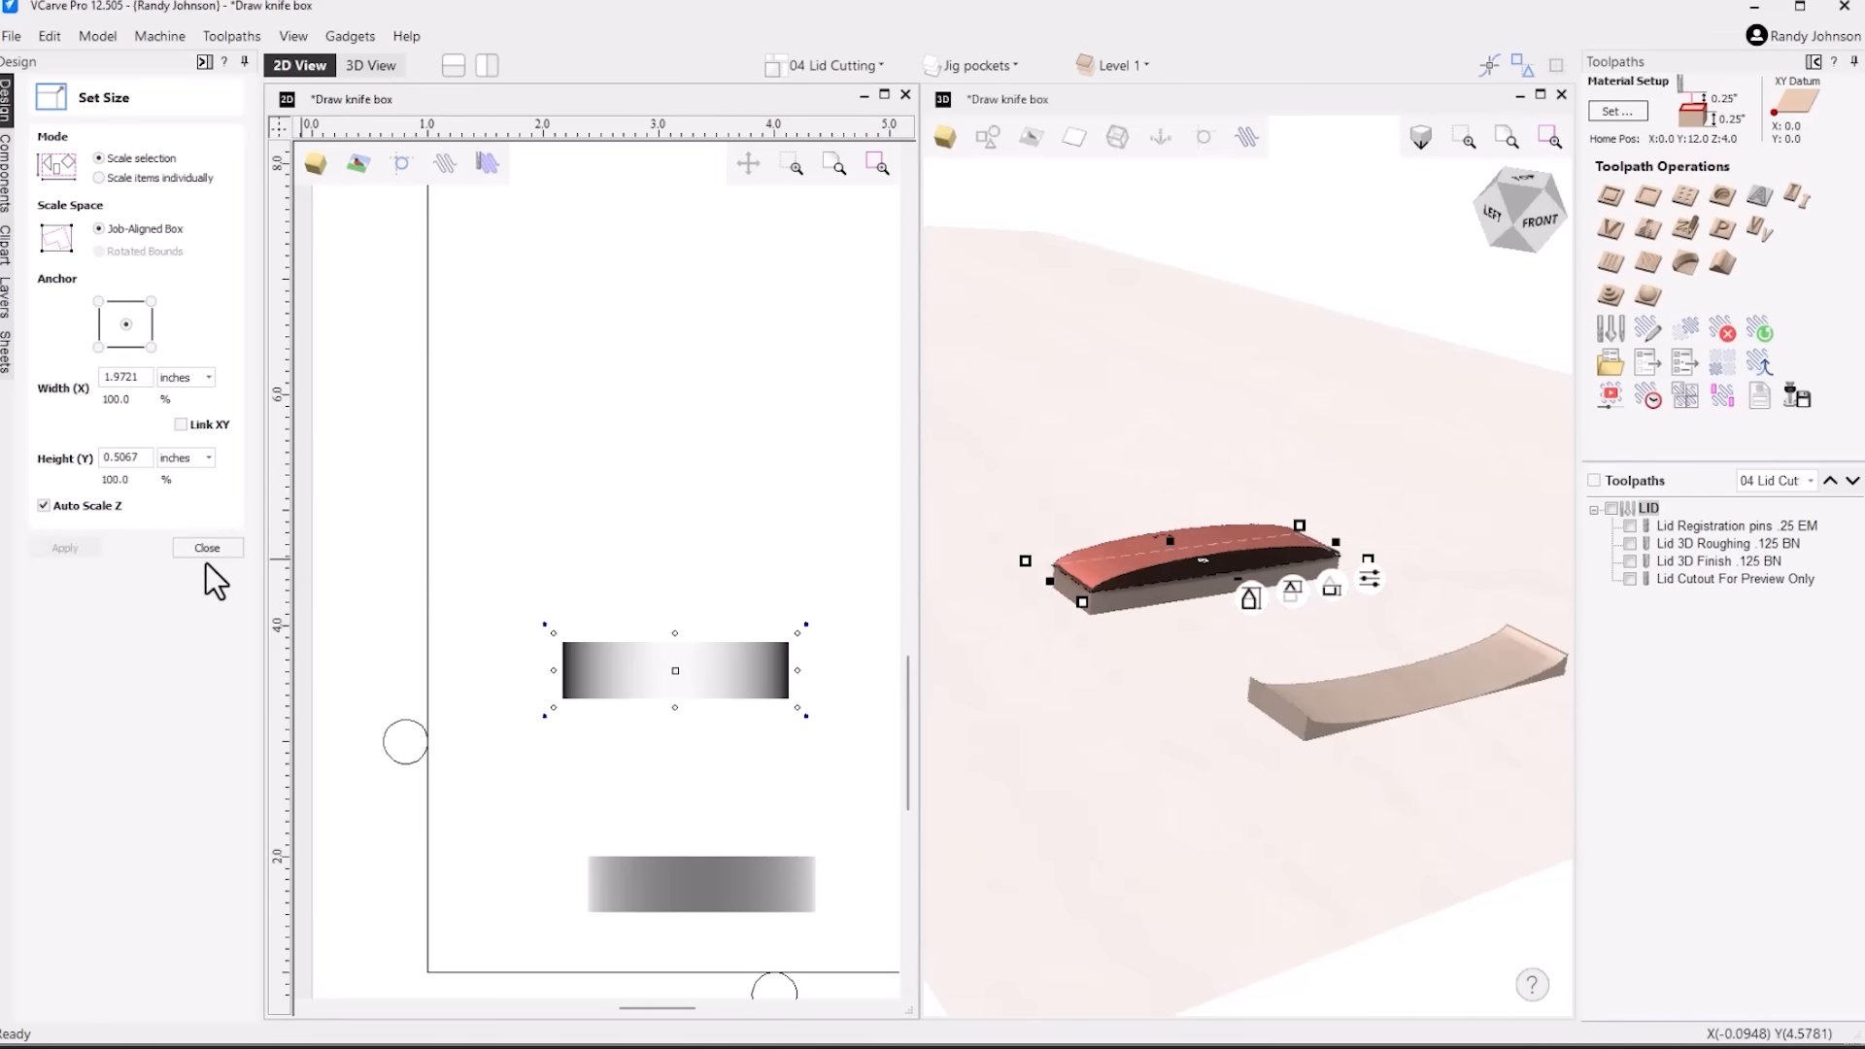
click(44, 506)
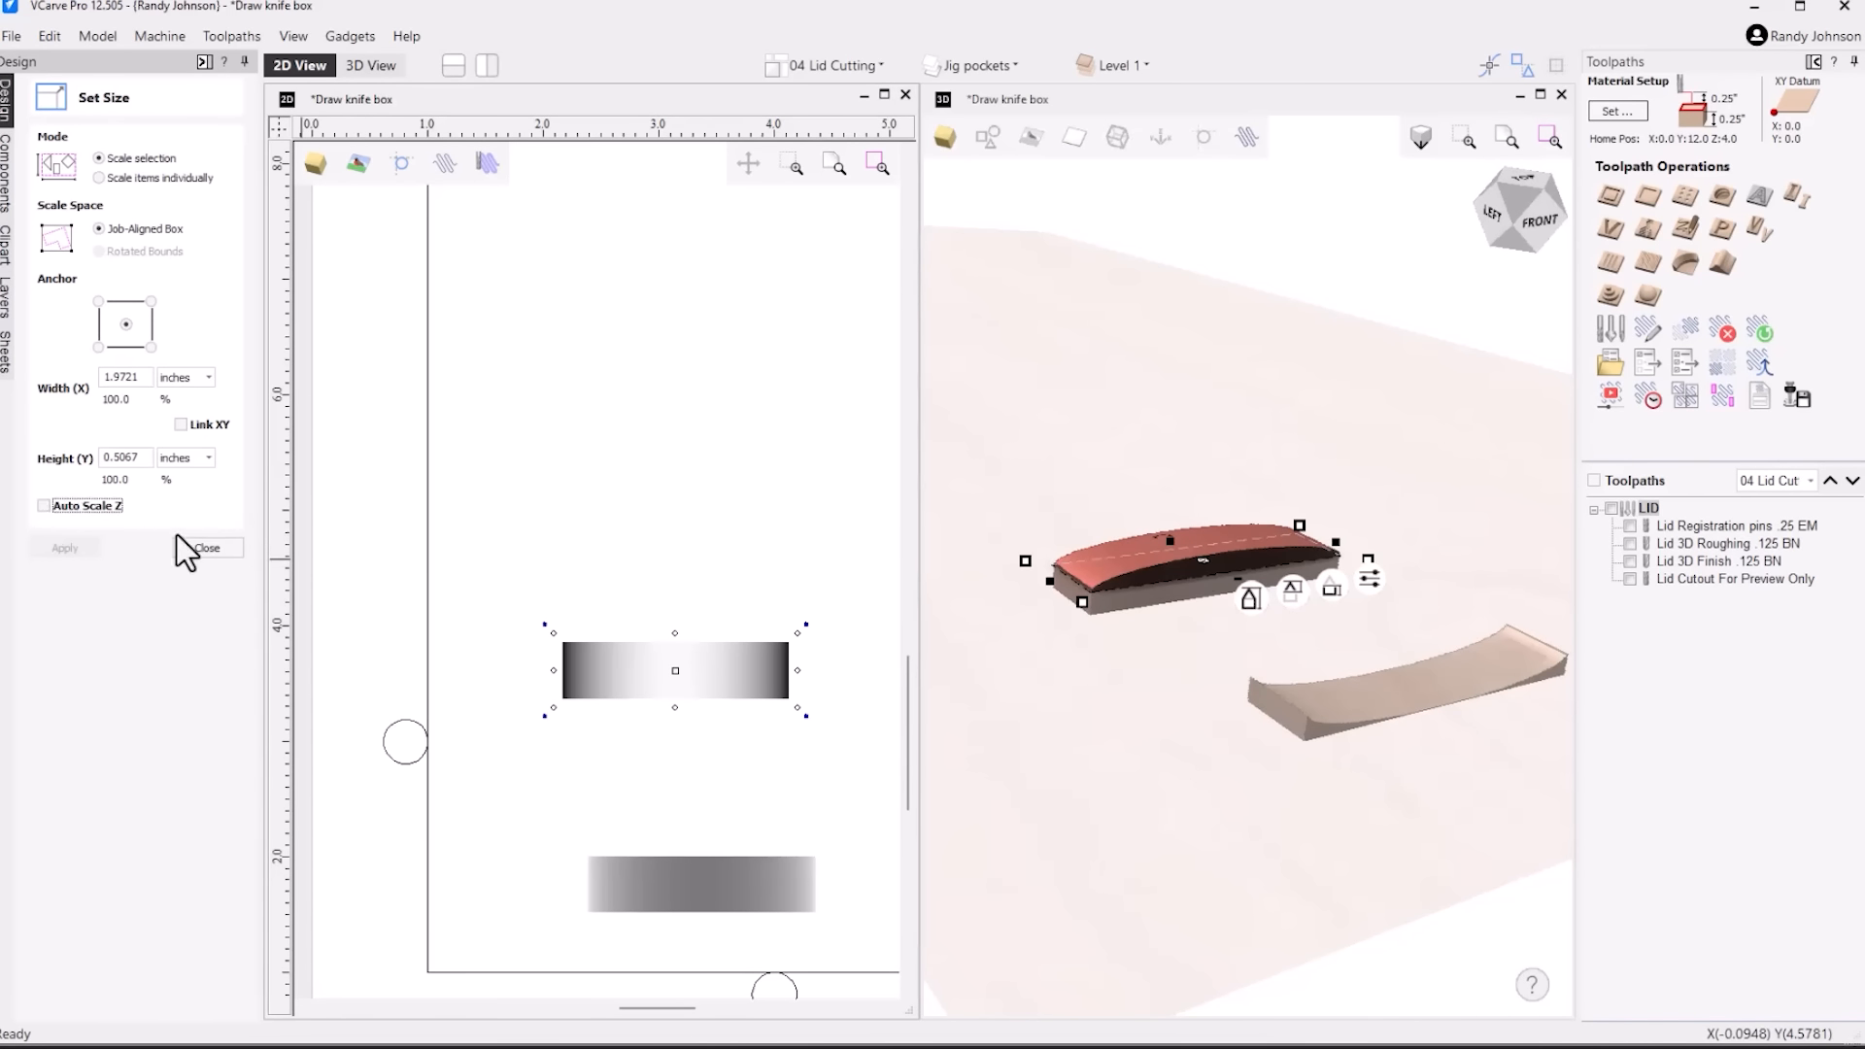
click(212, 550)
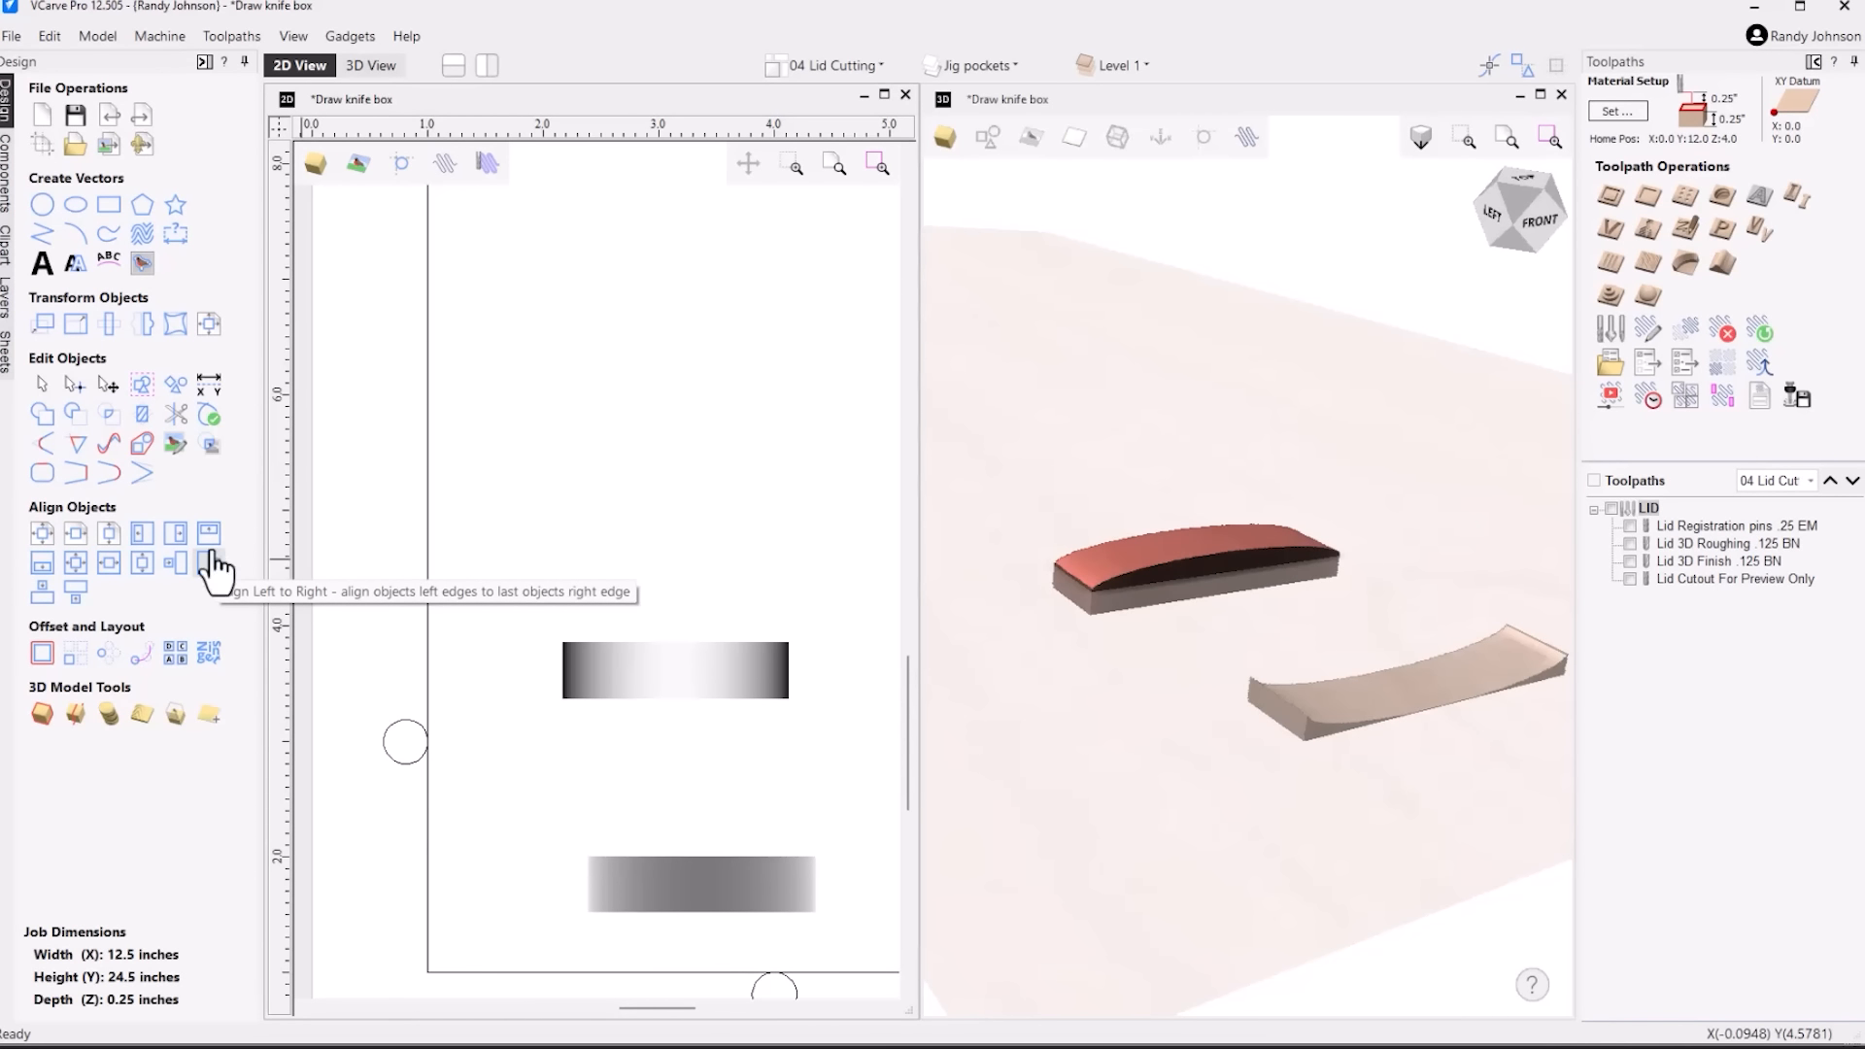
Set the Circular_0.75 component to subtract from previous components with a shape height of .15 inches
click(6, 189)
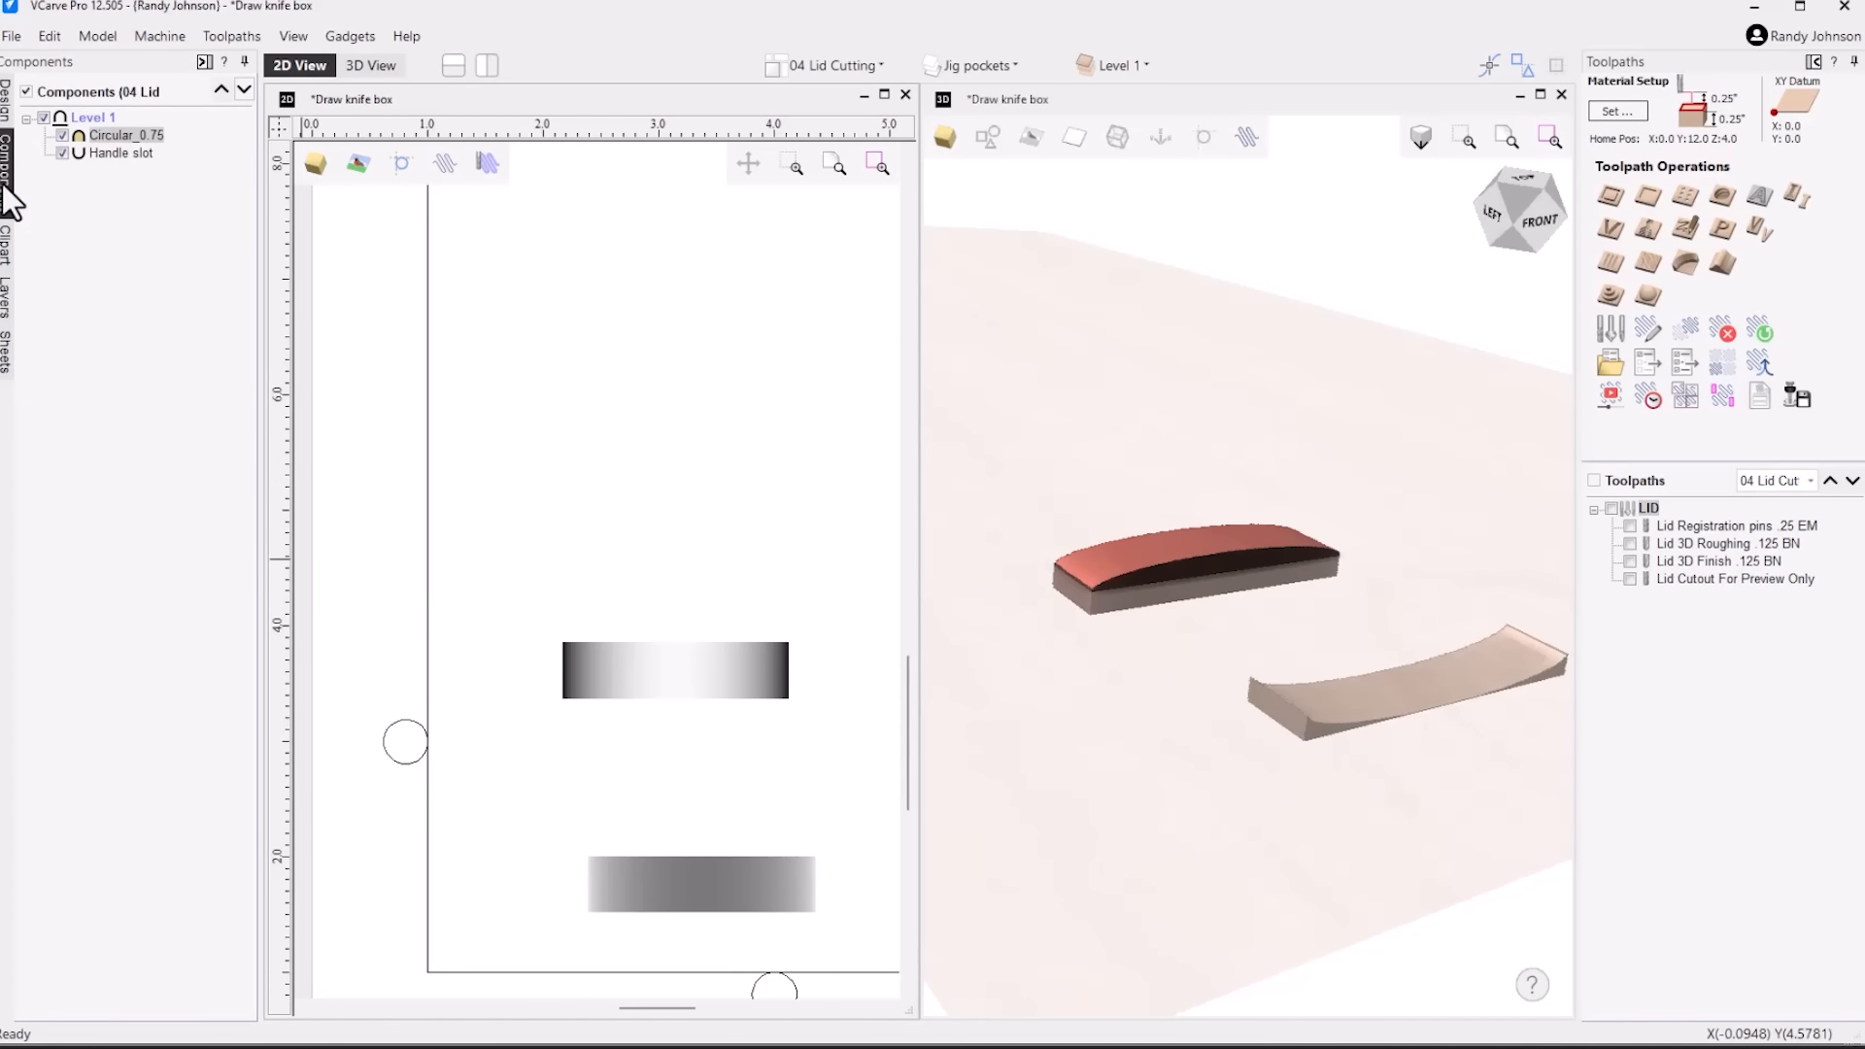
double_click(99, 136)
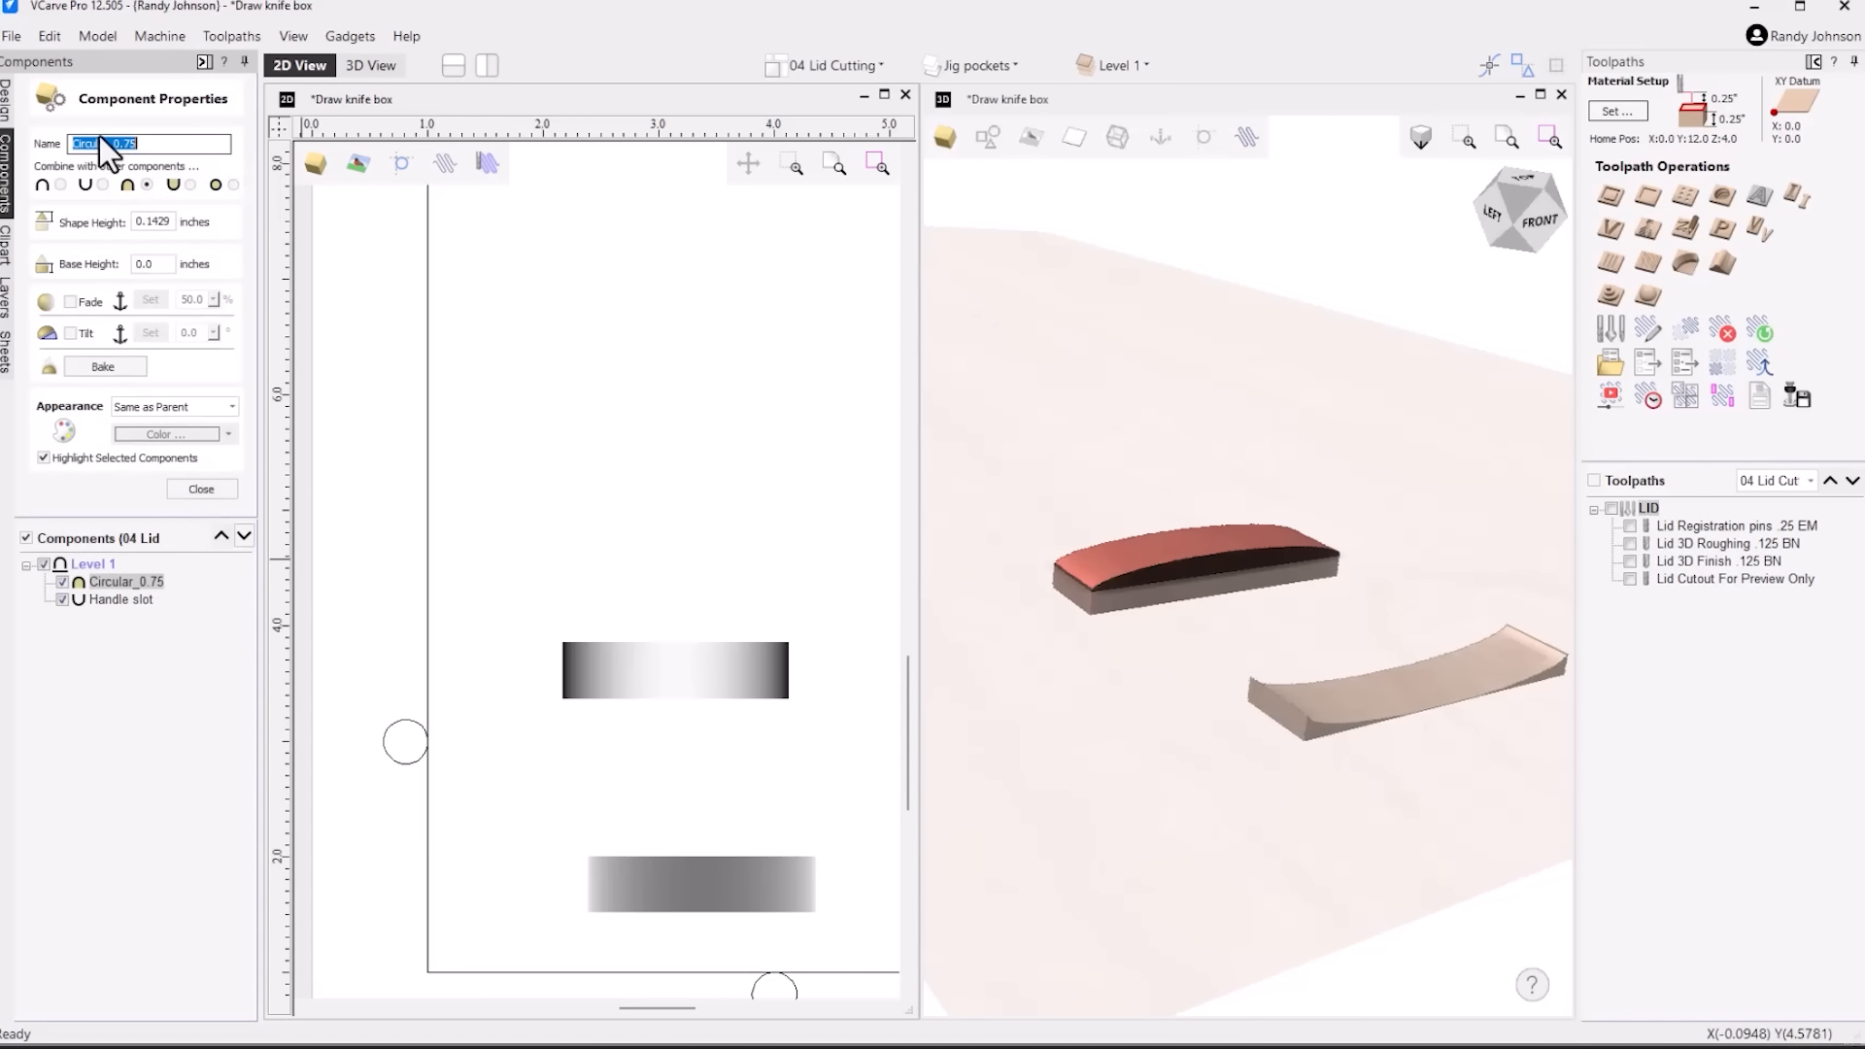
click(102, 185)
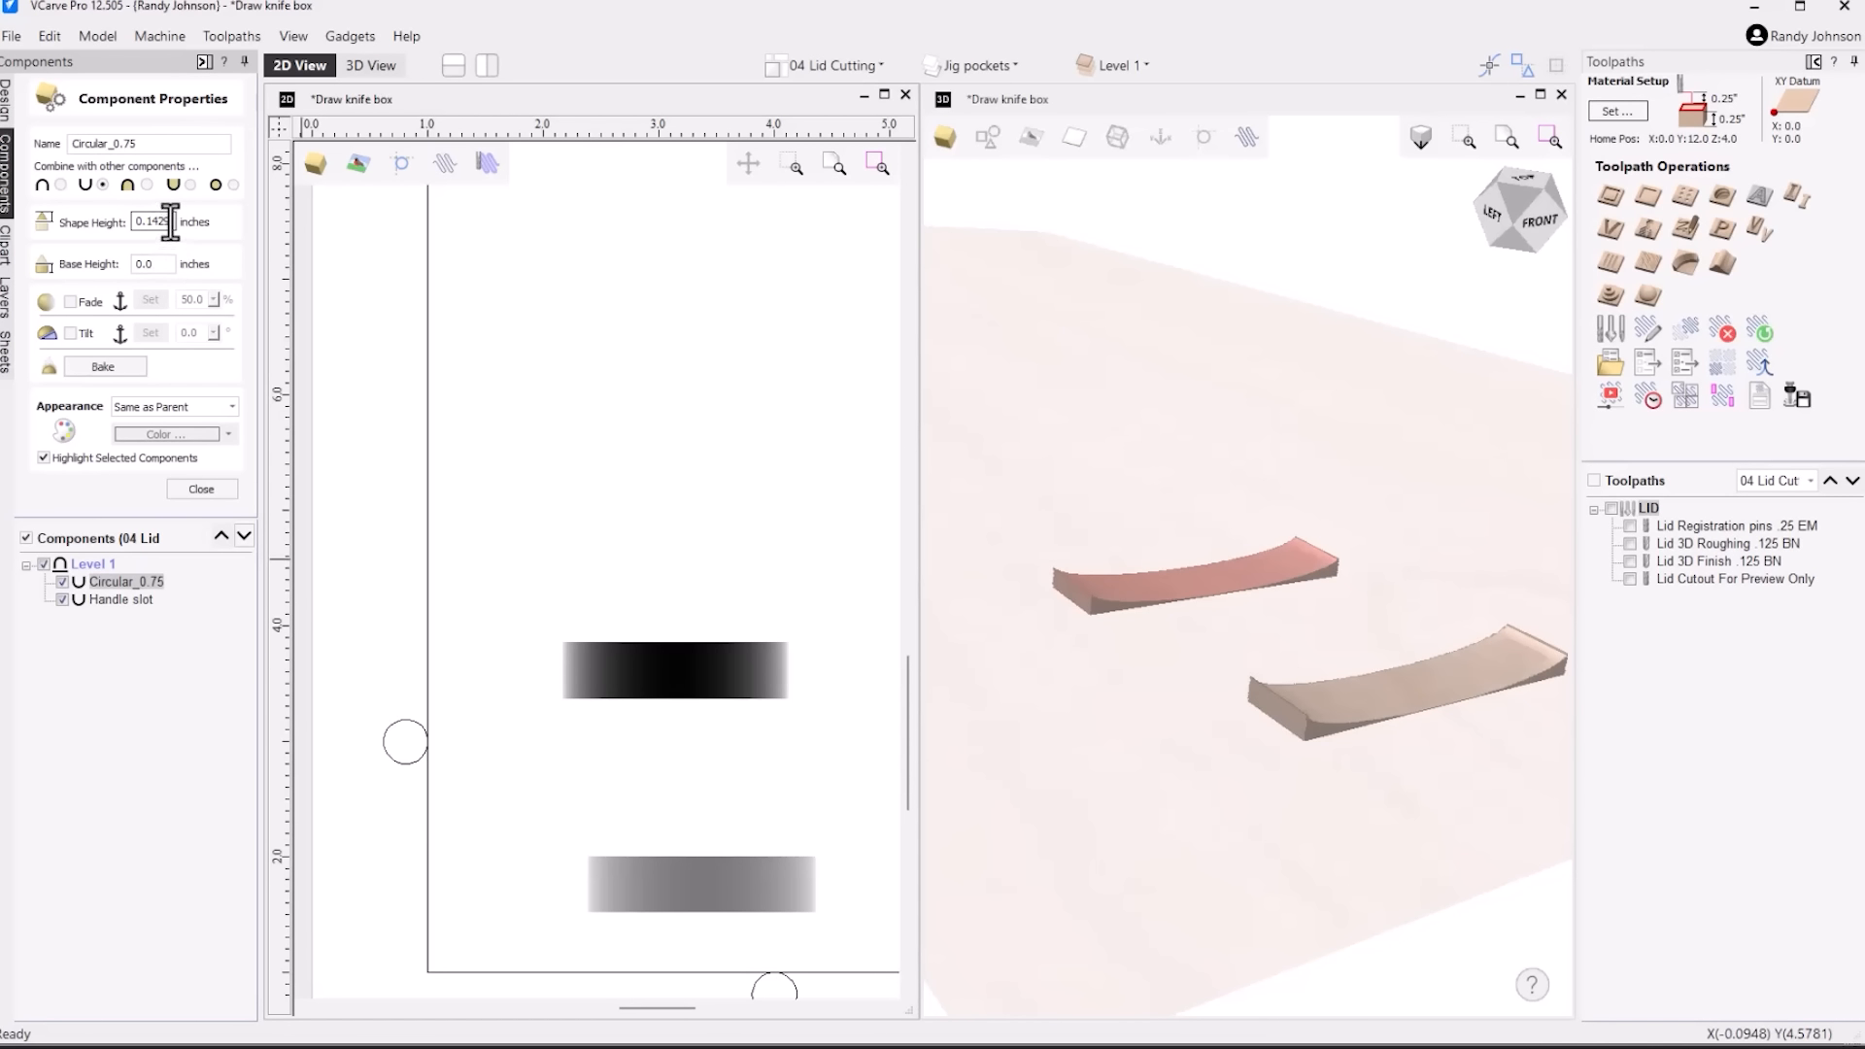
drag(173, 223, 42, 219)
text(.15)
key(Tab)
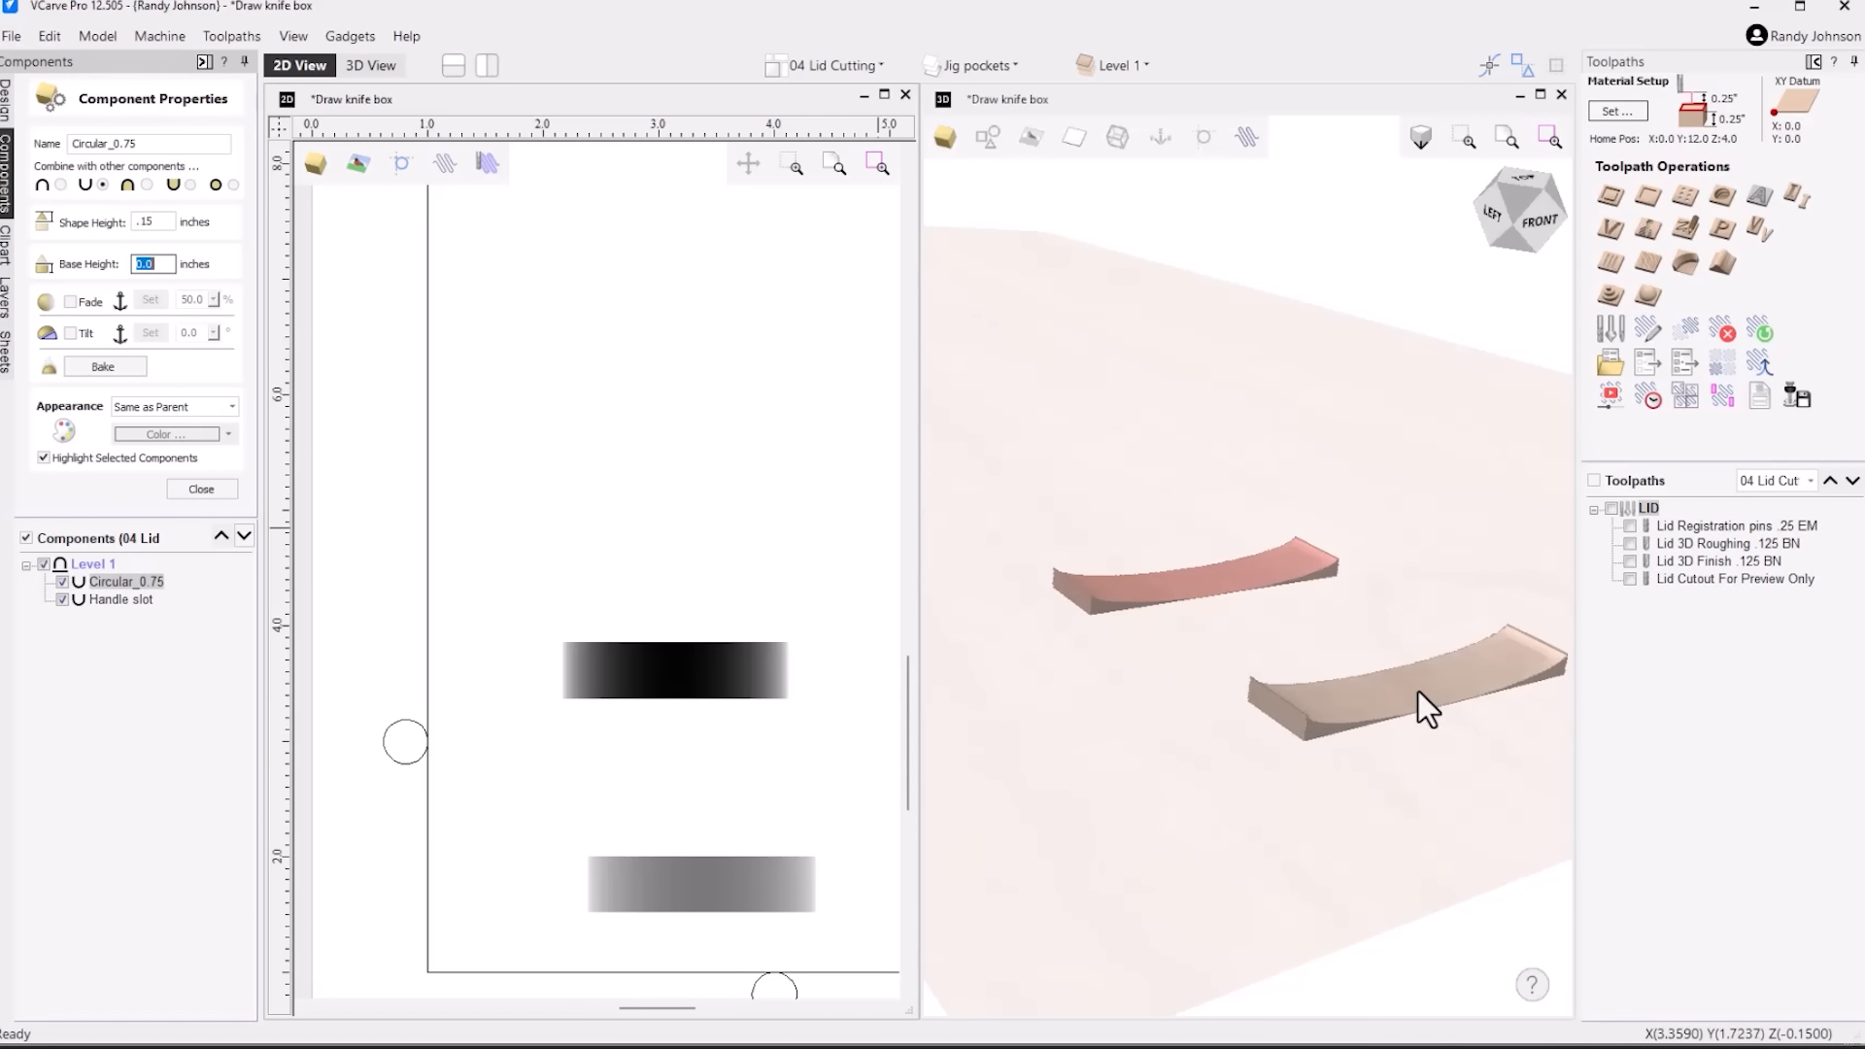
click(199, 489)
click(1092, 546)
scroll(954, 562, down, 5)
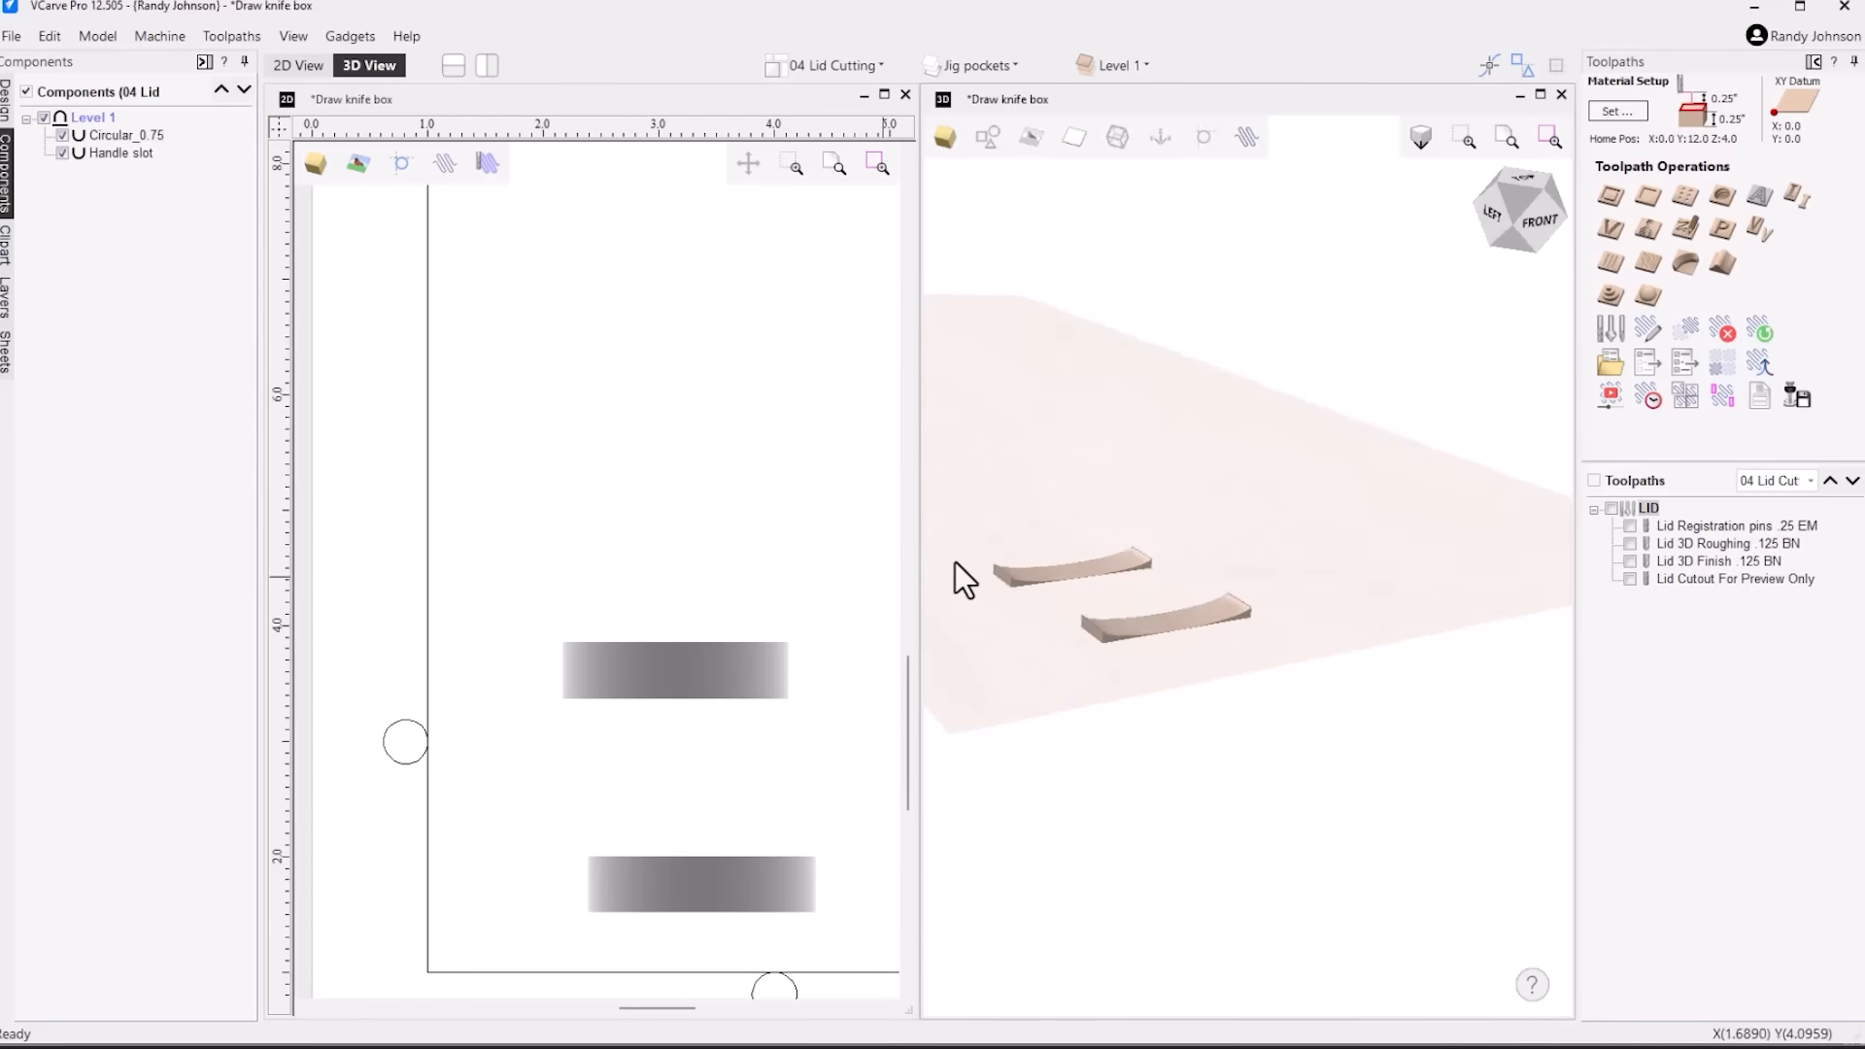
Compare the two recessed slots from the front and above, and delete the extra circular tab component above the original handle slot
scroll(953, 564, down, 2)
scroll(1106, 566, up, 2)
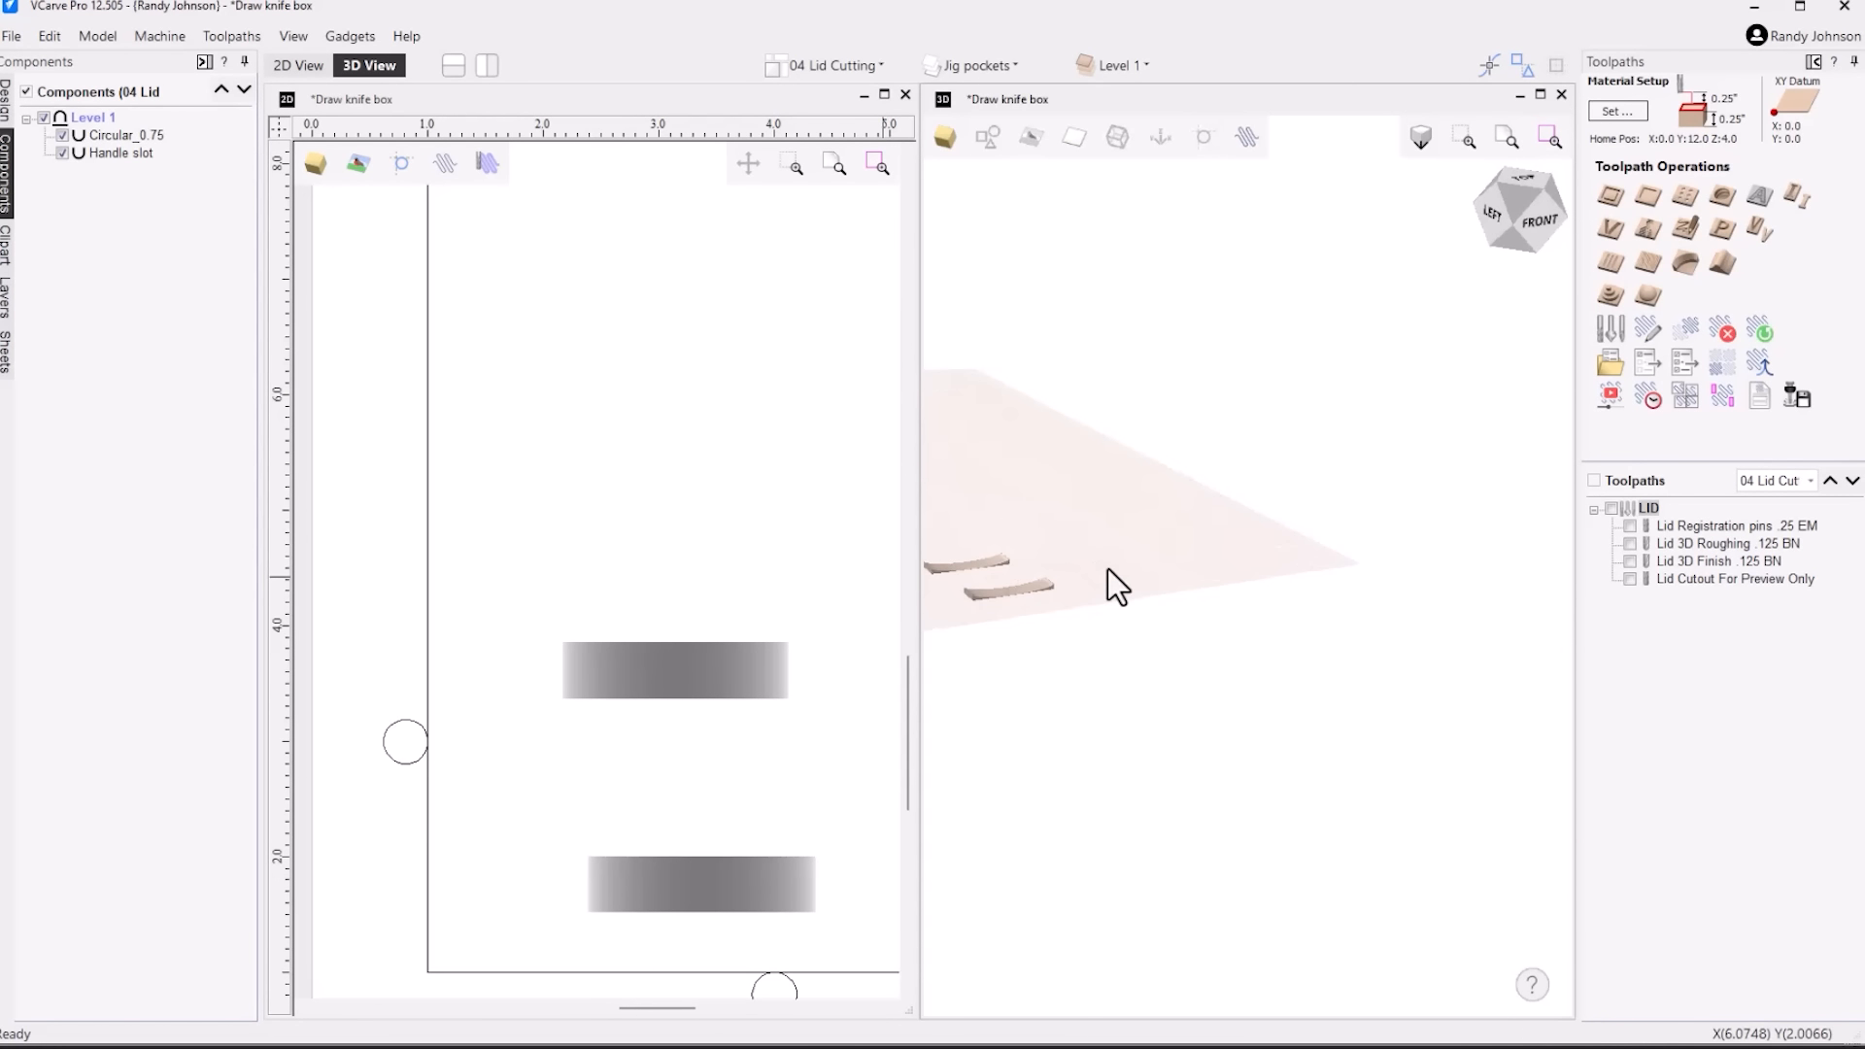
click(6, 107)
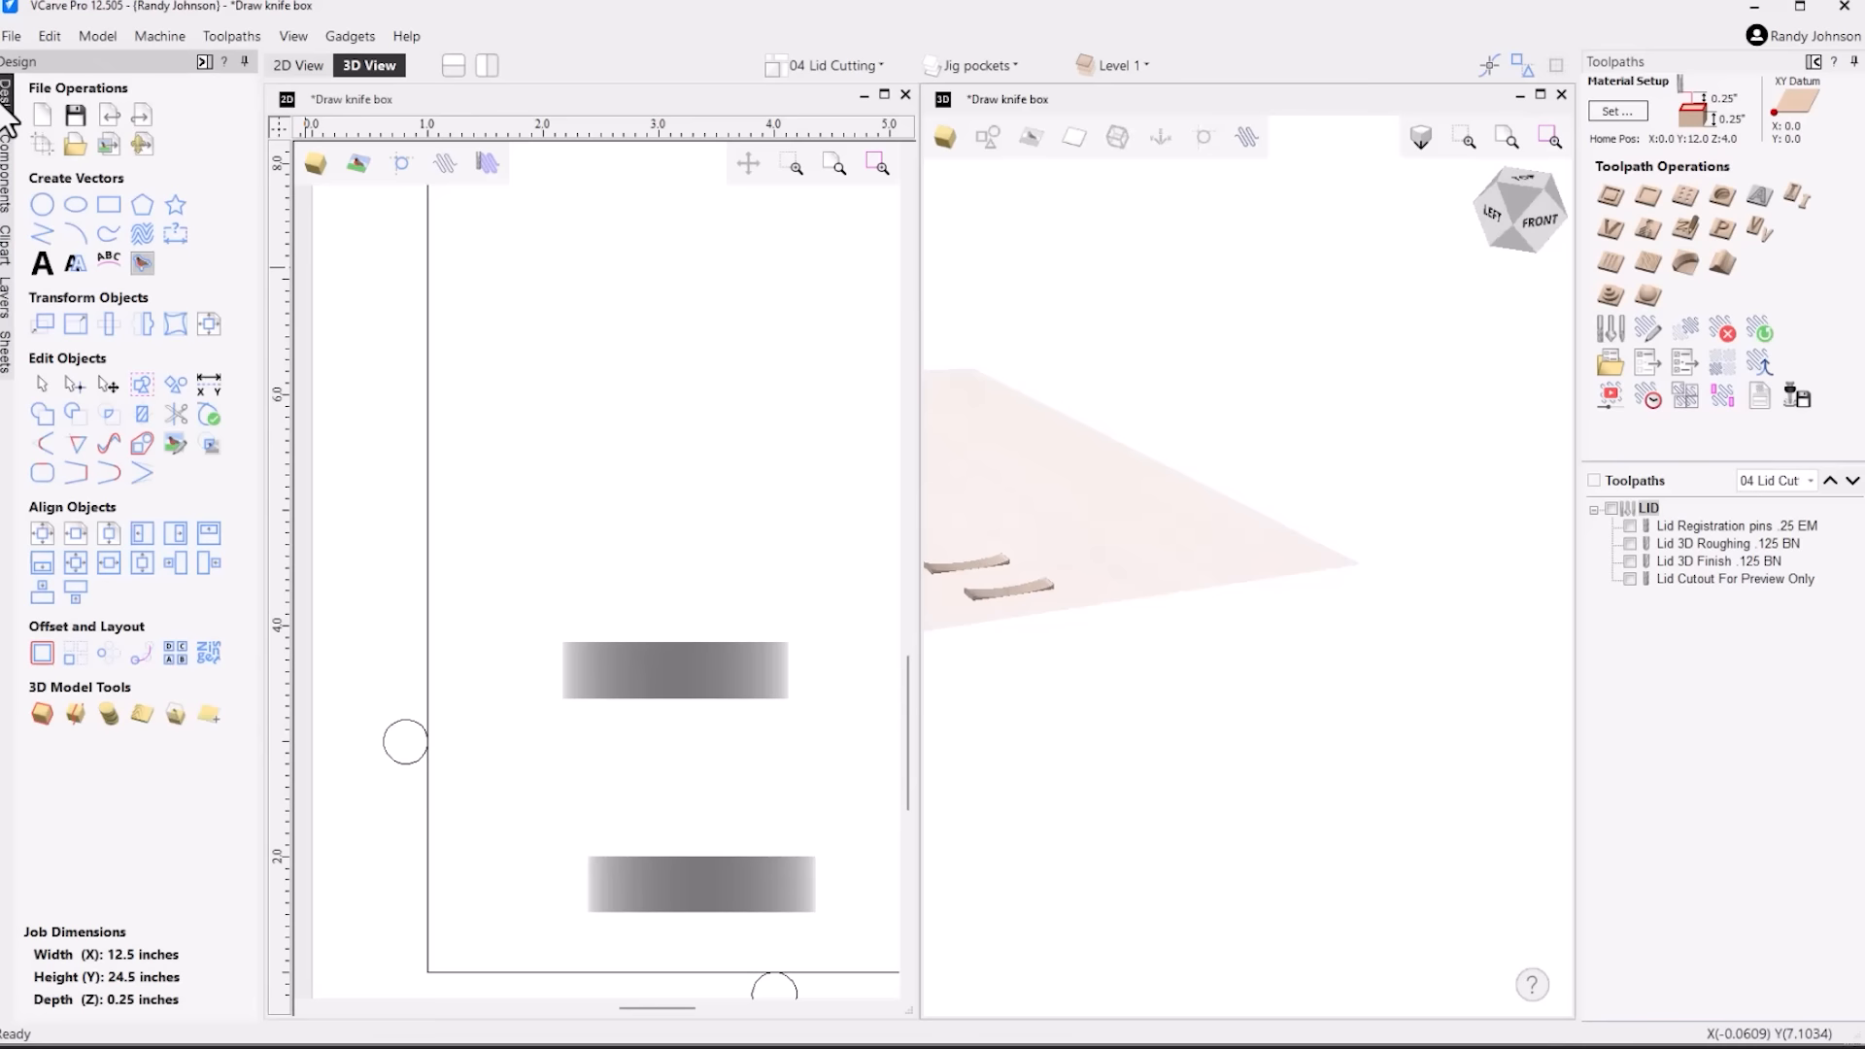
click(1547, 229)
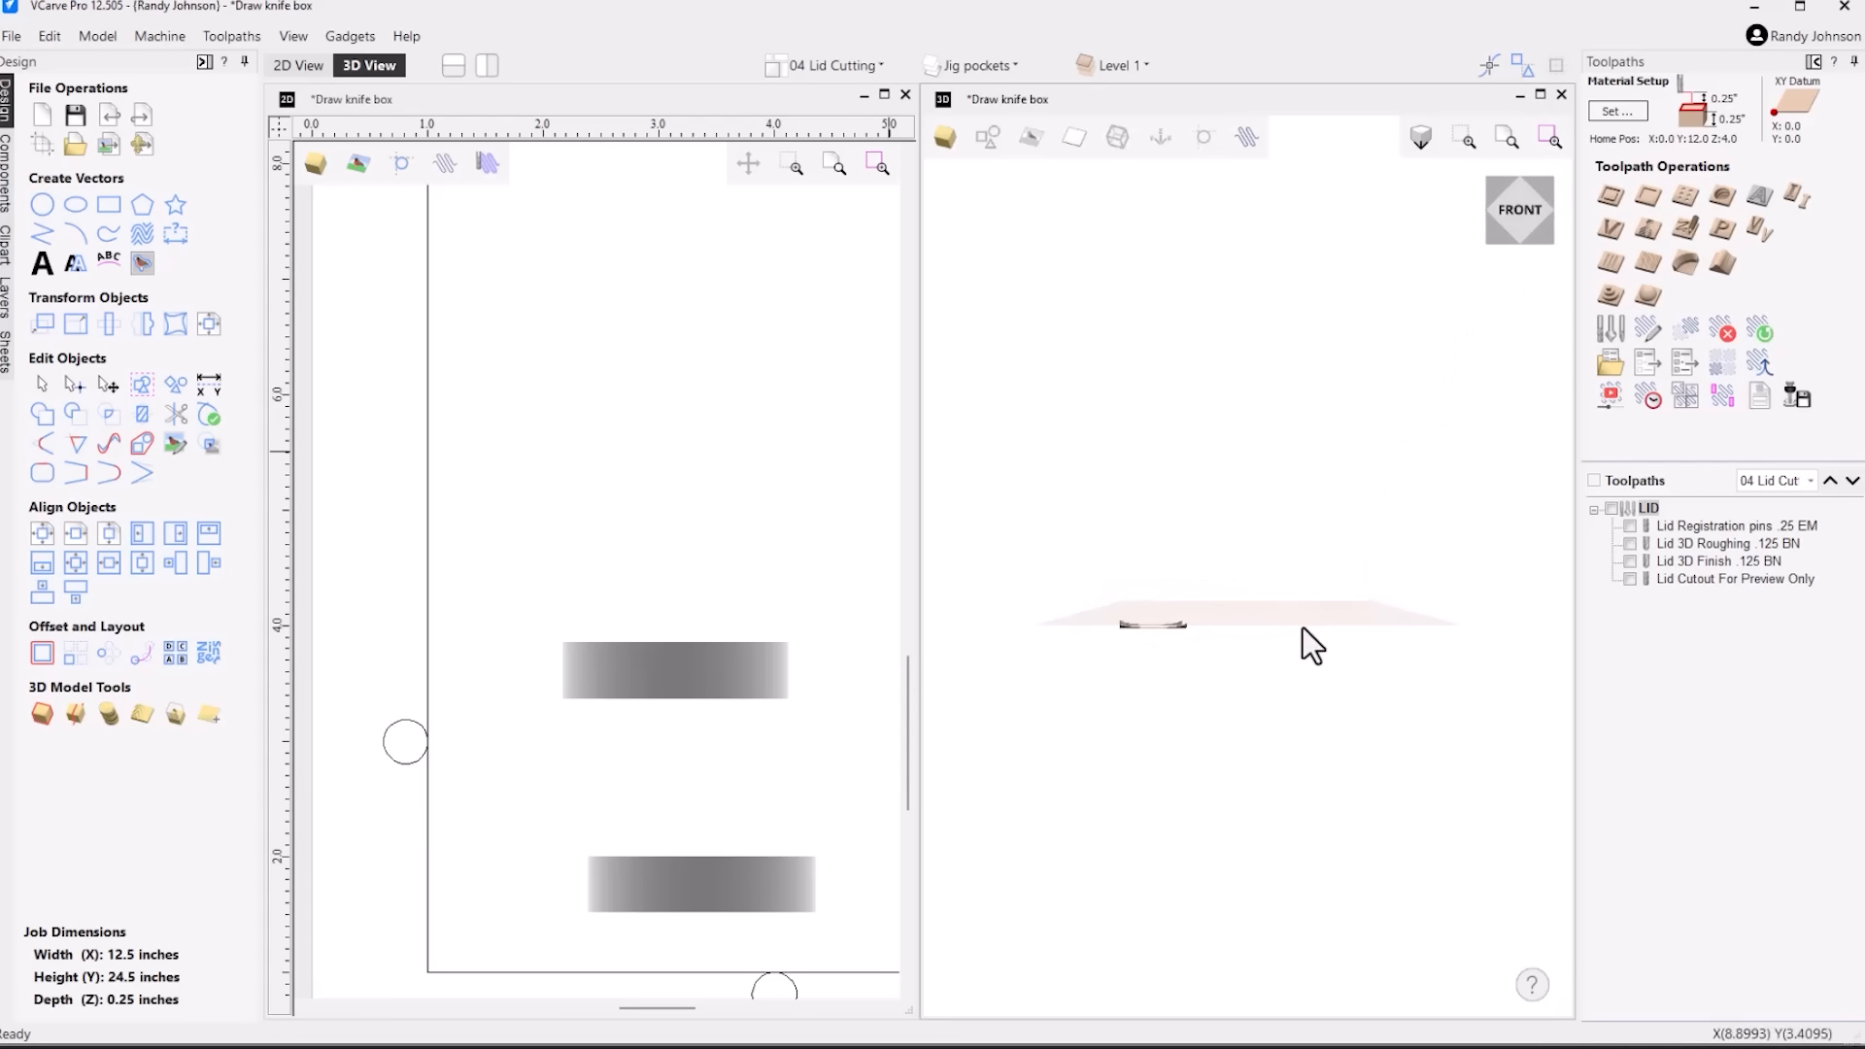
drag(1256, 743, 1283, 816)
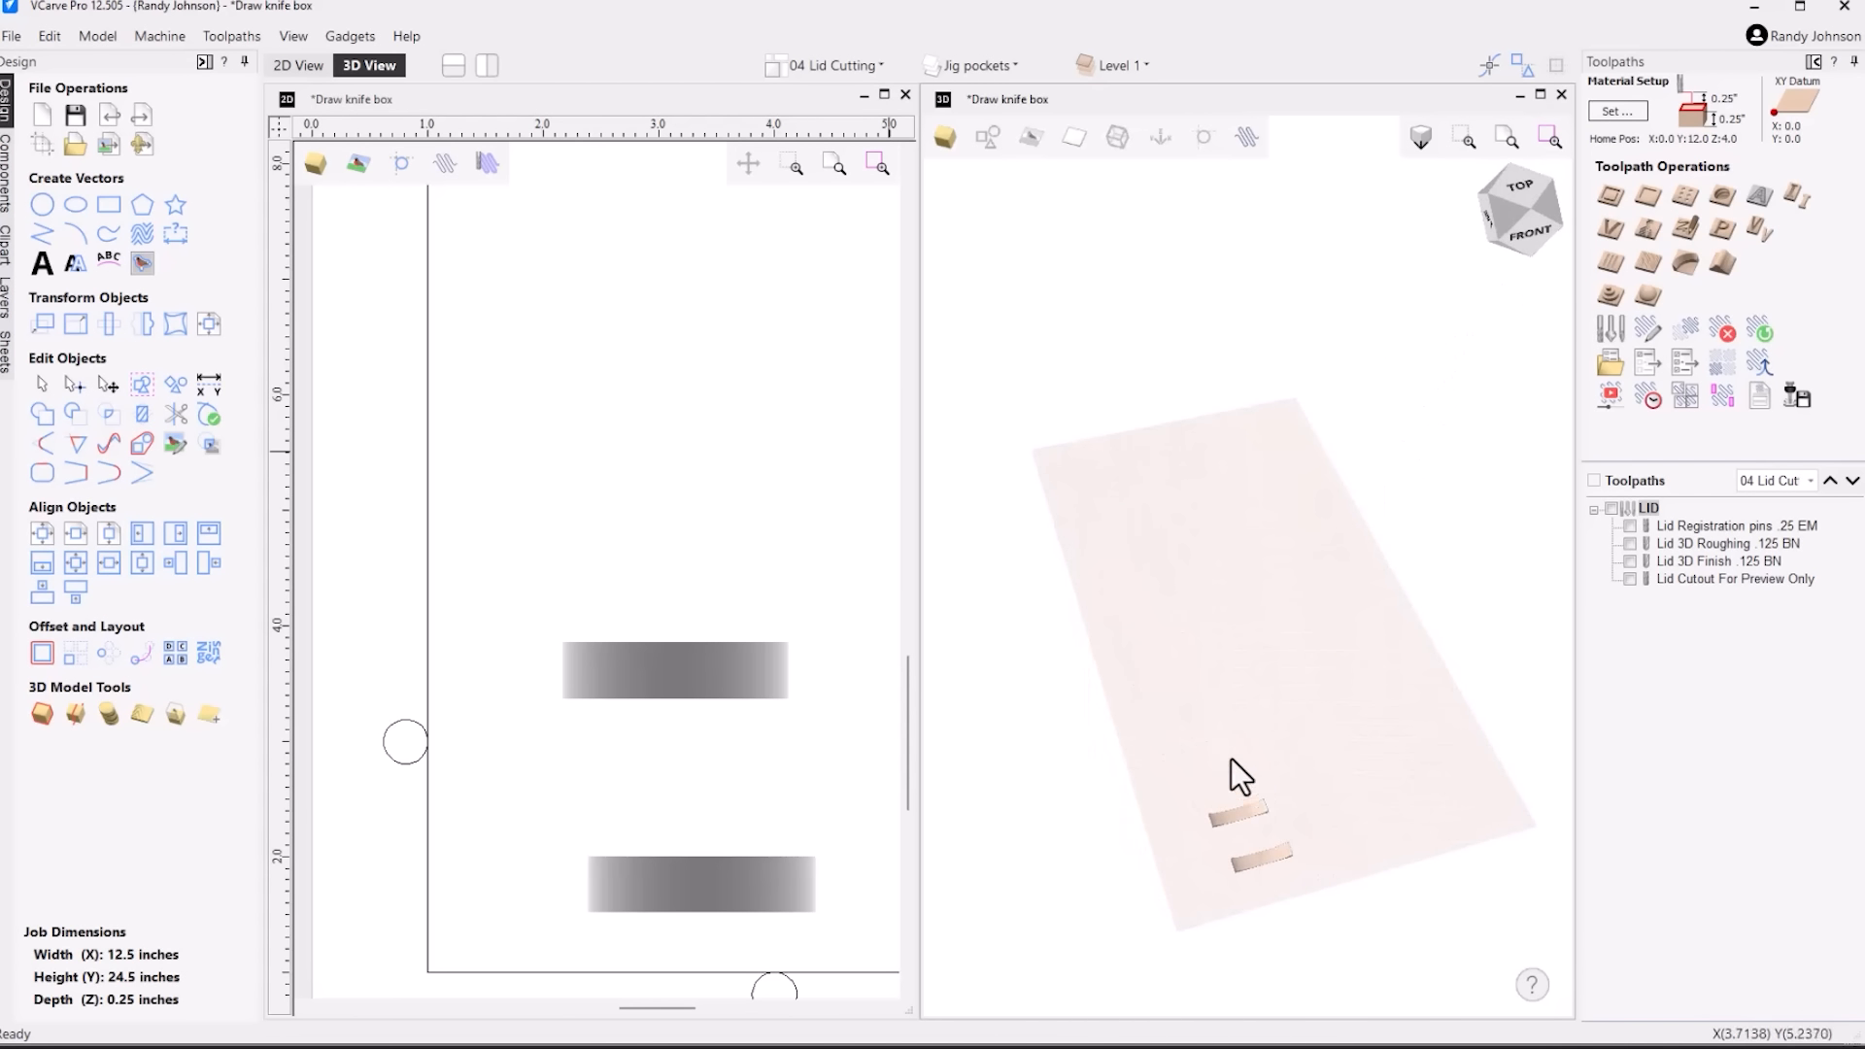
click(674, 675)
key(Delete)
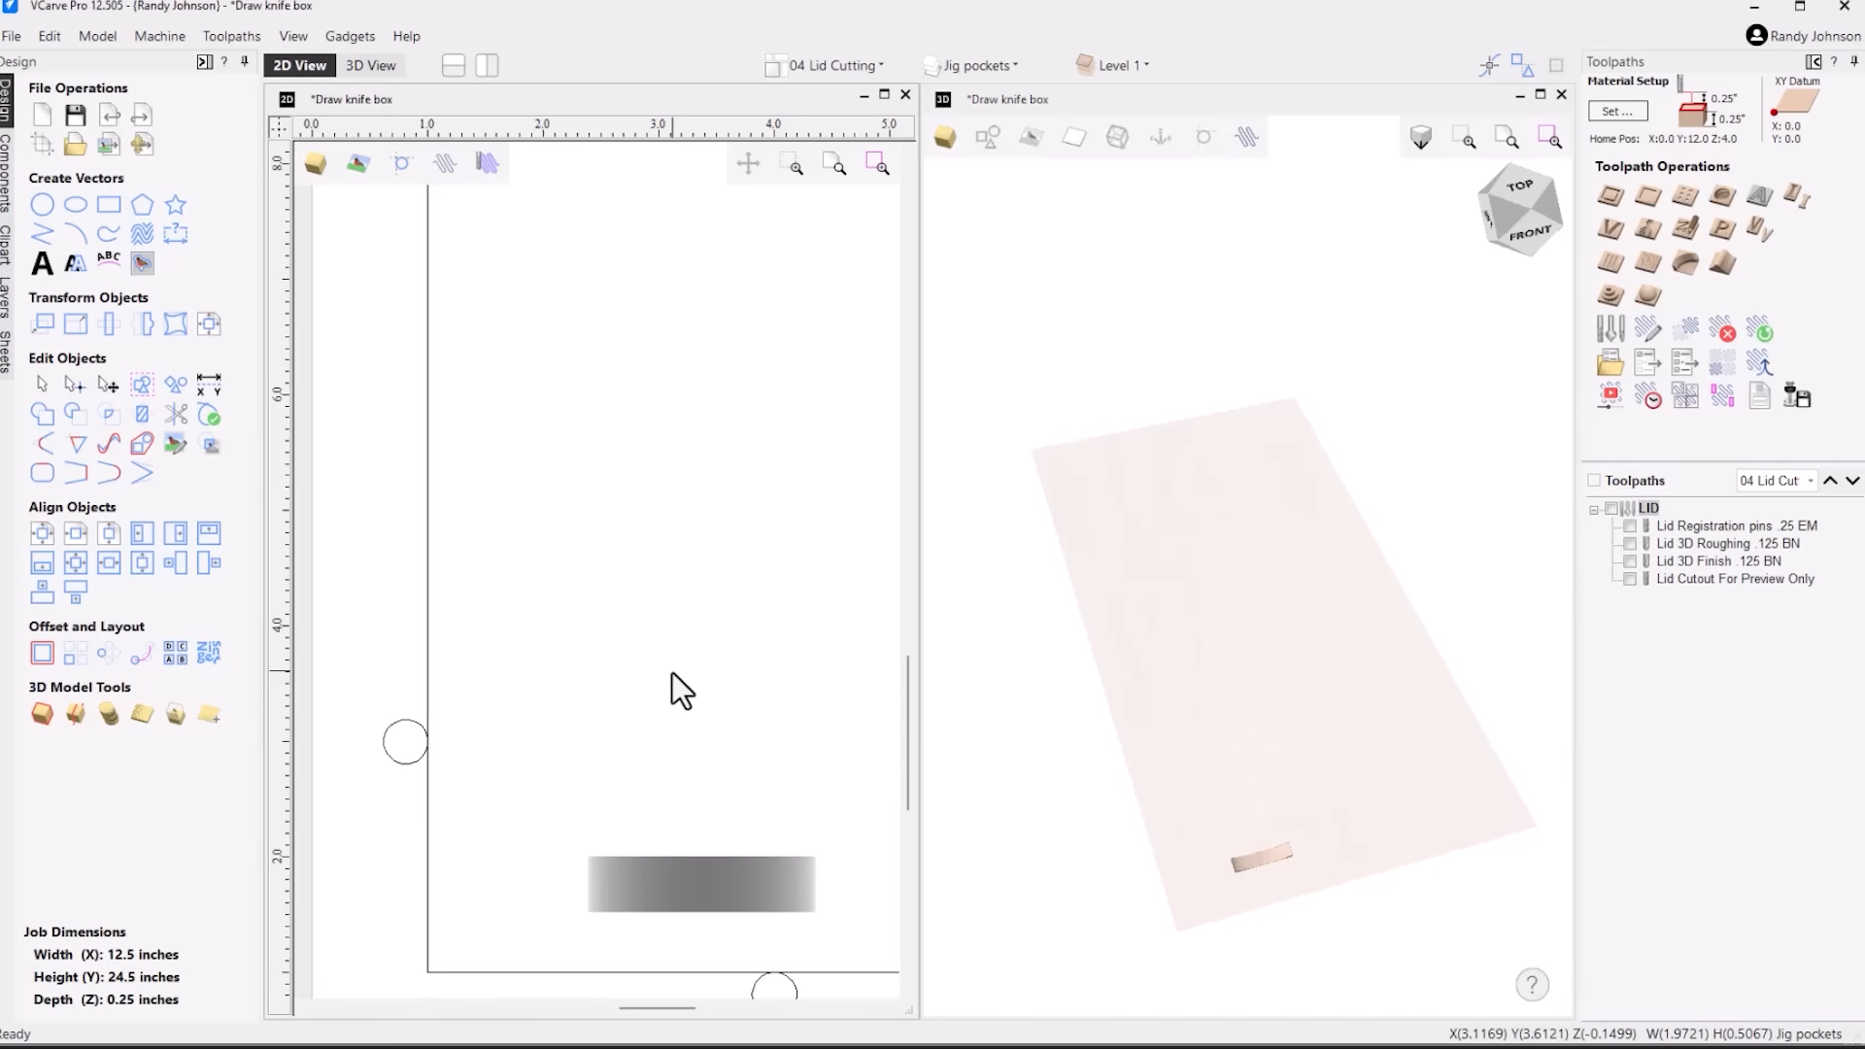
Open the Lid Cutout For Preview Only profile toolpath to review its settings, and close it without recalculating
click(1658, 583)
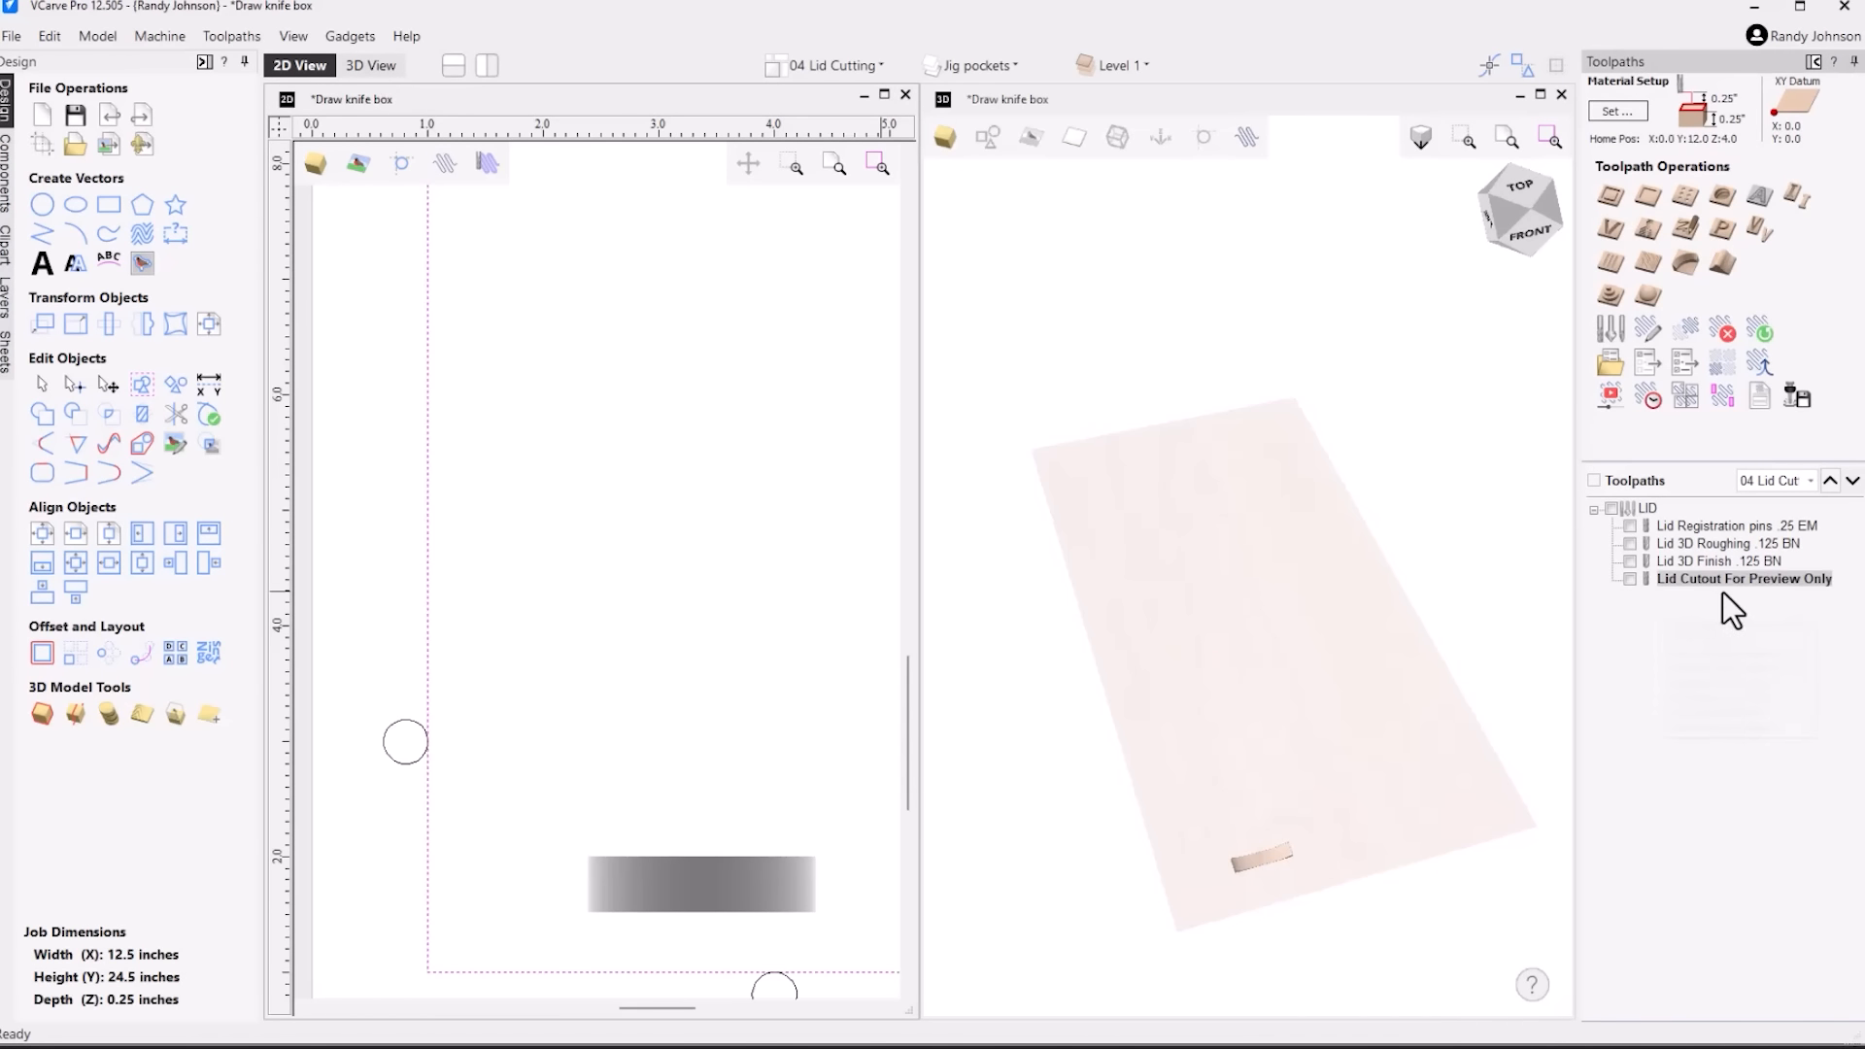
click(1630, 579)
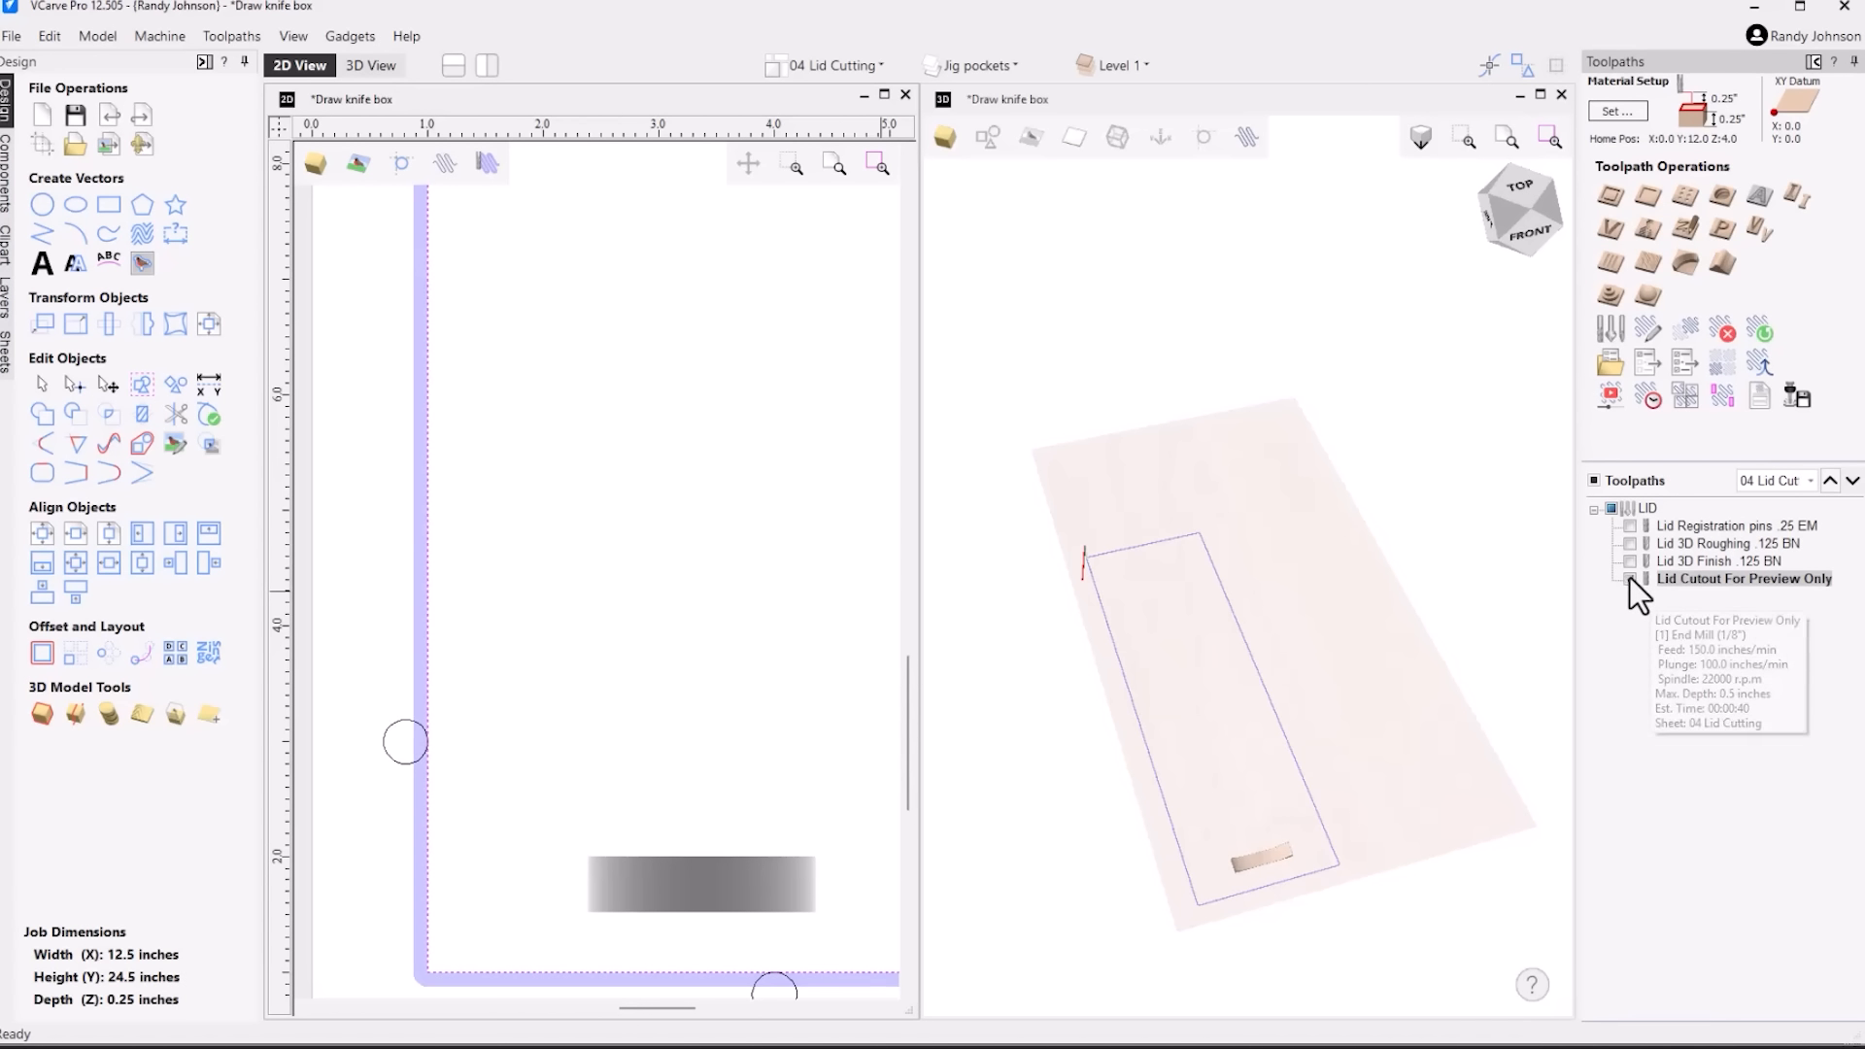
double_click(1694, 583)
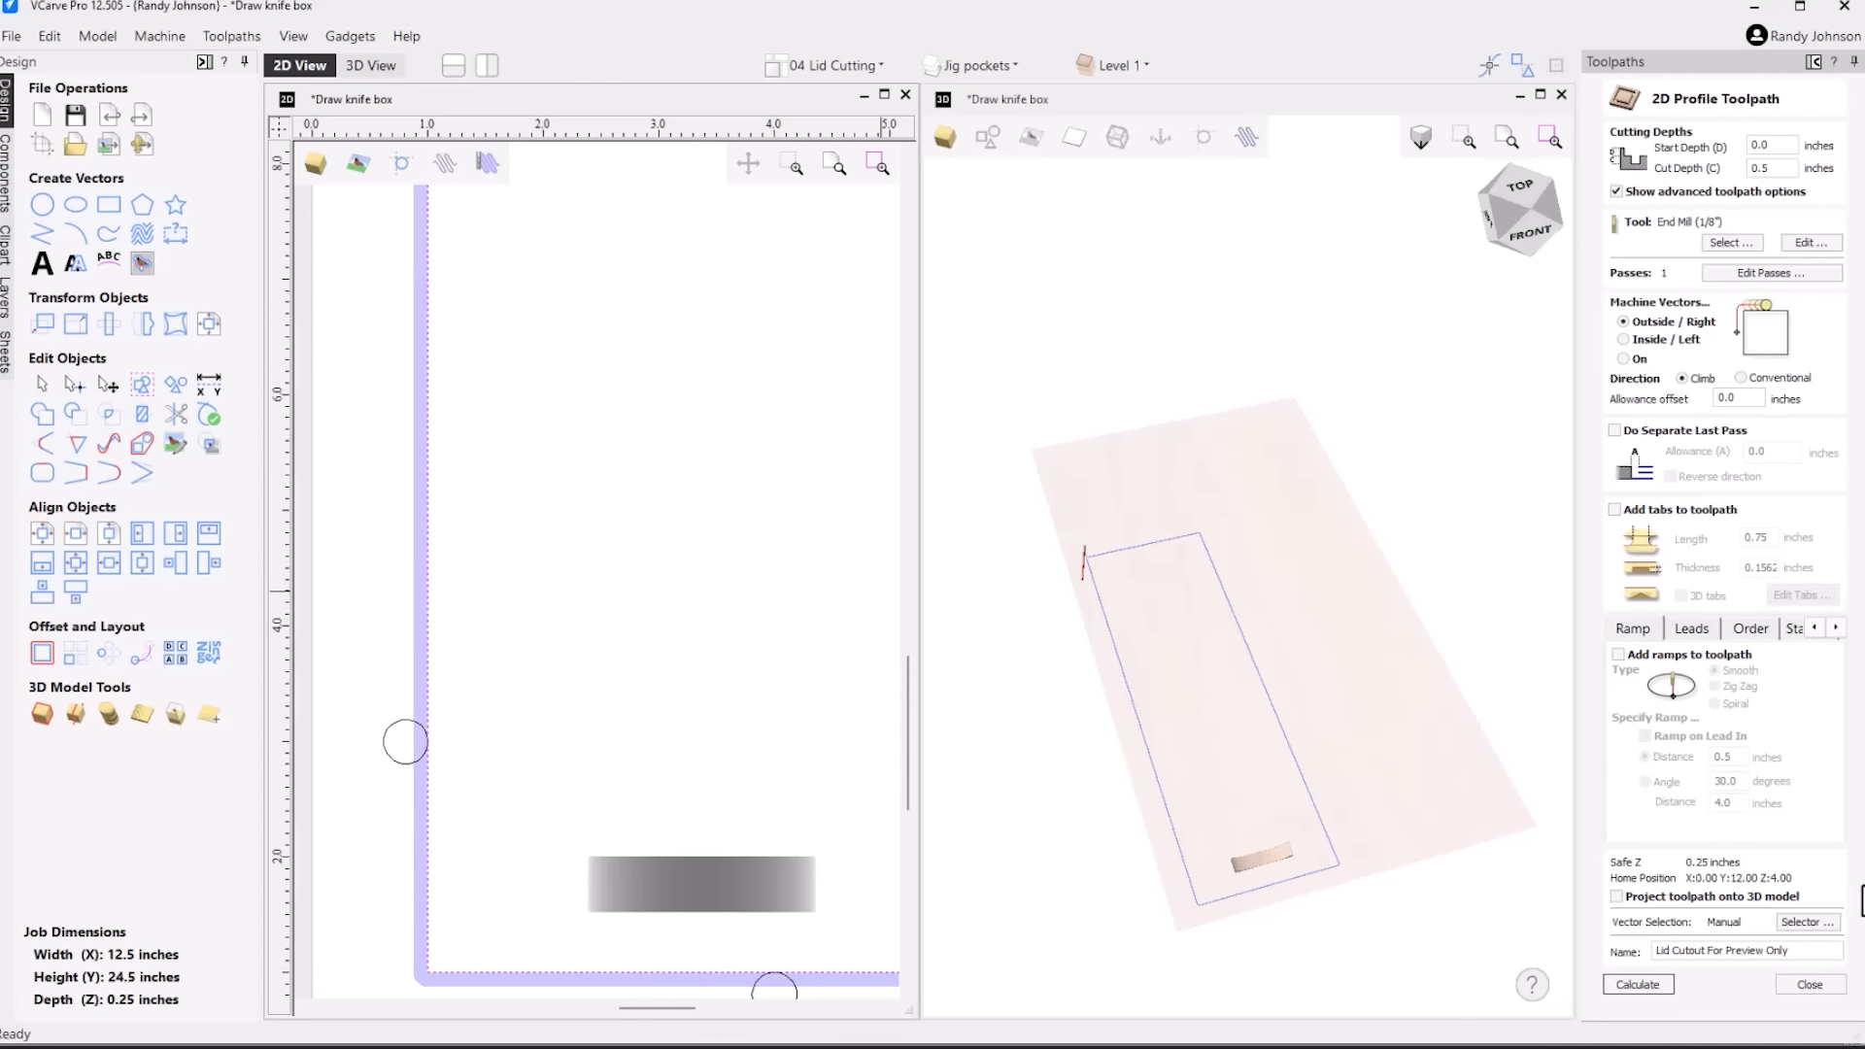
click(1810, 984)
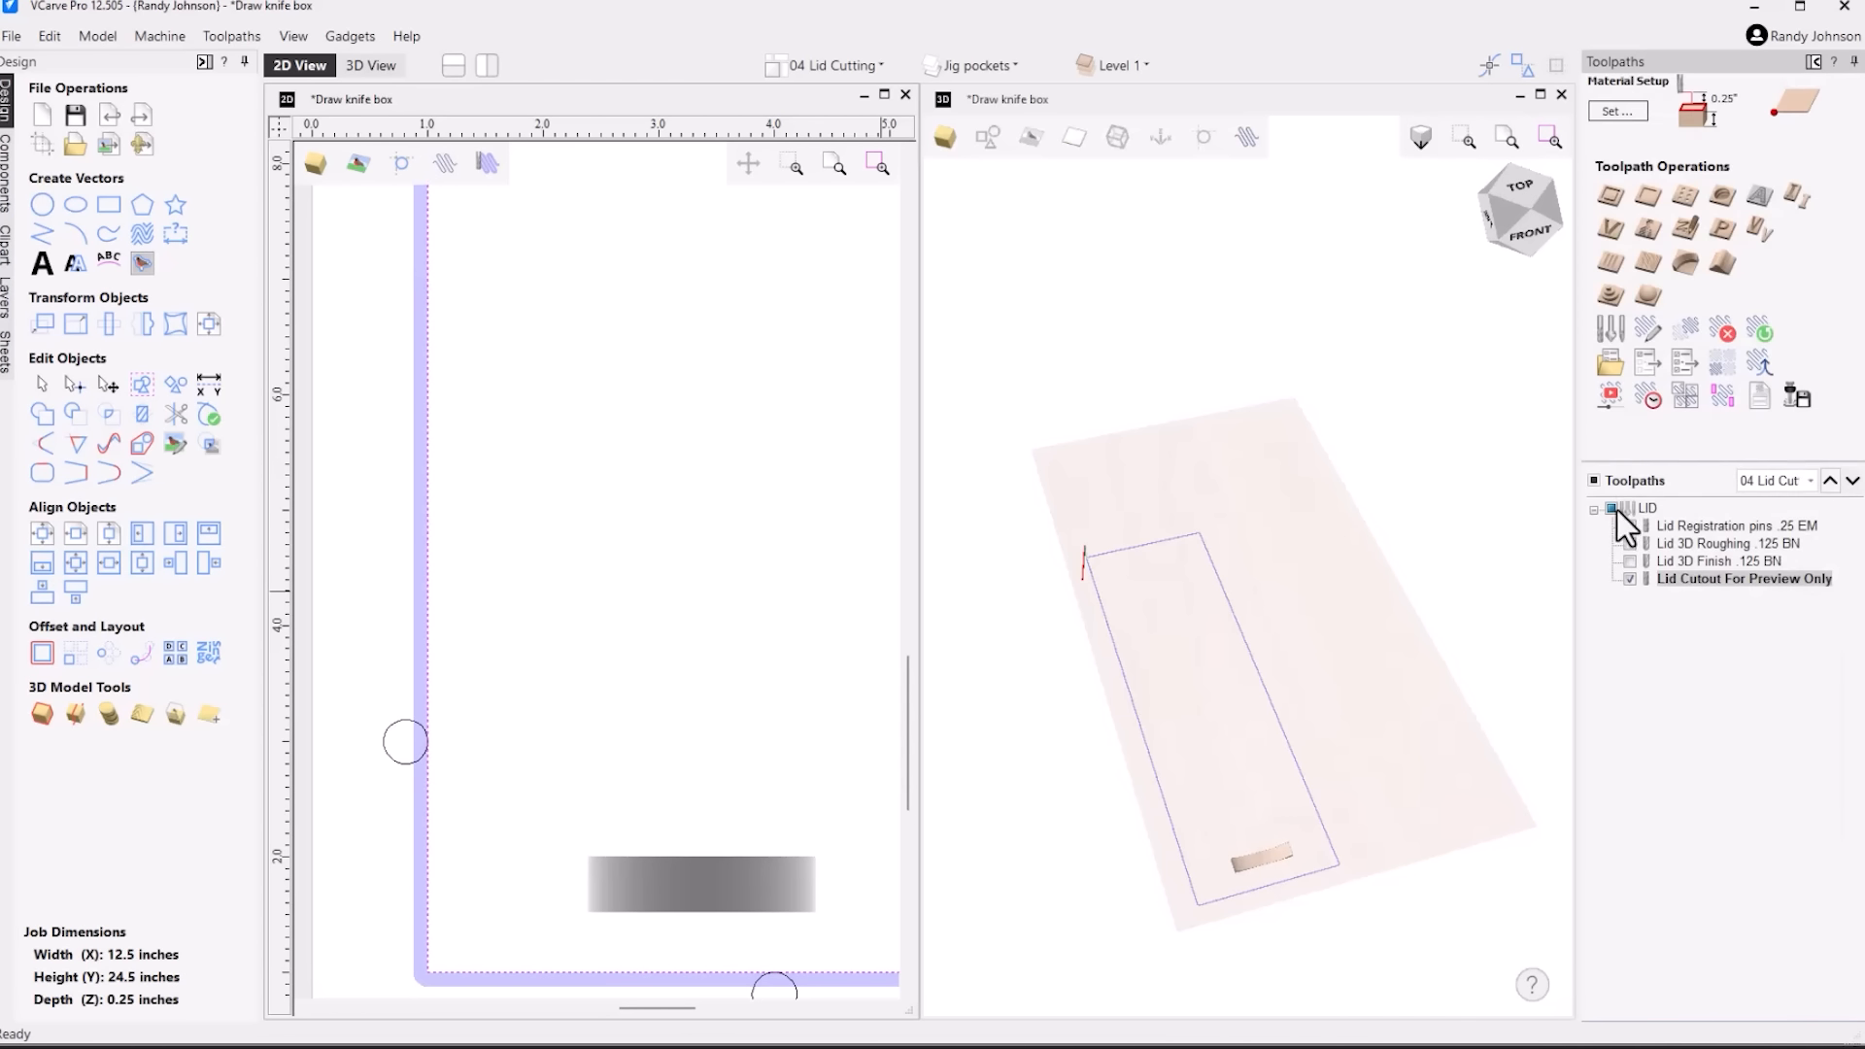
Preview the Lid Cutout For Preview Only toolpath and remove the waste material around the lid
click(1611, 406)
click(1729, 521)
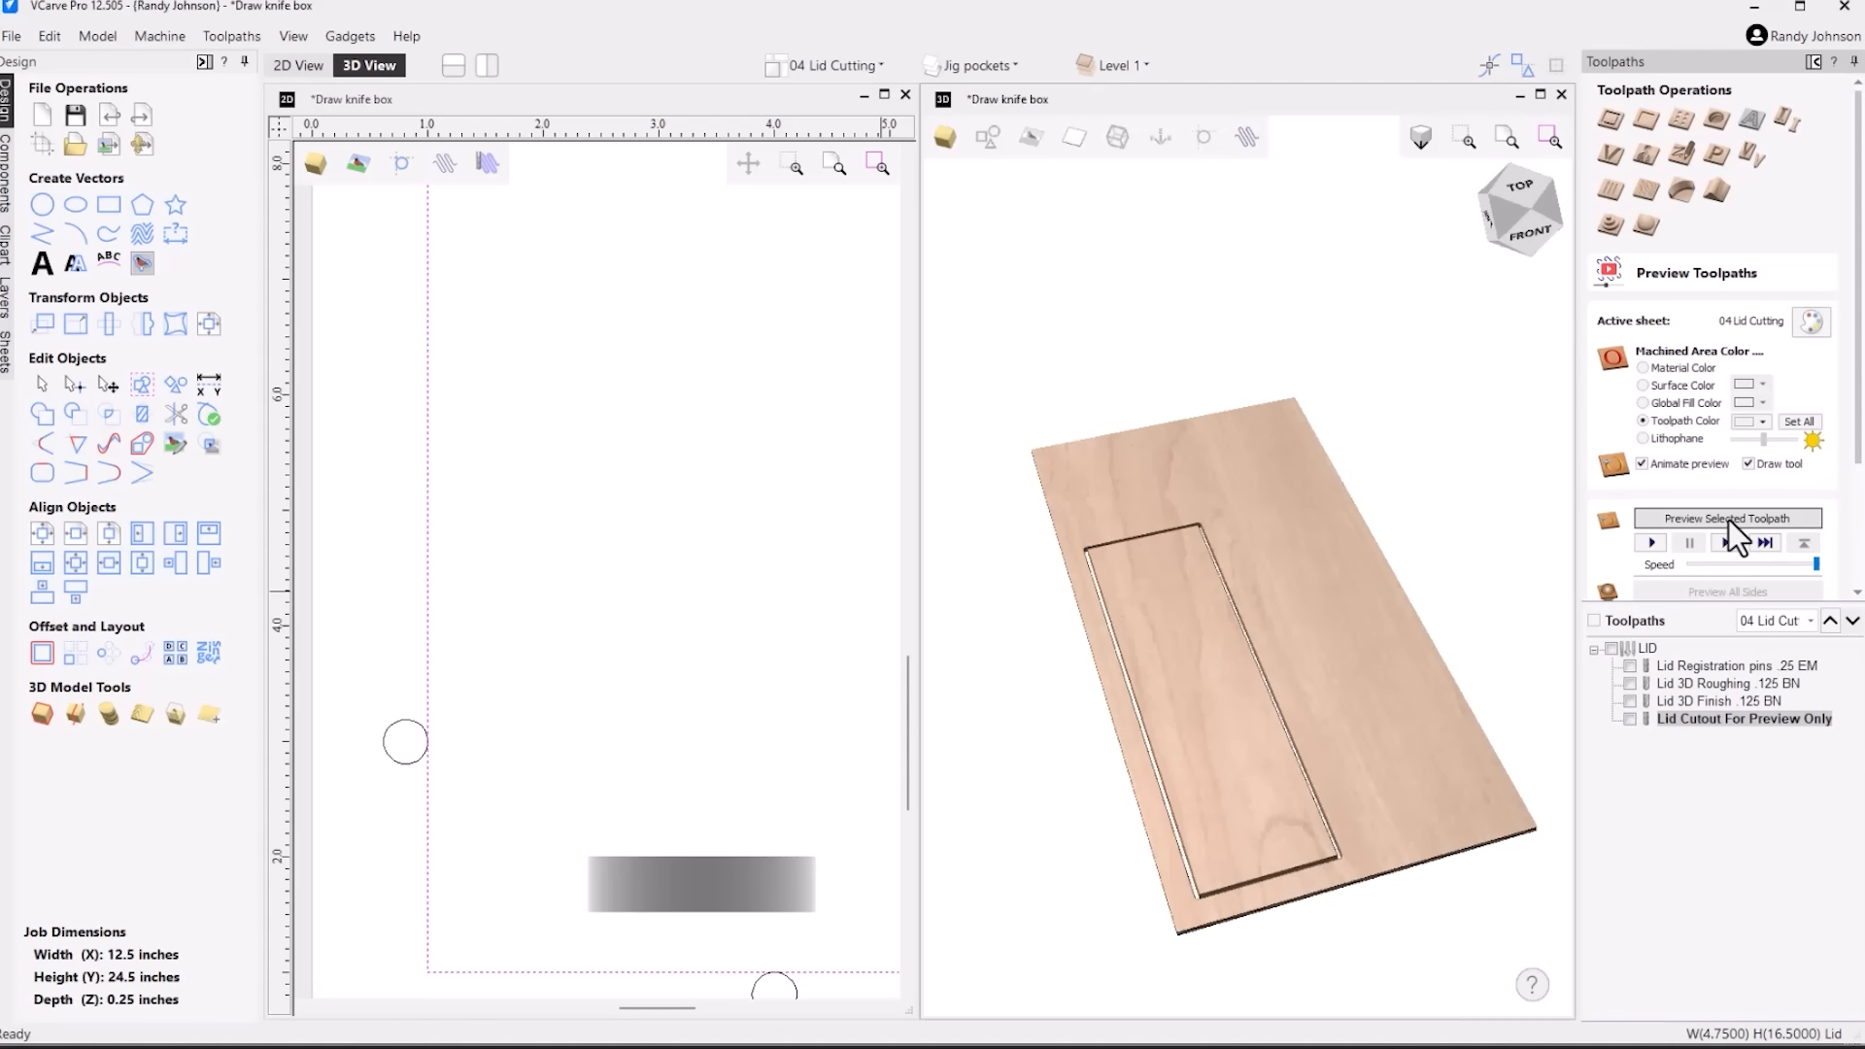
drag(1452, 726, 1209, 864)
scroll(1244, 872, up, 3)
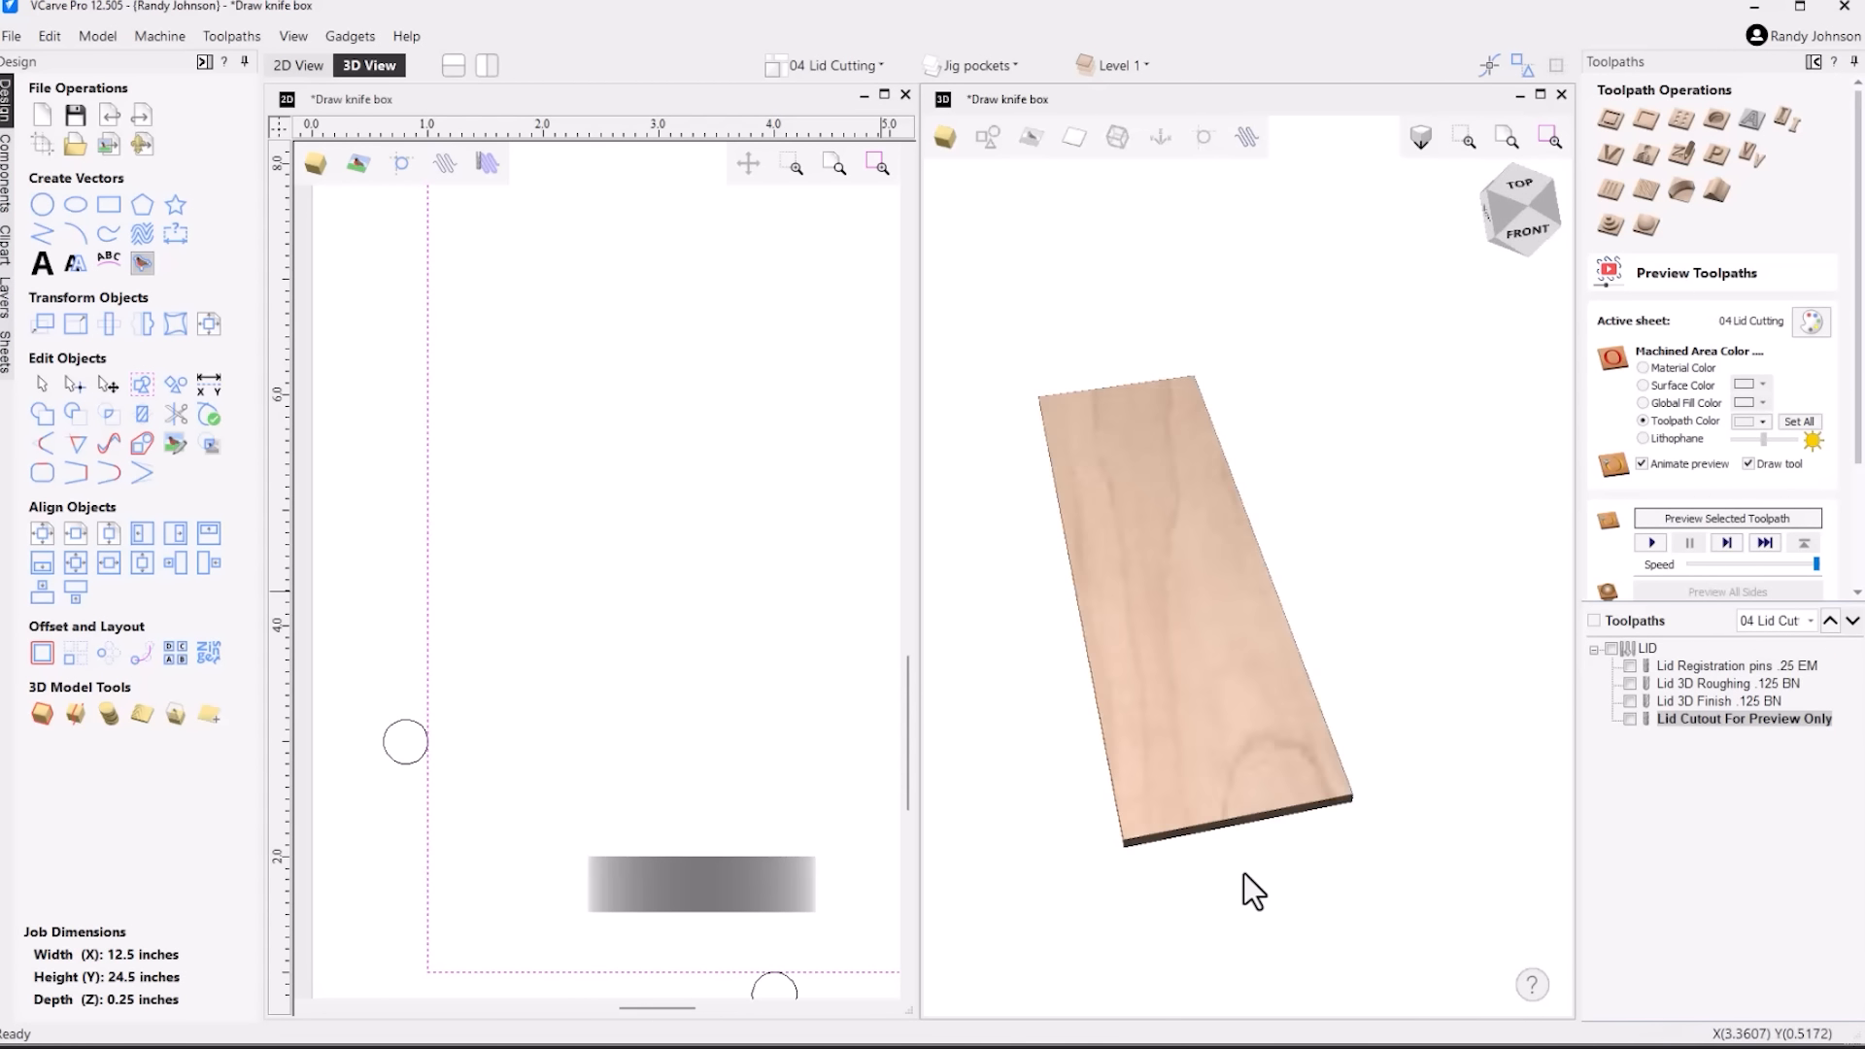
Display the Lid Registration pins .25 EM toolpath, examine the pin positions against the lid and the jig photo, and hide it again
click(1630, 666)
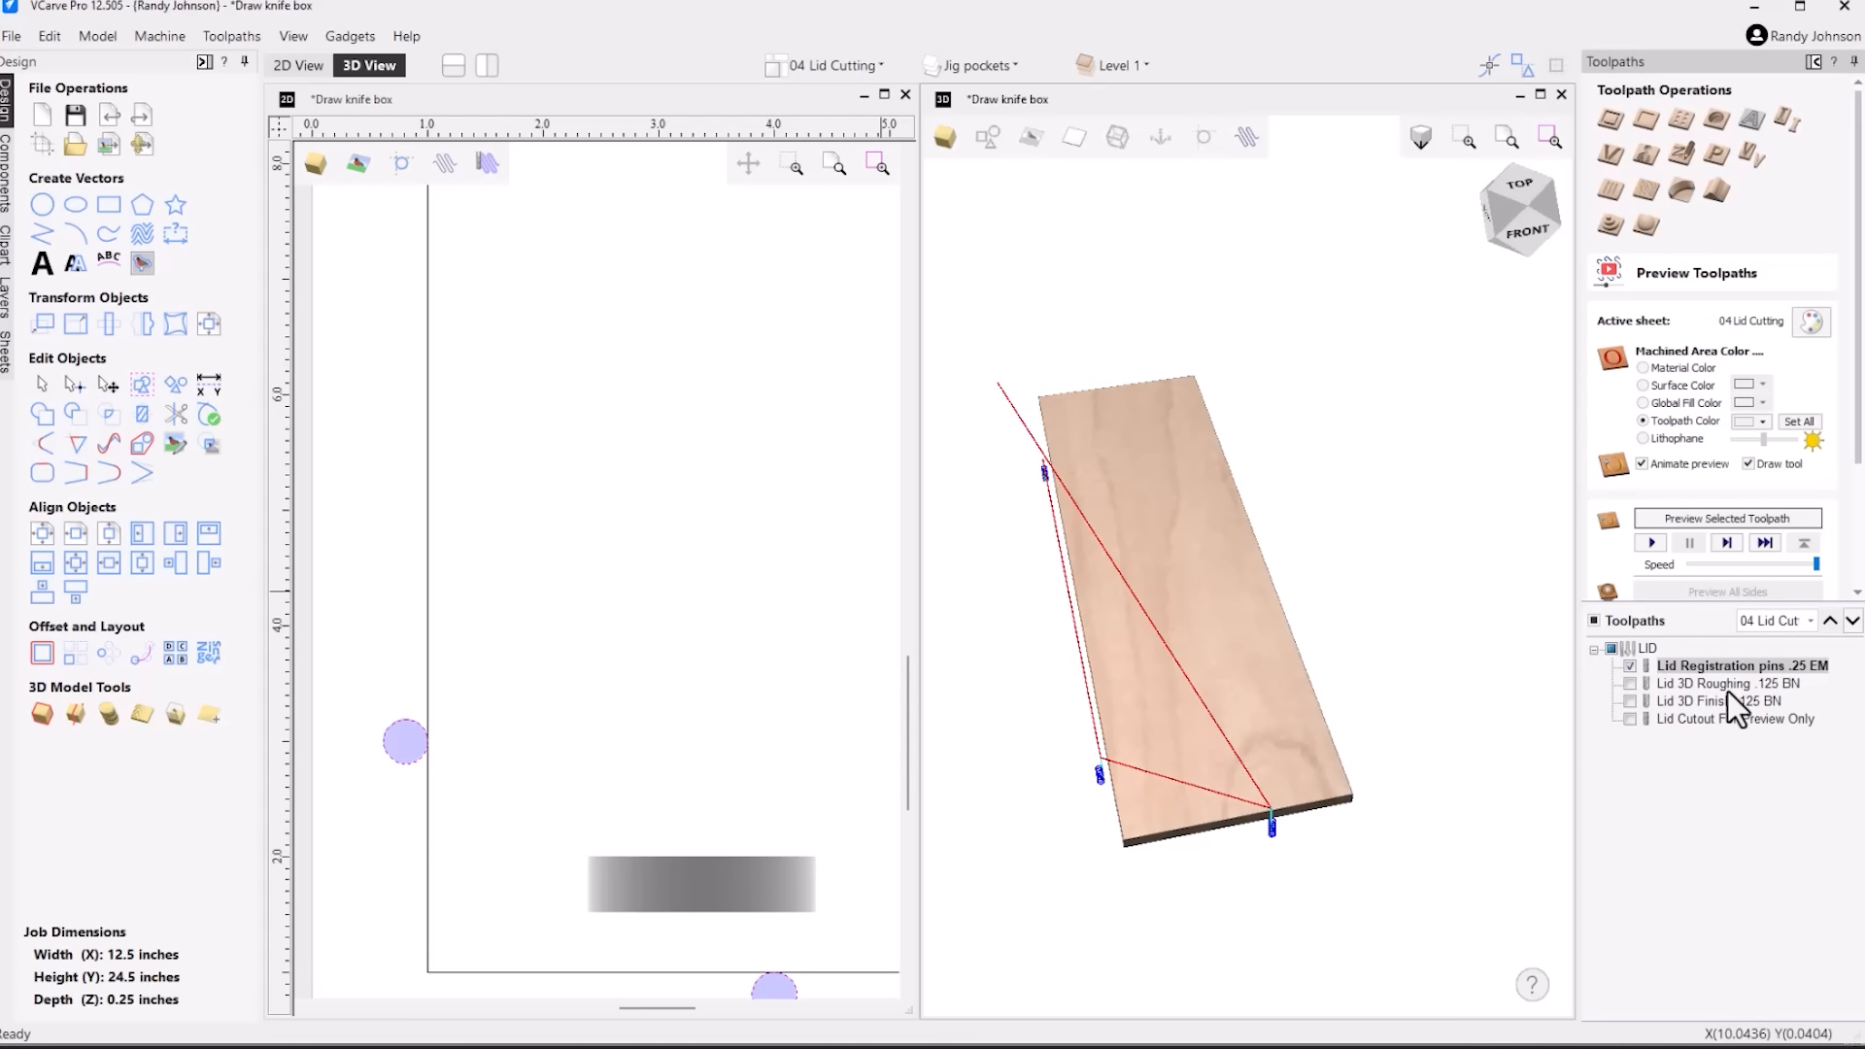
drag(1274, 874, 1267, 939)
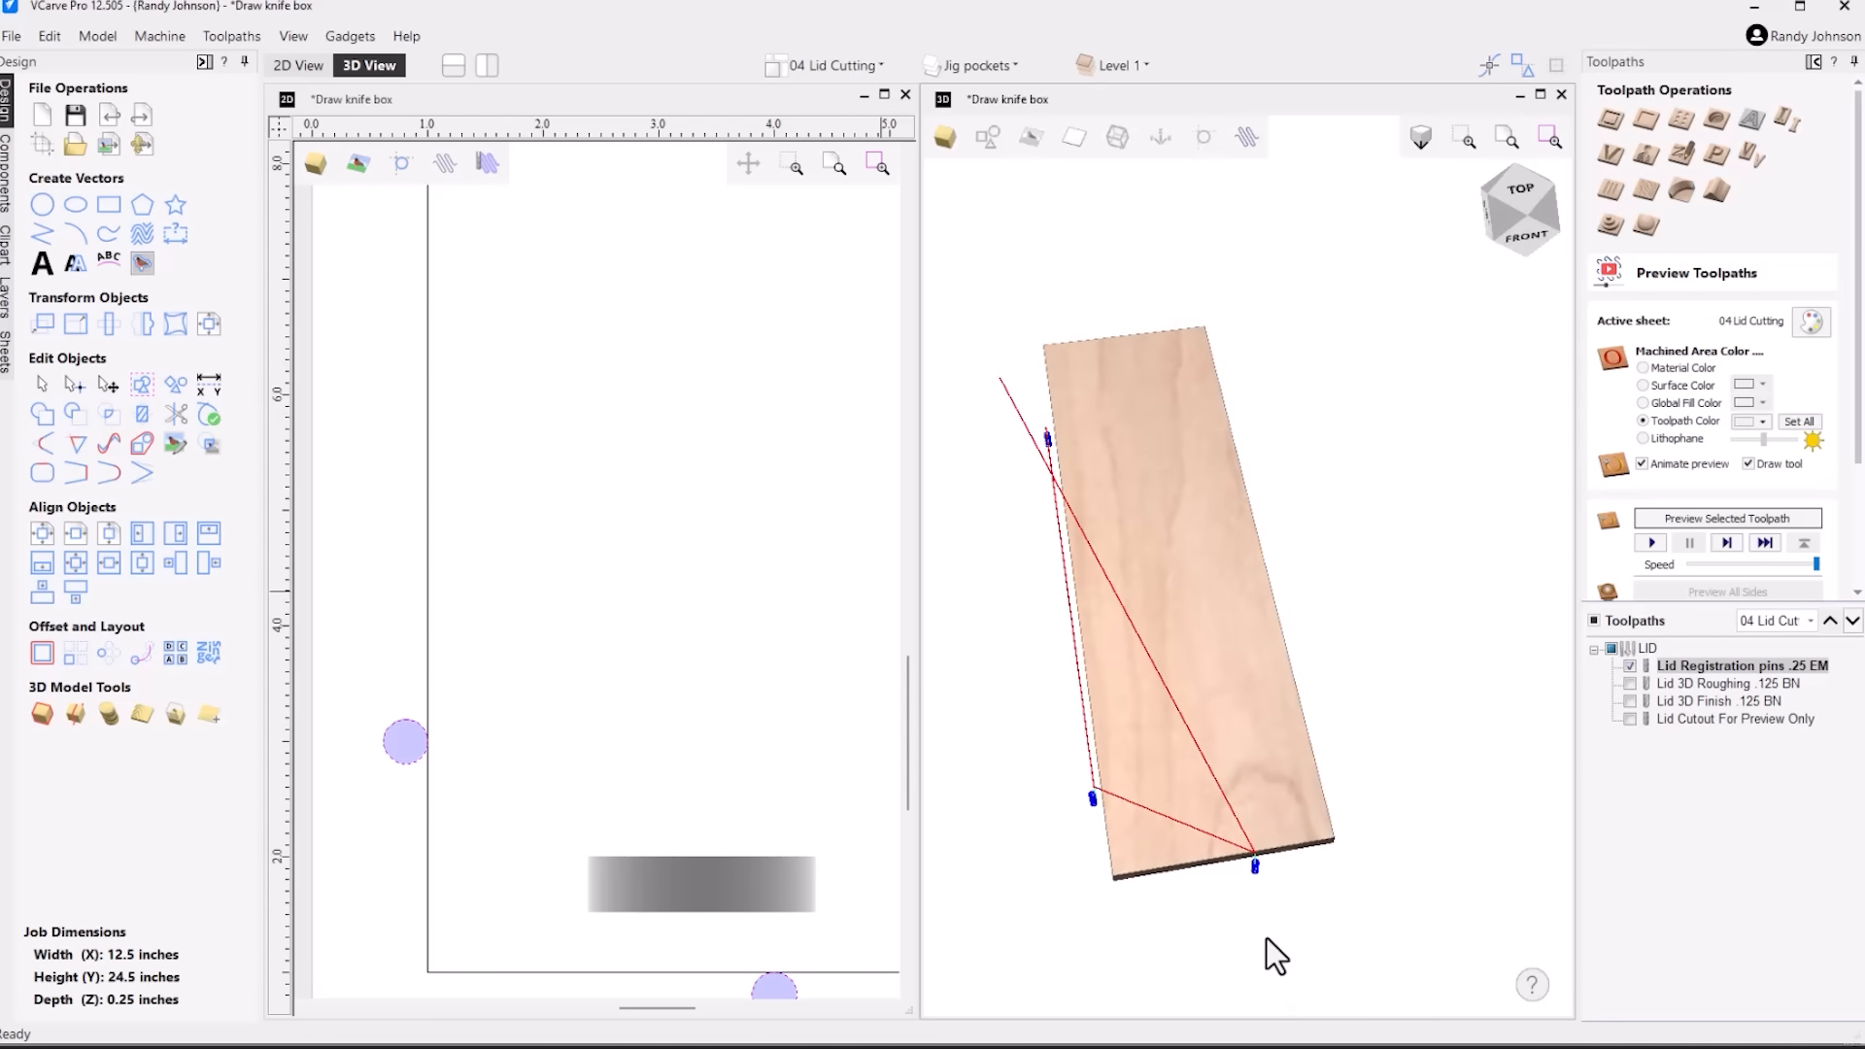
scroll(598, 679, down, 5)
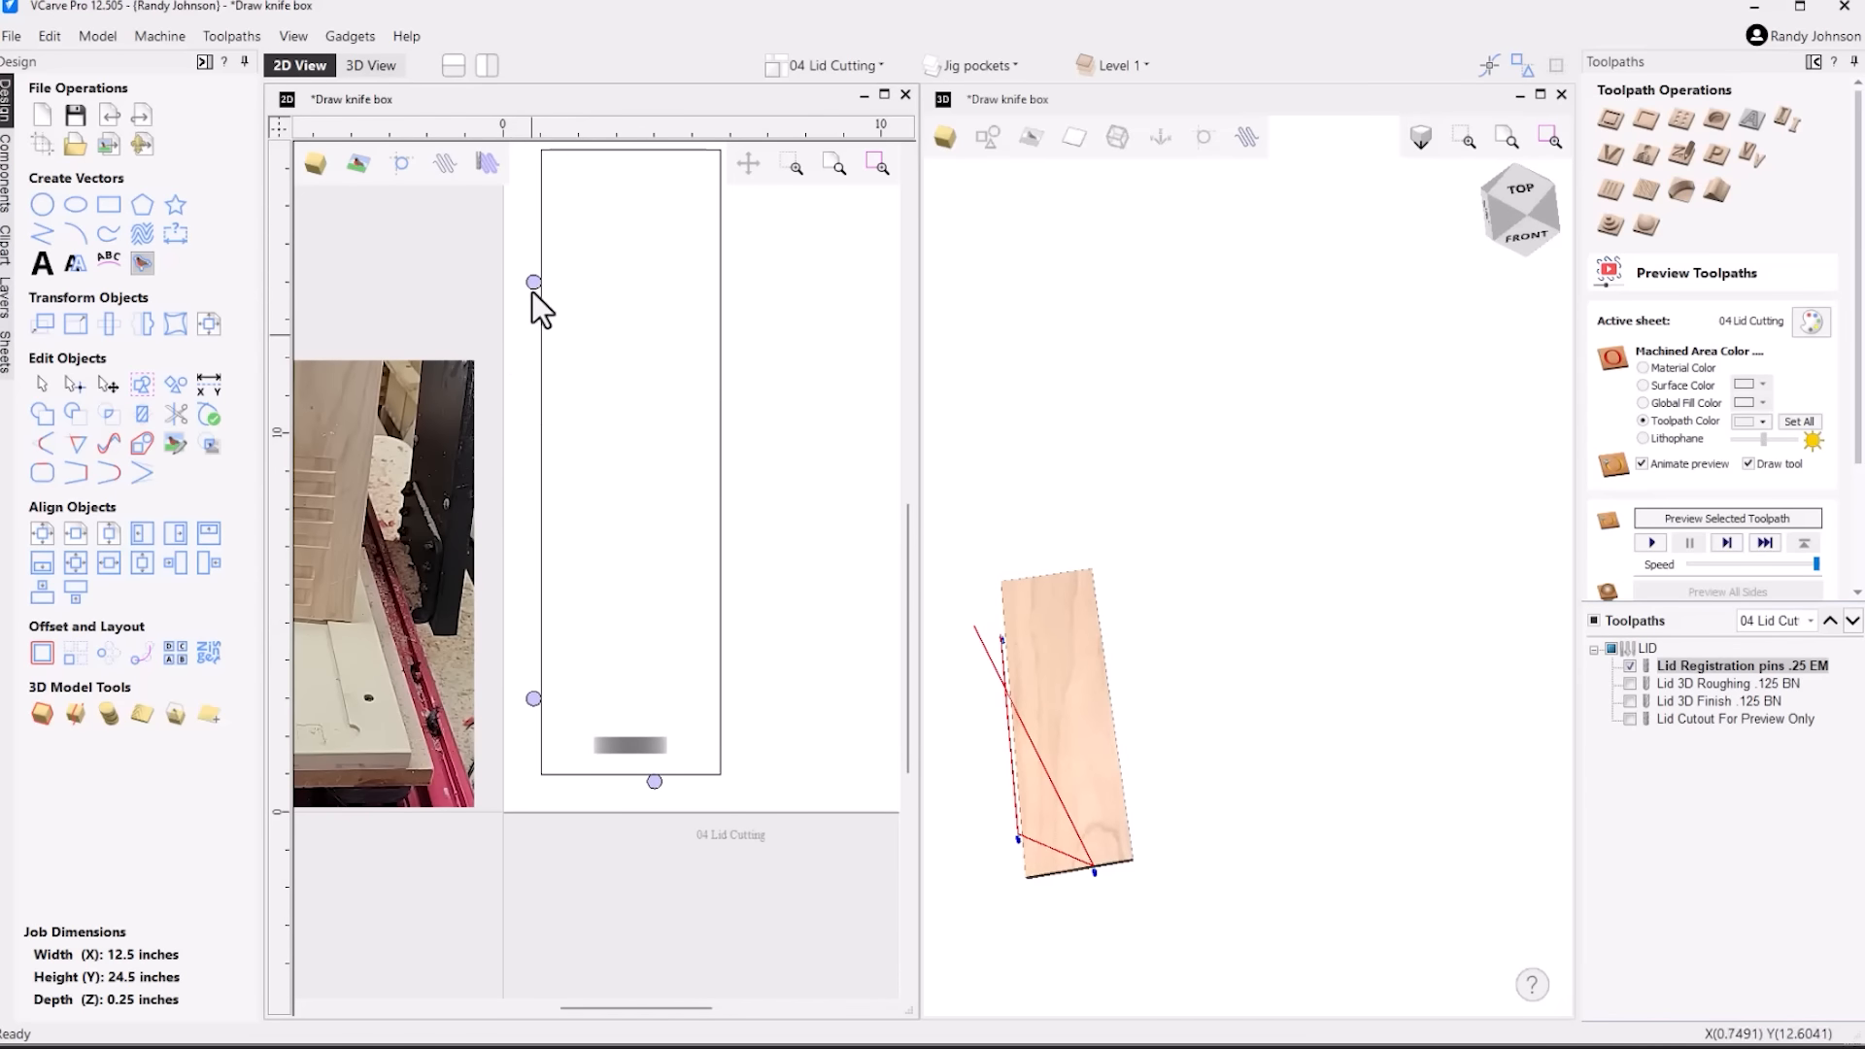
scroll(719, 690, down, 2)
scroll(399, 674, down, 1)
scroll(286, 657, up, 2)
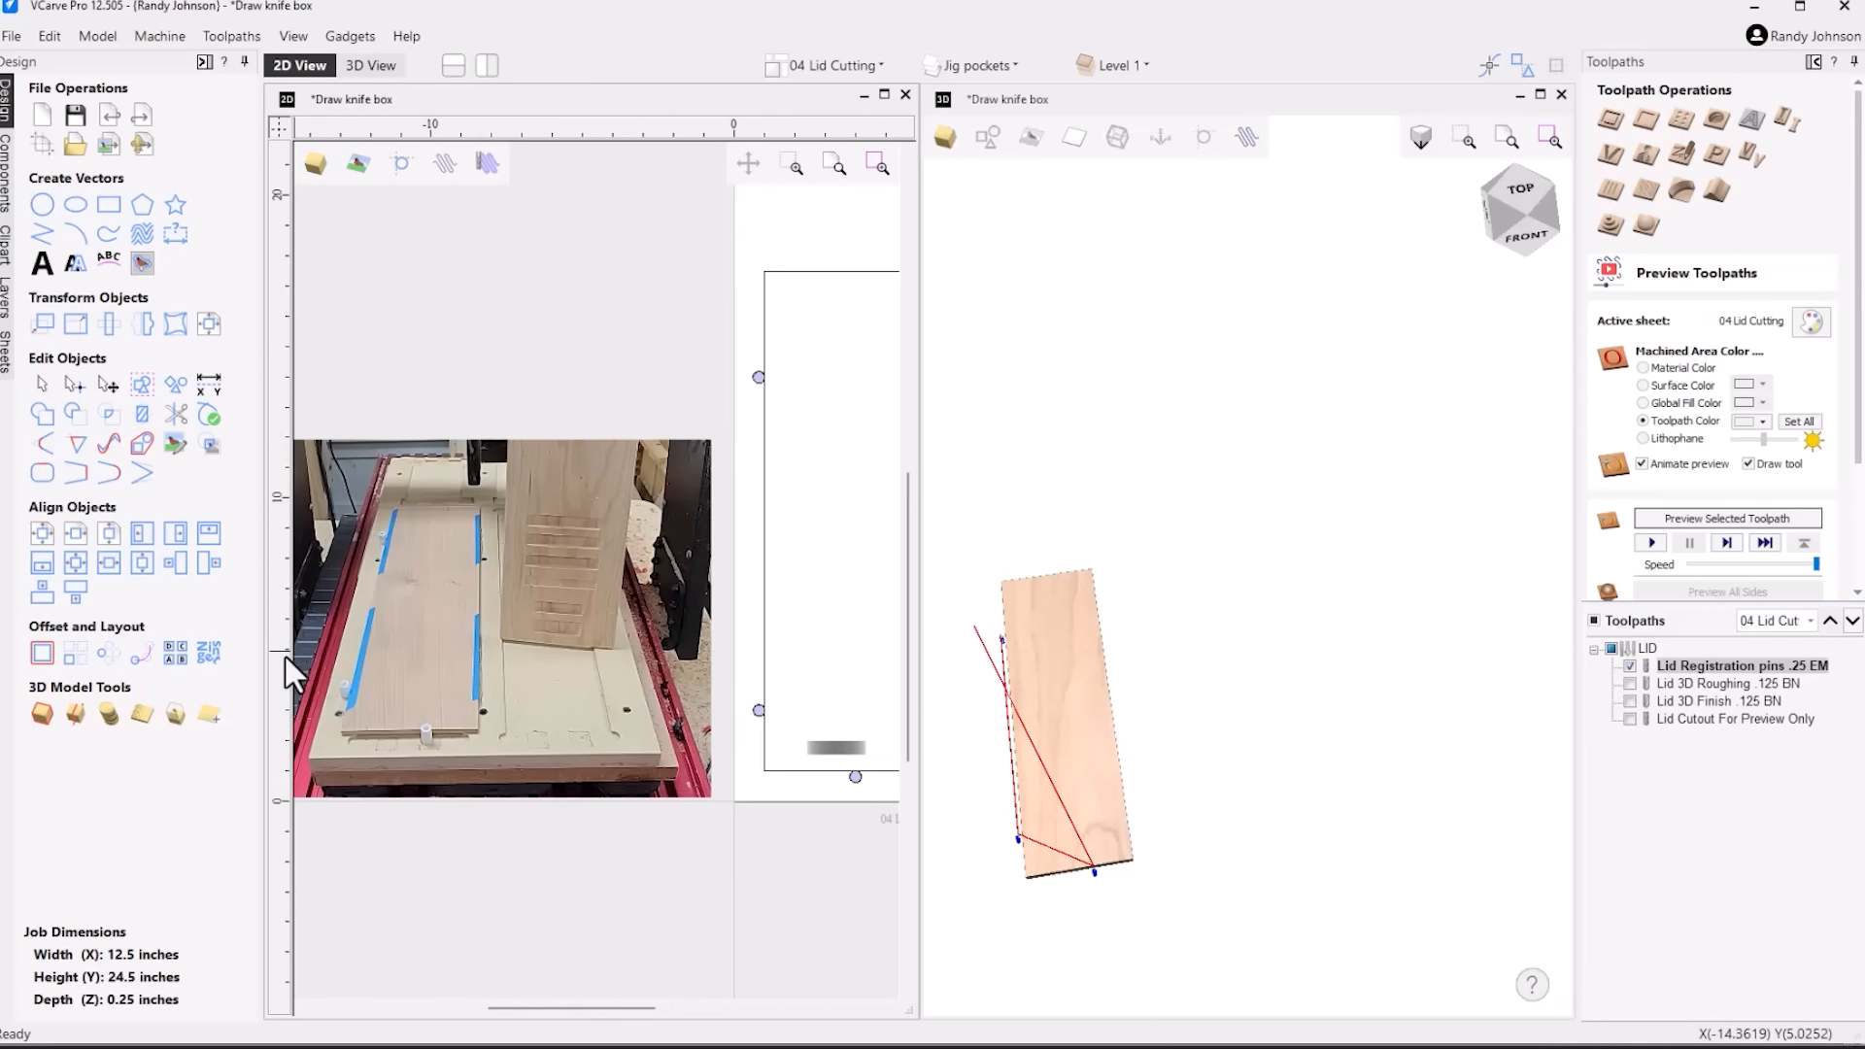
scroll(1022, 785, up, 3)
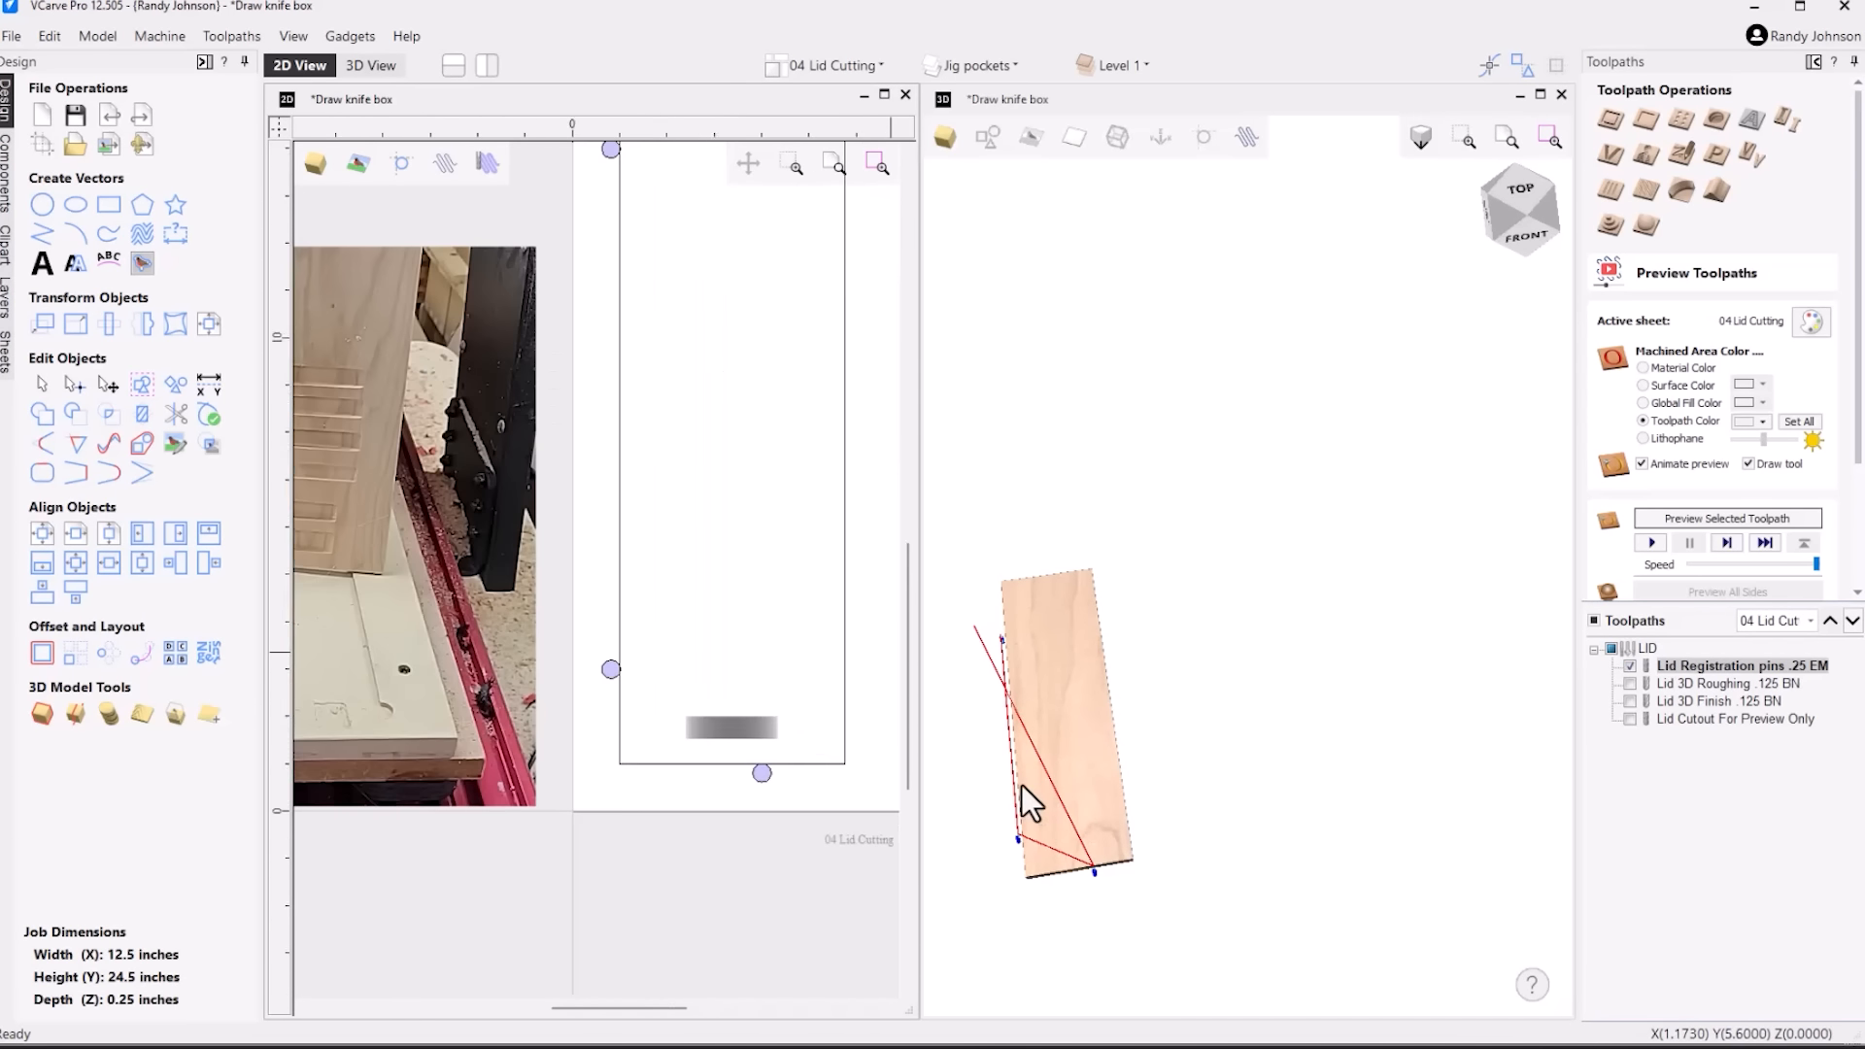
scroll(1022, 785, up, 1)
drag(1186, 761, 1321, 714)
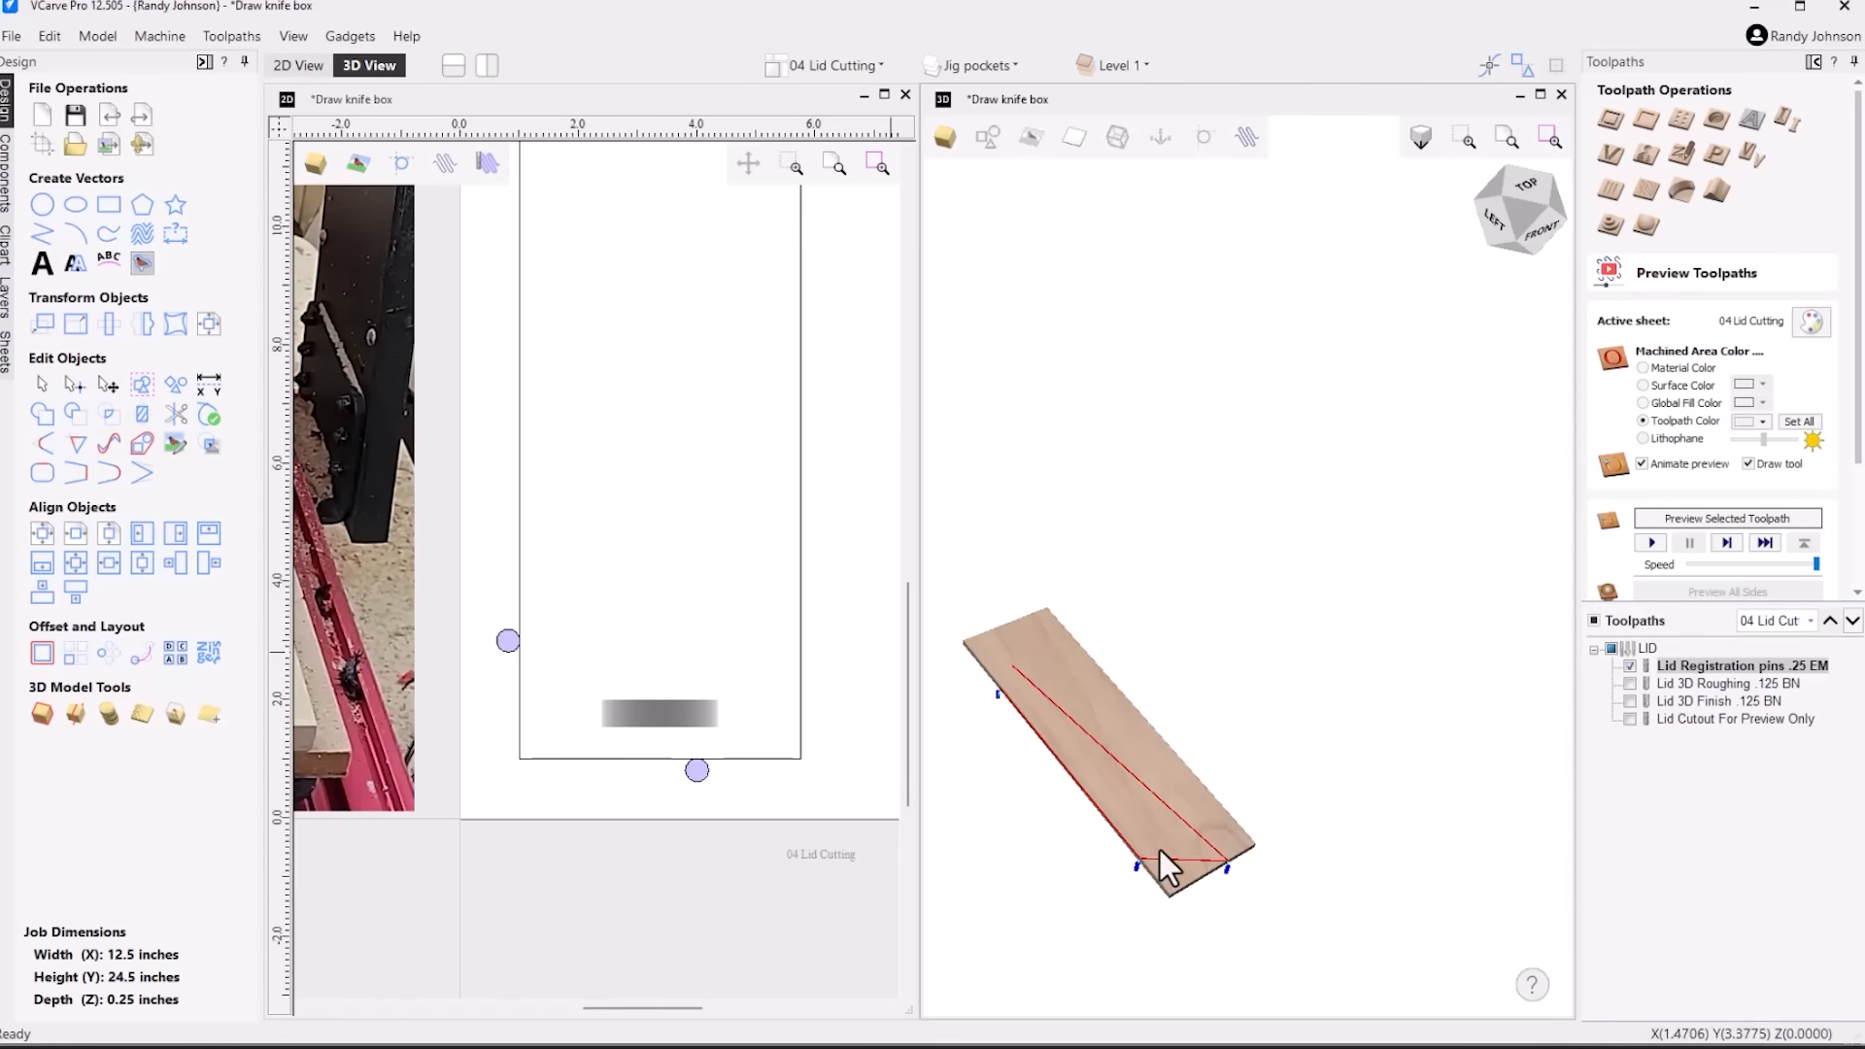
scroll(1197, 871, up, 4)
click(1632, 667)
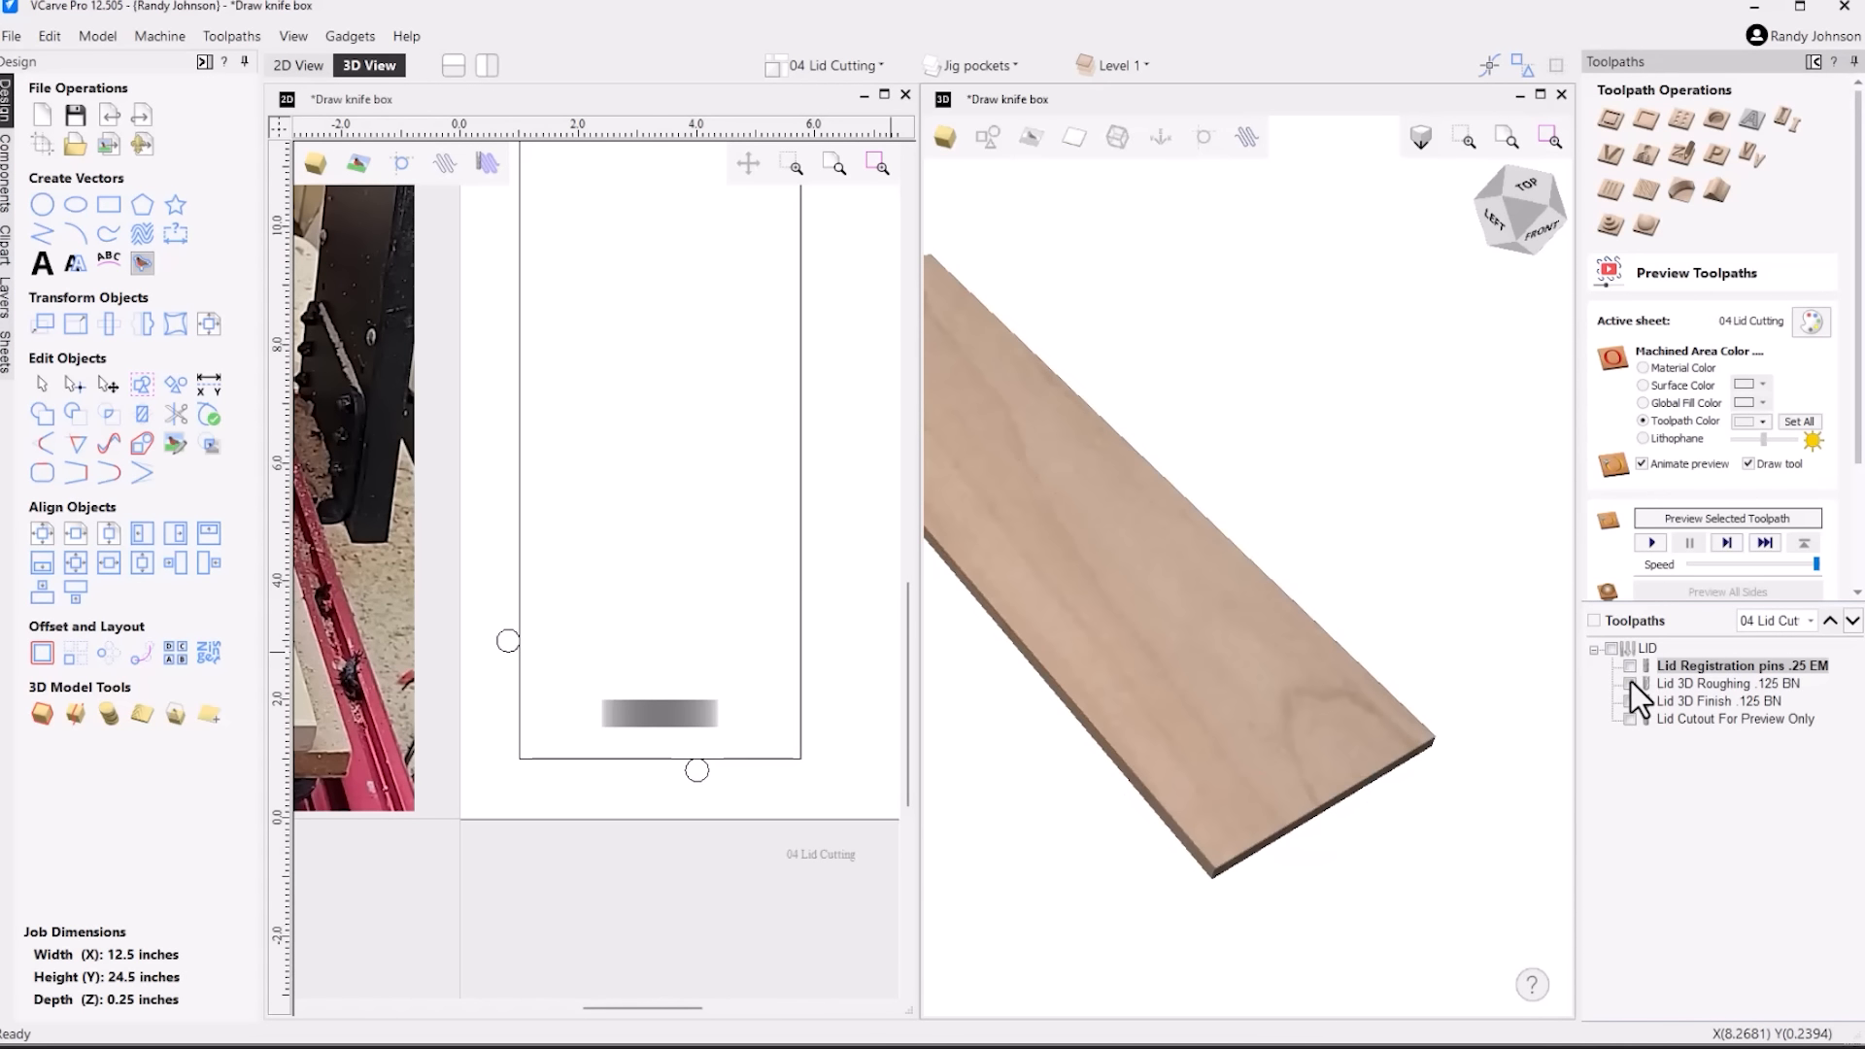
Preview the Lid 3D Roughing .125 BN toolpath on the handle slot
click(1630, 683)
click(1693, 680)
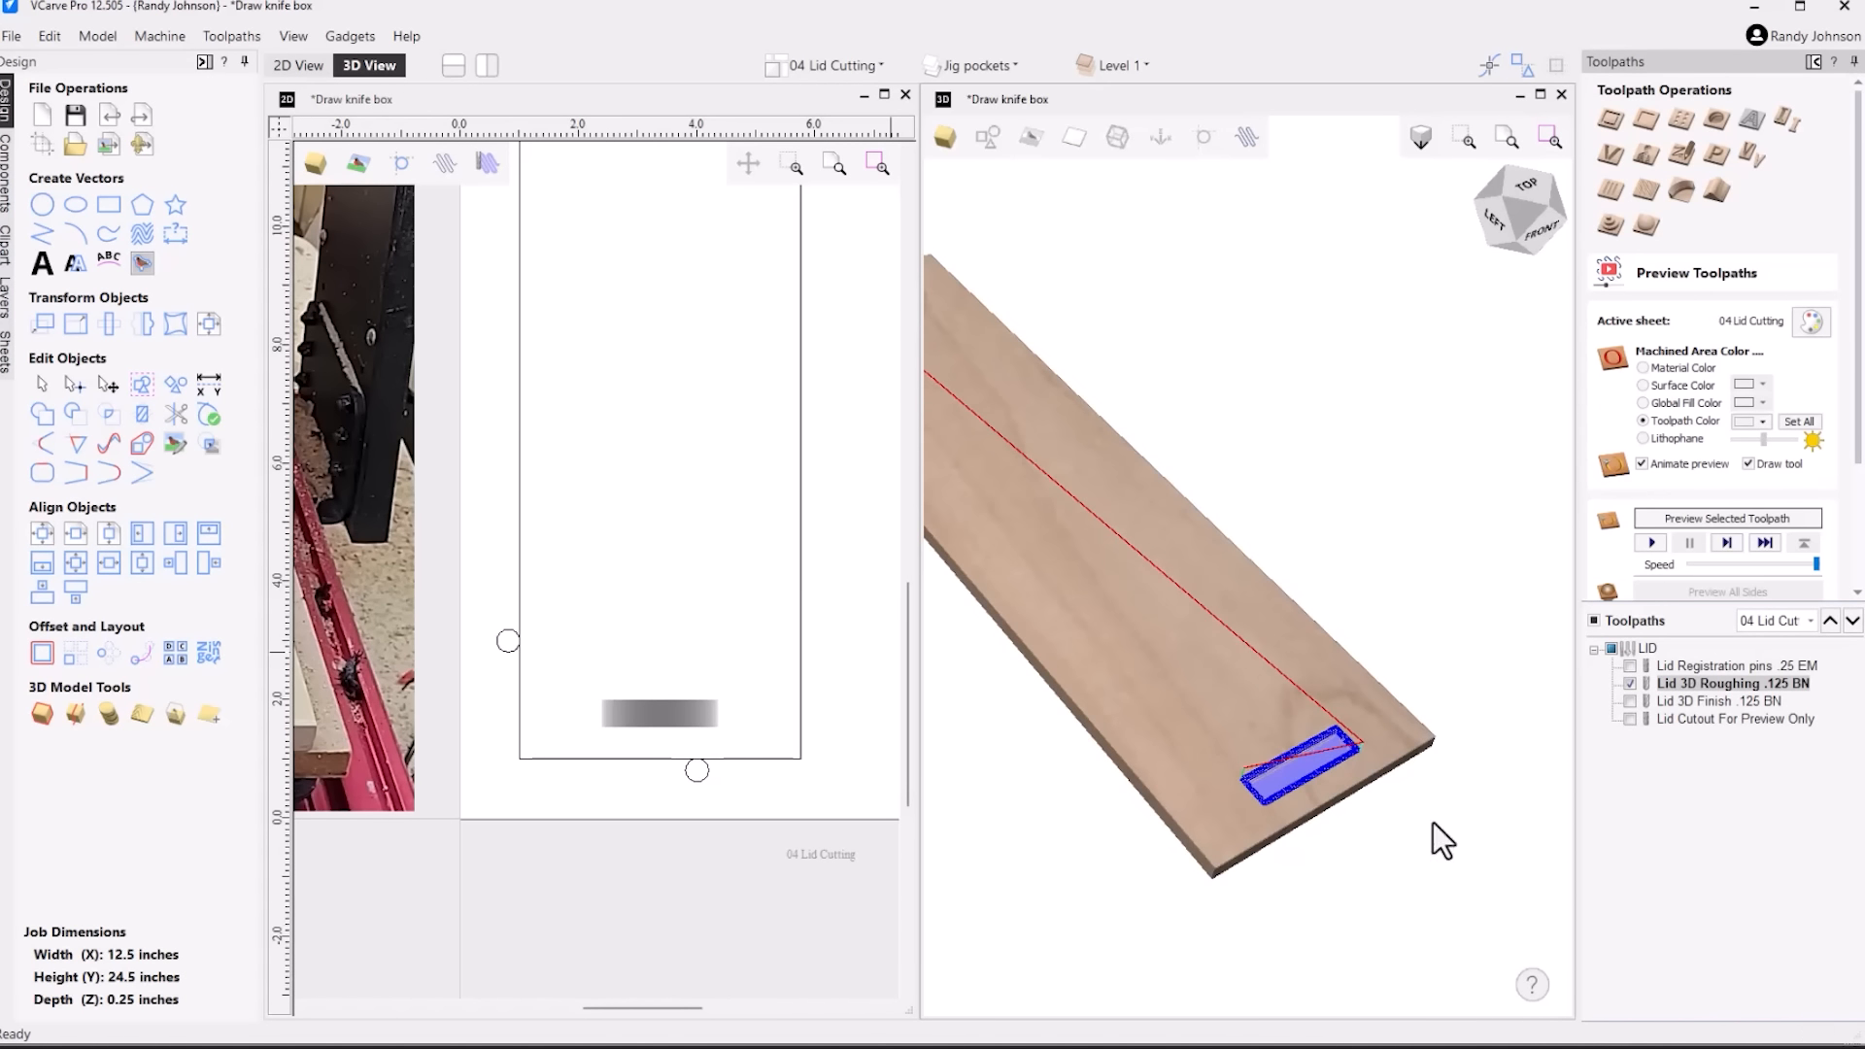
scroll(1355, 835, up, 1)
scroll(1354, 835, up, 1)
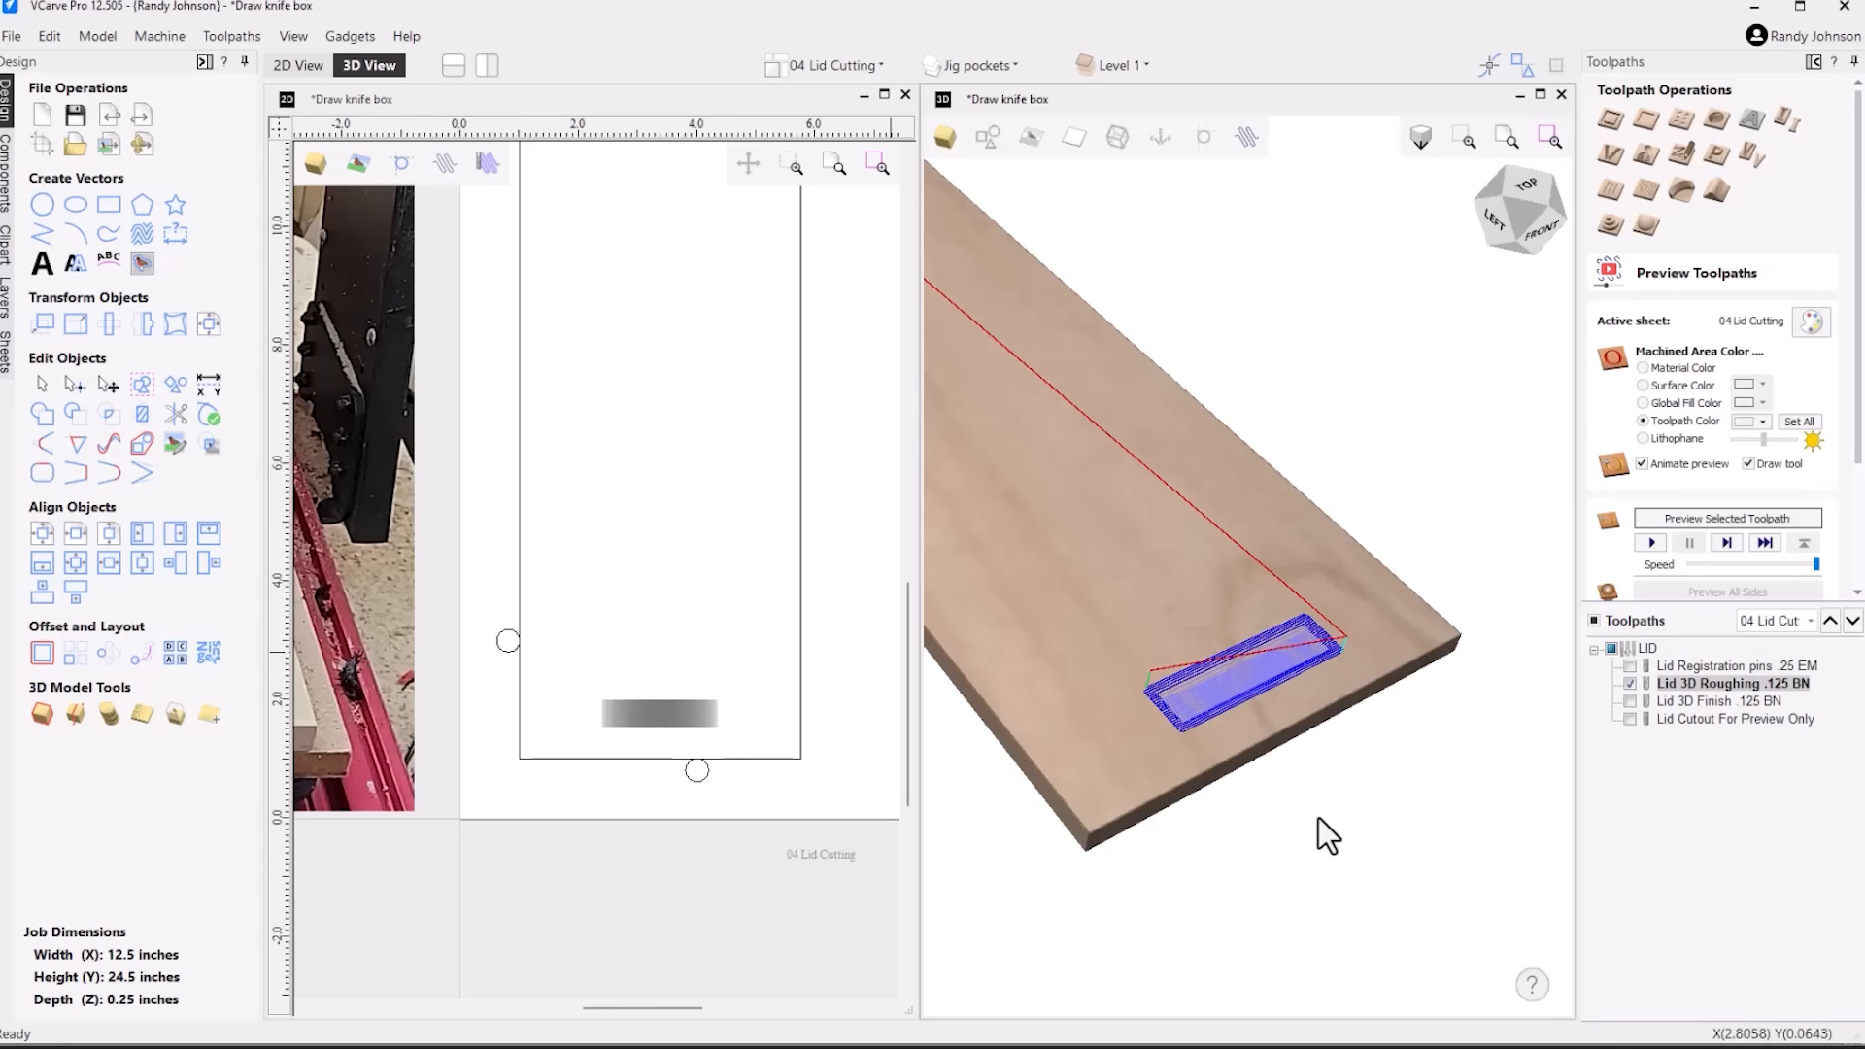
click(1723, 518)
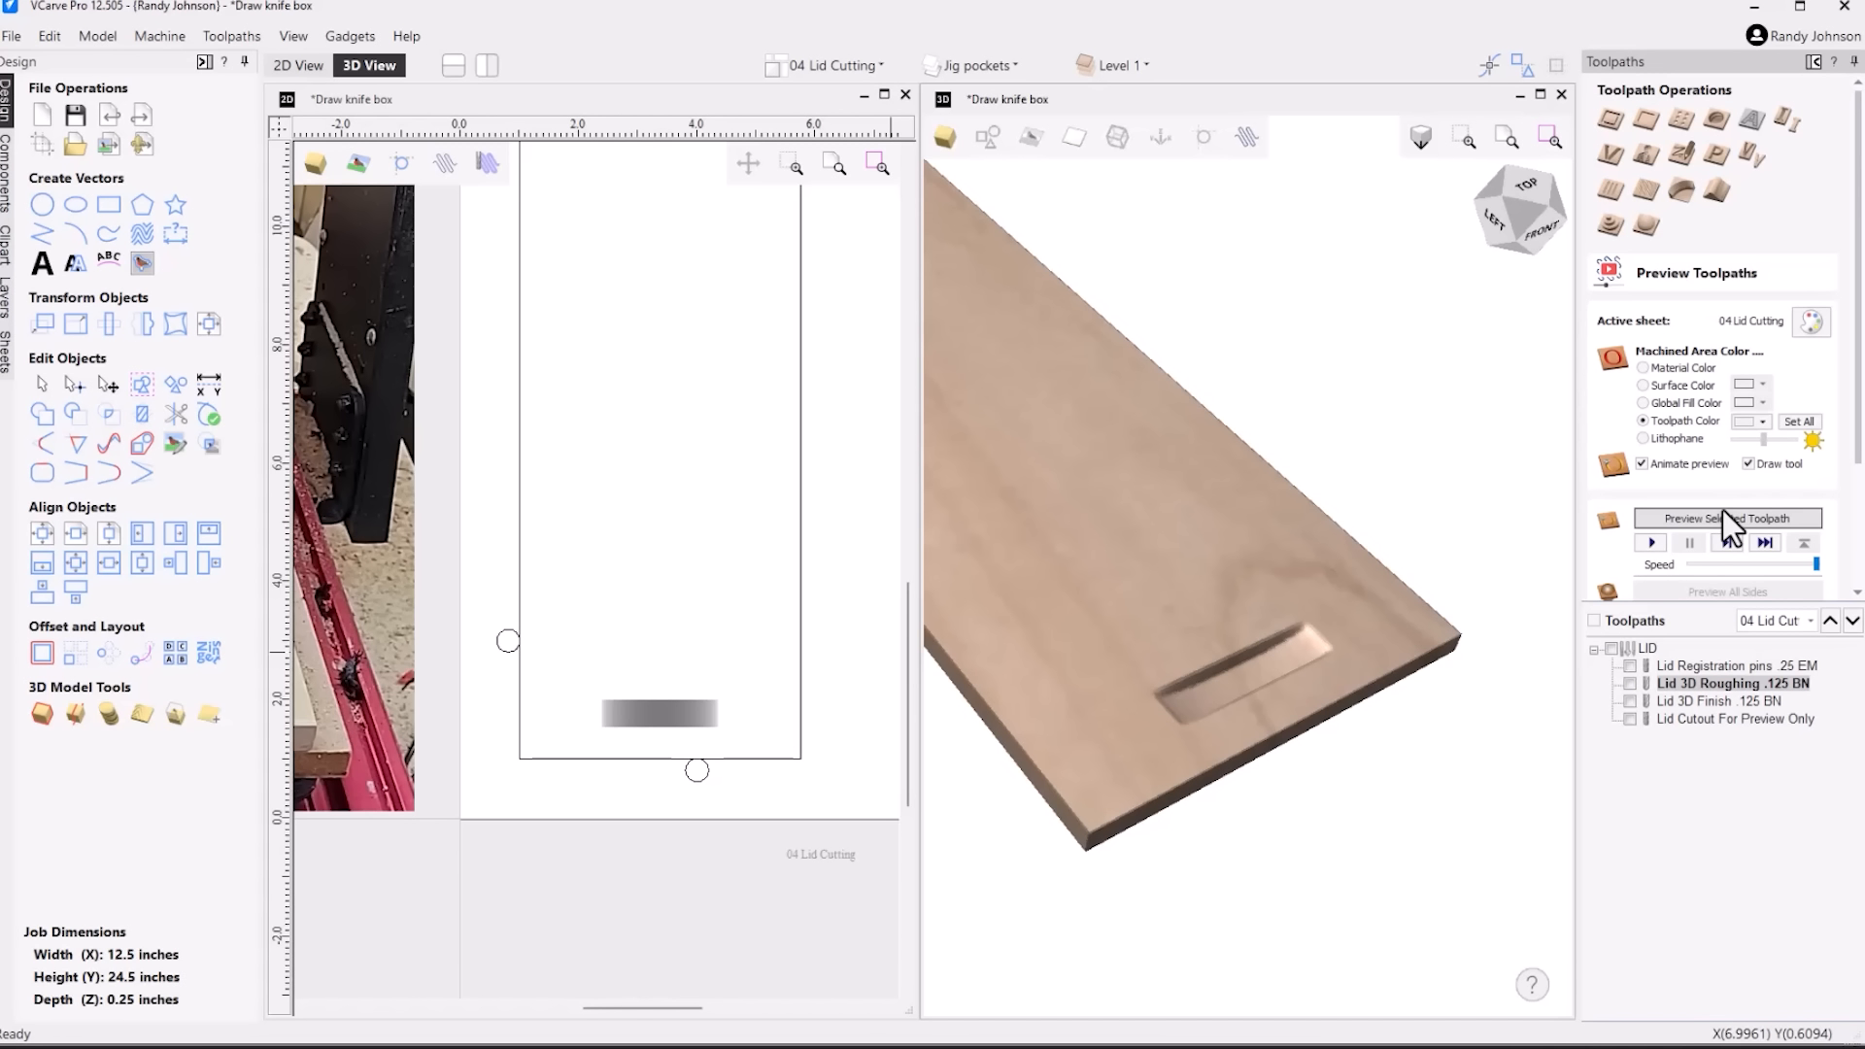
Preview the Lid 3D Finish .125 BN toolpath on the handle slot and inspect the finished recess
click(1727, 699)
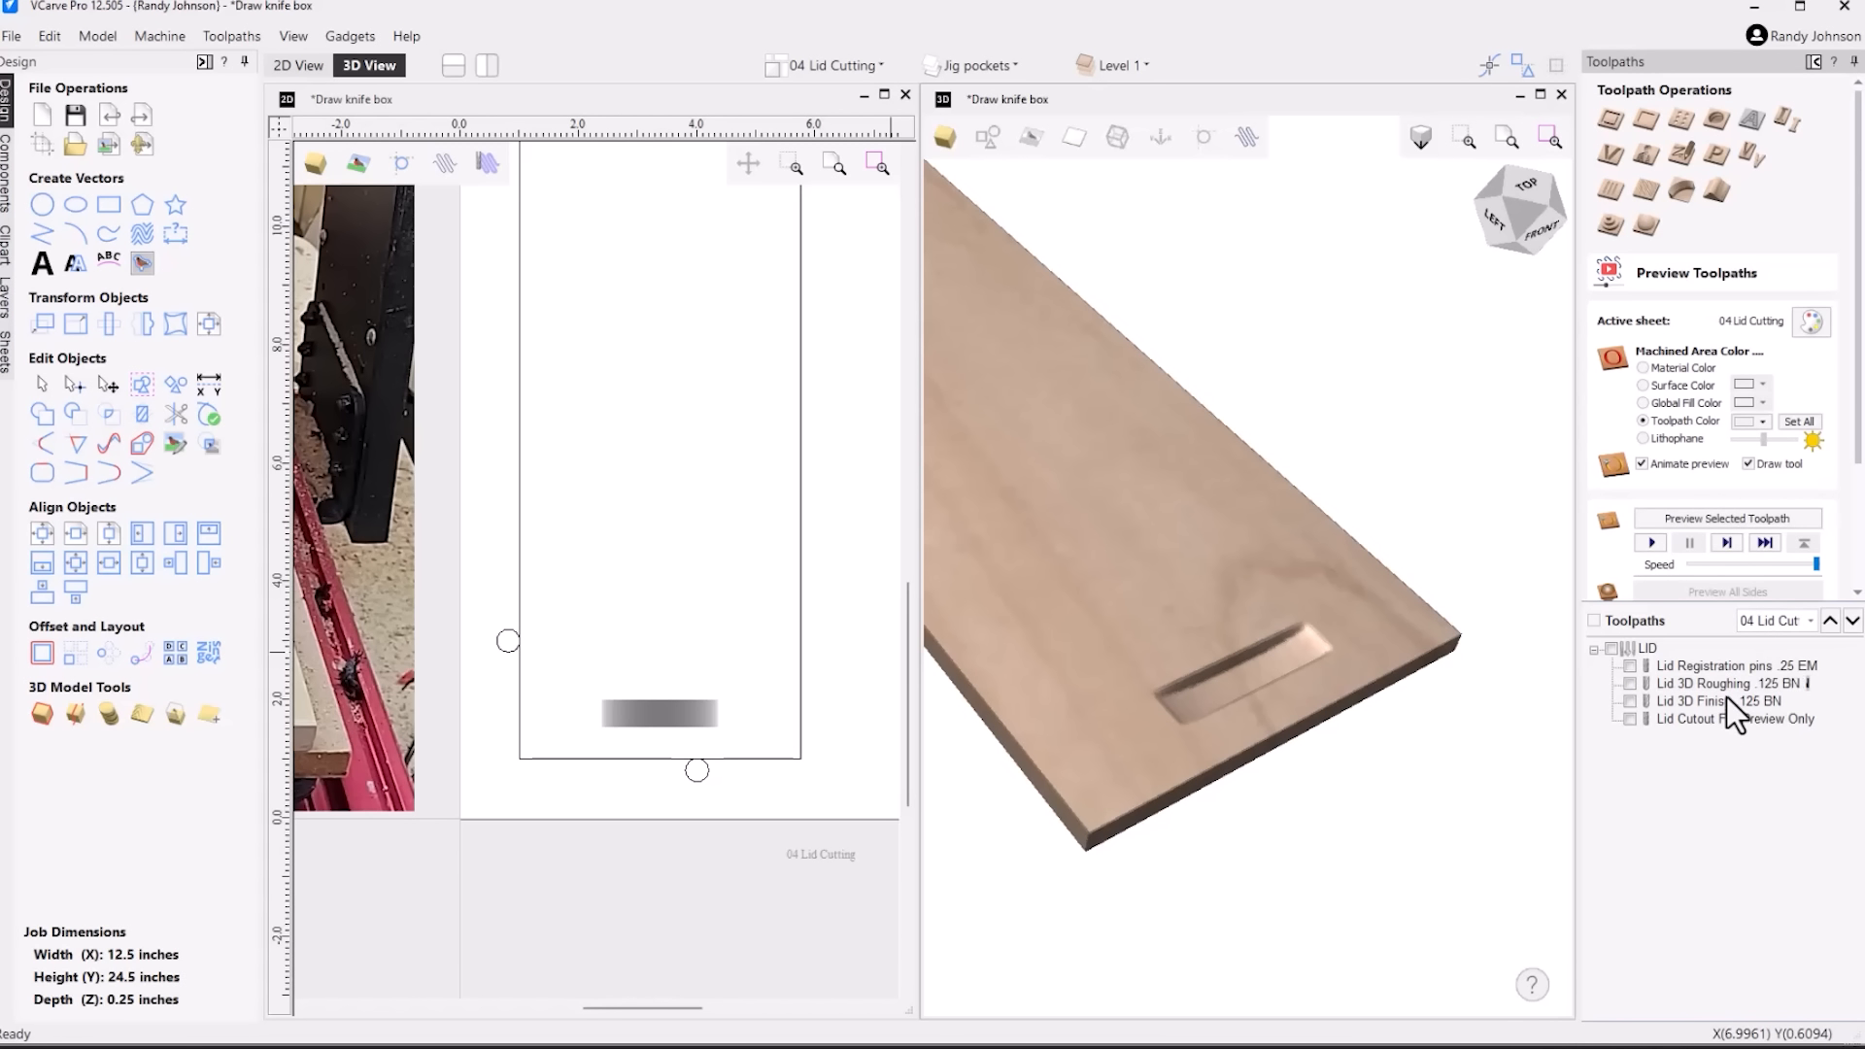
click(1746, 523)
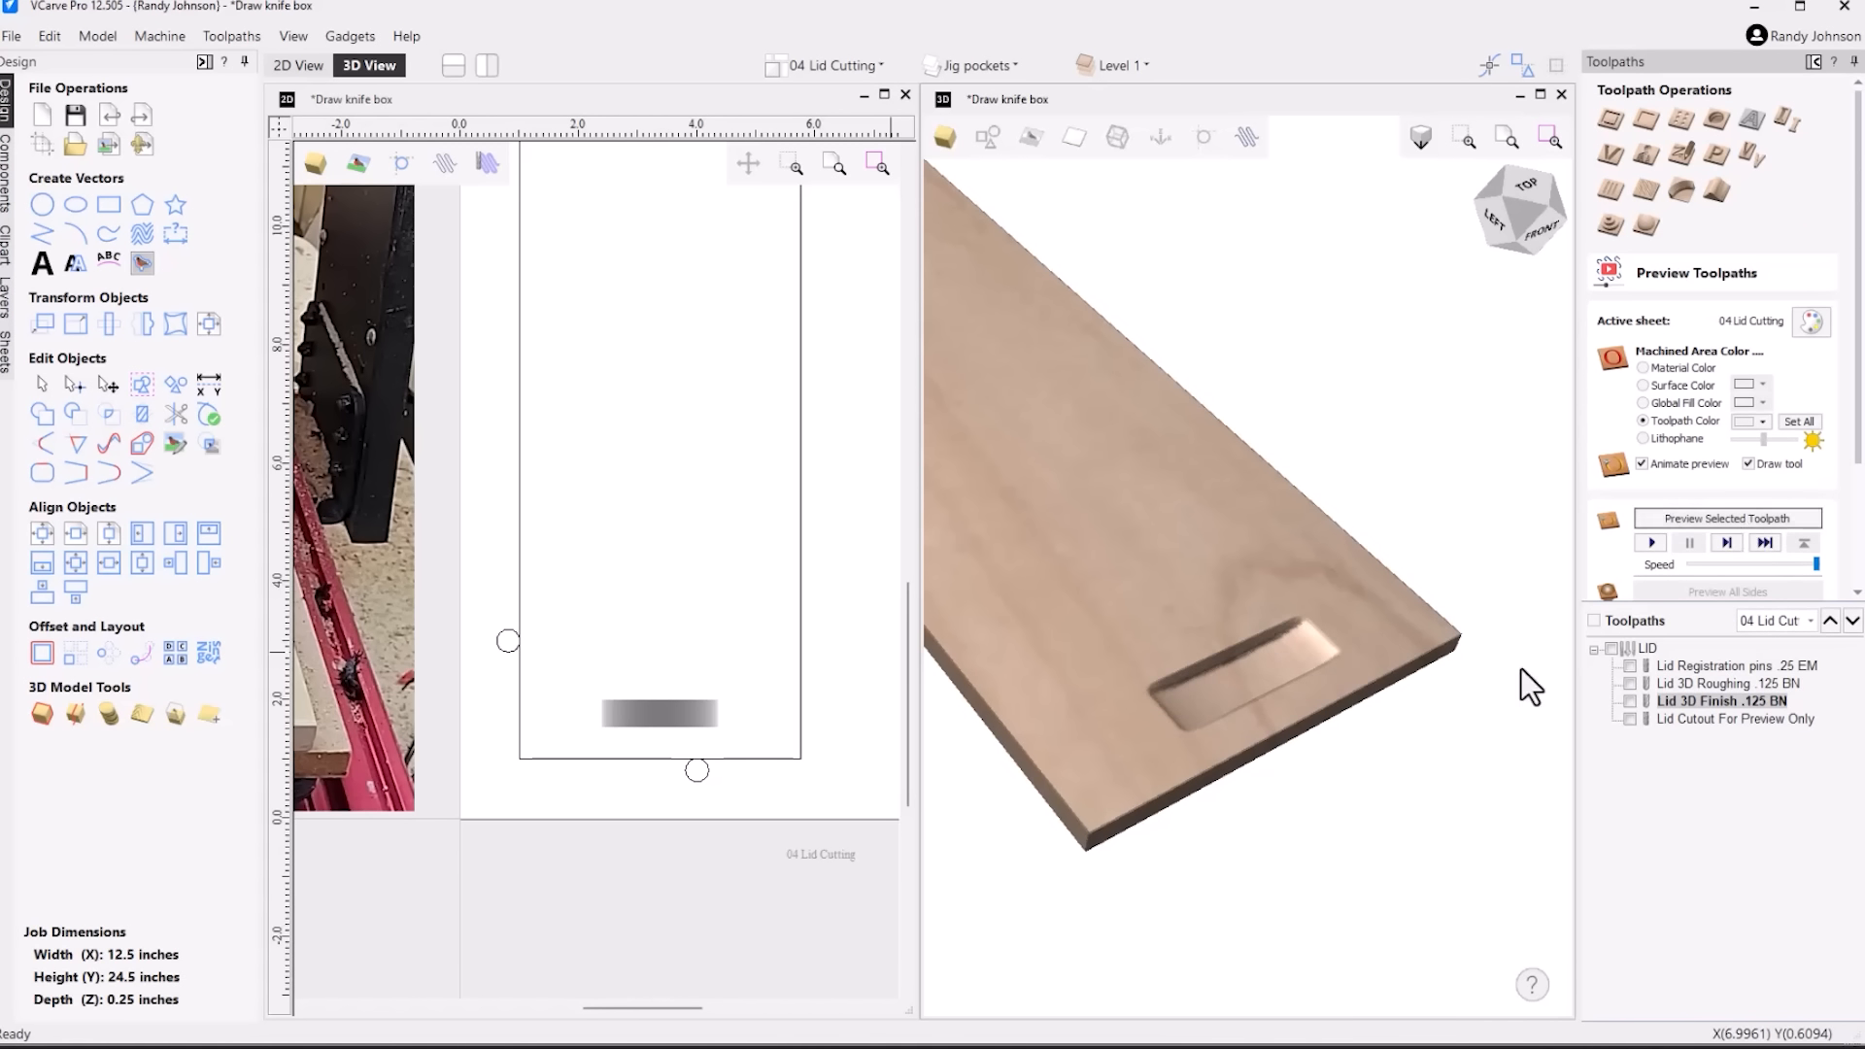
drag(1374, 738, 1319, 785)
click(823, 747)
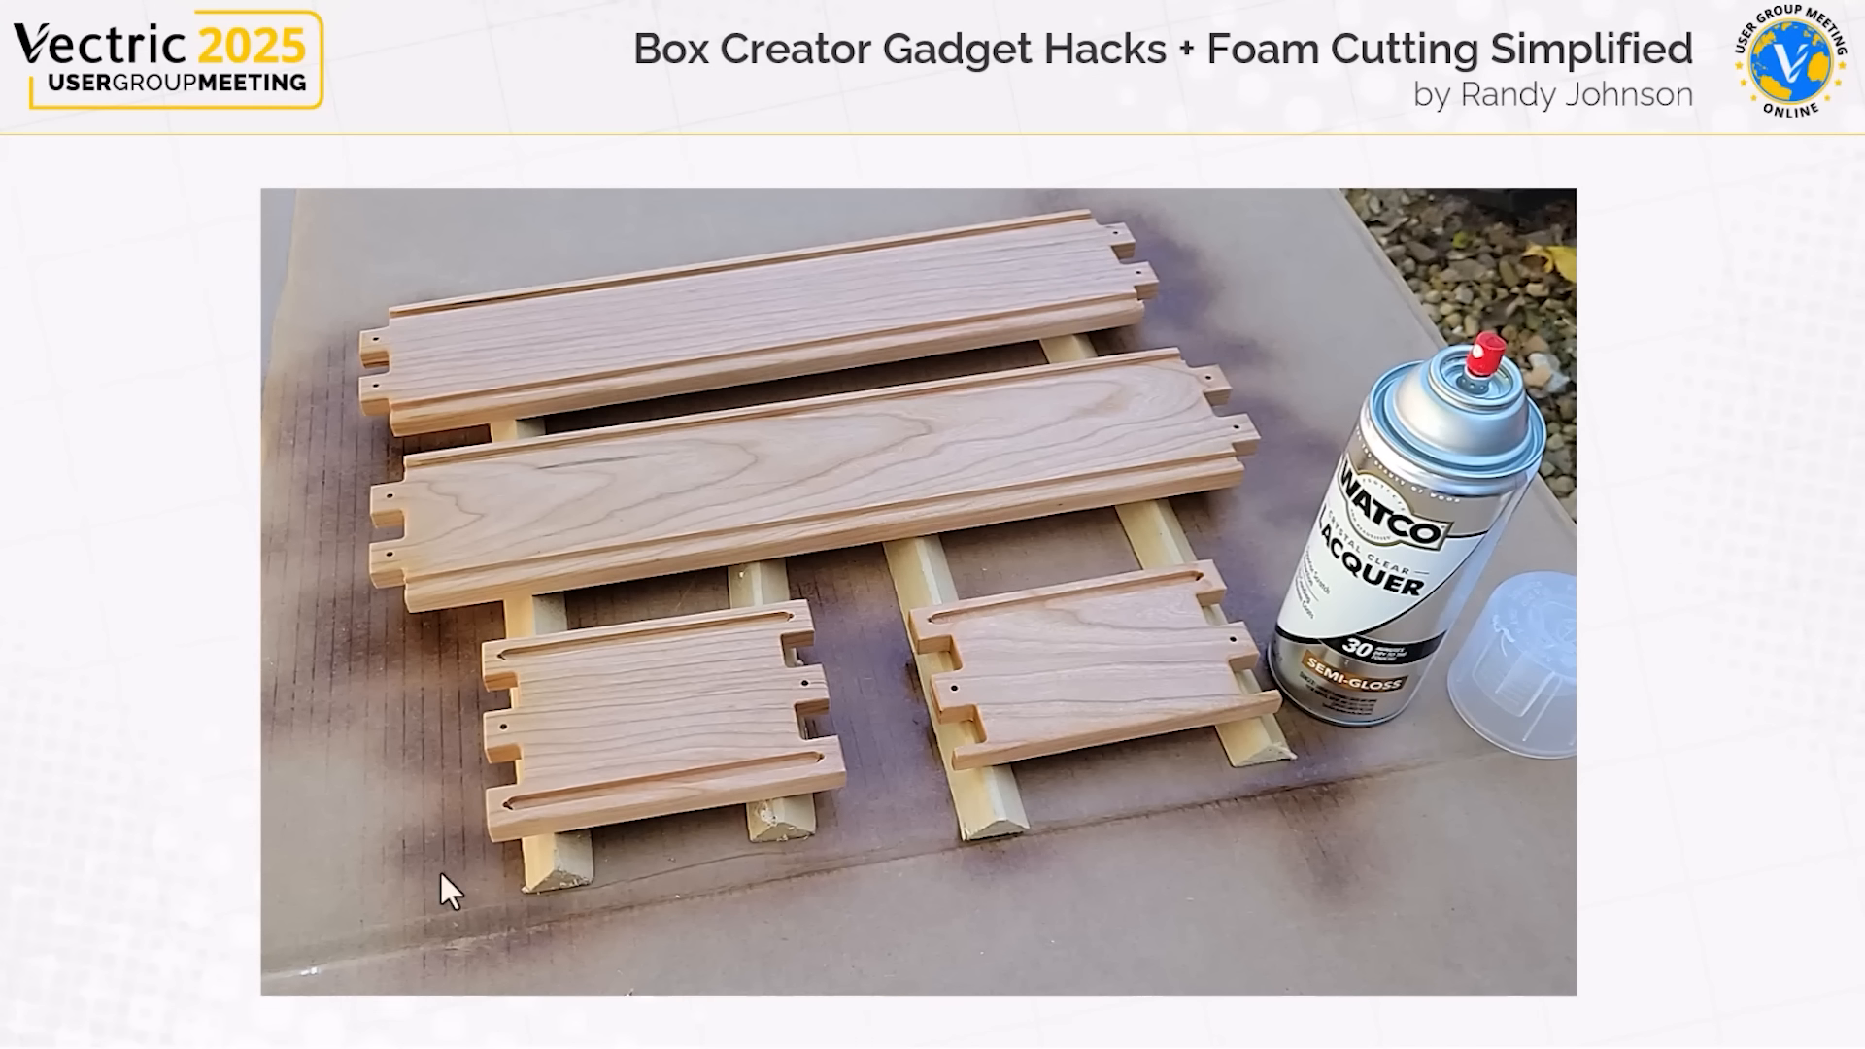
key(Right)
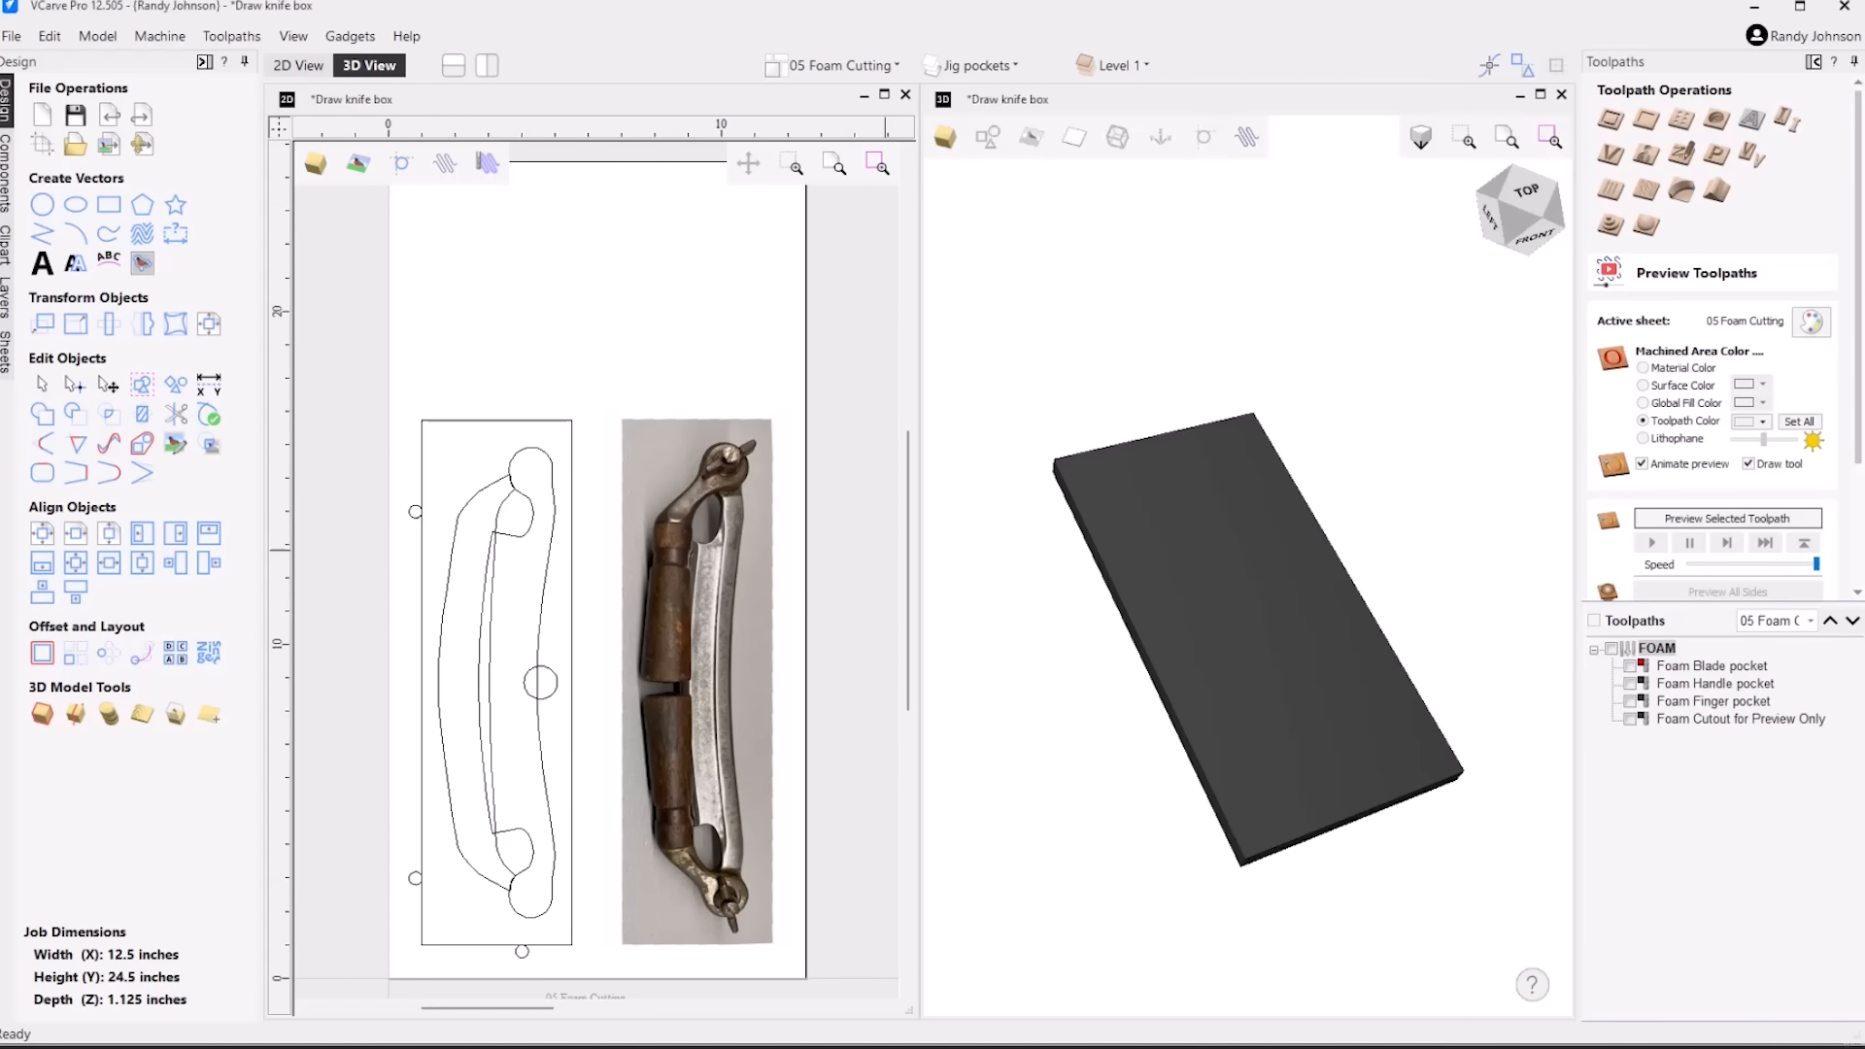
Examine the 05 Foam Cutting sheet's registration pin circles and its blade, handle and finger pocket vectors, selecting each pocket vector in turn
click(867, 66)
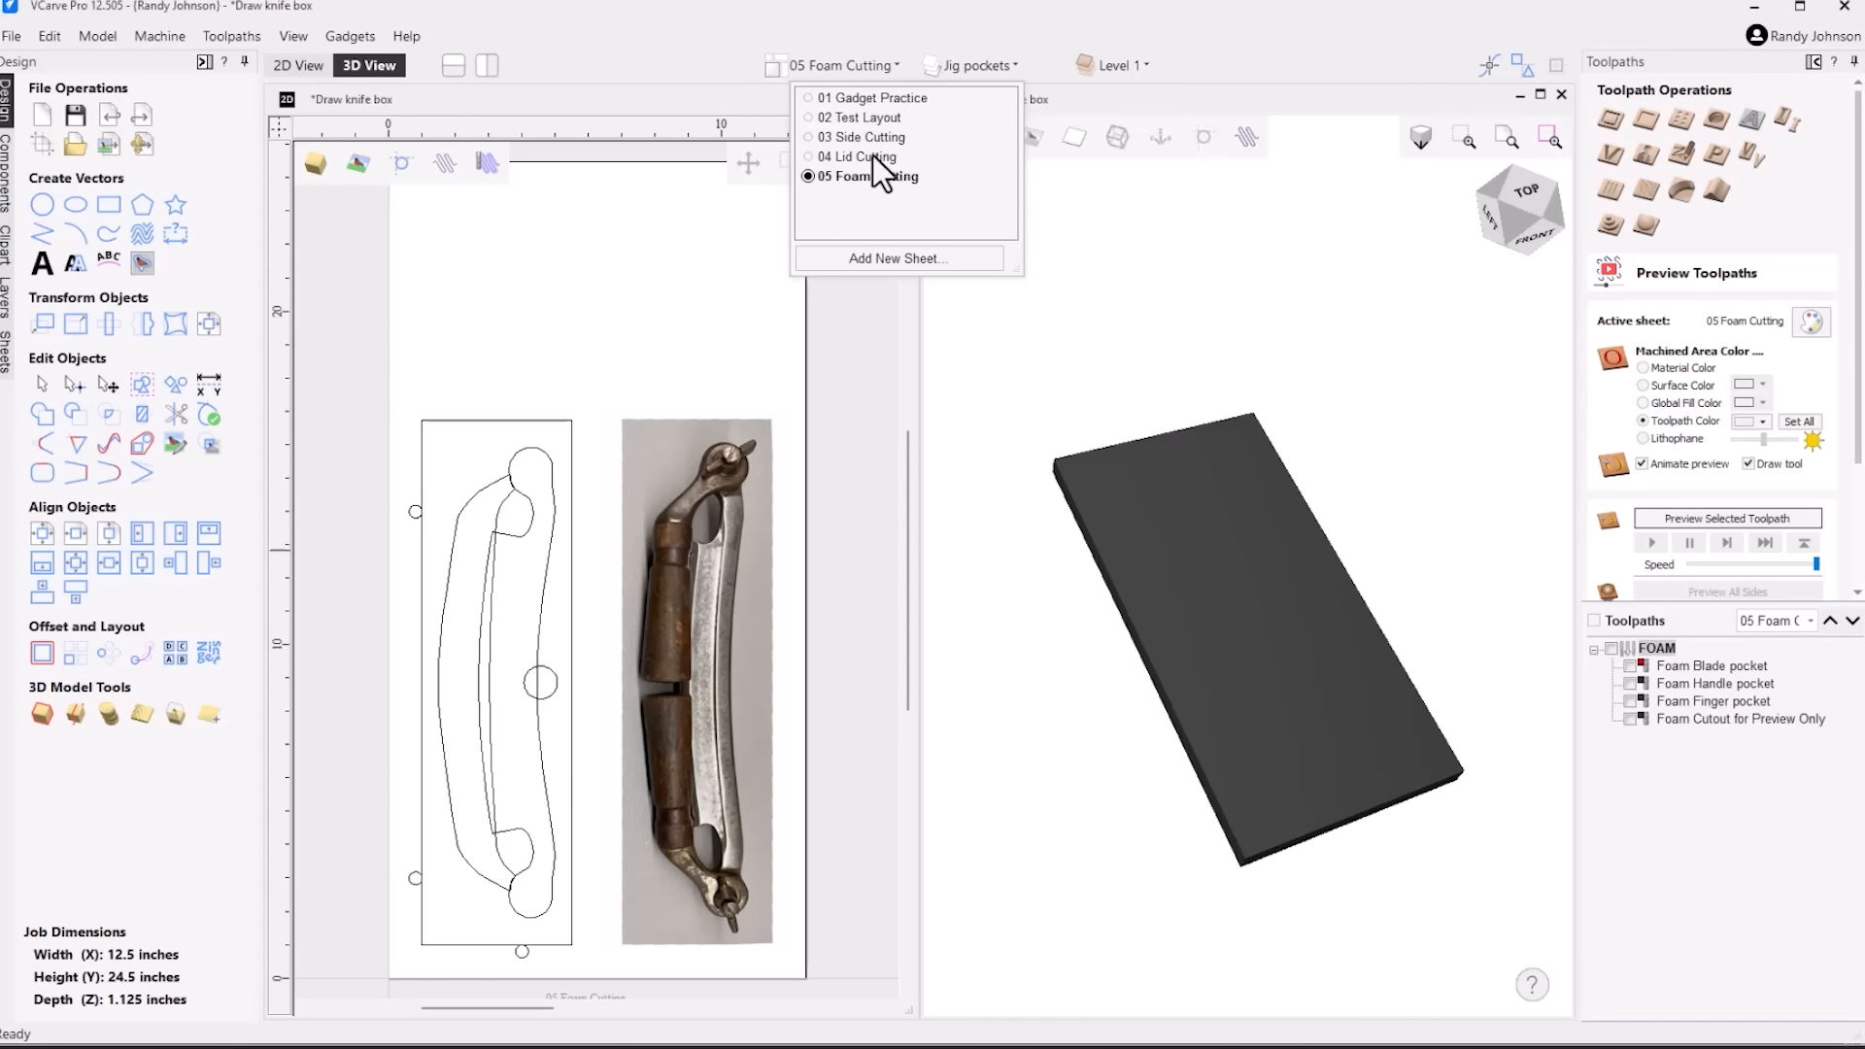
click(412, 514)
click(404, 882)
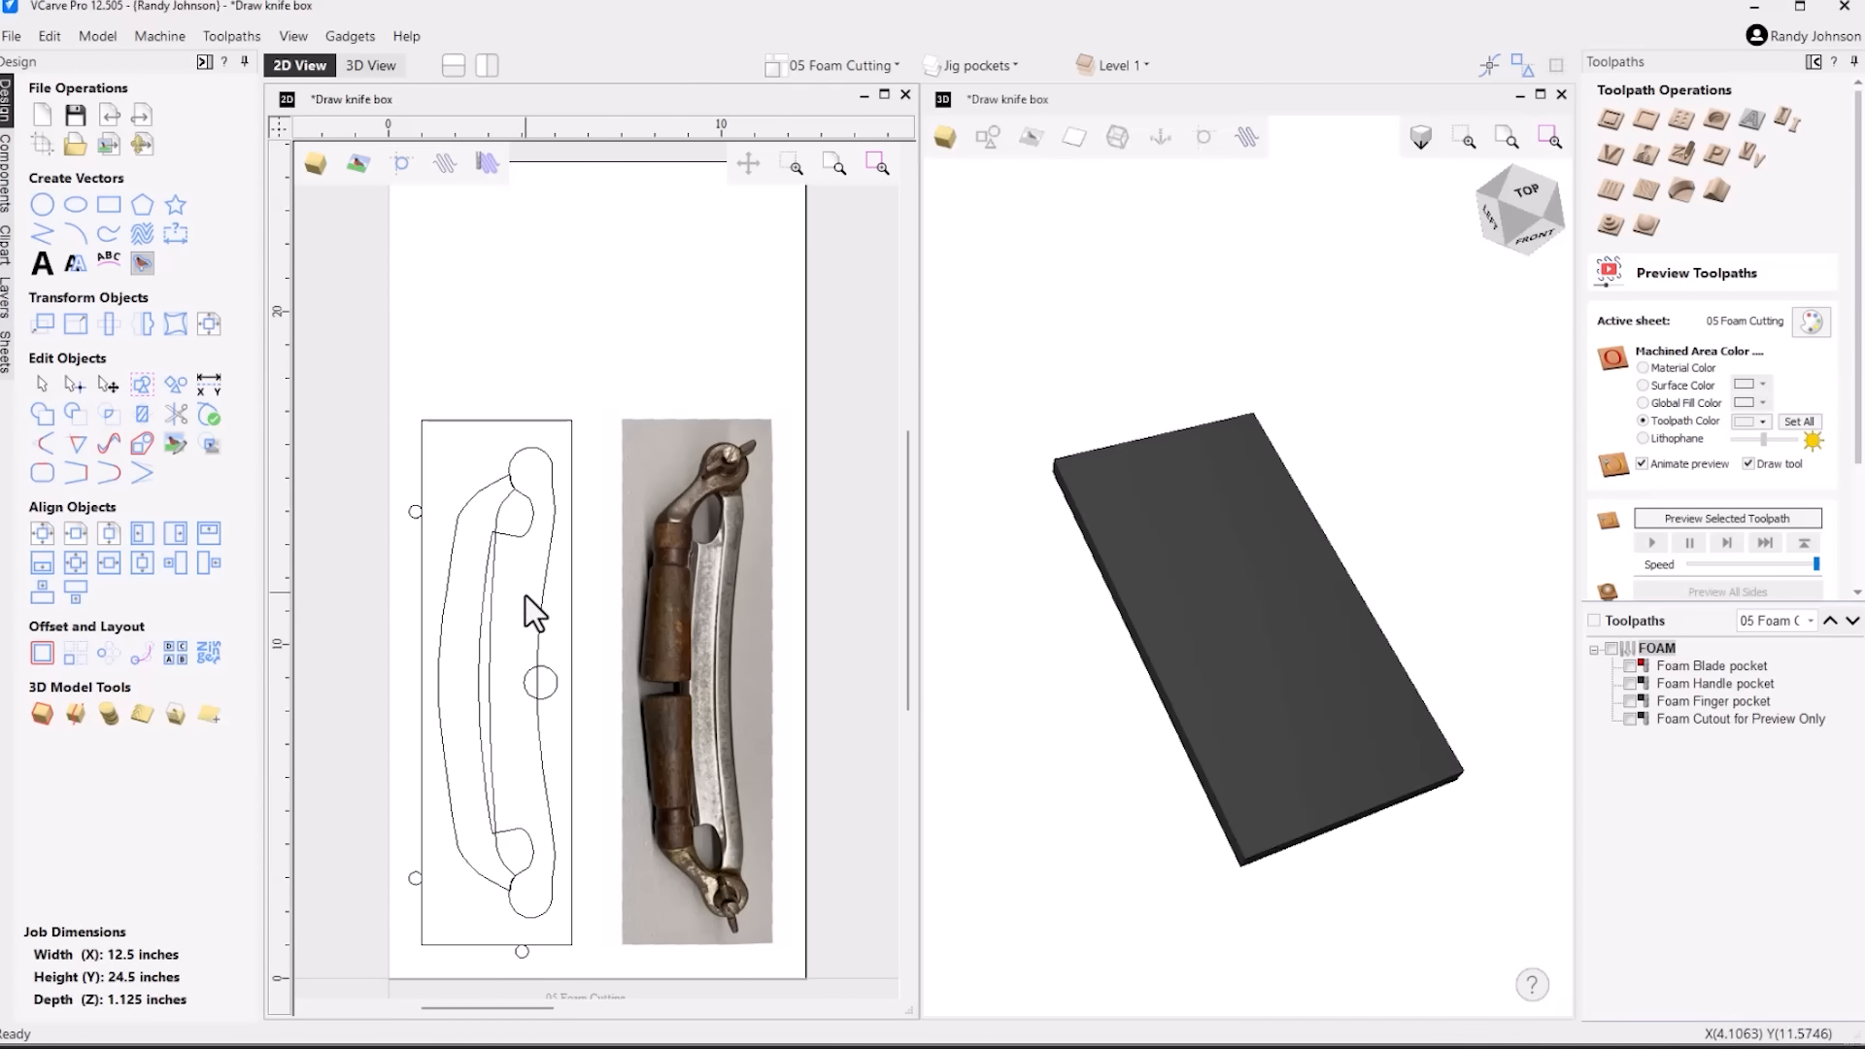
click(551, 558)
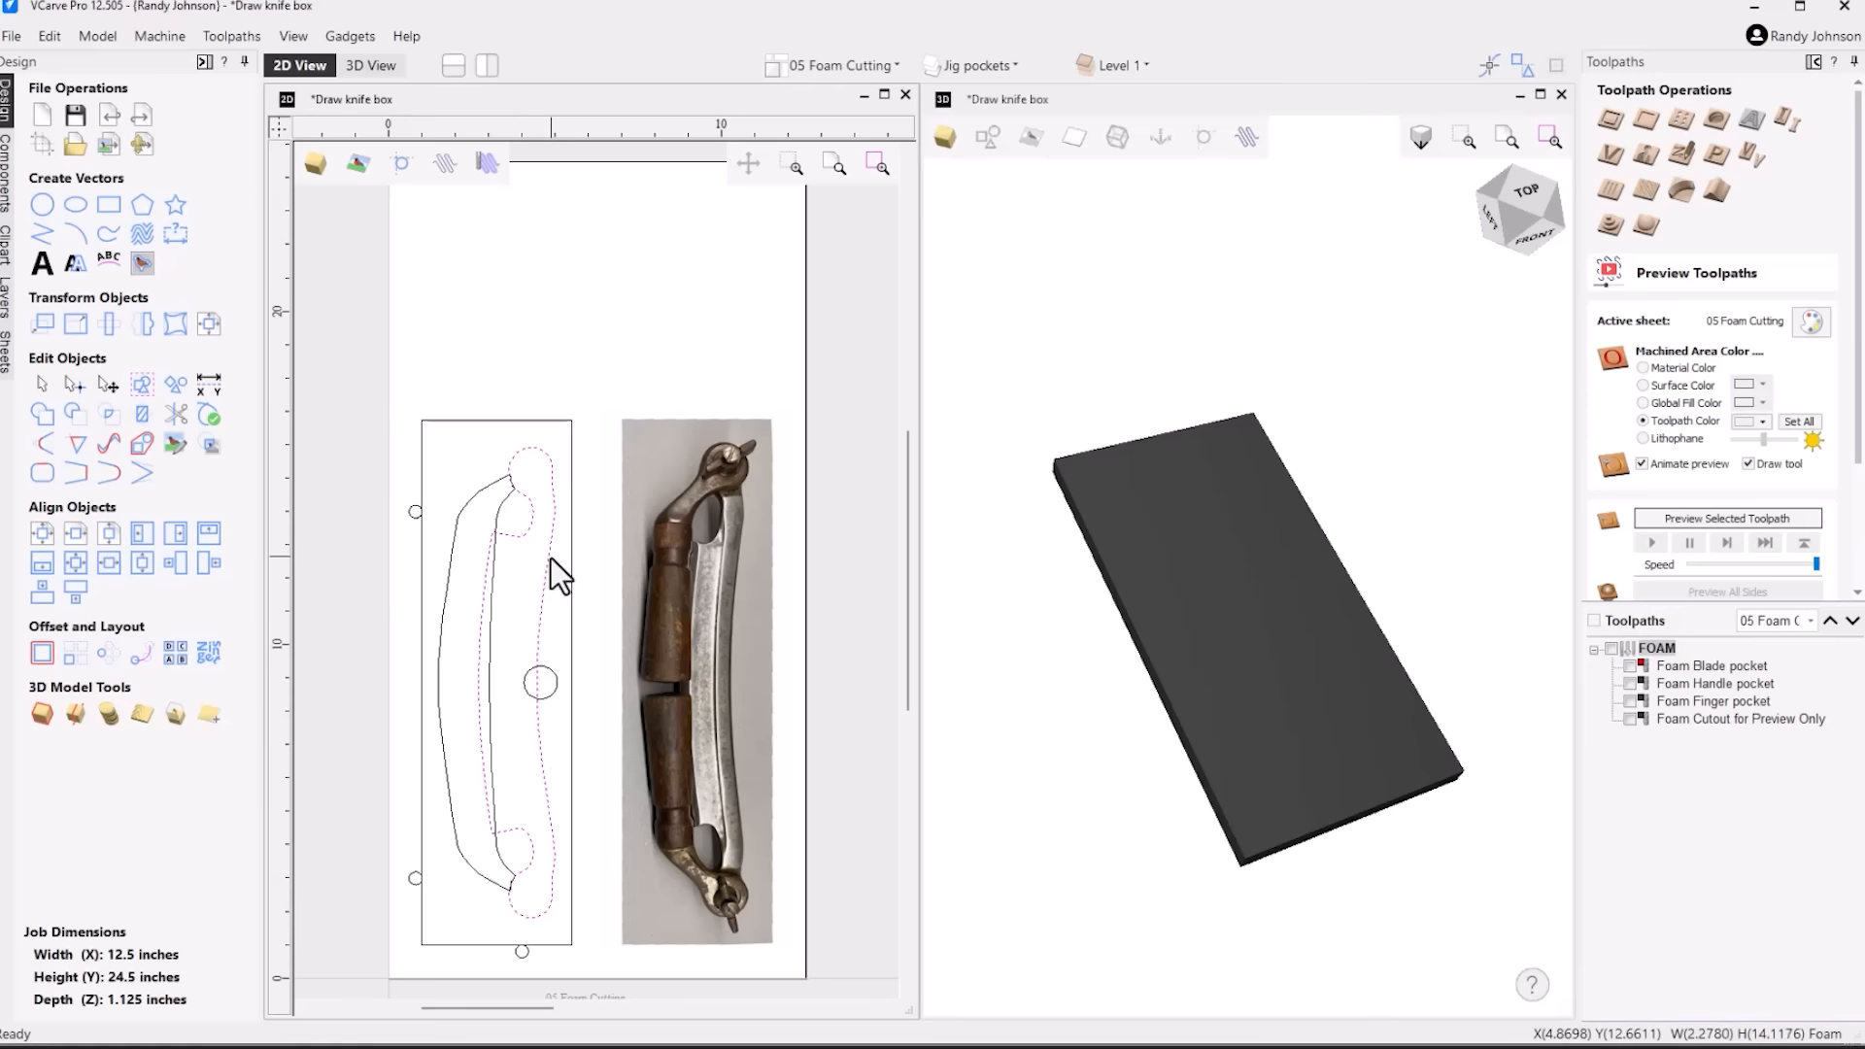
click(499, 500)
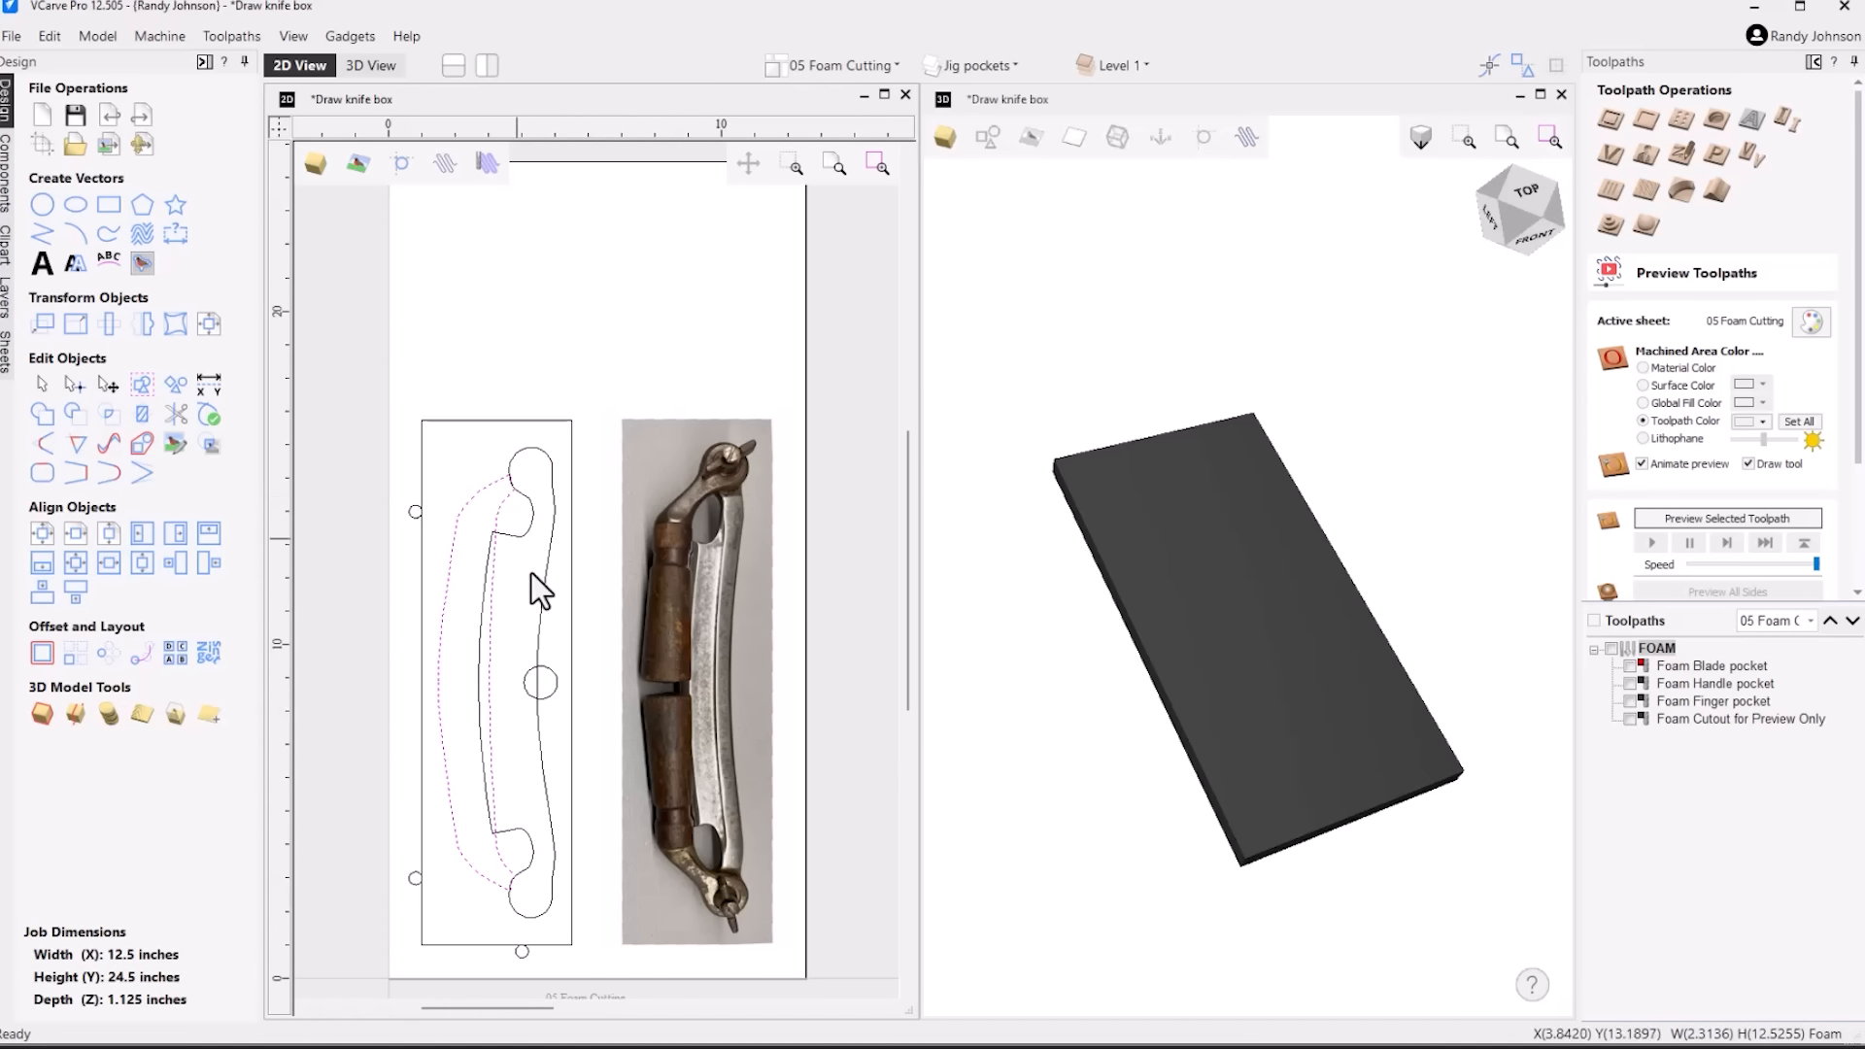
click(558, 680)
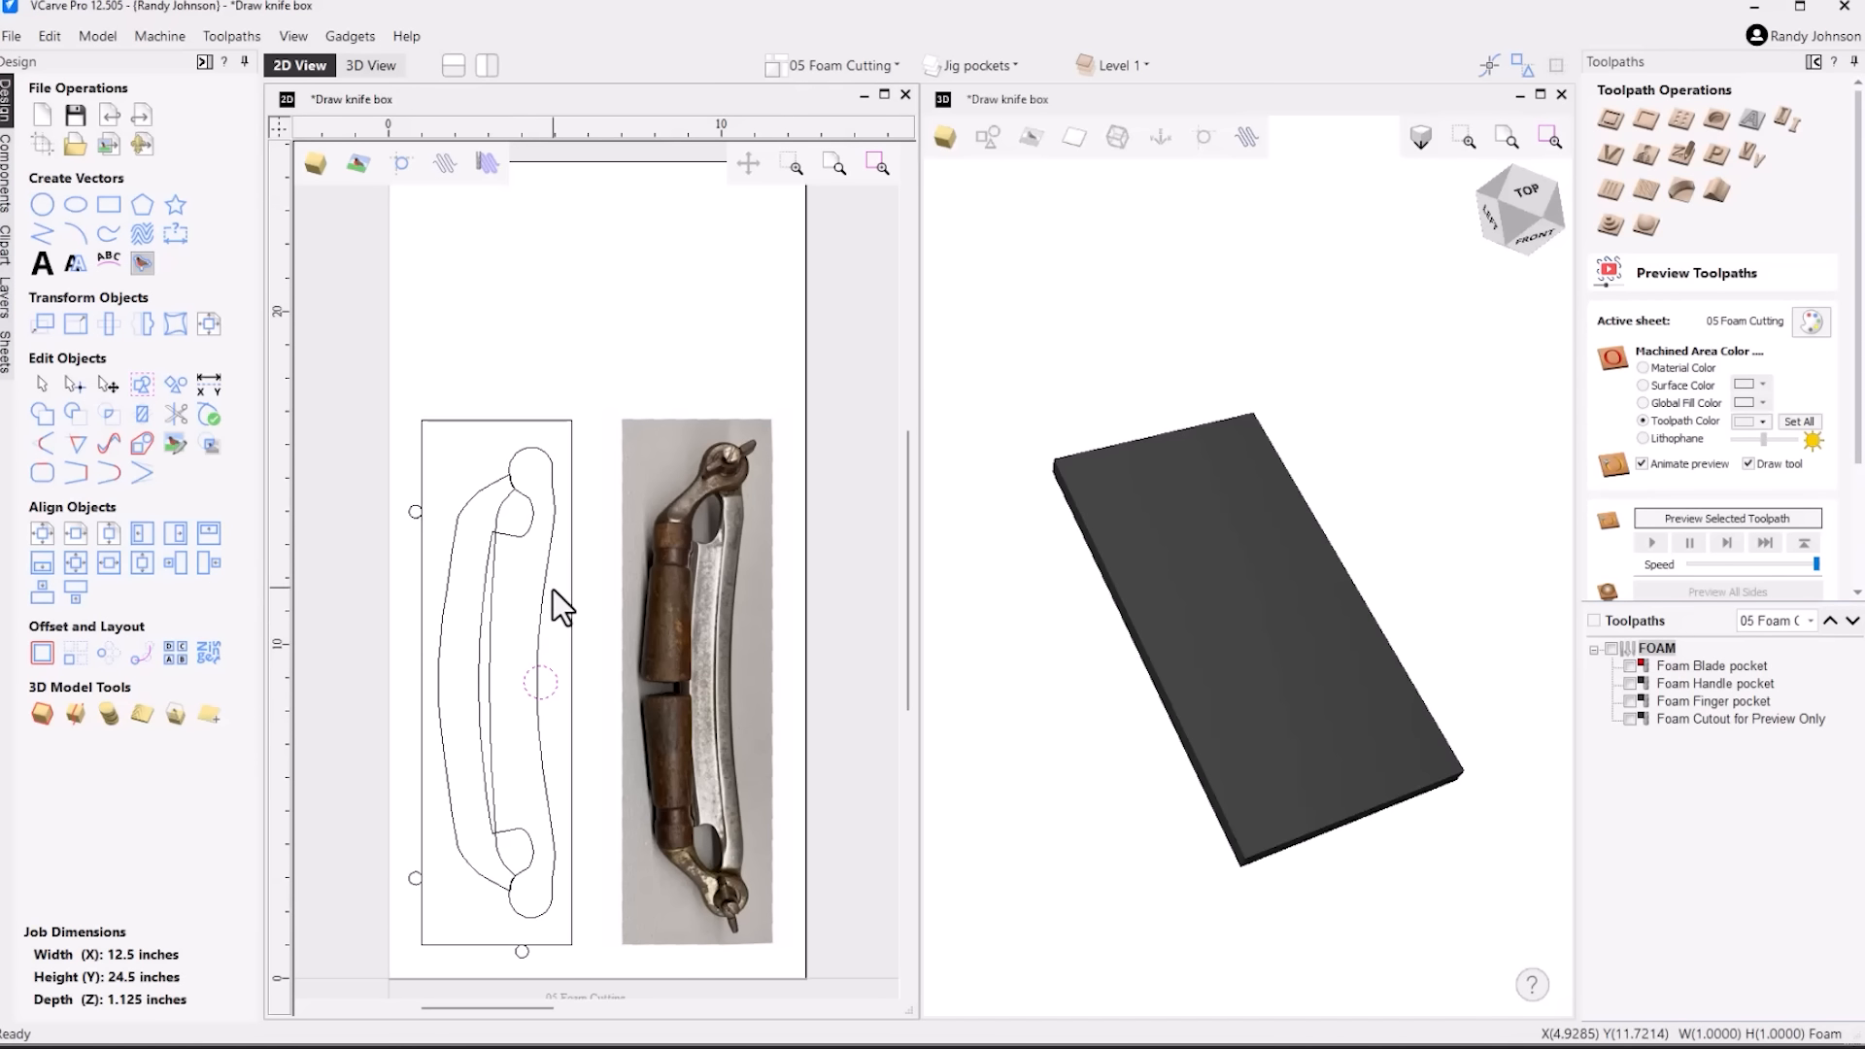
Display the Foam Blade pocket toolpath on the foam block and hide it again
click(1631, 667)
click(1693, 668)
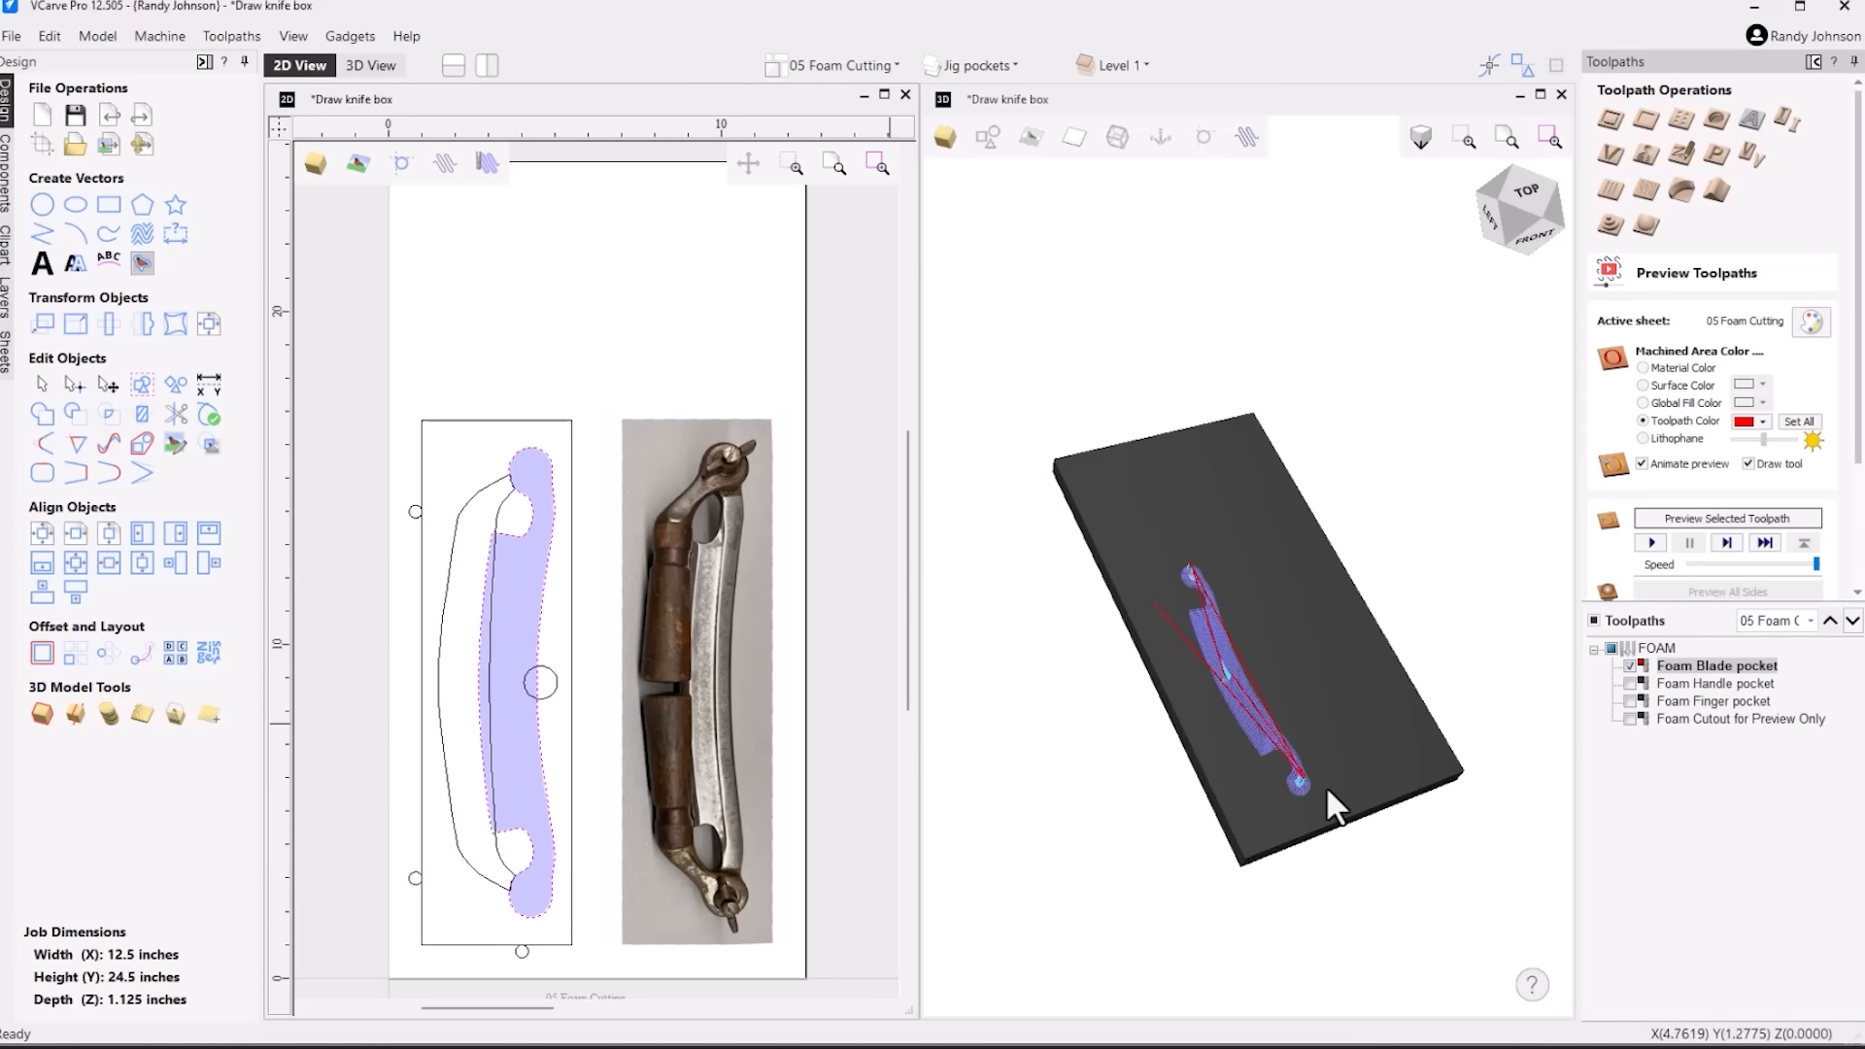
click(1632, 668)
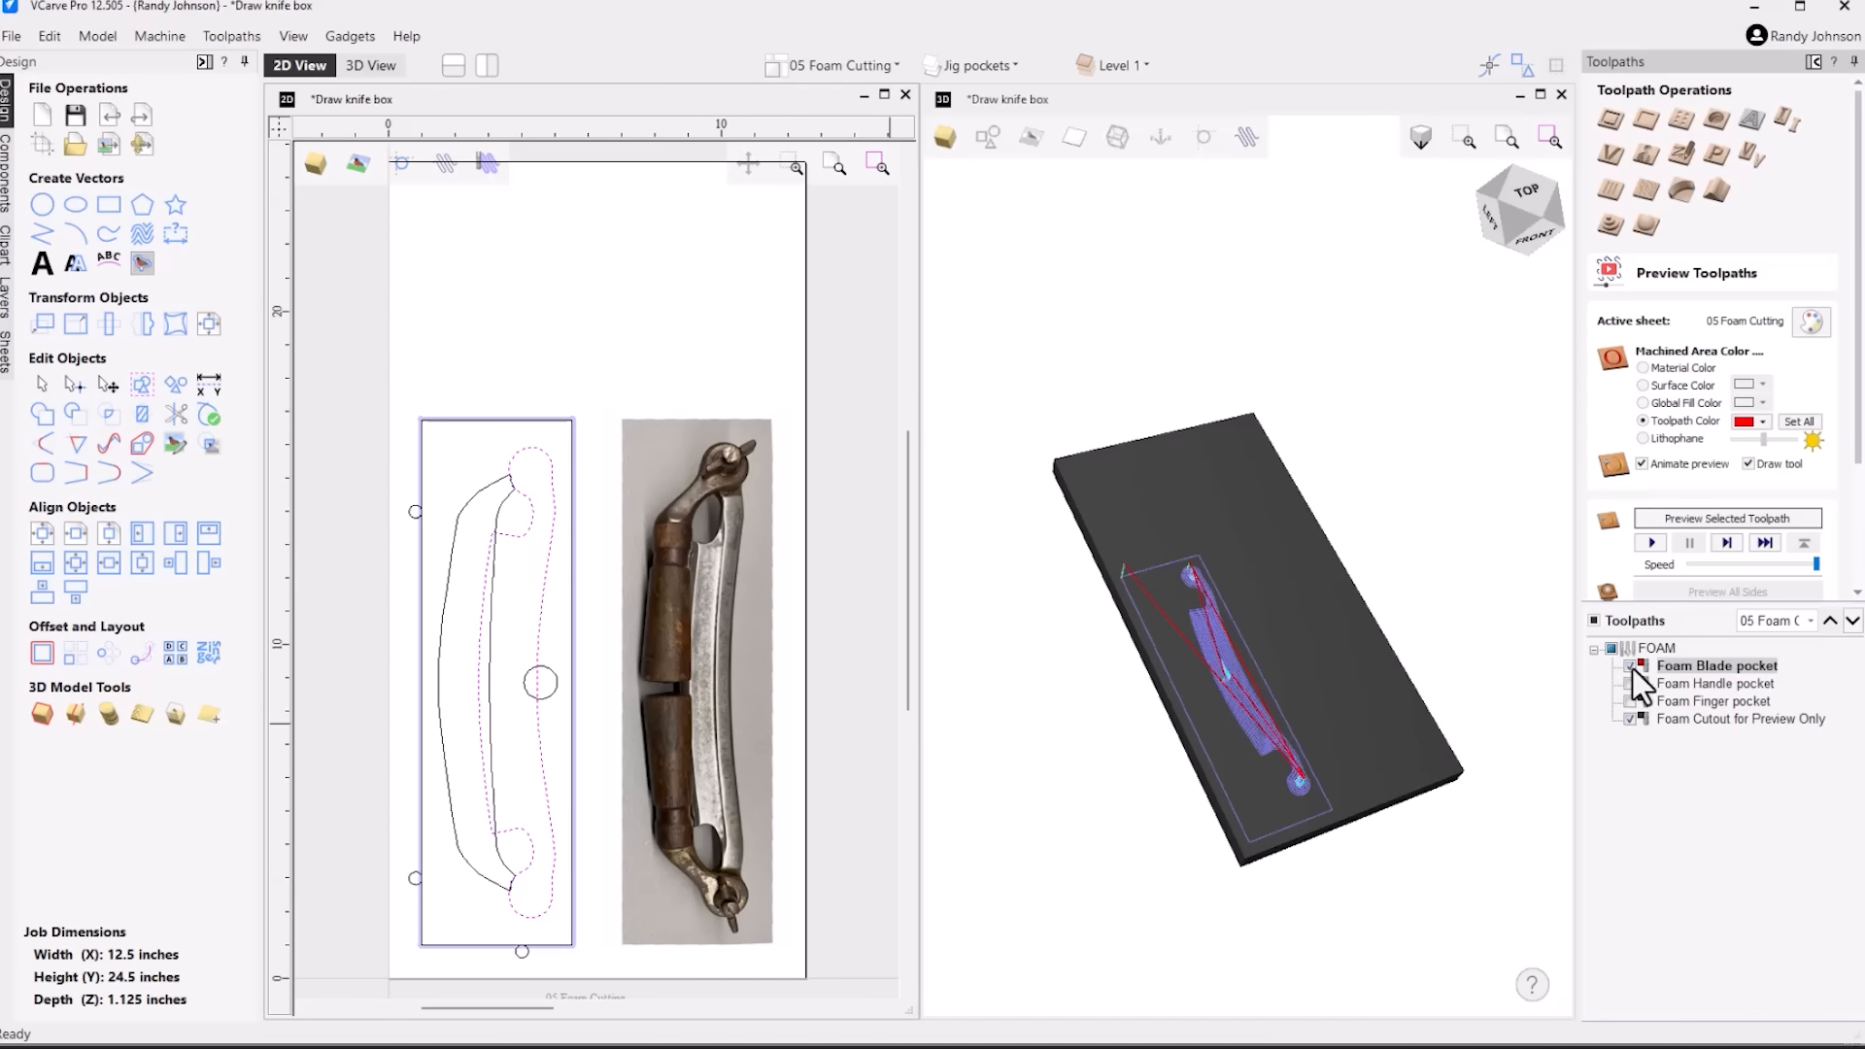
Preview the Foam Cutout for Preview Only toolpath and remove the waste foam around the insert
click(1631, 719)
click(1687, 720)
scroll(1798, 573, down, 3)
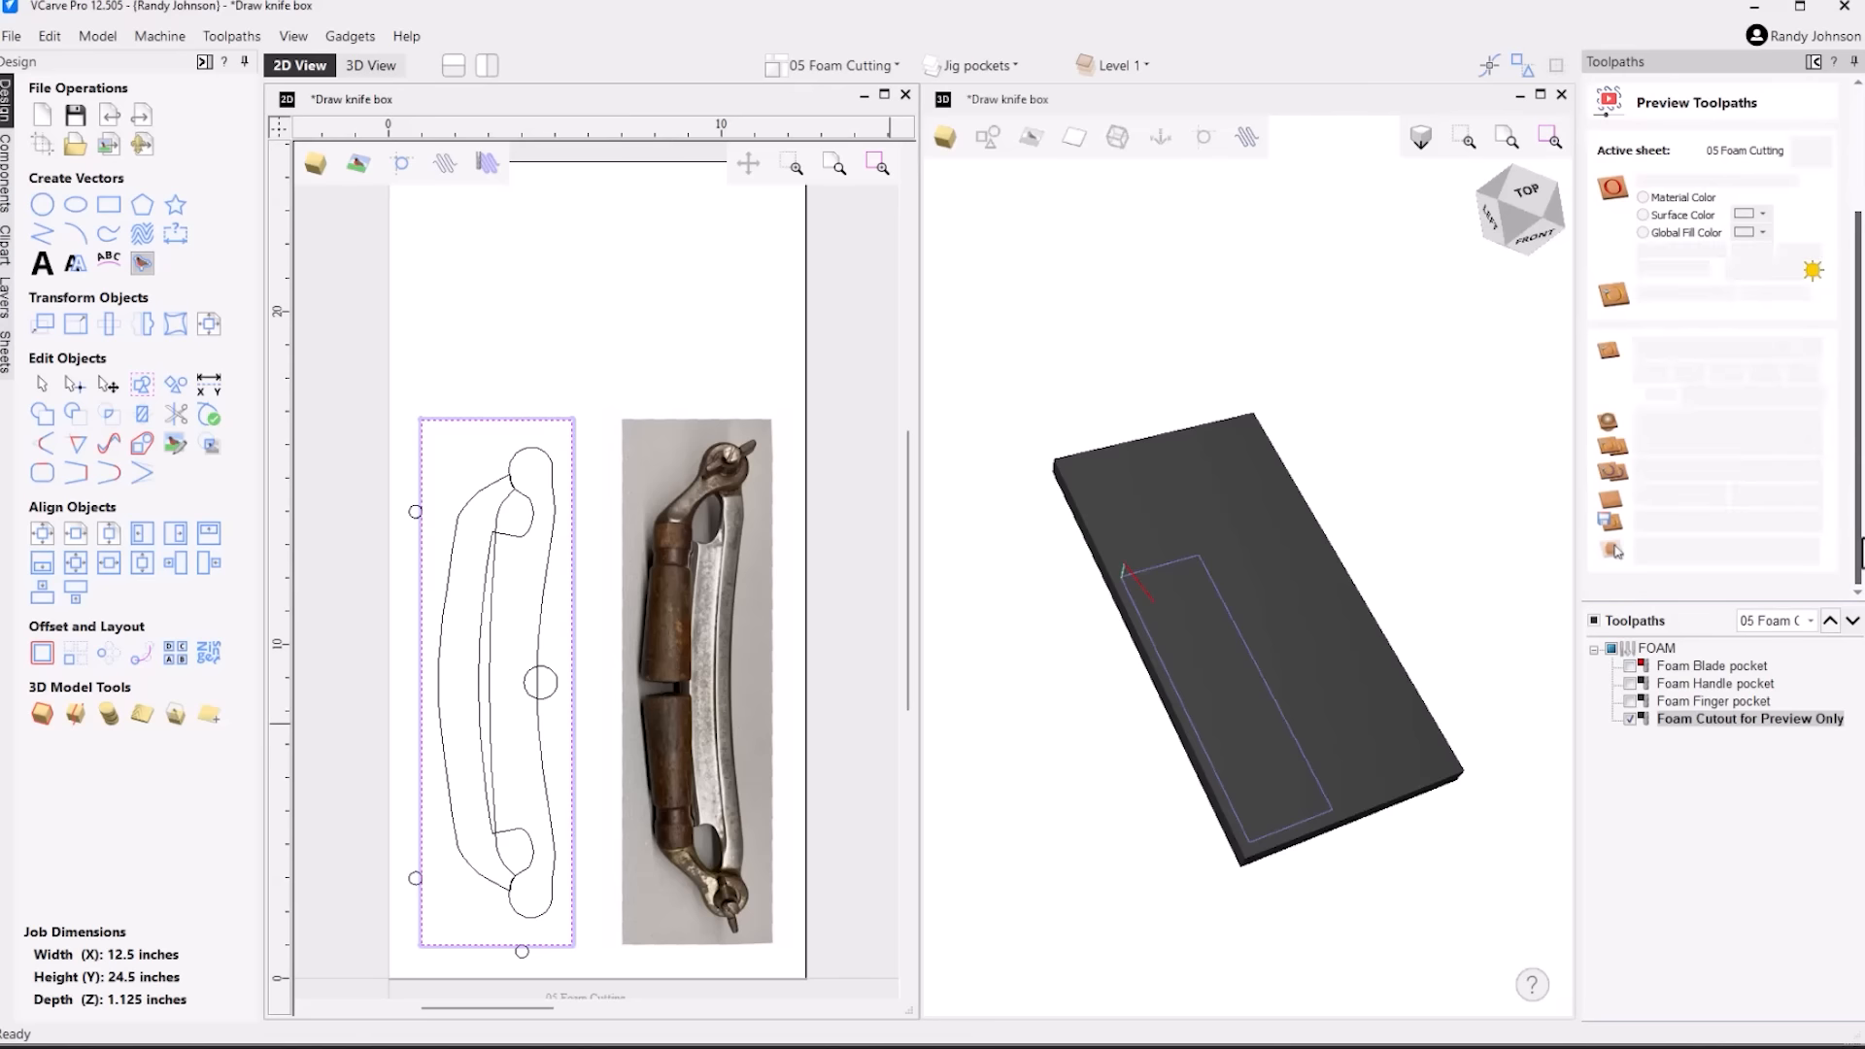
click(1749, 346)
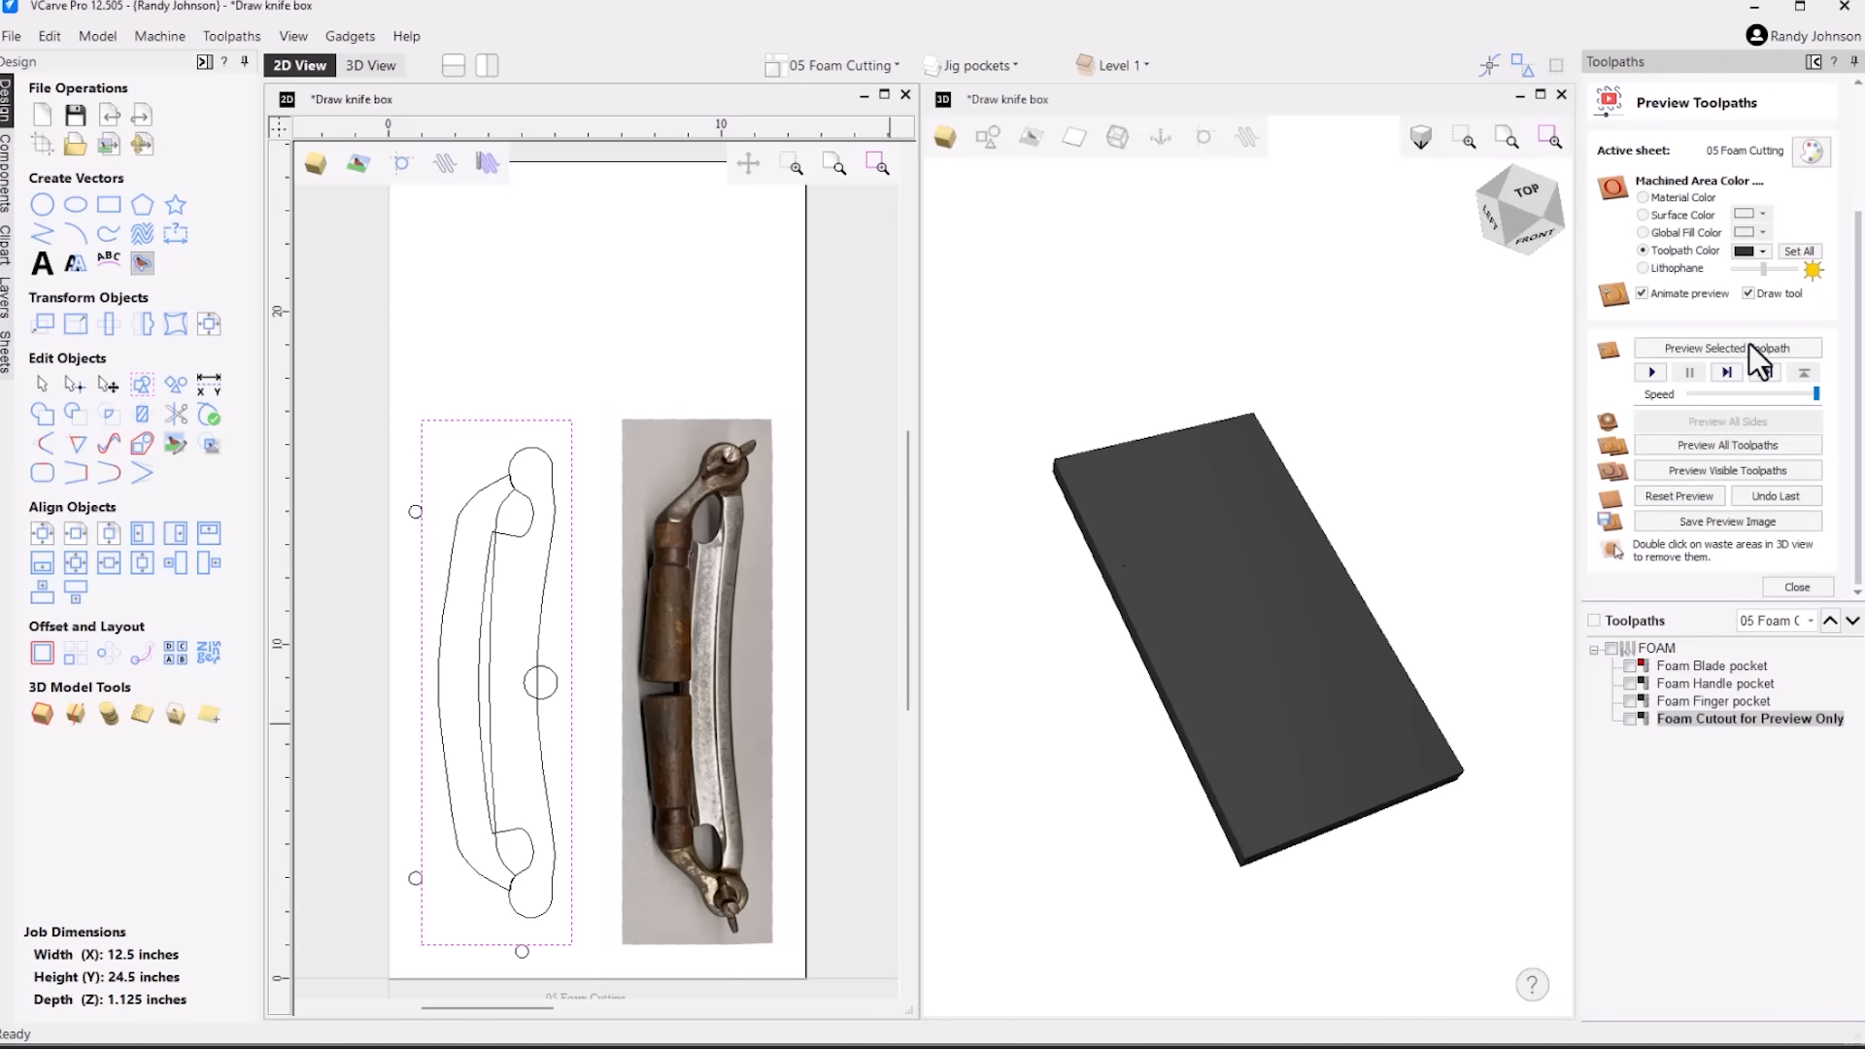
click(1379, 714)
double_click(1388, 716)
scroll(1282, 741, up, 4)
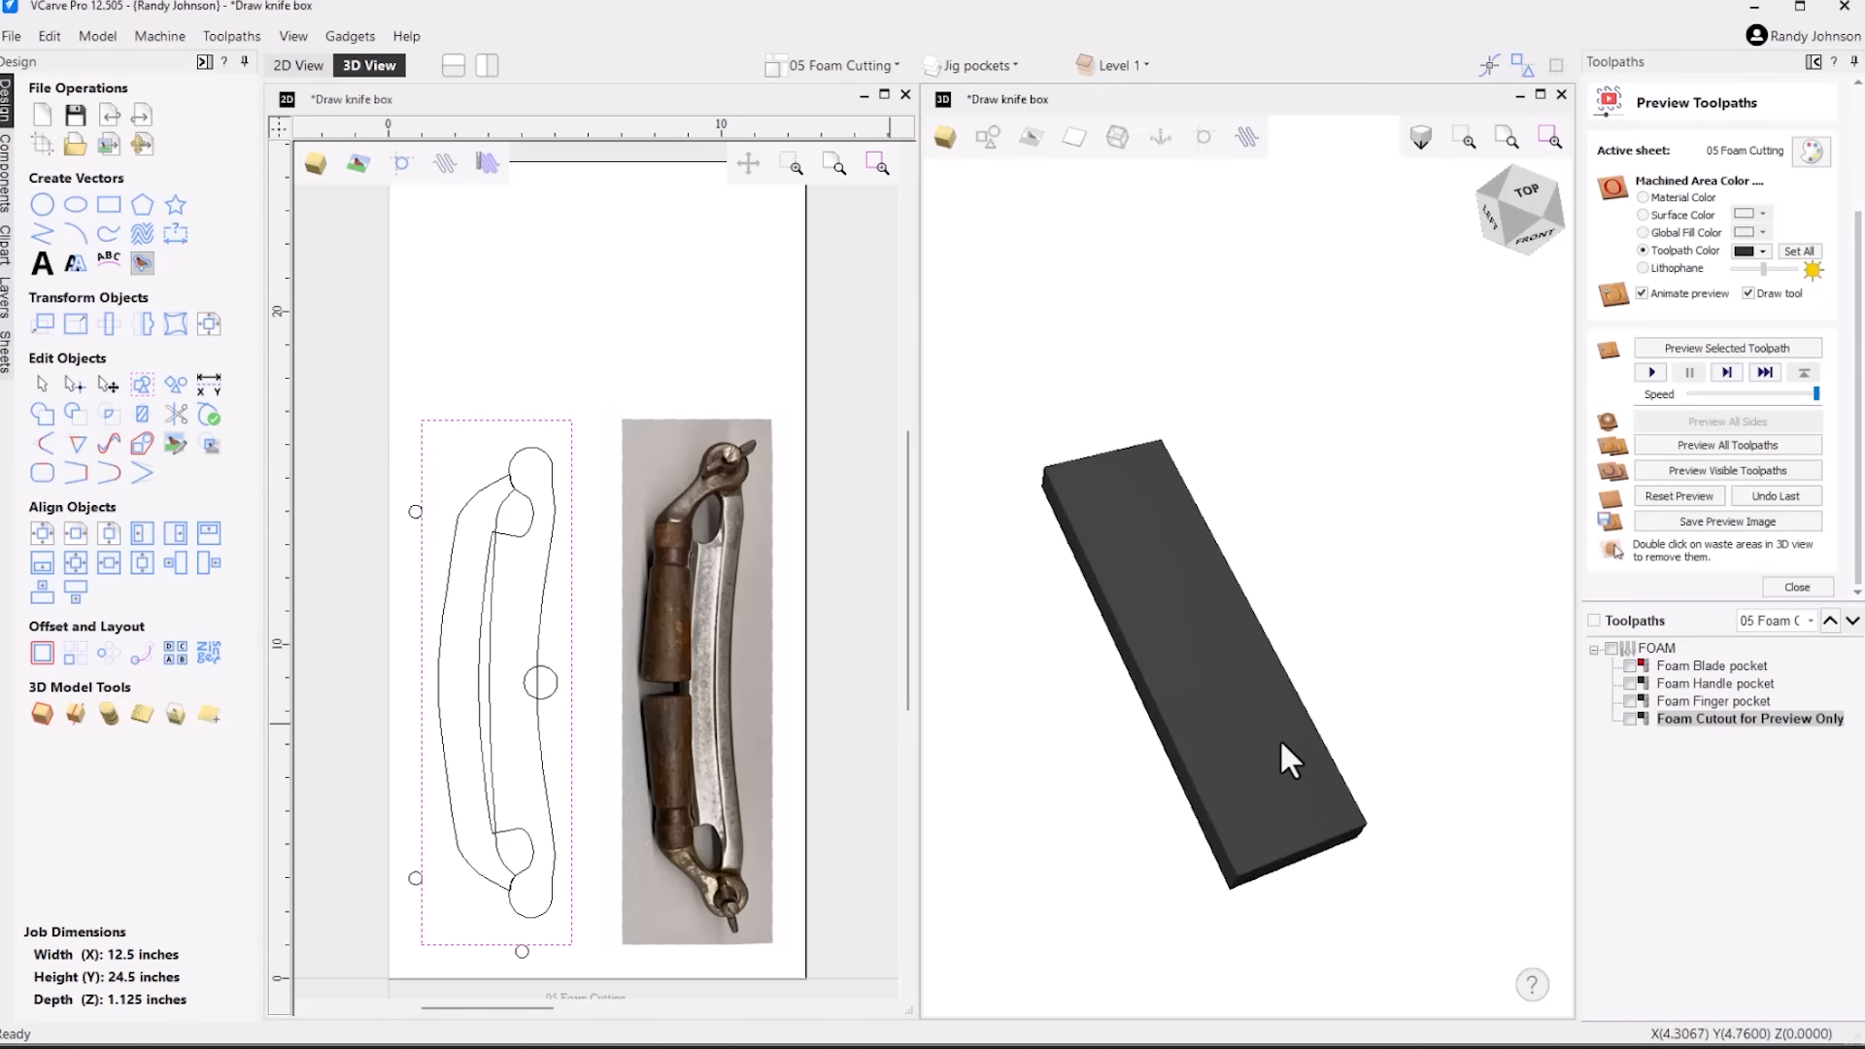
Check the Foam Blade pocket toolpath's settings, then preview its cut on the foam insert and inspect the recess
scroll(1235, 749, down, 1)
mouse_move(1204, 748)
mouse_down()
mouse_move(1211, 644)
mouse_move(1219, 767)
mouse_up()
click(1687, 664)
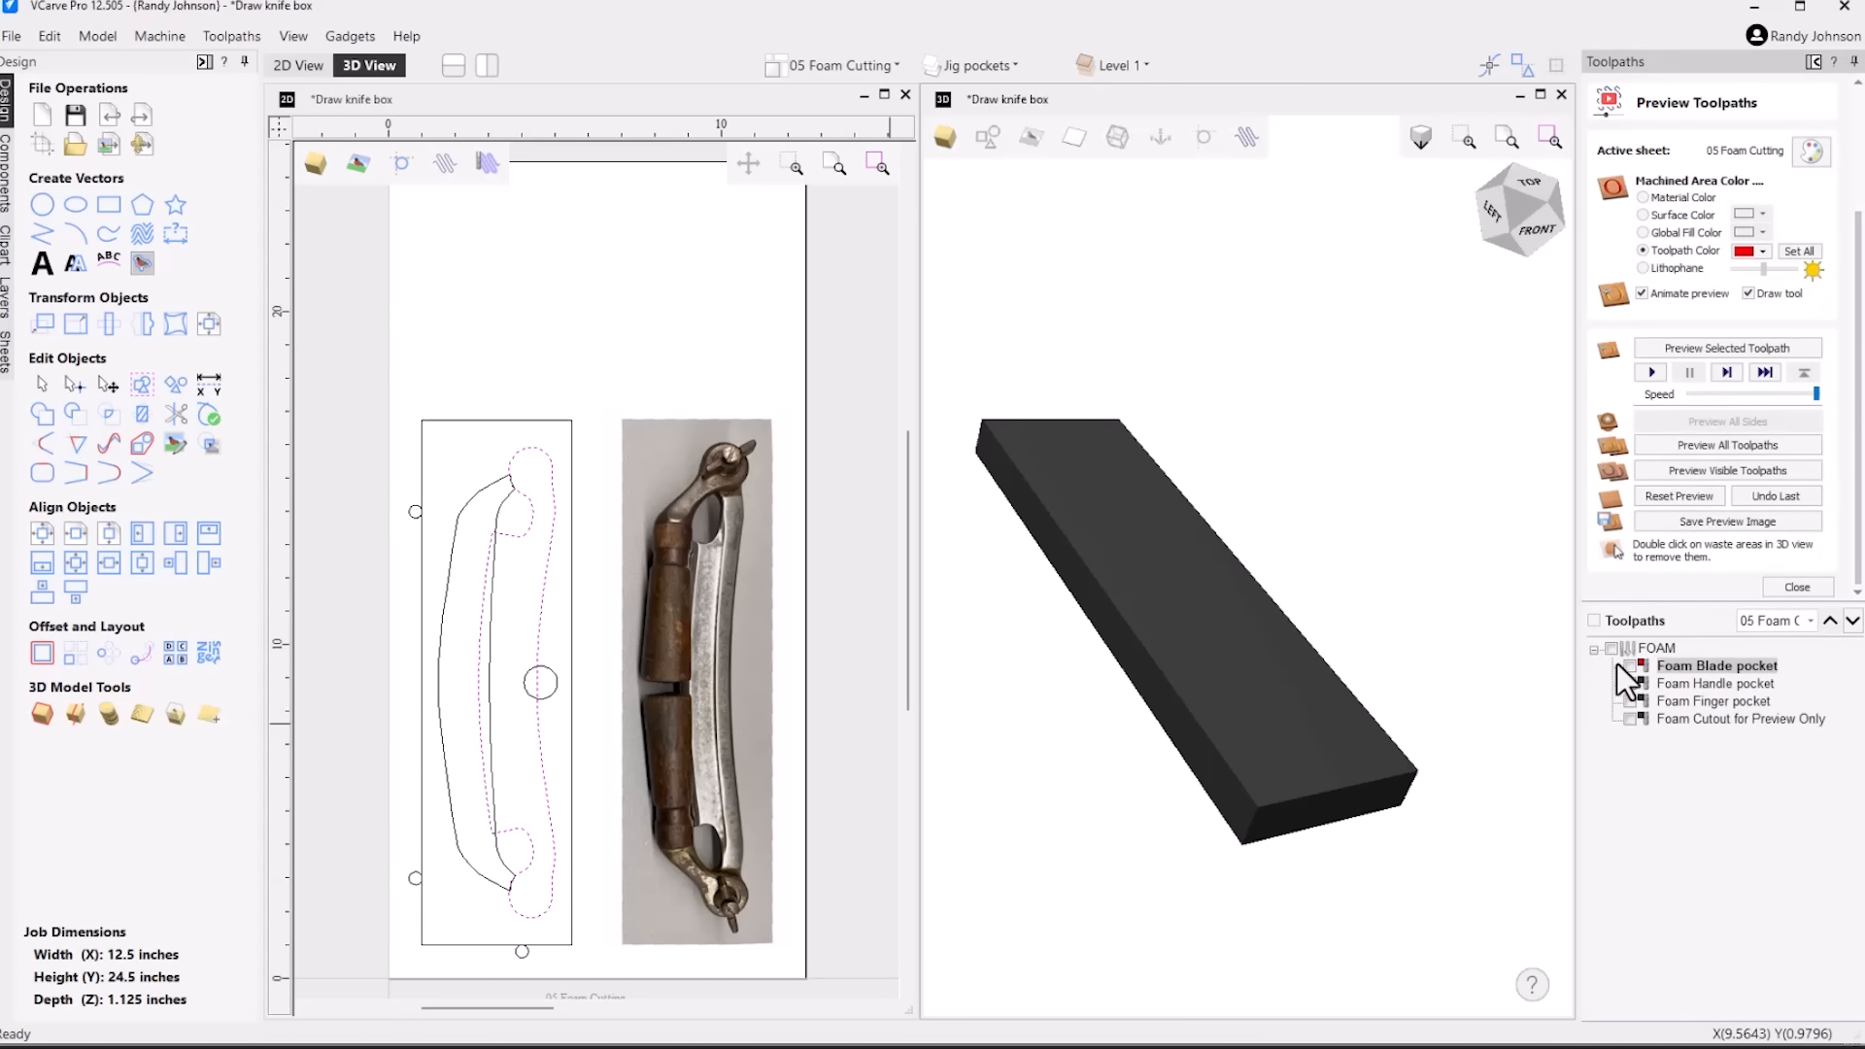
click(1630, 666)
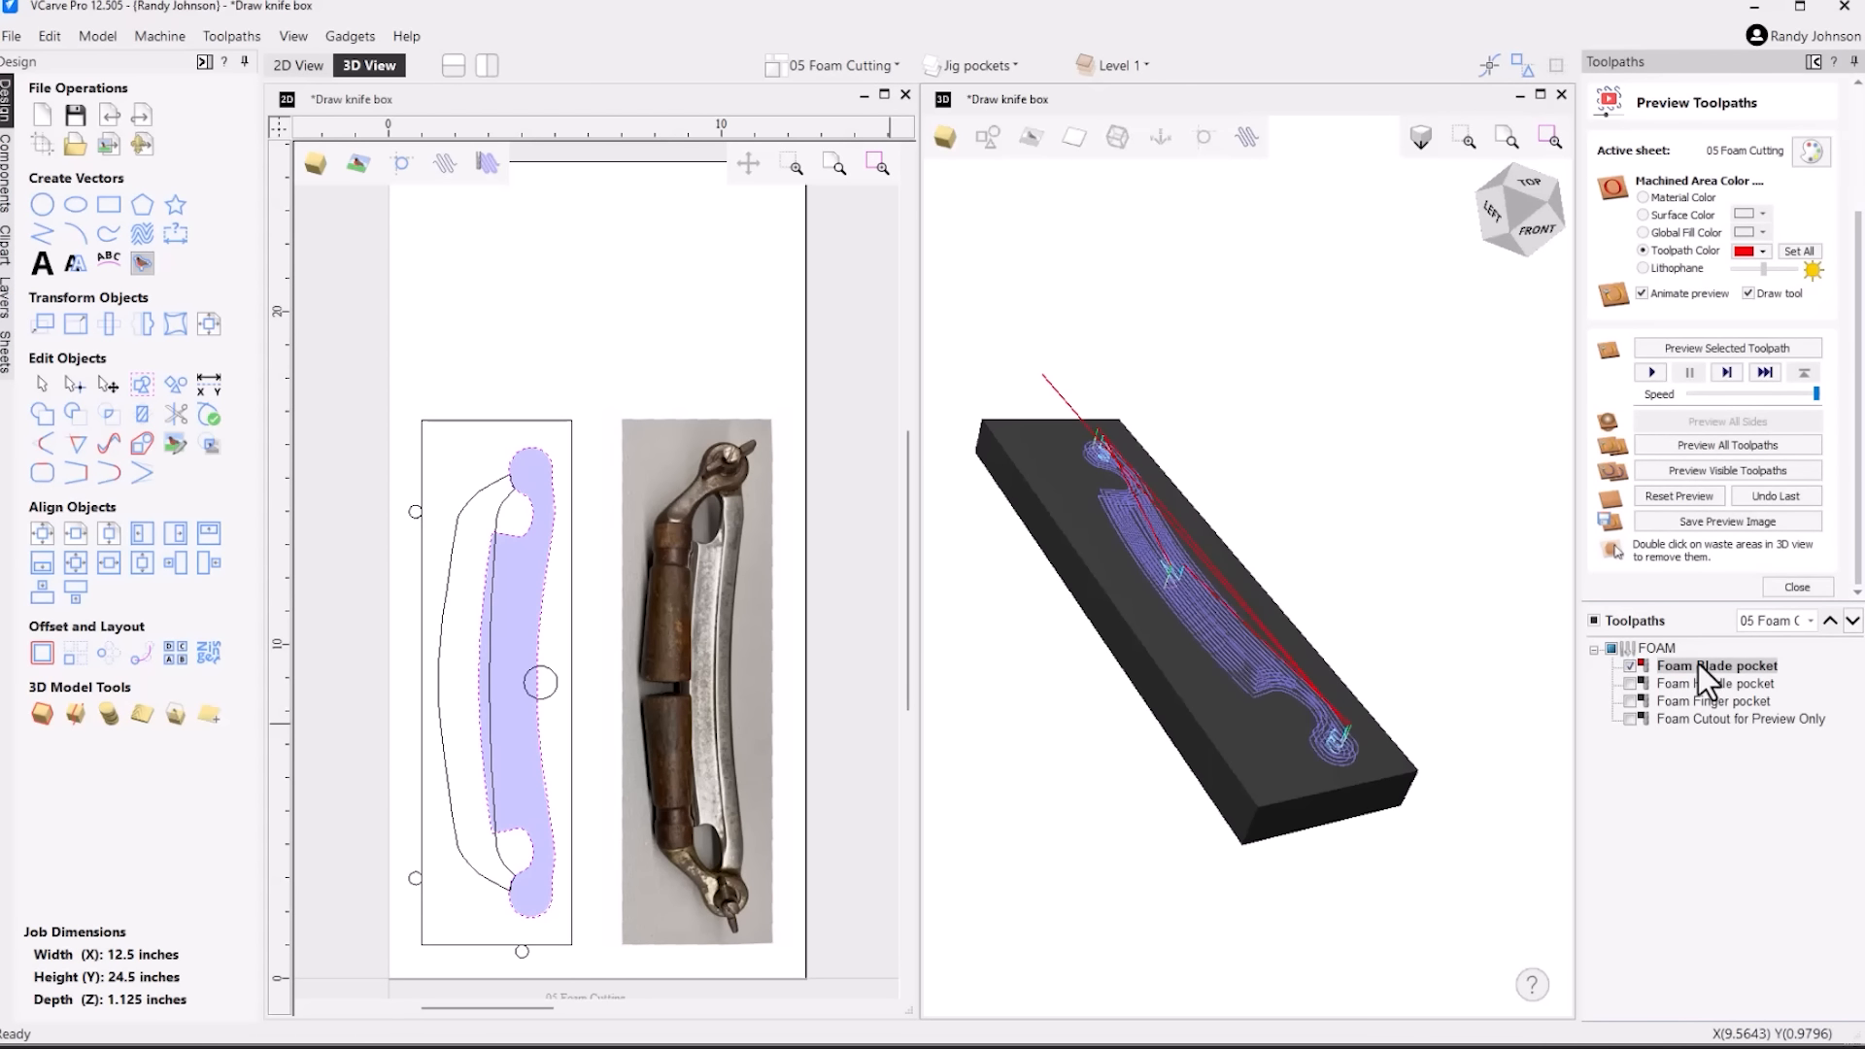
mouse_move(1698, 666)
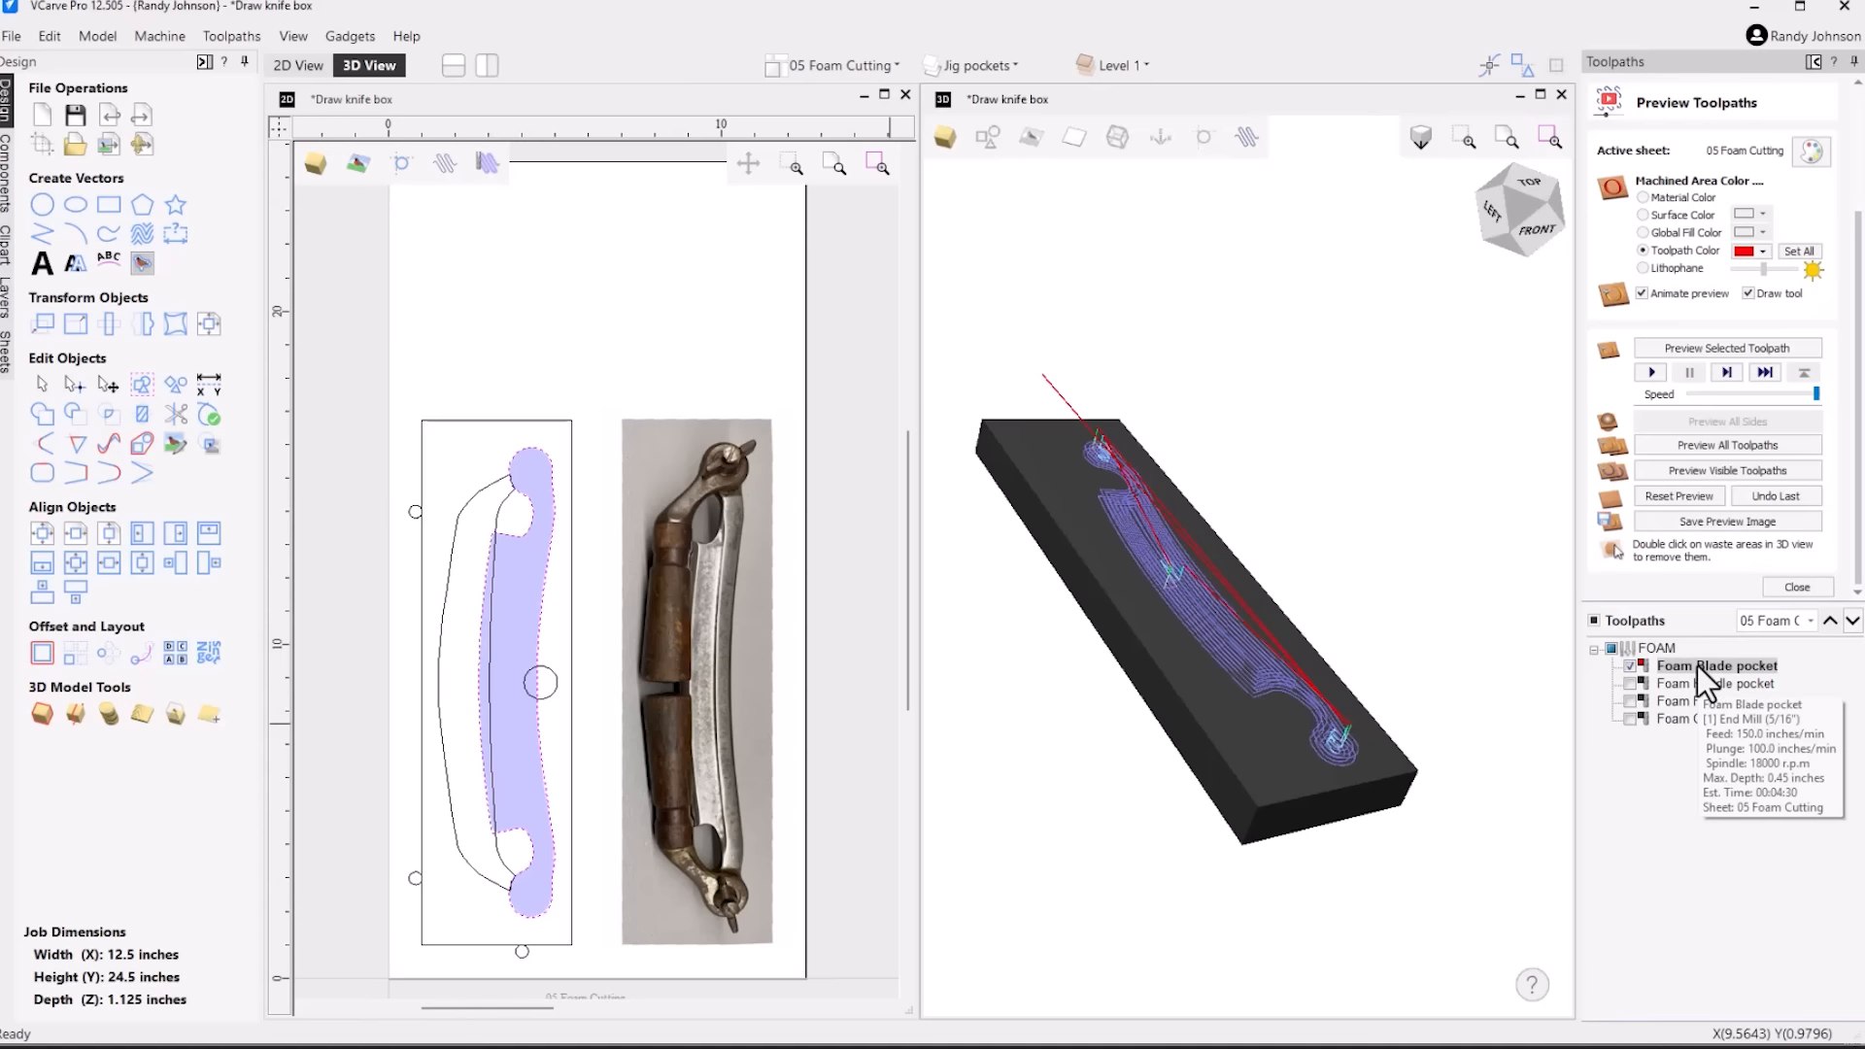
click(1753, 346)
drag(1096, 597, 1232, 690)
Preview the Foam Handle pocket toolpath on the foam insert and inspect the recess beside the blade pocket
click(1642, 683)
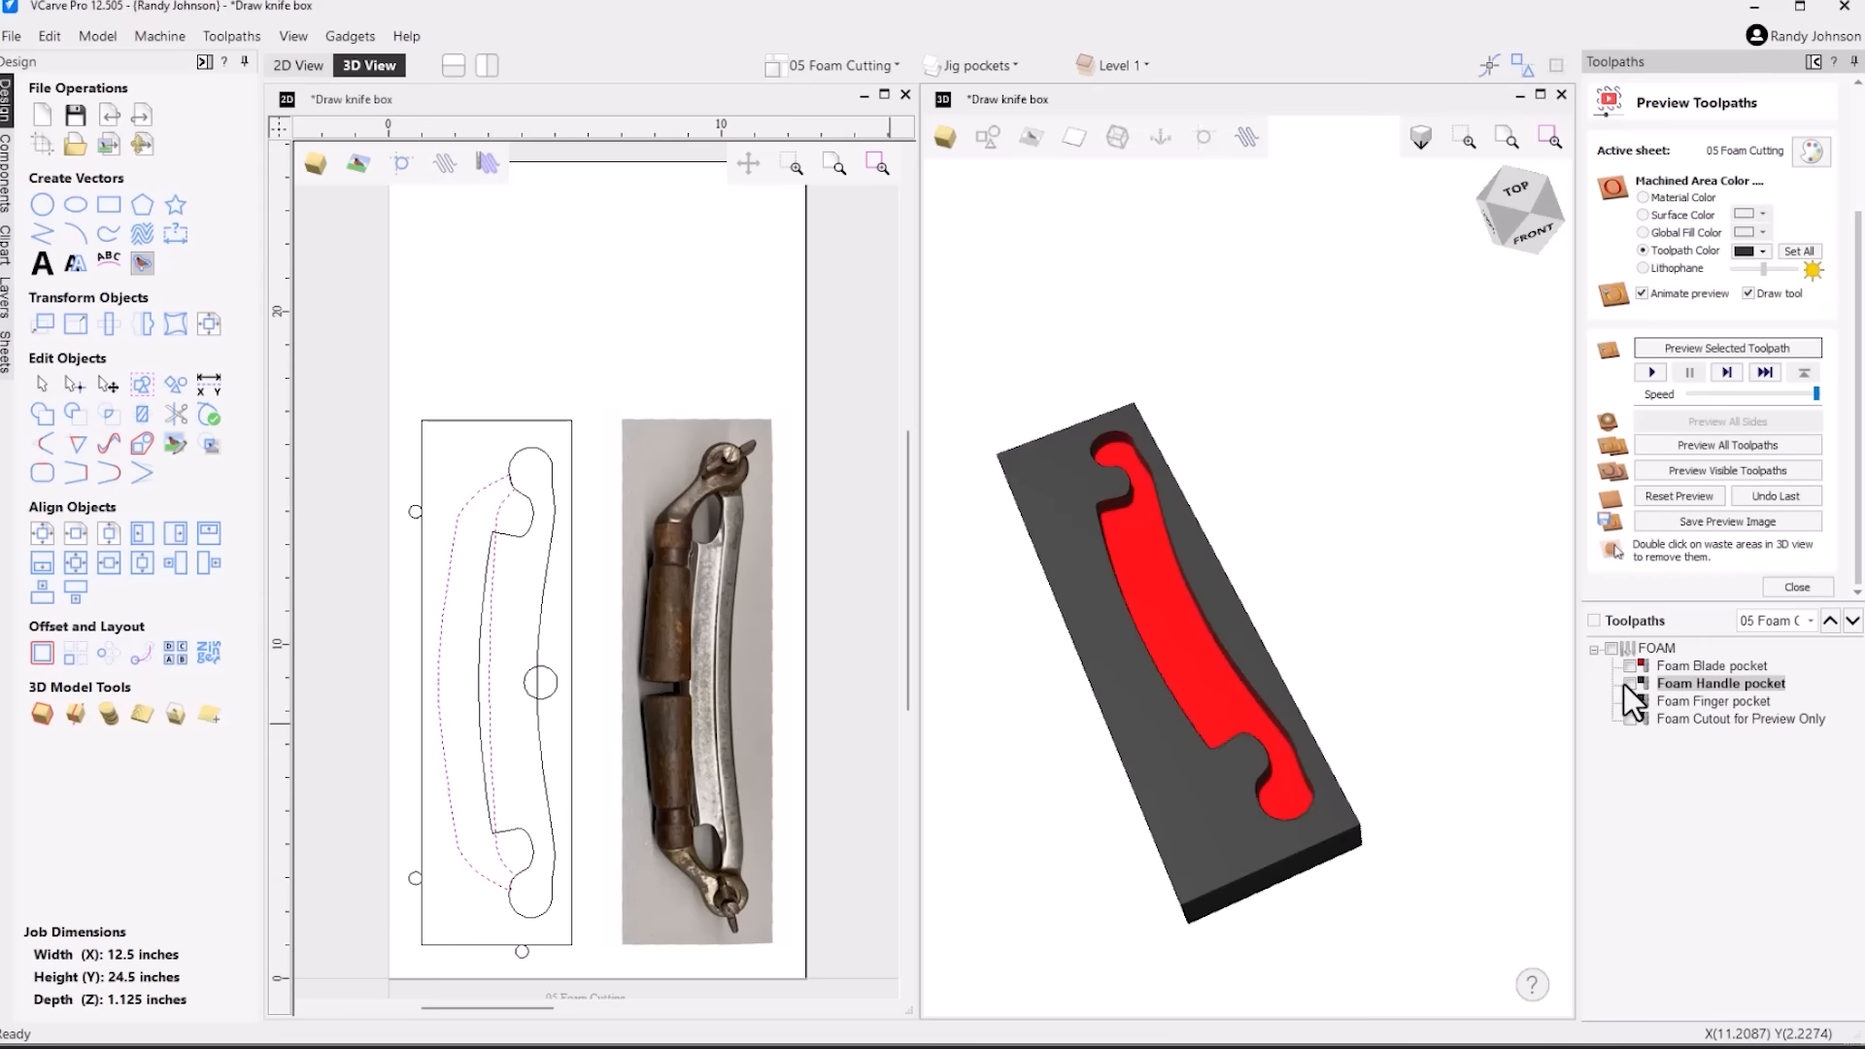
click(1631, 684)
click(1737, 346)
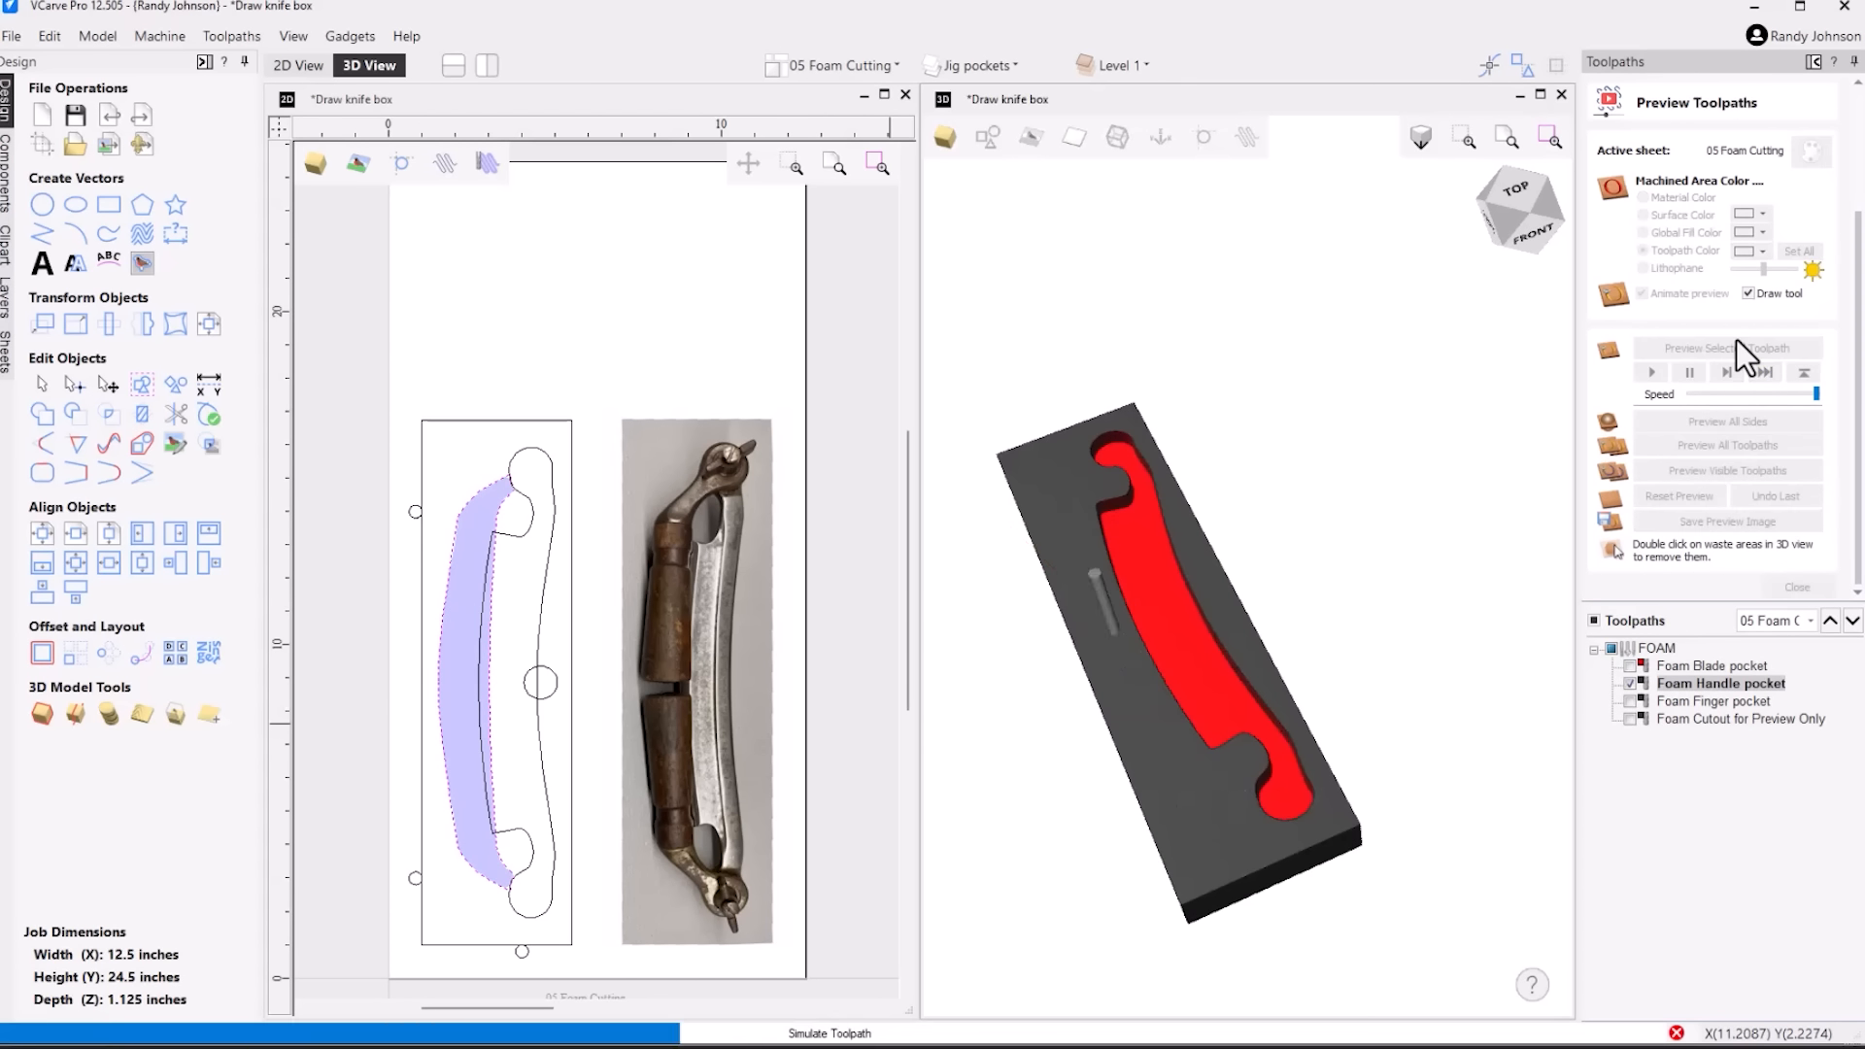
drag(1075, 614, 1180, 559)
Preview the Foam Finger pocket toolpath at the blade pocket's edge, inspect it, and check the Foam Handle pocket toolpath's settings
click(1715, 700)
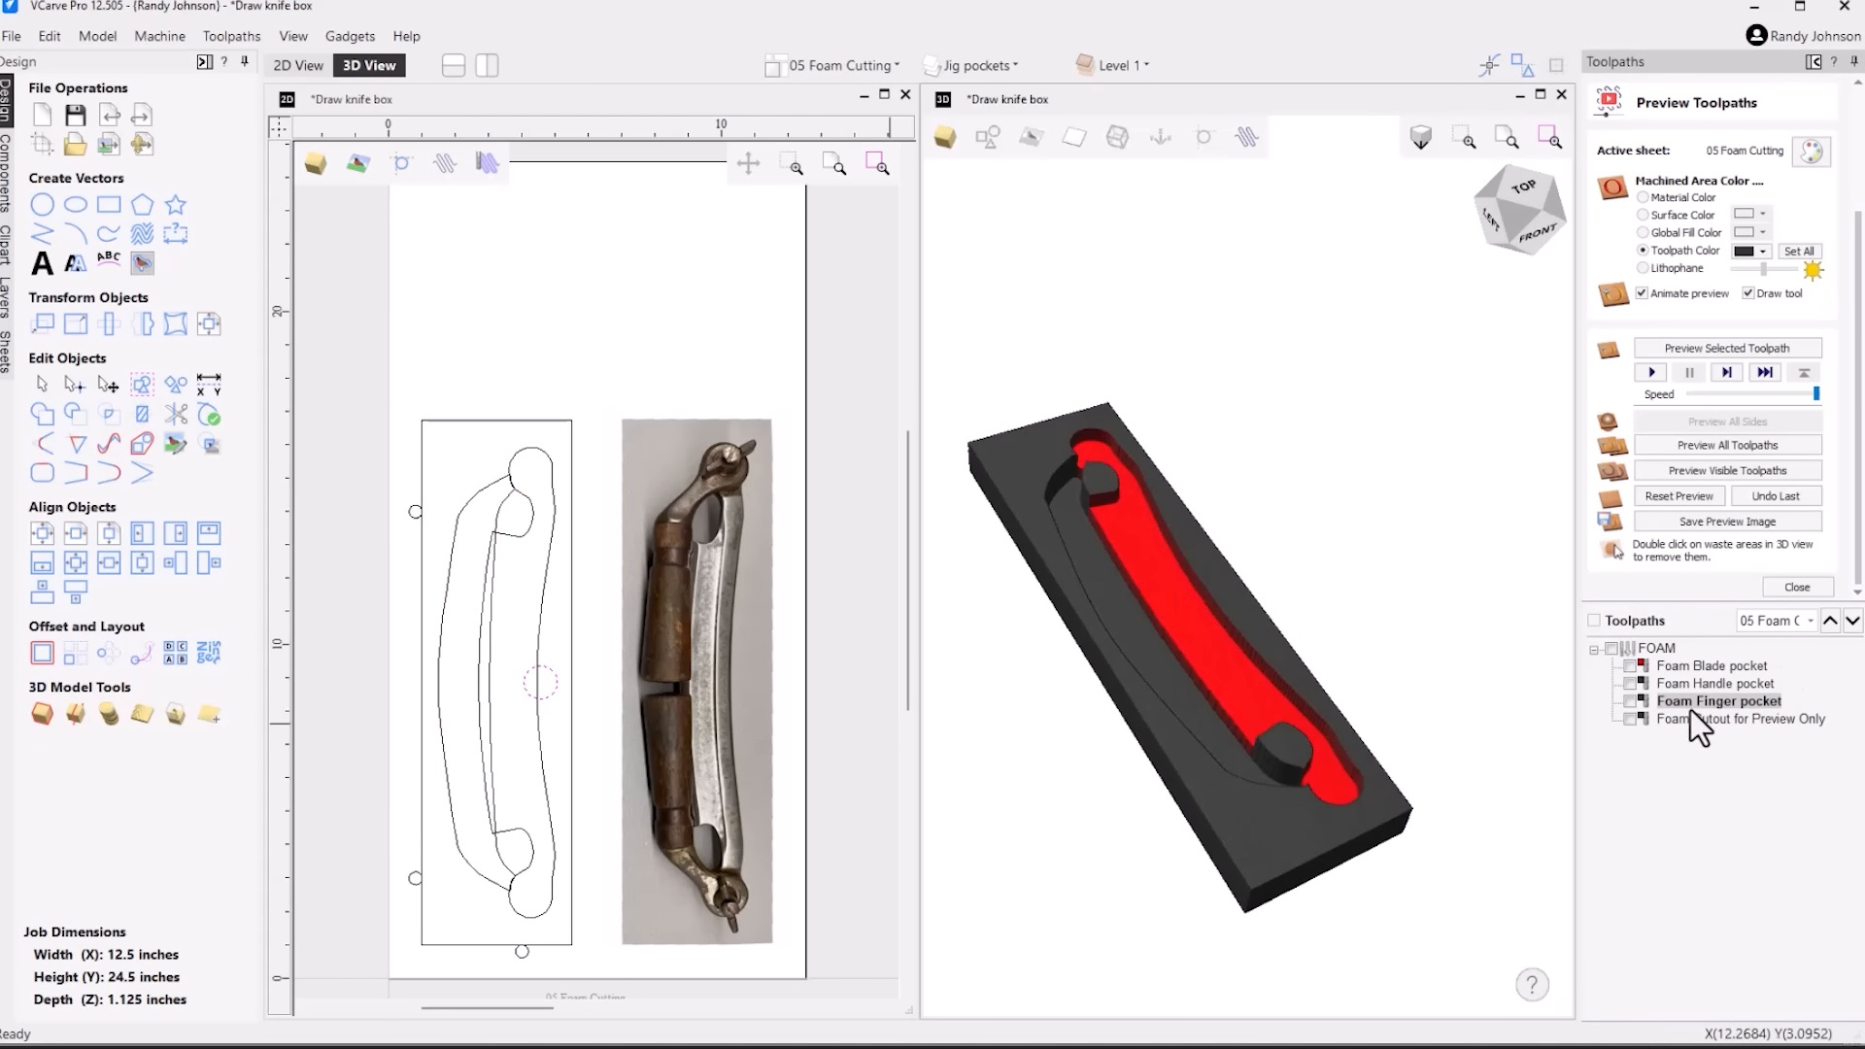
click(1631, 702)
click(1742, 351)
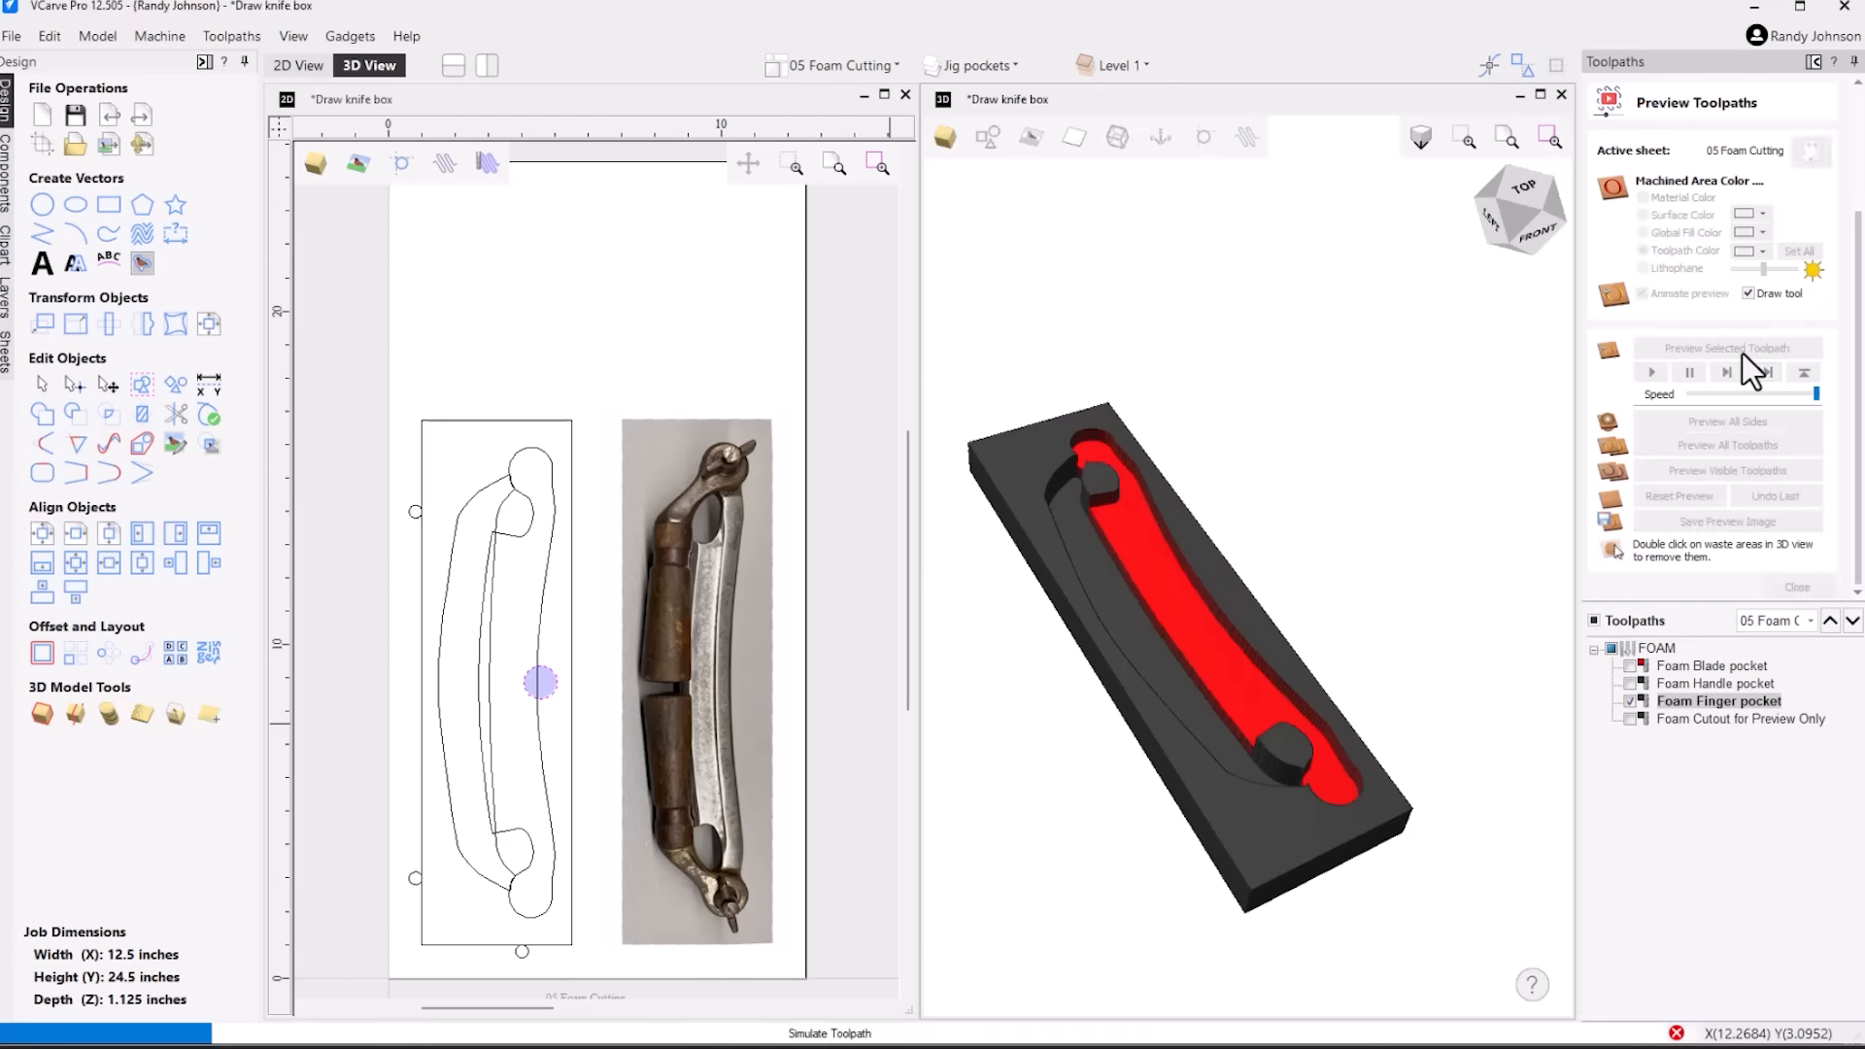
drag(1222, 638, 1174, 603)
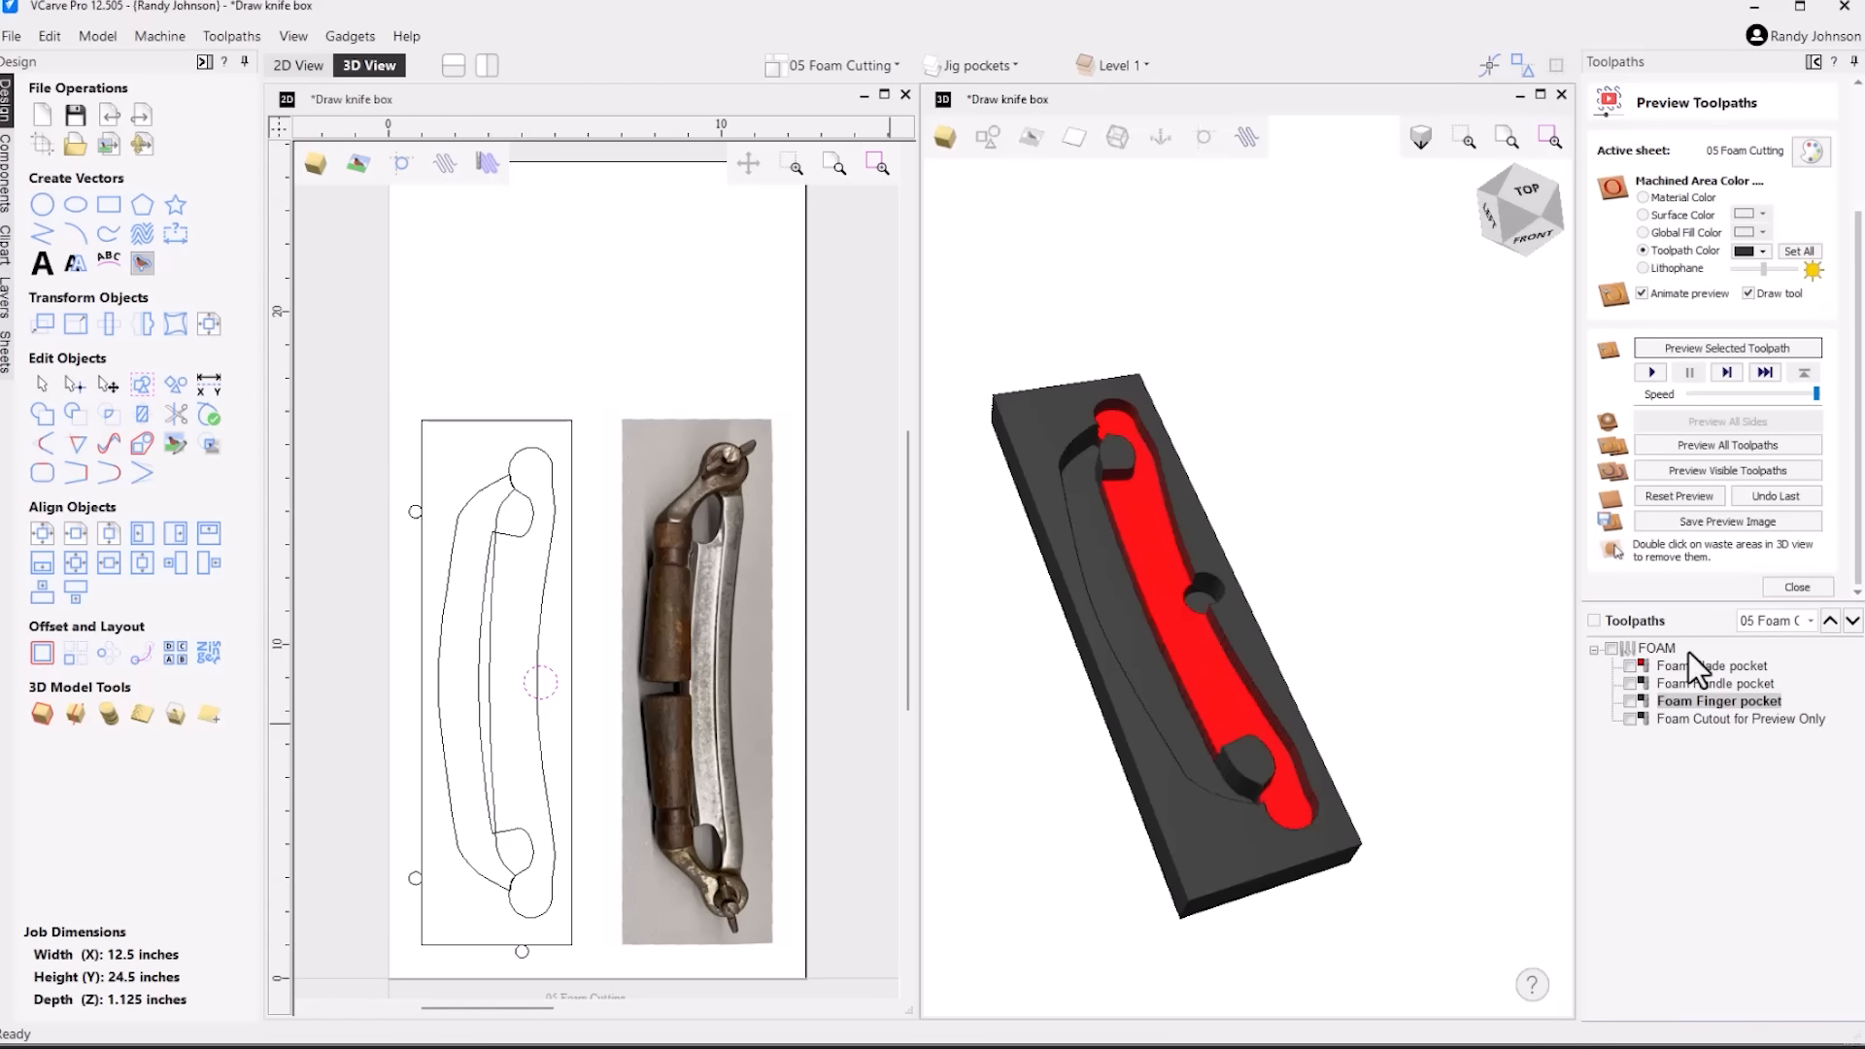
mouse_move(1688, 685)
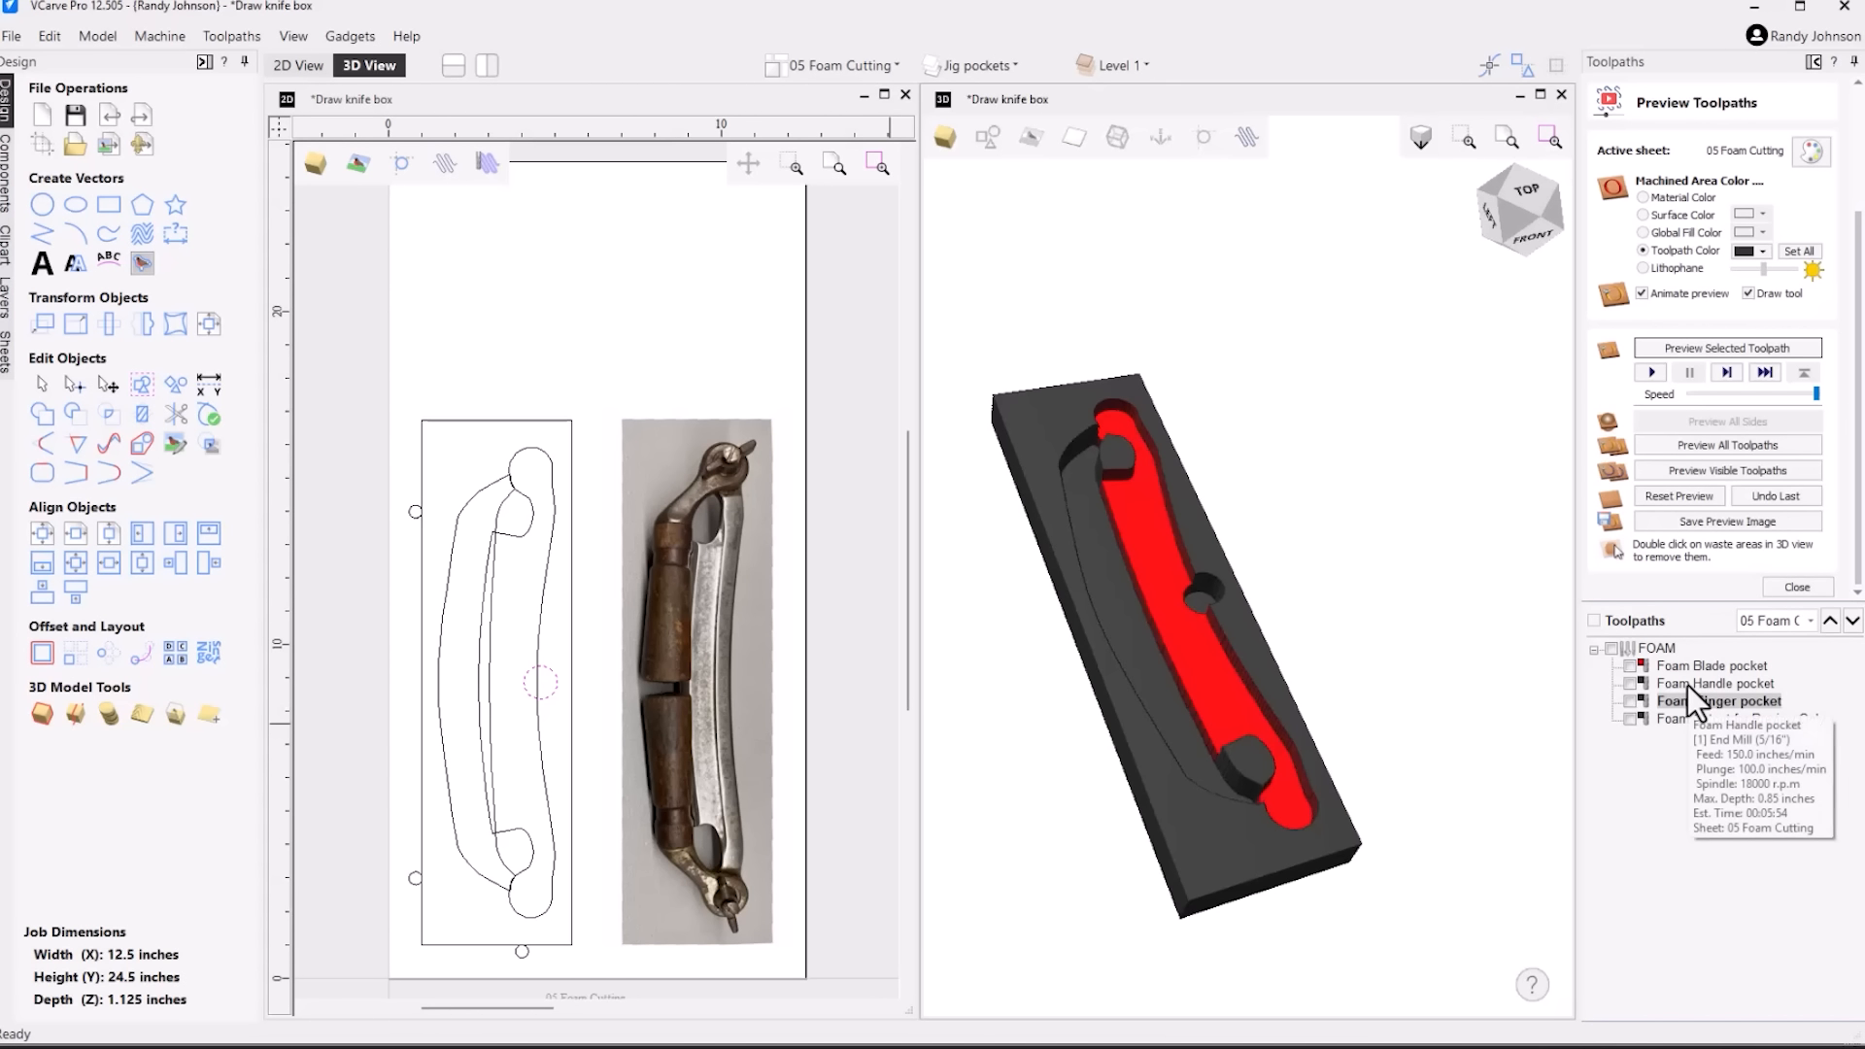